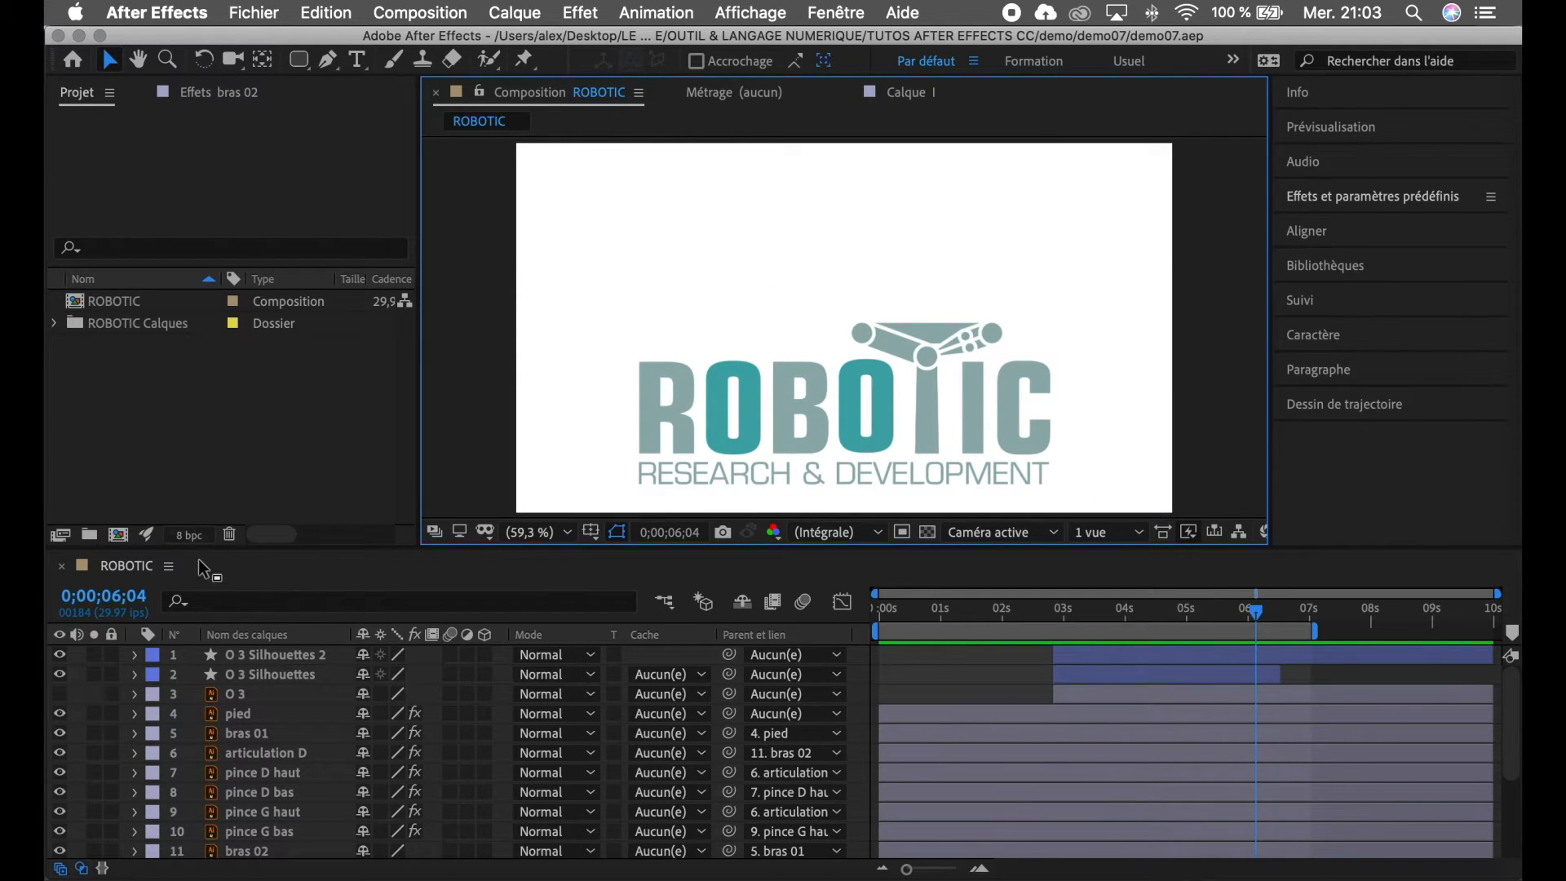
Play the start of the ROBOTIC composition's logo animation and stop the preview.
click(389, 575)
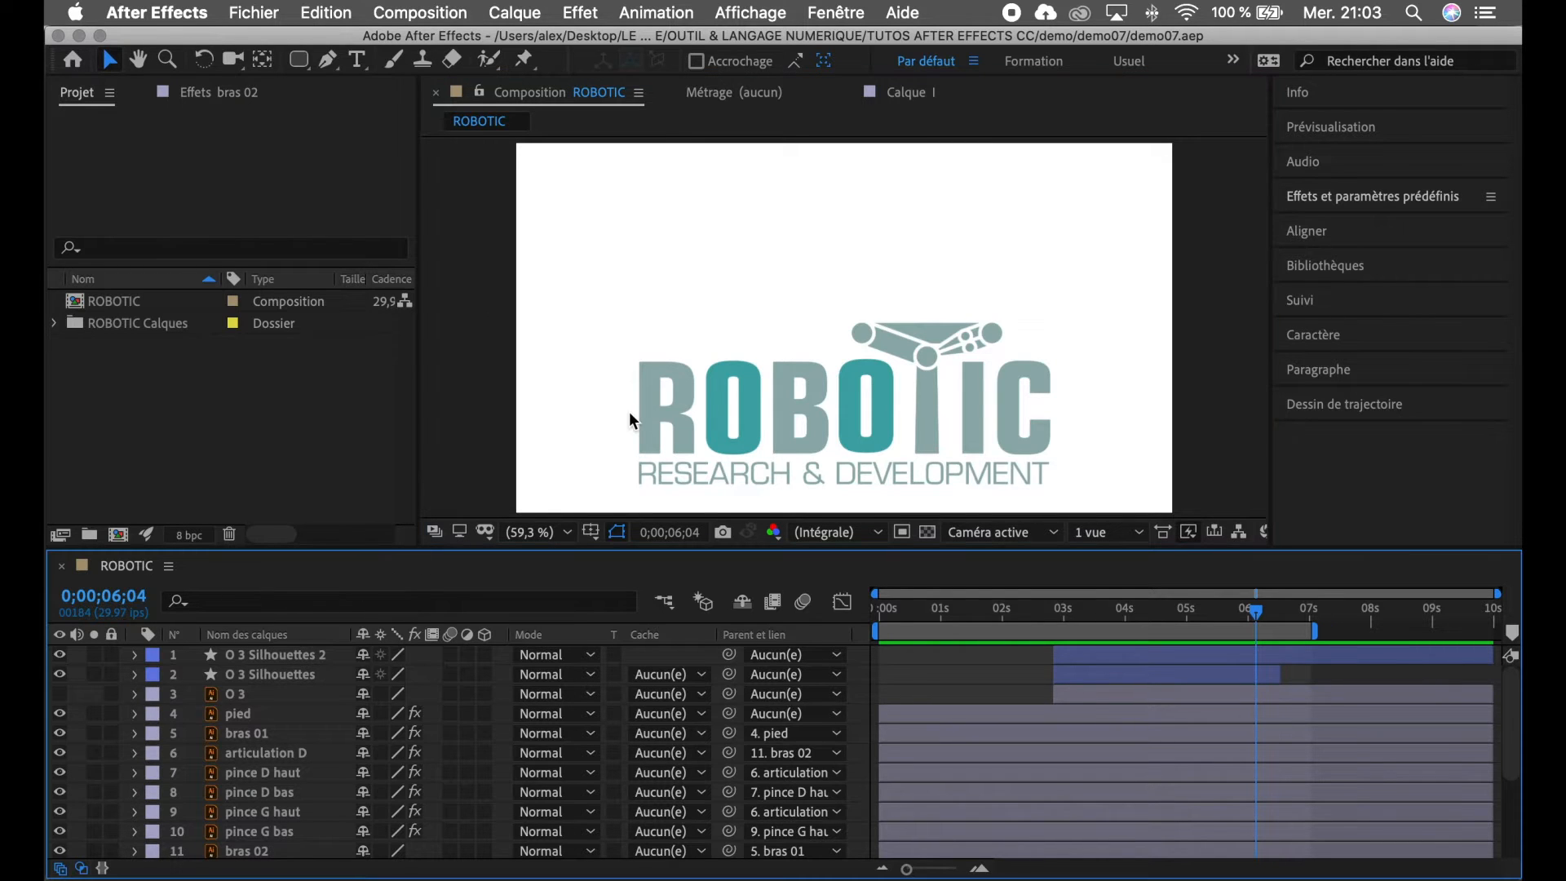
key(space)
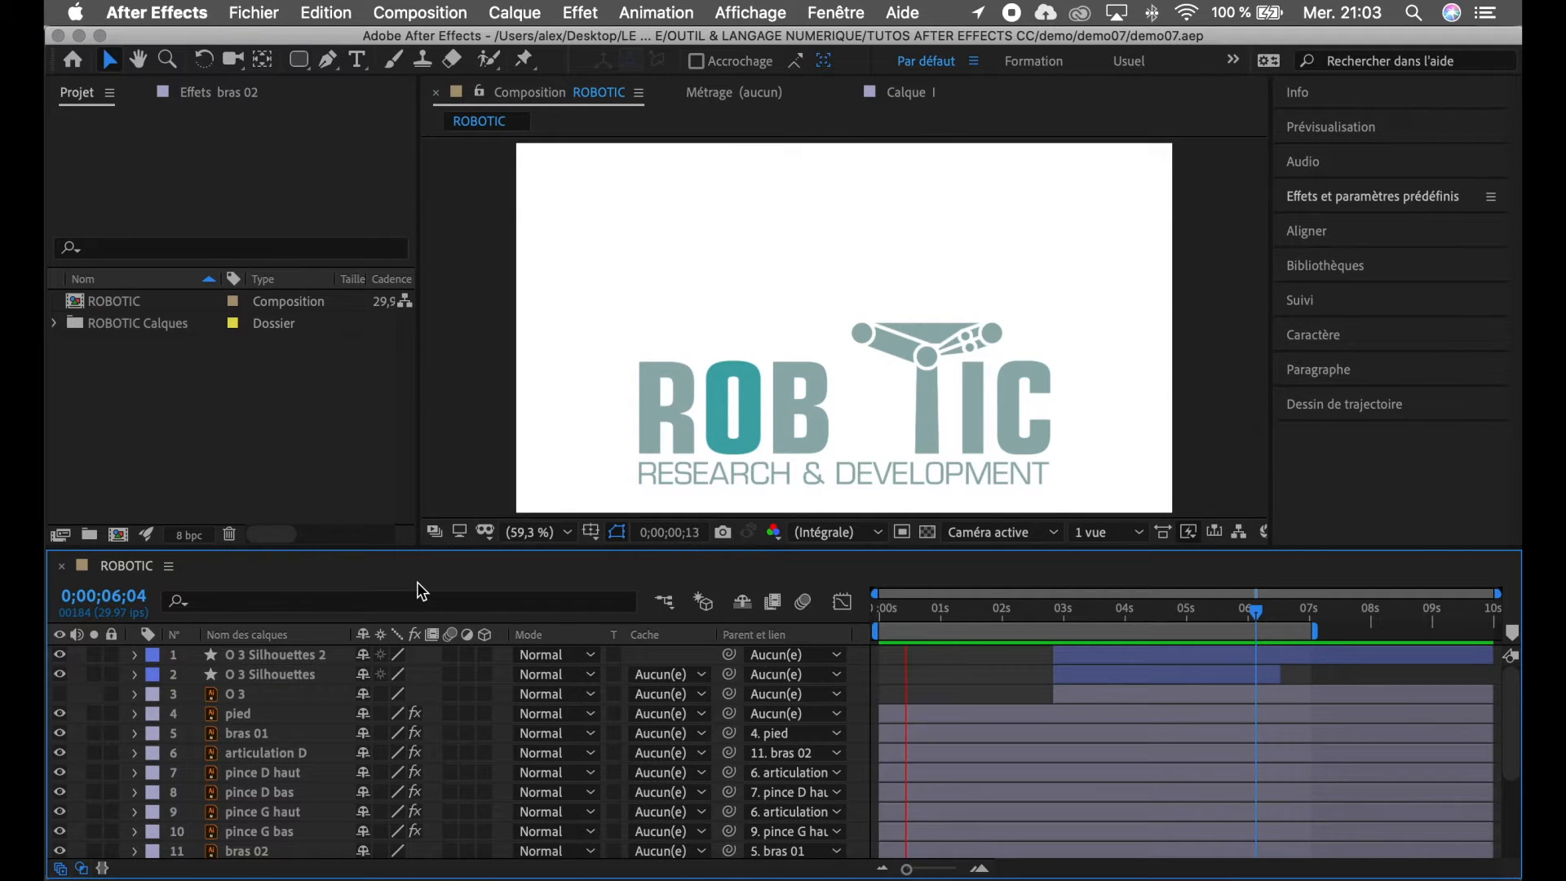
key(space)
click(168, 400)
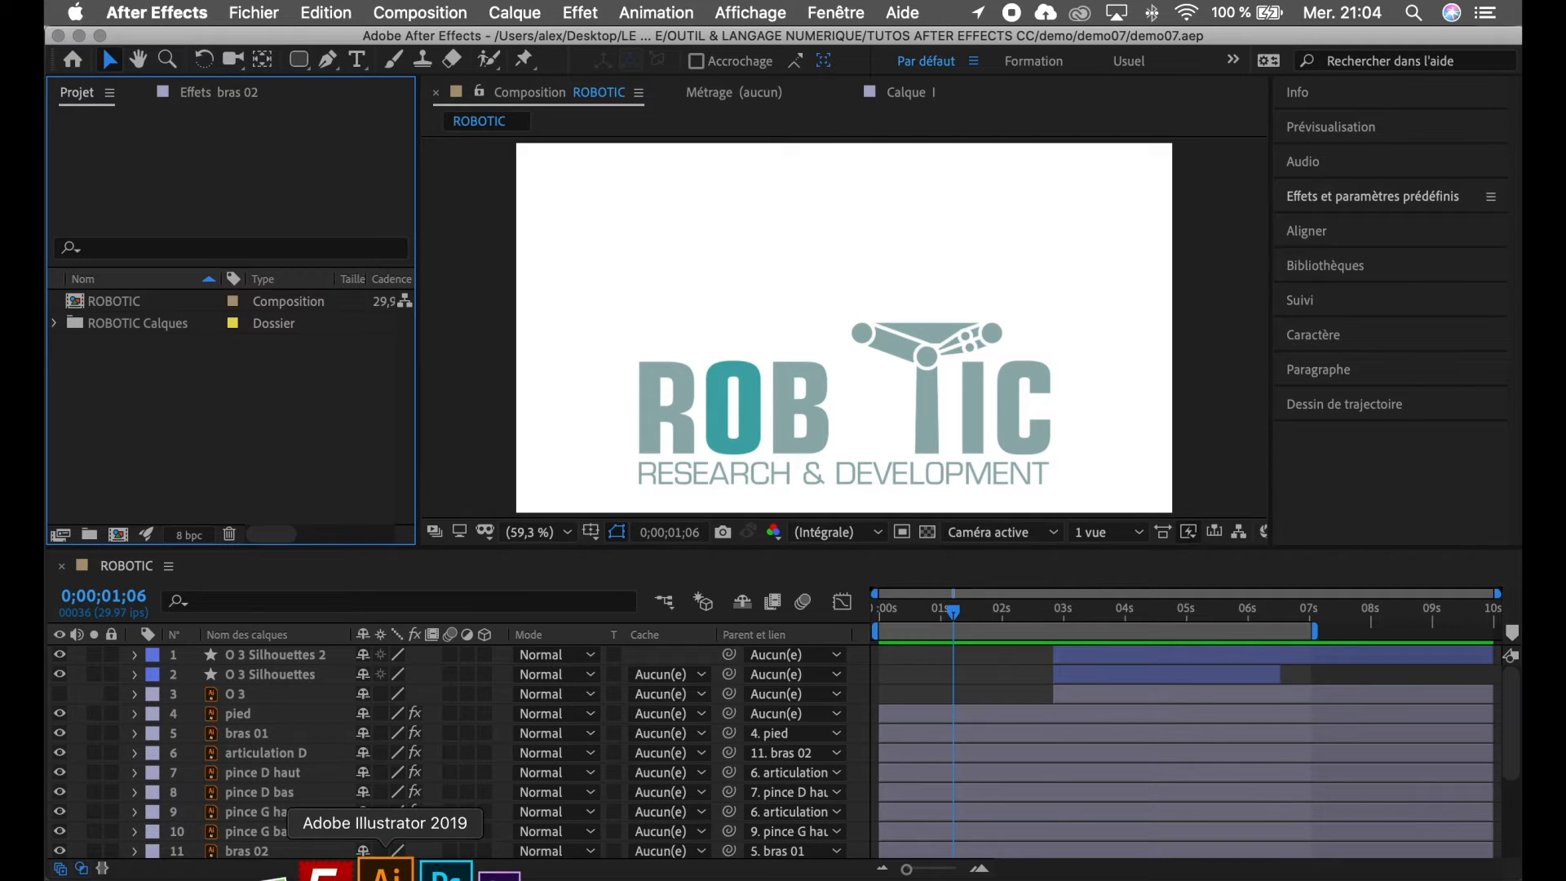
Switch to Illustrator and open ROBOTIC.ai from the elements folder.
click(385, 872)
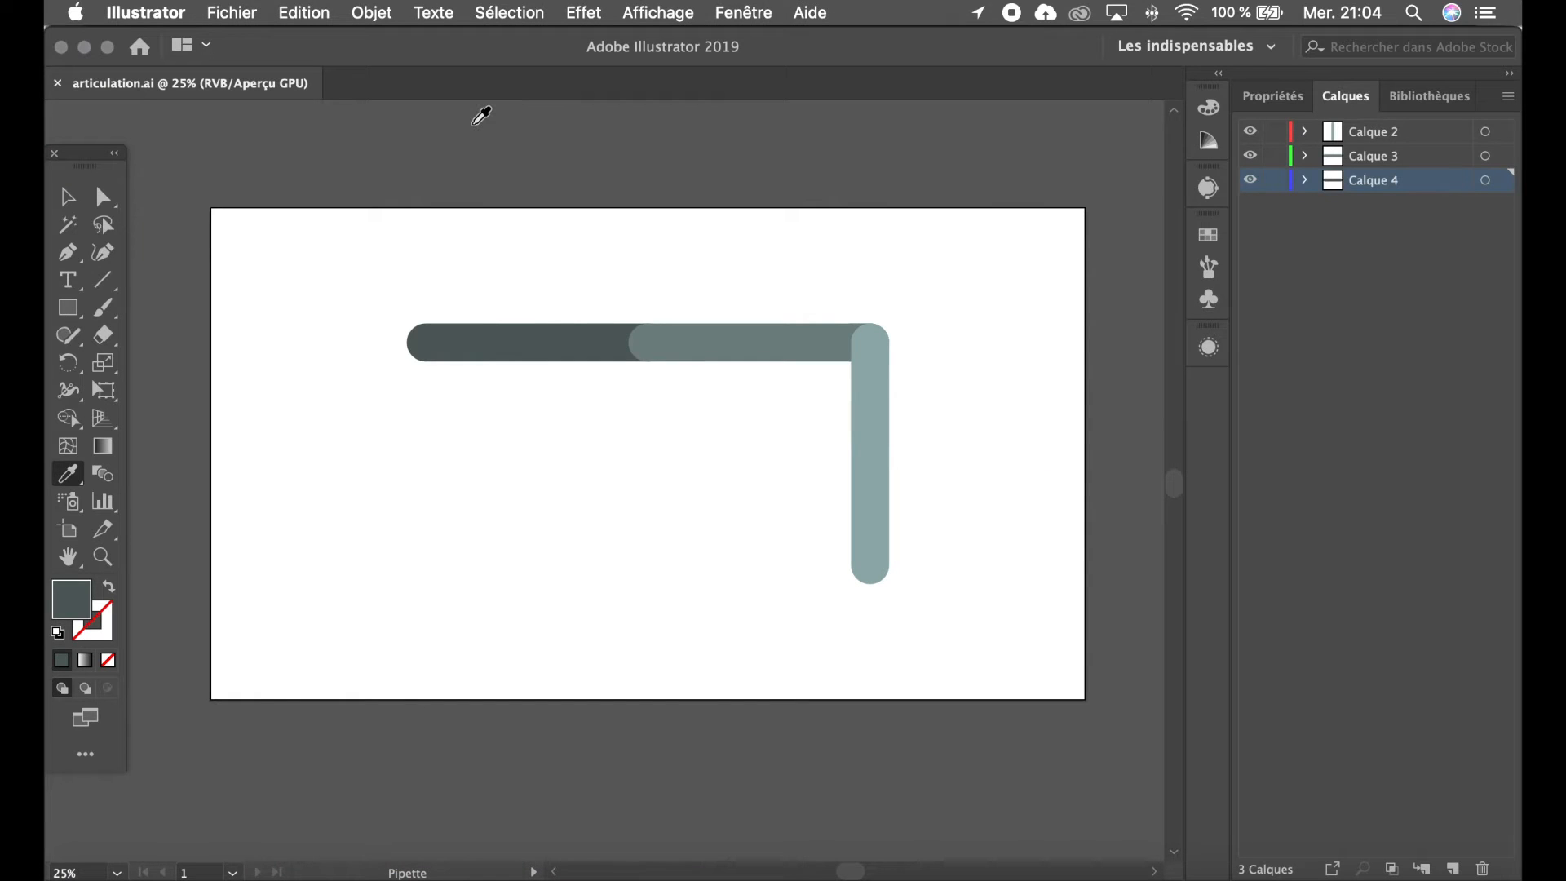
key(super+o)
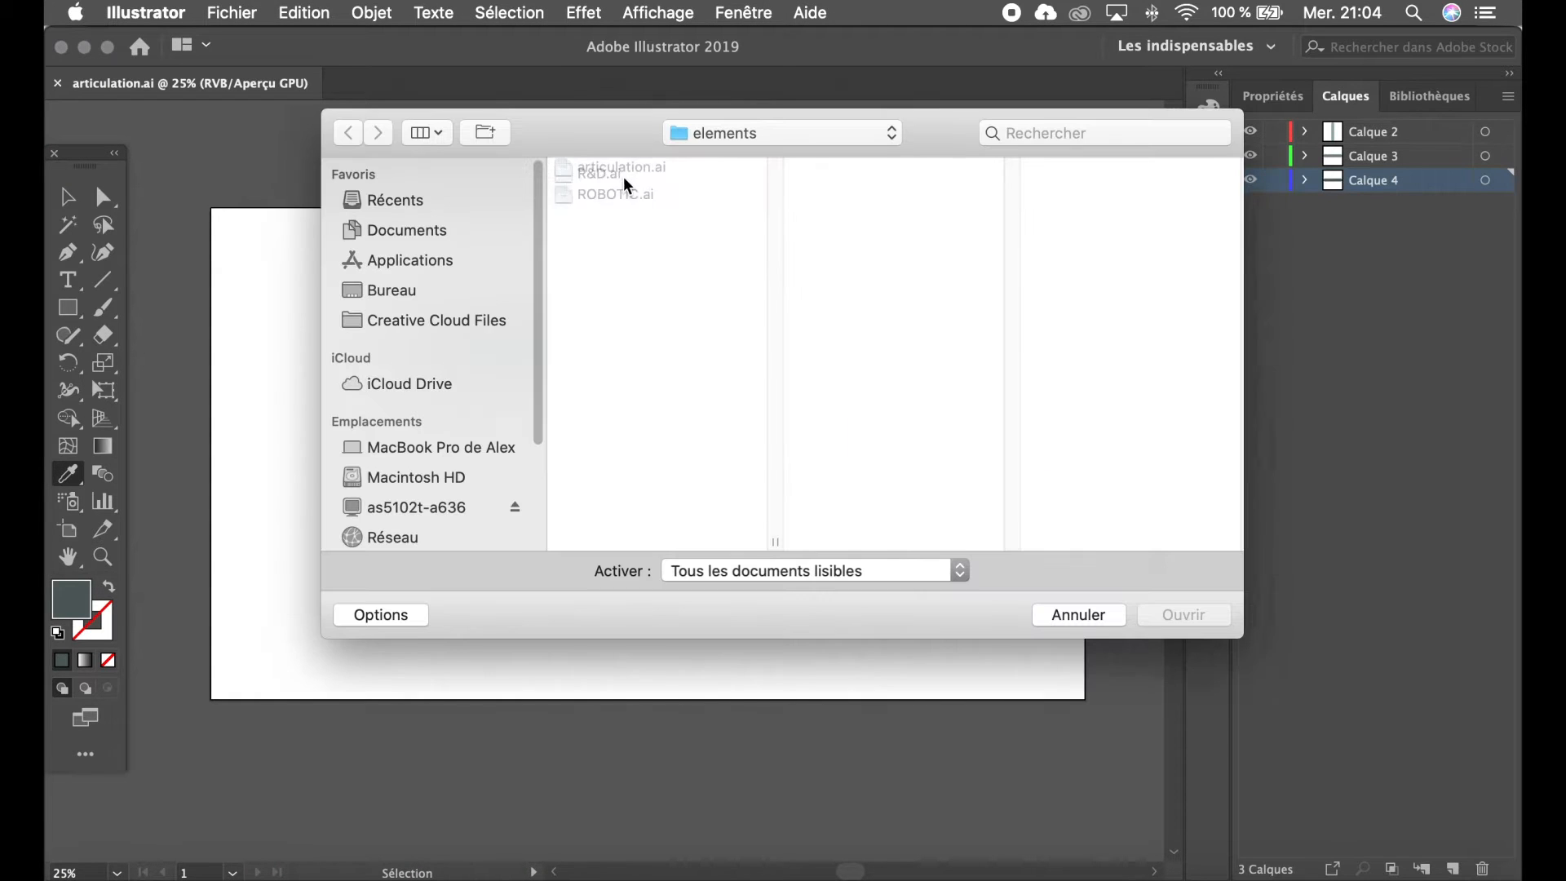
click(618, 210)
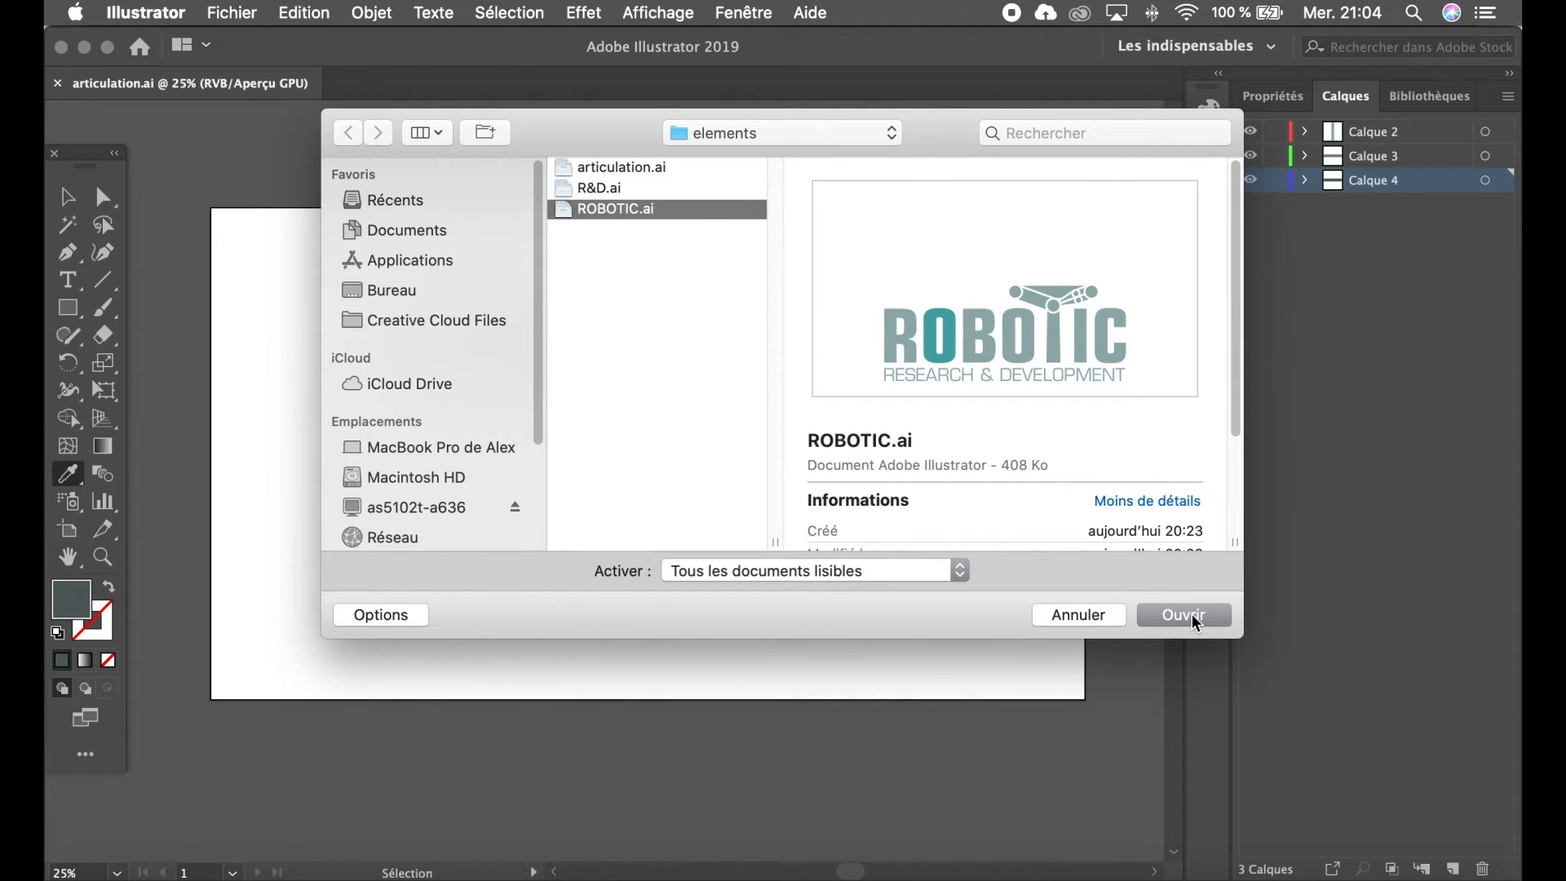
click(1195, 624)
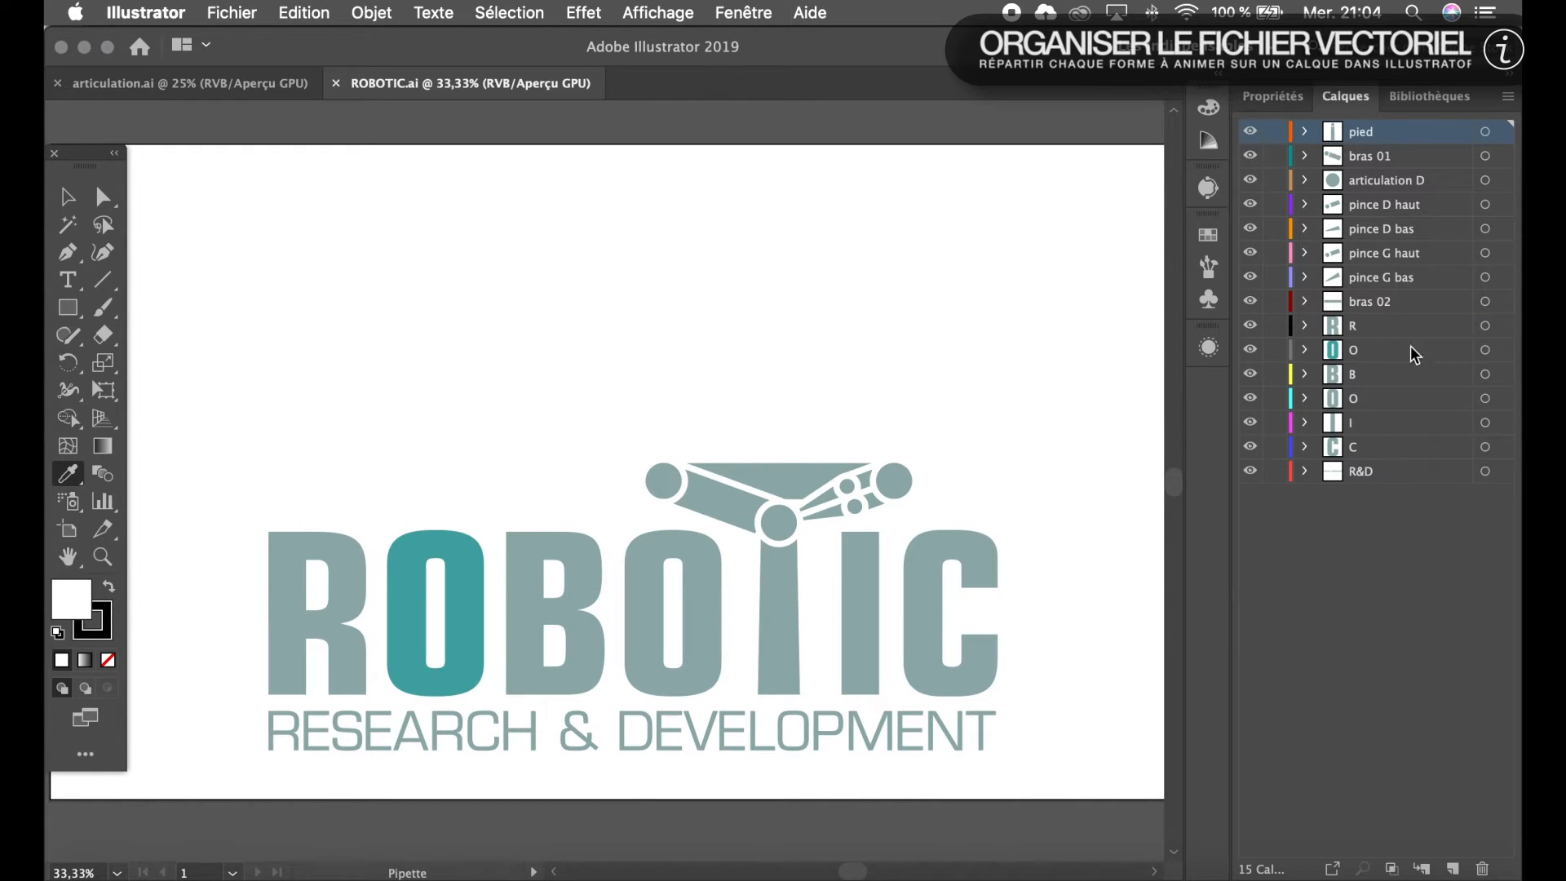
Hide the R, O, B, O, I, C and R&D layers one by one, and show them all again to check their contents.
click(1249, 325)
click(1250, 350)
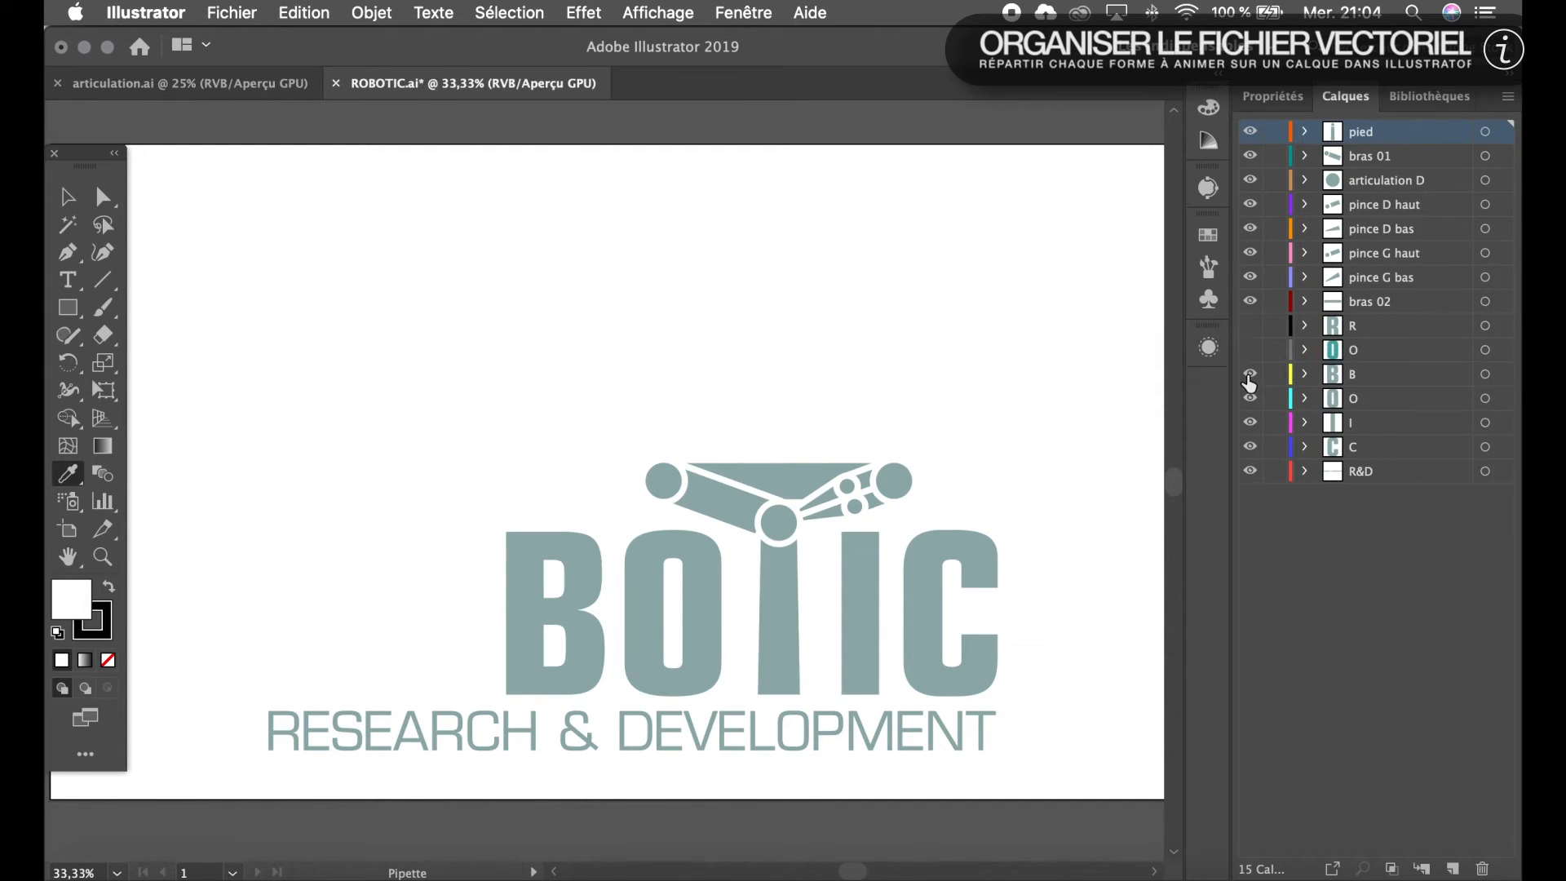
click(1250, 375)
click(1250, 398)
click(1249, 423)
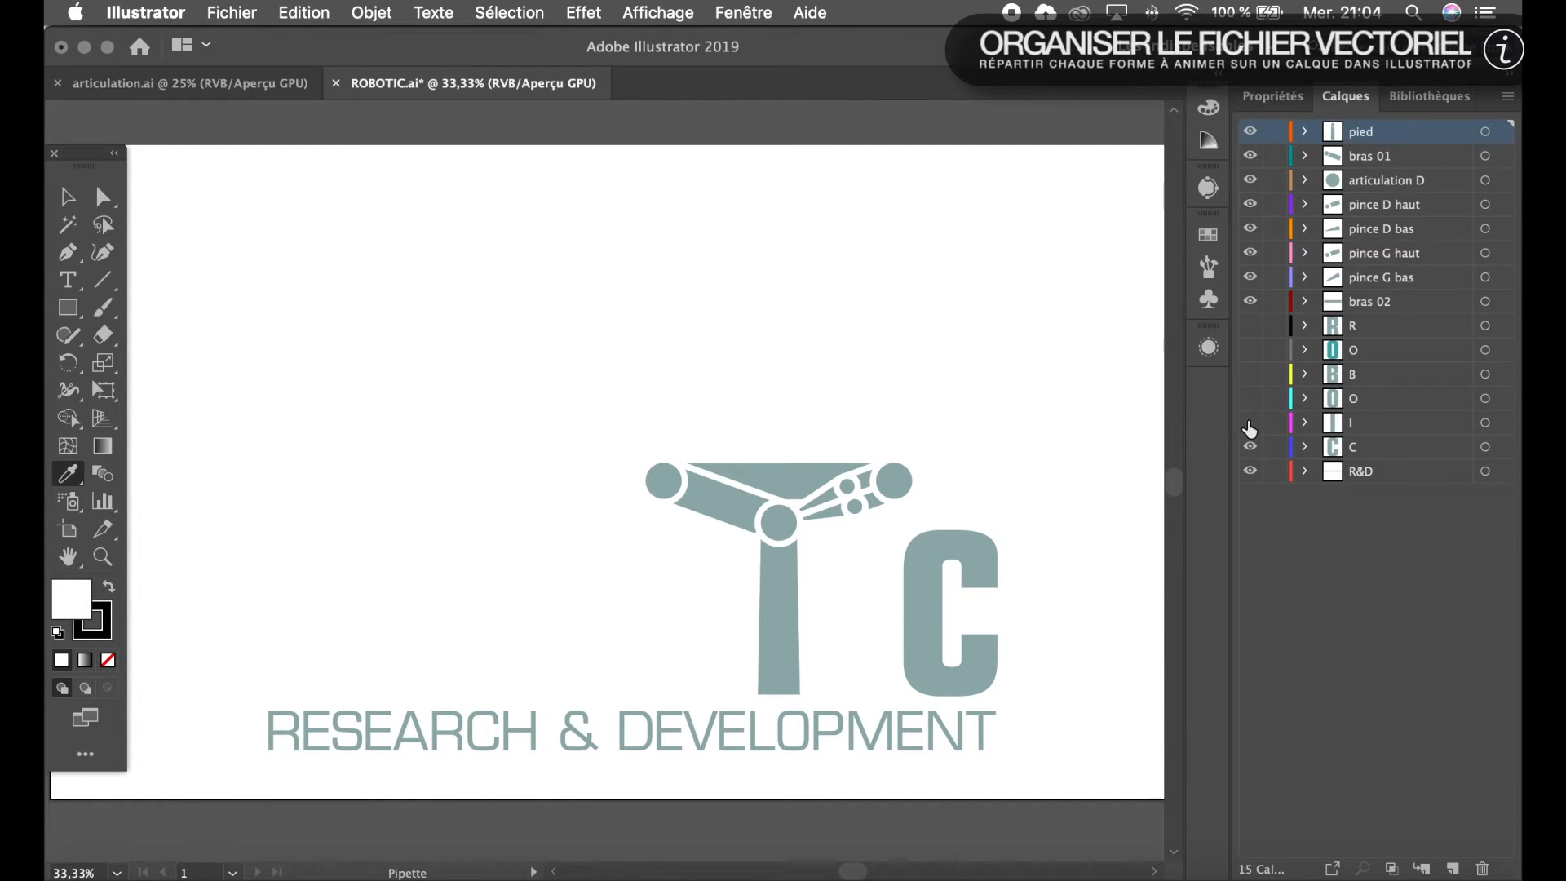
click(1249, 447)
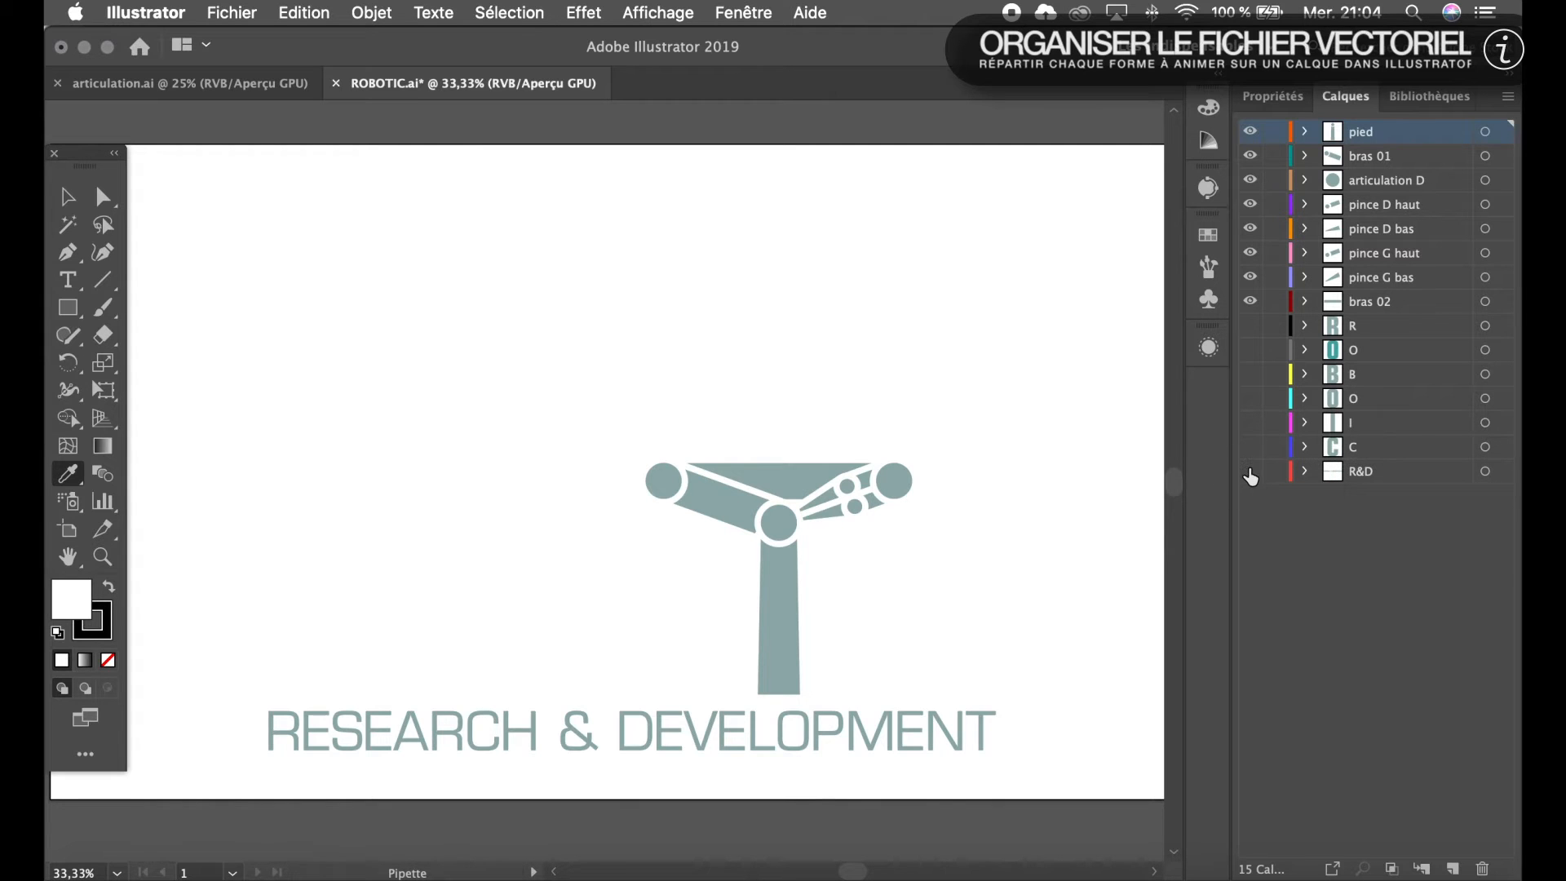
click(1250, 472)
click(1249, 472)
click(1250, 447)
click(1250, 423)
click(1250, 398)
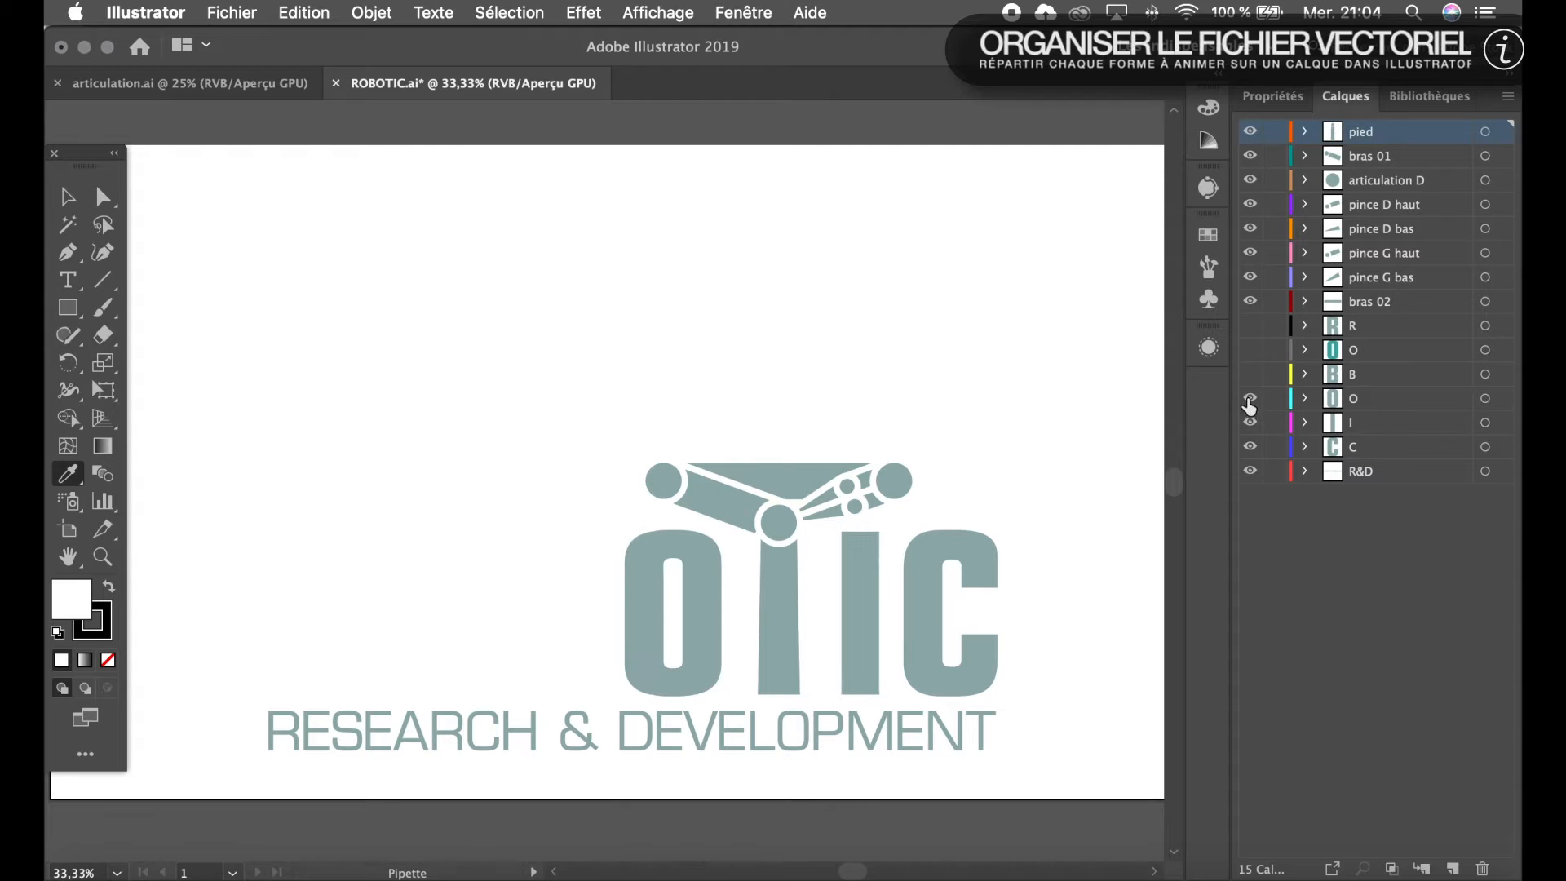
click(1249, 373)
click(1249, 350)
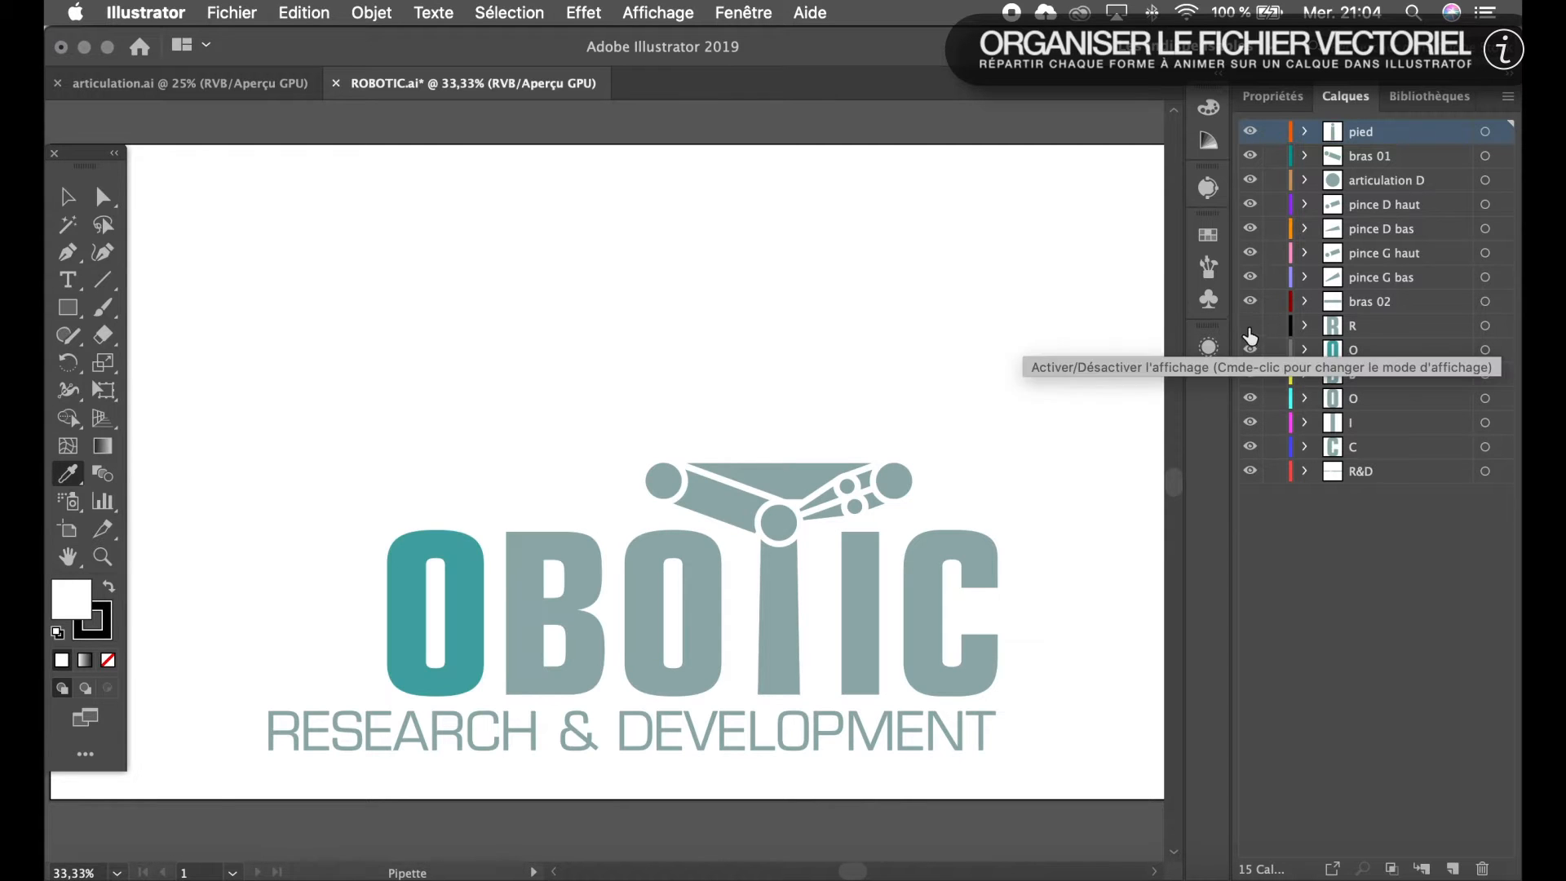
click(1249, 325)
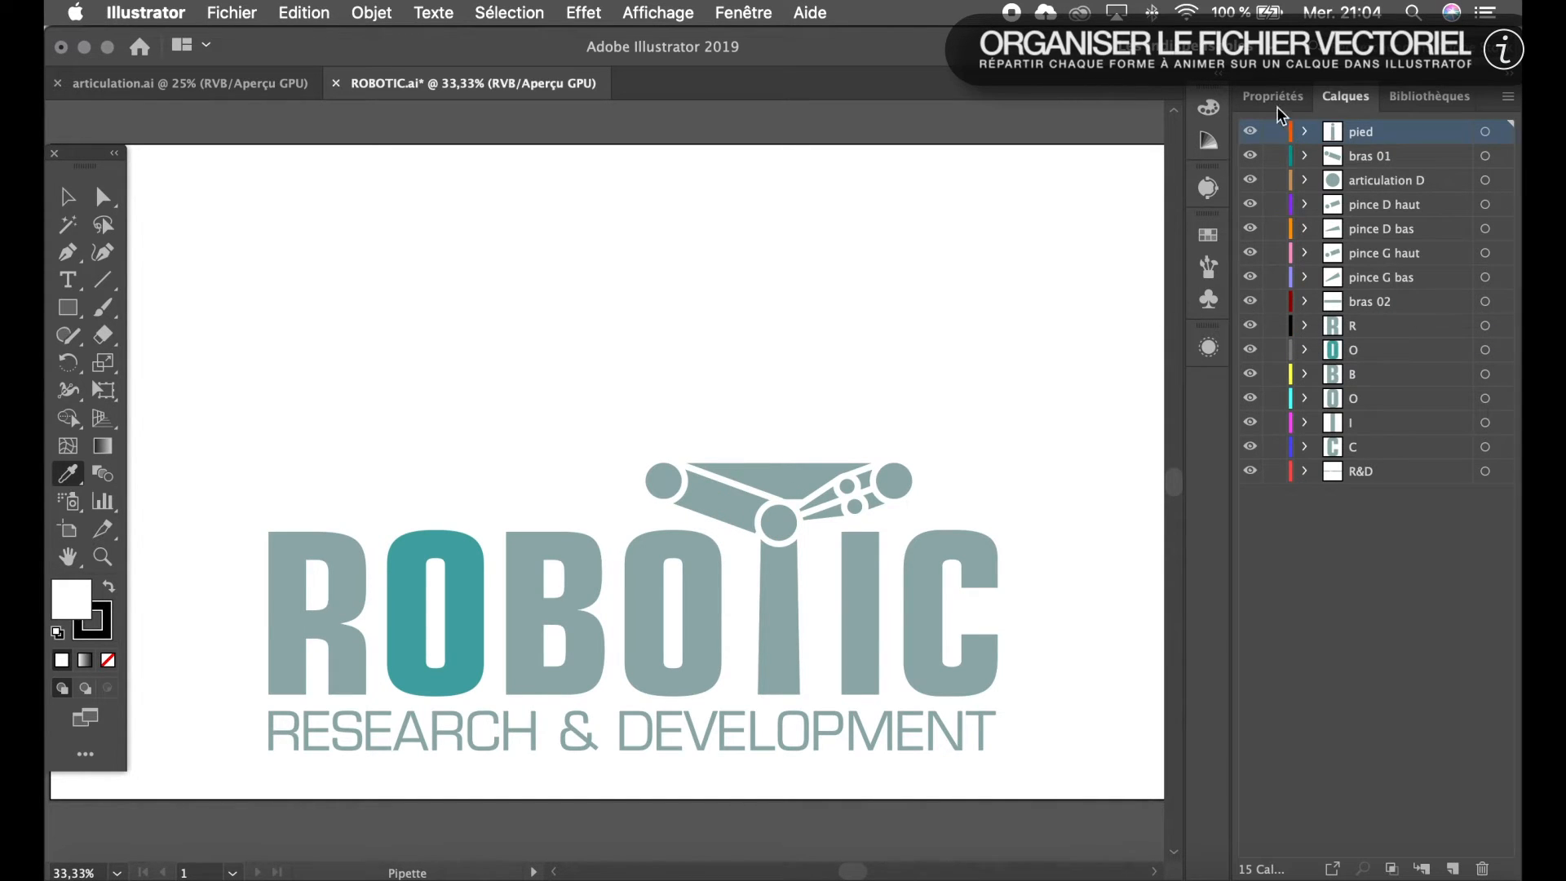
Toggle the visibility of the robot arm layers pied, pince G haut and pince G bas to check which shape each one holds.
click(1250, 132)
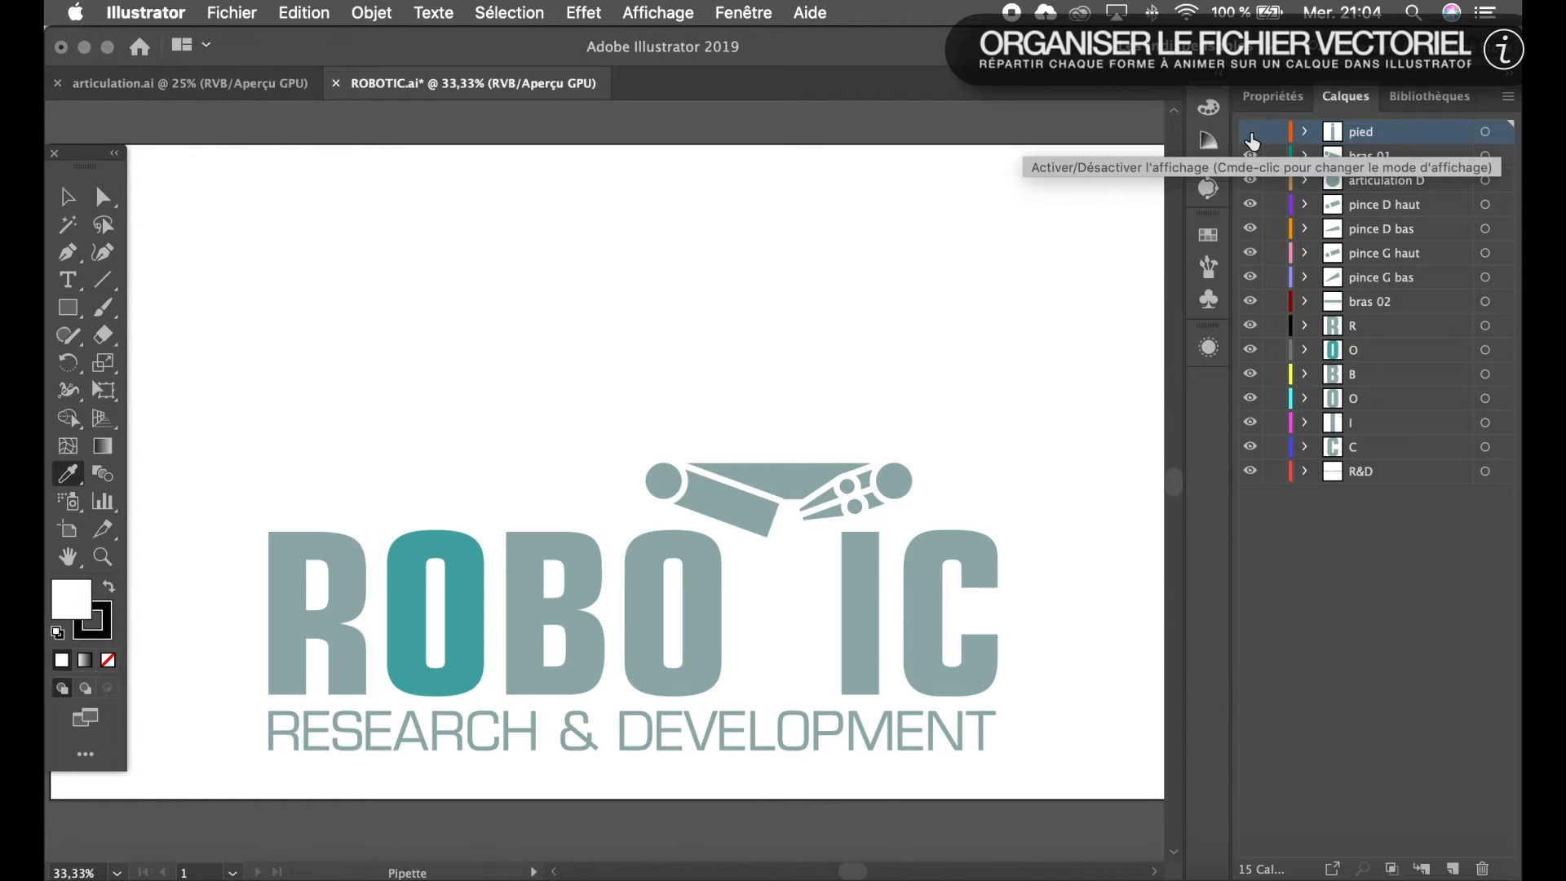
click(1250, 134)
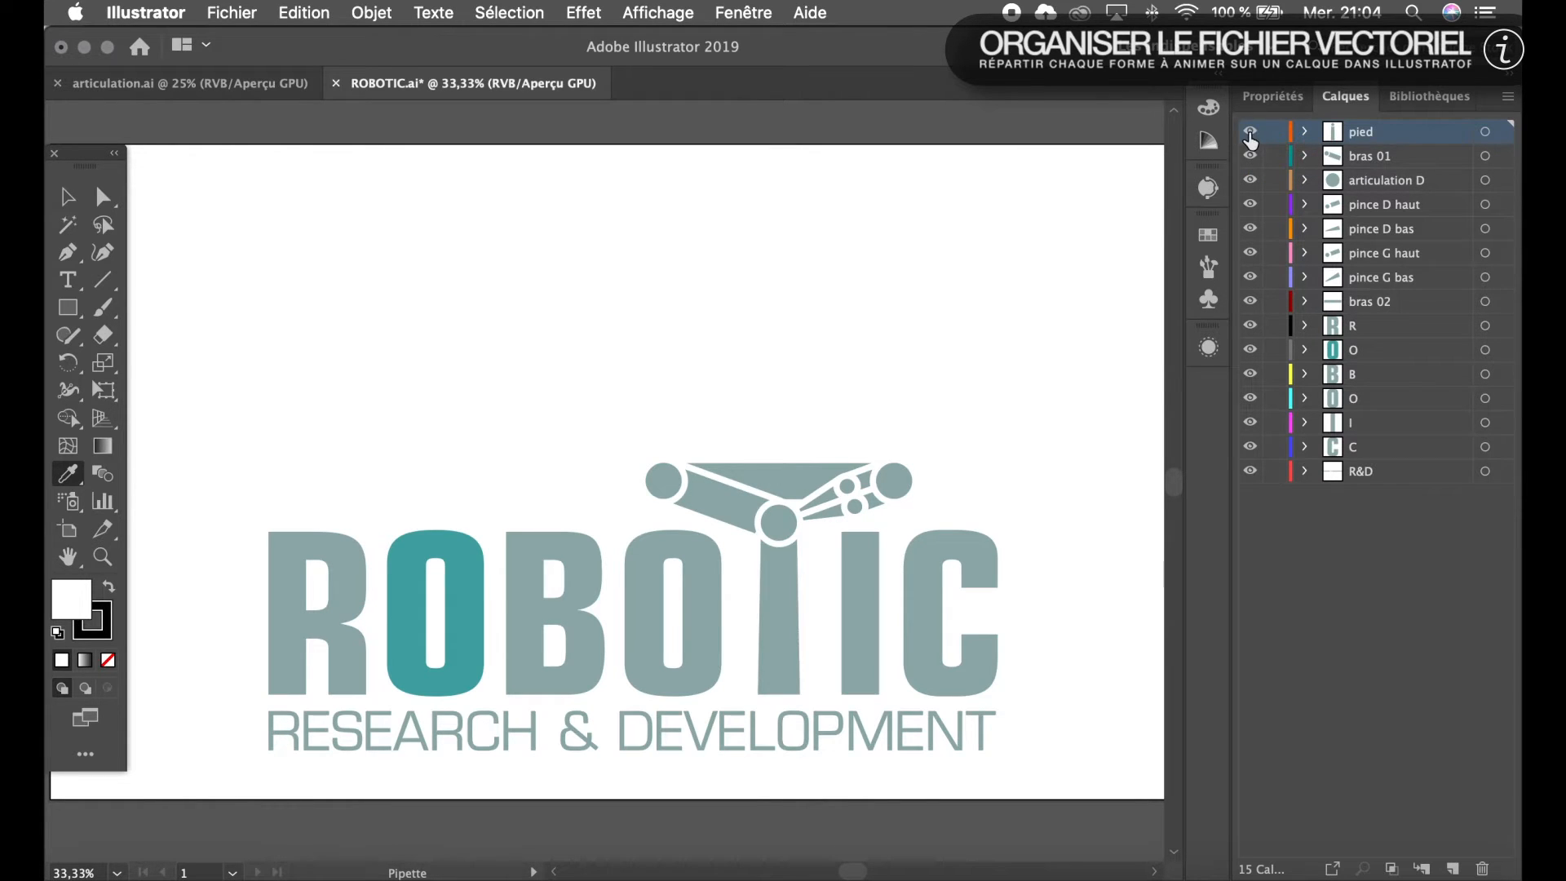
click(1250, 133)
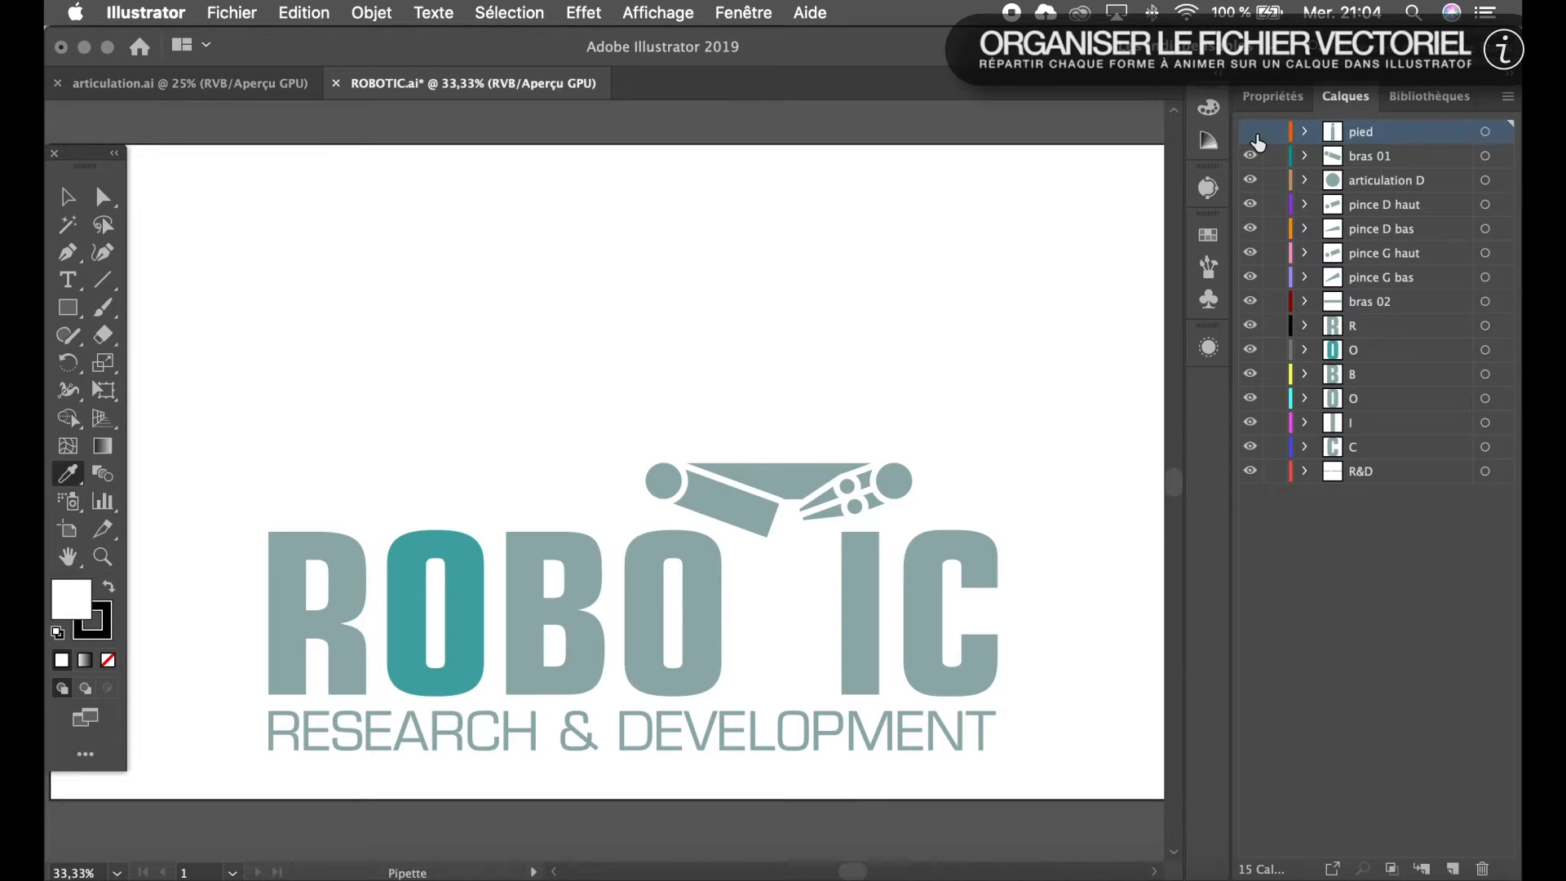
click(1251, 132)
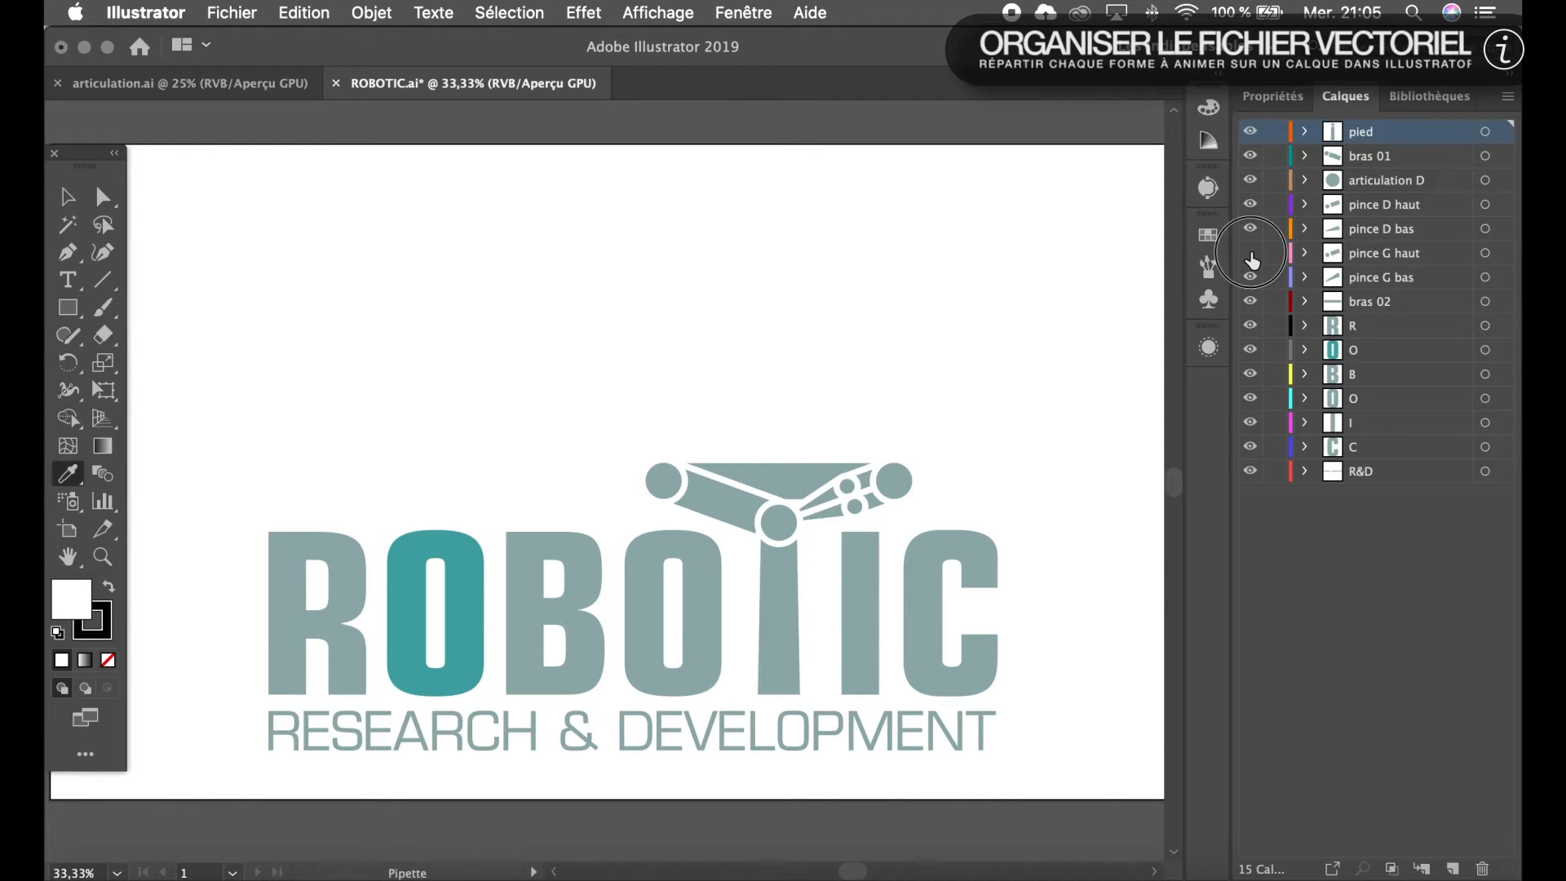
click(1251, 256)
click(1251, 256)
click(1249, 278)
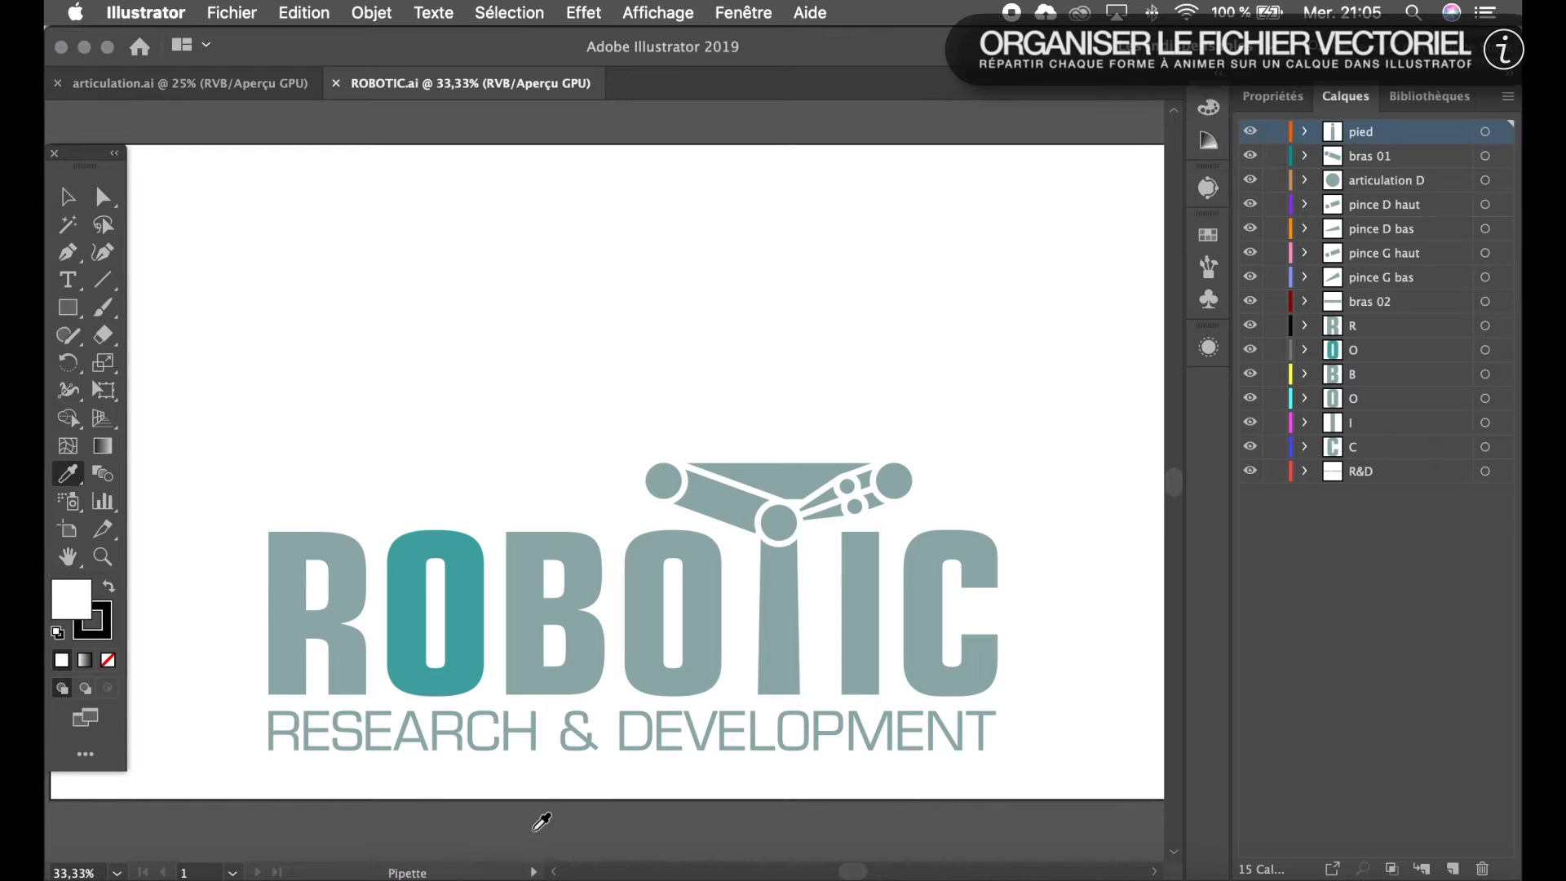
Switch to After Effects and import ROBOTIC.ai as a composition that retains layer sizes (Composition – Conserver les tailles de calque).
click(447, 871)
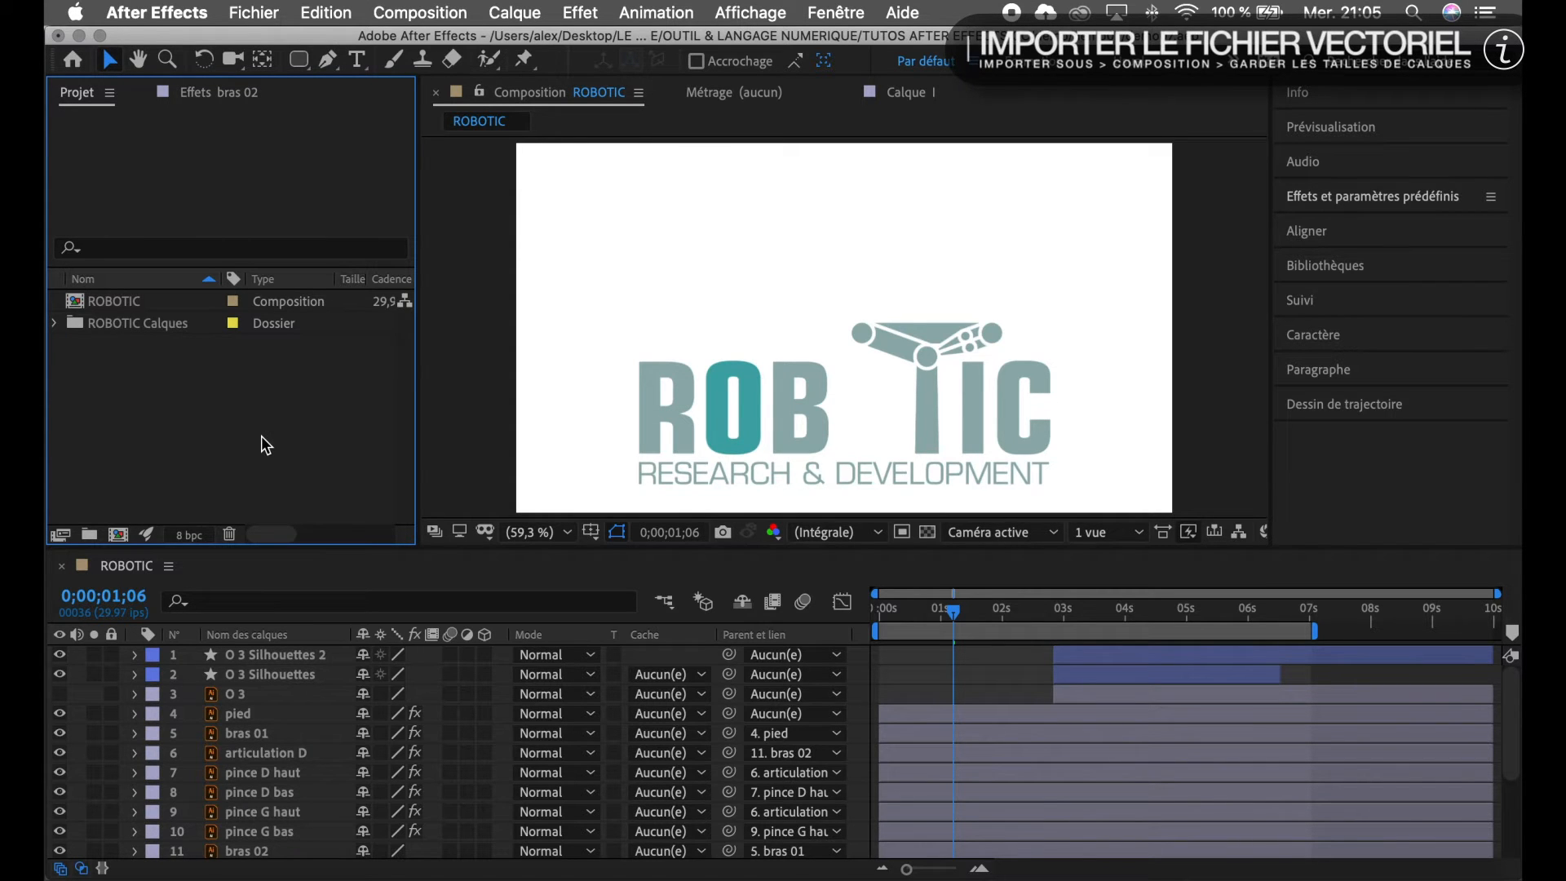
double_click(261, 438)
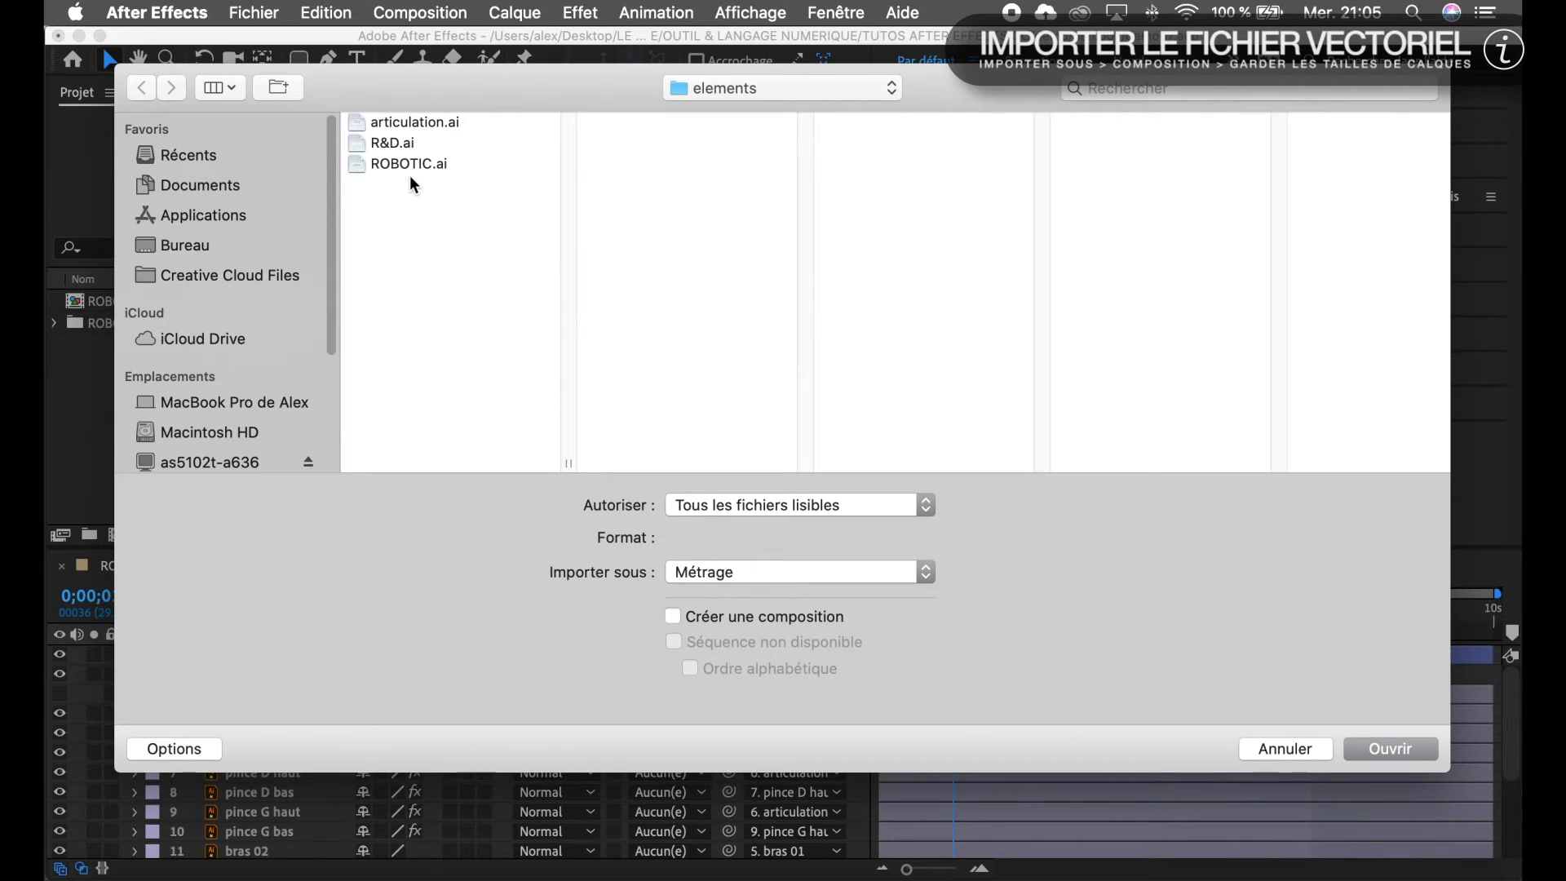
click(409, 164)
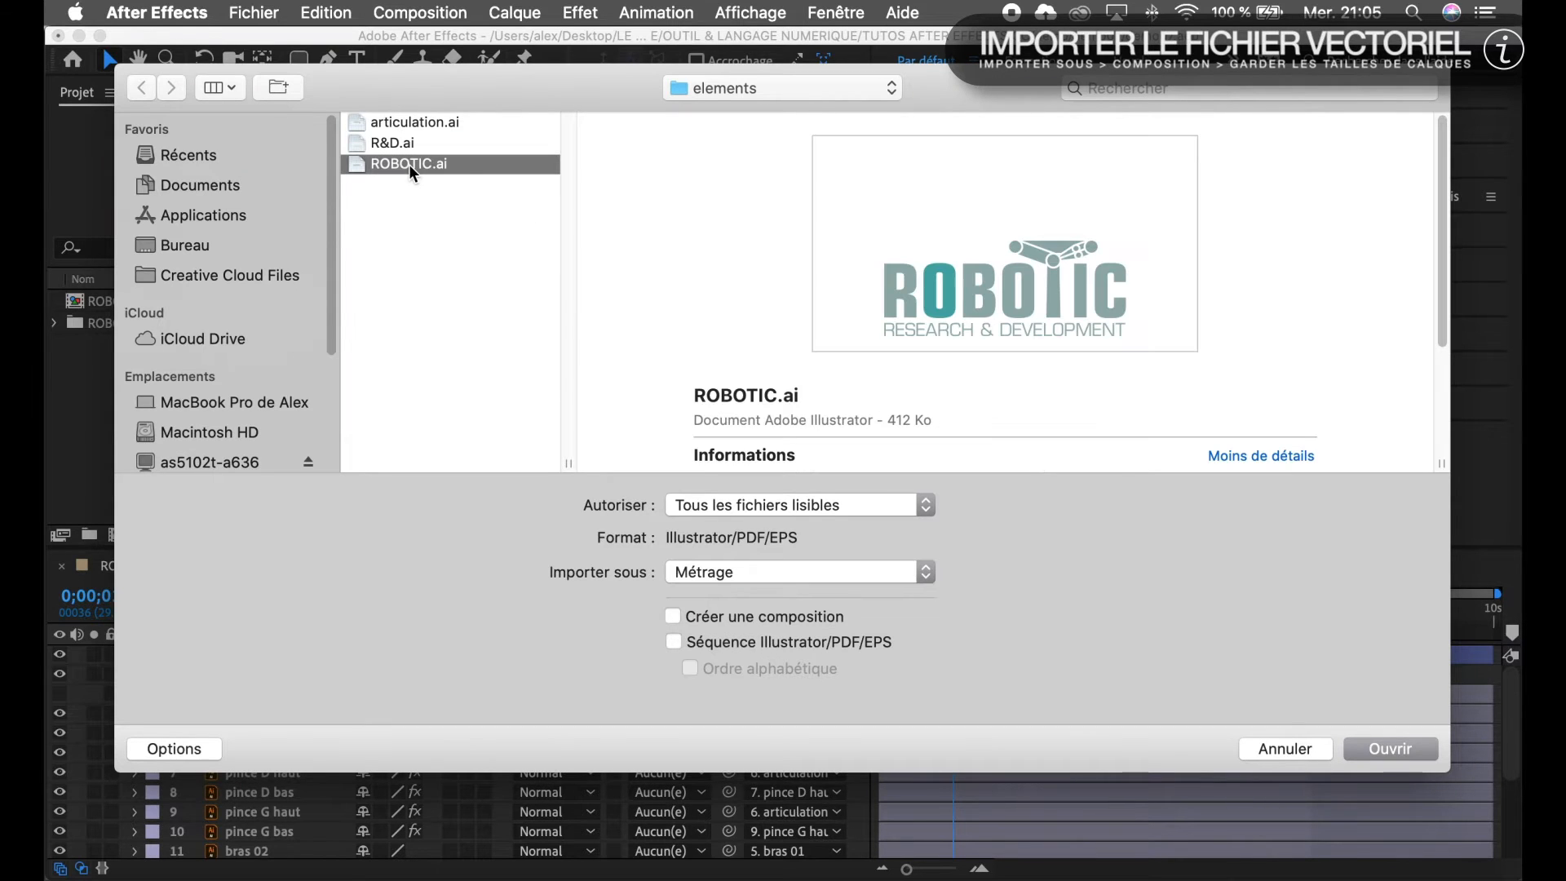
click(926, 573)
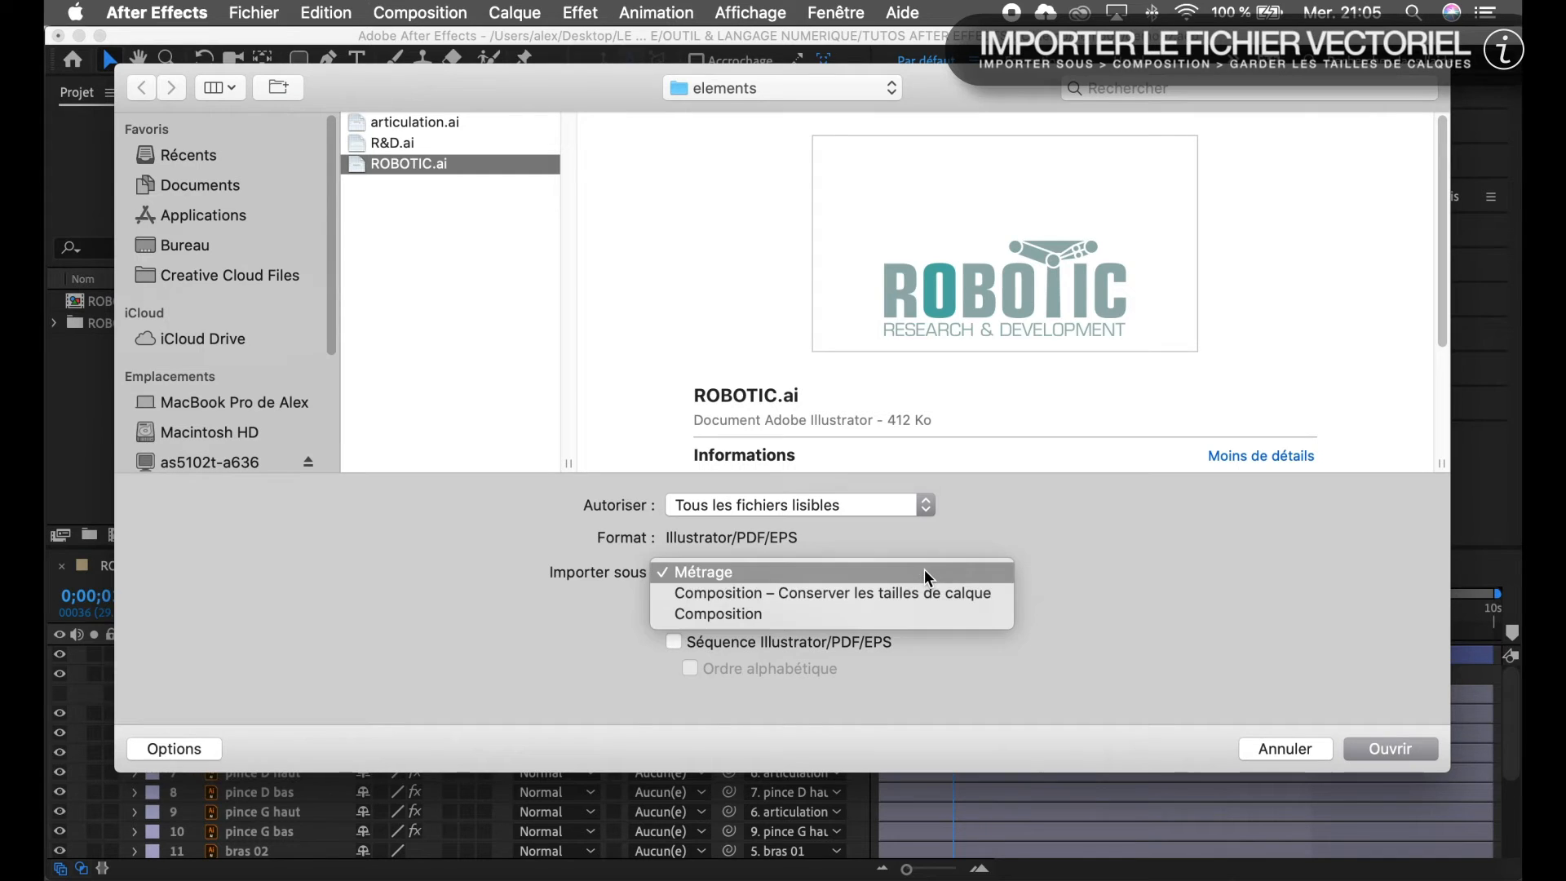
click(888, 599)
click(1384, 748)
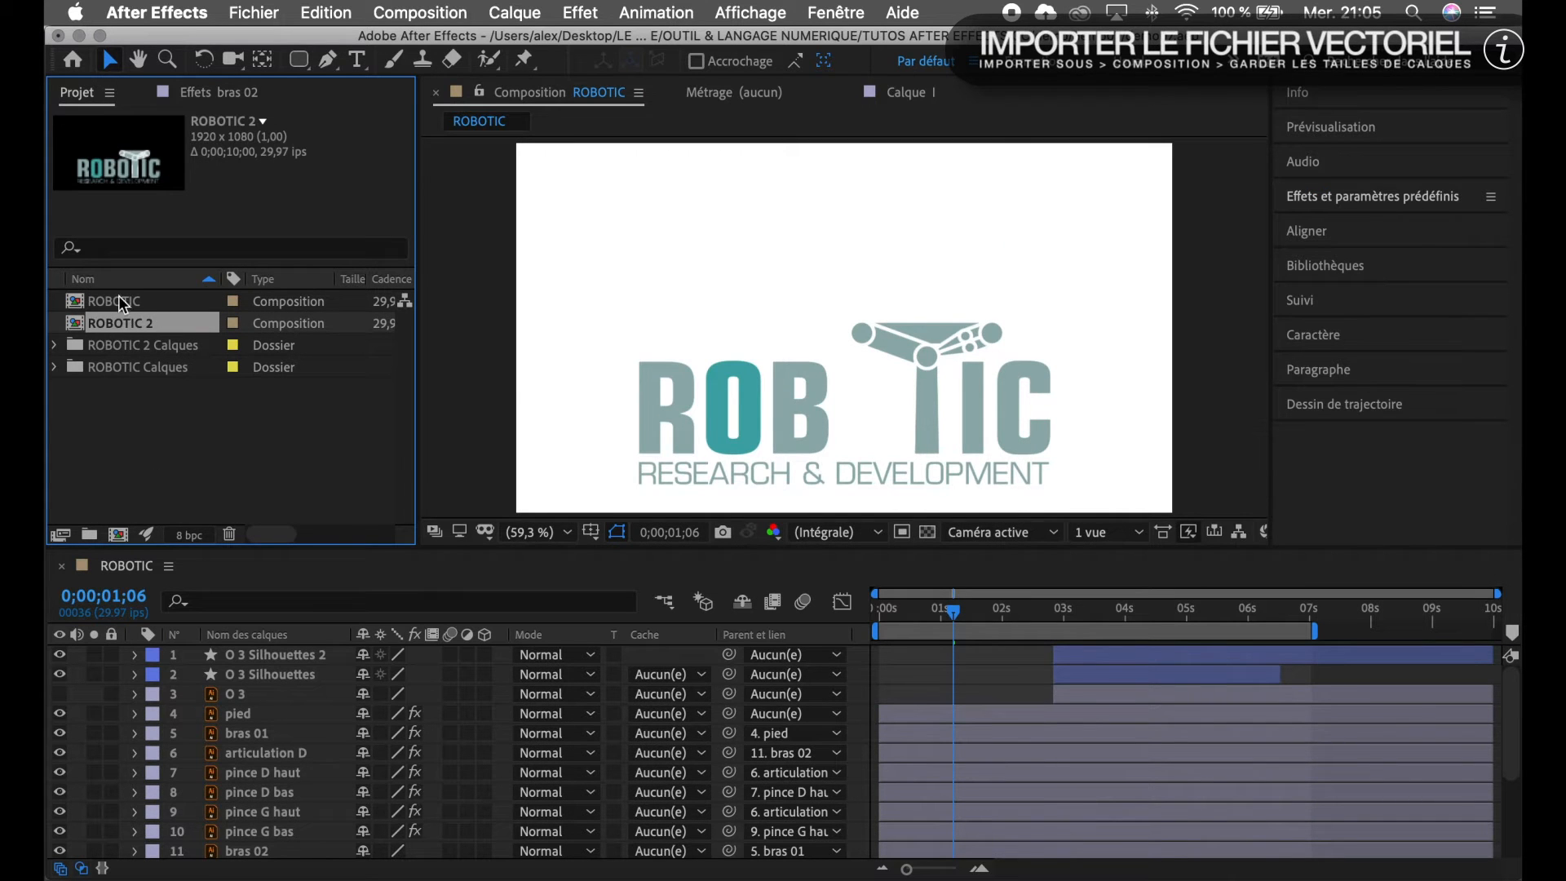
Open the newly imported ROBOTIC 2 composition and look through its layer list.
double_click(168, 322)
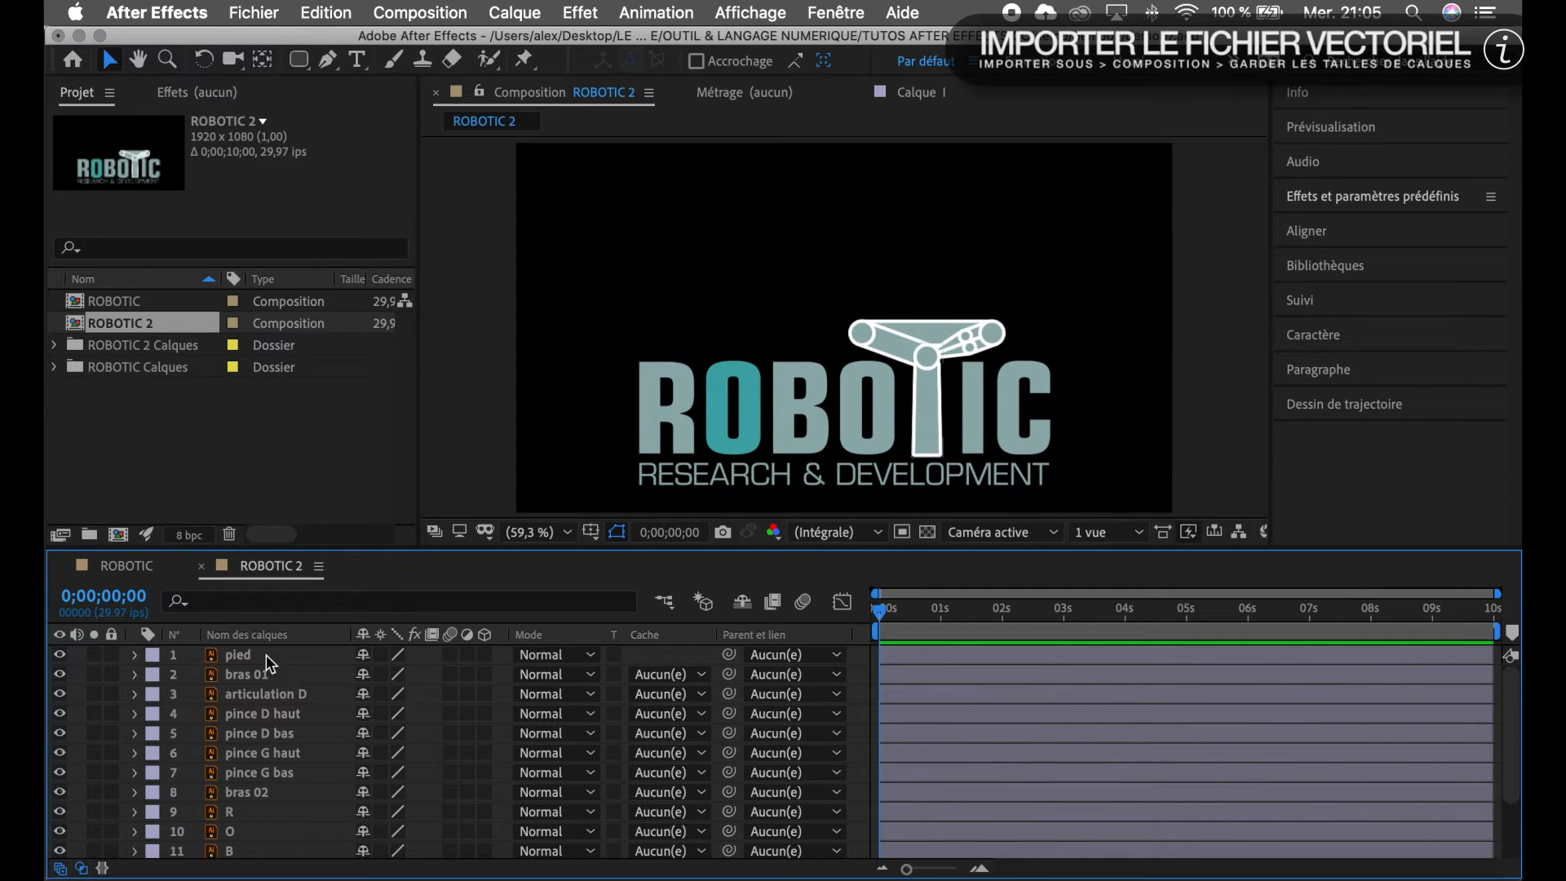
scroll(273, 746, down, 3)
scroll(275, 747, up, 3)
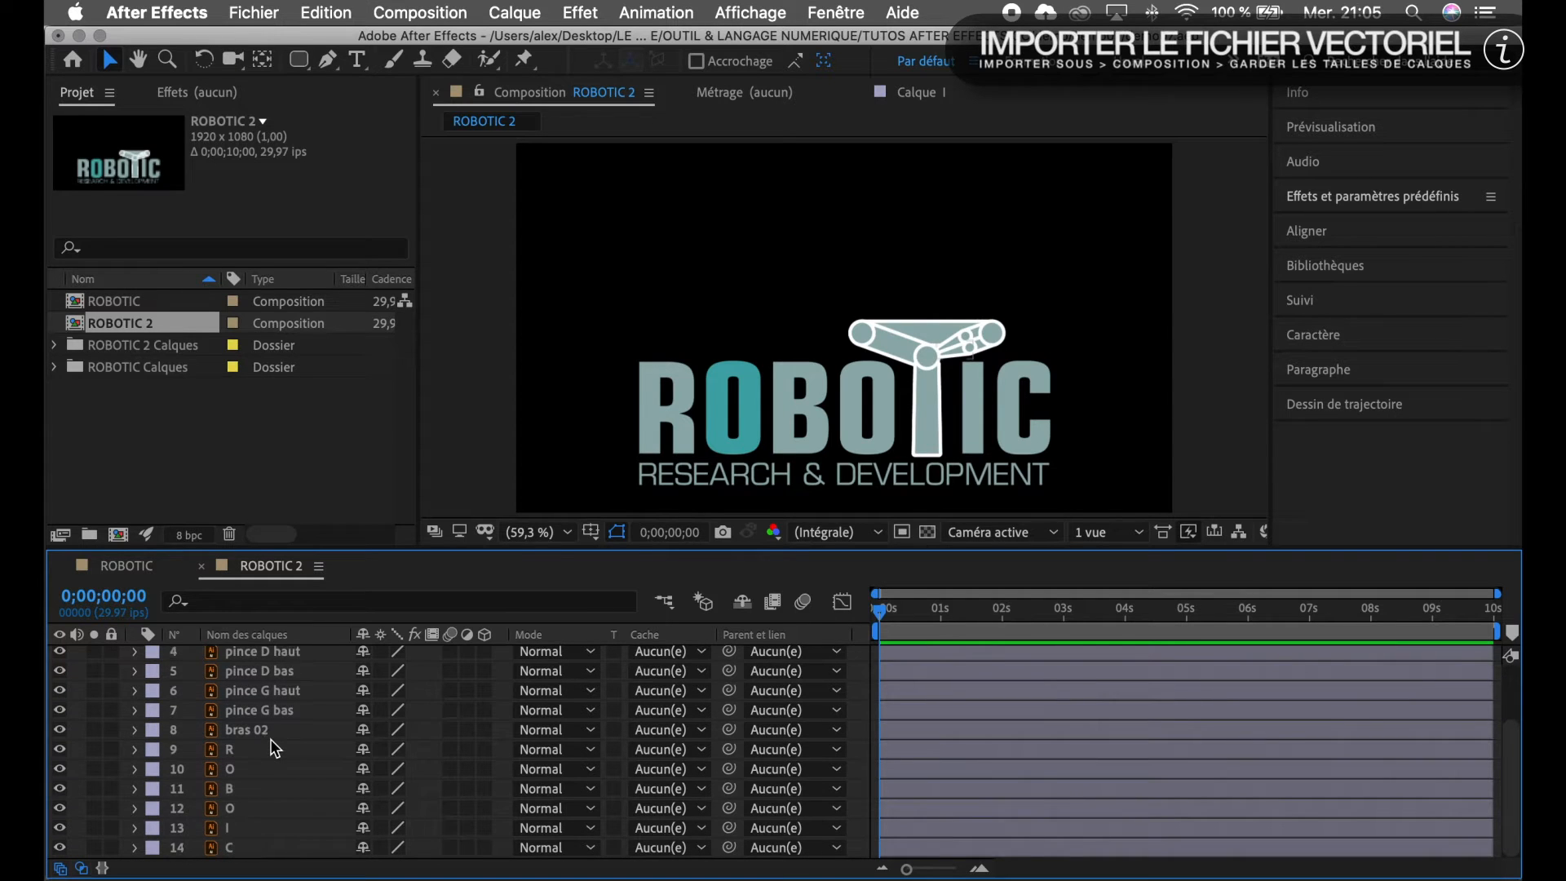
Set the ROBOTIC 2 composition's background colour to white (FFFFFF).
click(420, 12)
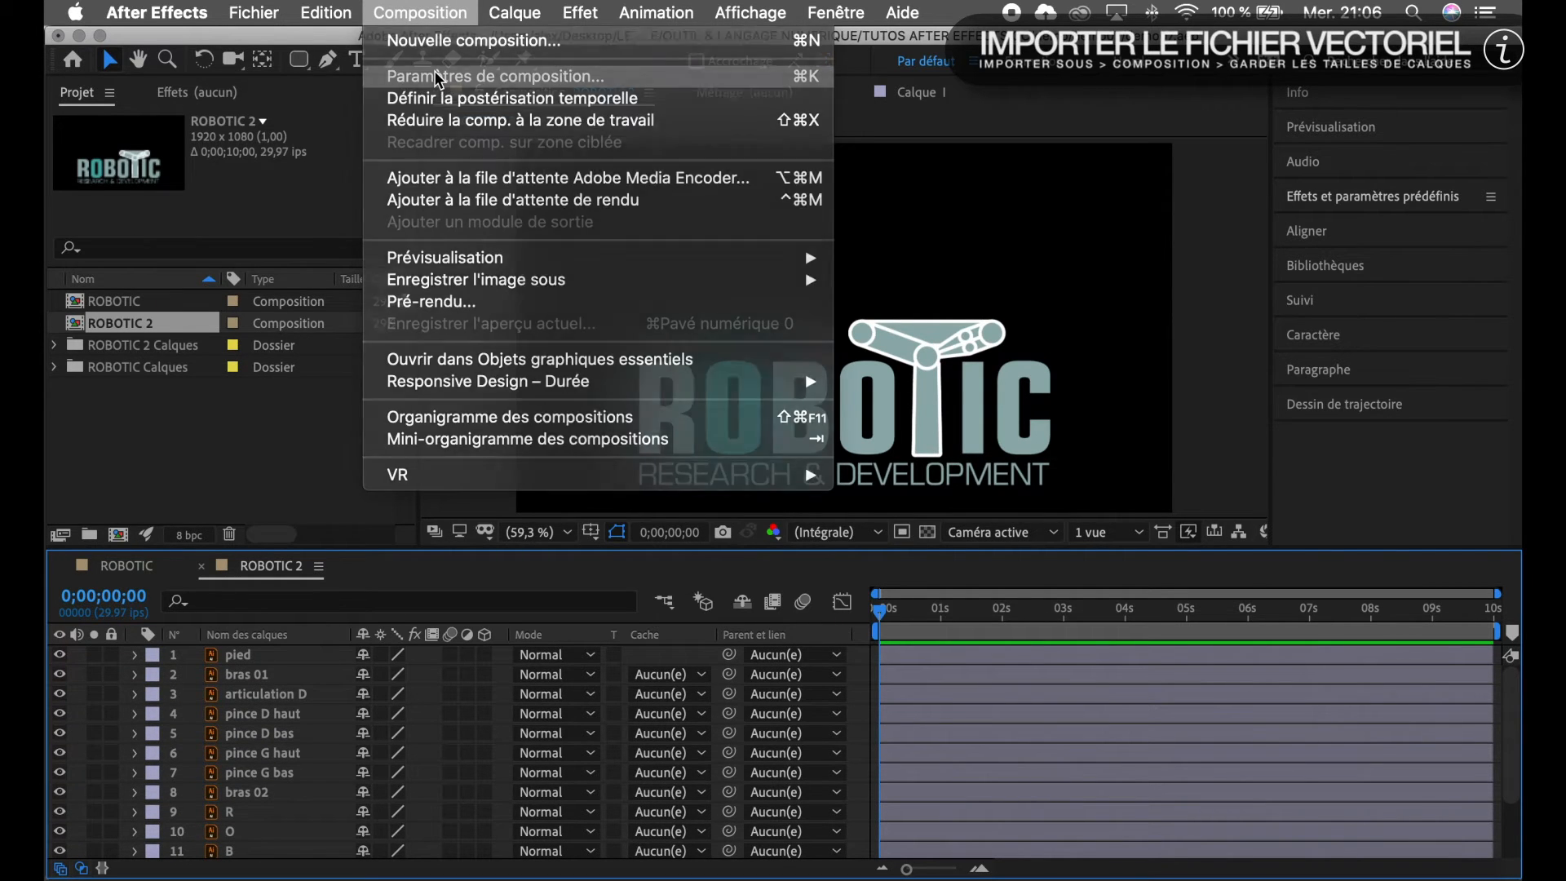
click(439, 78)
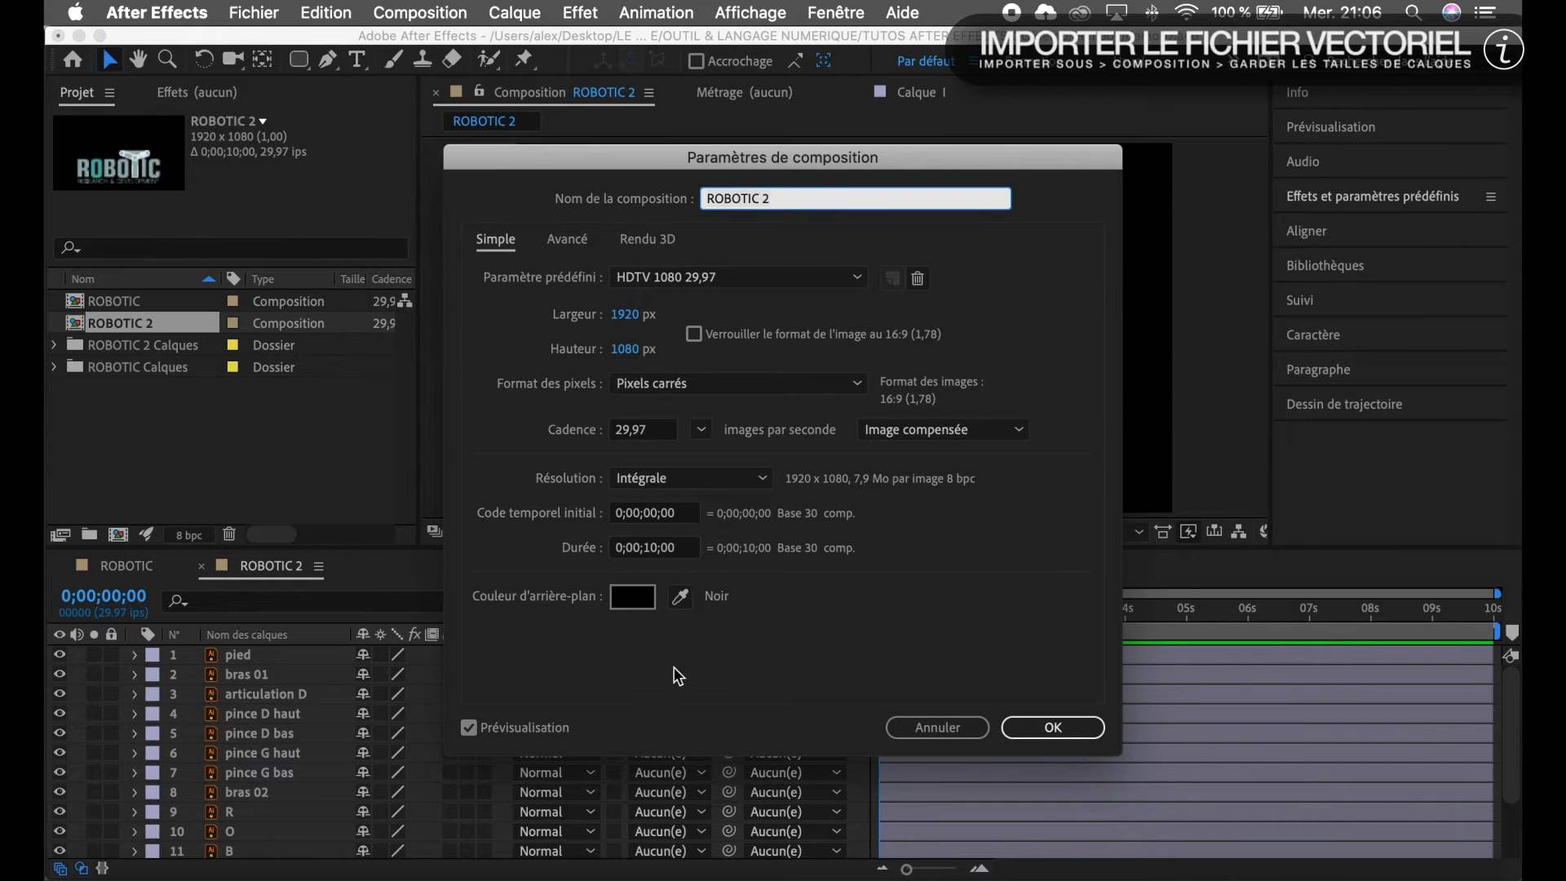
click(641, 612)
drag(548, 576, 455, 549)
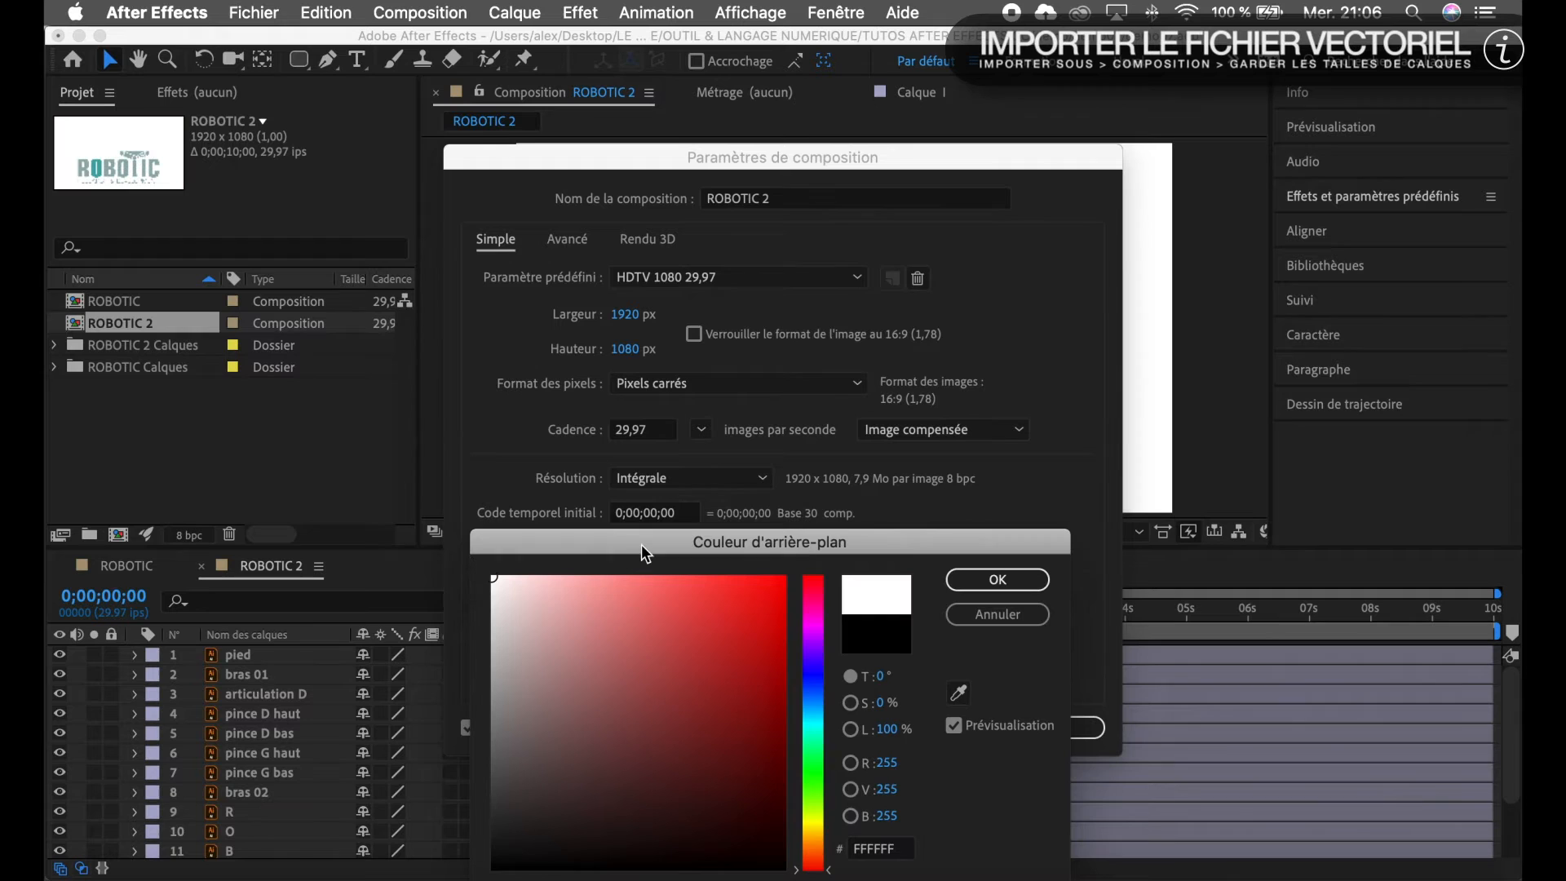
click(997, 580)
click(1052, 725)
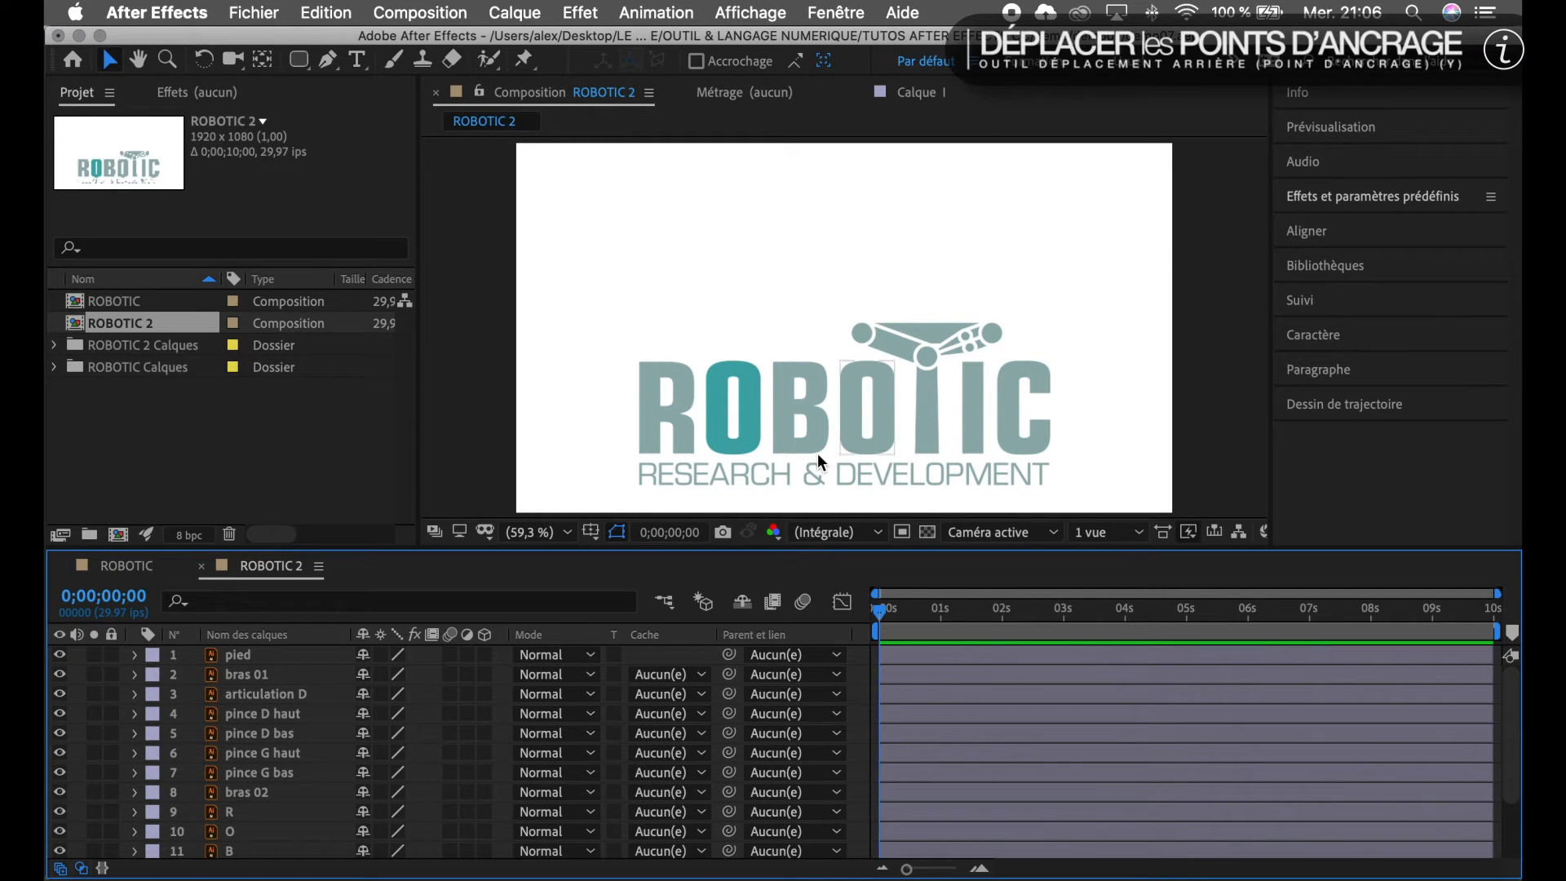
Move the anchor point of the pied layer from its centre to the base of the T's leg.
click(934, 423)
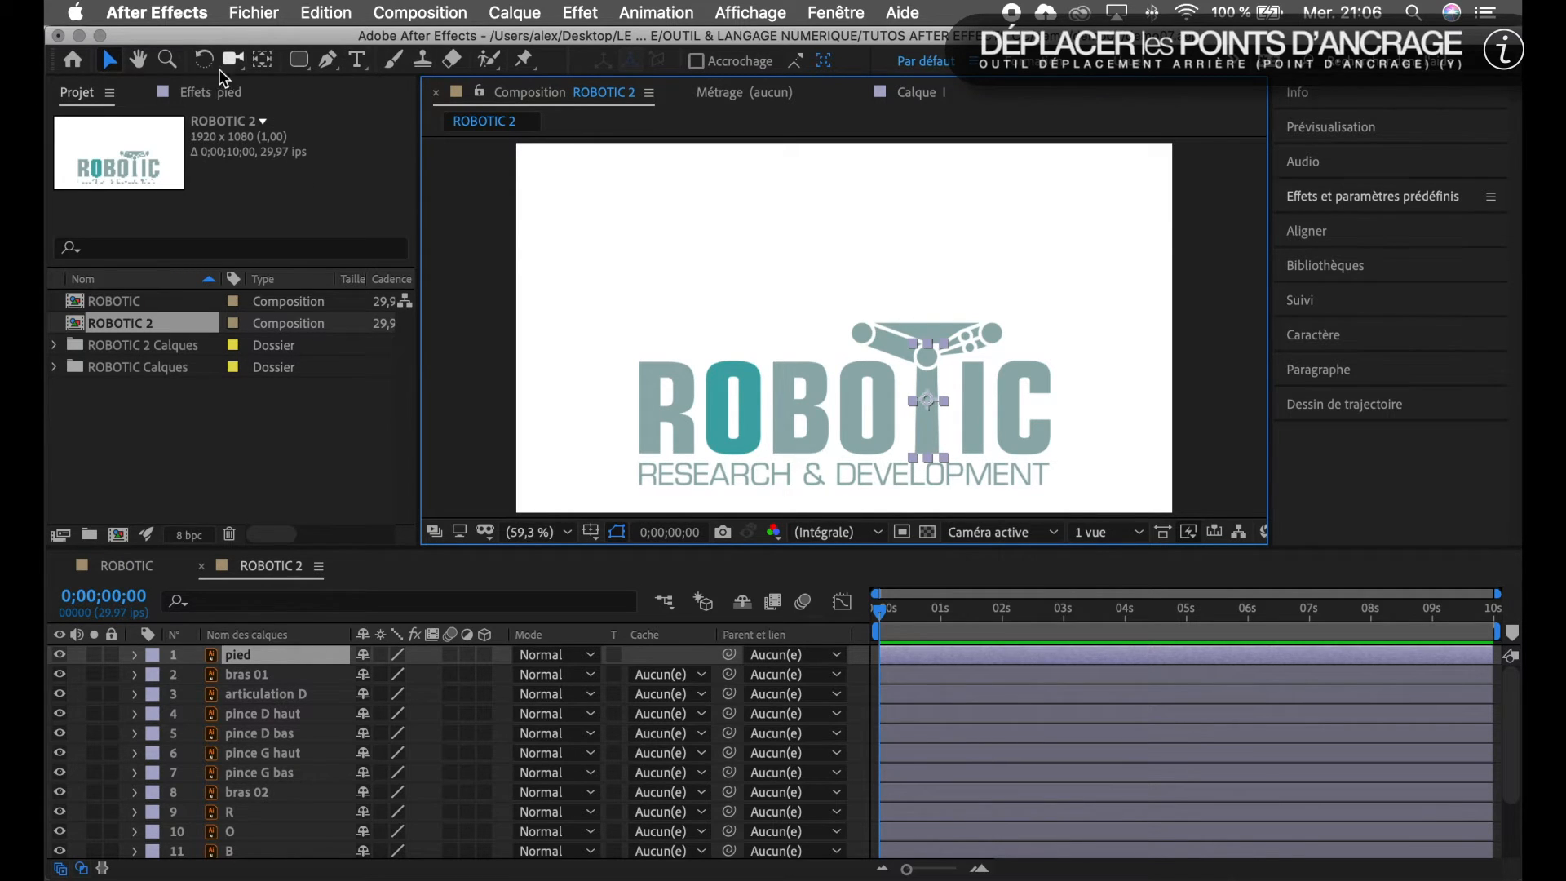
click(161, 58)
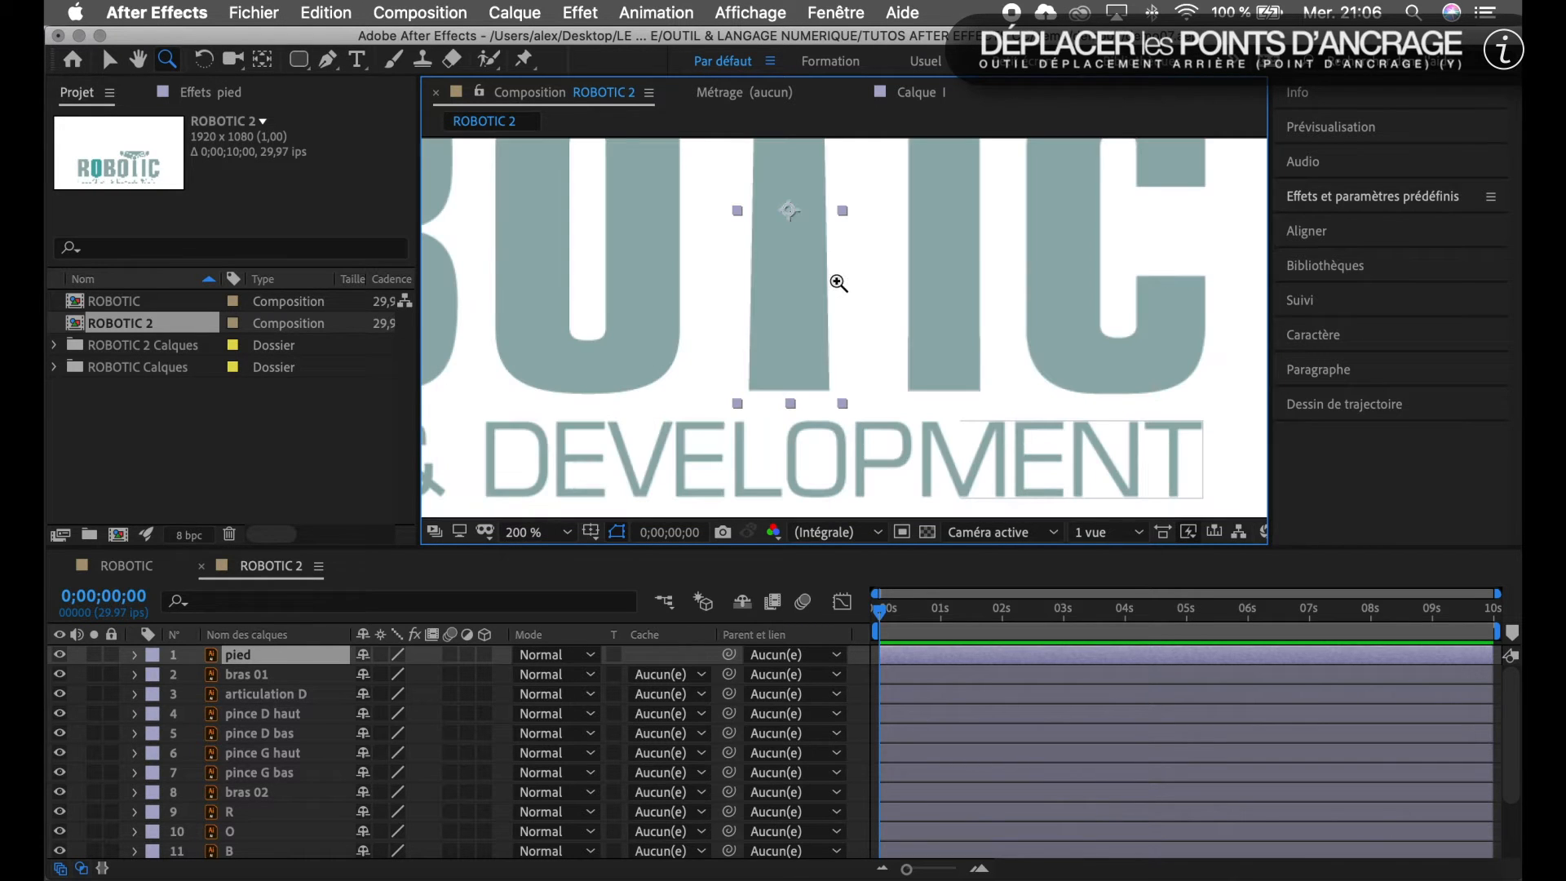
click(261, 62)
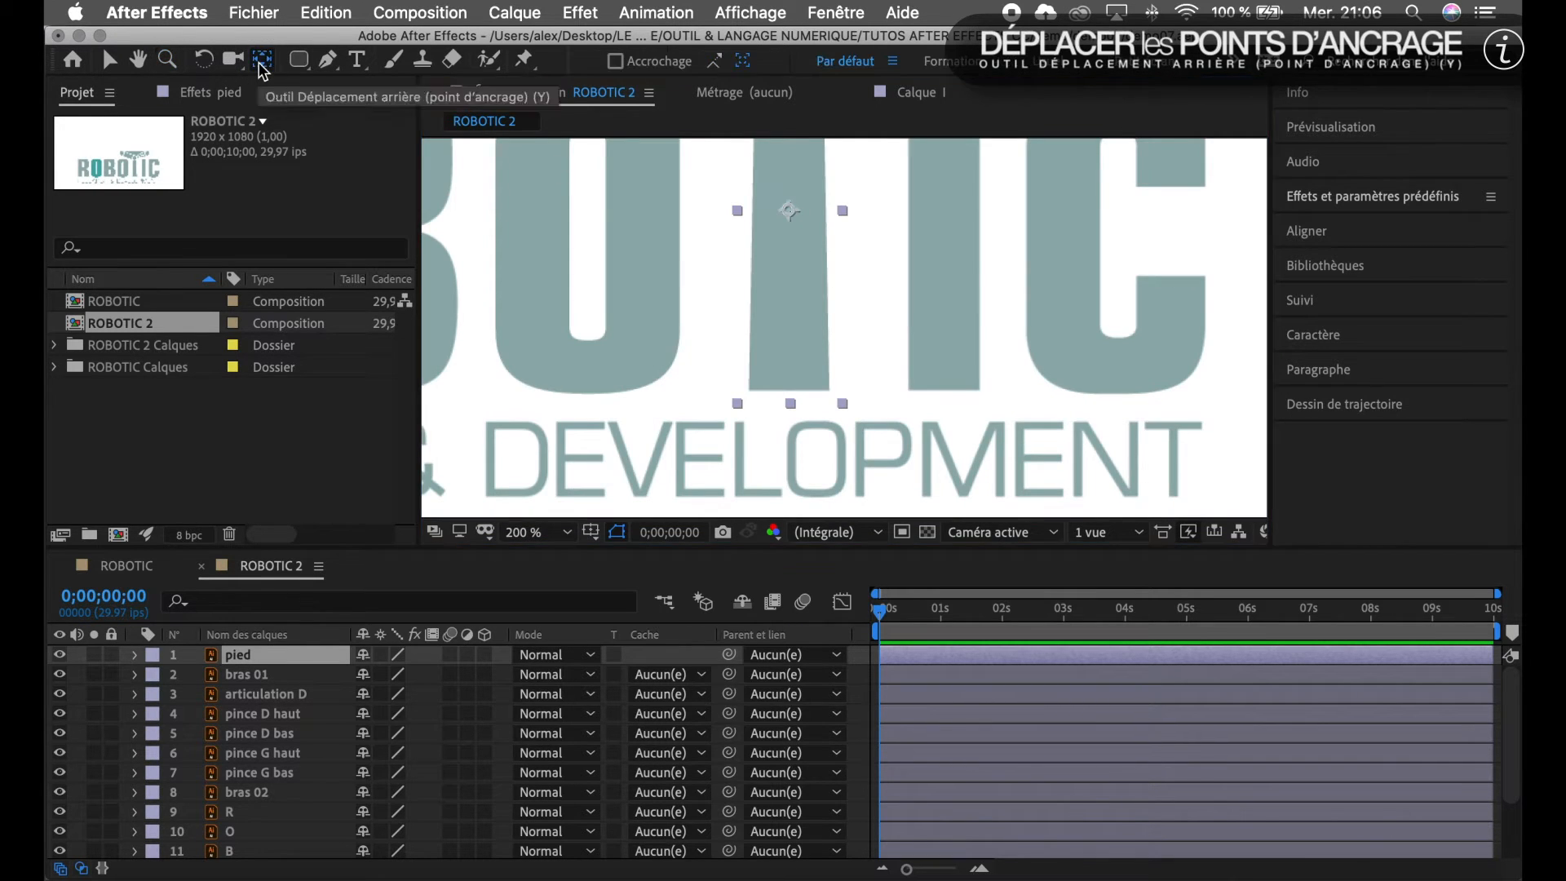
drag(789, 210, 790, 390)
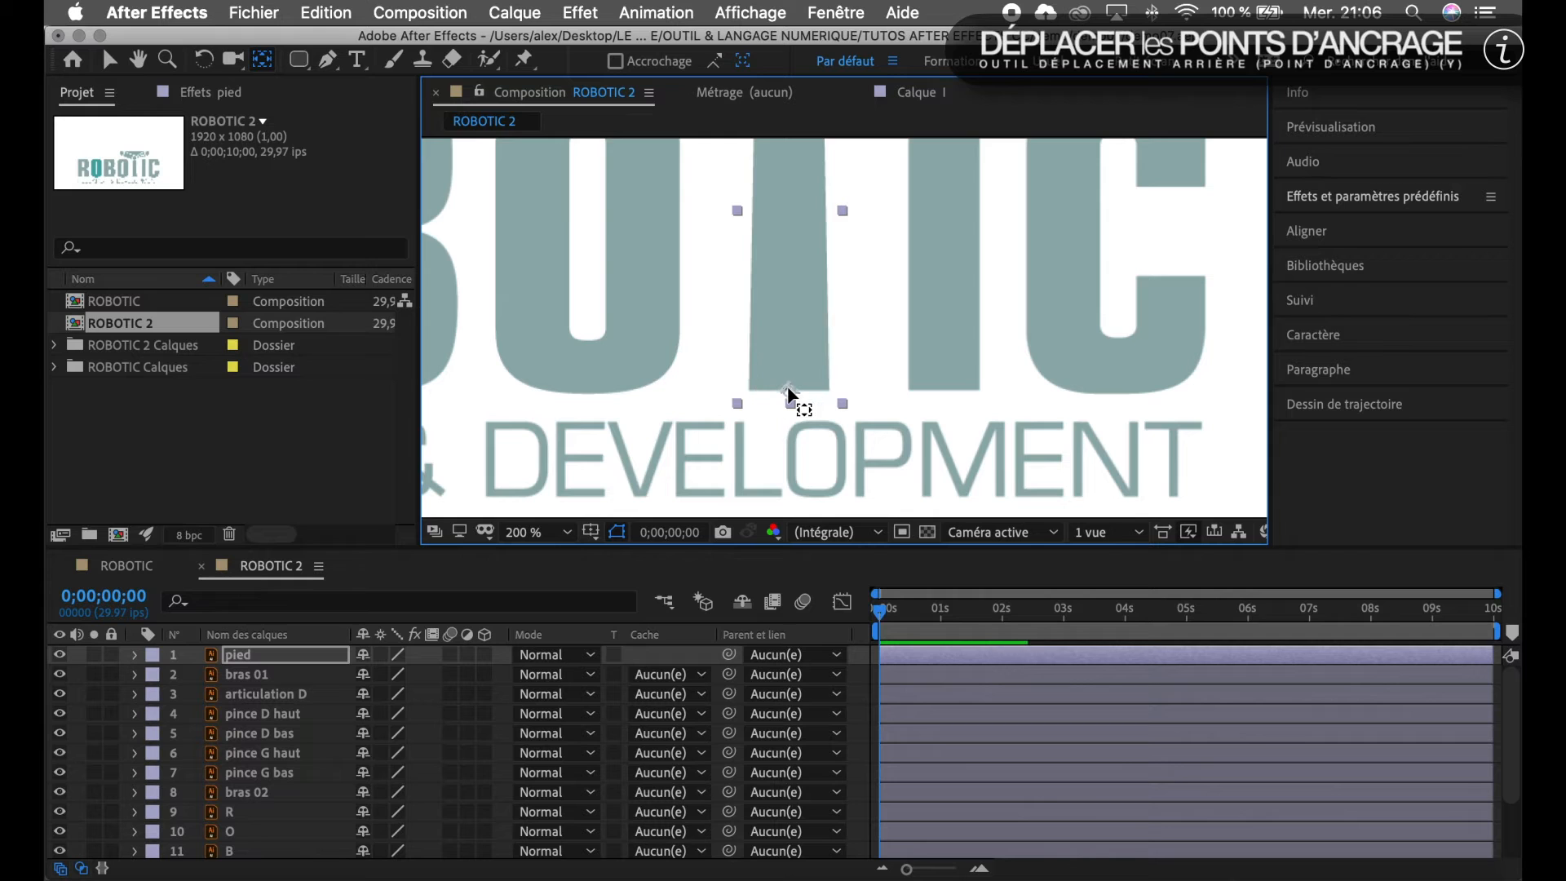
key(space)
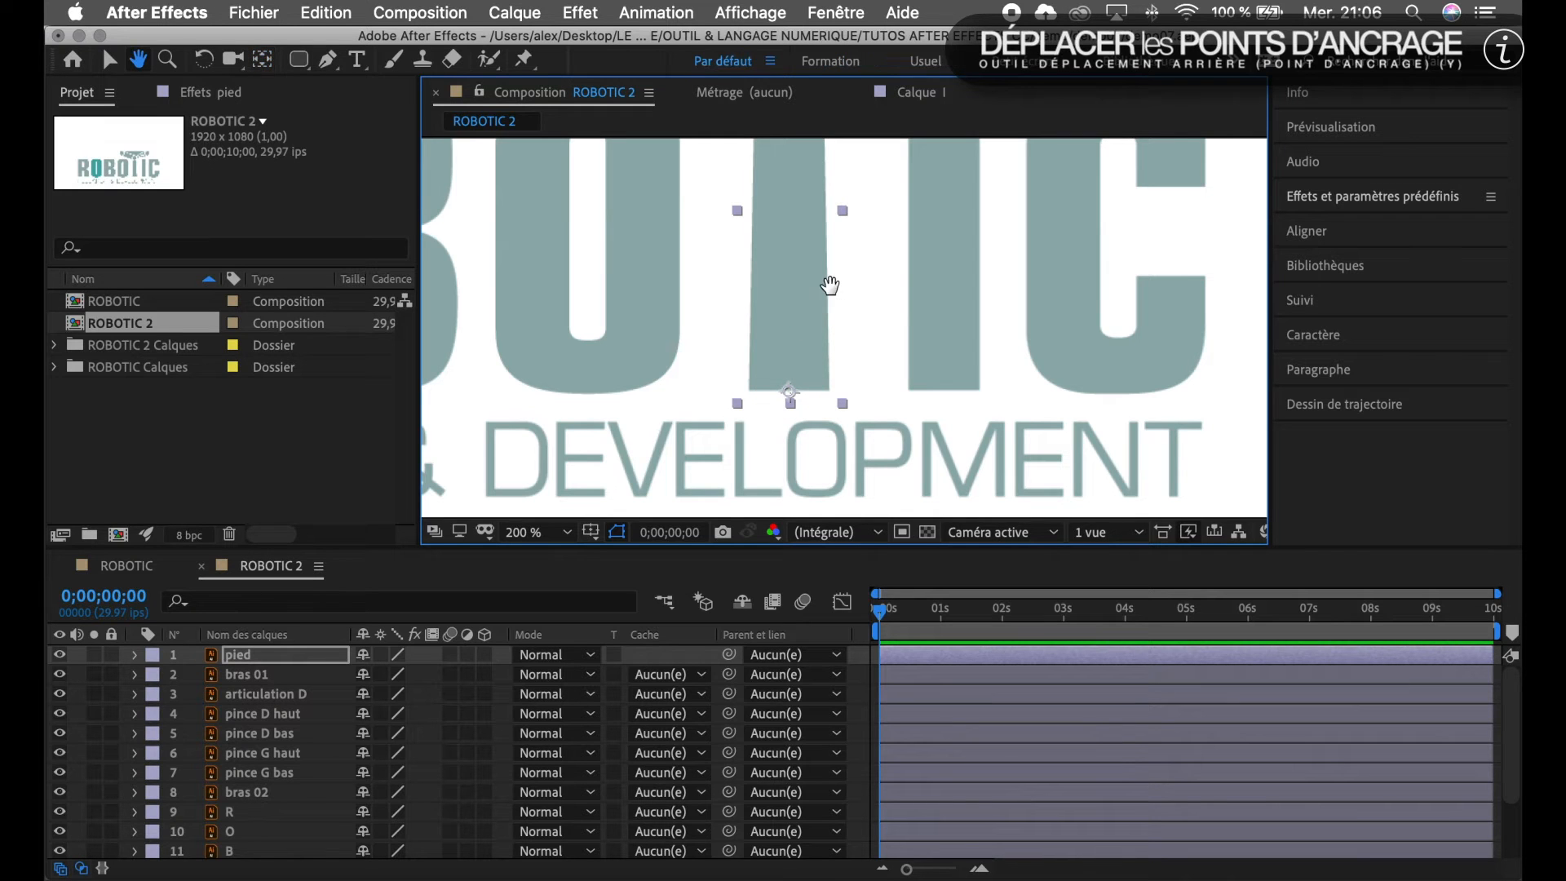
drag(831, 287, 916, 476)
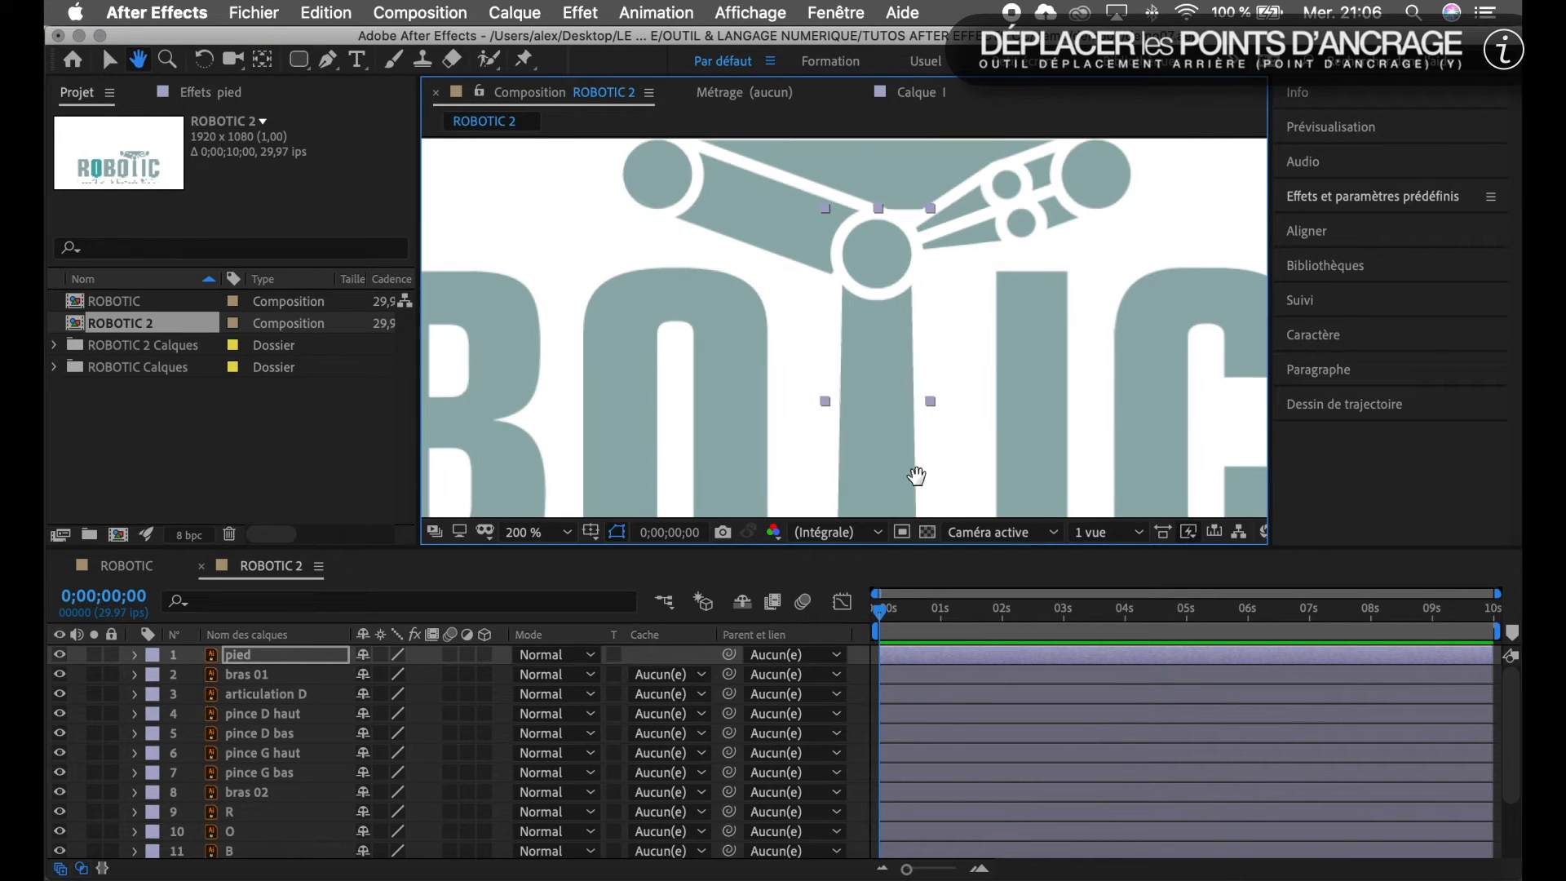
Move the bras 01 anchor point to the circular joint atop the T's leg and the bras 02 anchor point to the arm's left joint.
click(774, 232)
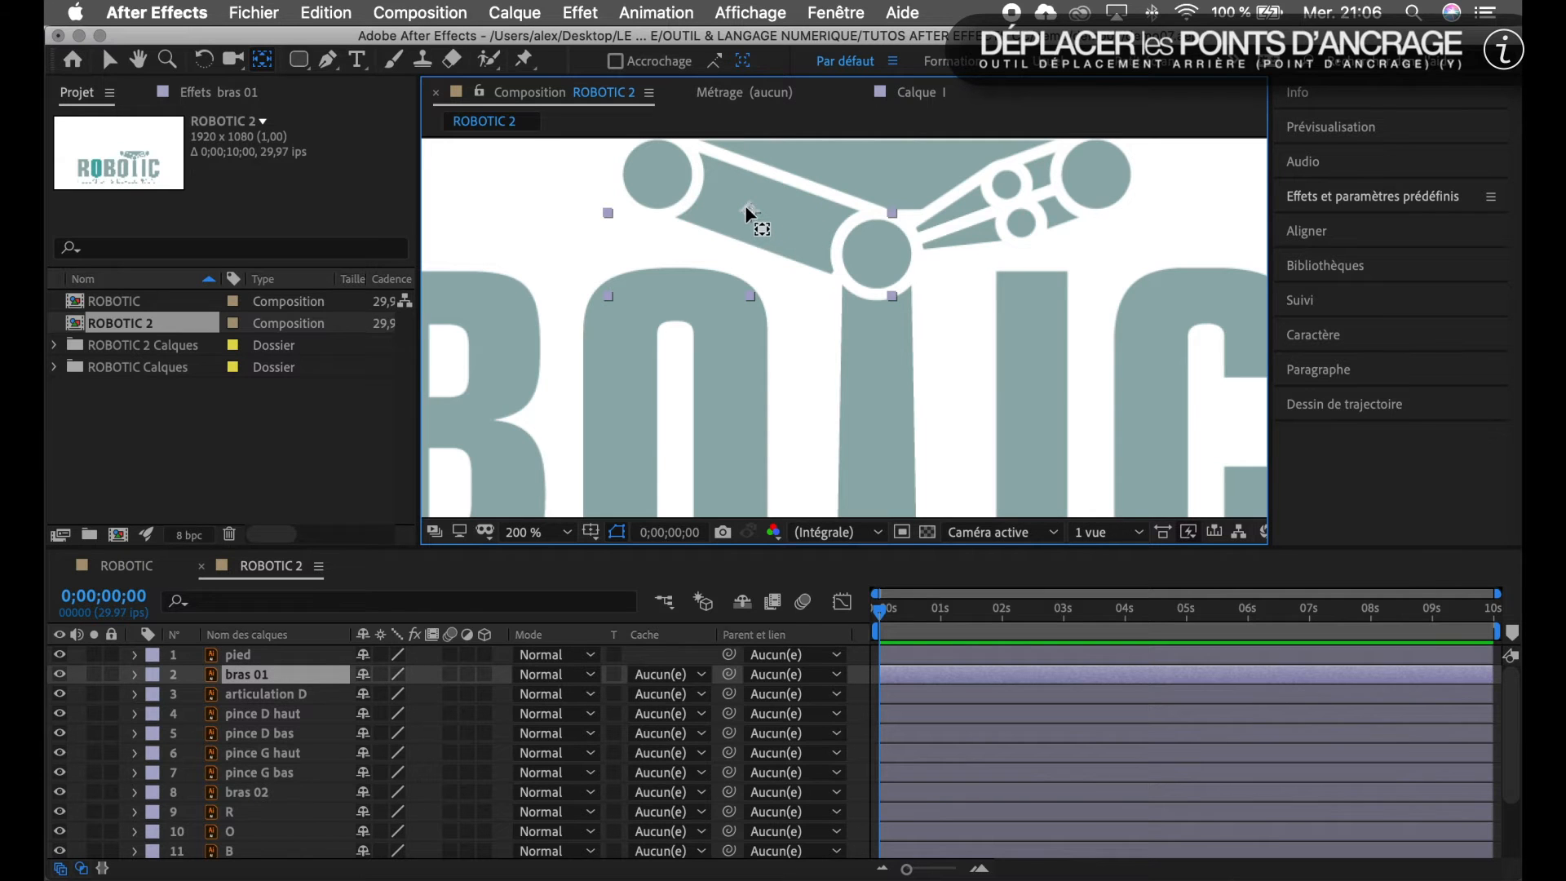
drag(750, 212, 875, 256)
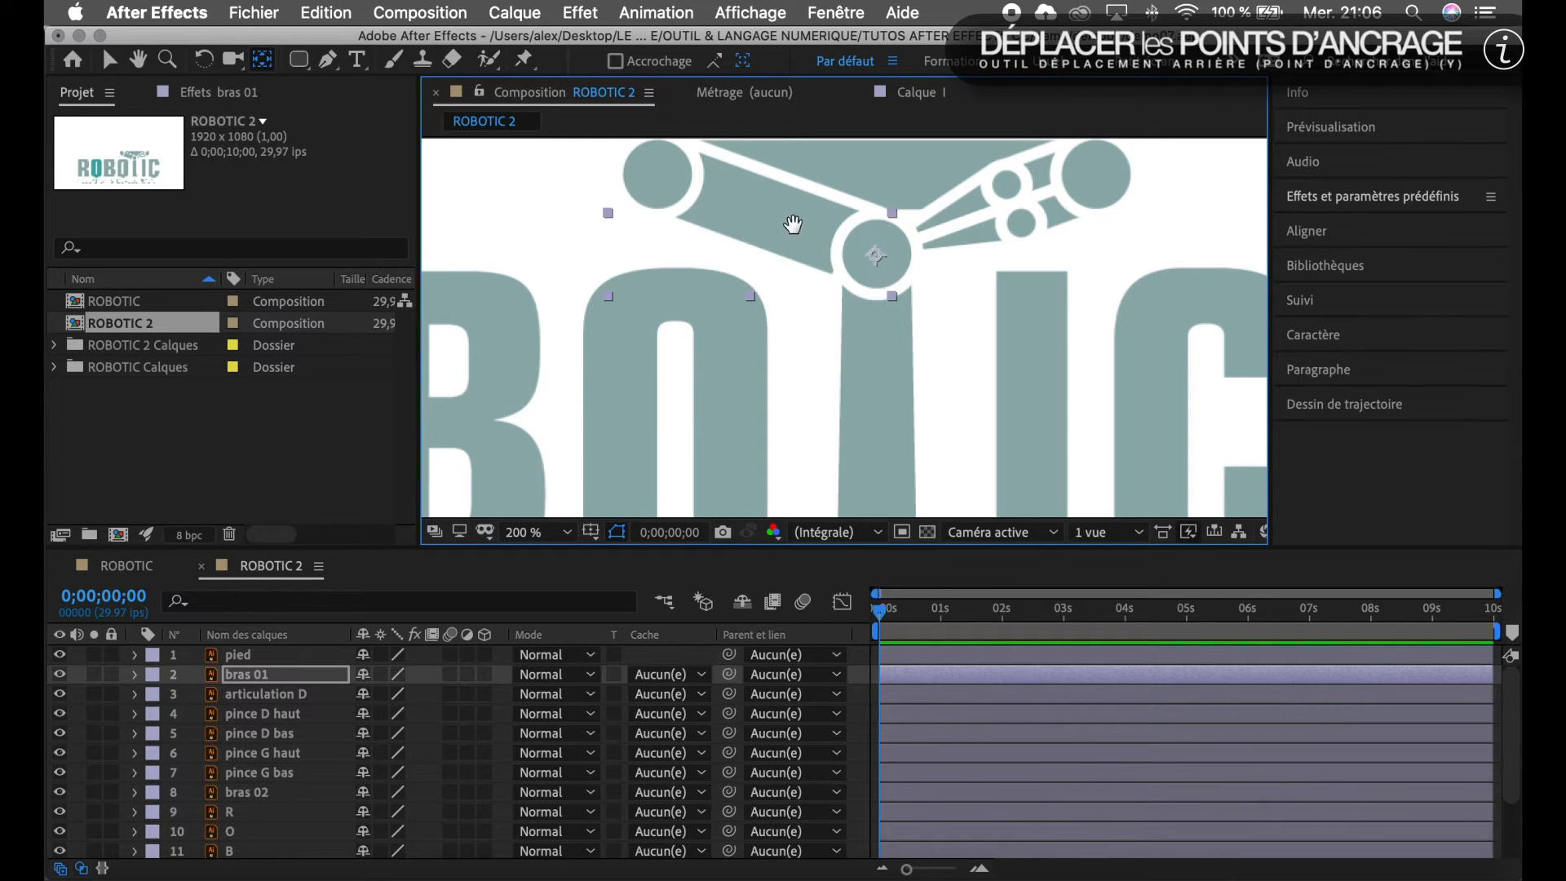
drag(793, 224, 692, 305)
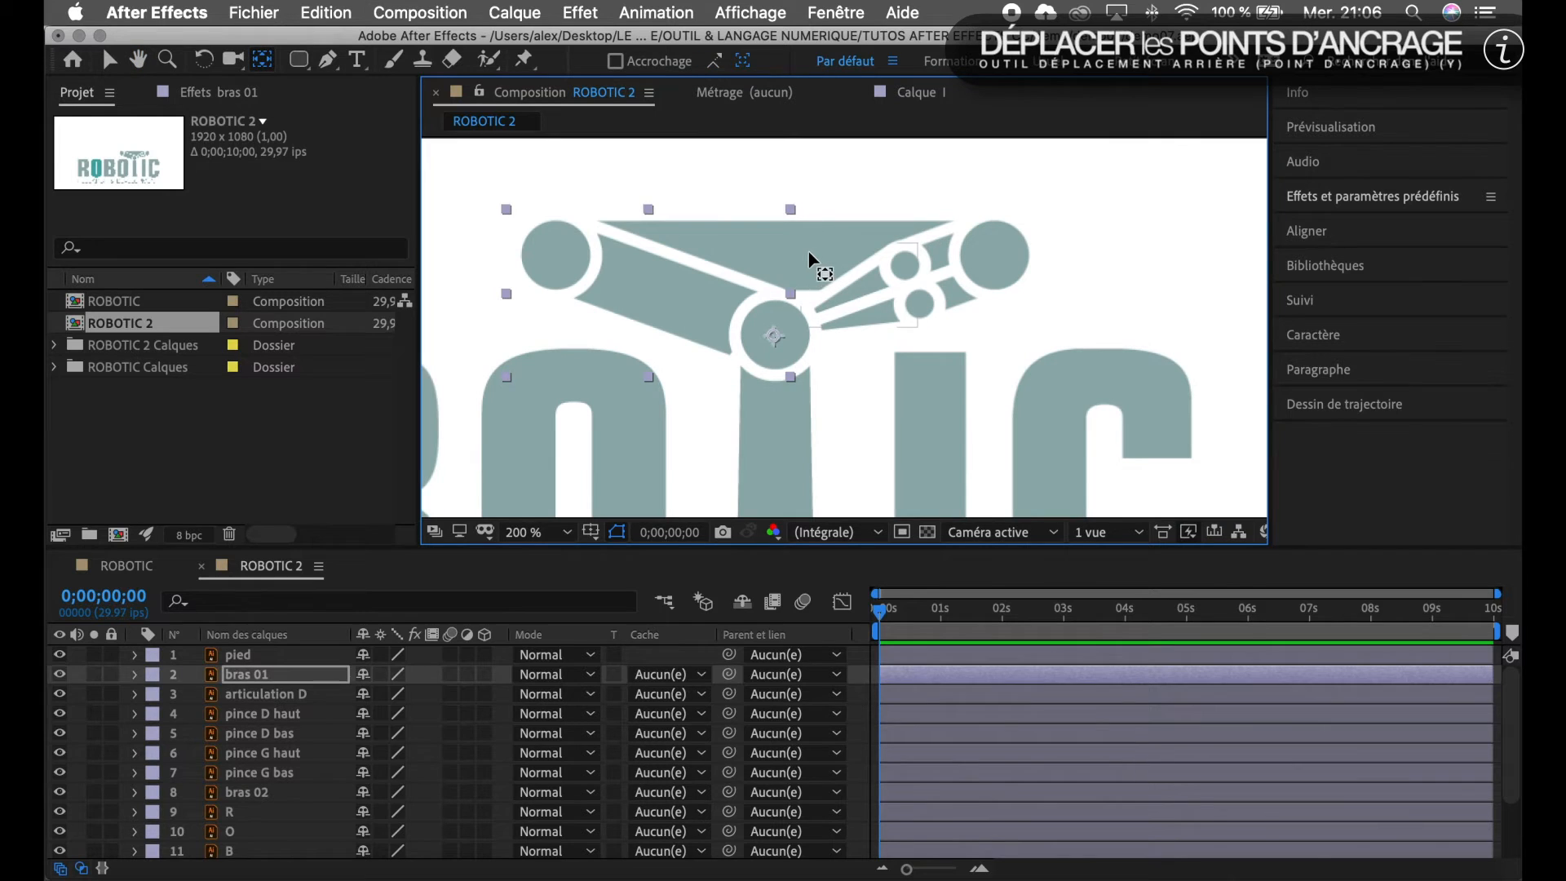
click(811, 258)
click(746, 238)
click(818, 223)
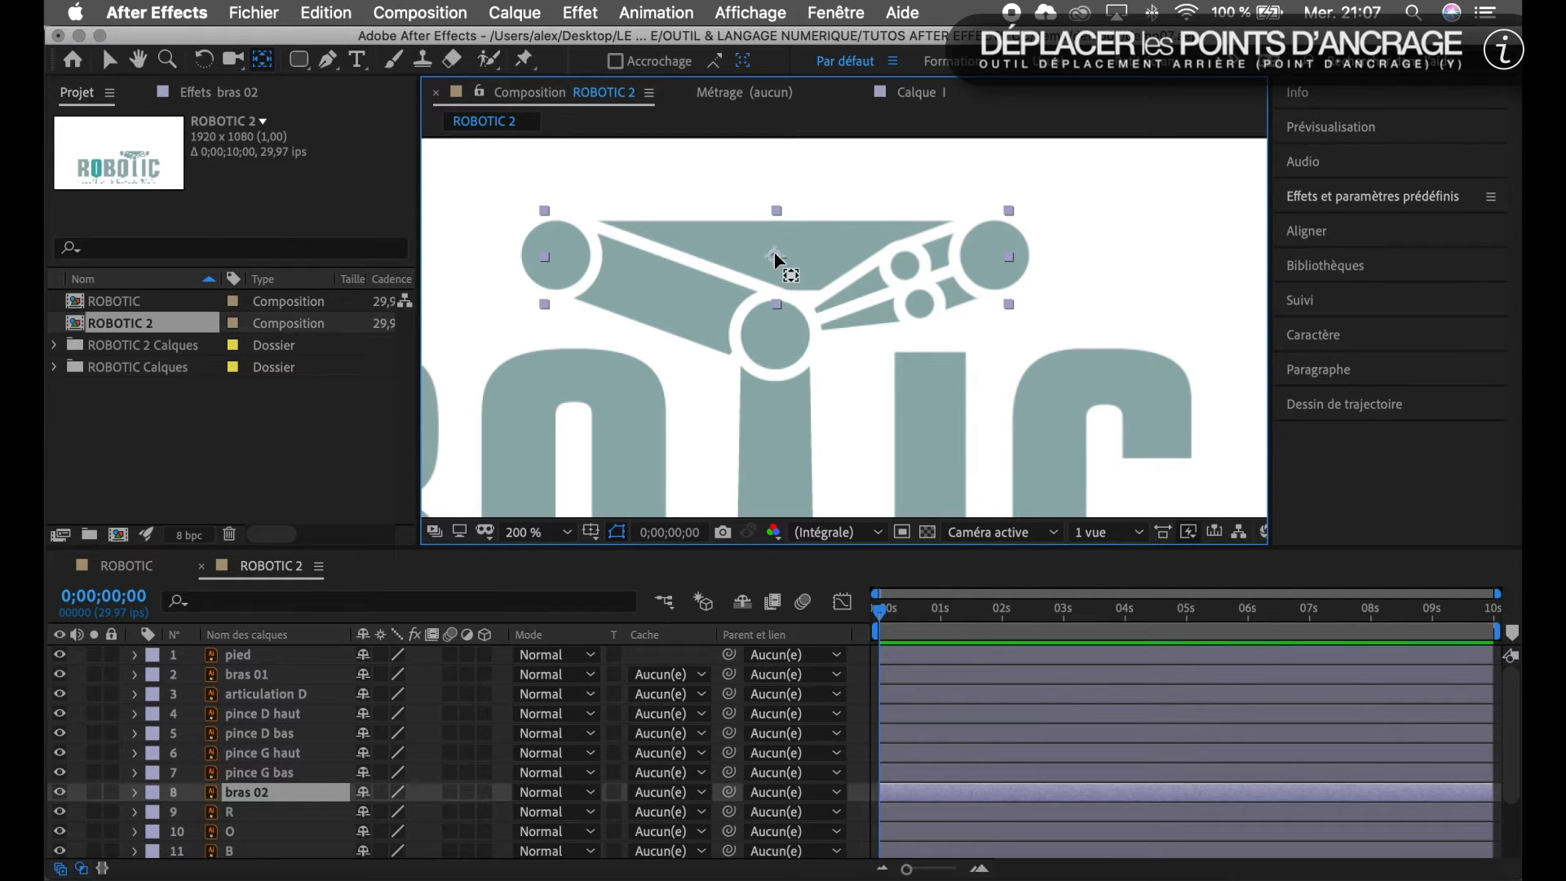
drag(775, 260, 554, 261)
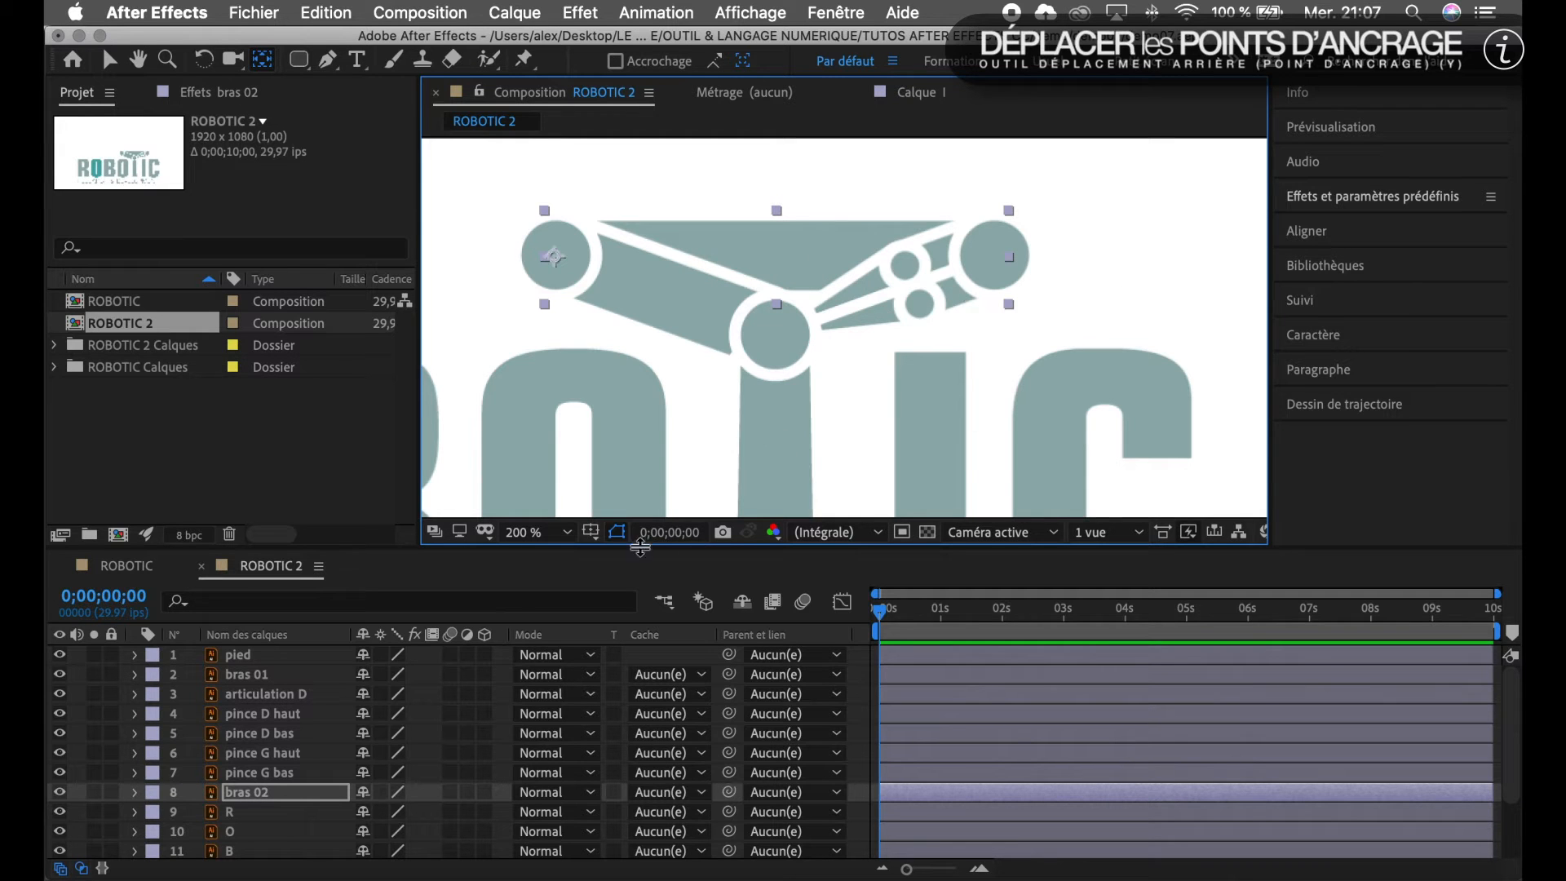
Move the pince D haut anchor point to the centre of the arm's large right joint, and pince D bas's to the lower small circle.
click(277, 694)
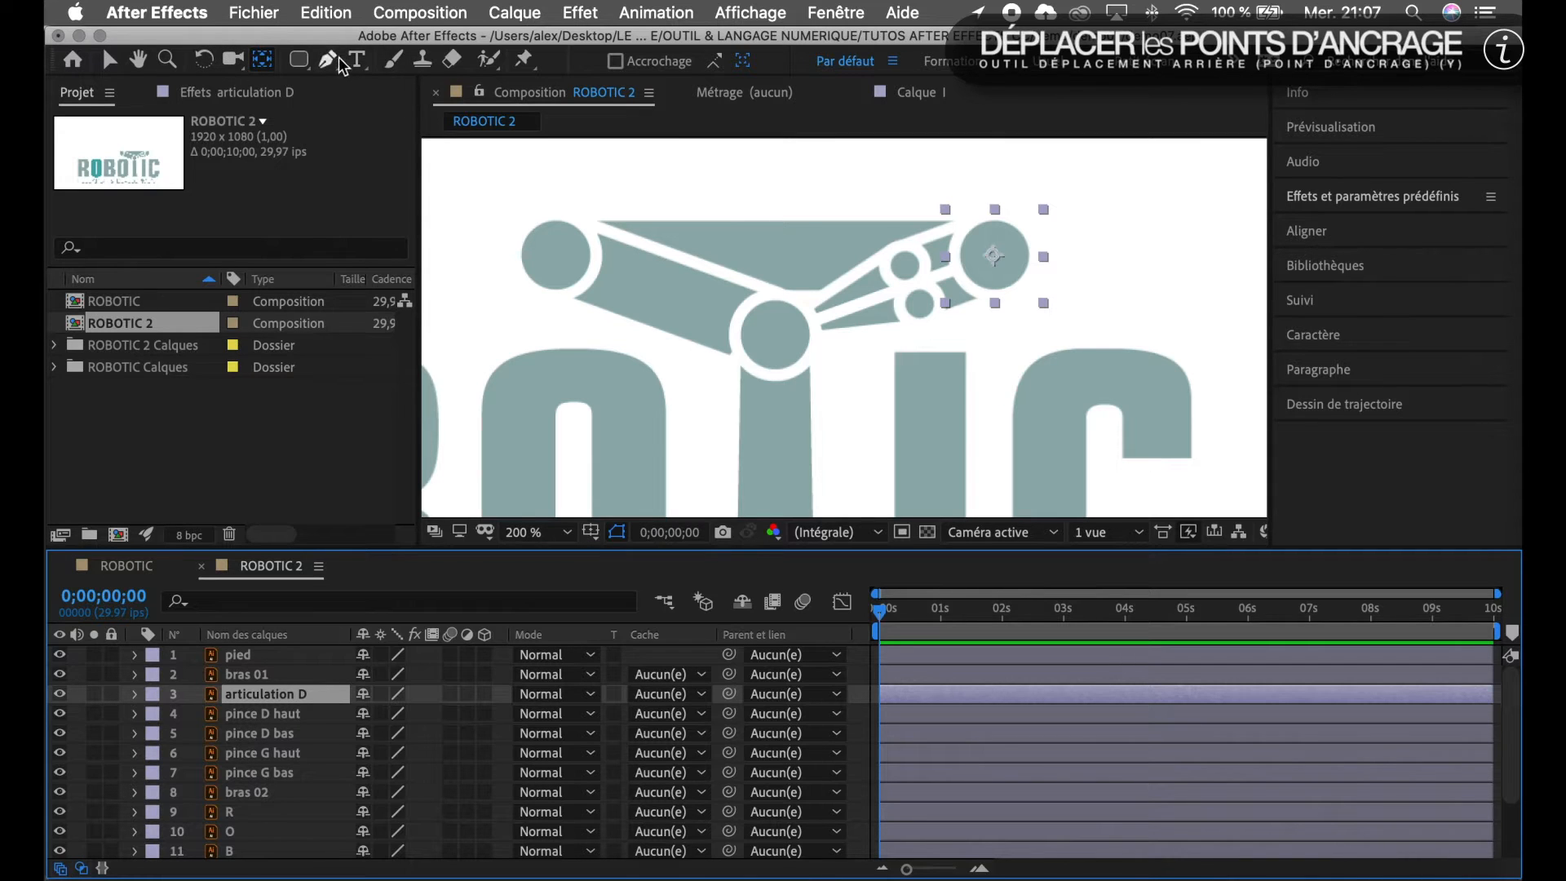
click(167, 60)
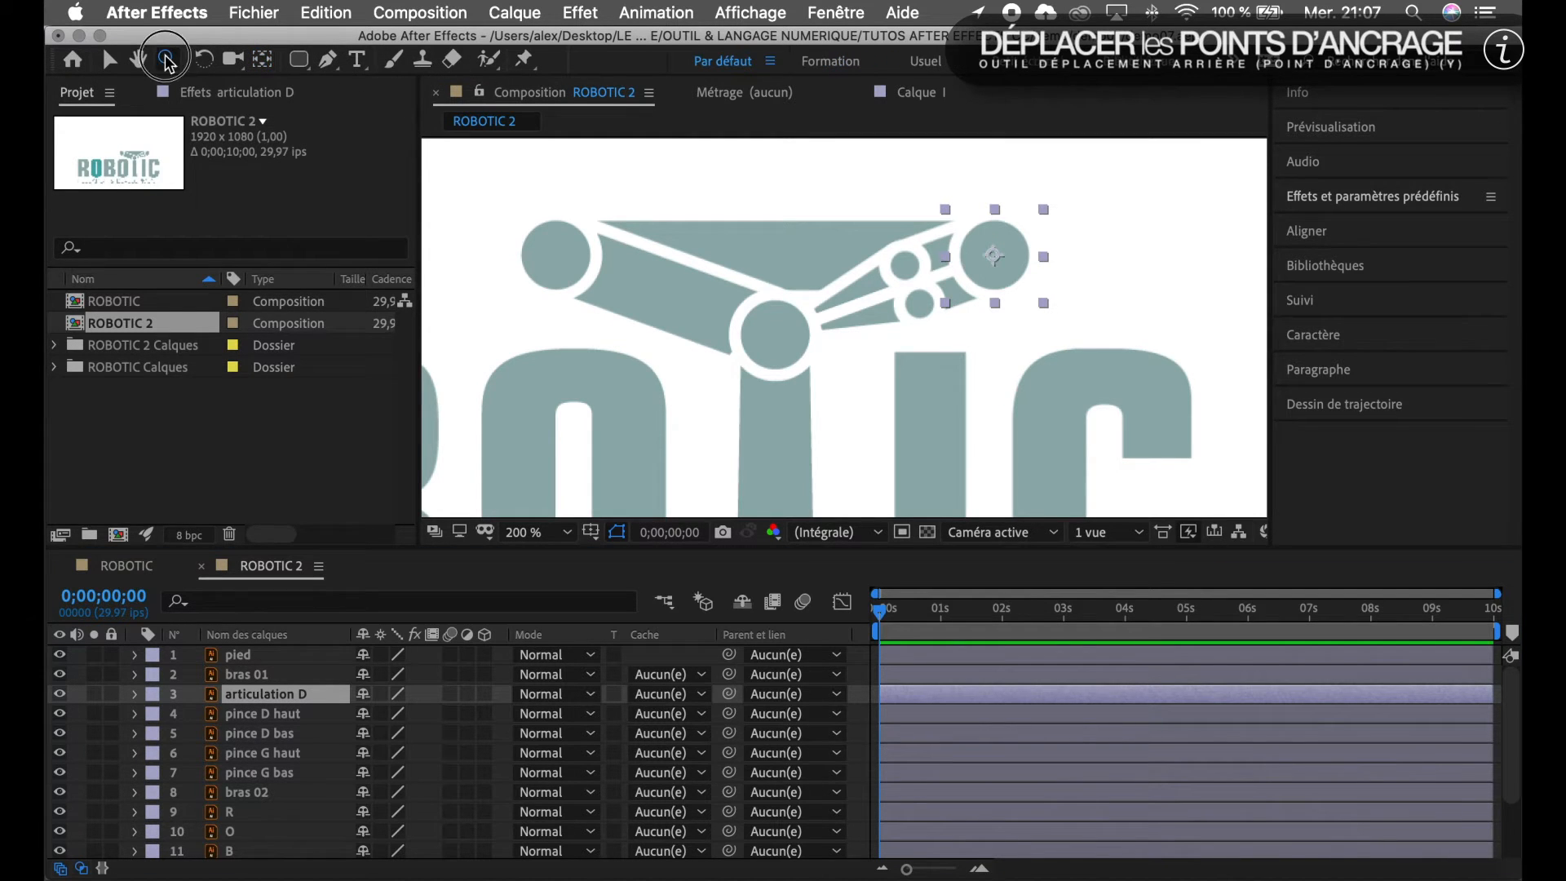
drag(879, 203, 1105, 376)
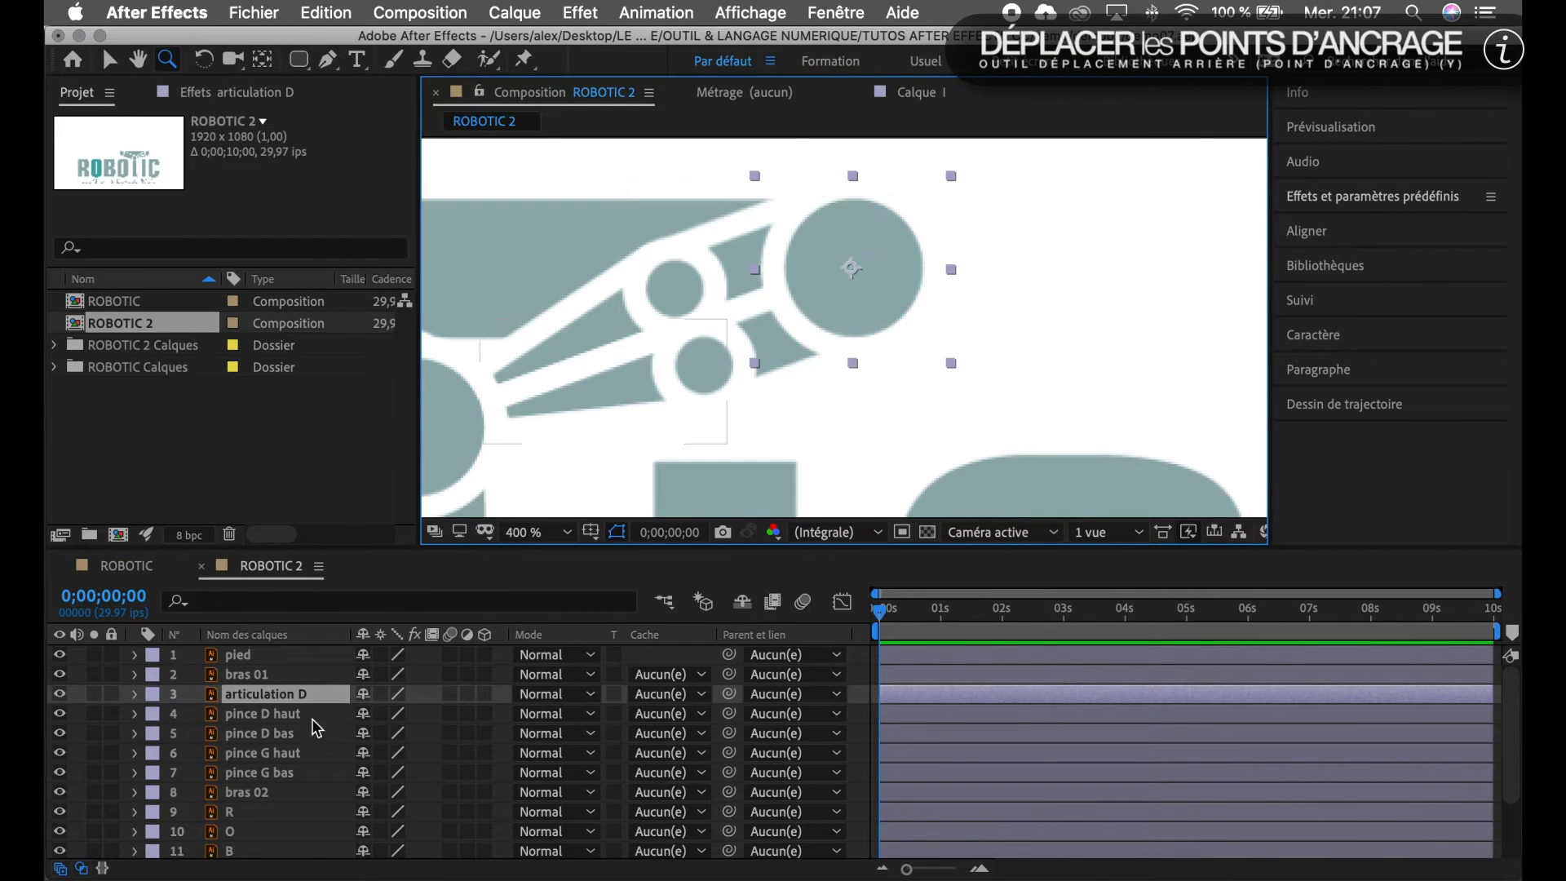
click(277, 715)
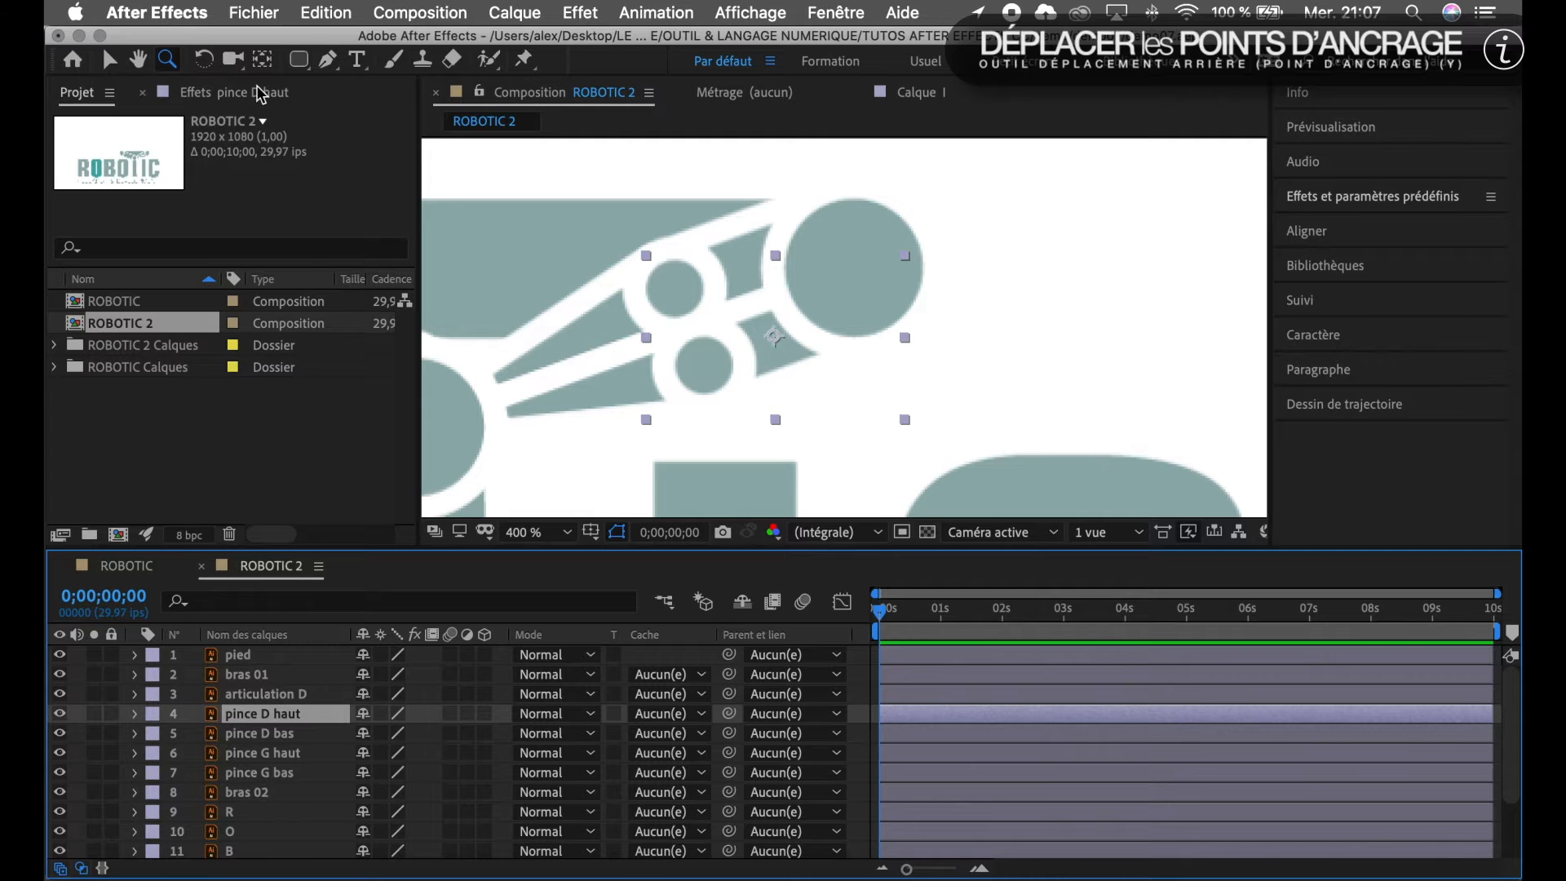
click(262, 60)
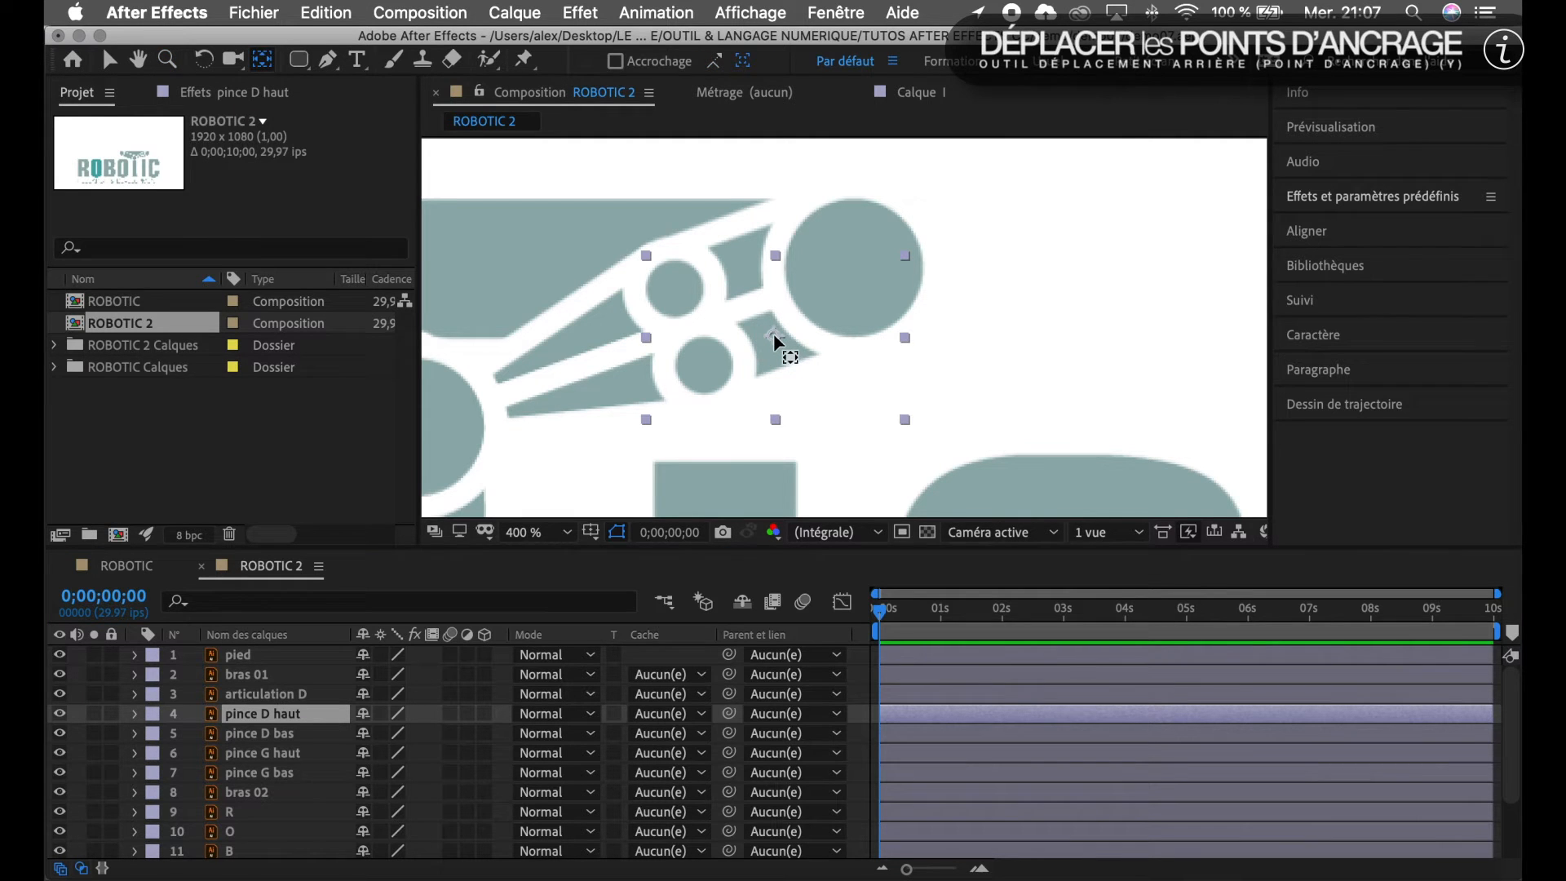
drag(774, 336, 852, 270)
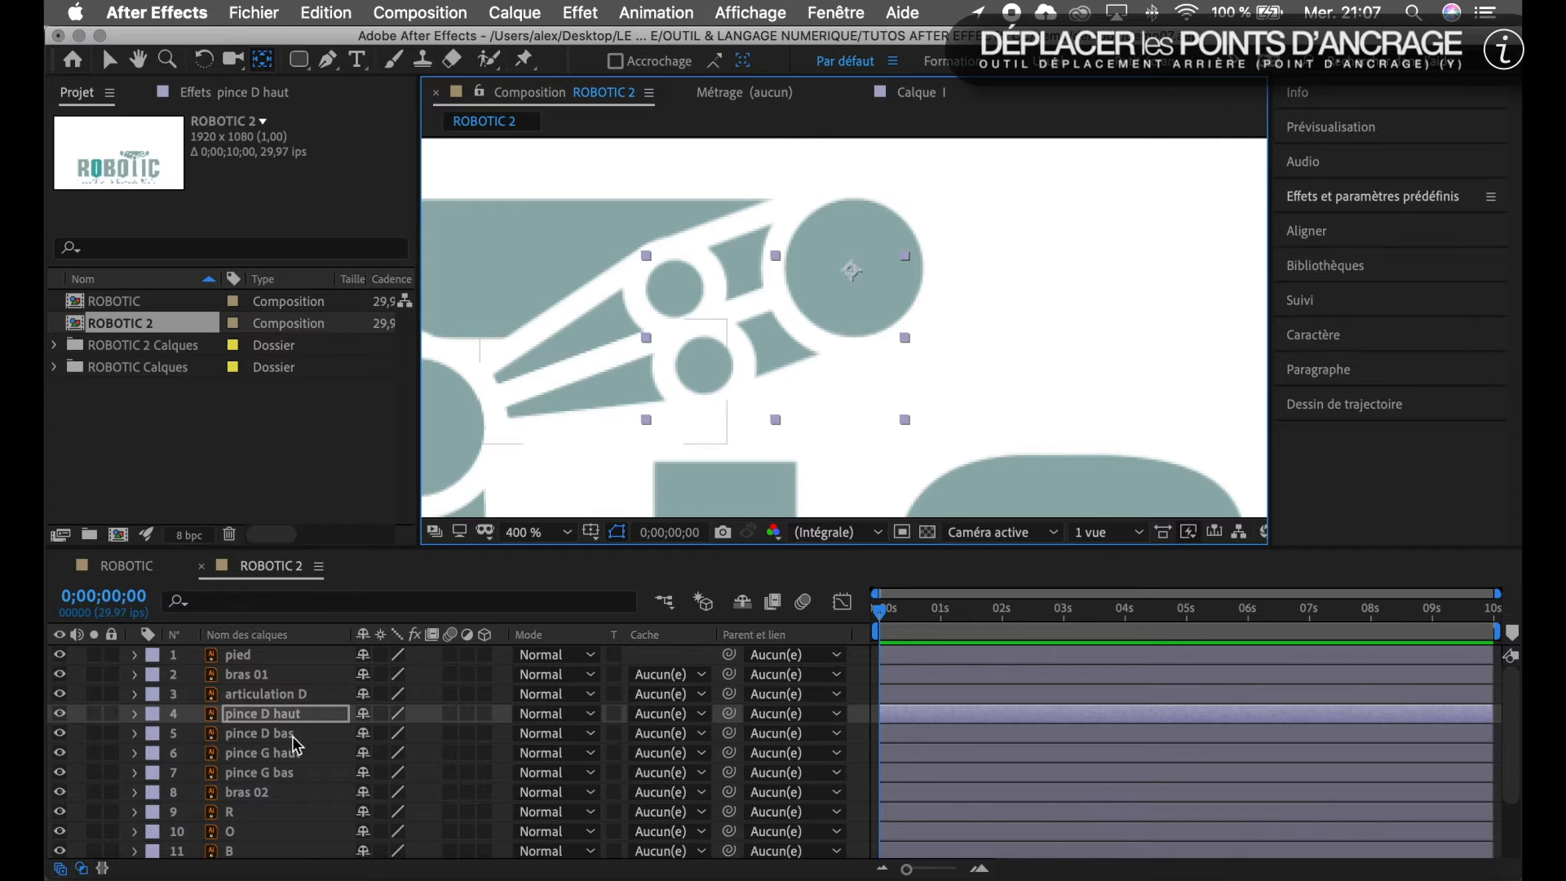
click(277, 734)
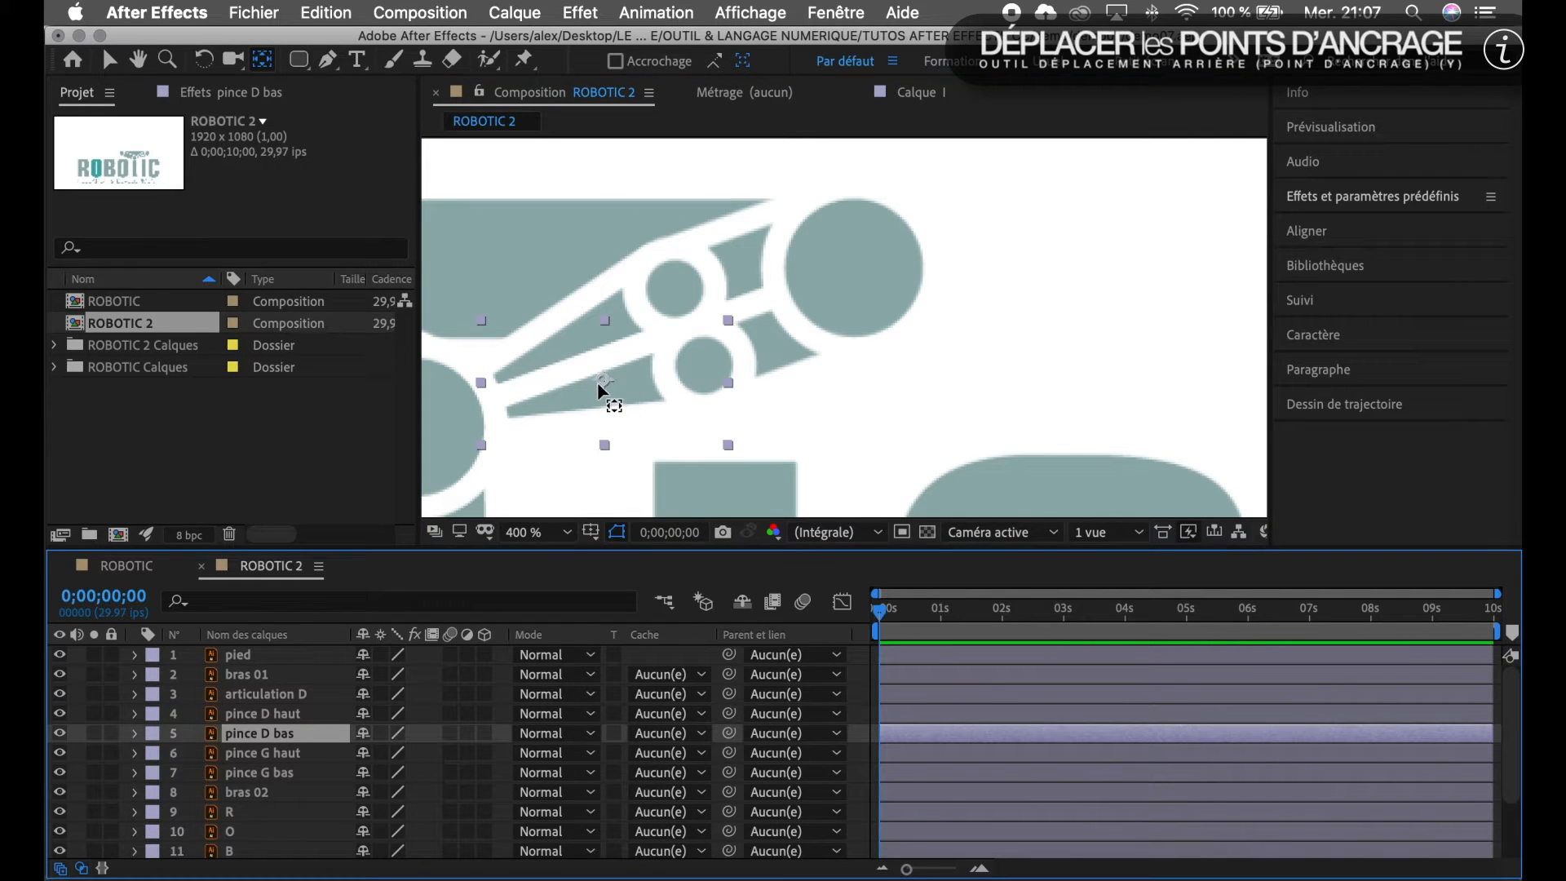
drag(604, 380, 703, 369)
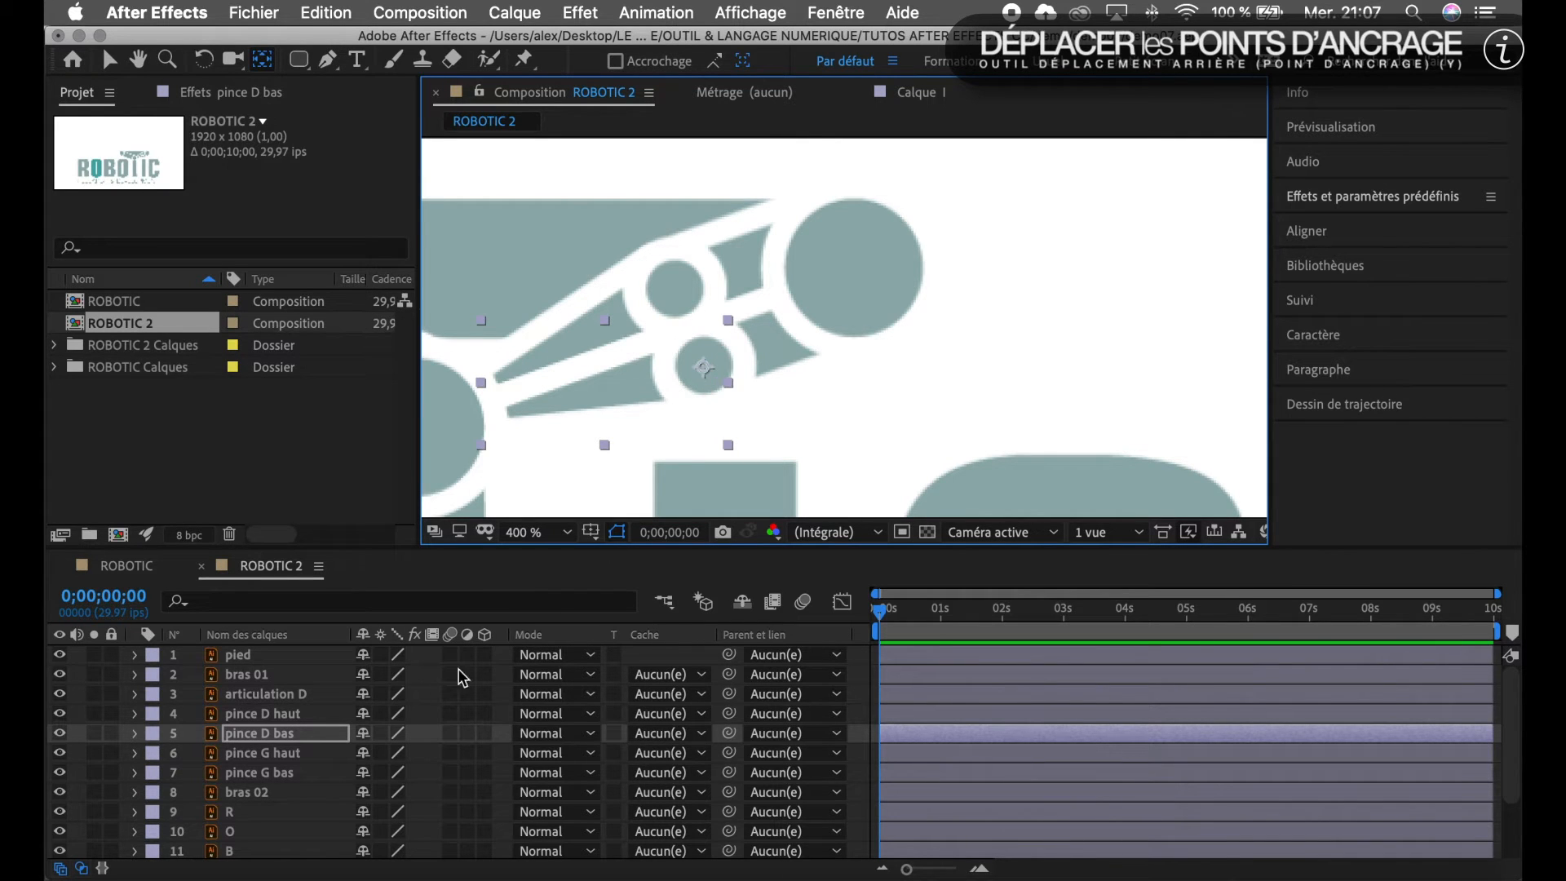
Move the pince G haut anchor point to the centre of the large right joint, and pince G bas's to the upper small circle.
click(310, 756)
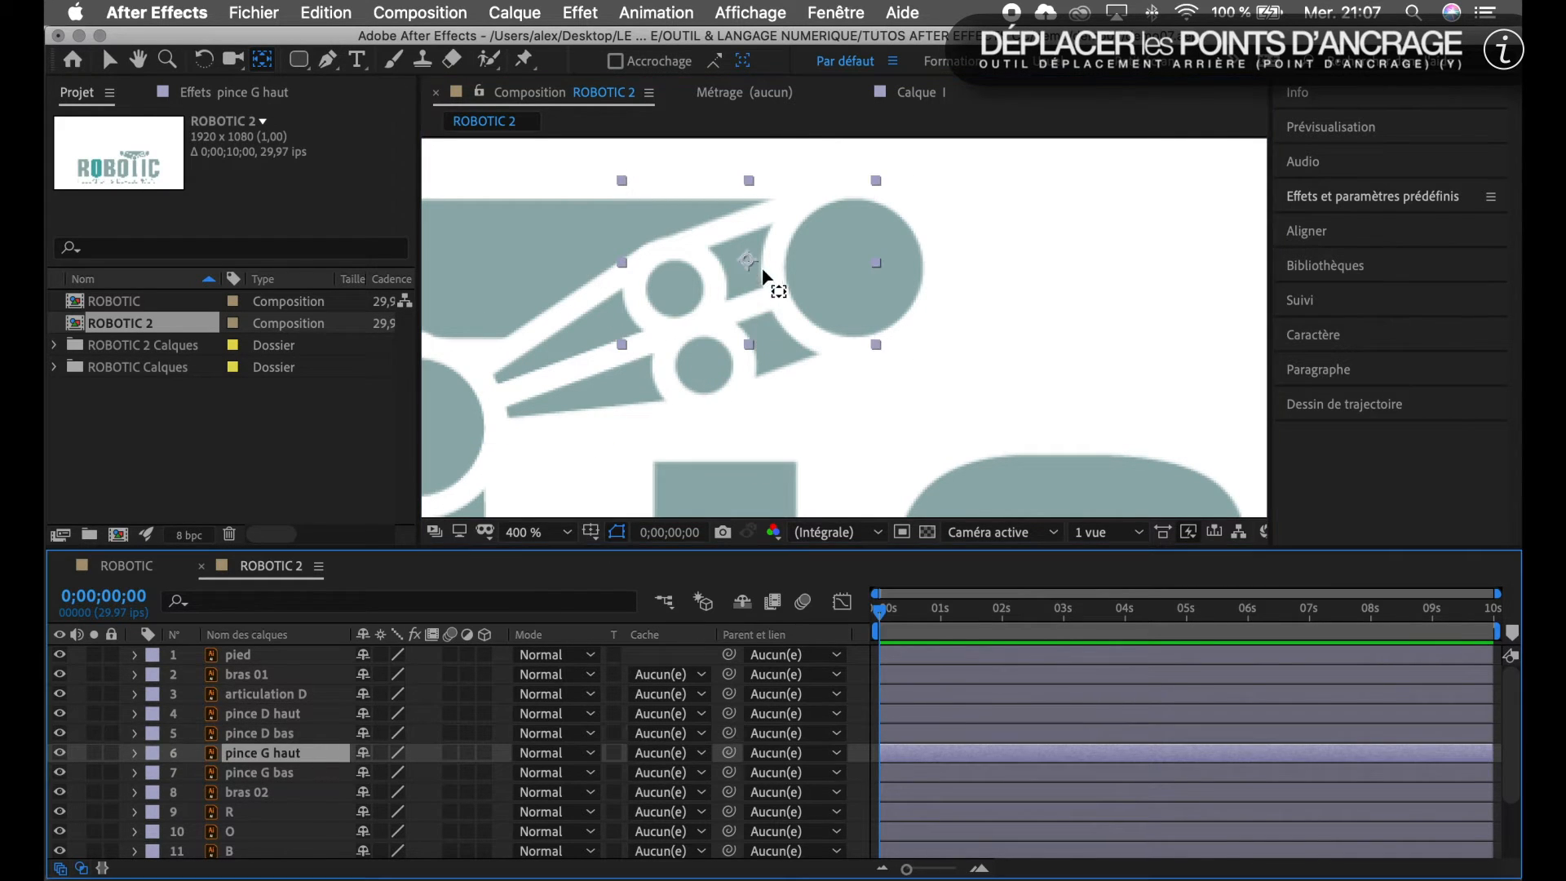
drag(748, 261, 859, 269)
click(281, 773)
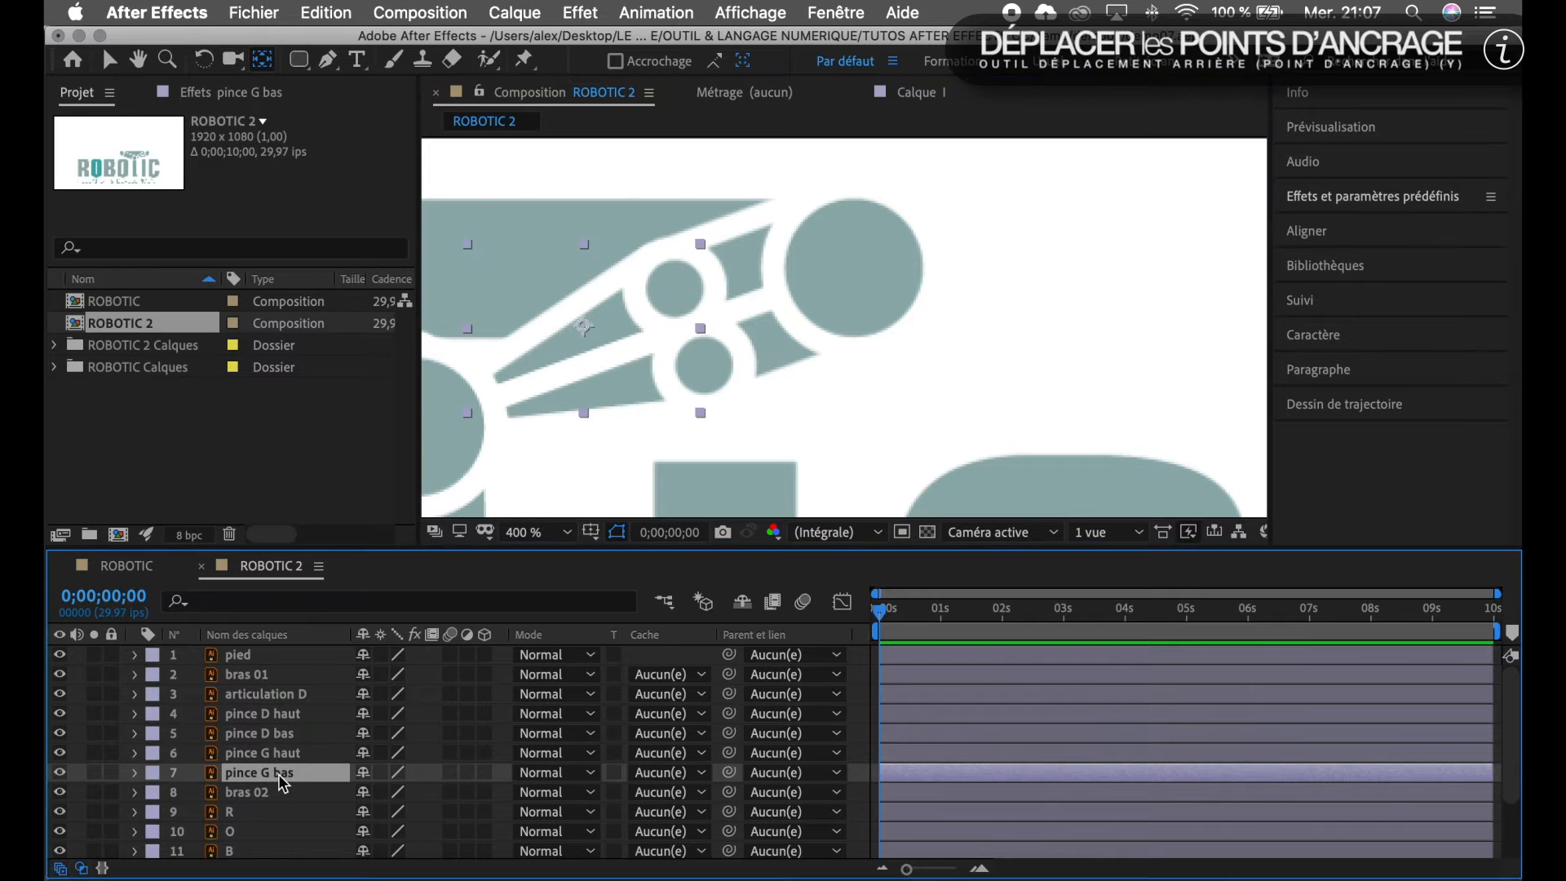
drag(583, 327, 672, 294)
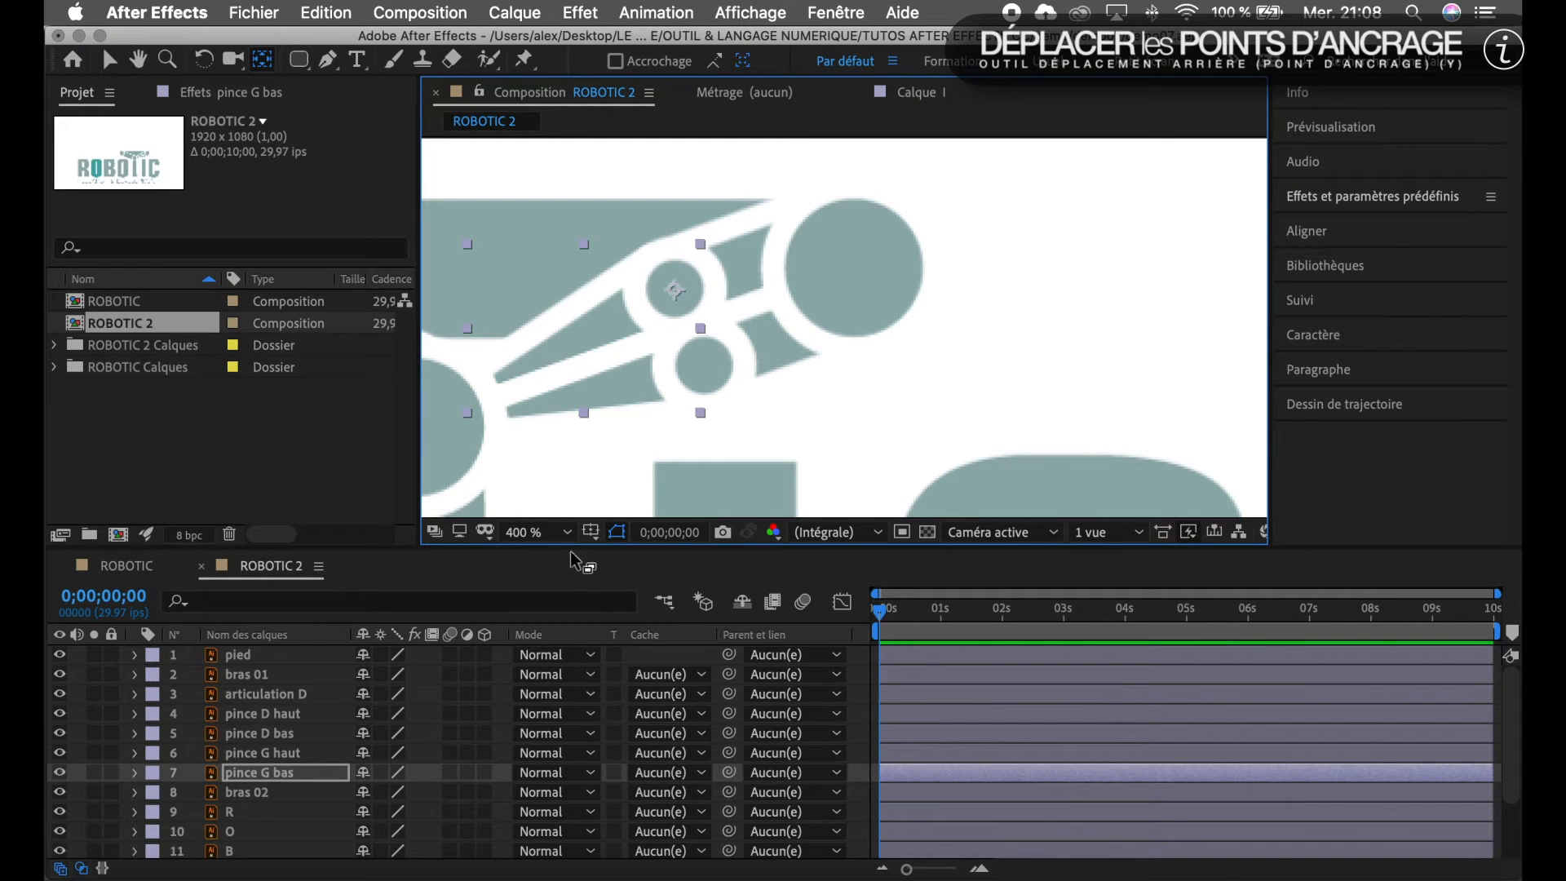
scroll(651, 442, down, 6)
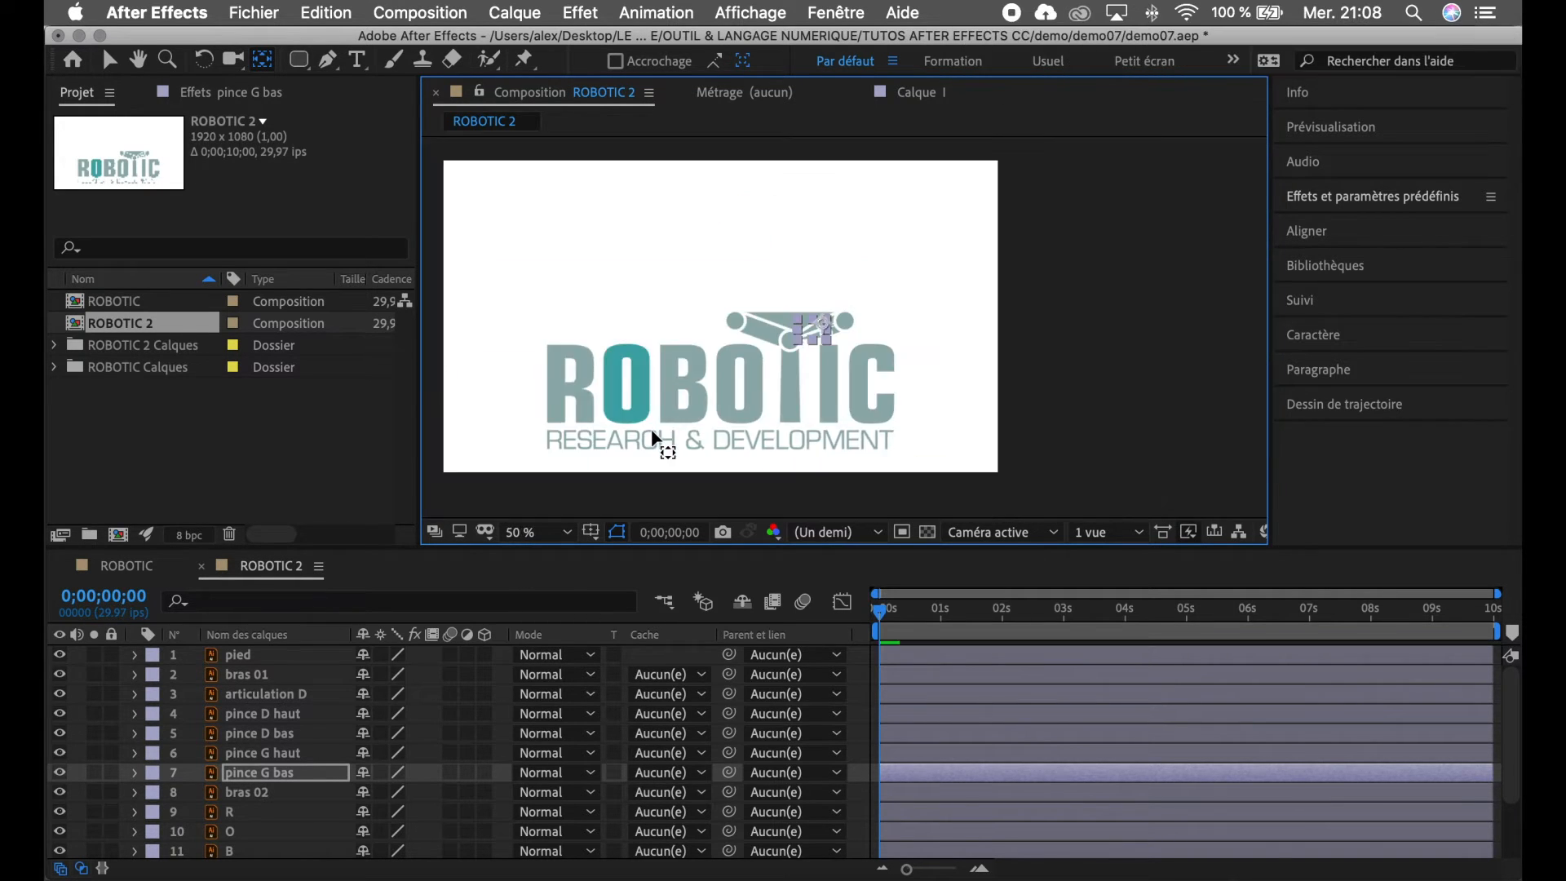
click(1076, 316)
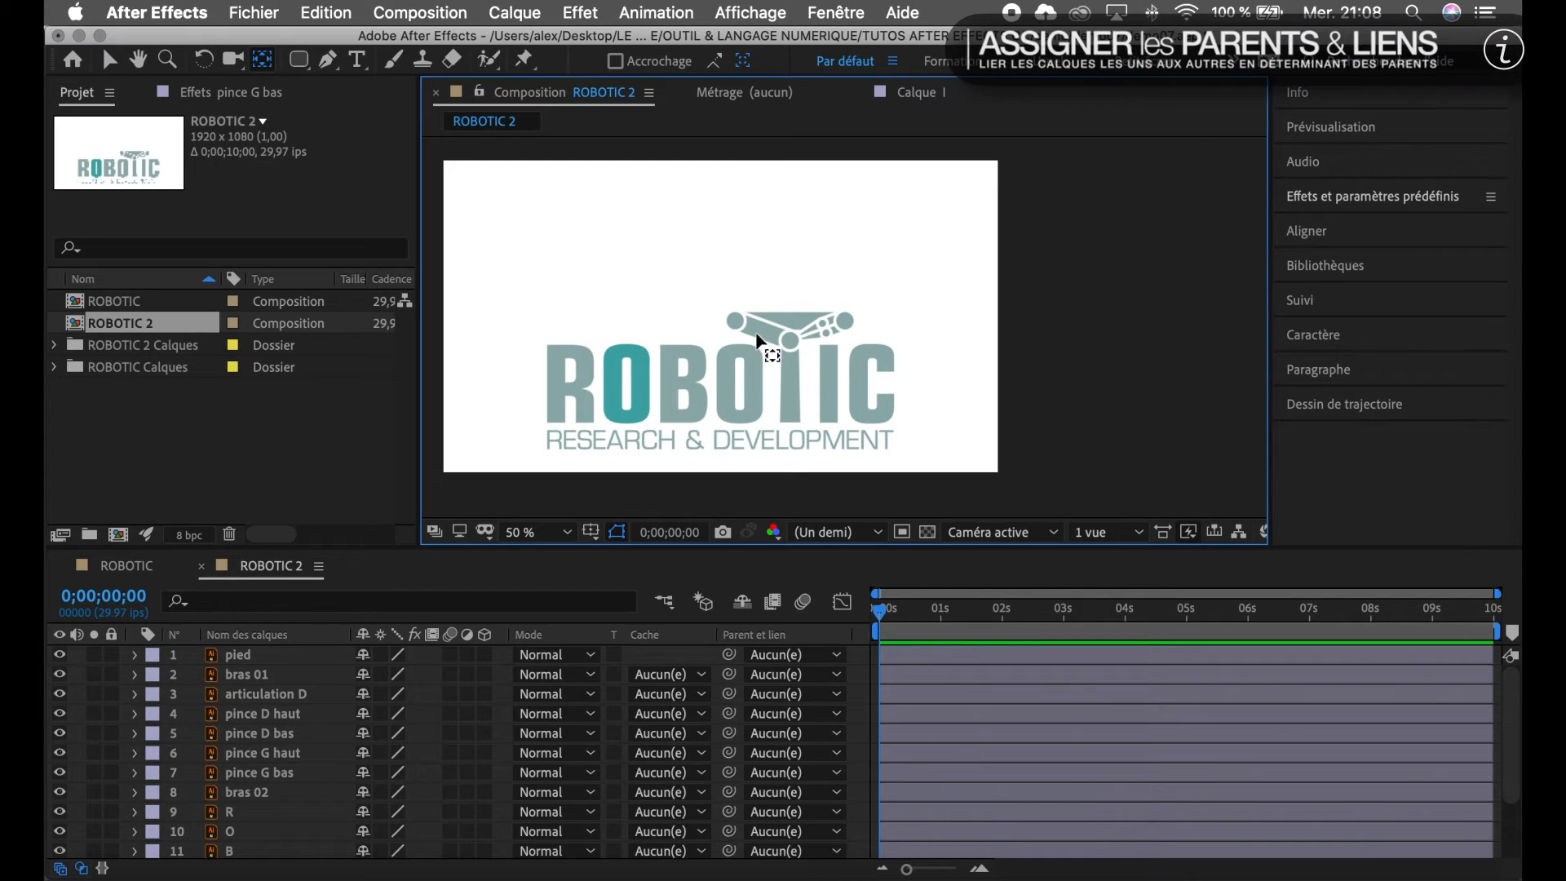
Parent the bras 01 layer to the pied layer.
key(period)
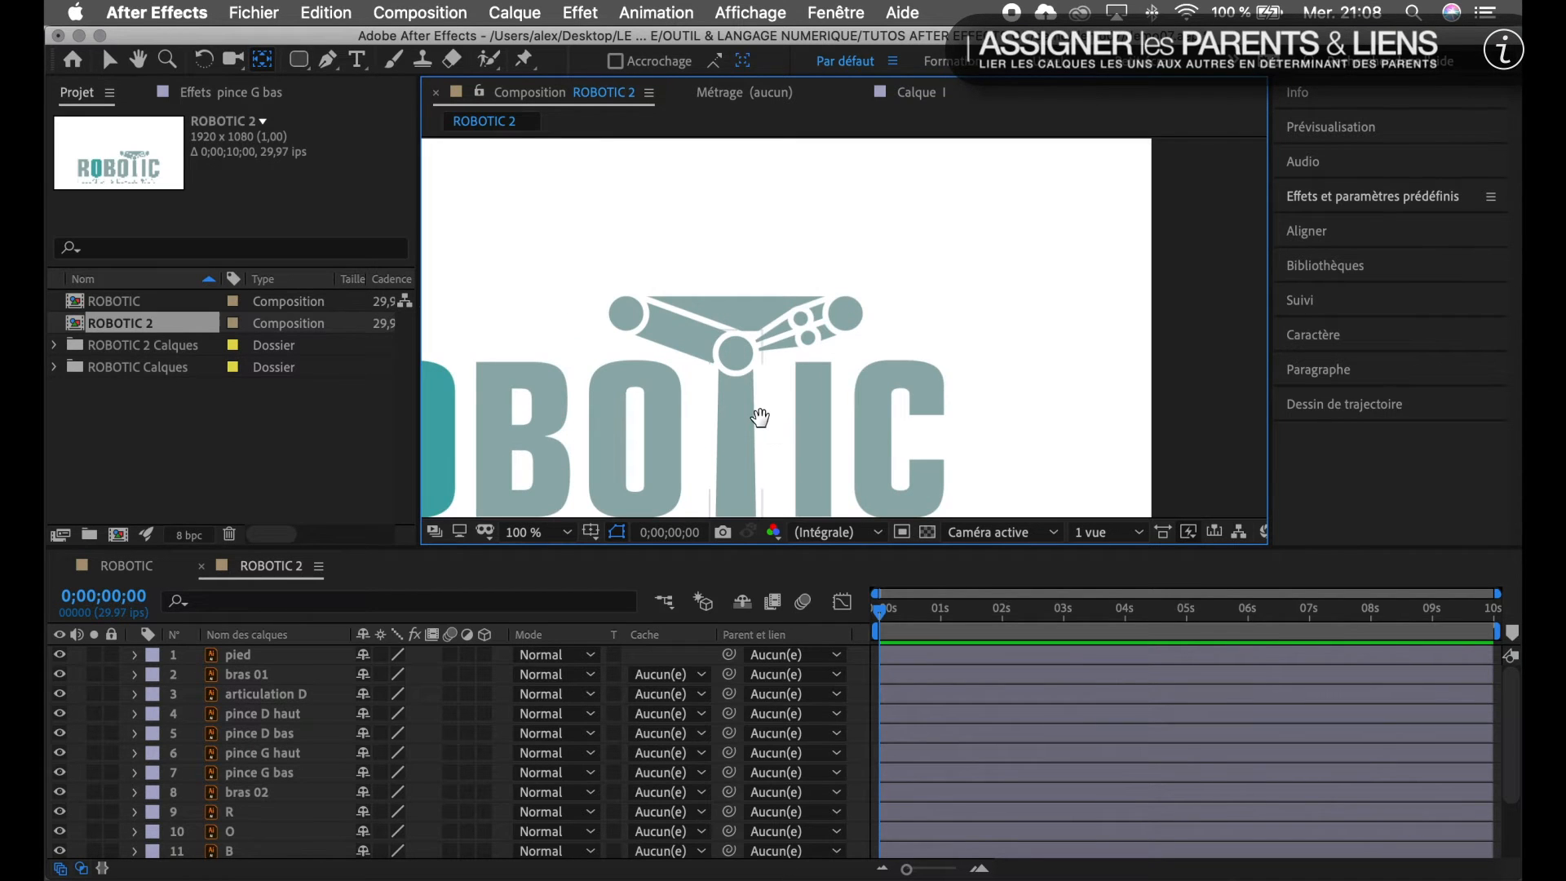
drag(752, 409, 827, 368)
key(y)
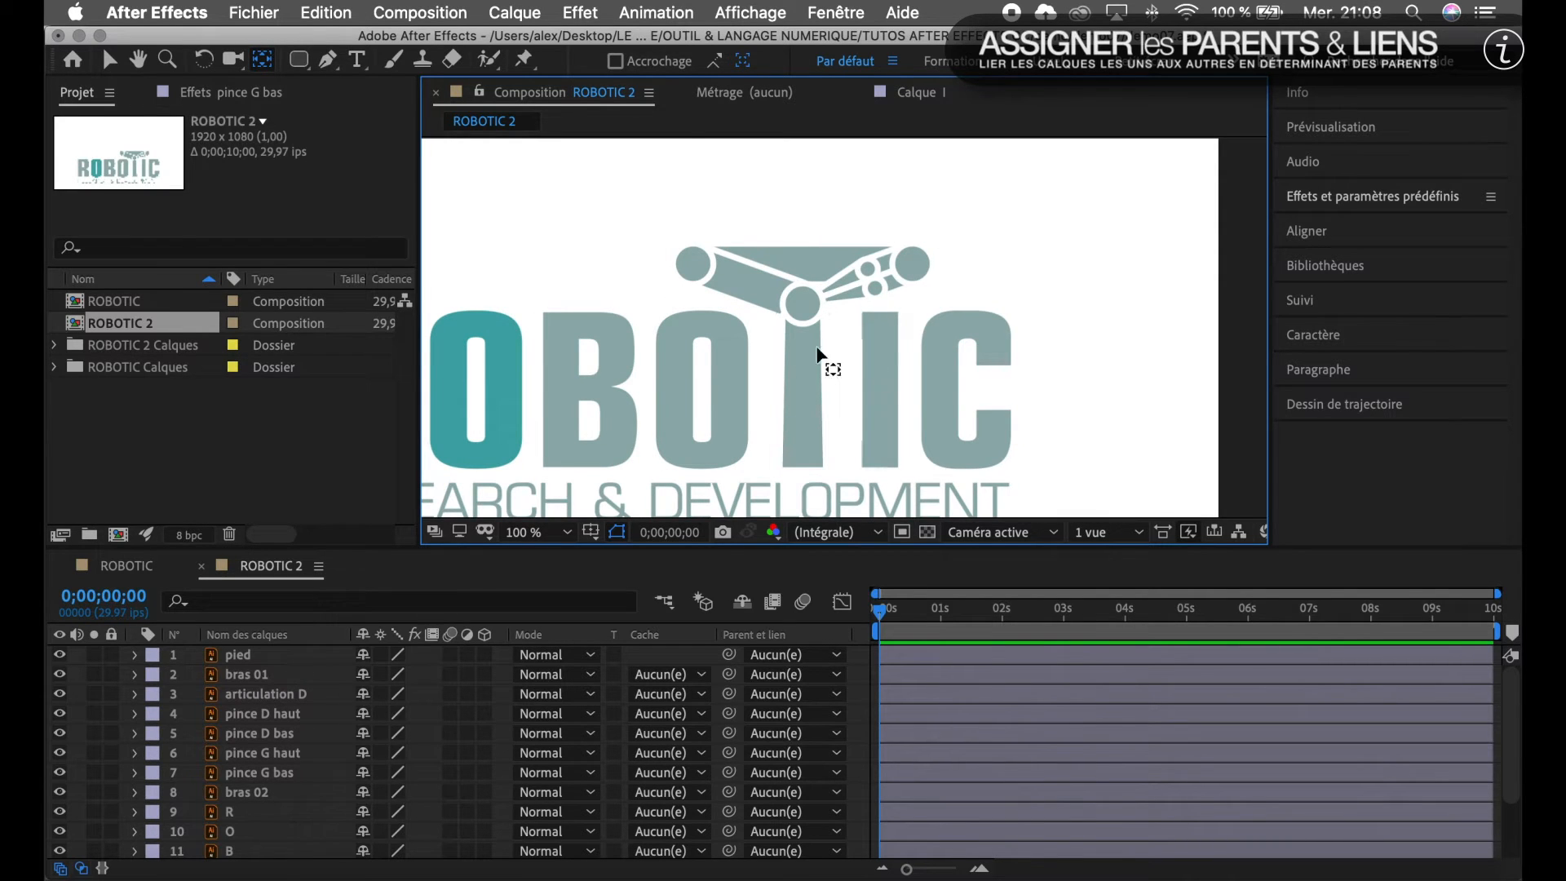
click(800, 390)
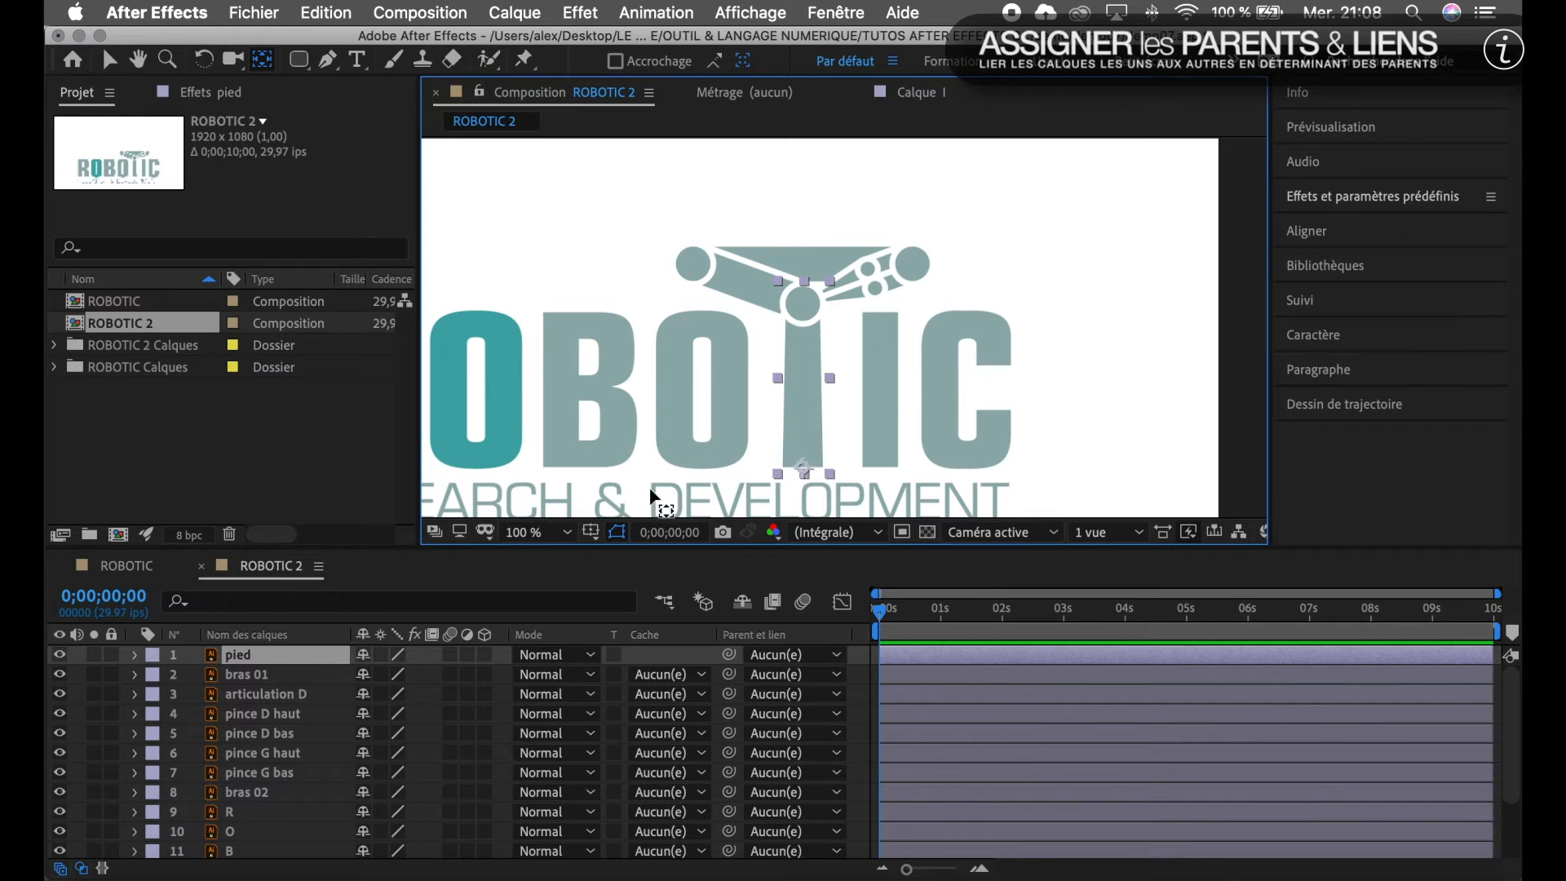
click(287, 676)
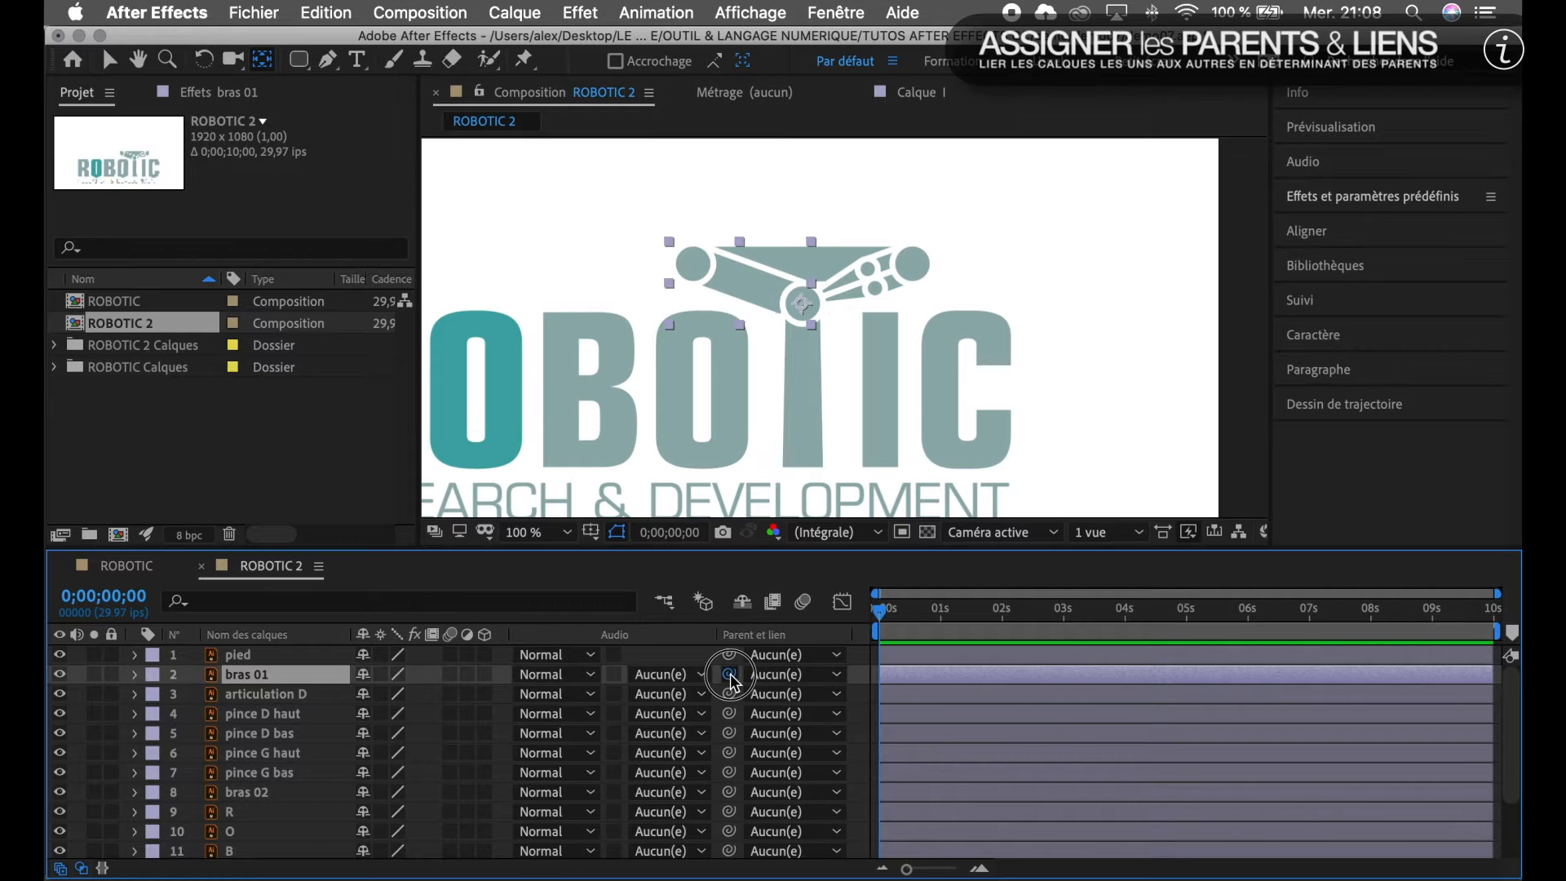
drag(731, 681, 378, 661)
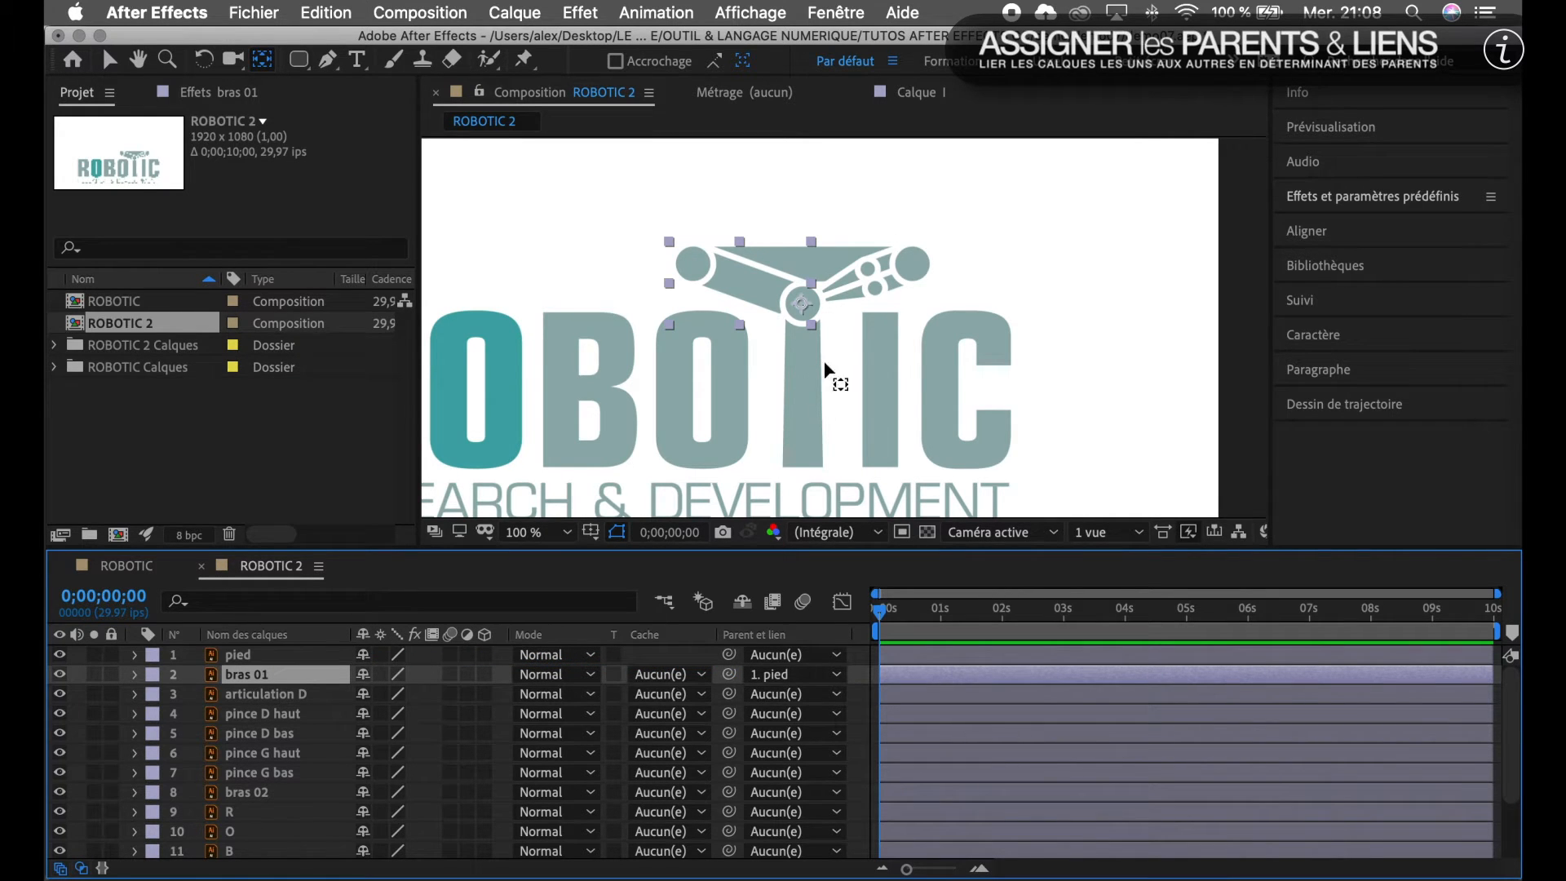
Shift the pied layer slightly to the right to test its link with bras 01.
click(804, 391)
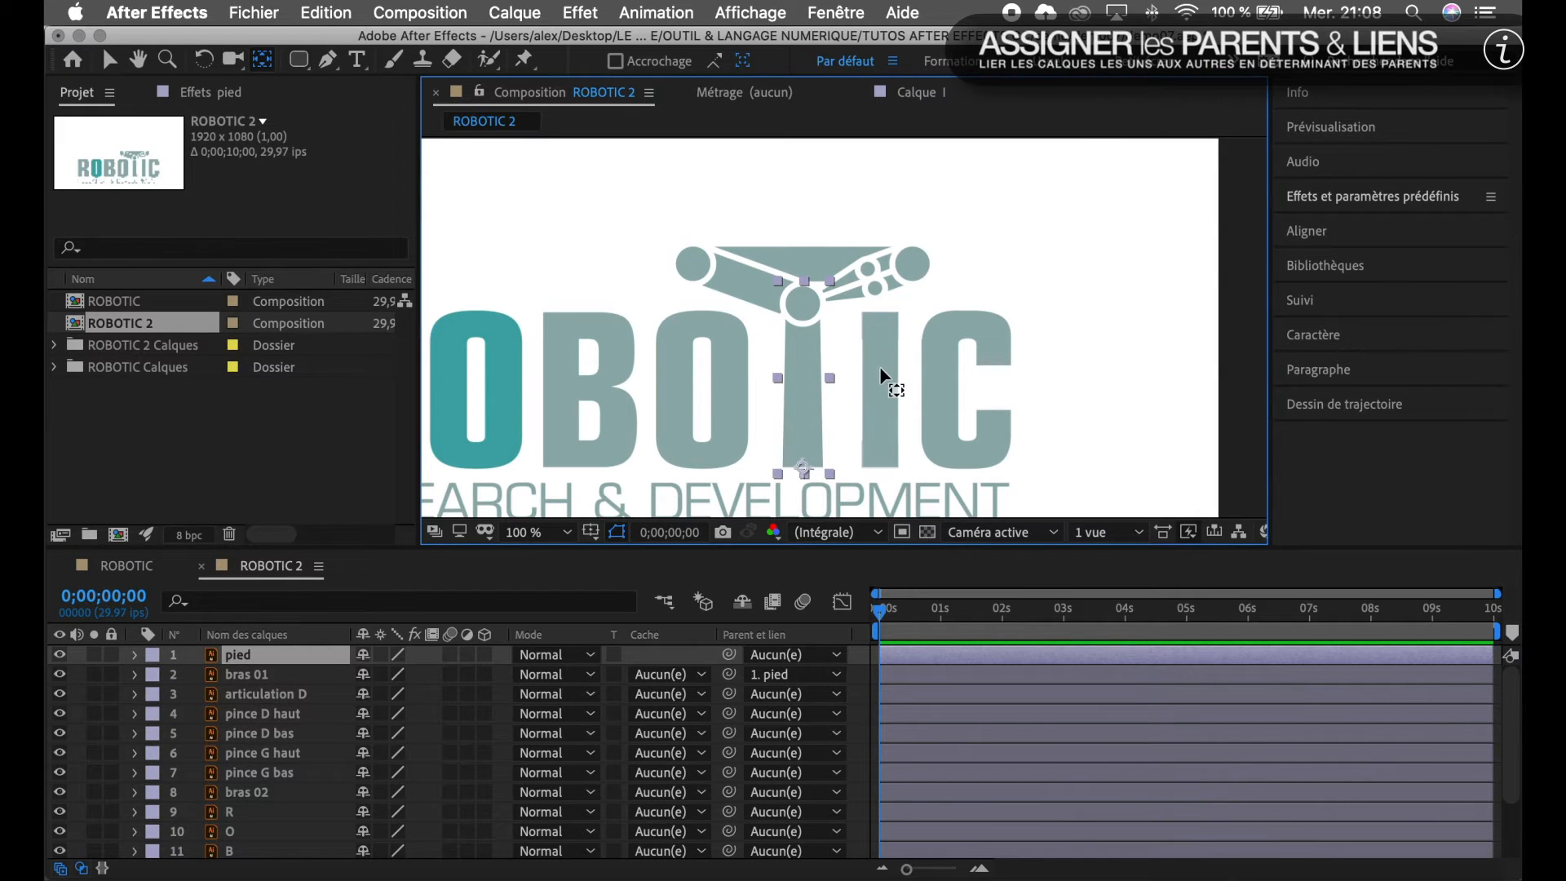
key(v)
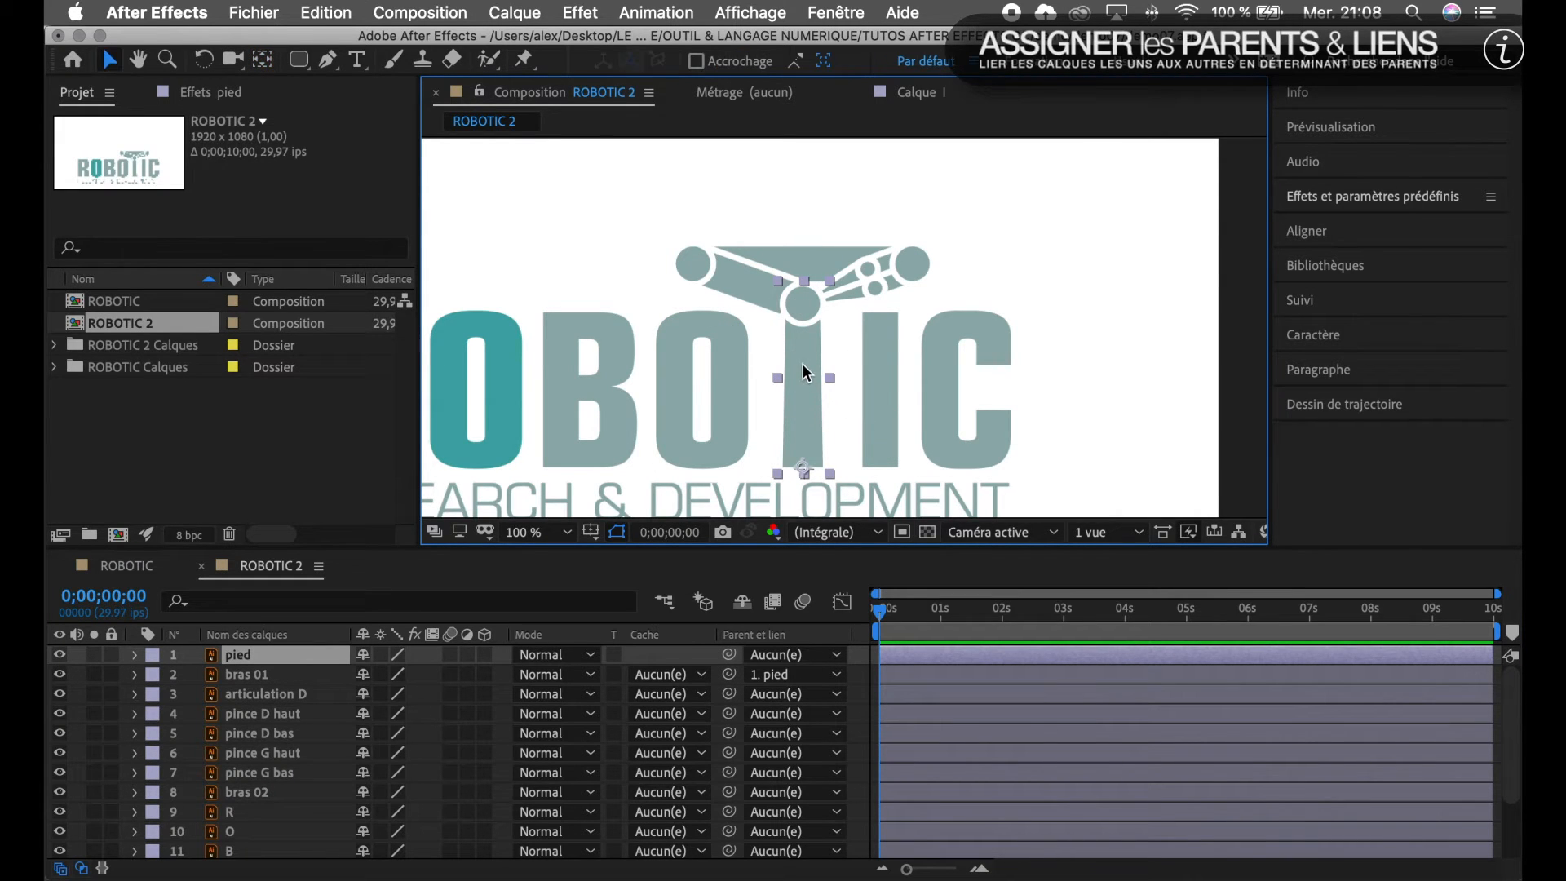
mouse_move(803, 373)
mouse_down()
mouse_move(849, 350)
mouse_move(878, 284)
mouse_move(765, 320)
mouse_move(818, 376)
mouse_up()
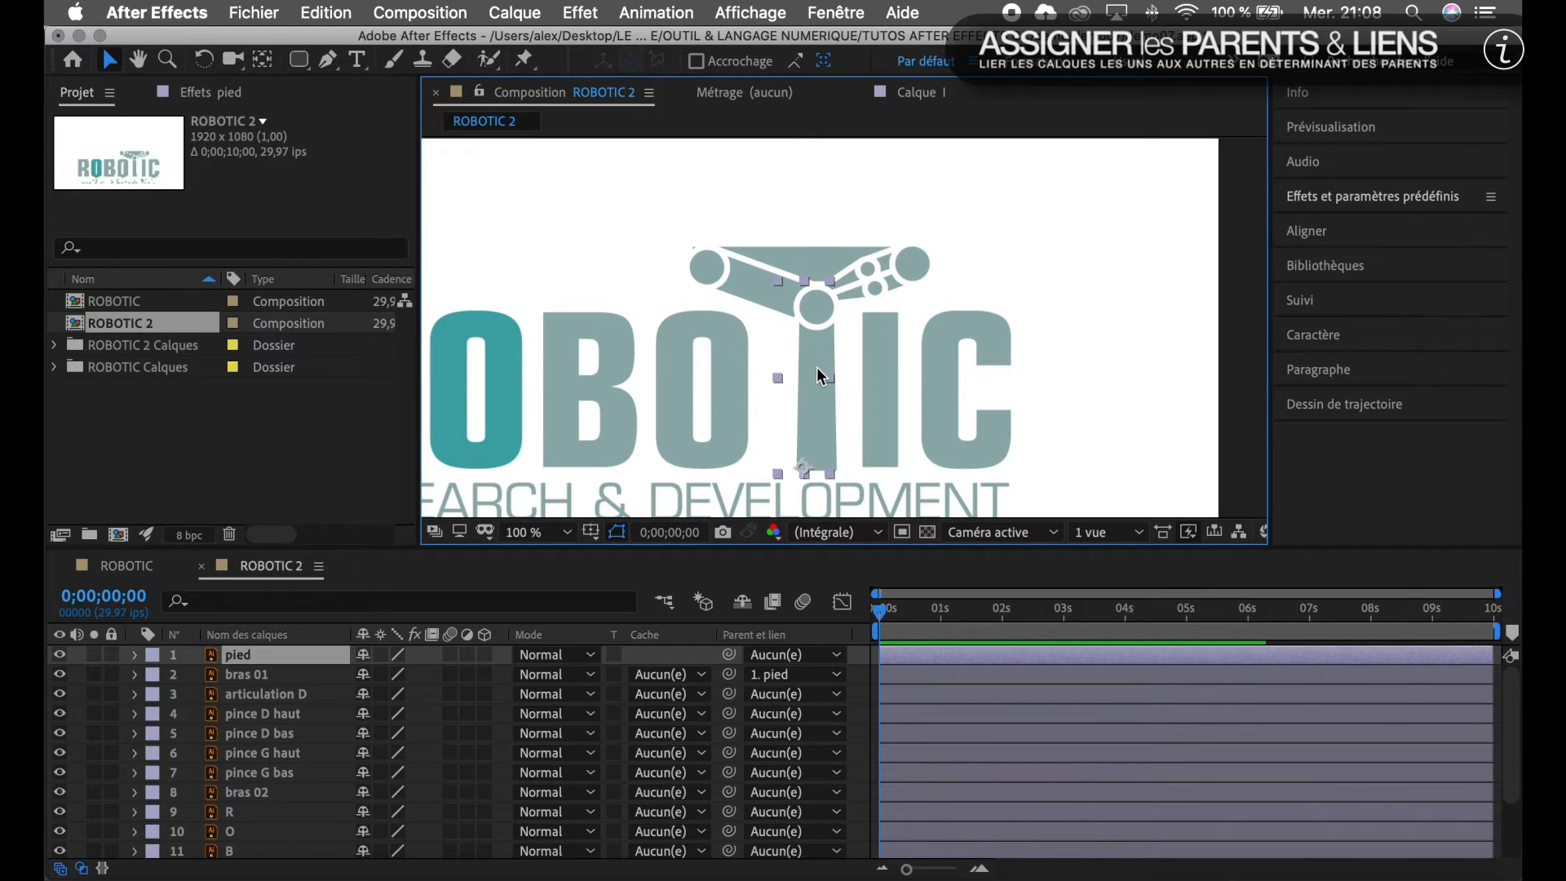
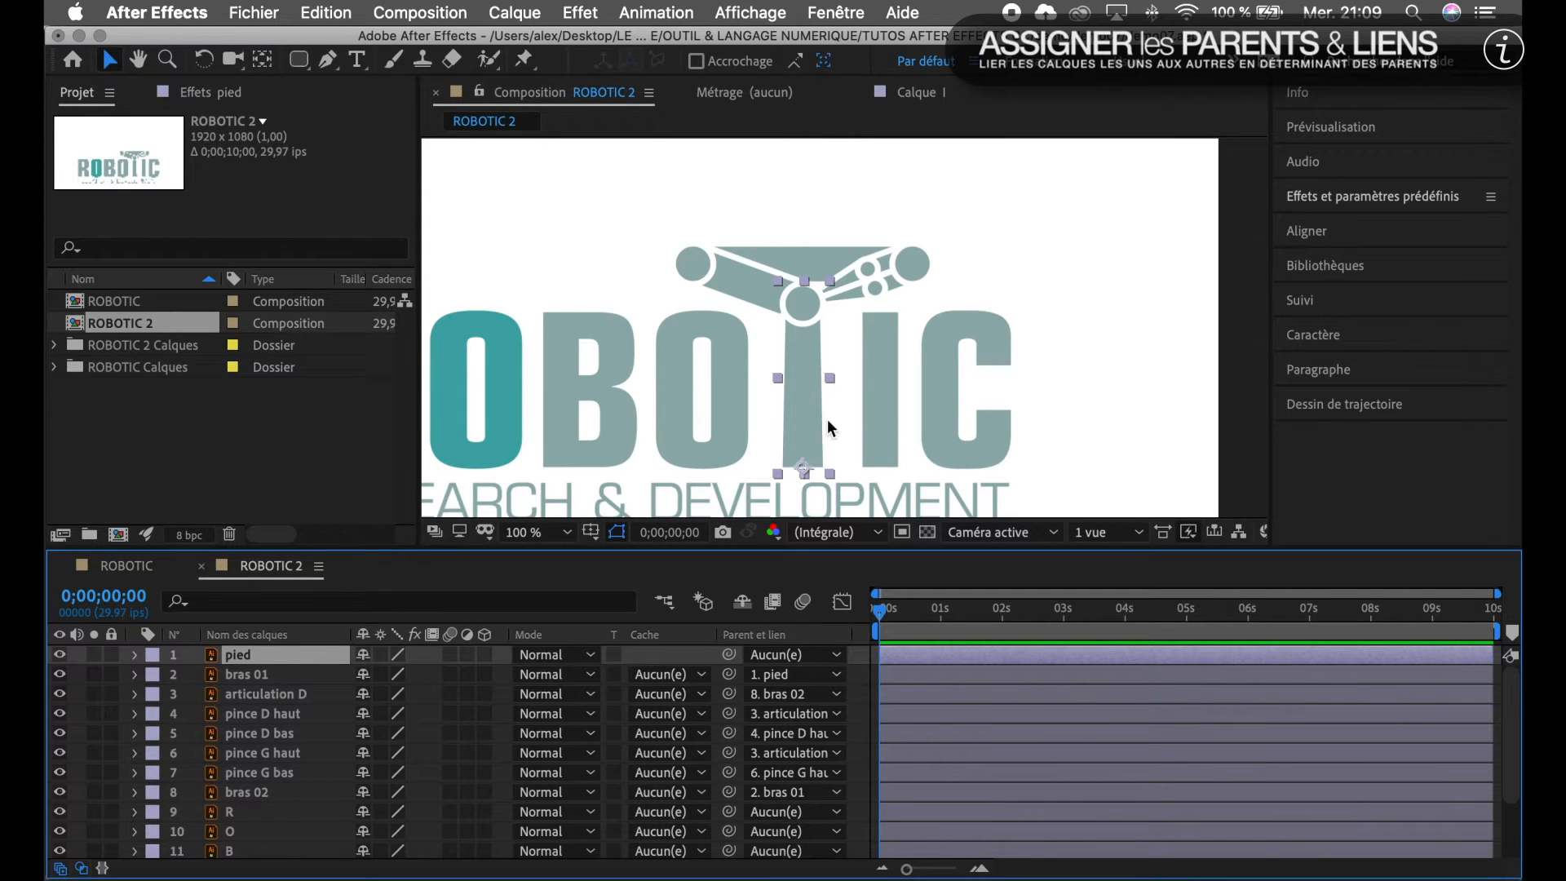
Move the pied layer to test the whole parented arm, and undo the move.
click(809, 395)
mouse_move(809, 394)
mouse_down()
mouse_move(916, 346)
mouse_move(811, 359)
mouse_move(776, 339)
mouse_move(765, 359)
mouse_move(818, 375)
mouse_move(801, 383)
mouse_up()
key(super+z)
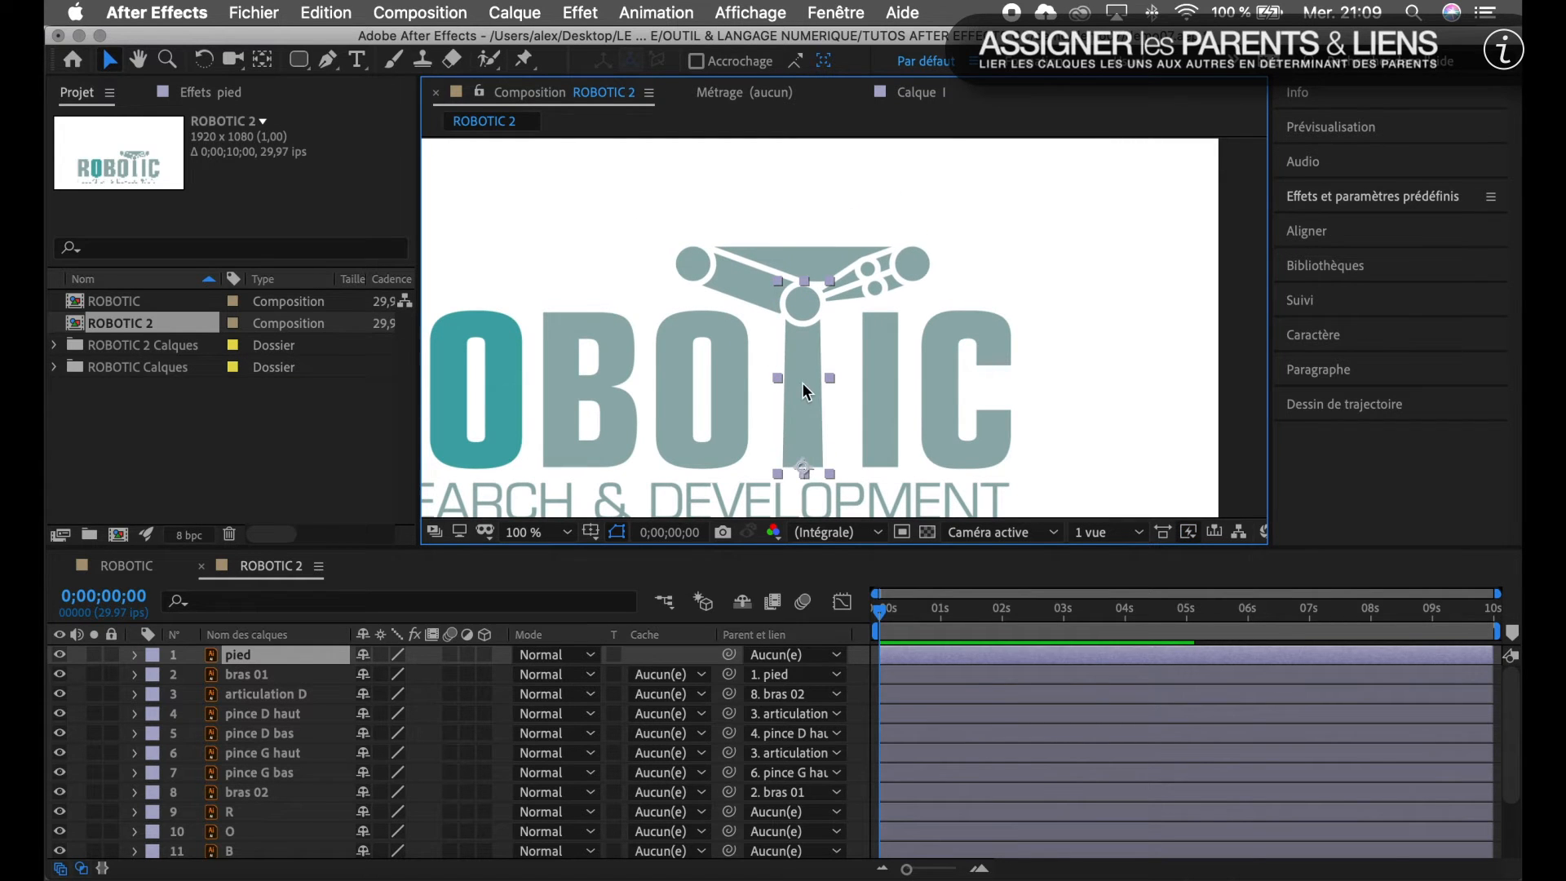
Try changing the pied layer's Rotation to test the parented arm, undo it and hide the property.
key(r)
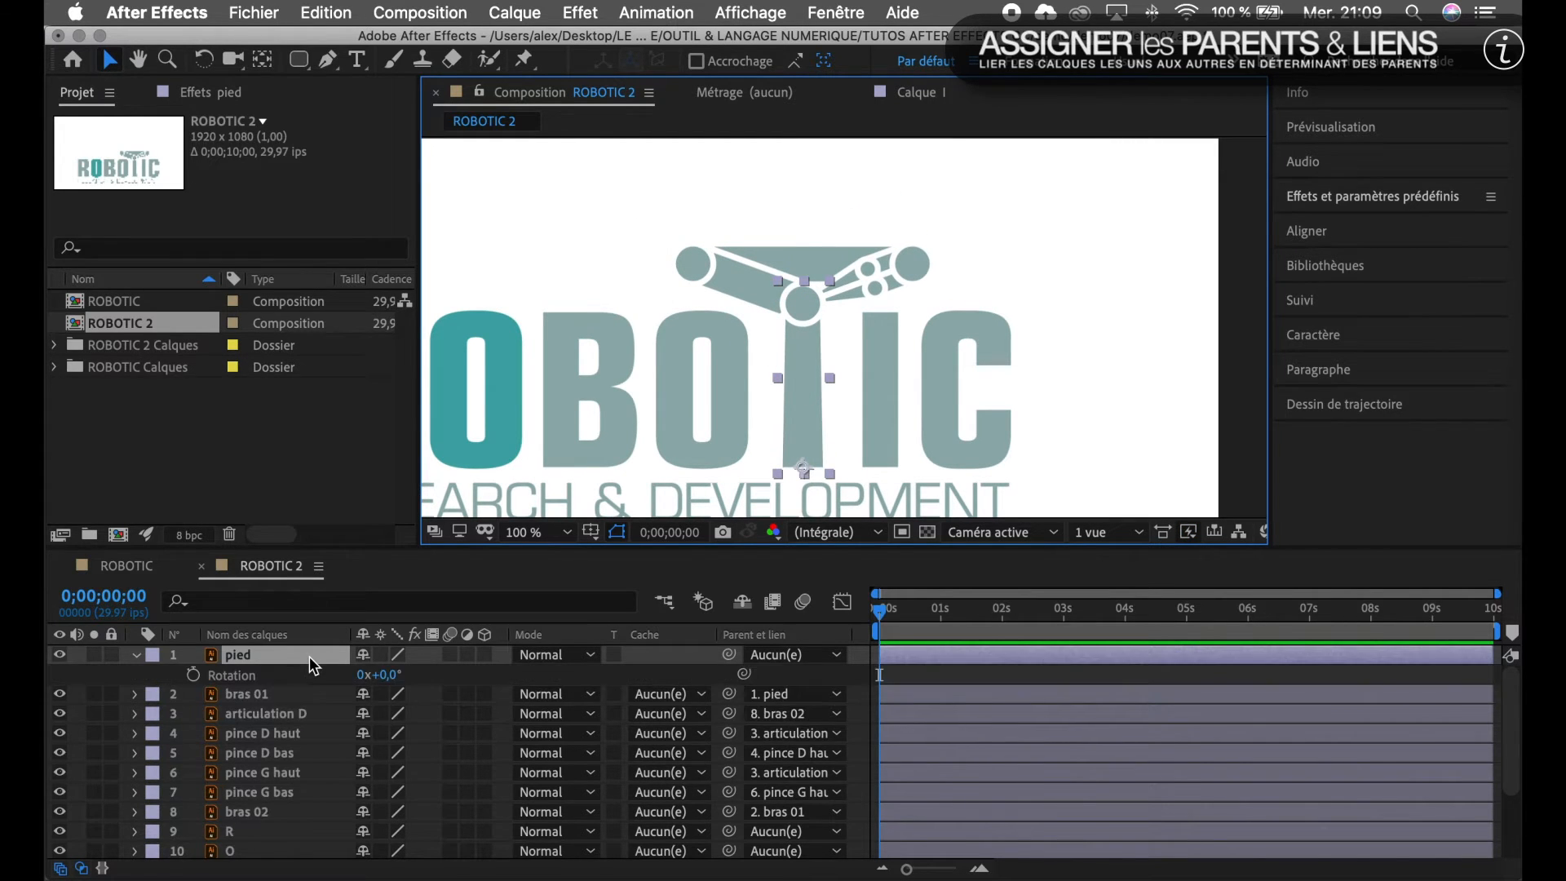
mouse_move(387, 685)
mouse_down()
mouse_move(420, 683)
mouse_move(335, 683)
mouse_move(388, 682)
mouse_up()
key(super+z)
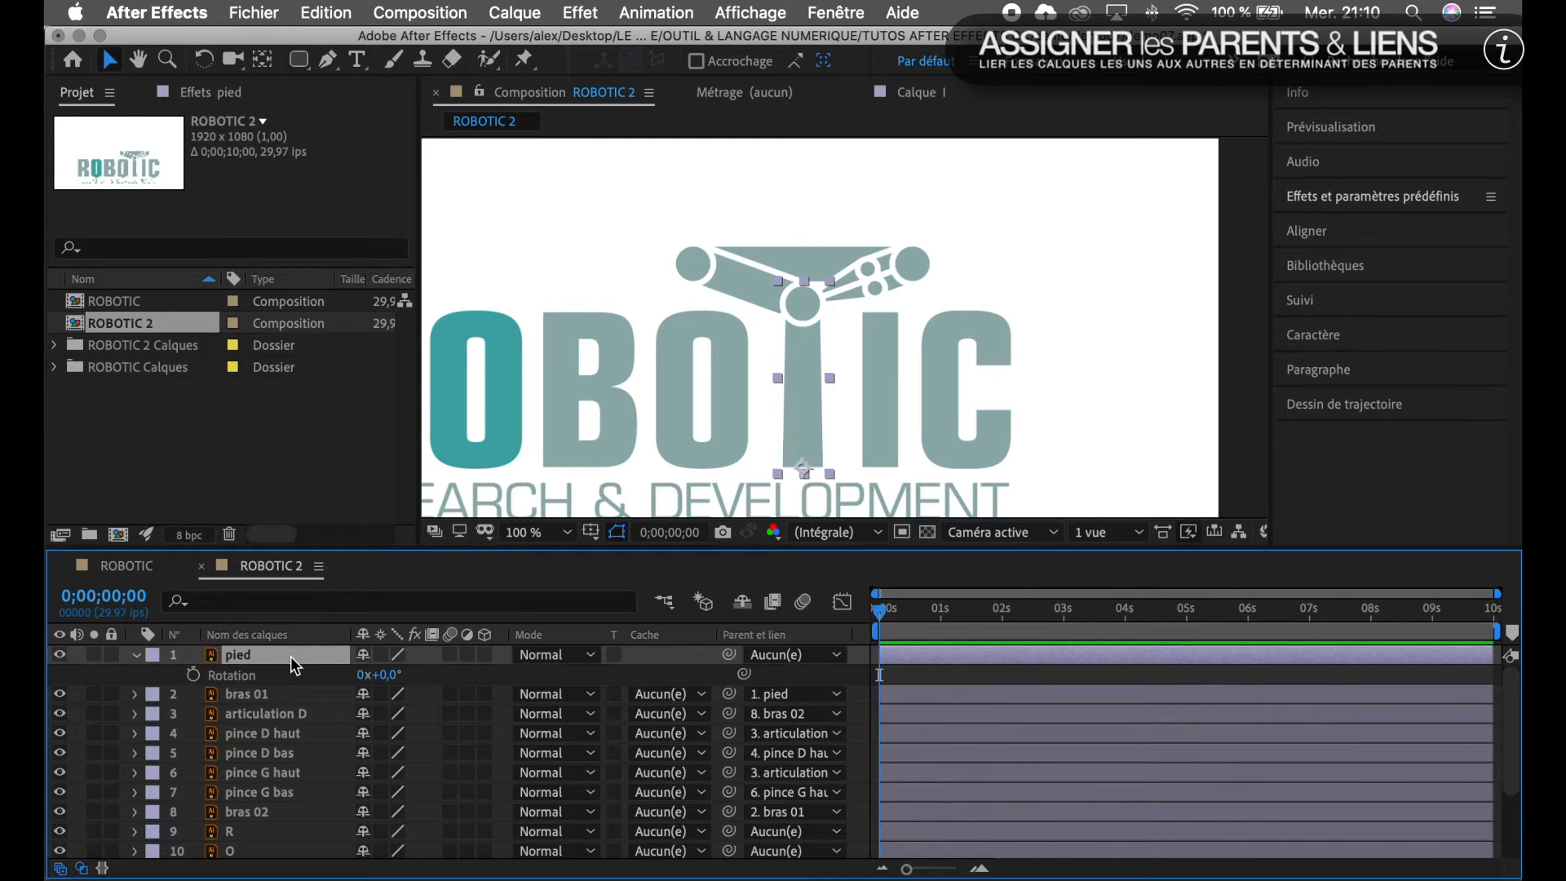
key(r)
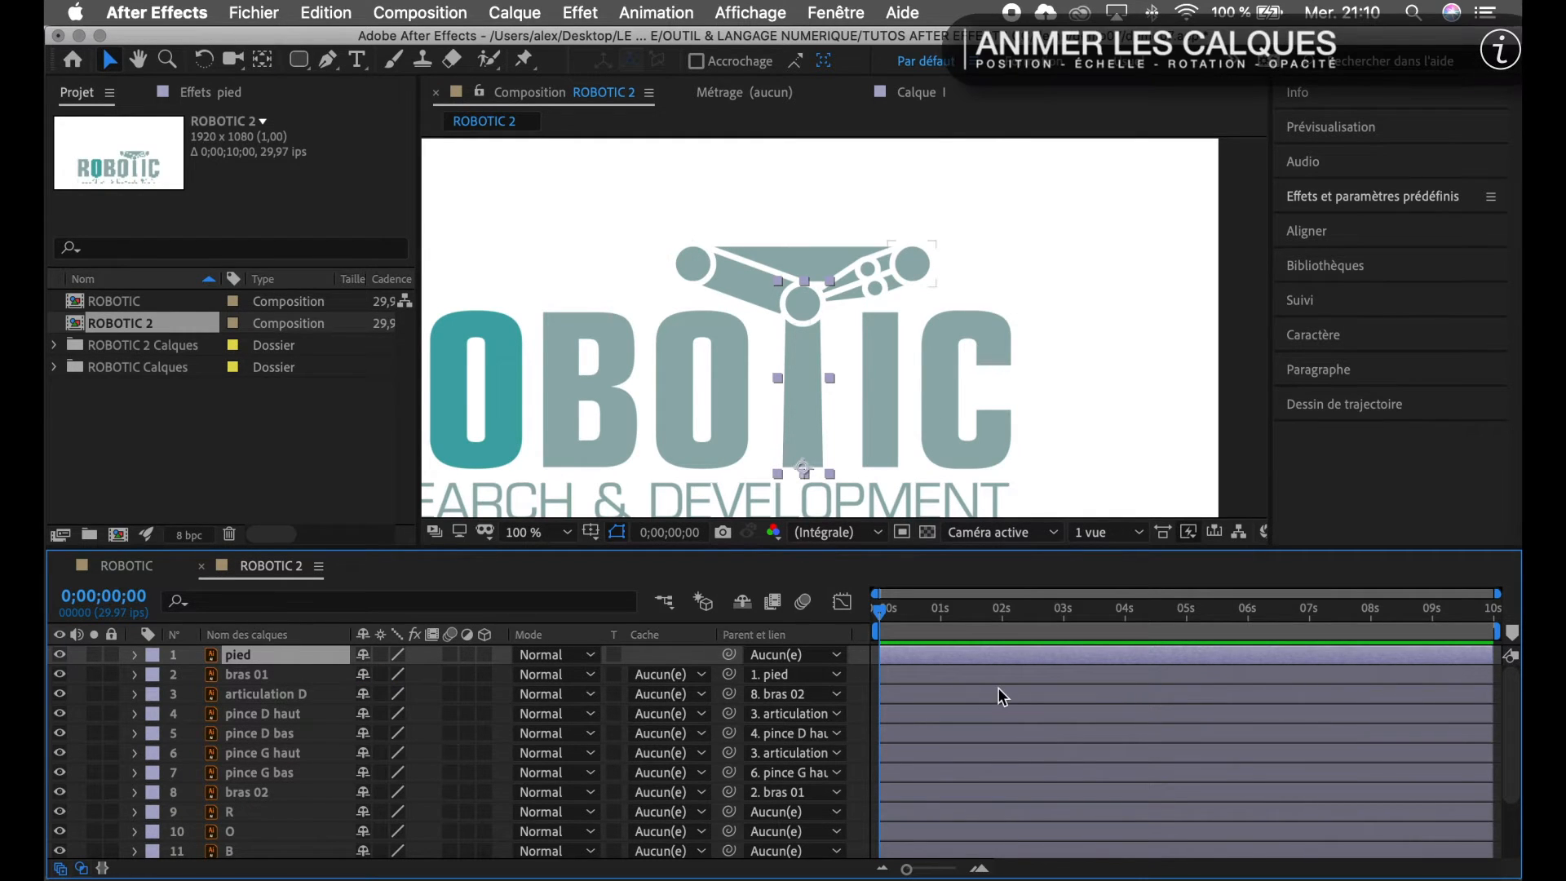
Set the current time to 0;00;01;00 and show the Rotation property of the bras 01 layer.
click(112, 602)
text(100)
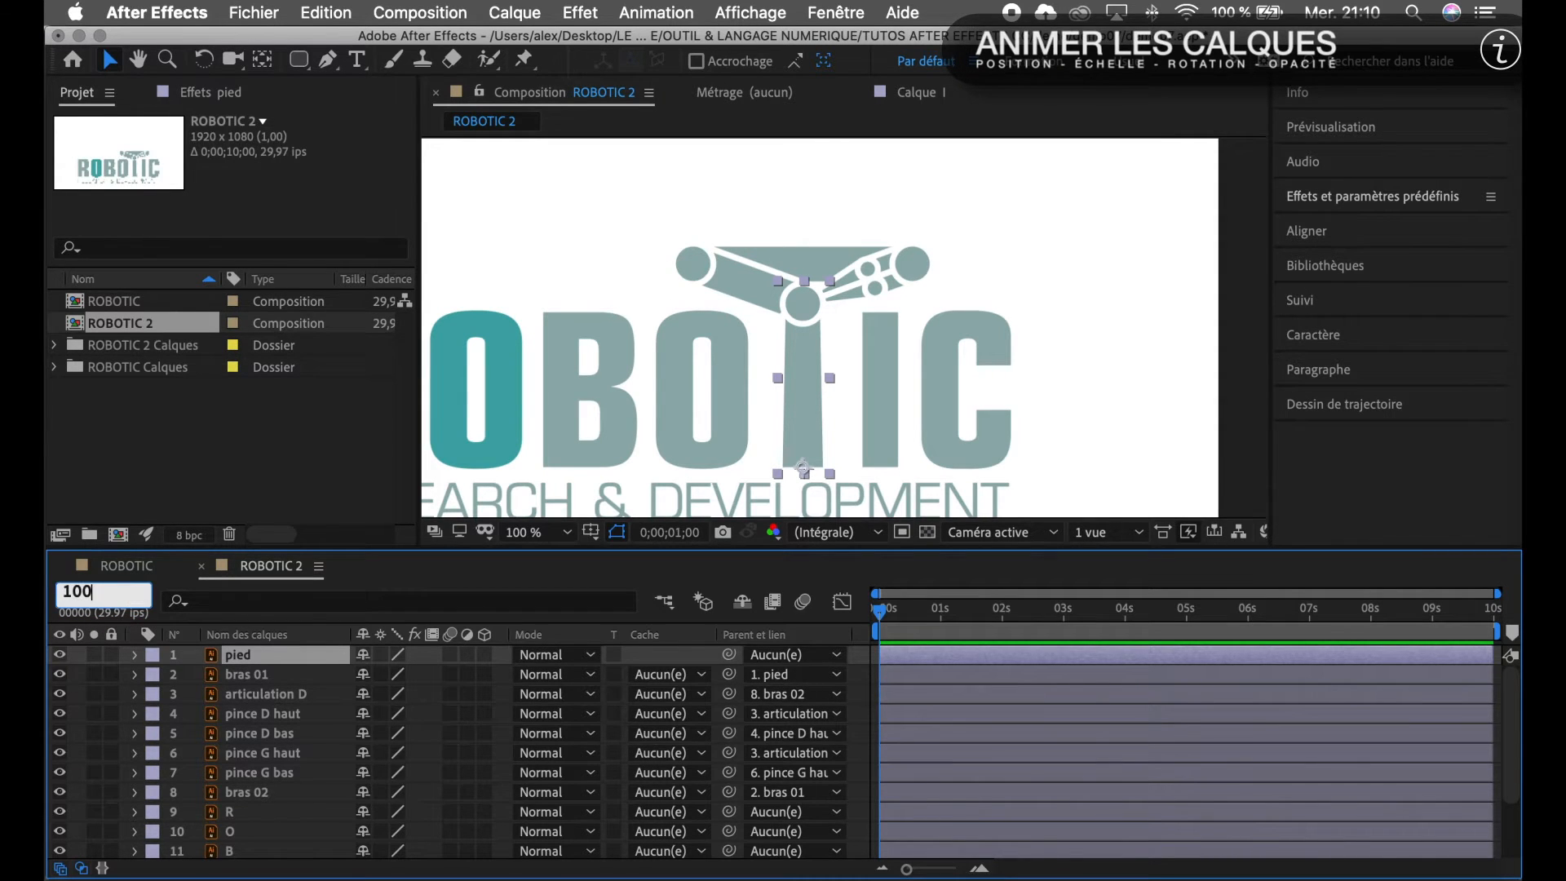
key(Return)
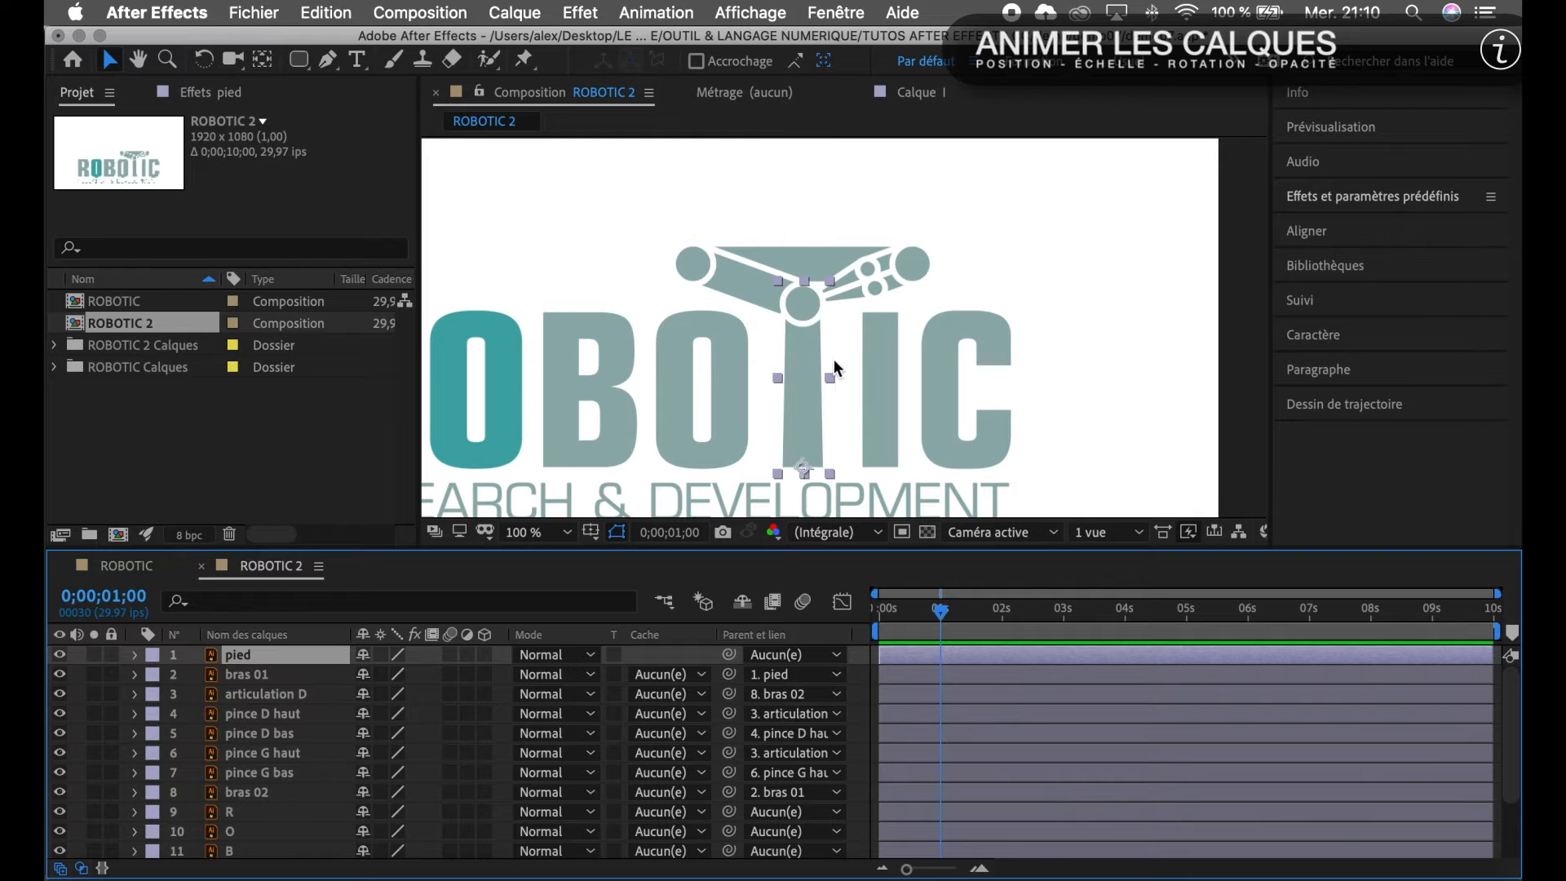
scroll(825, 360, down, 2)
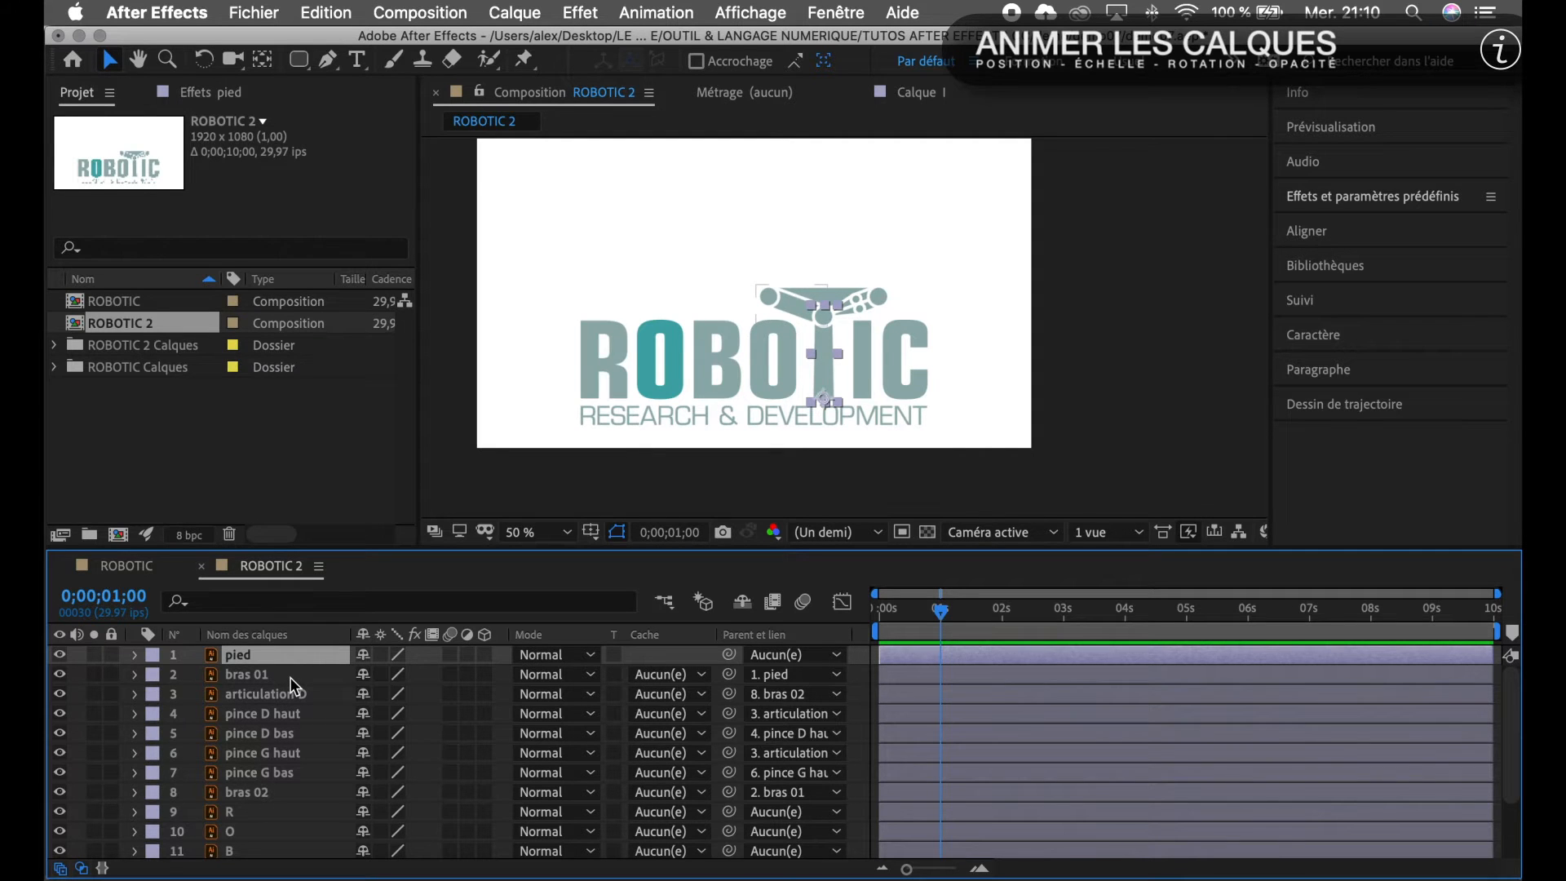
click(261, 675)
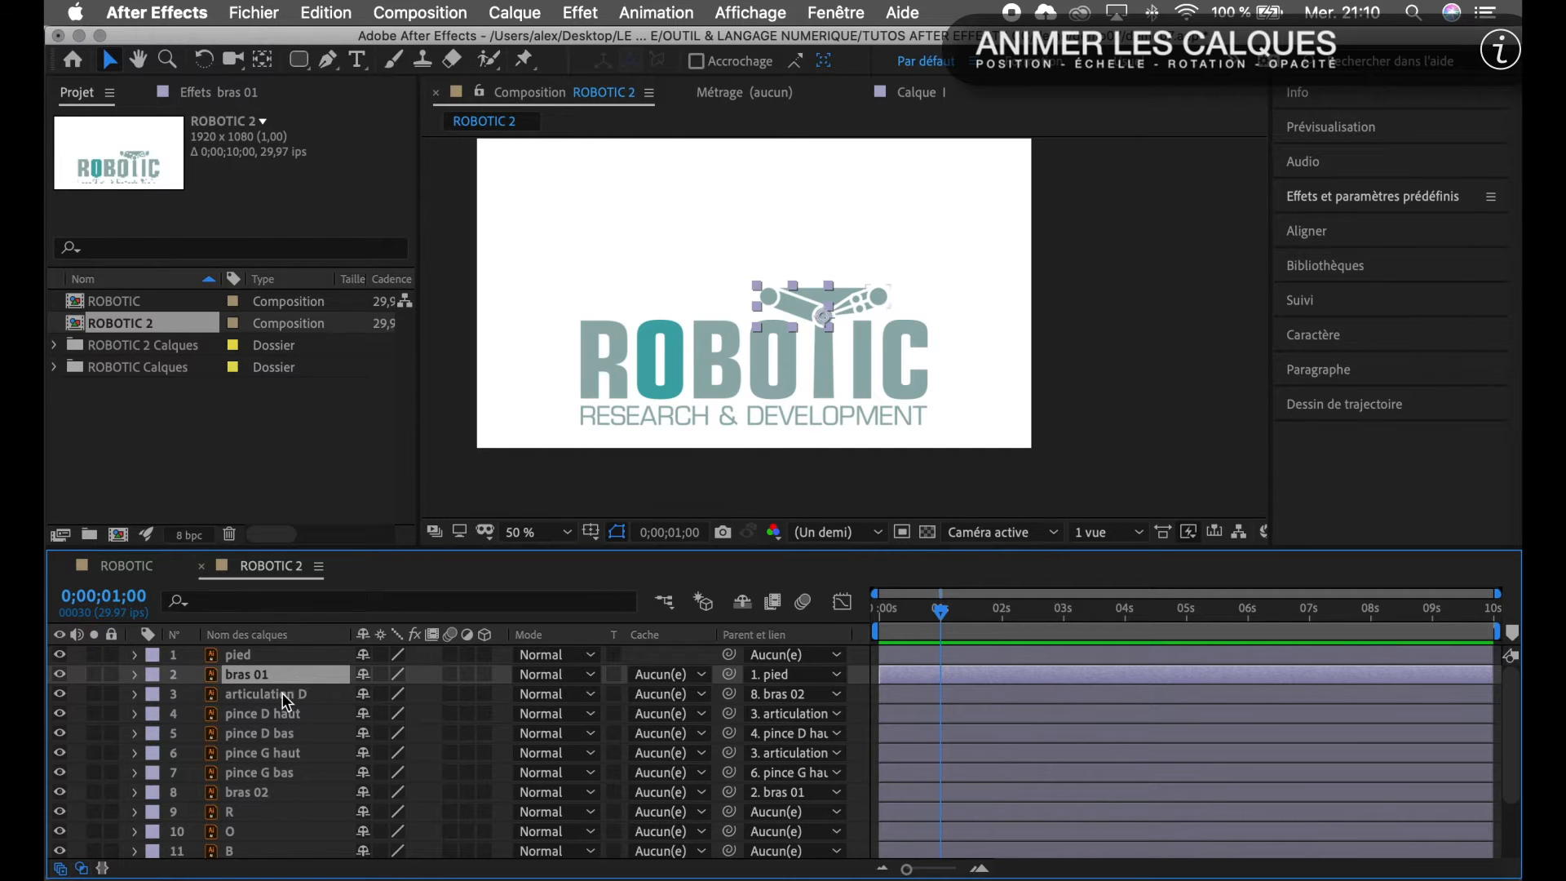
key(r)
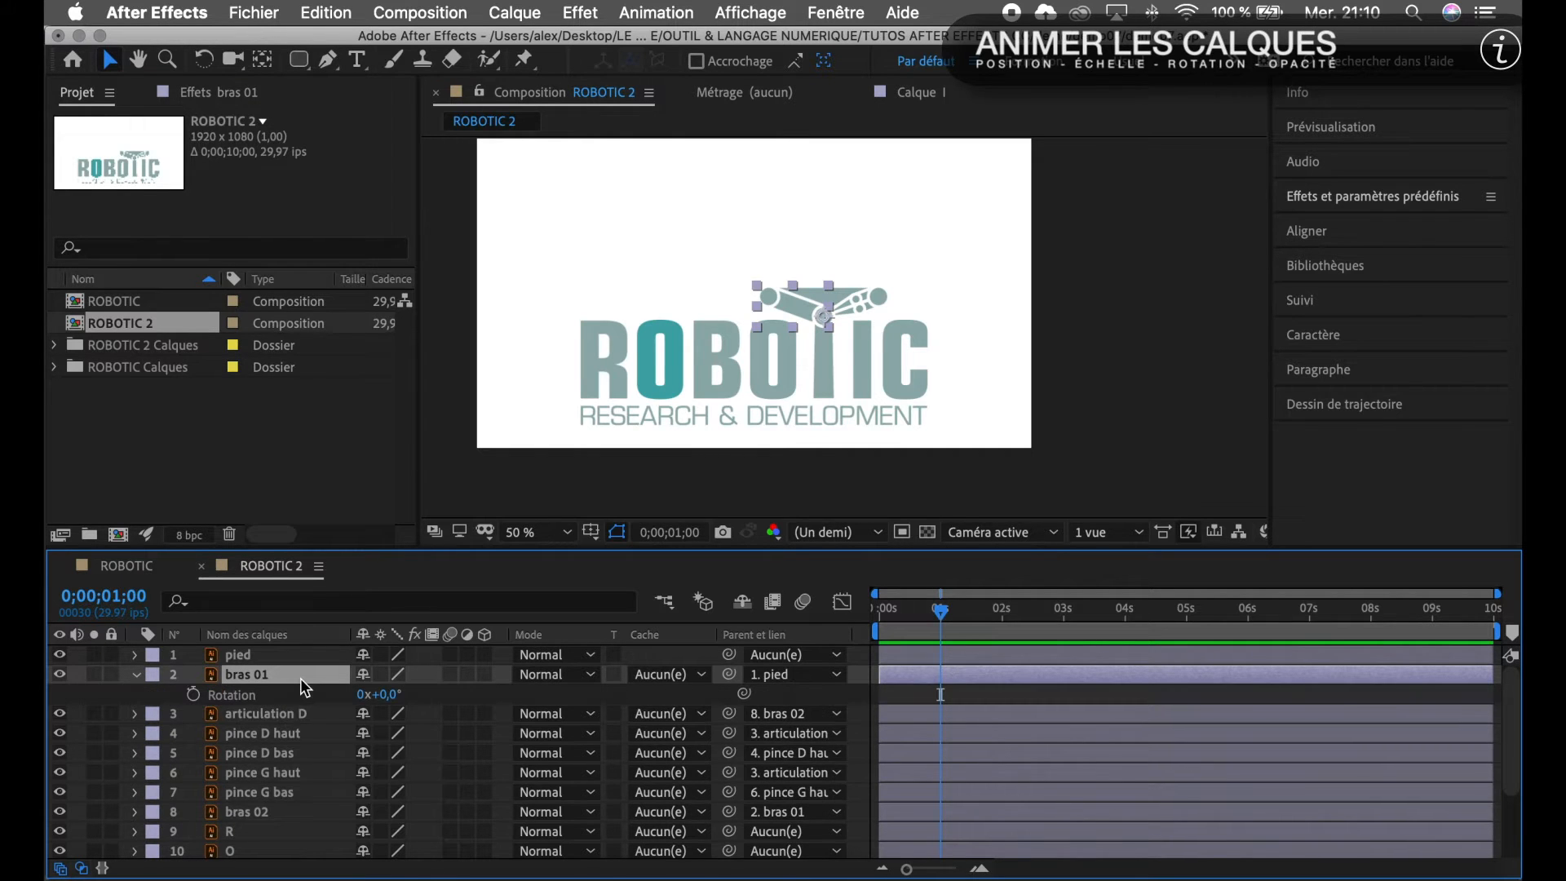
Try a Rotation of 18° on the bras 01 layer and undo it.
click(390, 697)
drag(390, 695, 409, 698)
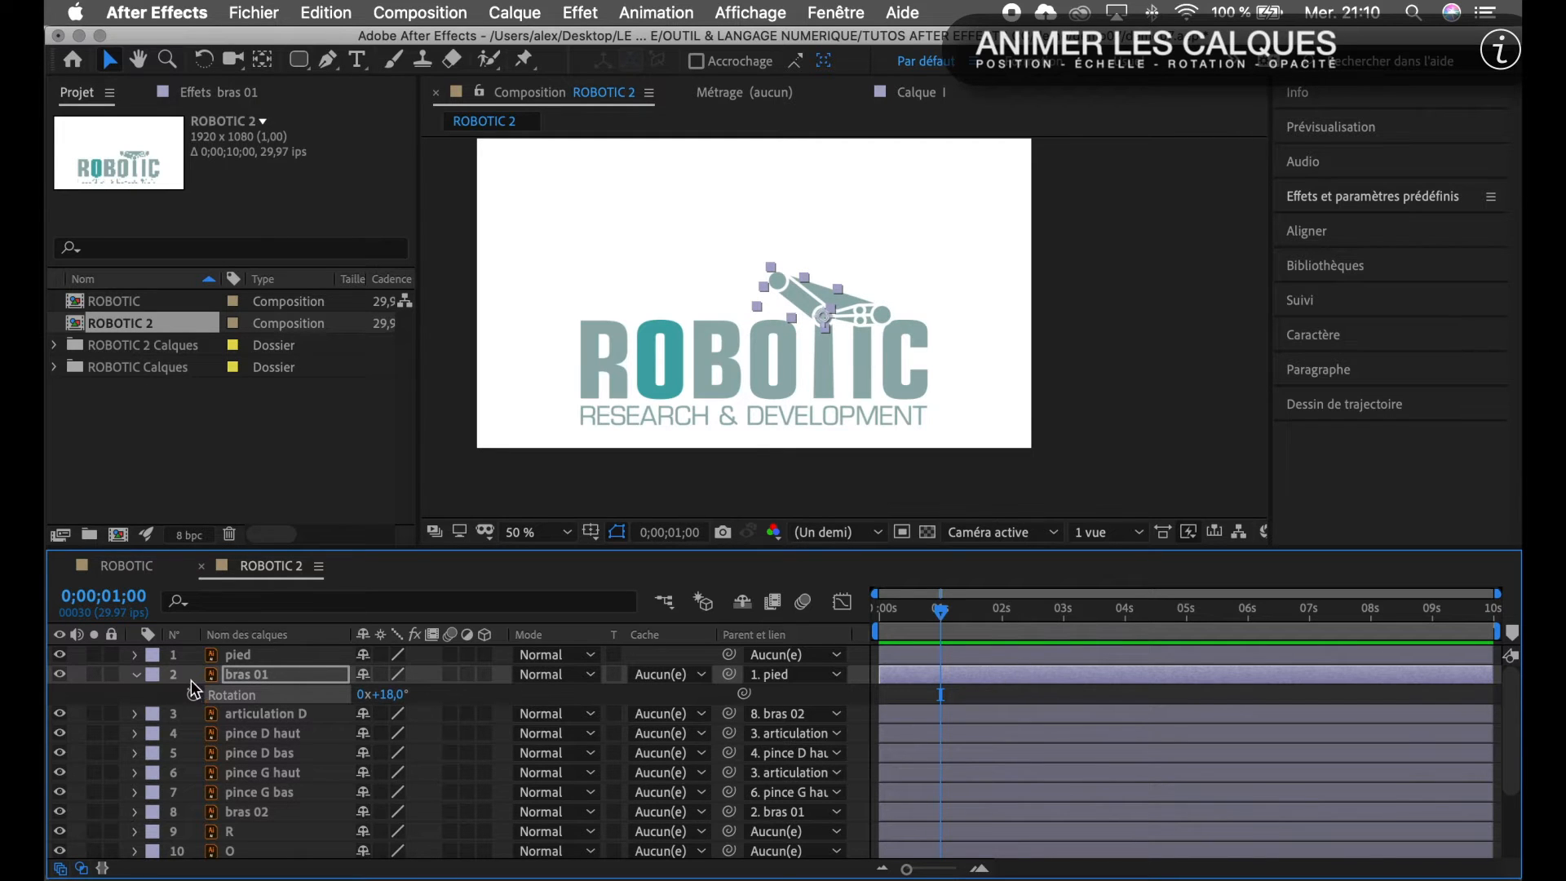
key(super+z)
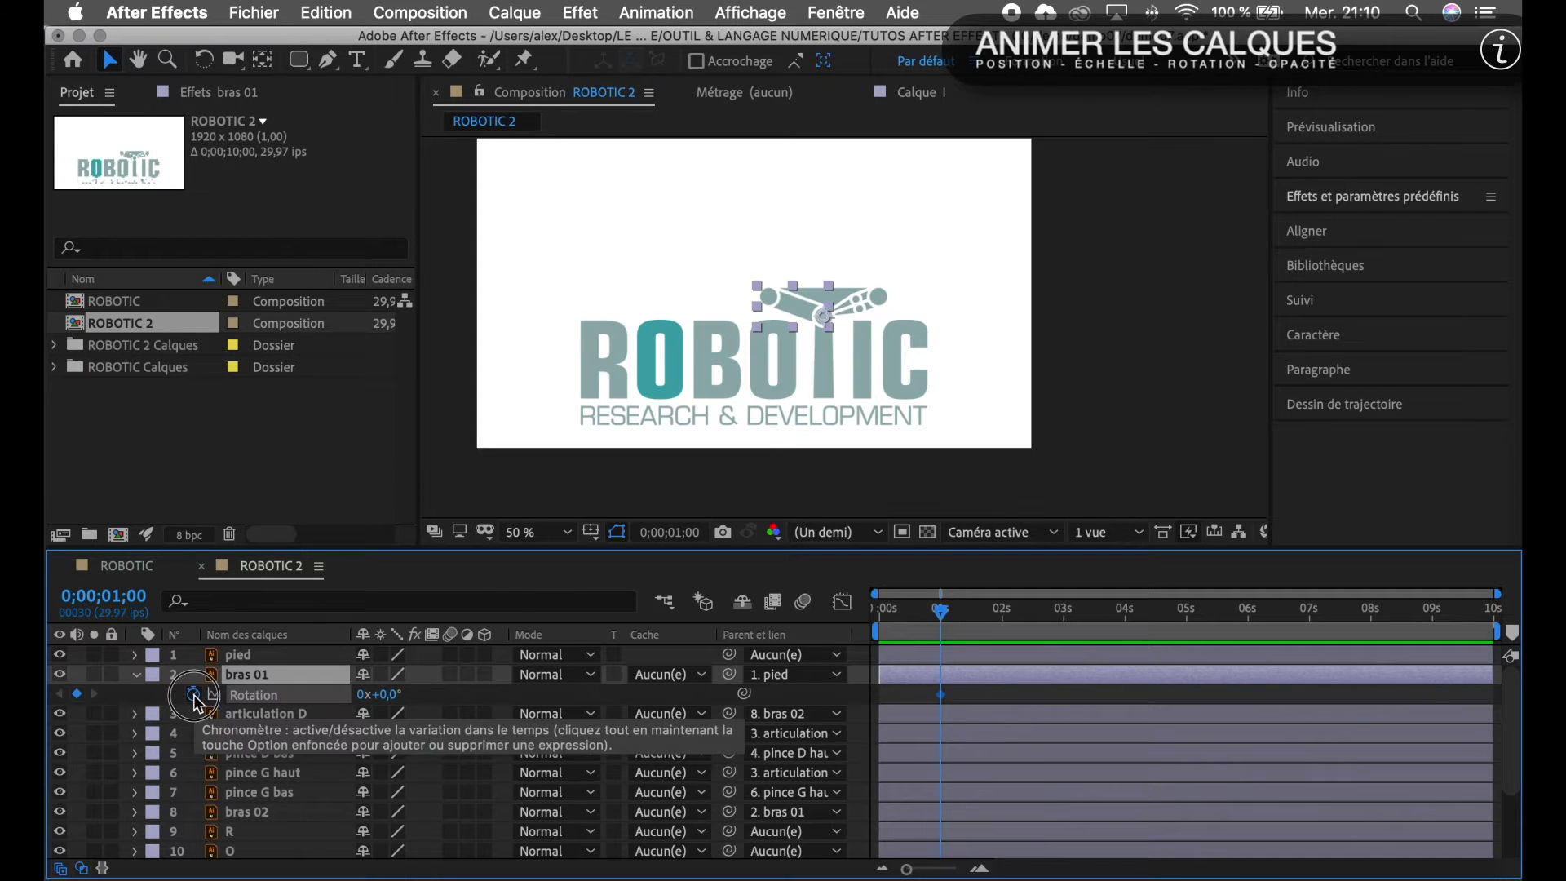
Animate the bras 01 layer's Rotation with a keyframe at 0;00;01;00 and another of 12° at 0;00;02;00.
click(194, 694)
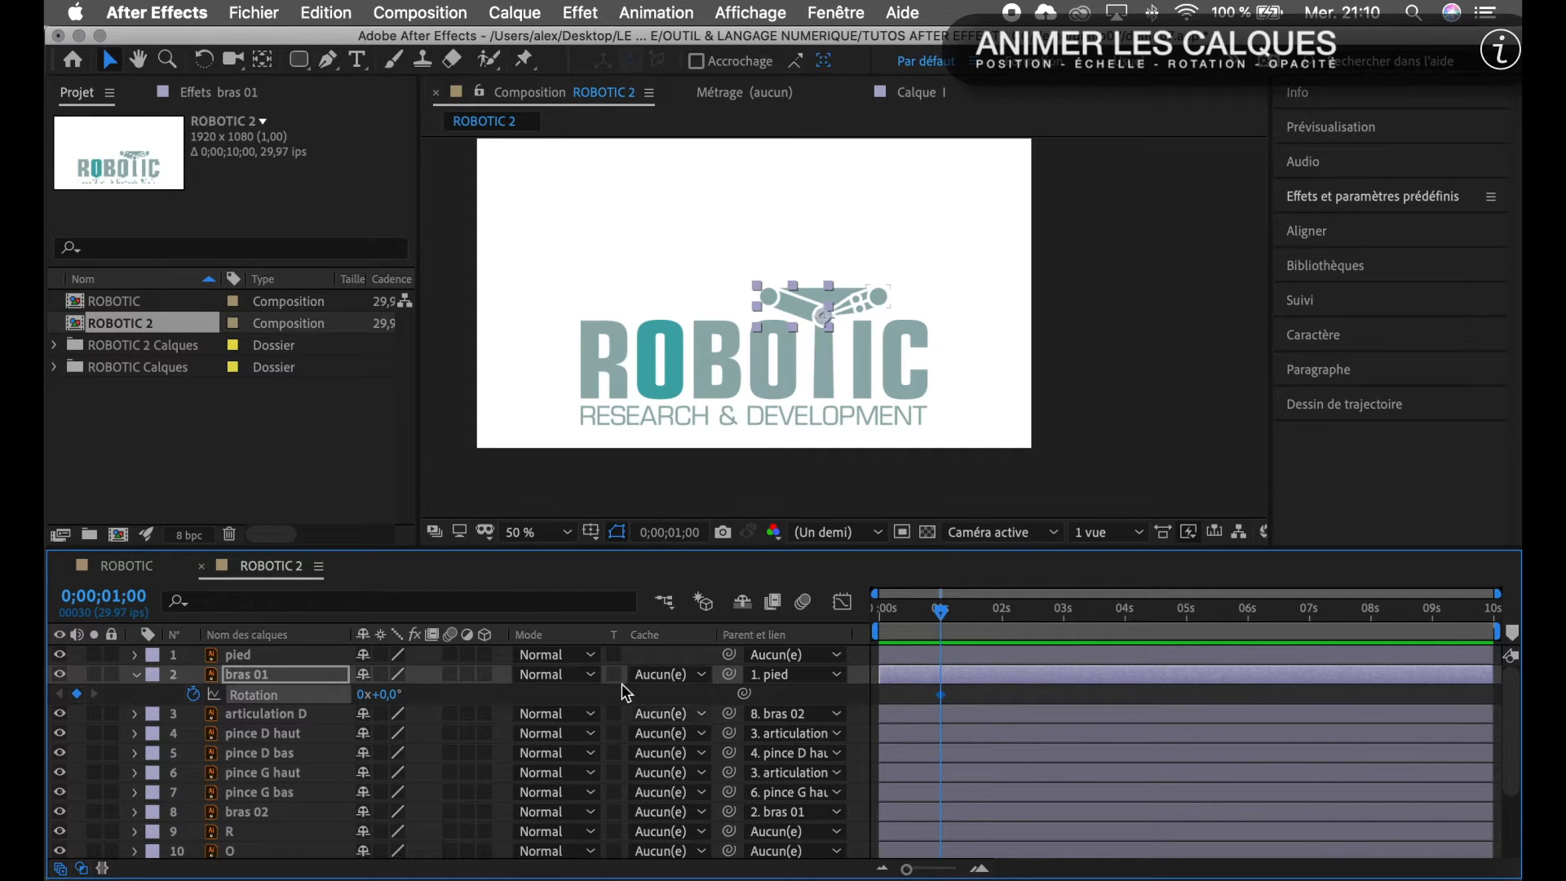
click(124, 595)
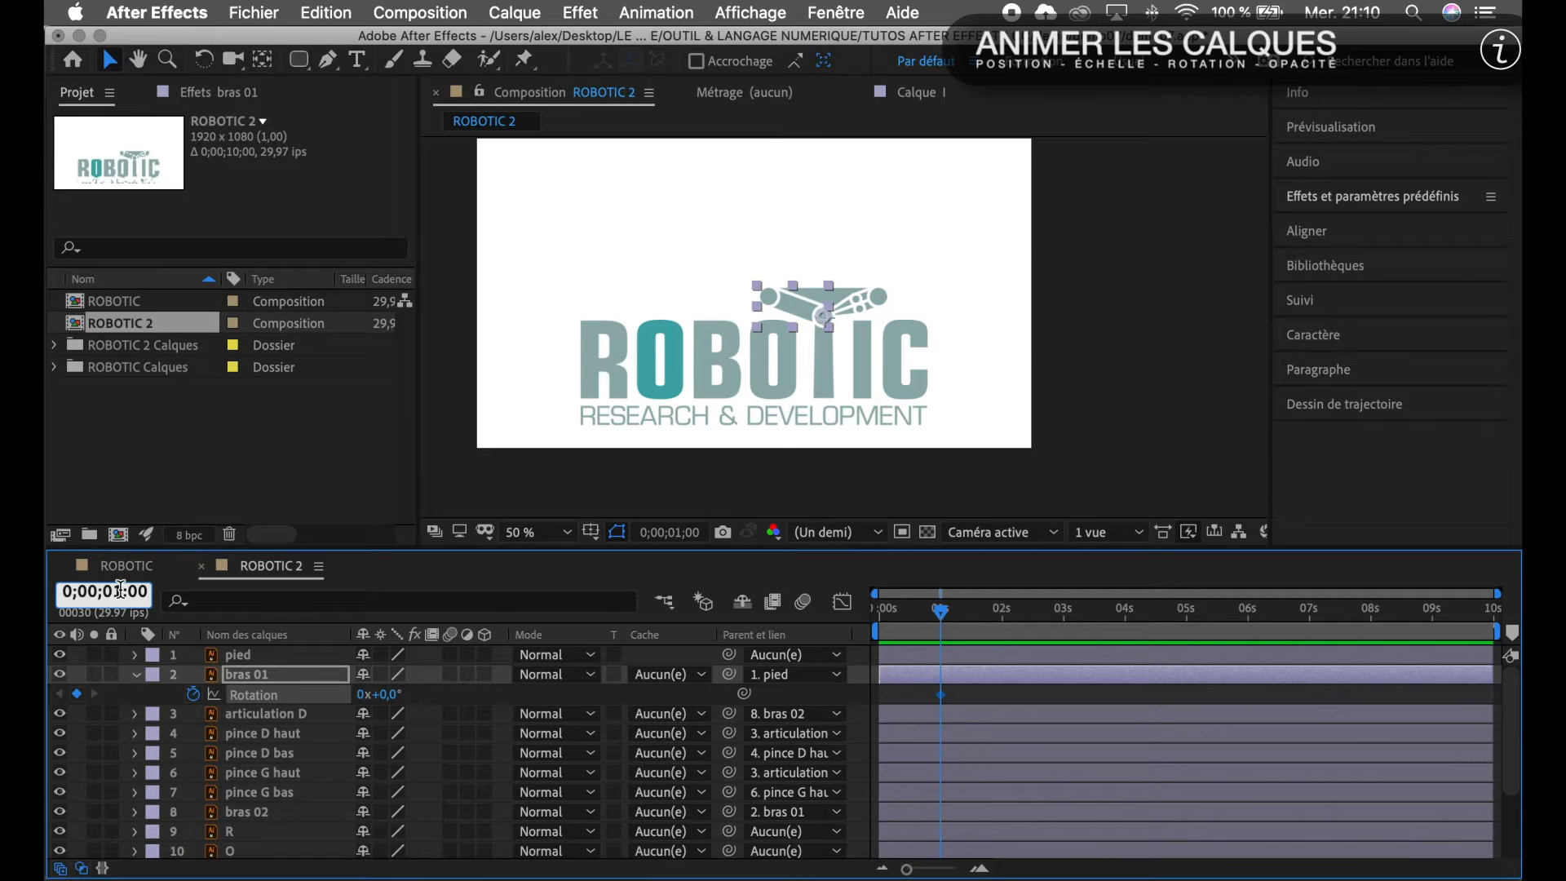
key(BackSpace)
text(2)
key(Return)
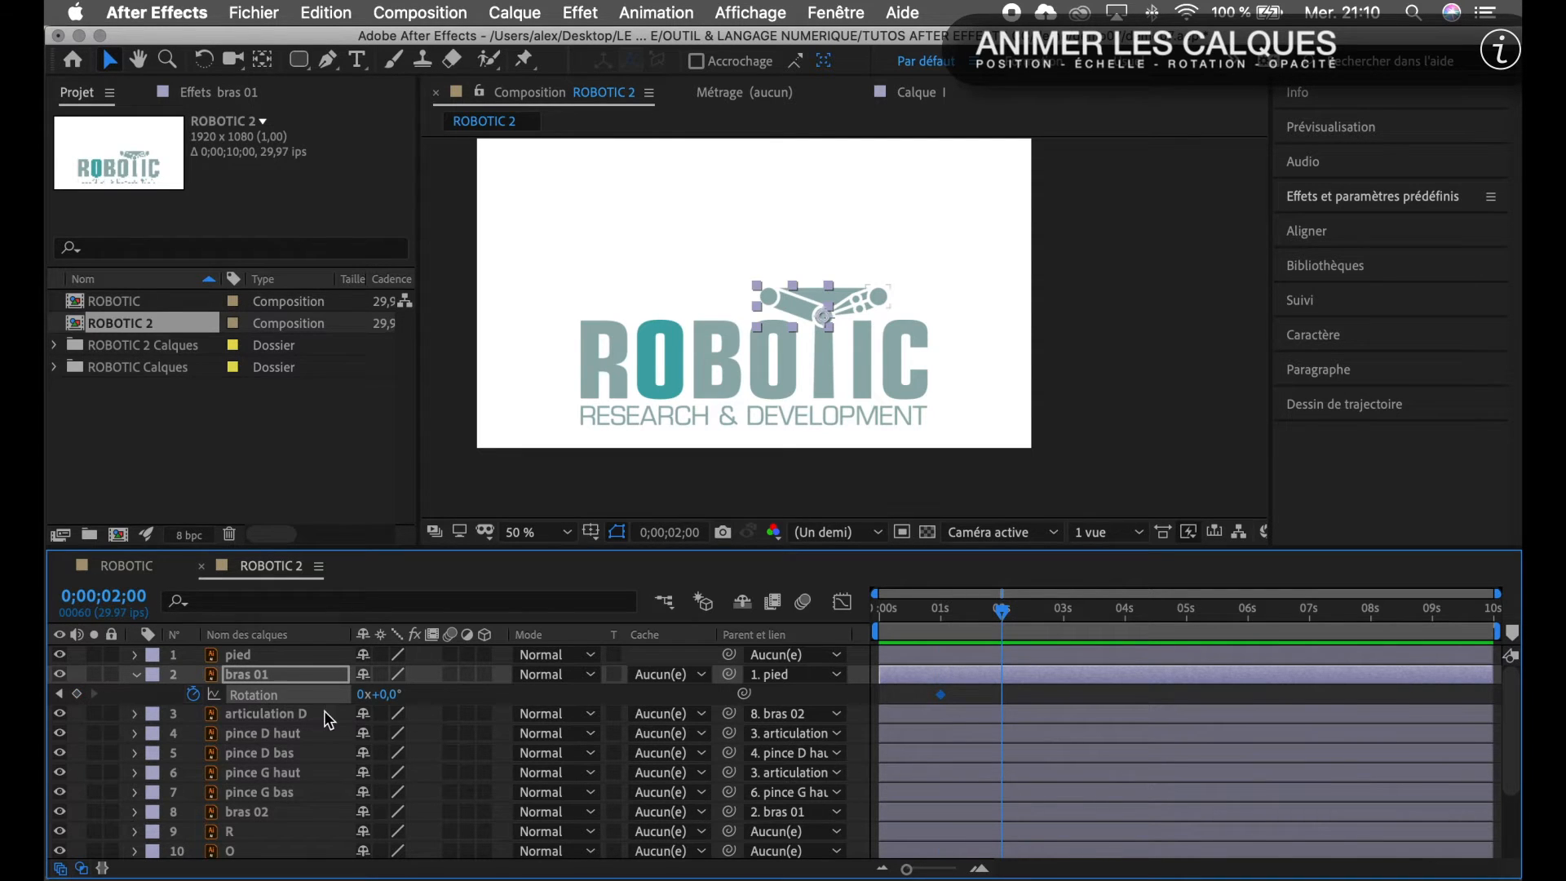
drag(384, 694, 395, 695)
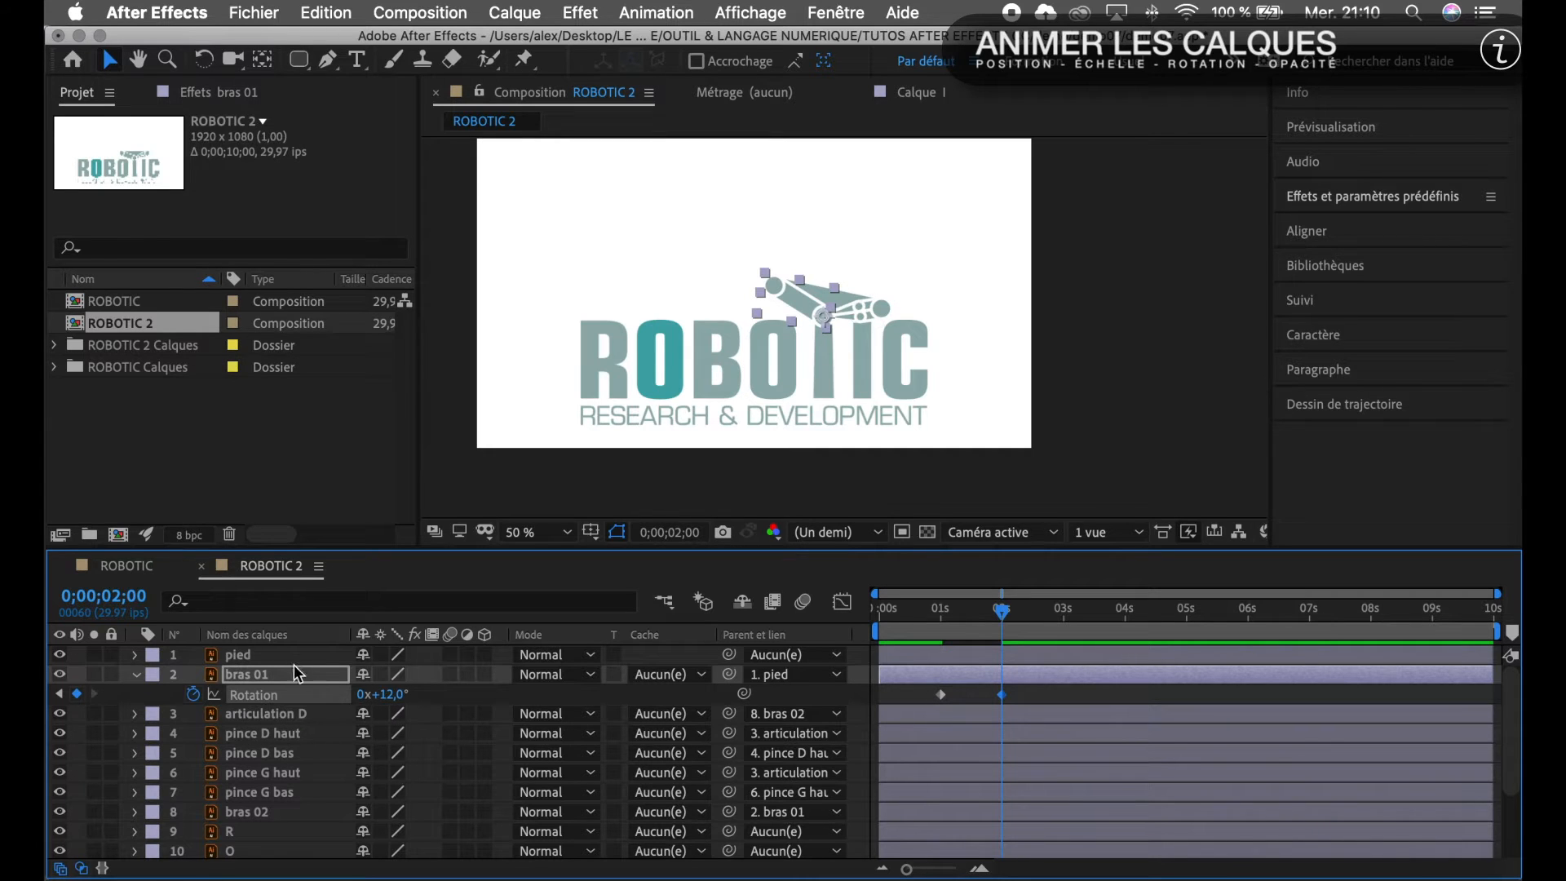
Enable Rotation keyframing on the bras 02 layer at 0;00;01;00.
click(283, 813)
drag(1003, 610, 945, 618)
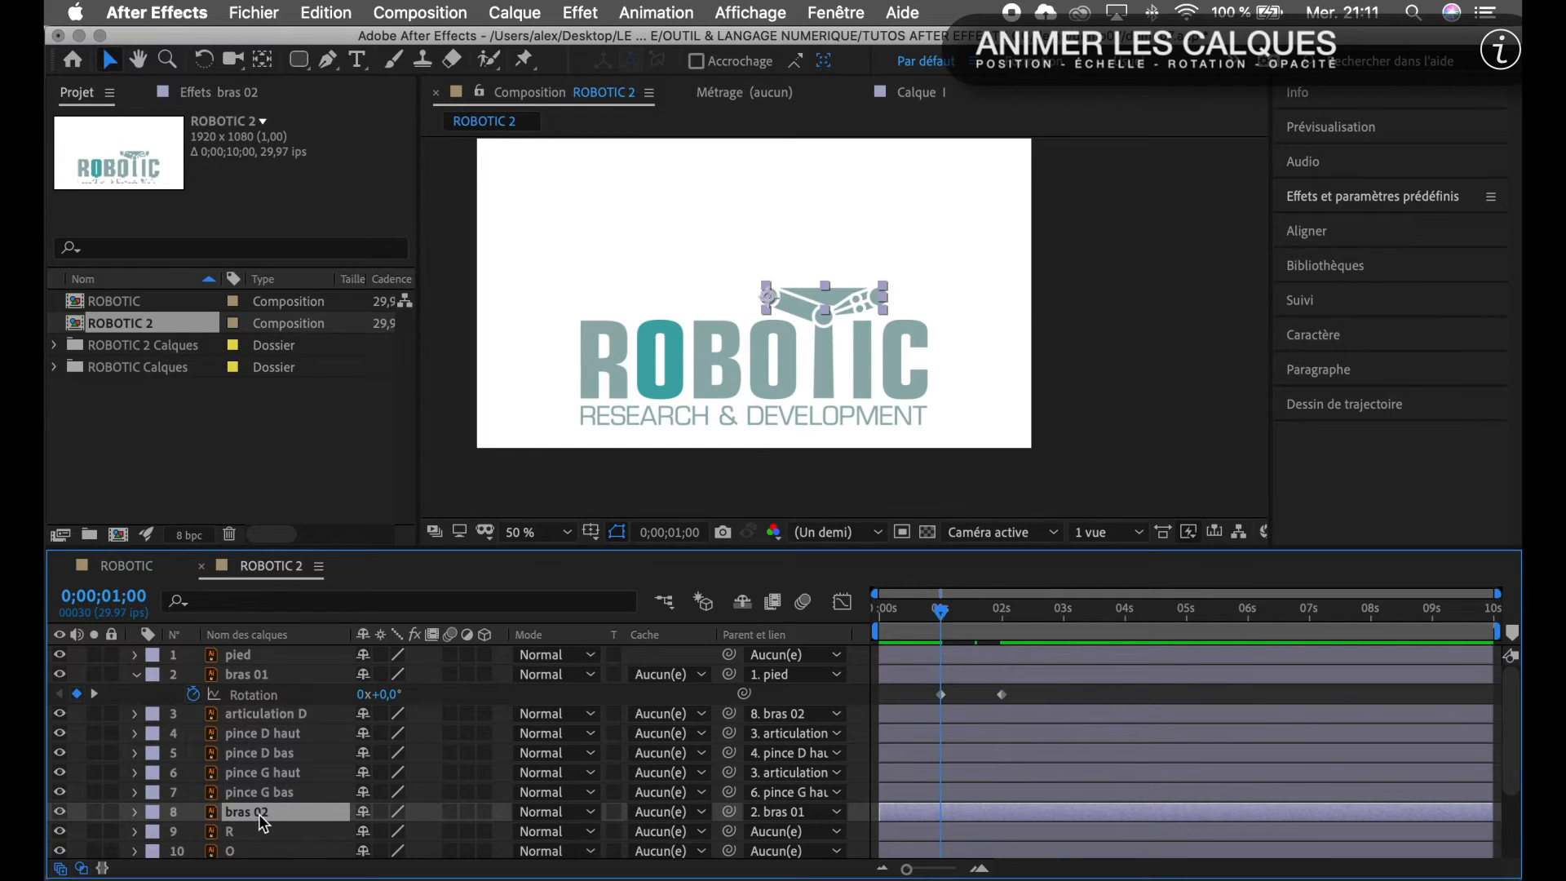
key(r)
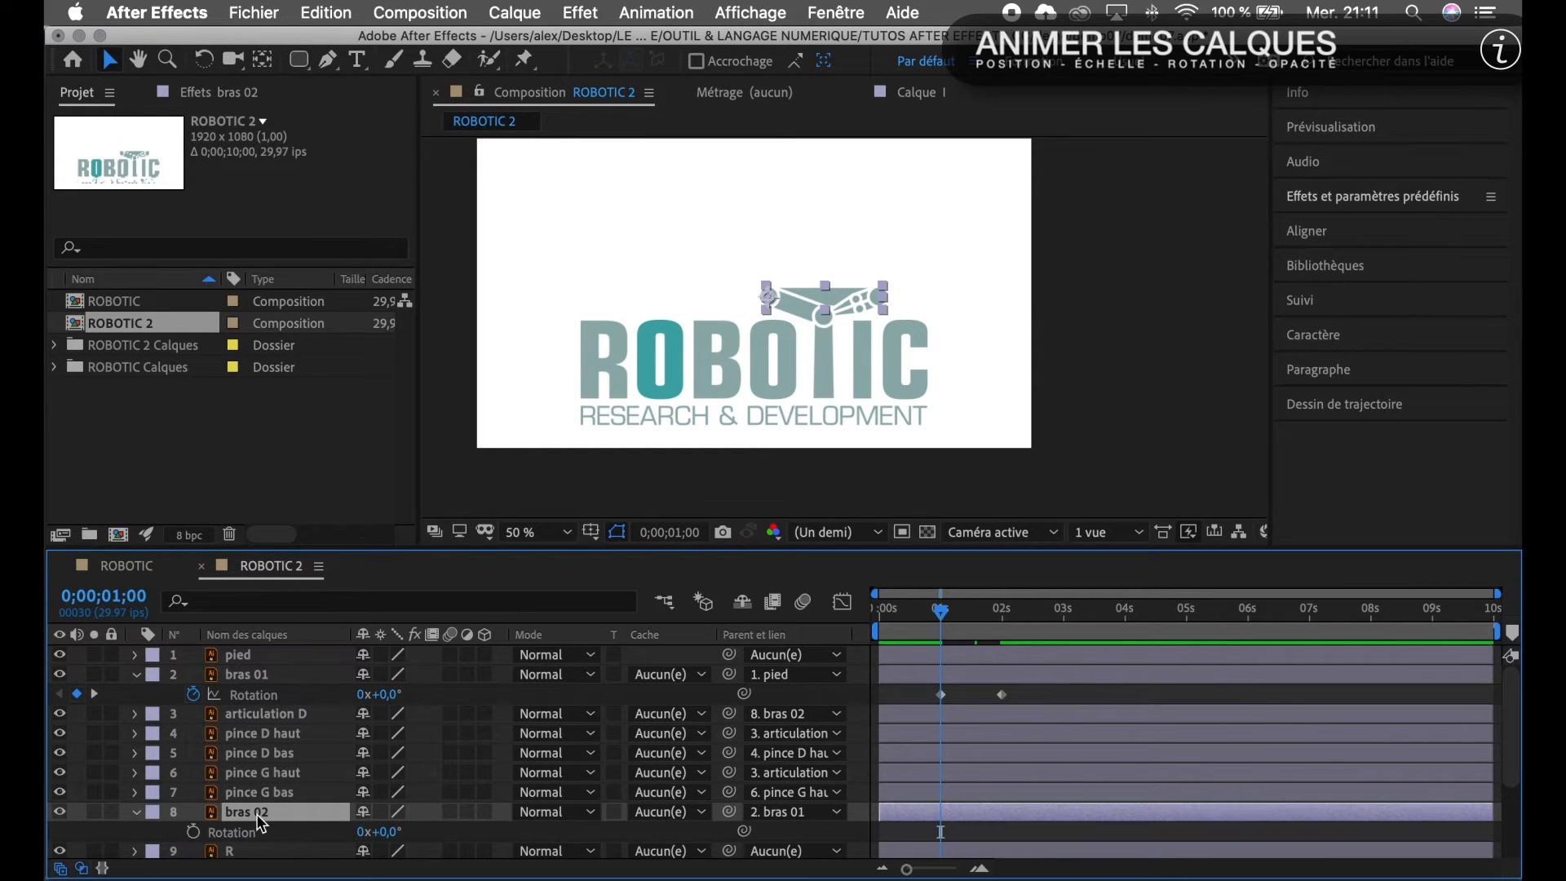
click(193, 831)
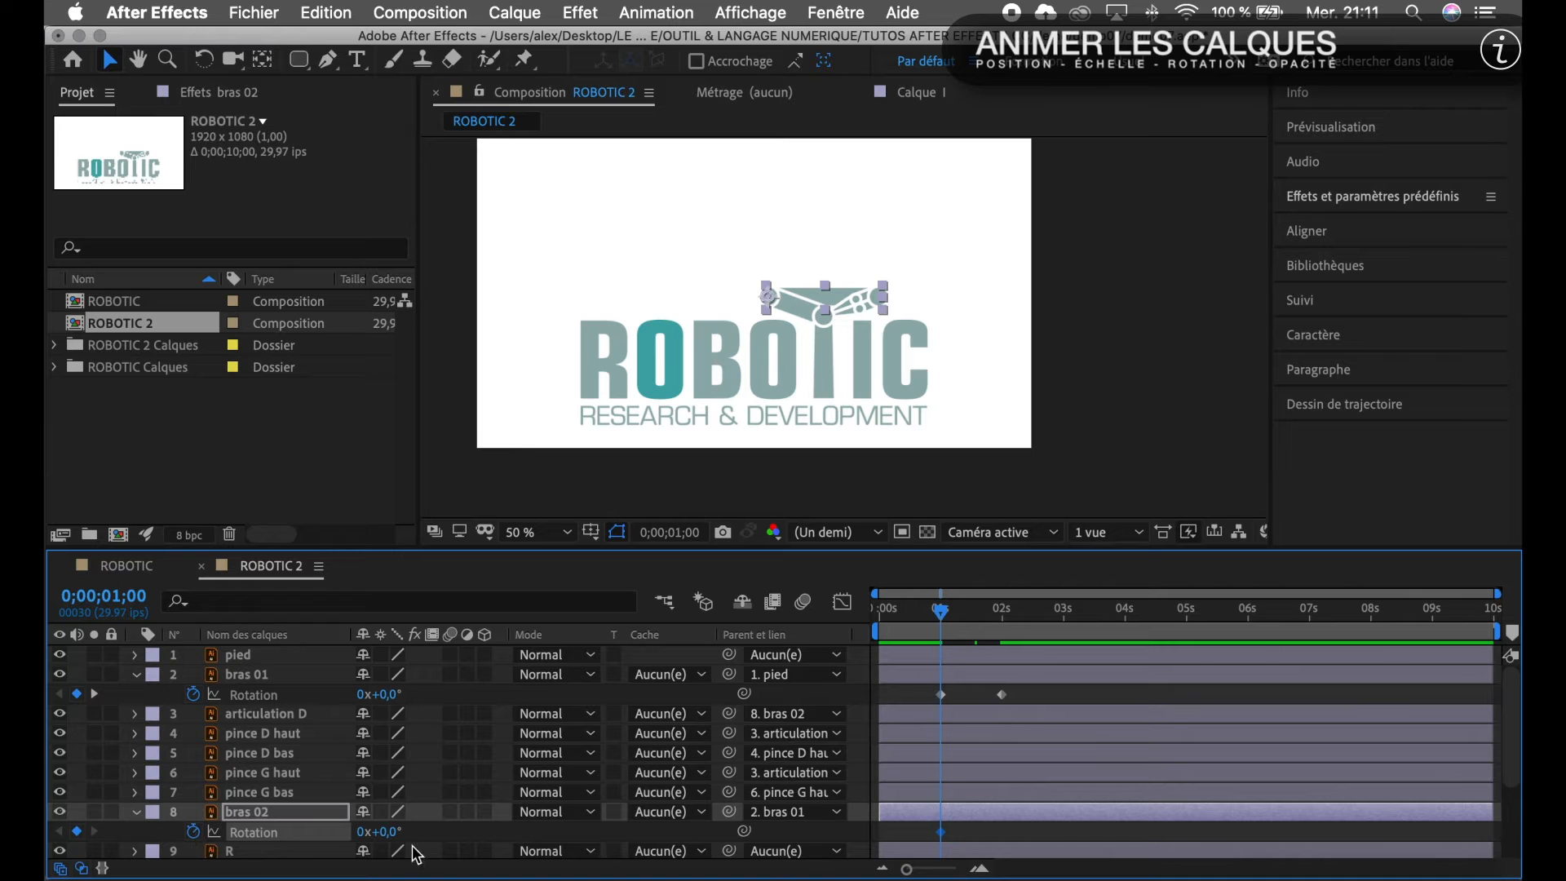
Test a negative rotation of bras 02, undo it, and set its Rotation to -200° at 0;00;02;00.
drag(392, 836, 297, 824)
key(super+z)
drag(954, 614, 1002, 612)
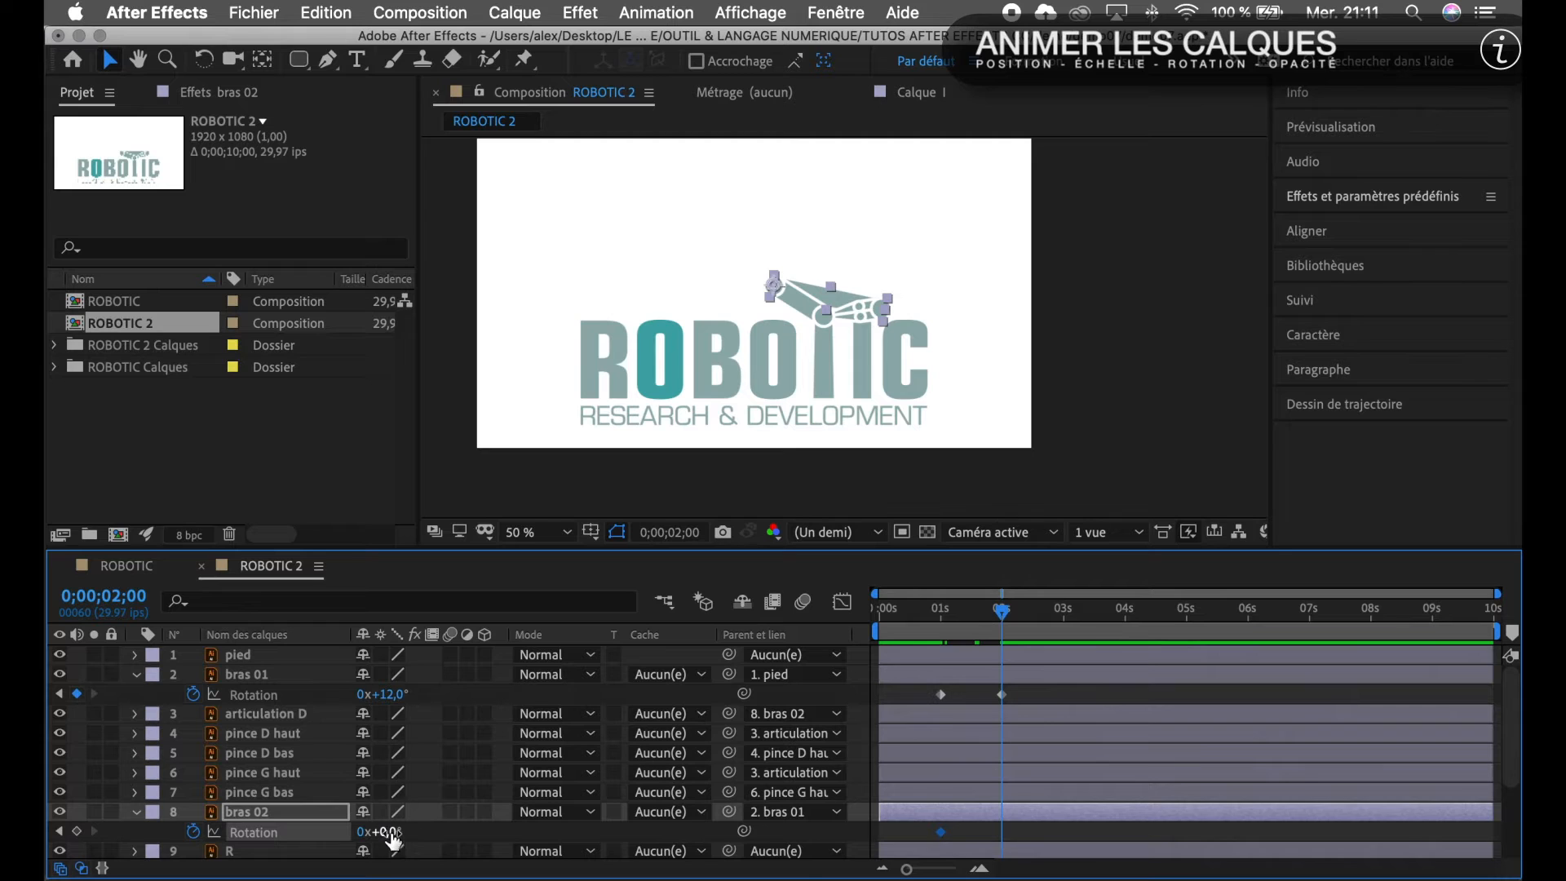
drag(392, 839, 174, 849)
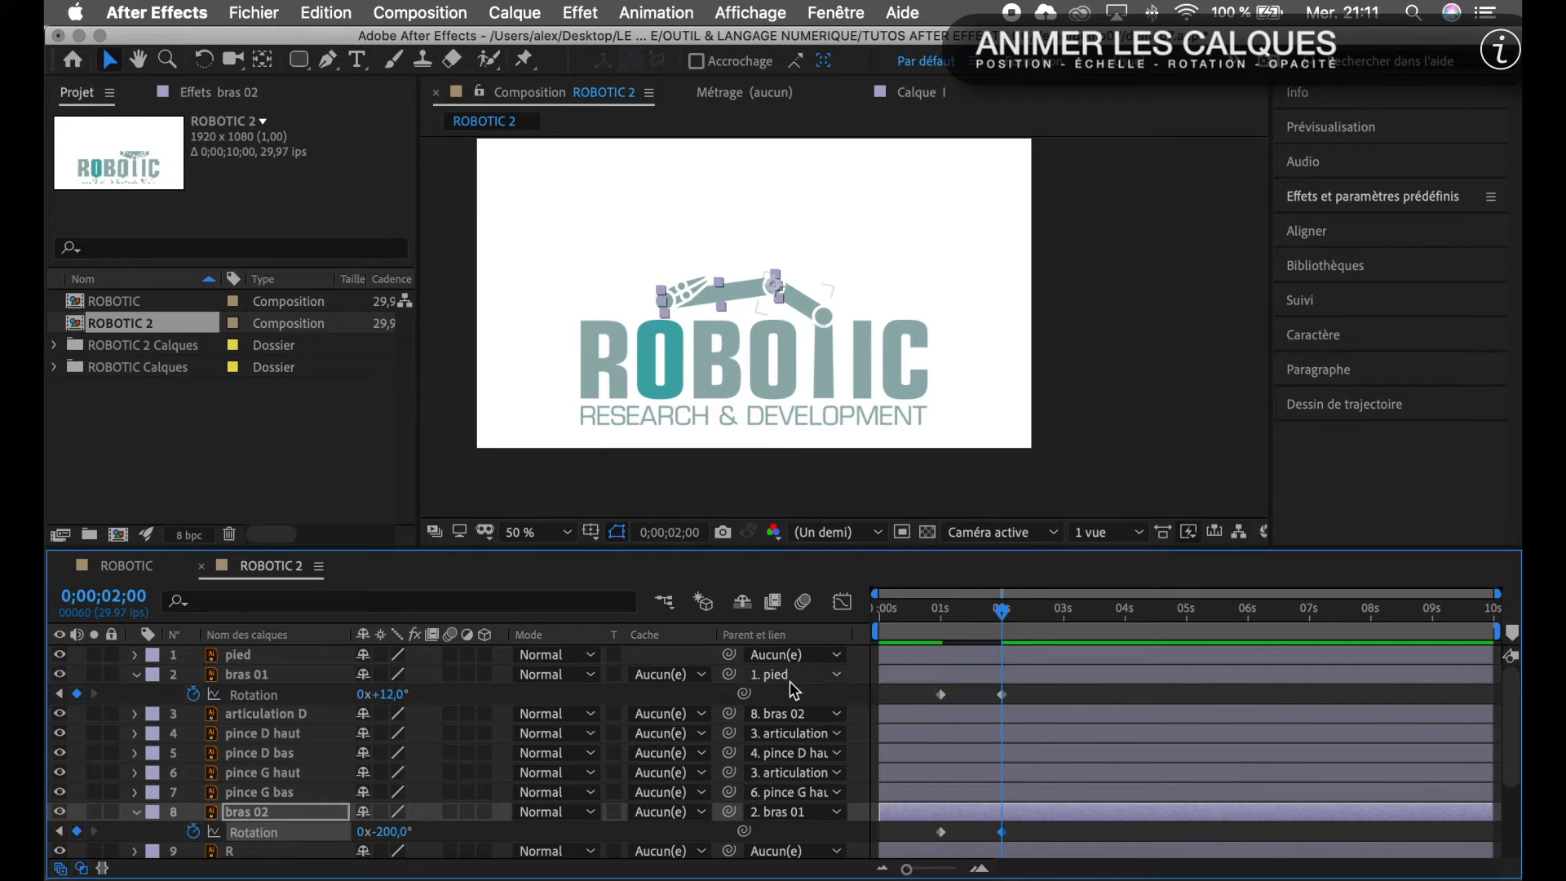
Adjust the Rotation keyframes at 0;00;02;00 to 8° for bras 01 and -195° for bras 02.
click(1004, 694)
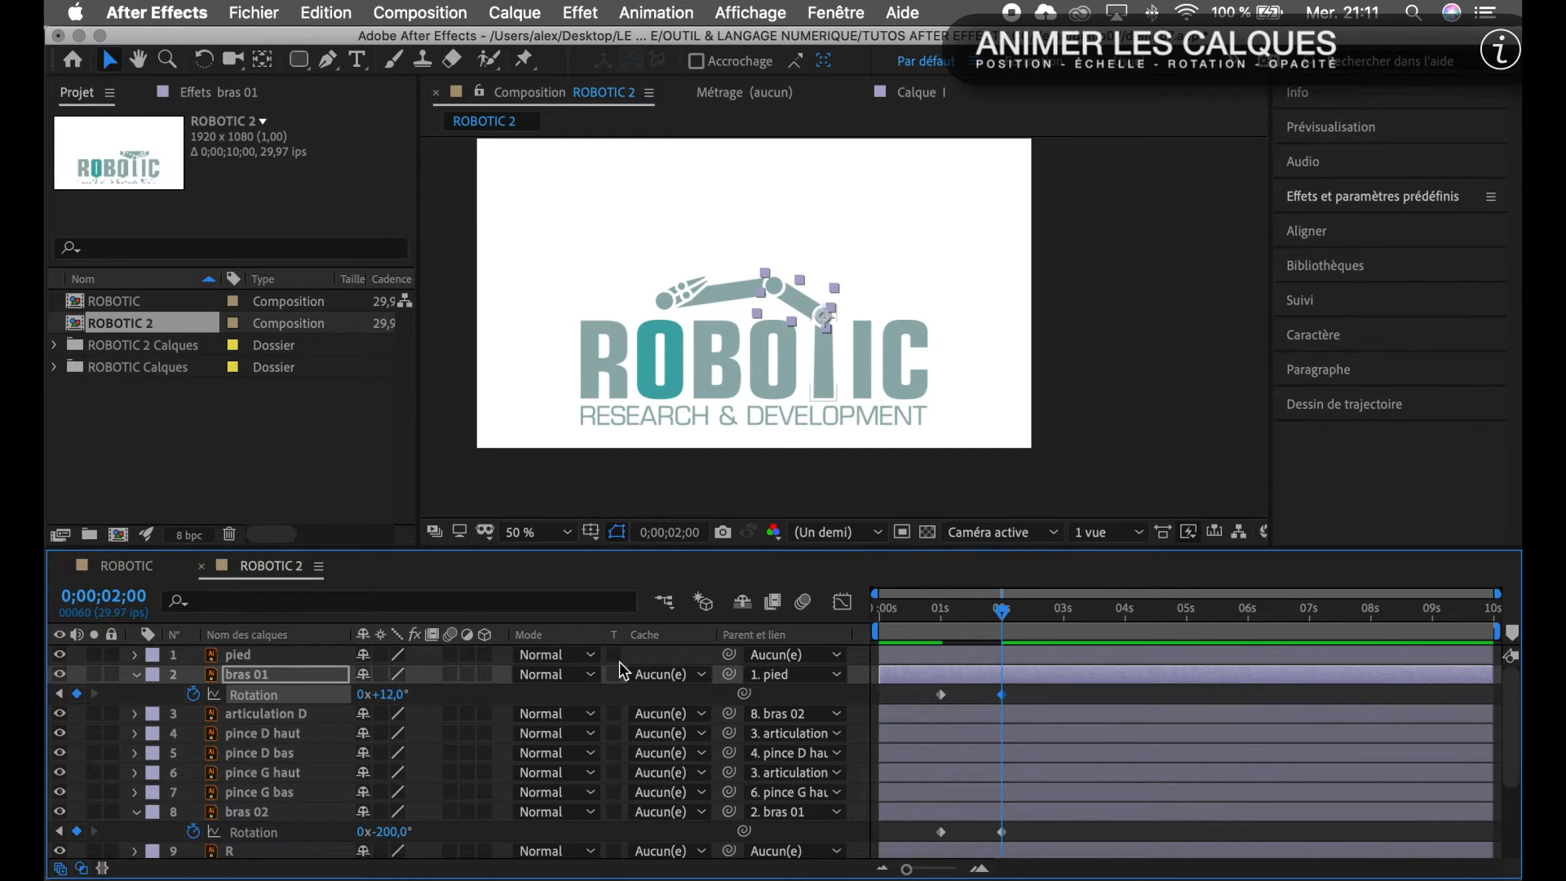
mouse_move(396, 699)
mouse_down()
mouse_move(386, 679)
mouse_move(385, 695)
mouse_up()
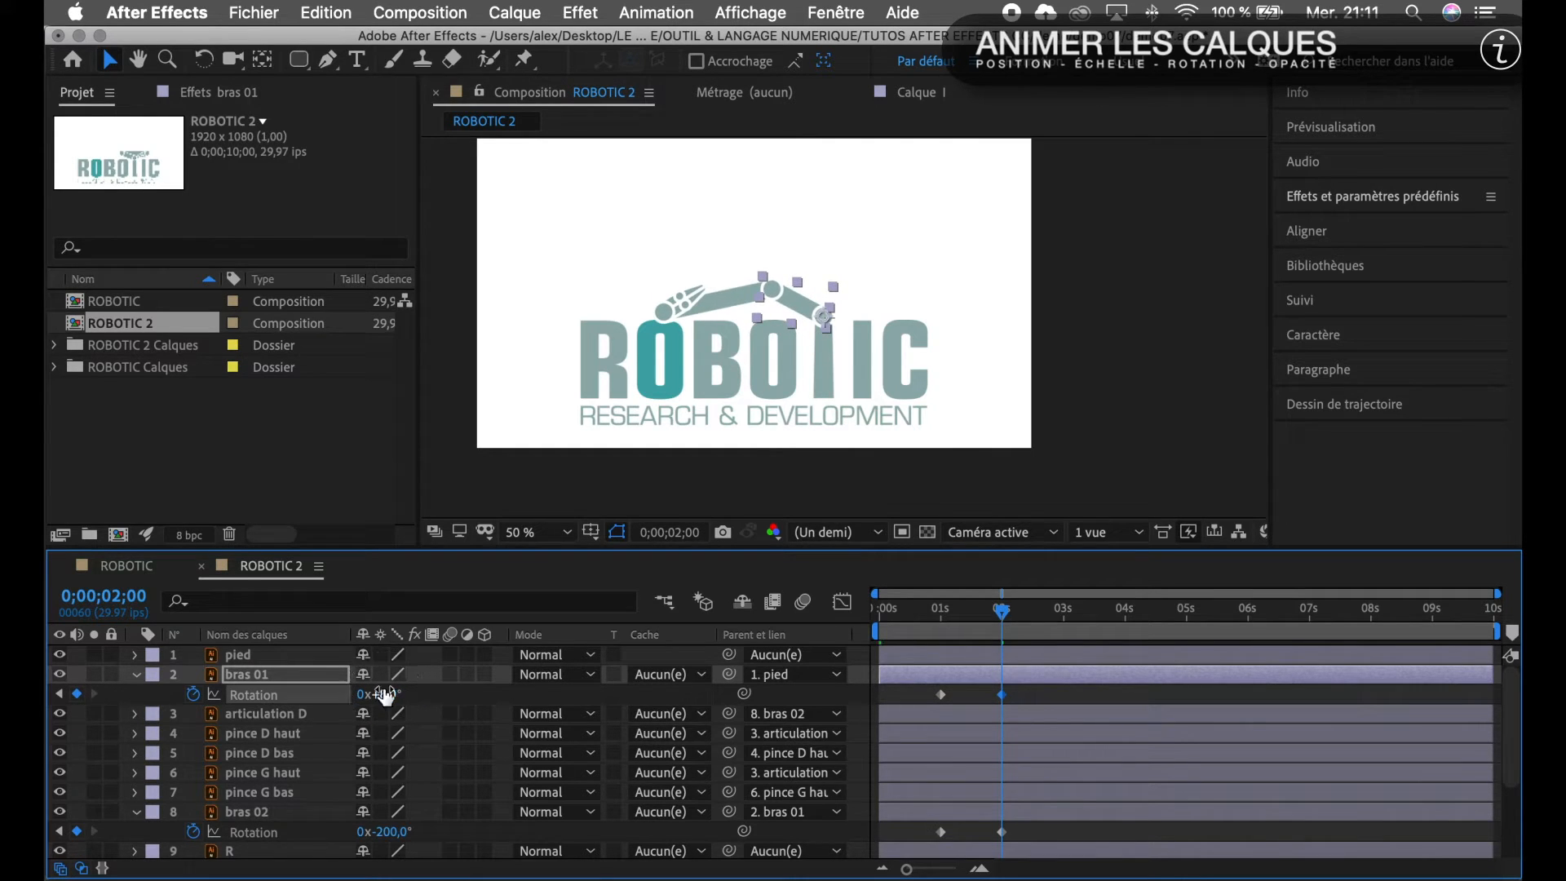
click(1003, 830)
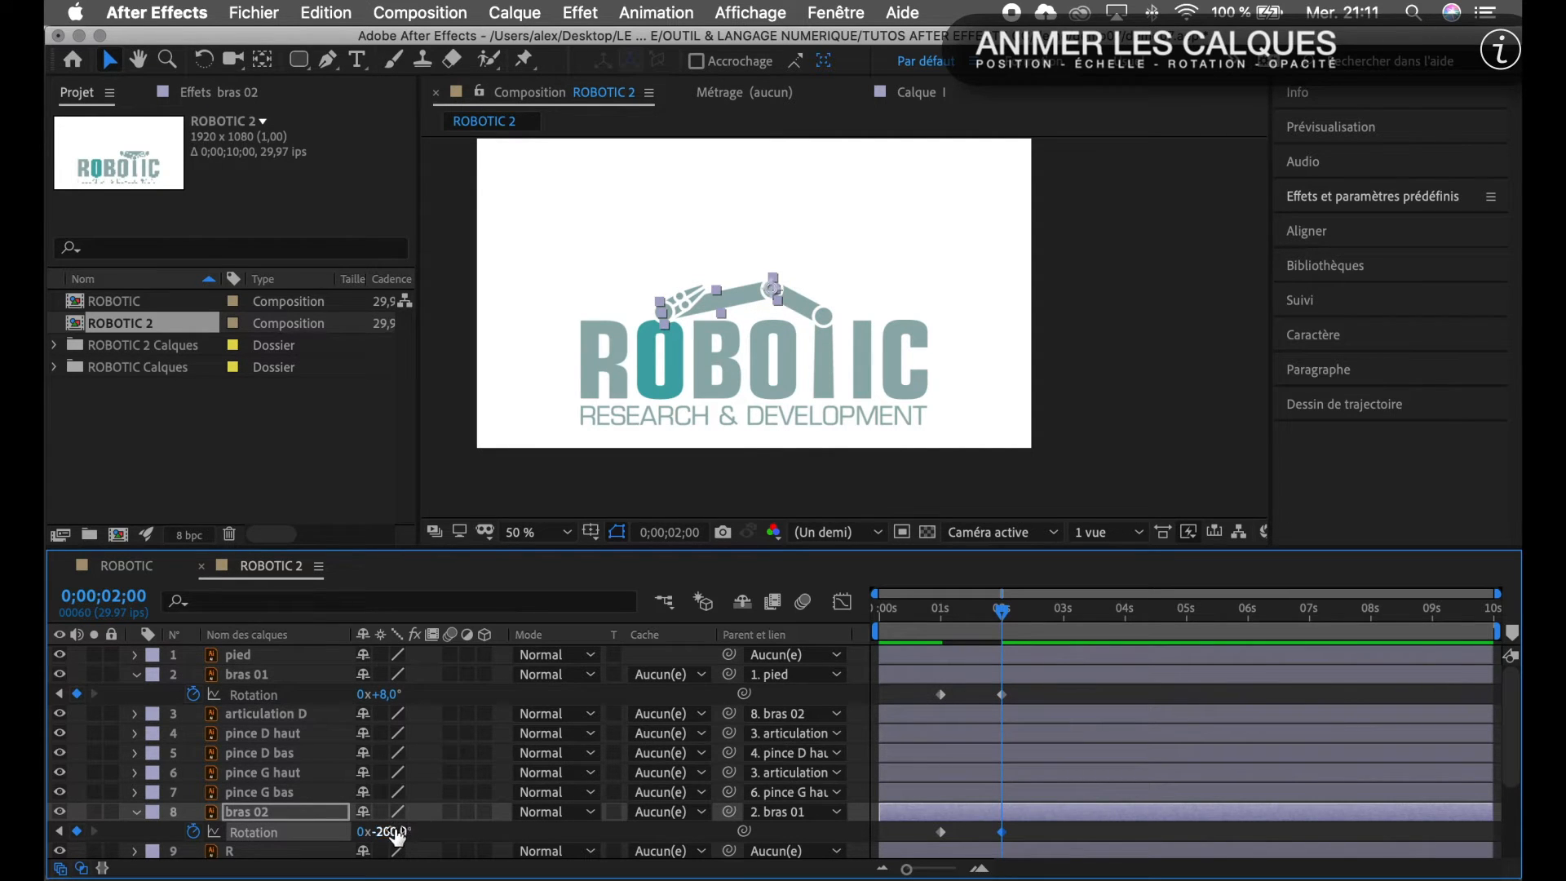
drag(398, 834, 408, 836)
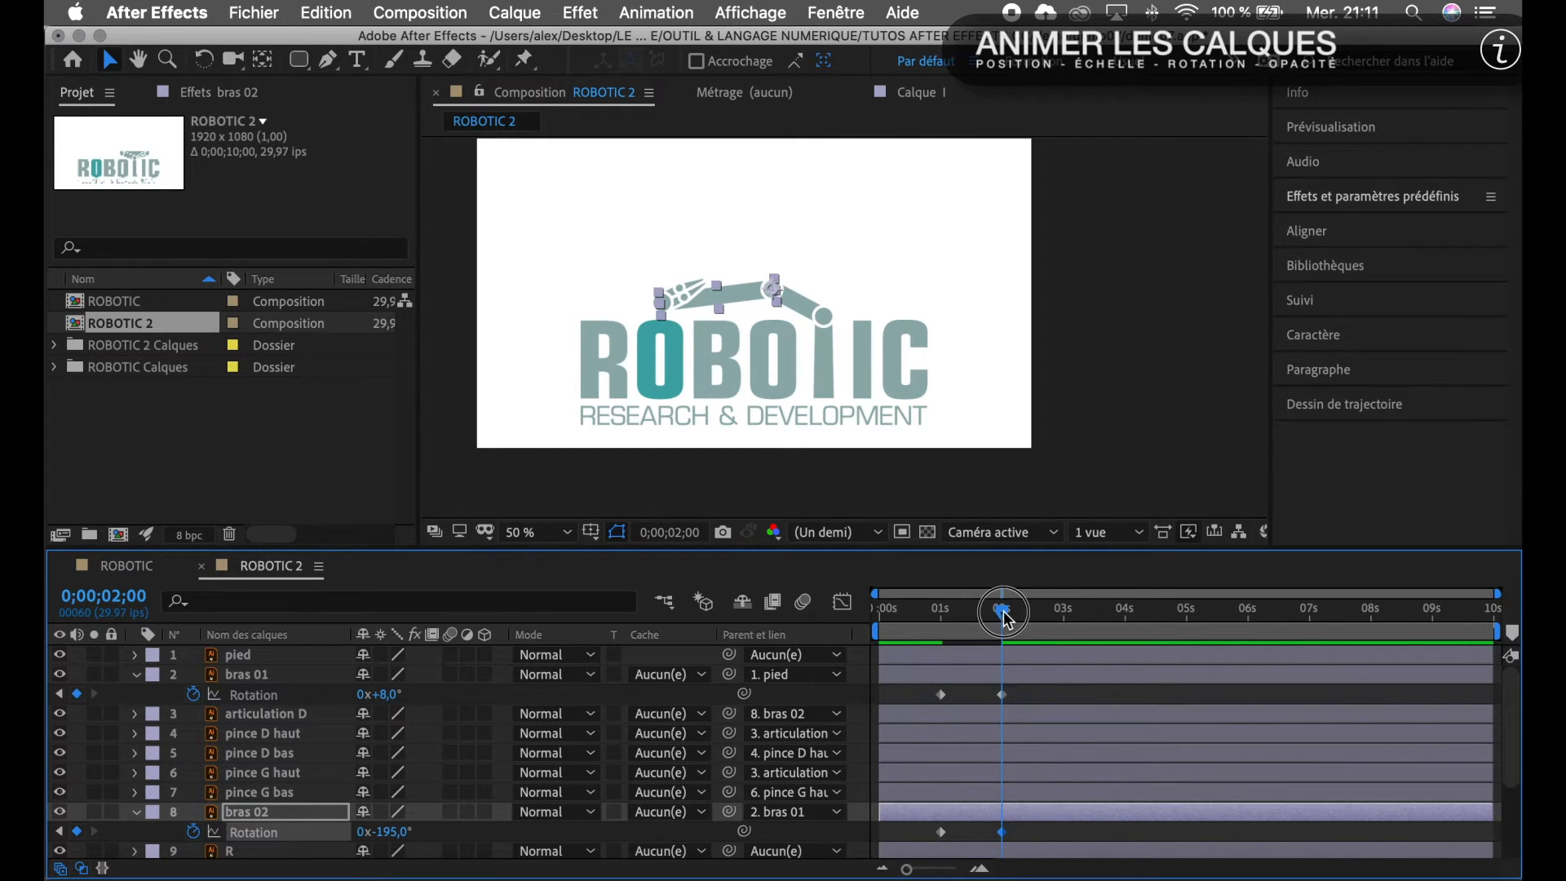
Add Rotation keyframes to the pince D haut and pince G haut layers together at 0;00;01;00.
drag(1003, 612, 940, 613)
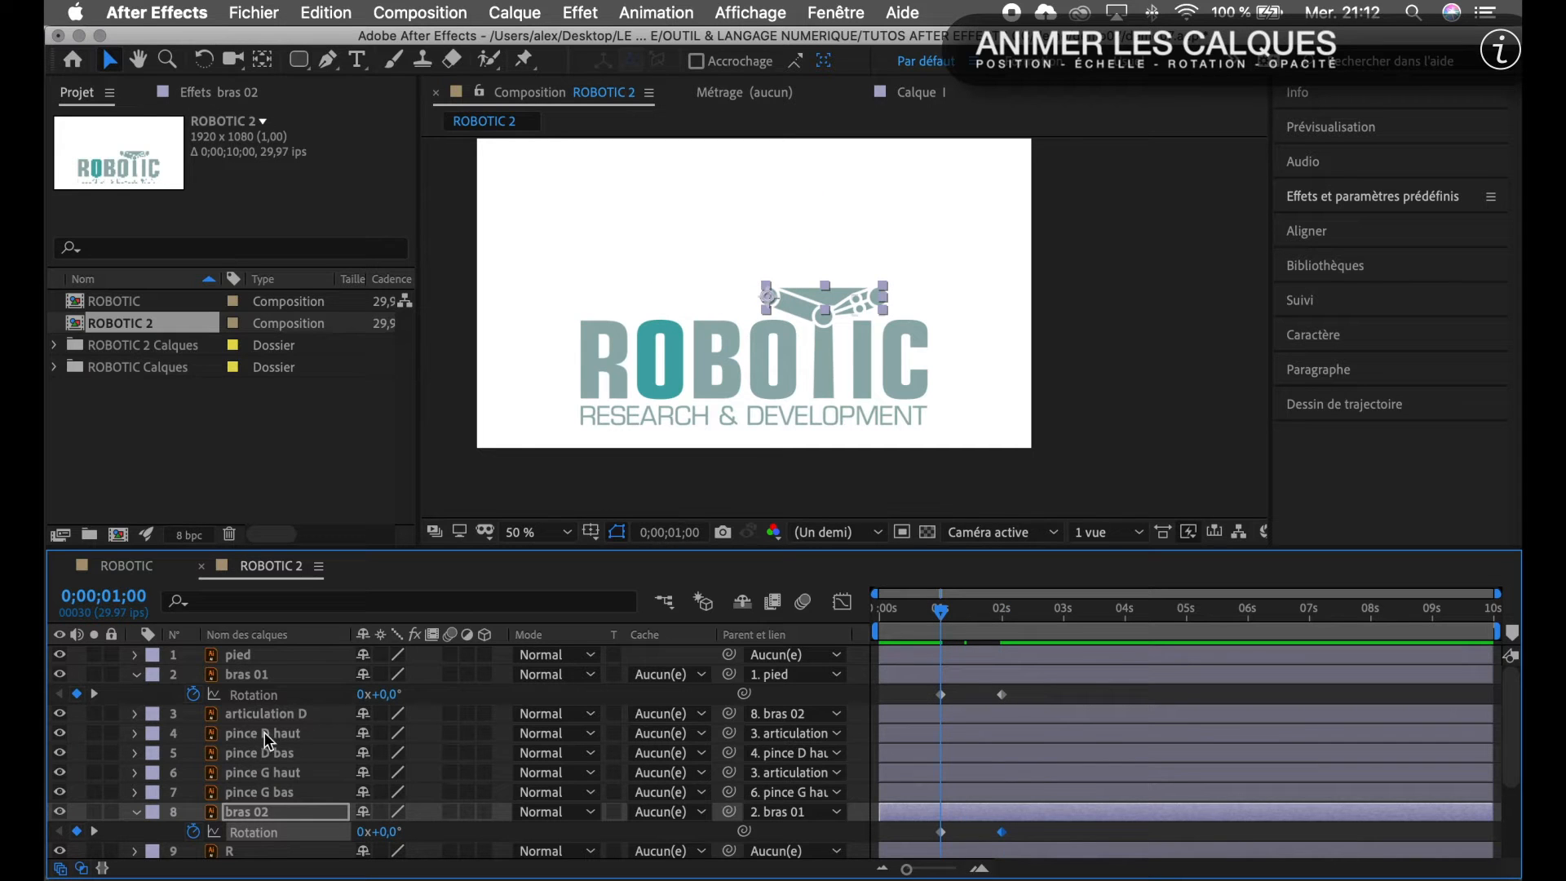
click(270, 733)
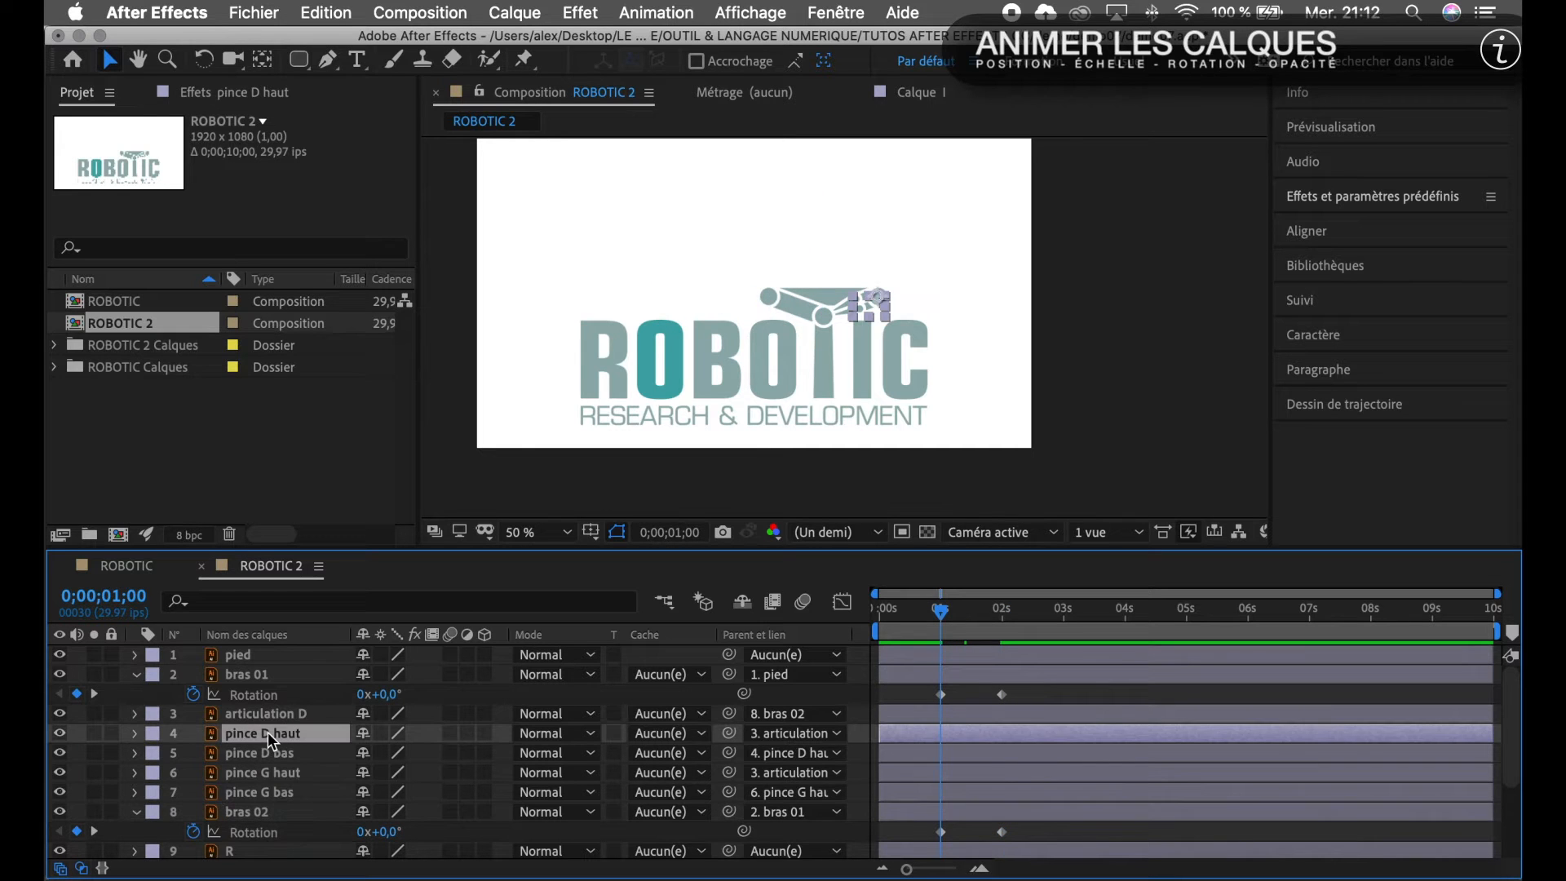
super+click(286, 773)
key(r)
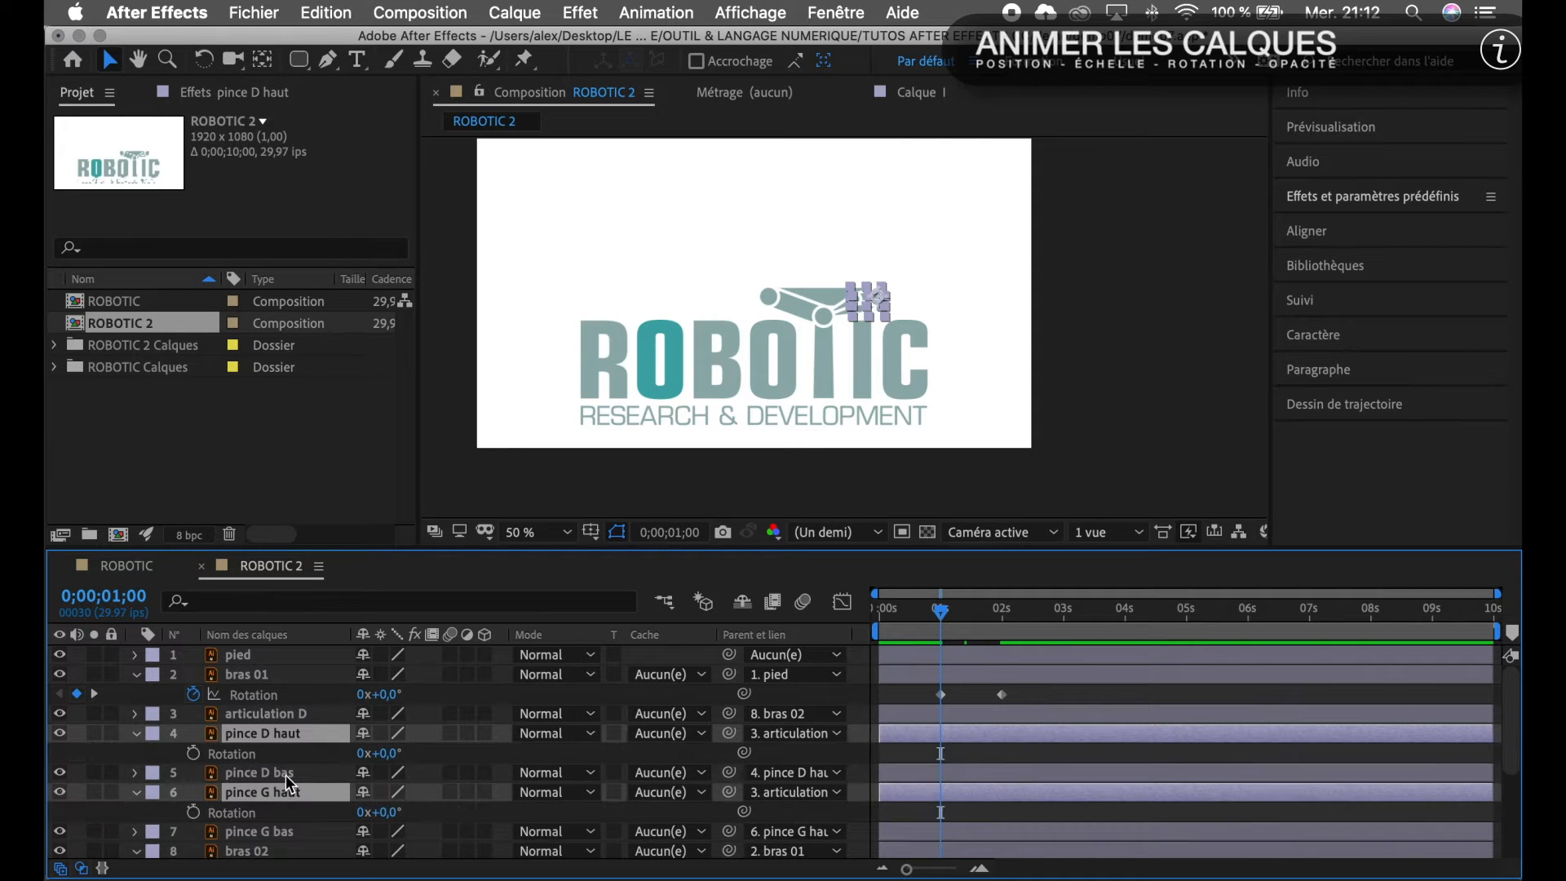
click(193, 753)
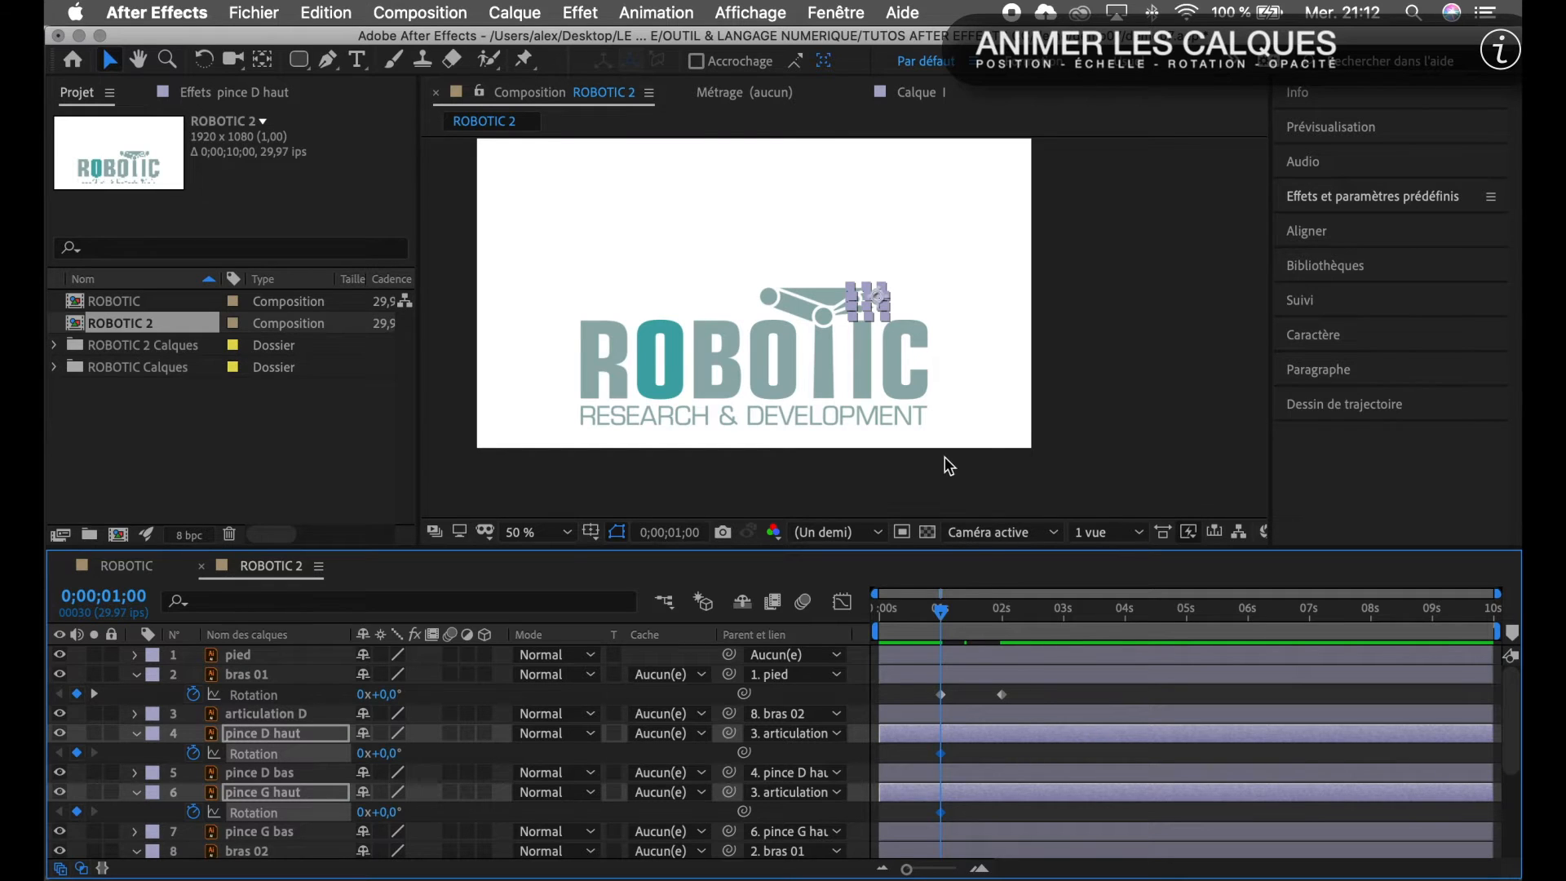
Set the Rotation of both pince D haut and pince G haut to 117° at 0;00;02;00.
drag(946, 628, 1005, 628)
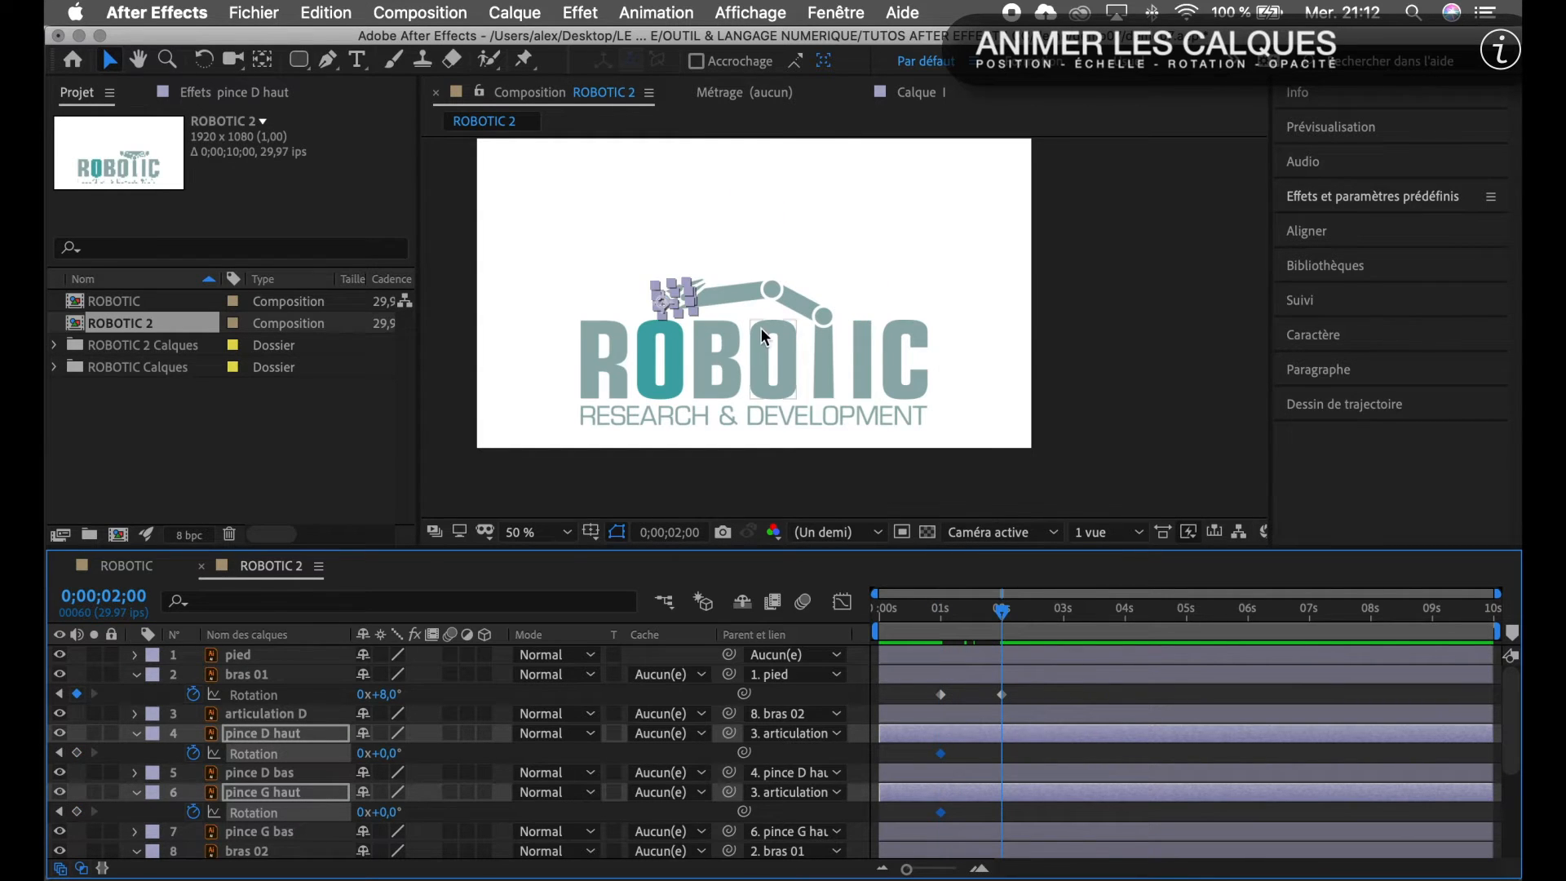
scroll(669, 294, up, 1)
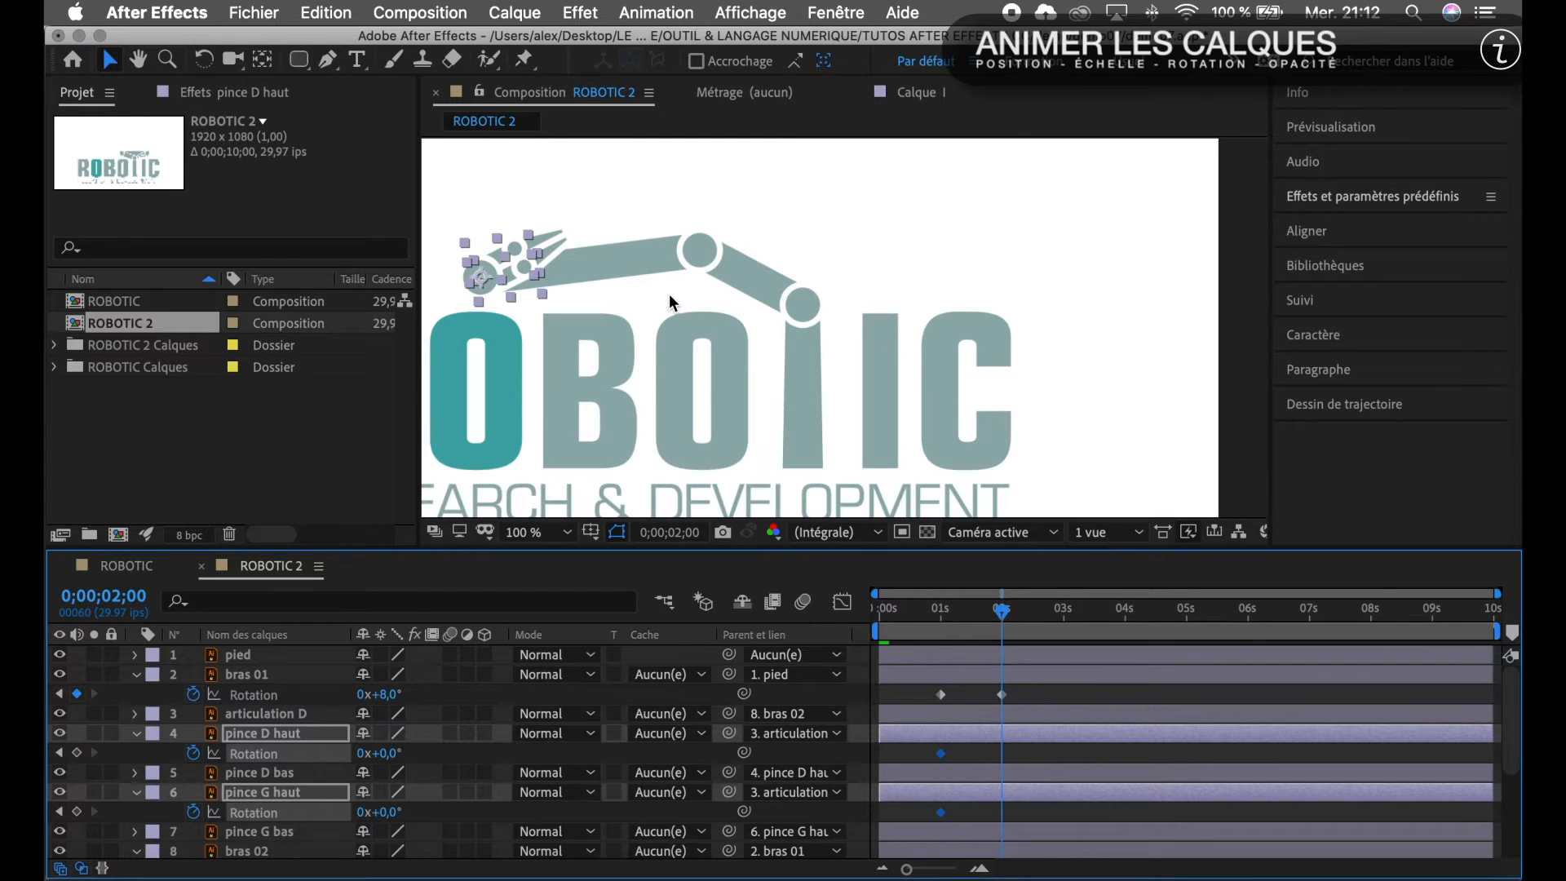
key(space)
drag(639, 302, 916, 308)
scroll(779, 308, up, 1)
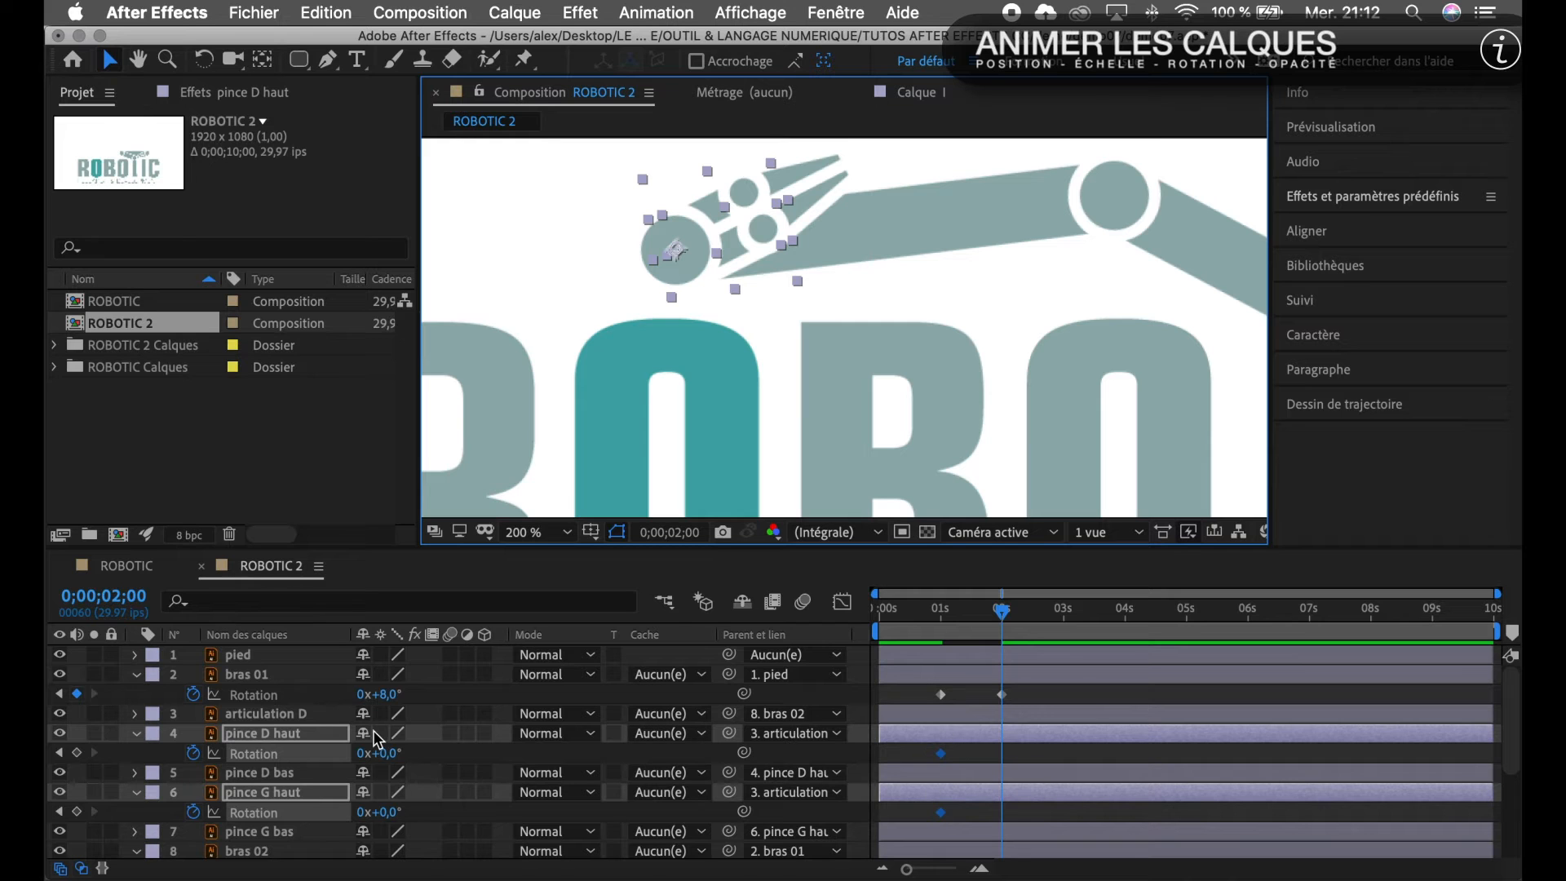
drag(382, 753, 599, 831)
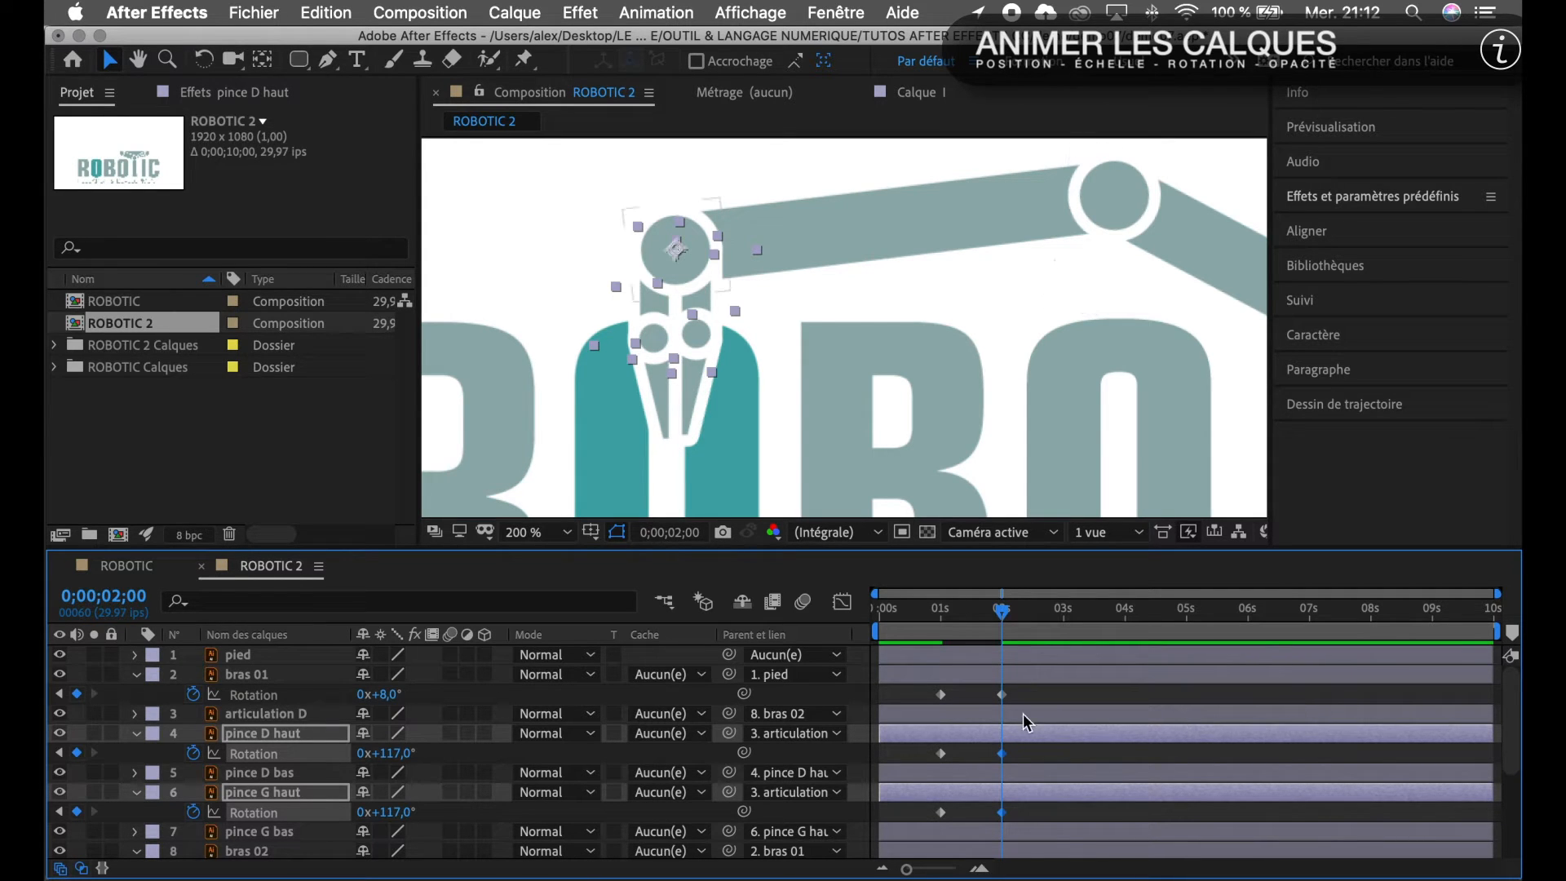
Shorten the work area to end at about 2.5 seconds and preview the arm animation.
scroll(955, 330, down, 2)
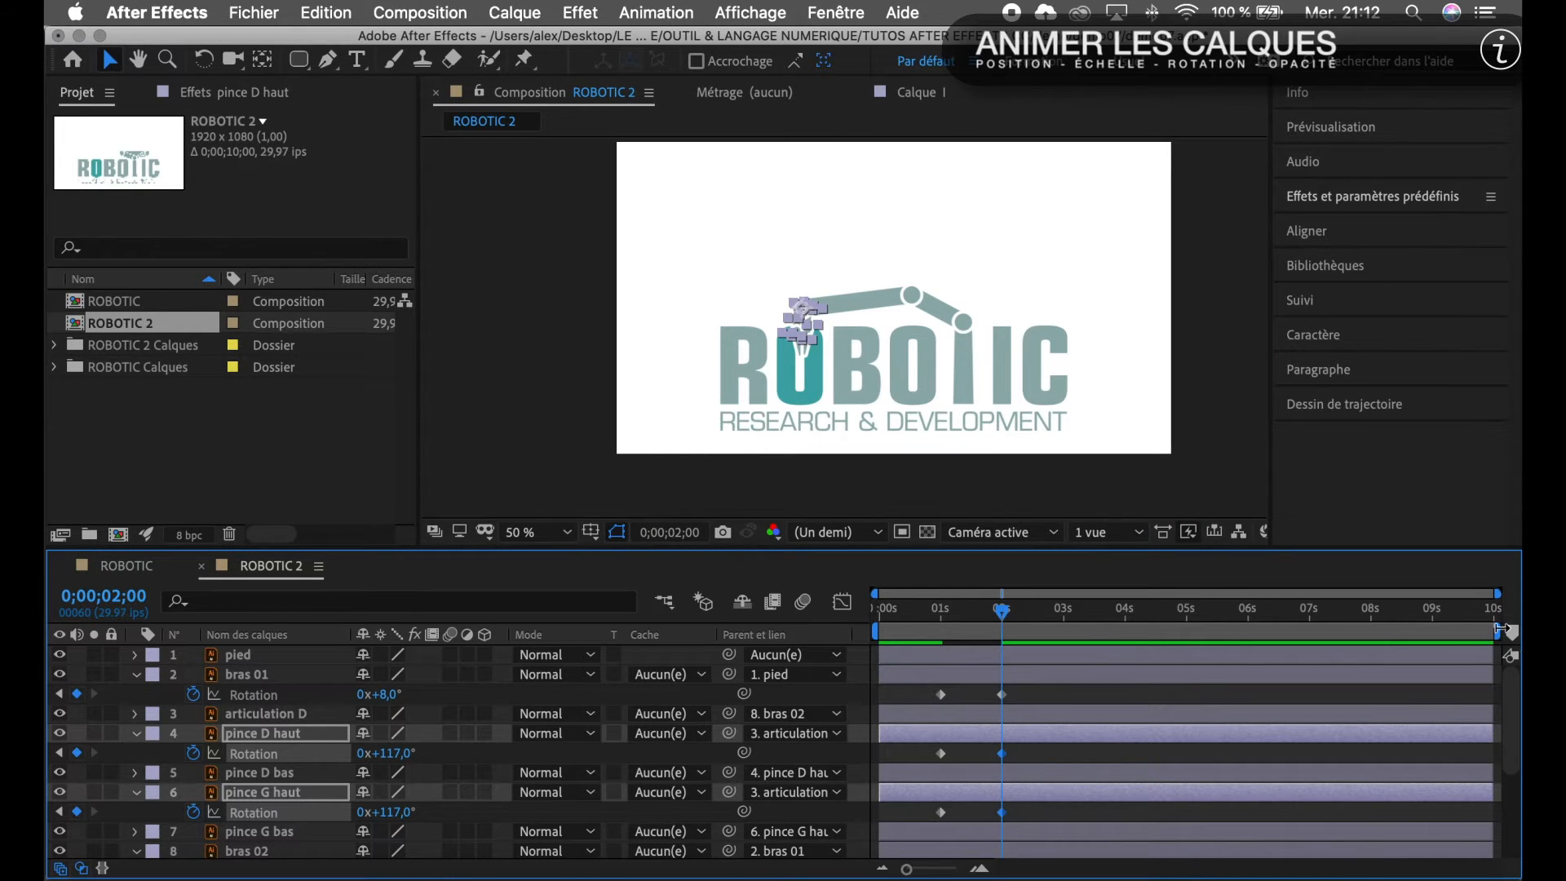
drag(1498, 632, 1041, 637)
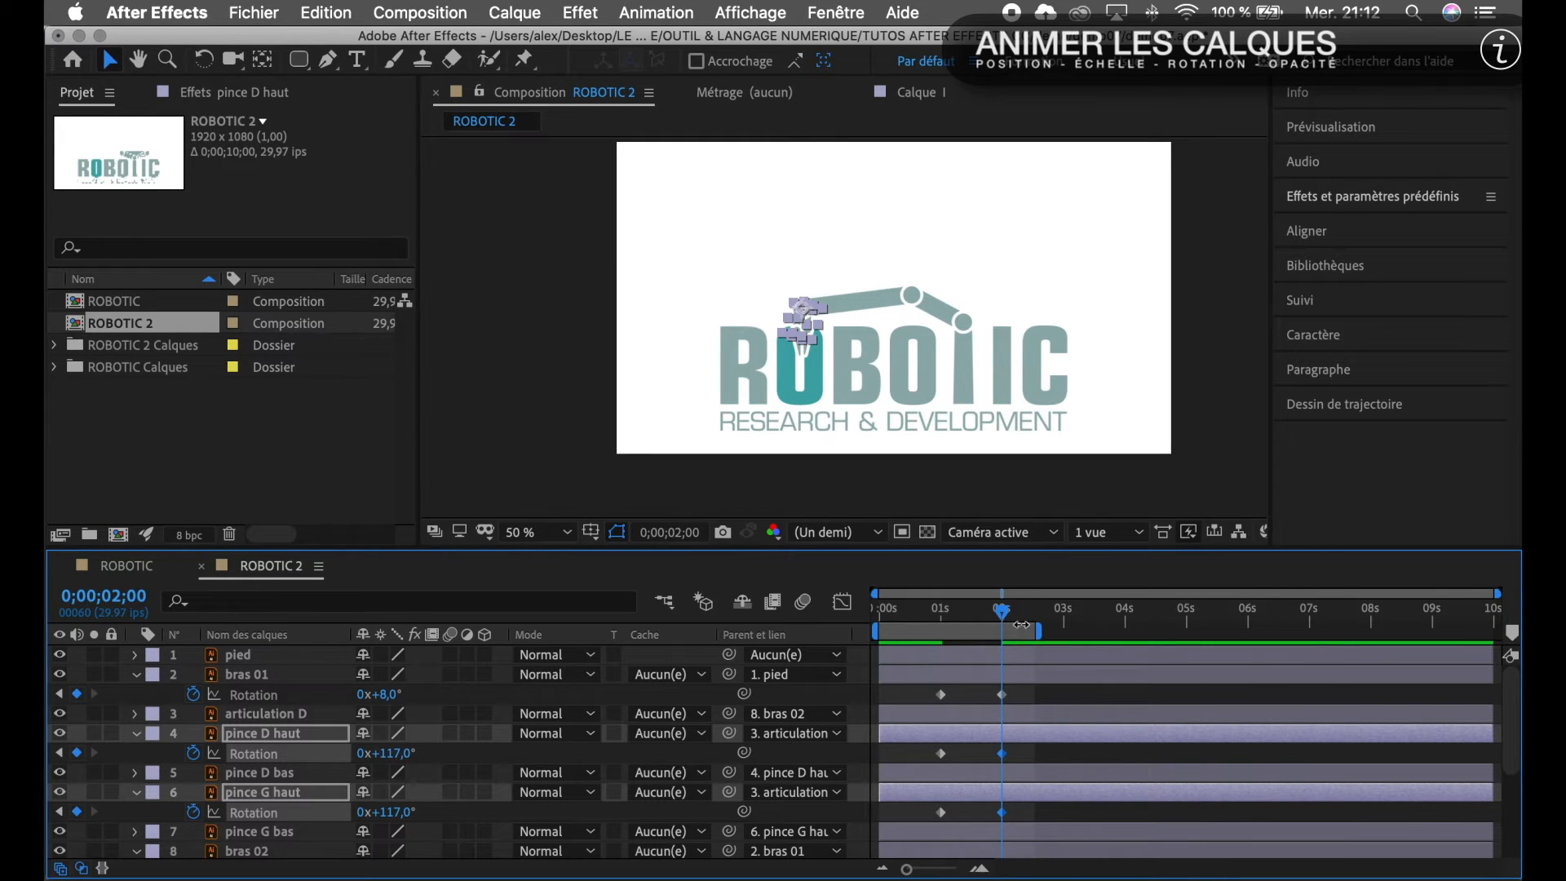
key(space)
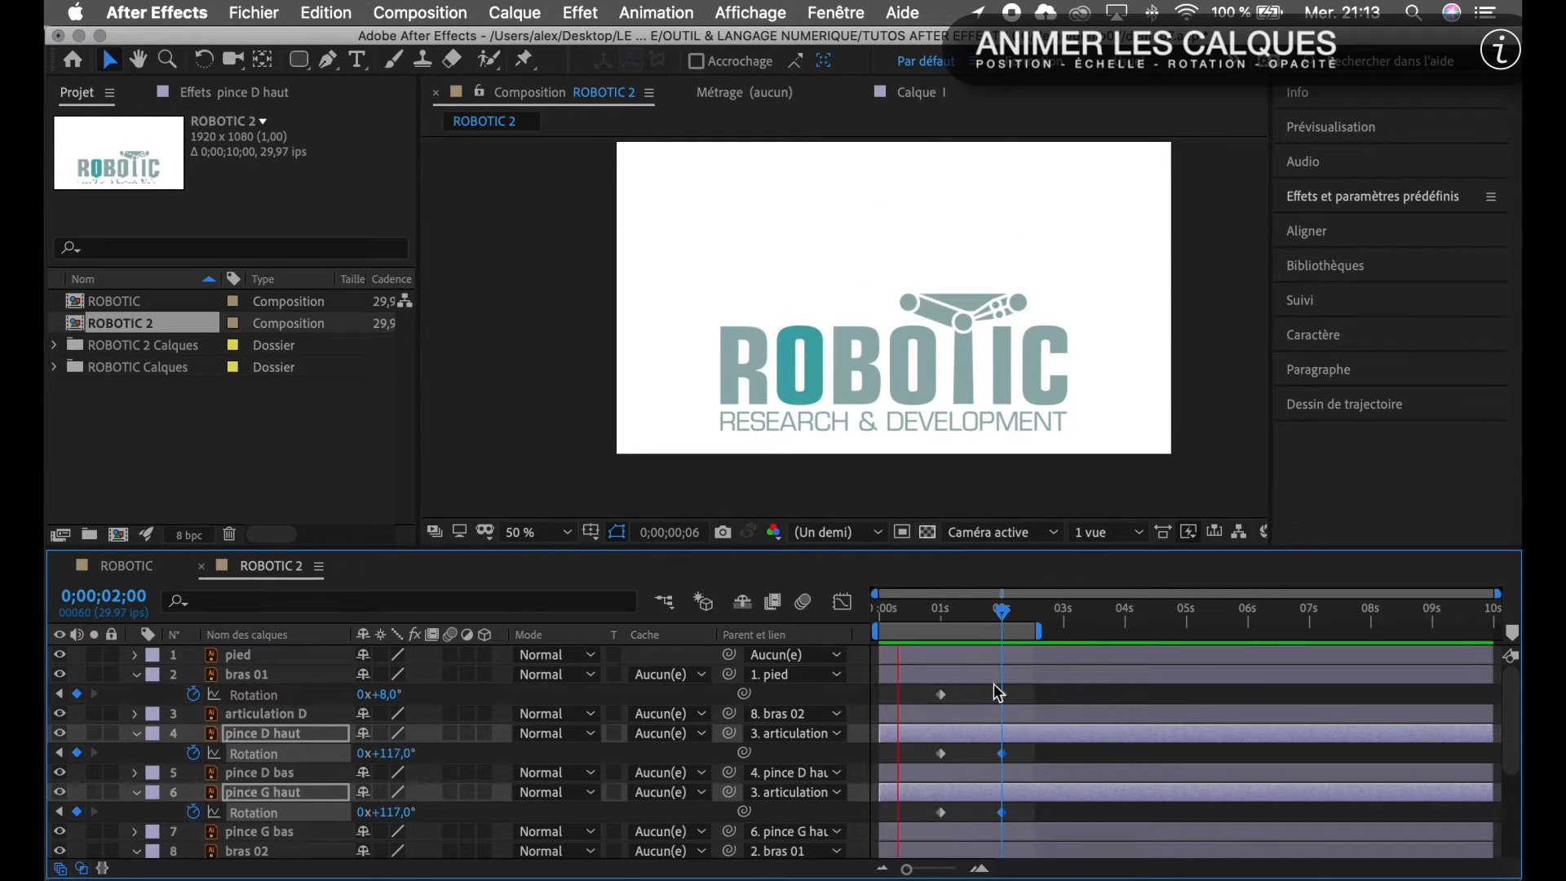
key(space)
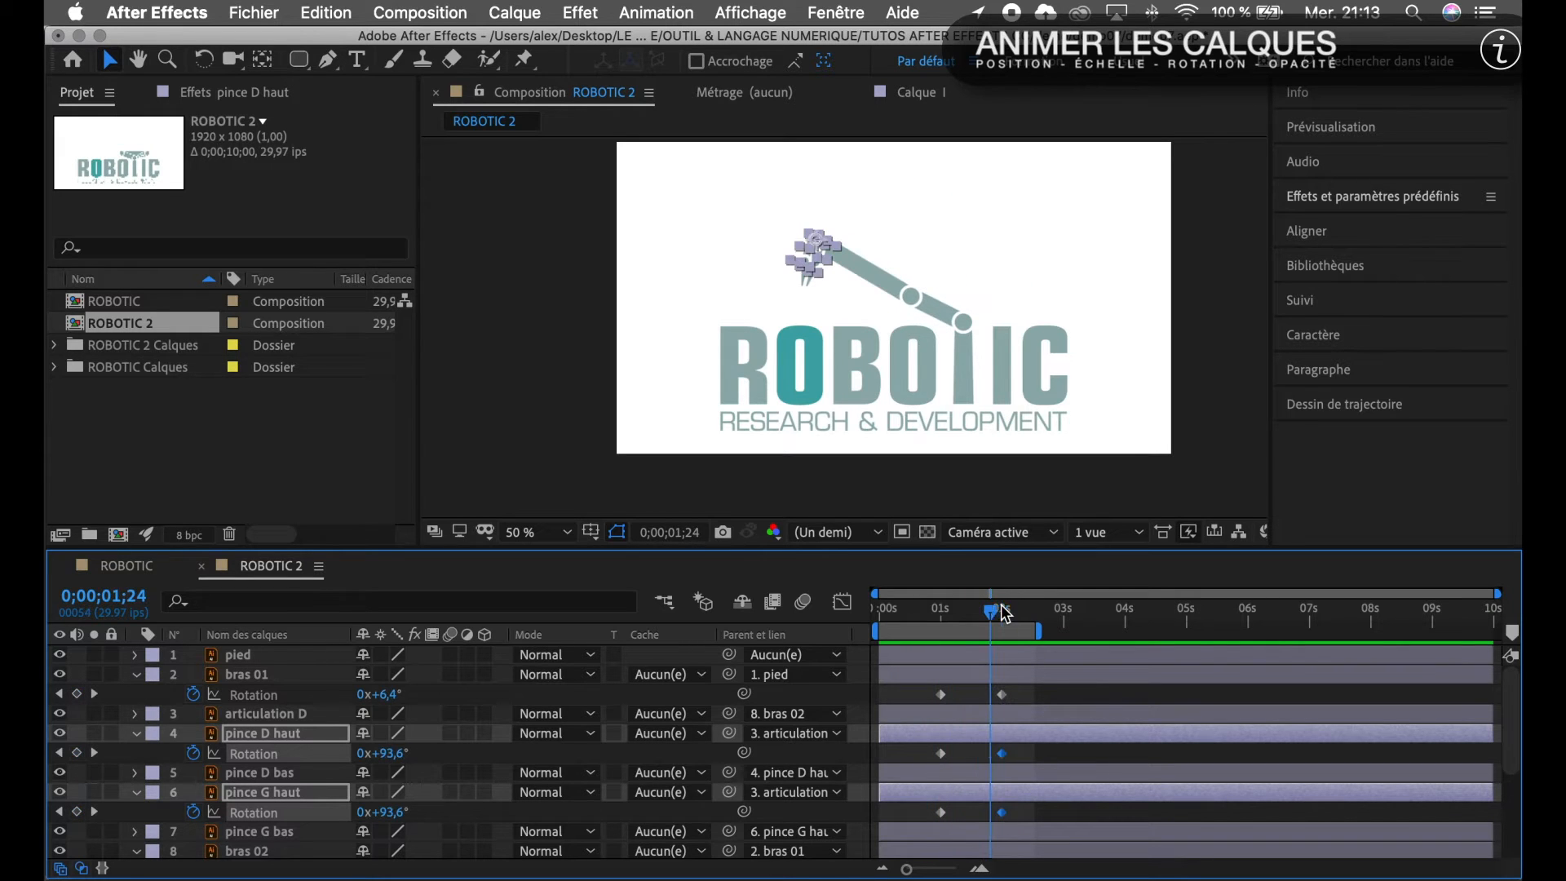
Spread the claw at 0;00;02;00 by setting Rotation to 70° for pince D haut and 168° for pince G haut.
drag(994, 618, 1005, 620)
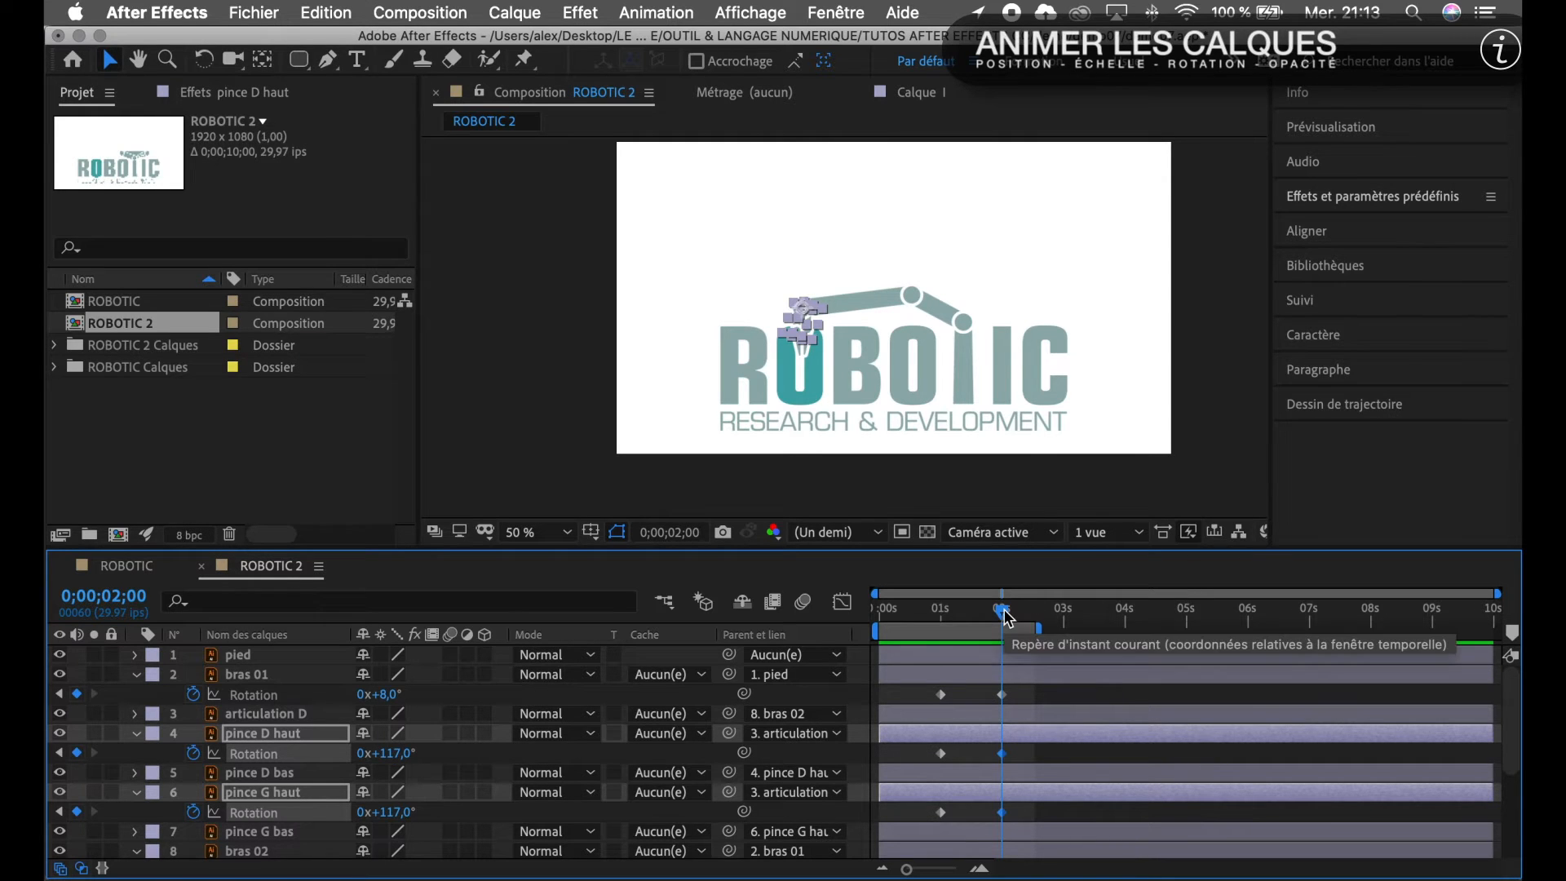
mouse_move(1005, 617)
mouse_down()
mouse_move(942, 618)
mouse_move(995, 624)
mouse_up()
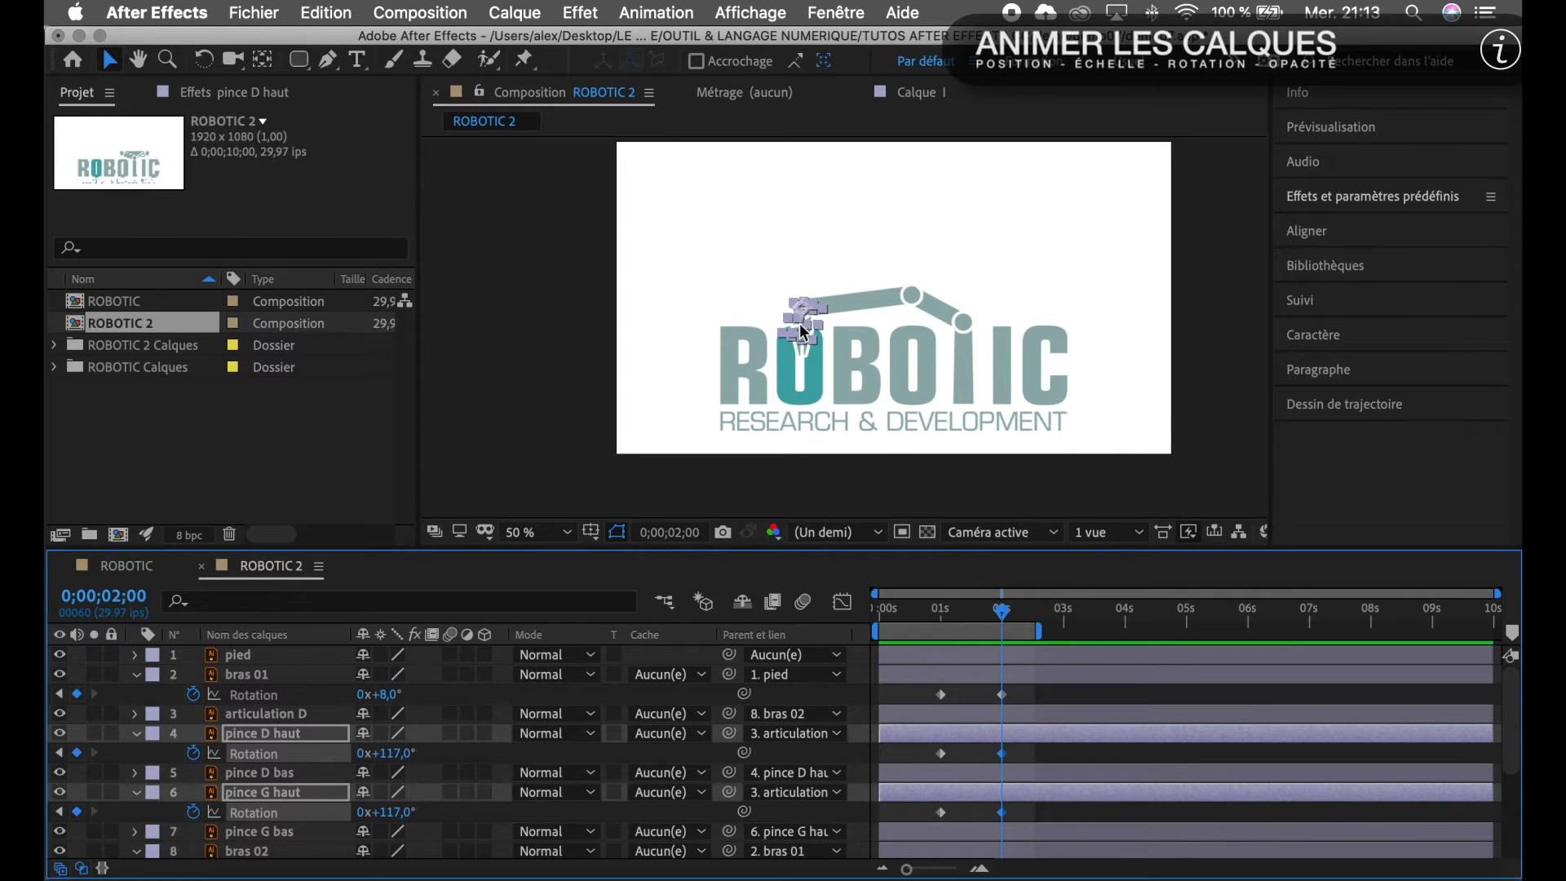
scroll(823, 333, up, 4)
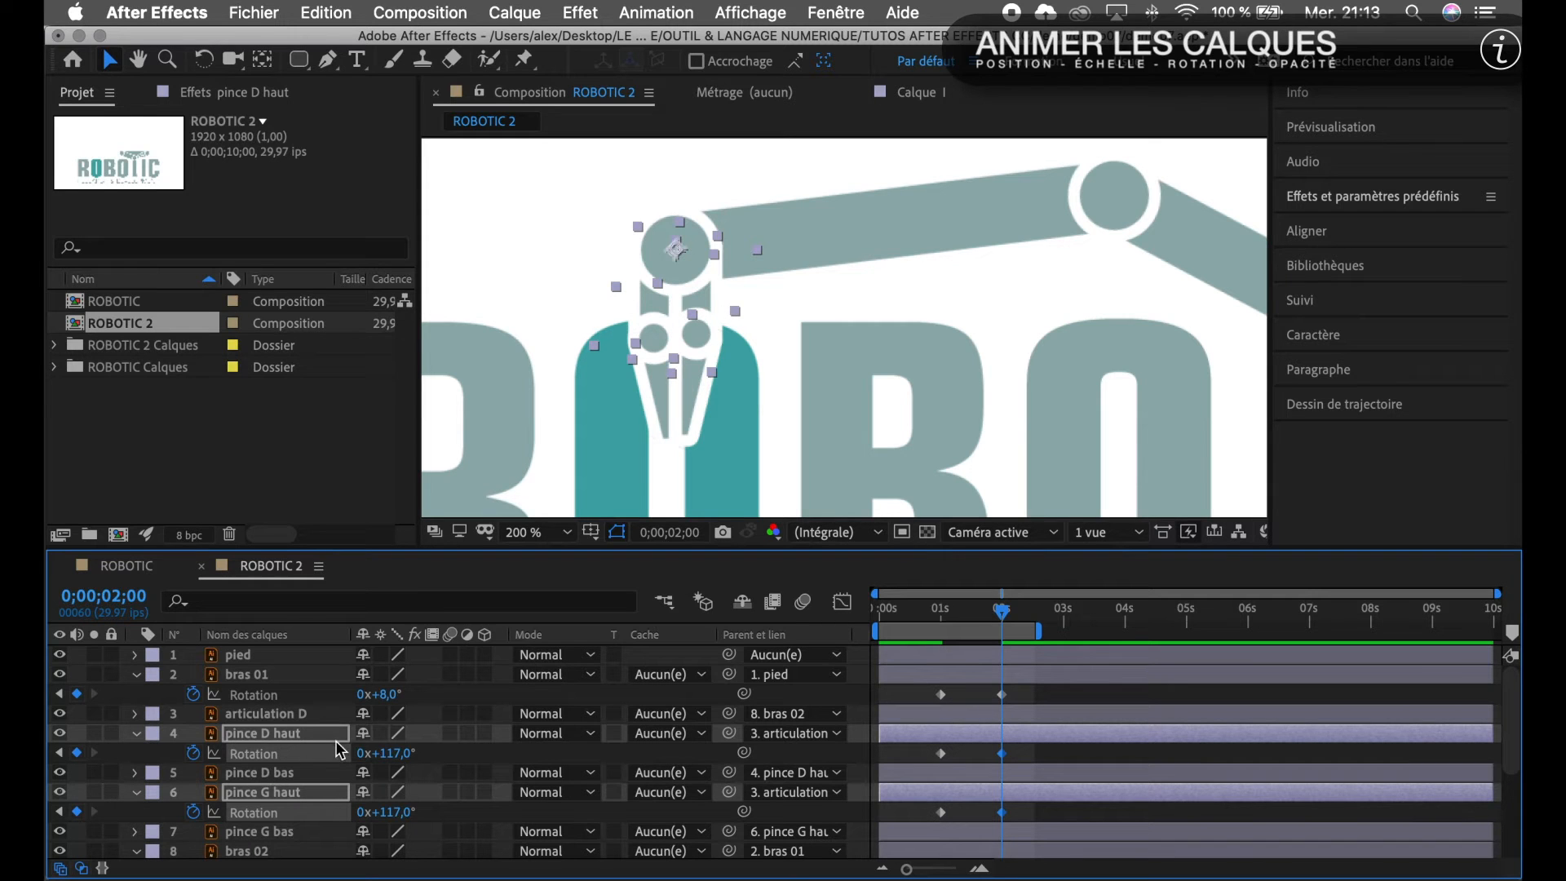
click(300, 738)
click(316, 674)
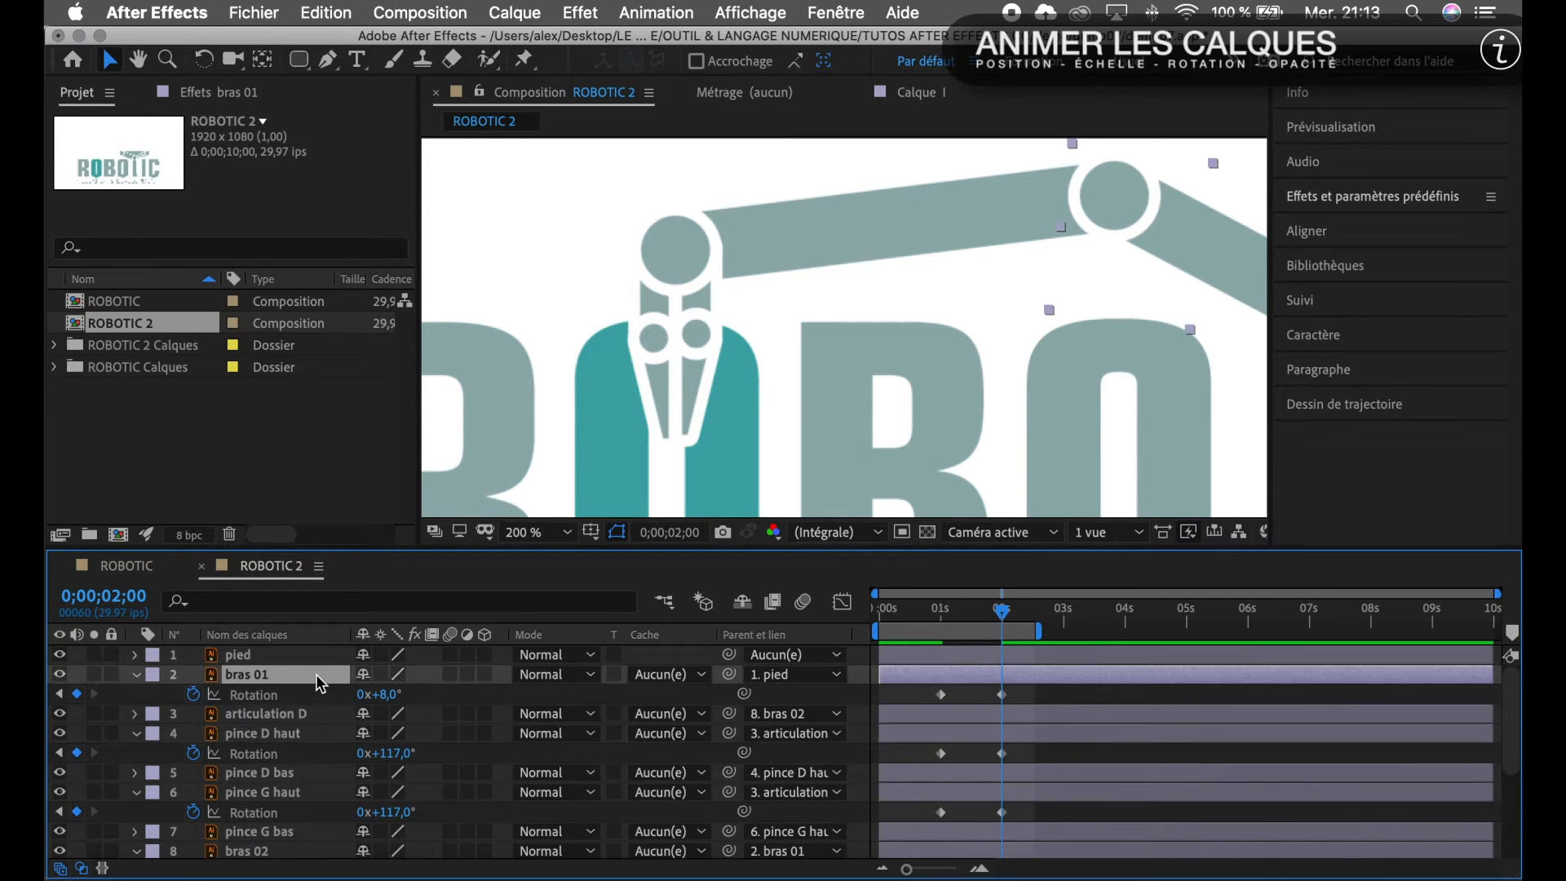
click(294, 737)
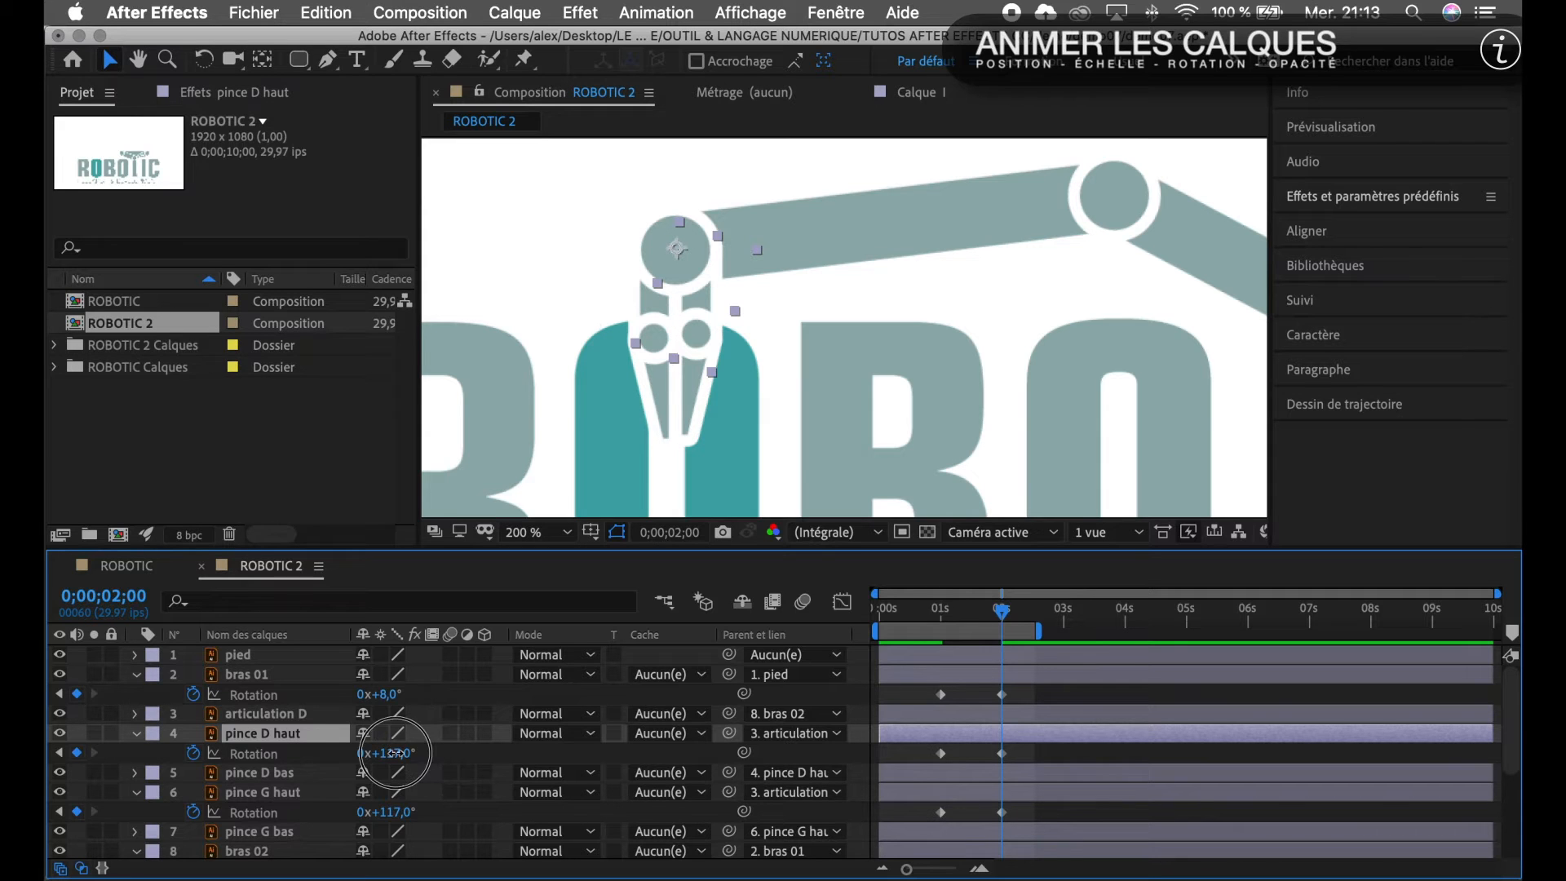
drag(397, 755, 340, 750)
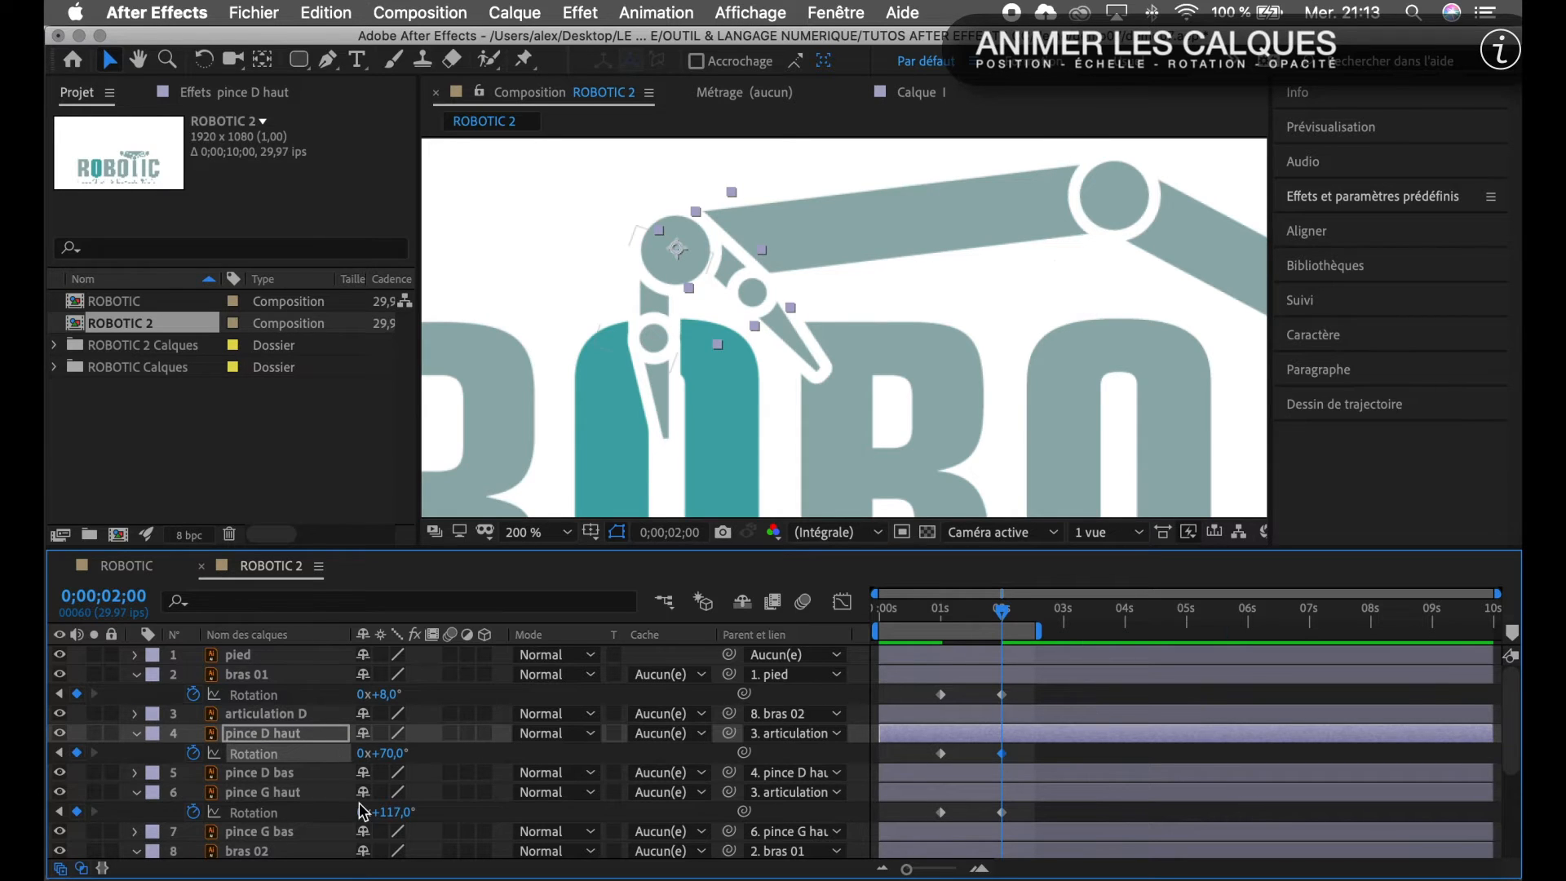
click(285, 794)
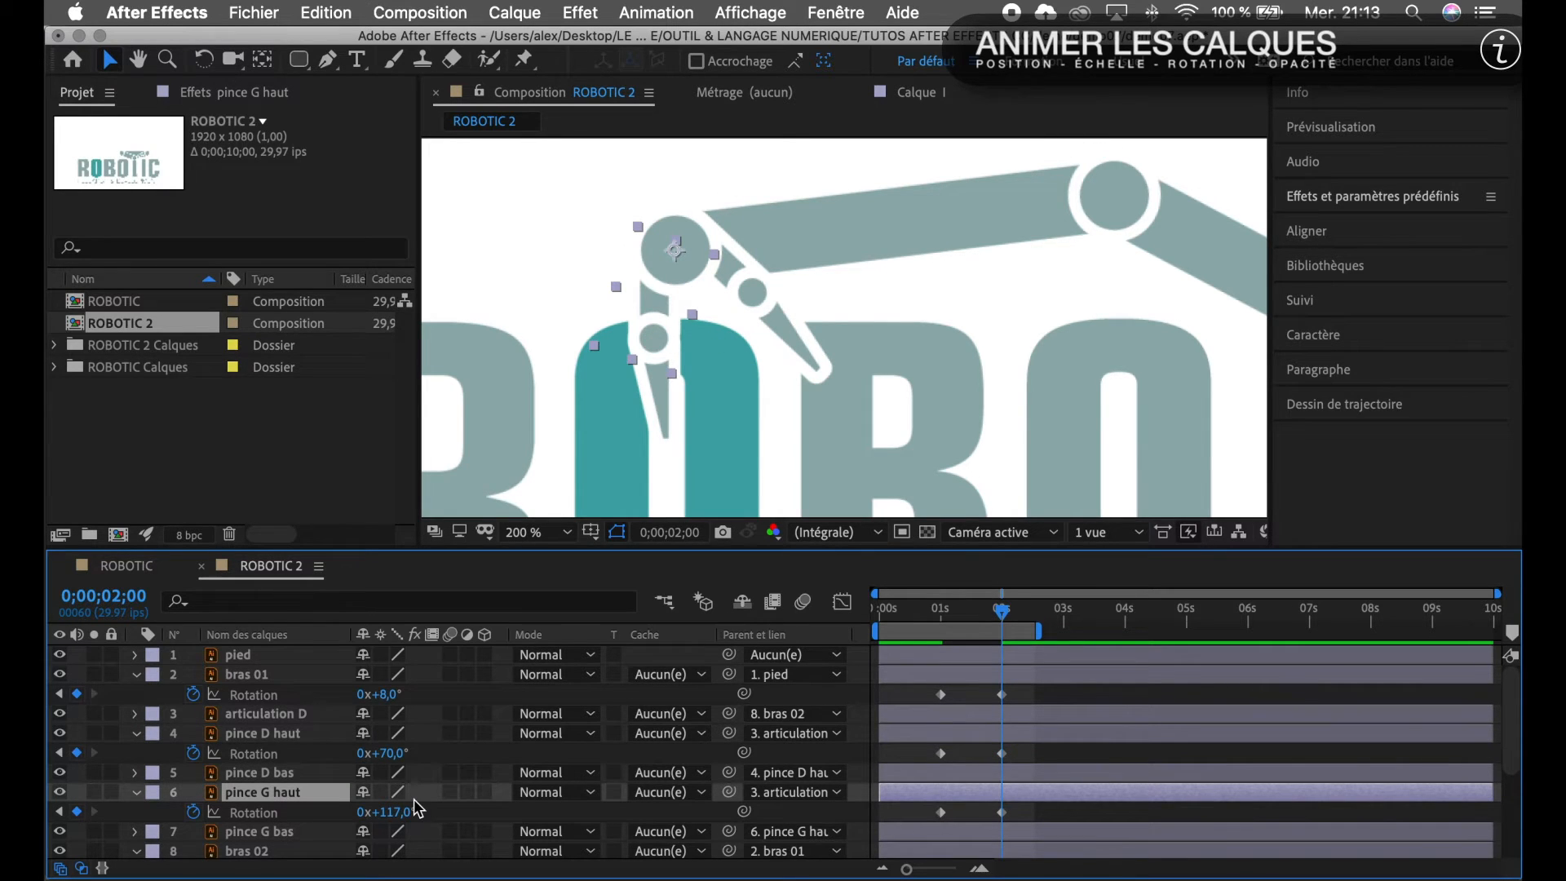
drag(391, 811, 476, 823)
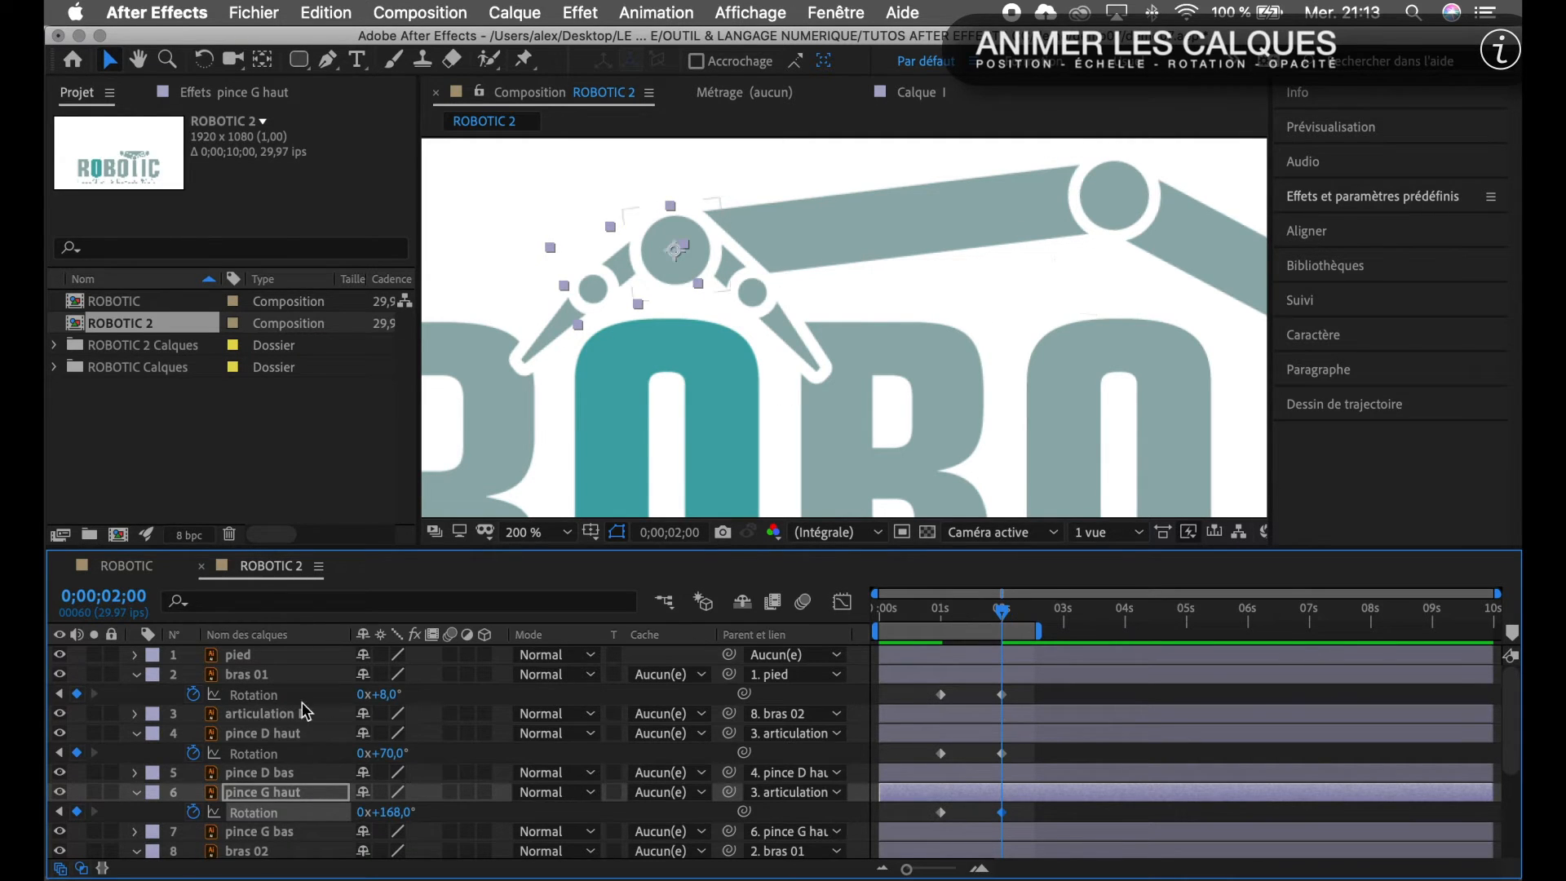
Lower the arm at 0;00;02;00 by setting Rotation to 6° for bras 01 and -194° for bras 02.
click(387, 696)
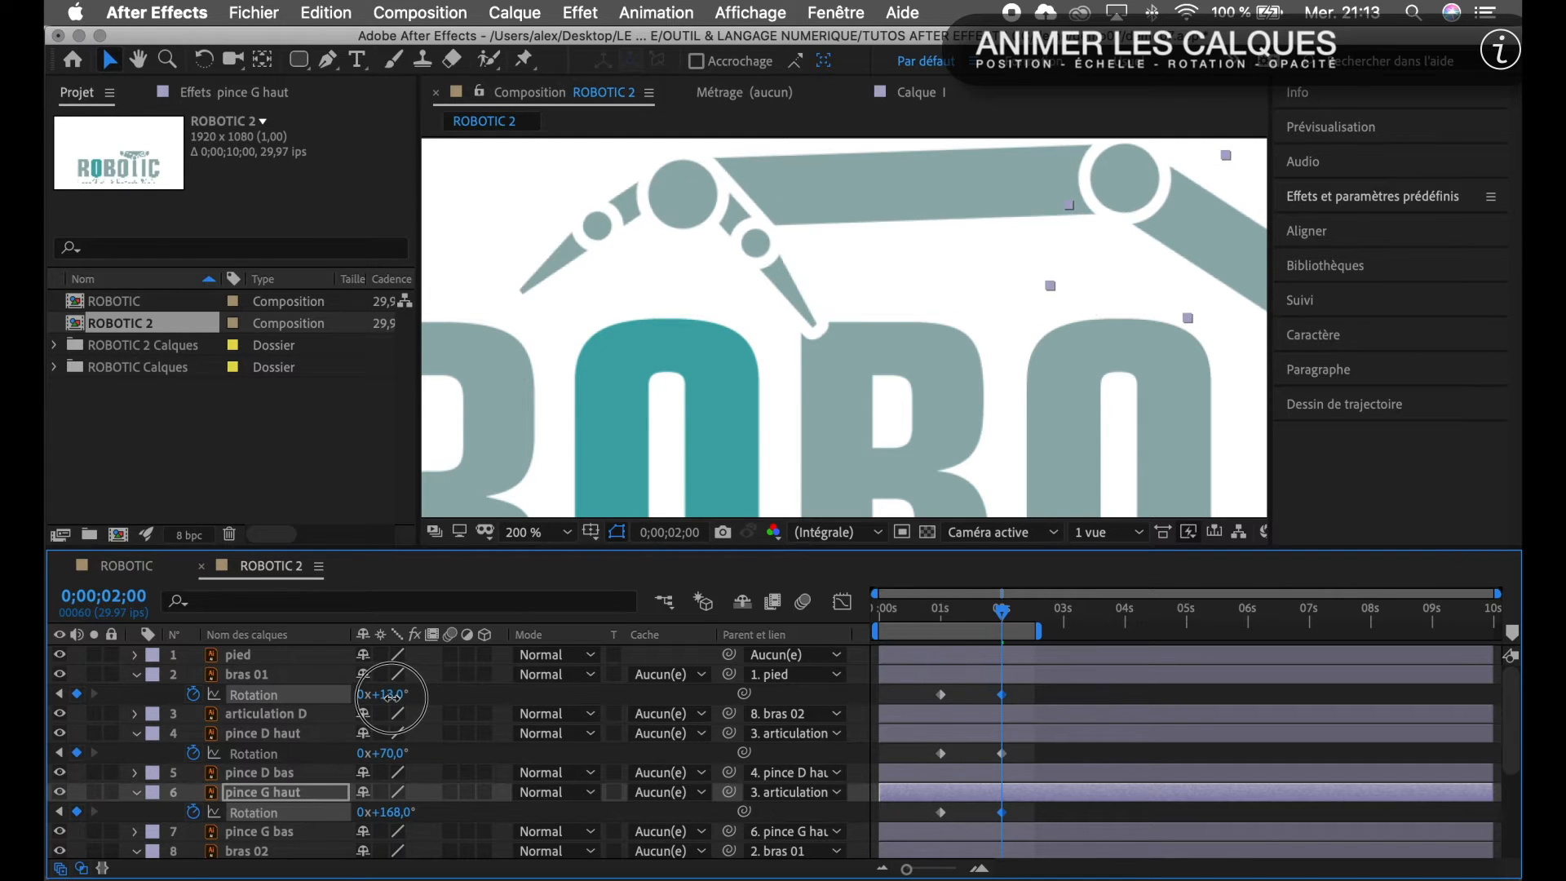
drag(387, 695, 383, 696)
scroll(397, 774, down, 4)
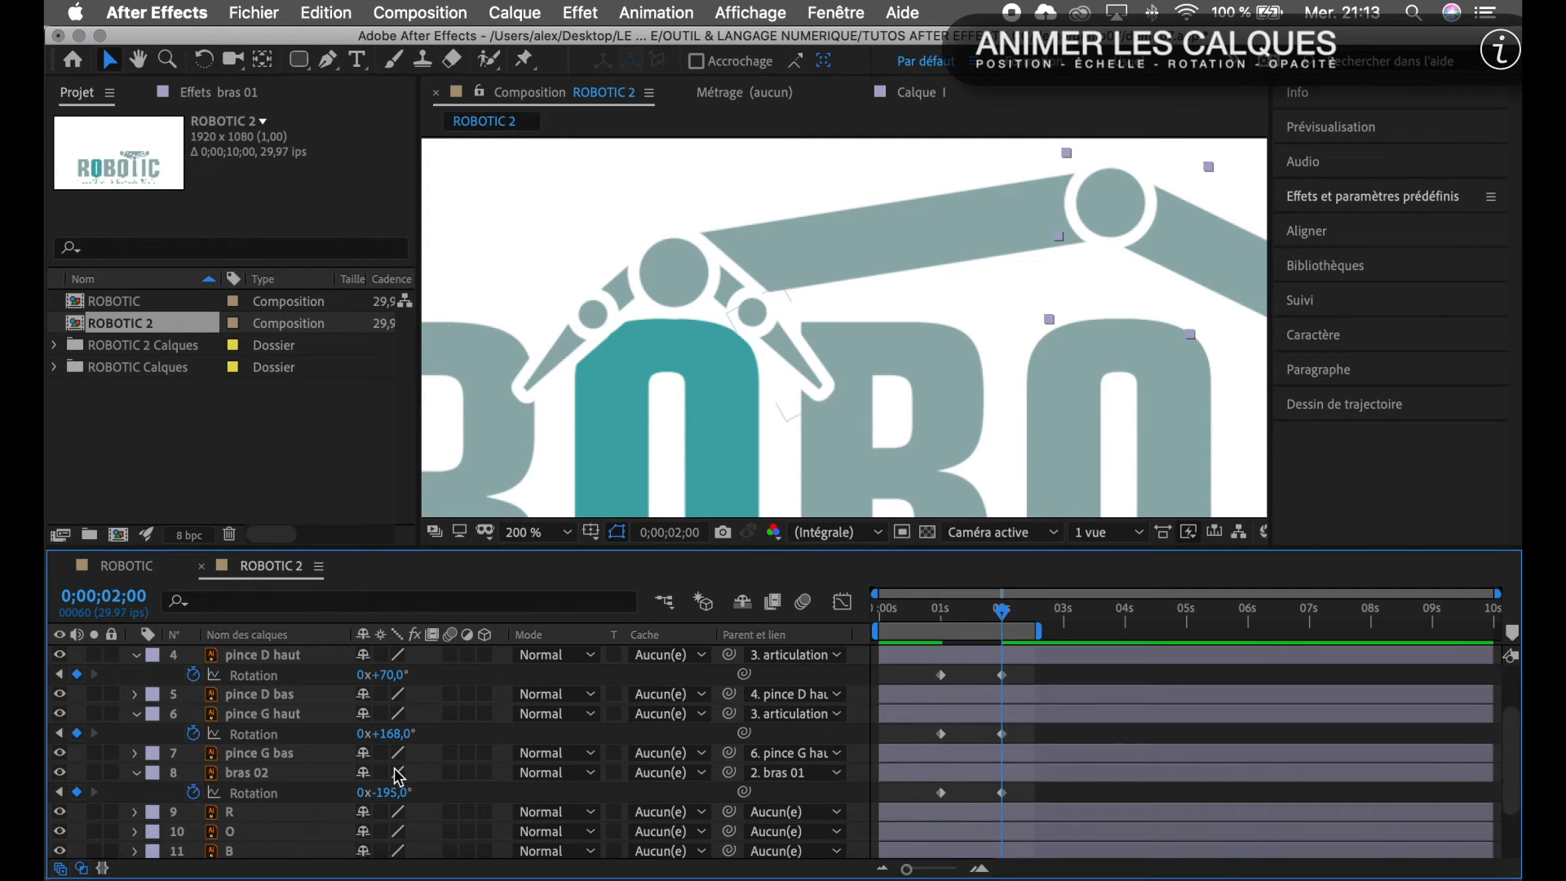
drag(394, 793, 400, 794)
click(393, 793)
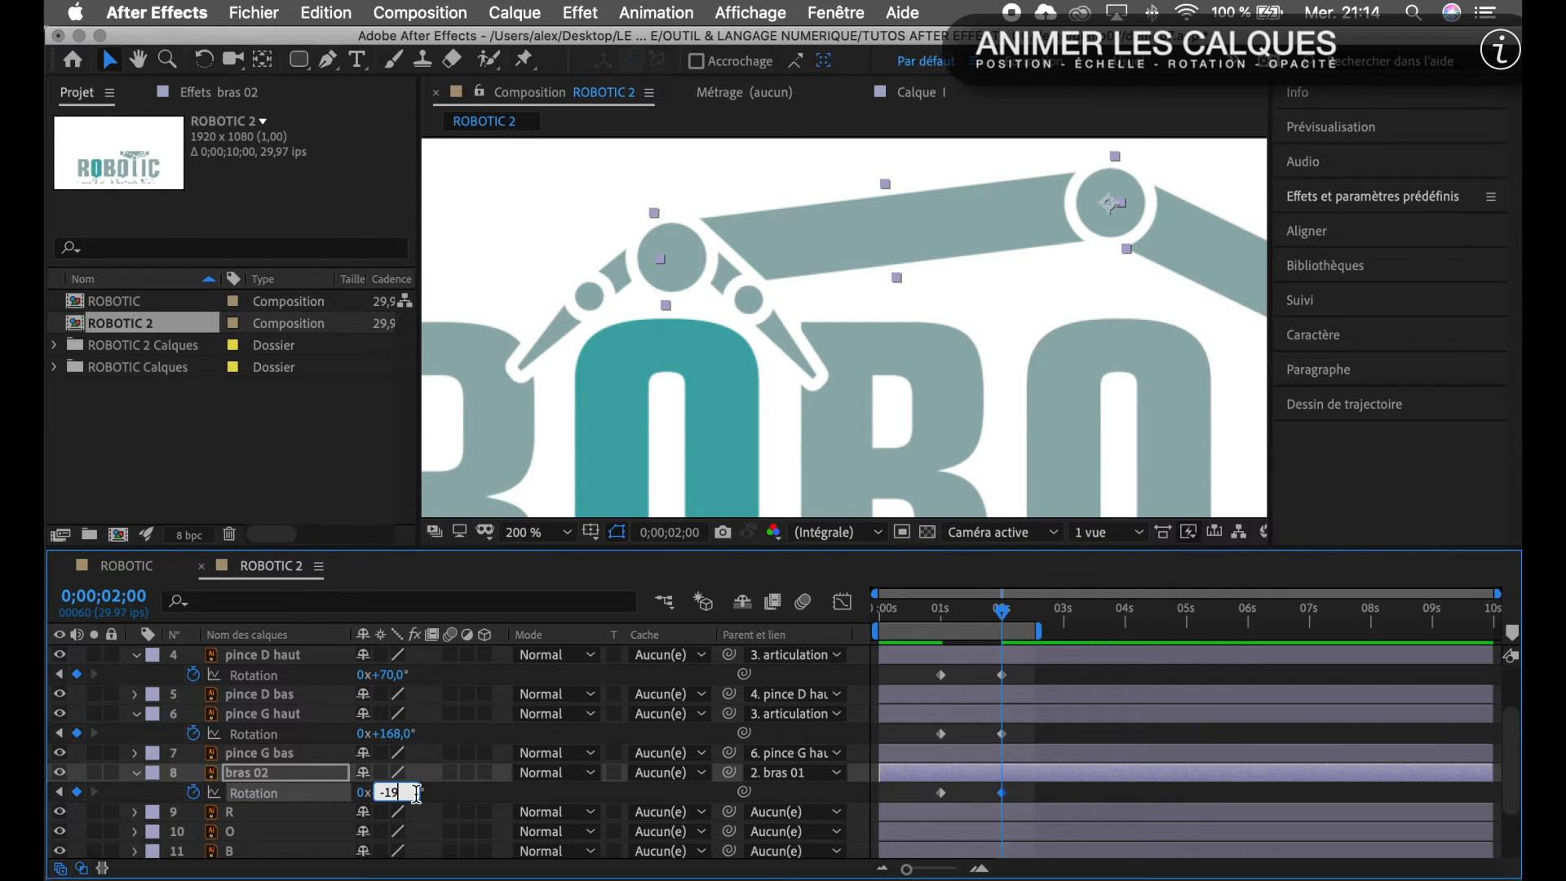
text(-192)
key(Tab)
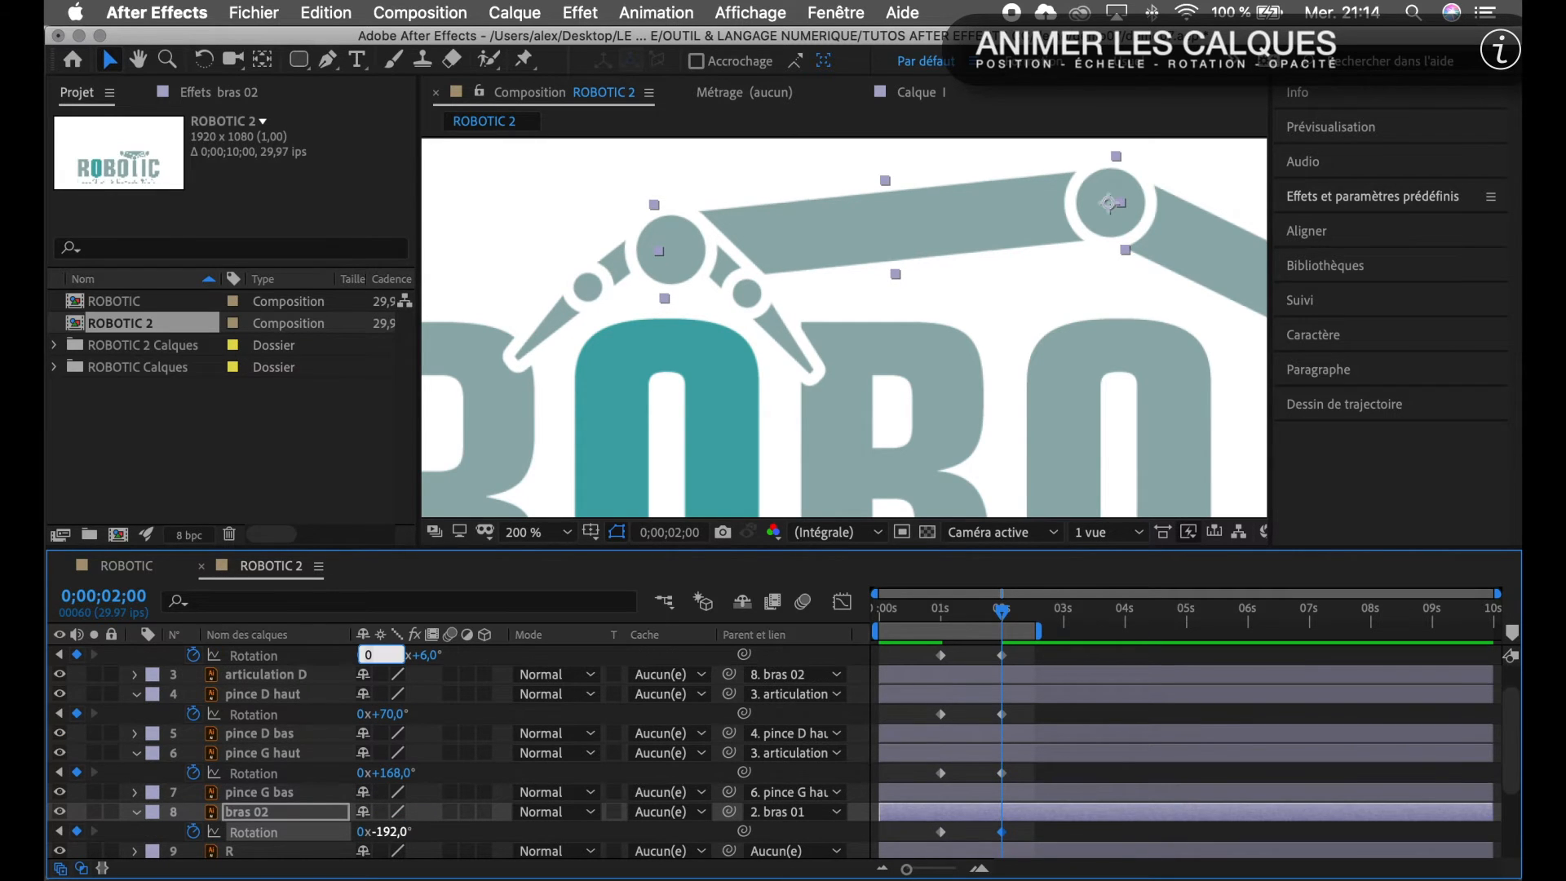
click(400, 832)
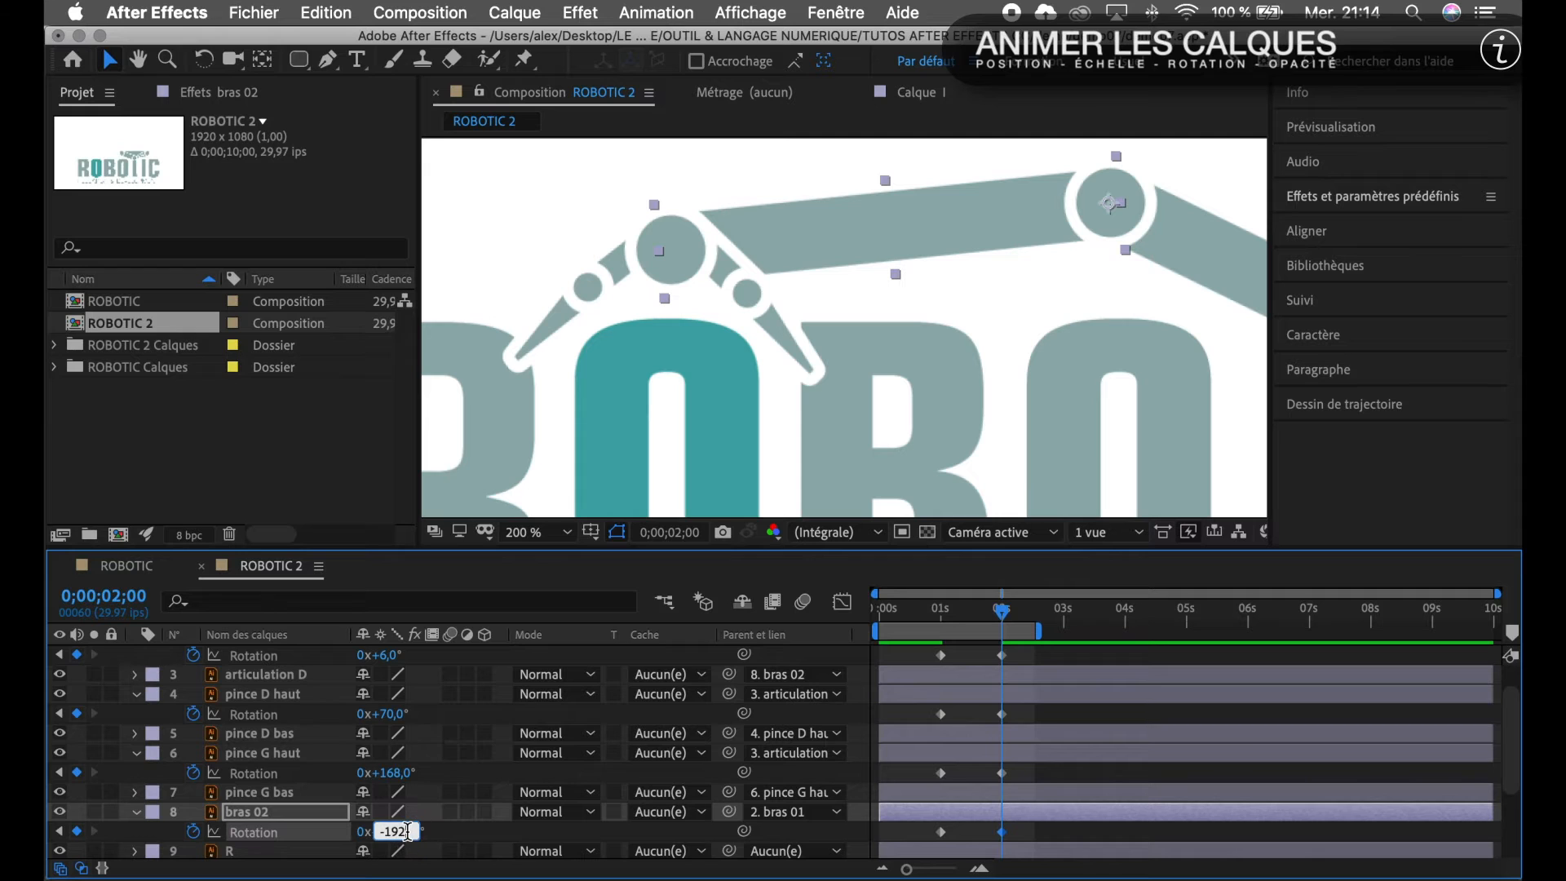
text(-194)
key(Tab)
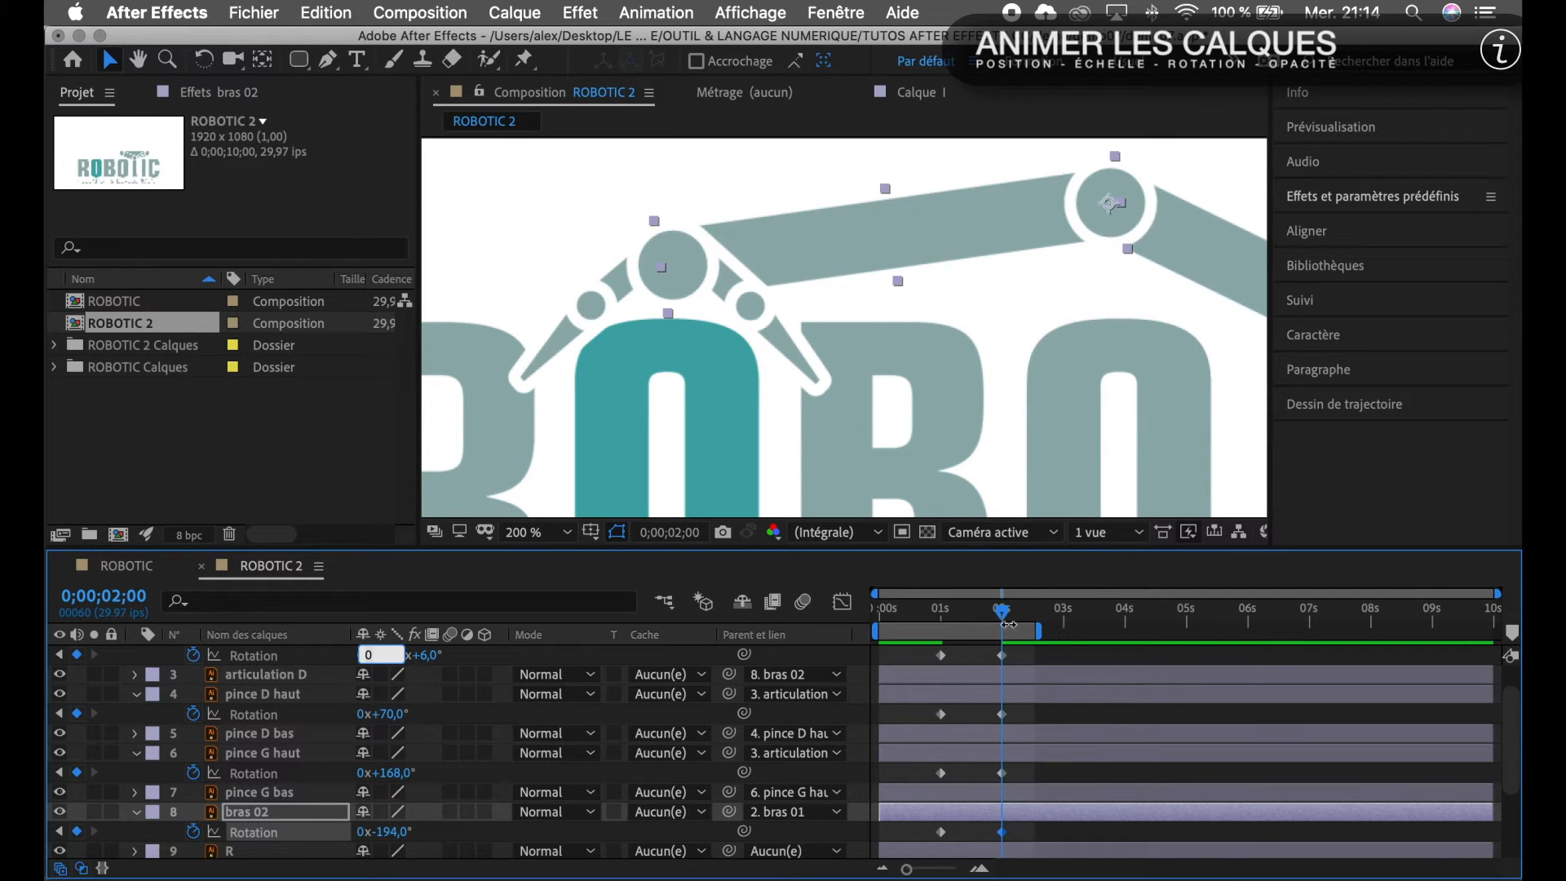
Preview the arm movement with the opened claw from a full view of the composition.
drag(1006, 621, 994, 621)
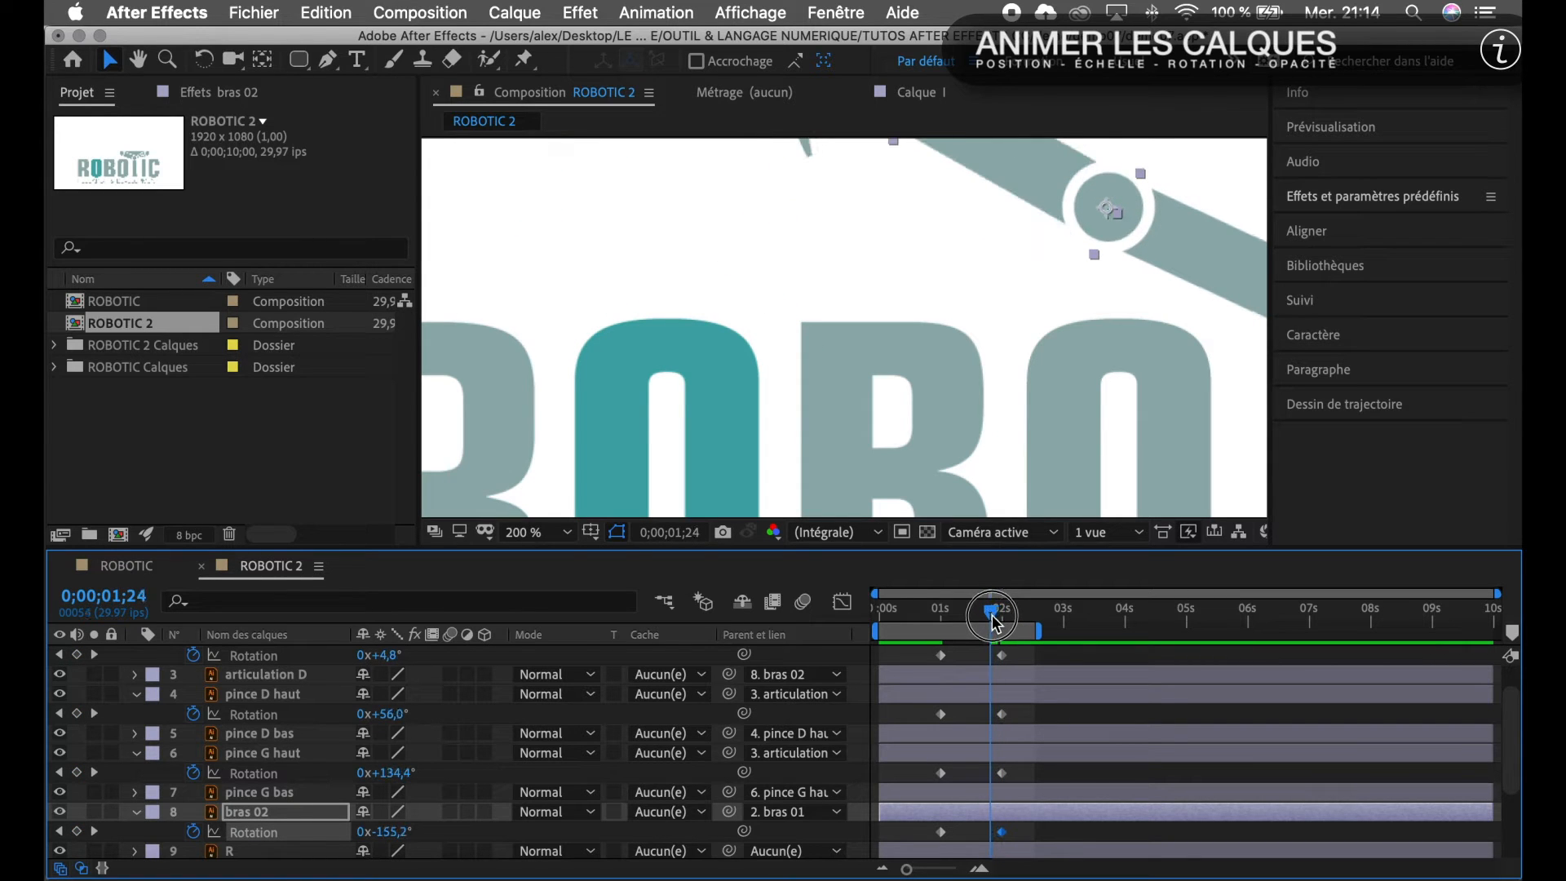
key(comma)
key(comma)
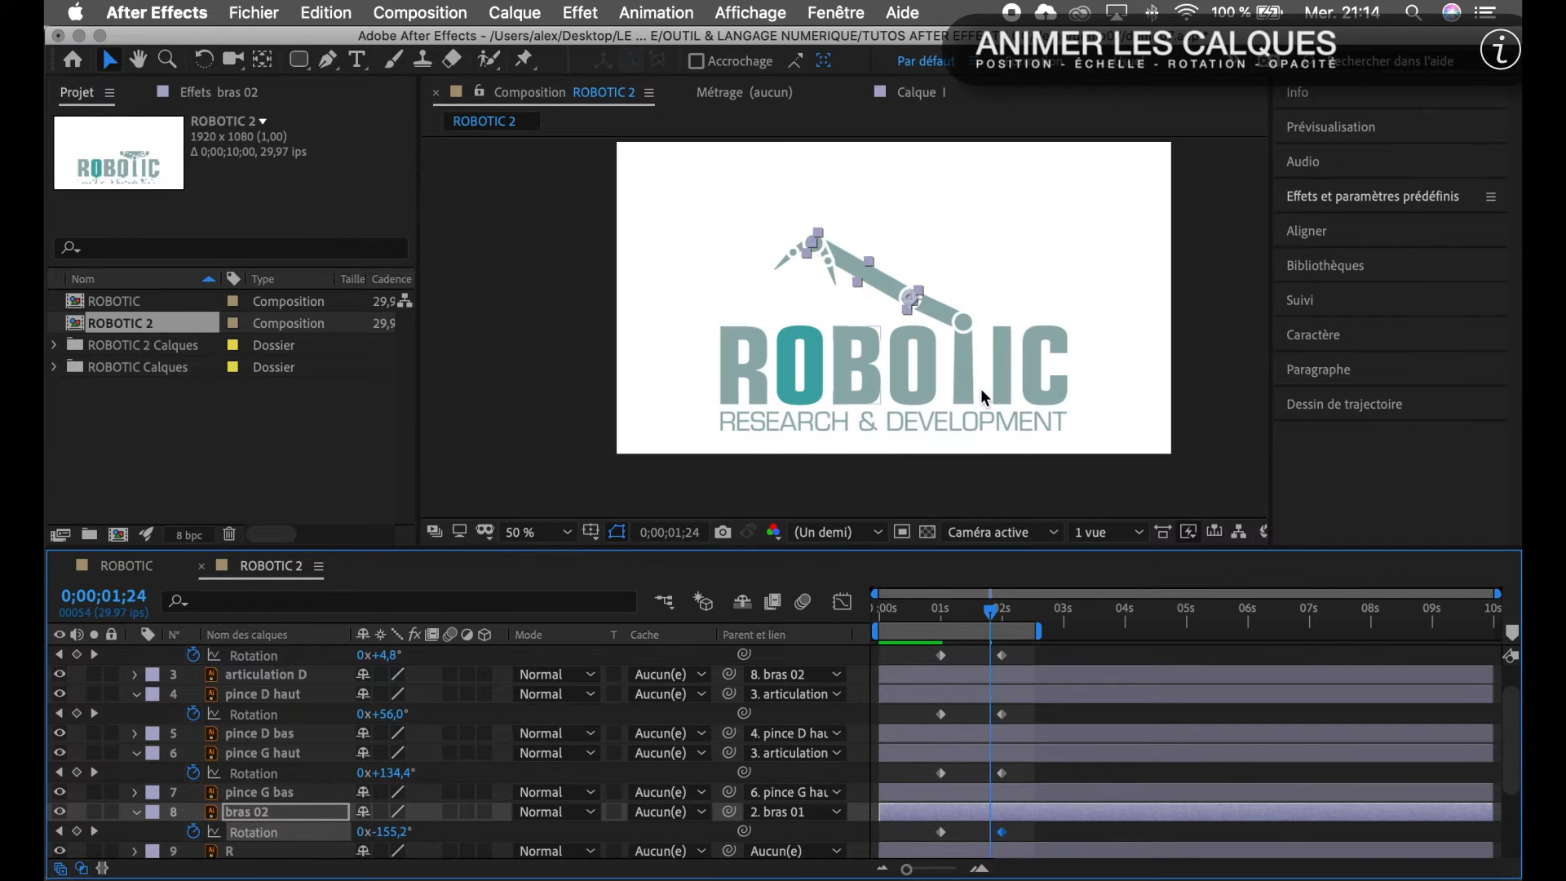
key(space)
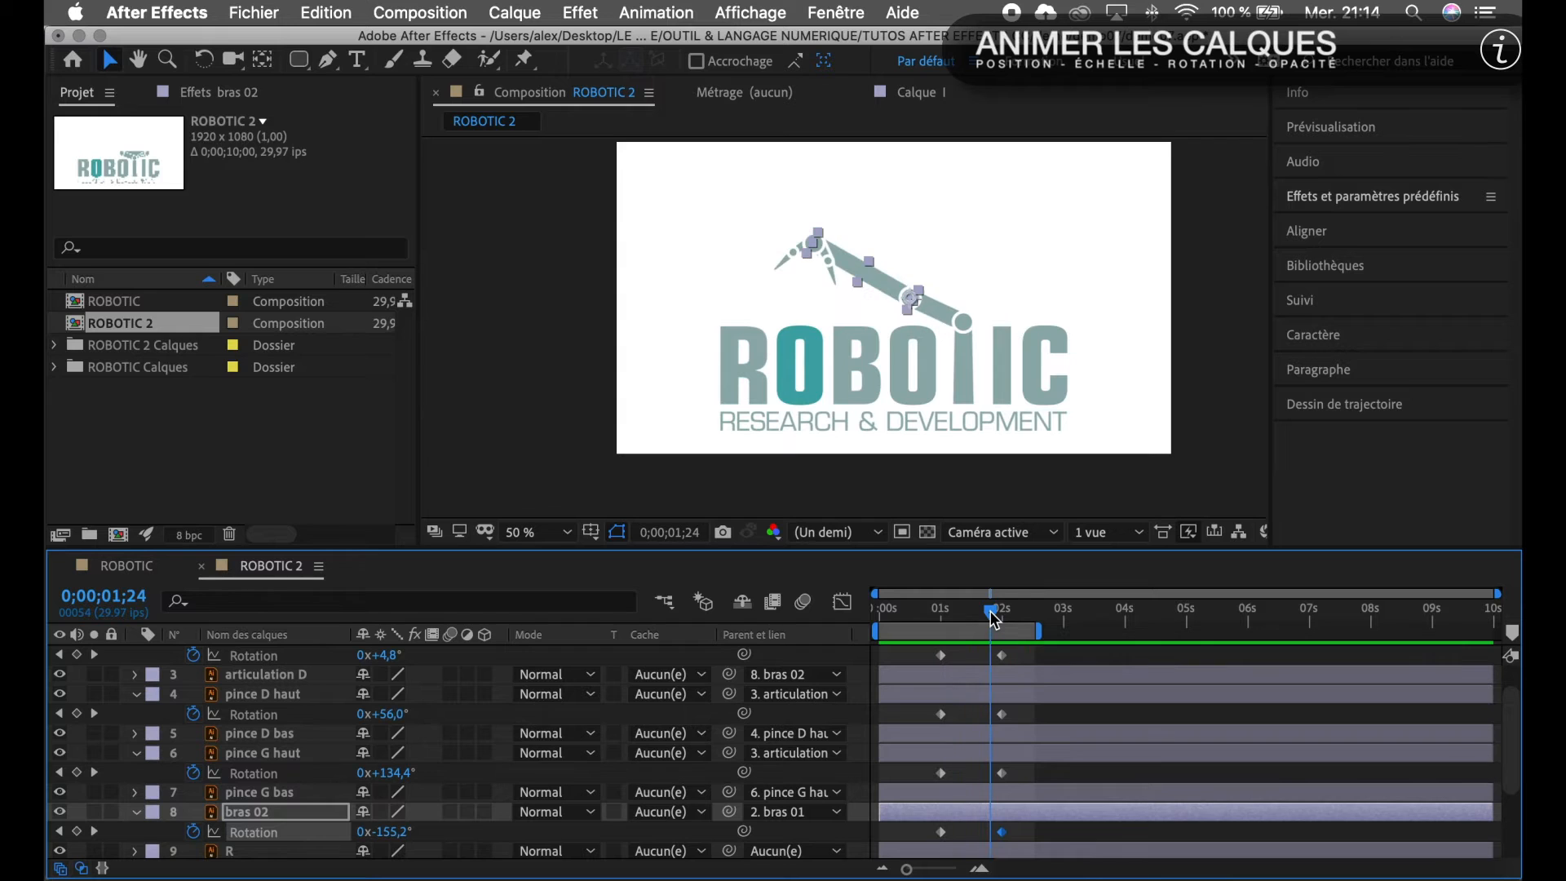
Add Rotation keyframes to the pince D bas and pince G bas layers together at 0;00;02;00.
drag(990, 610, 1004, 622)
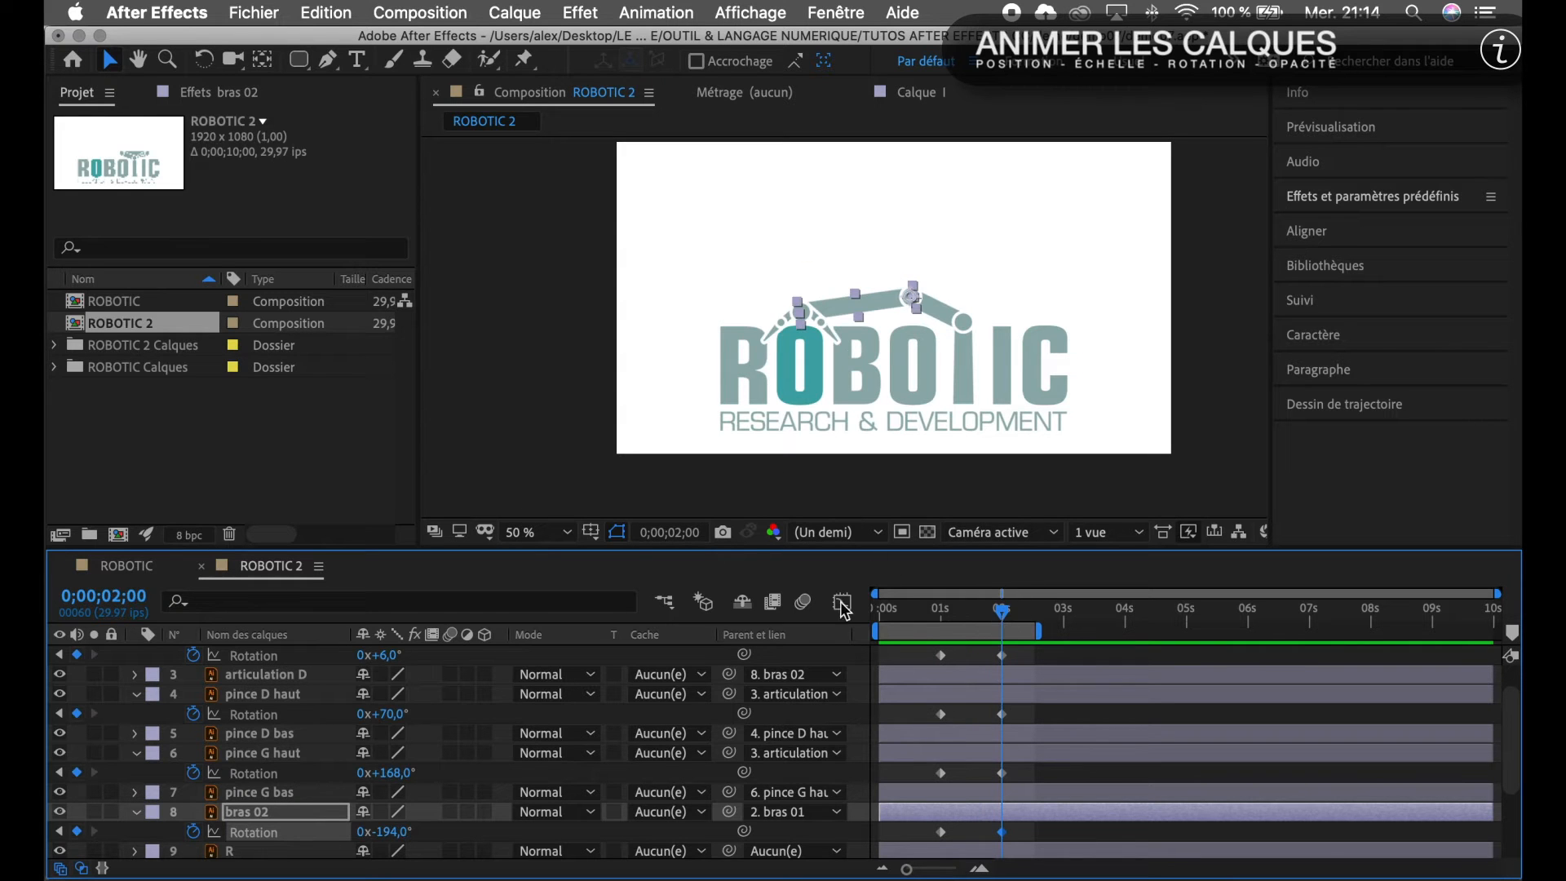
click(305, 735)
super+click(299, 792)
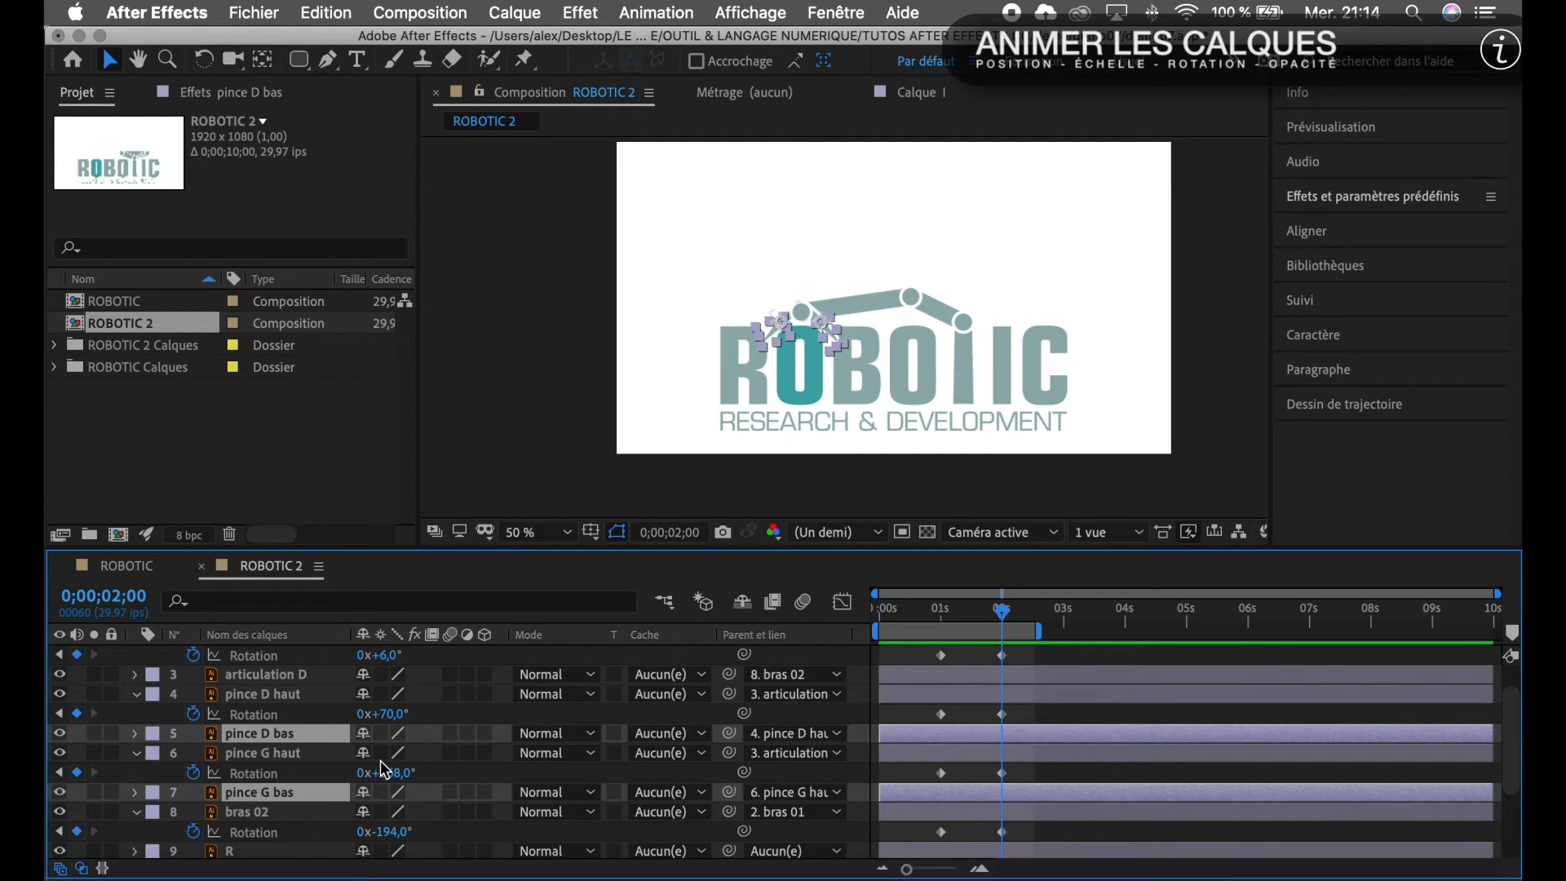
key(r)
click(194, 752)
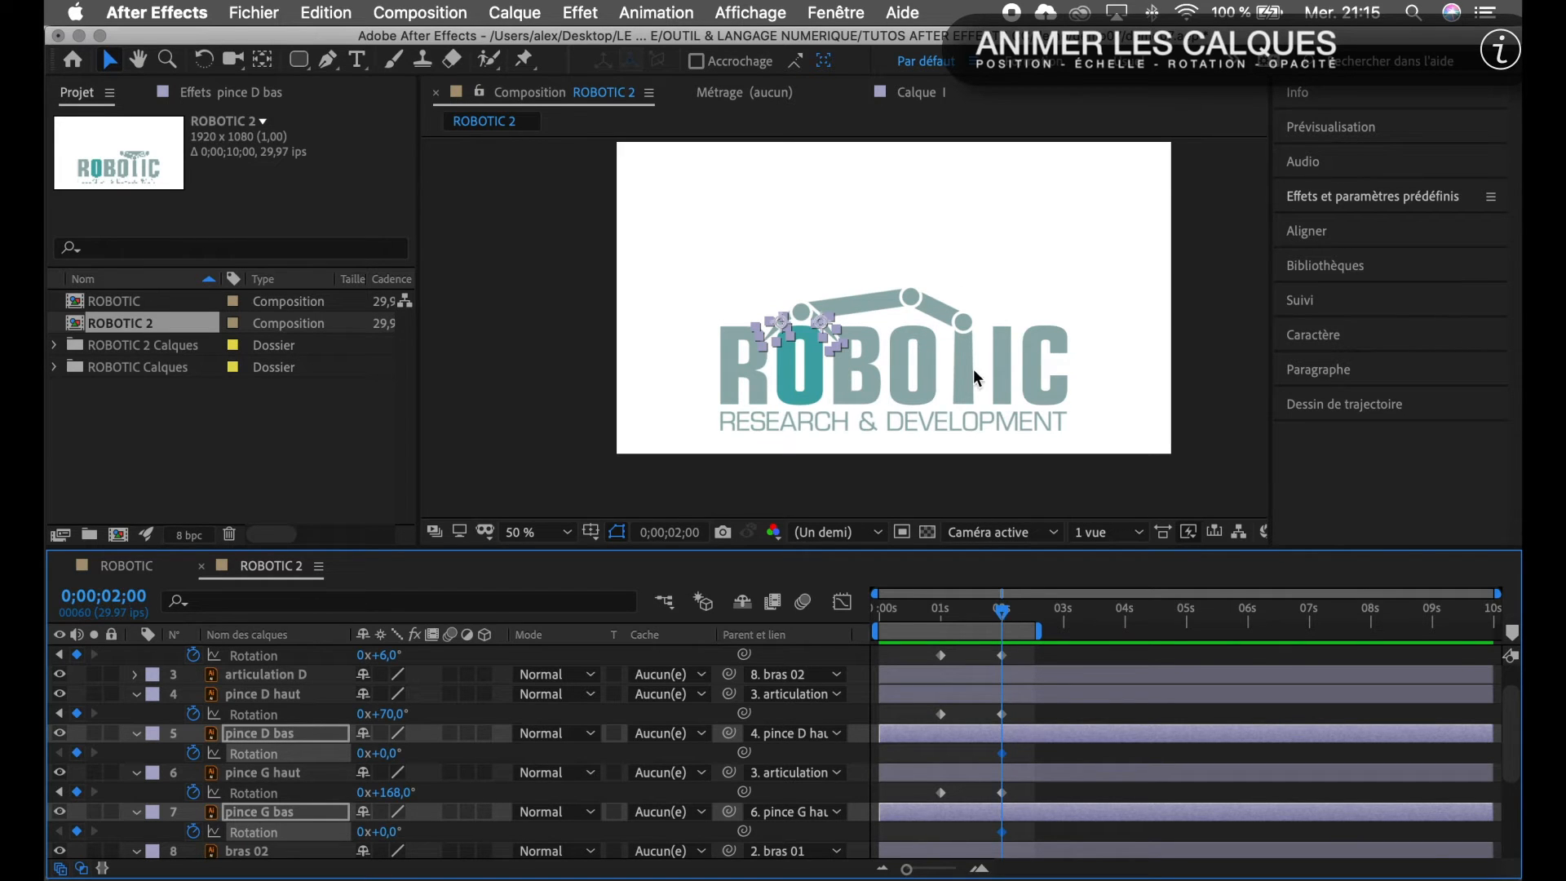
Fold the claw tips around the teal O by setting Rotation to 25° for pince D bas and -22° for pince G bas.
scroll(805, 359, up, 4)
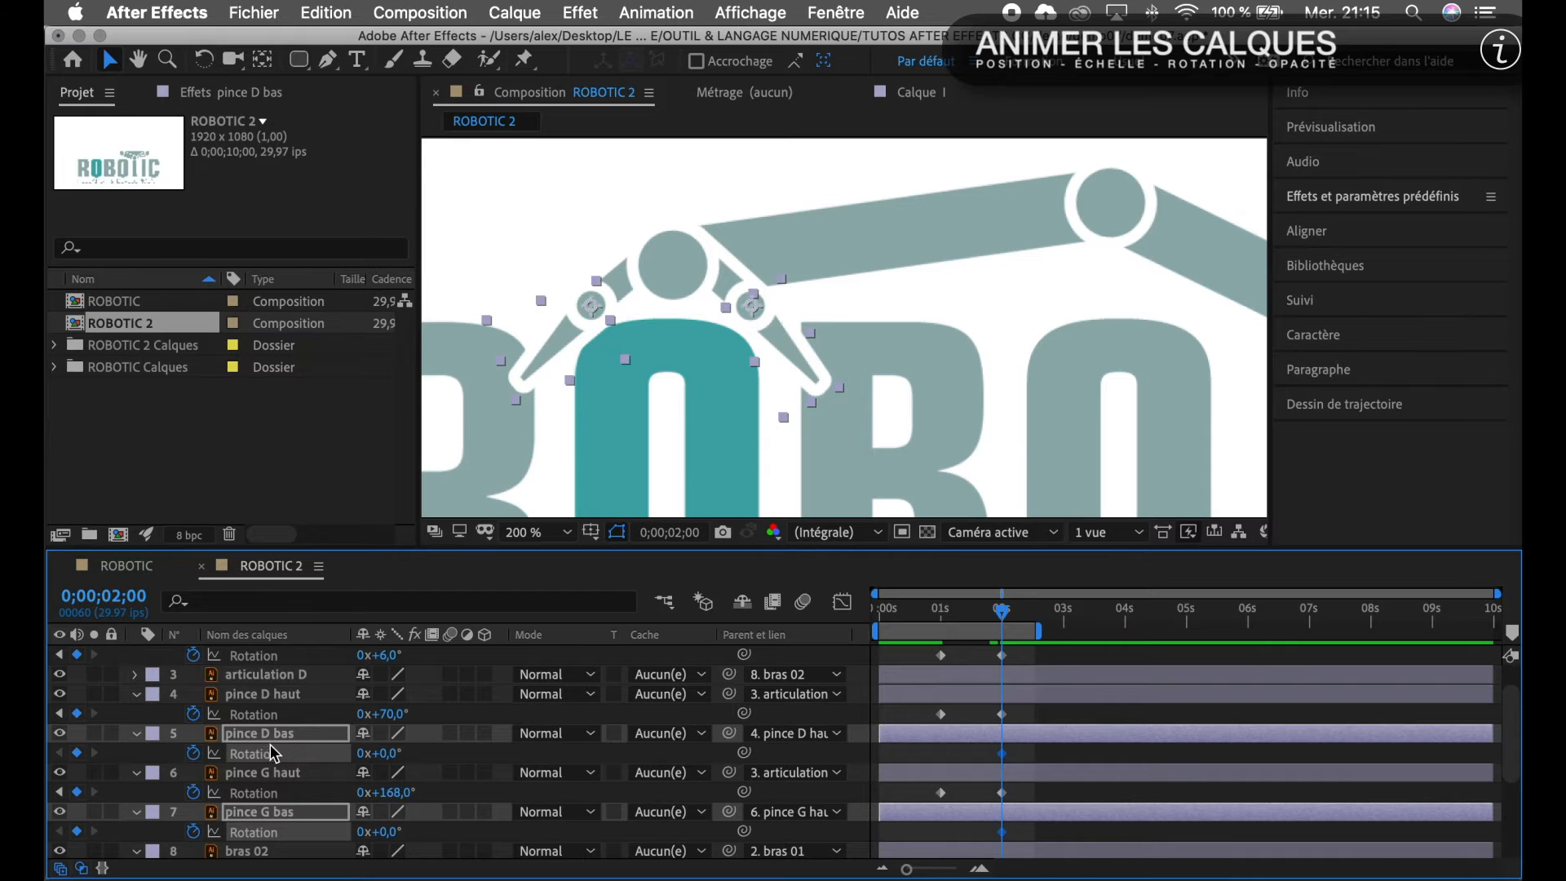
click(304, 717)
click(290, 737)
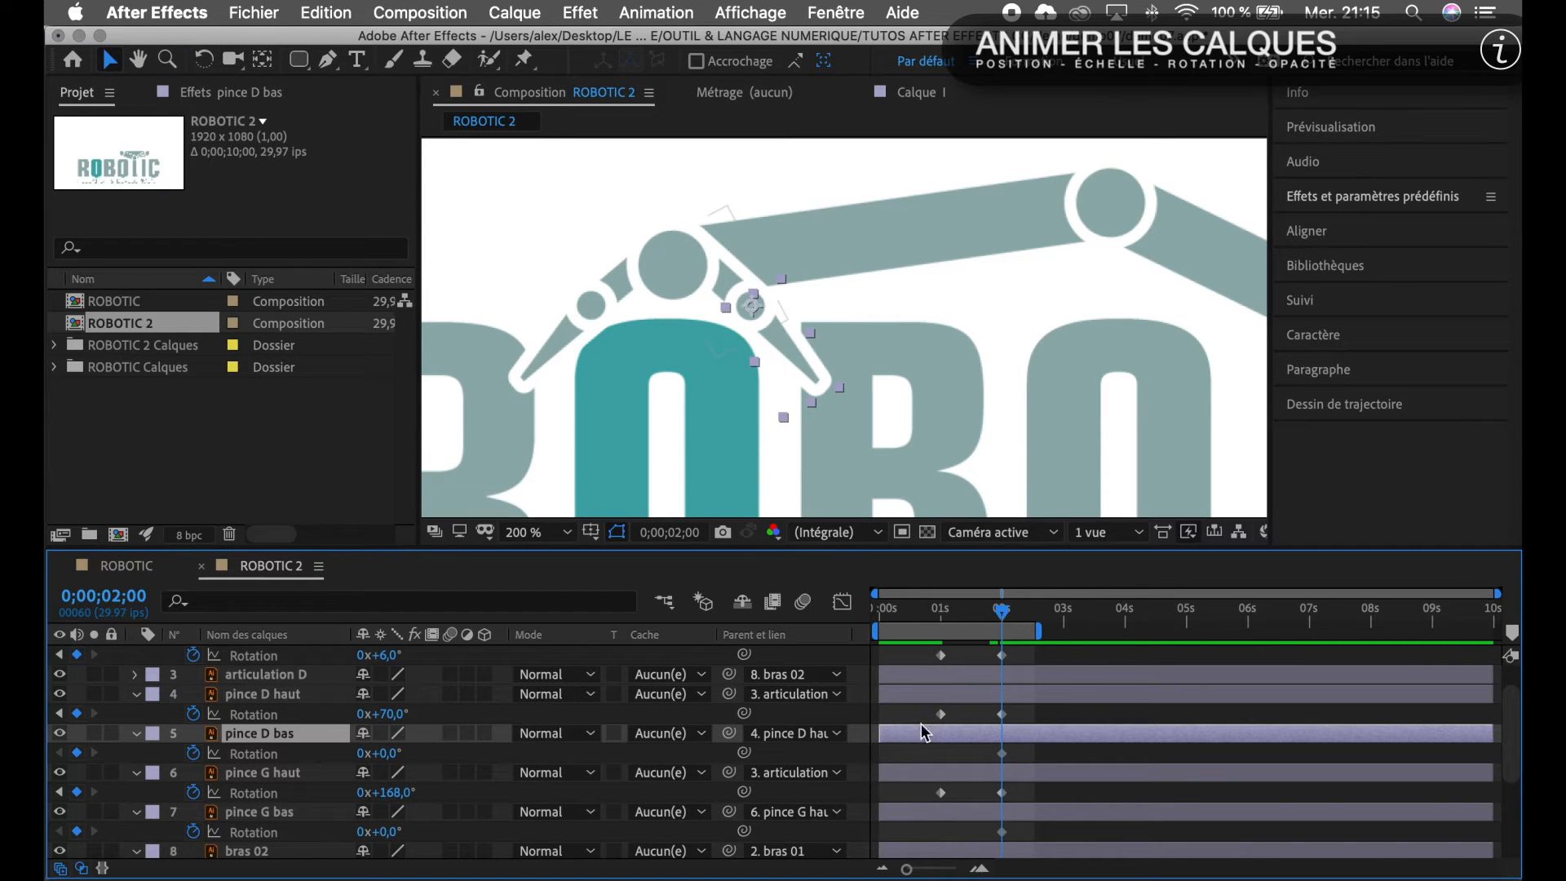
drag(390, 761, 439, 775)
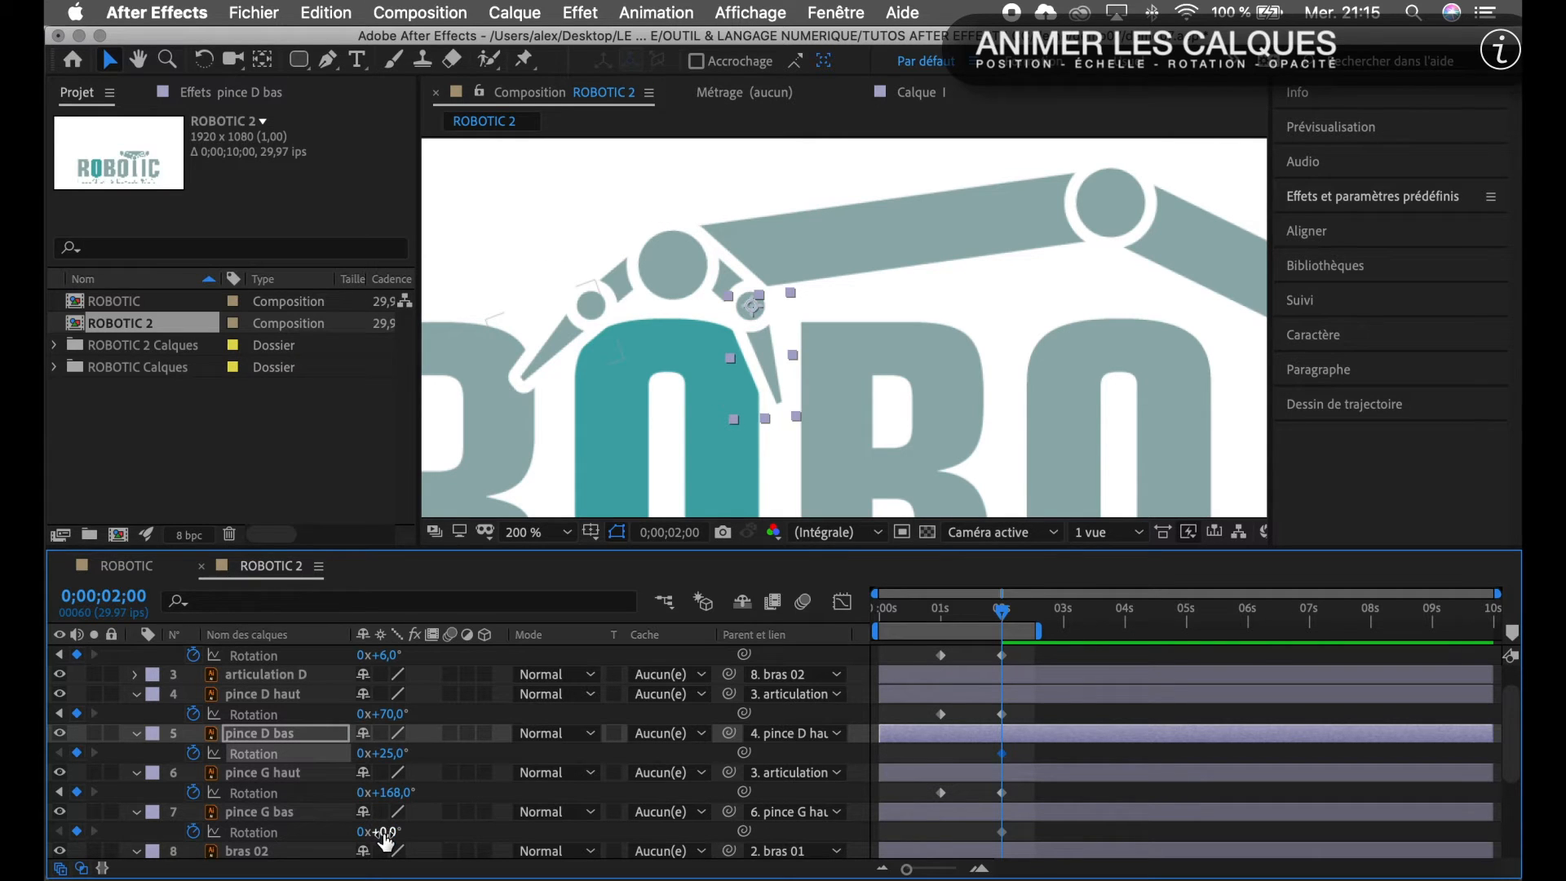
drag(386, 840, 359, 833)
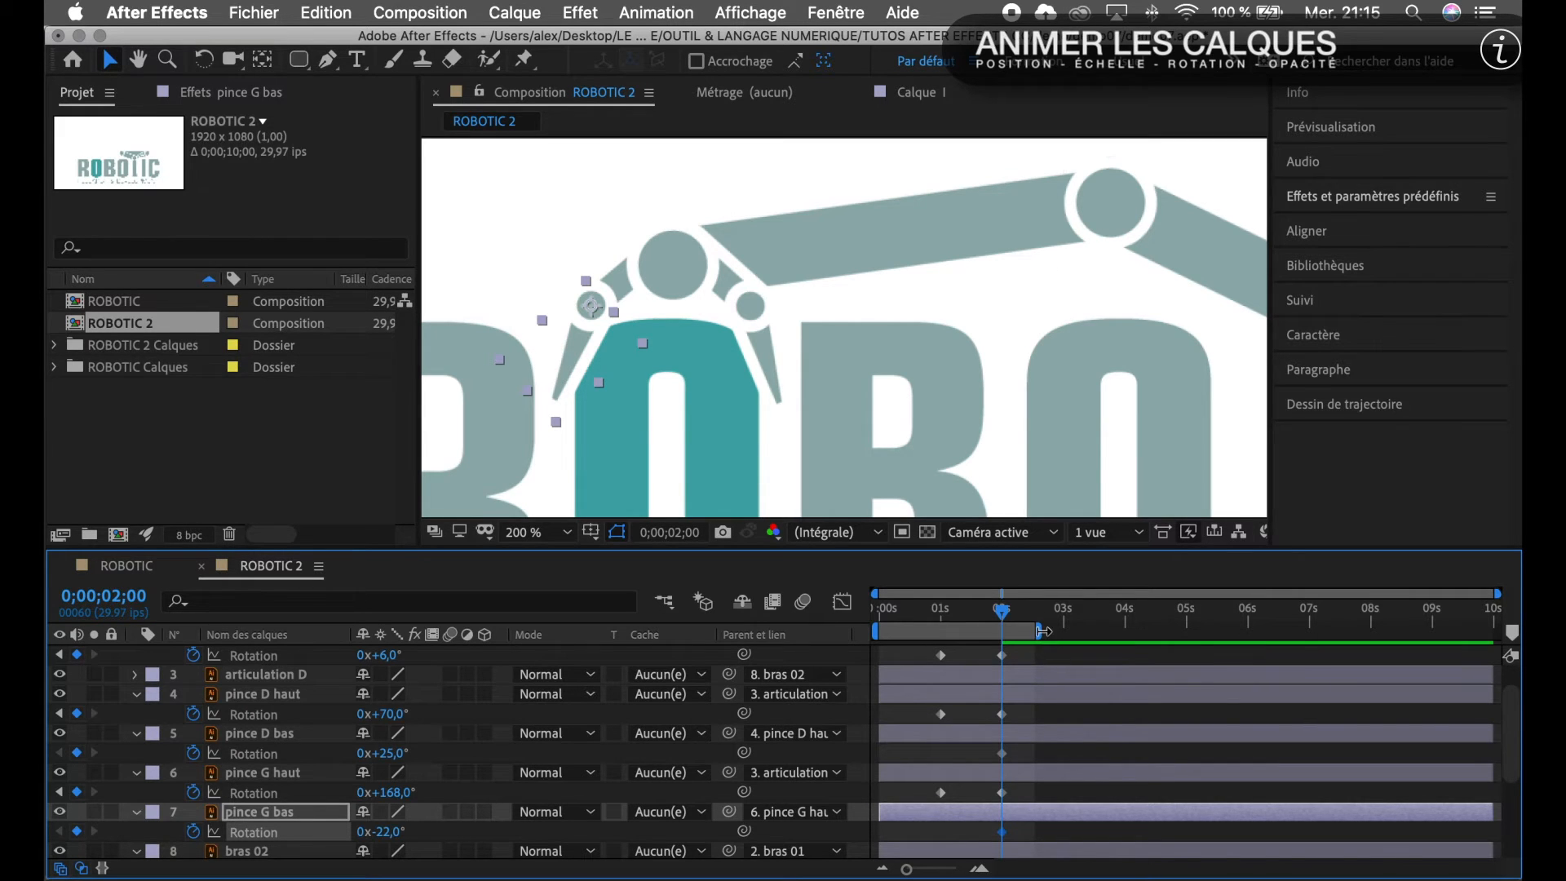
Extend the work area to end at about 4.5 seconds.
drag(1038, 630, 1157, 644)
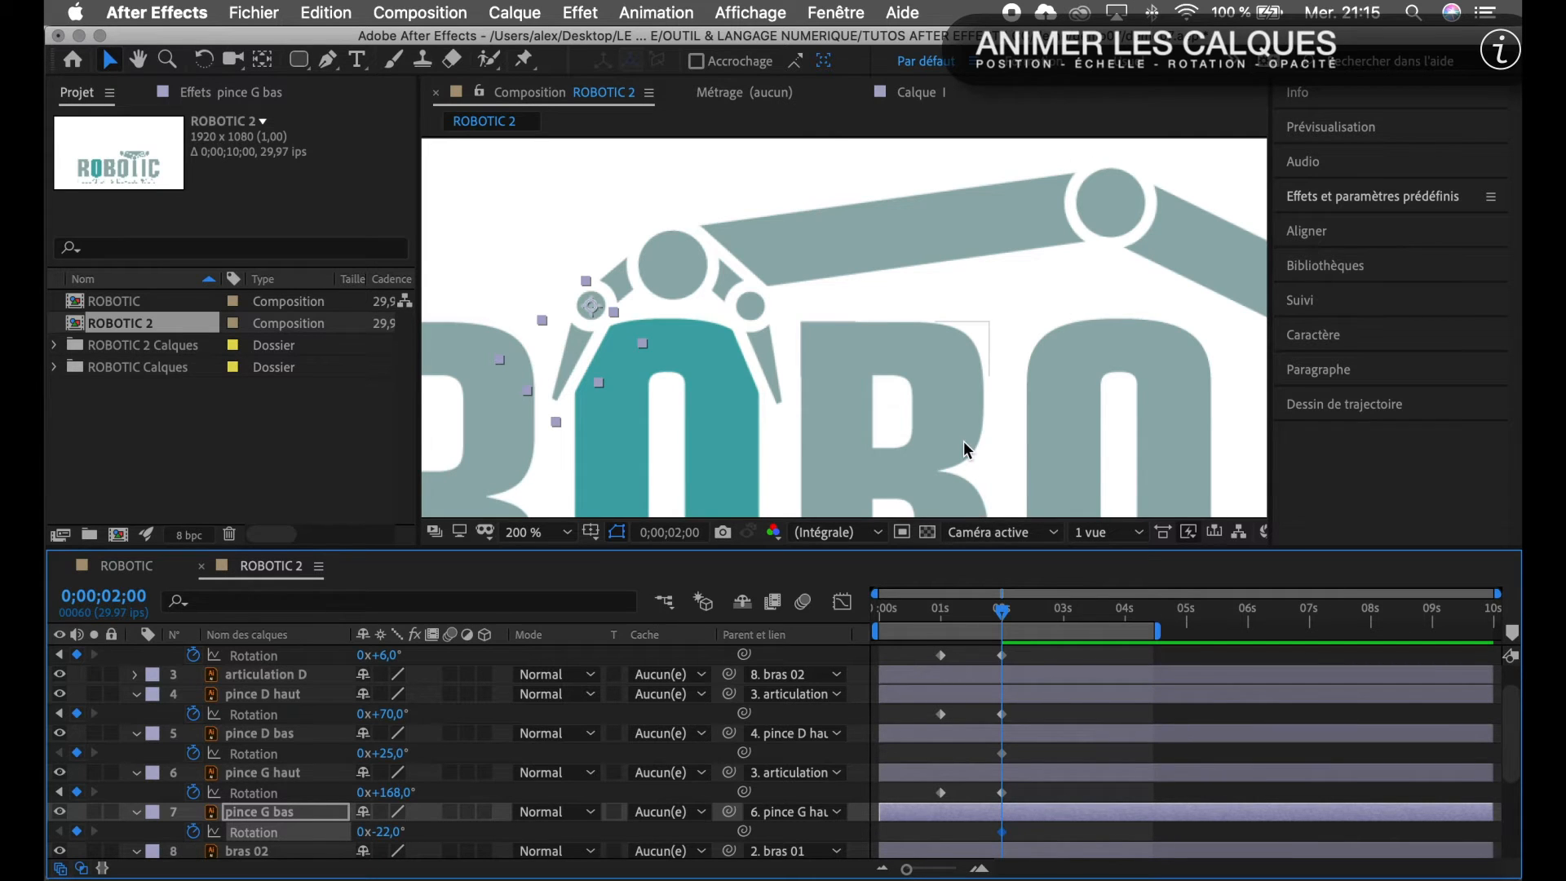
key(comma)
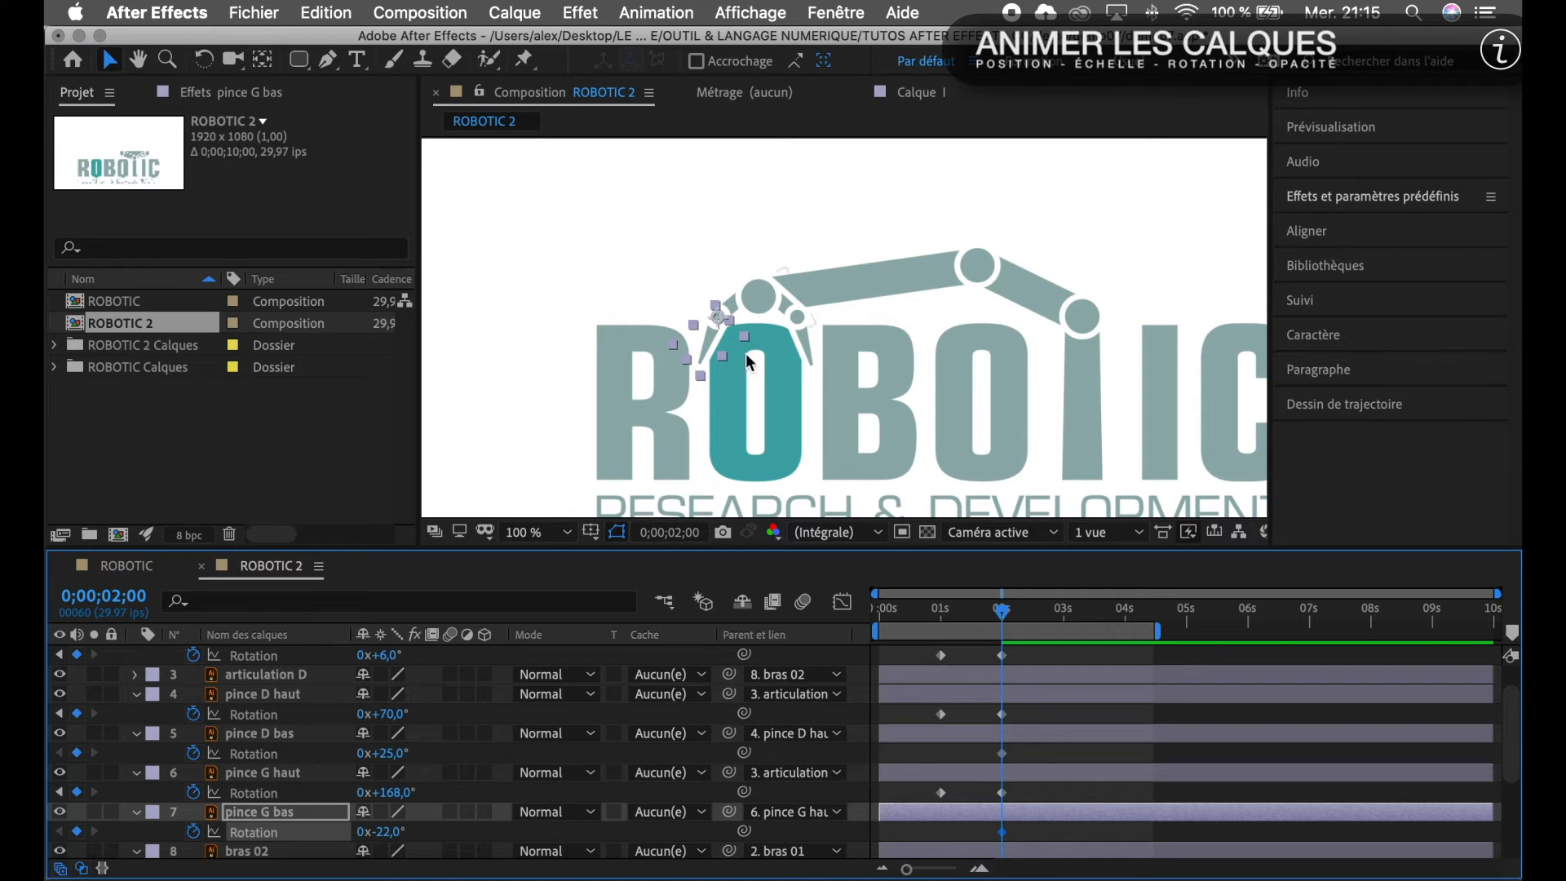
click(987, 346)
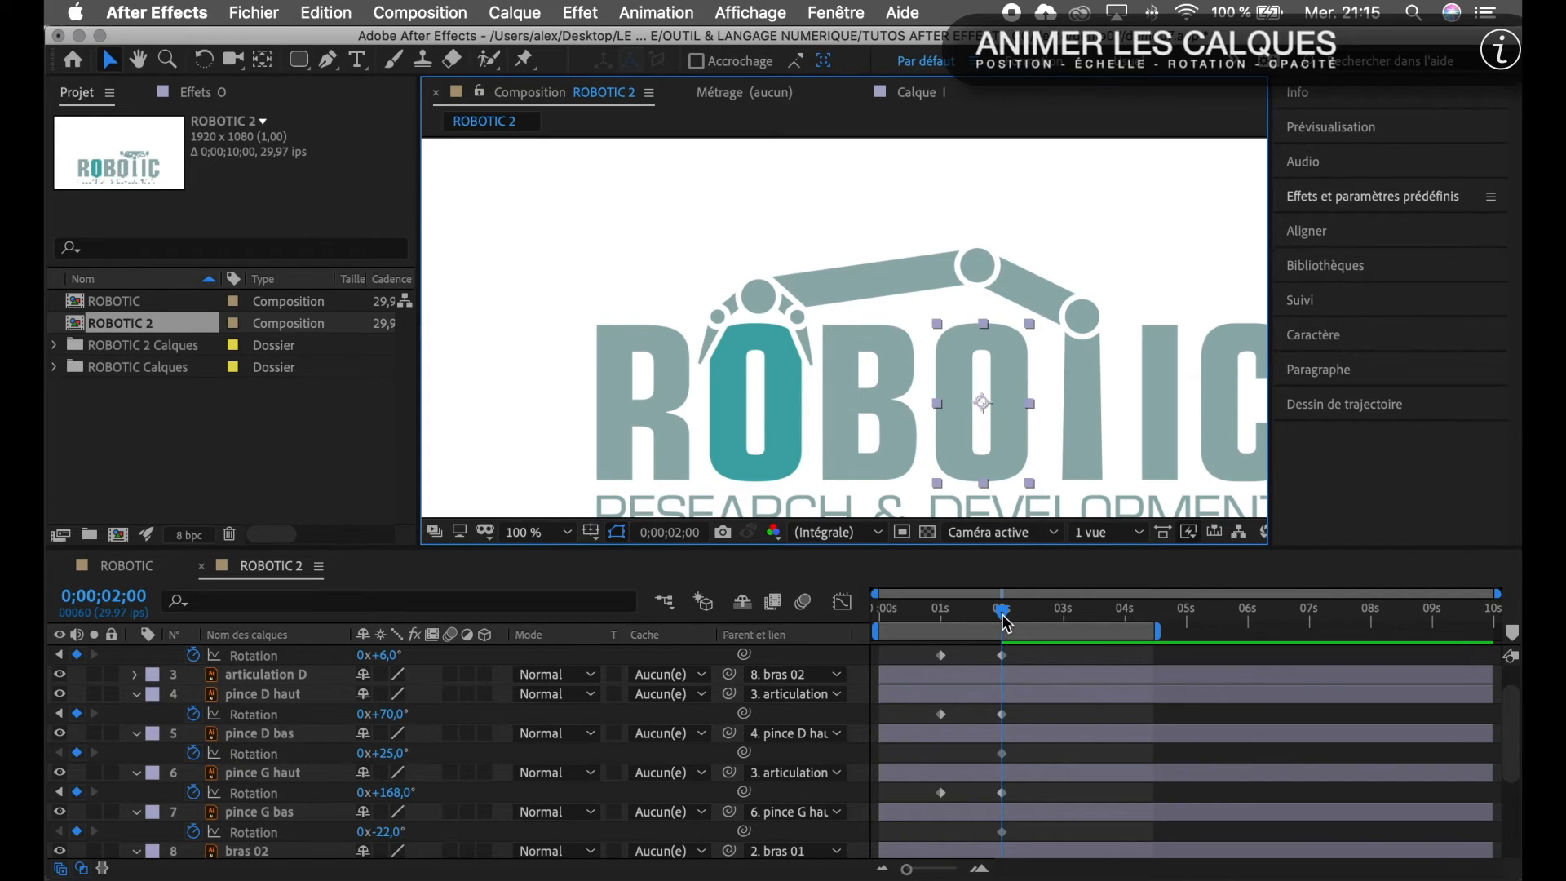
scroll(990, 727, down, 2)
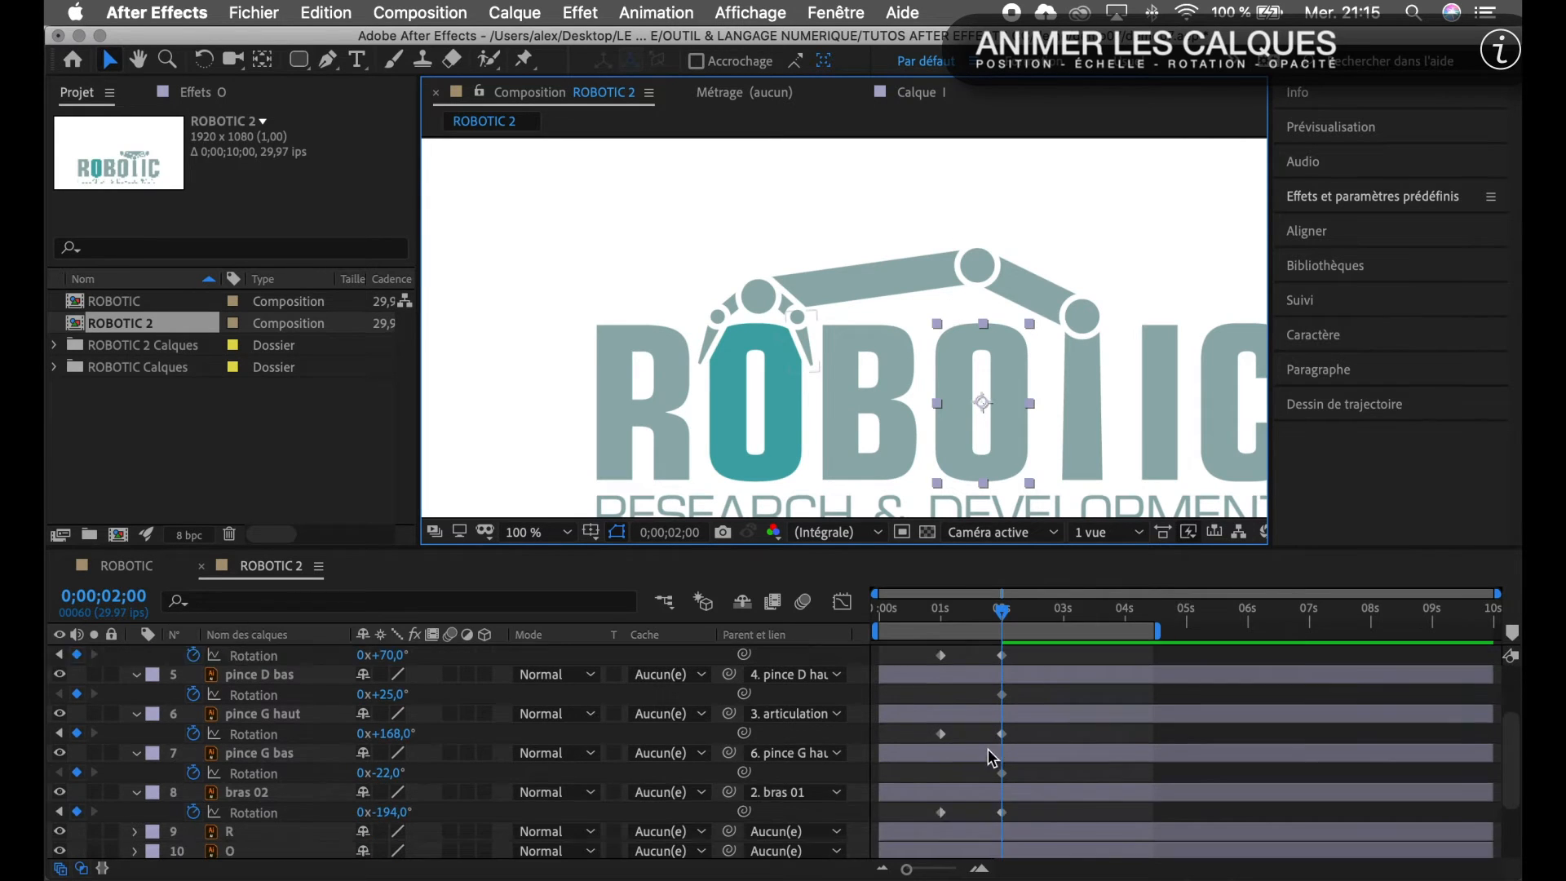
scroll(989, 749, up, 2)
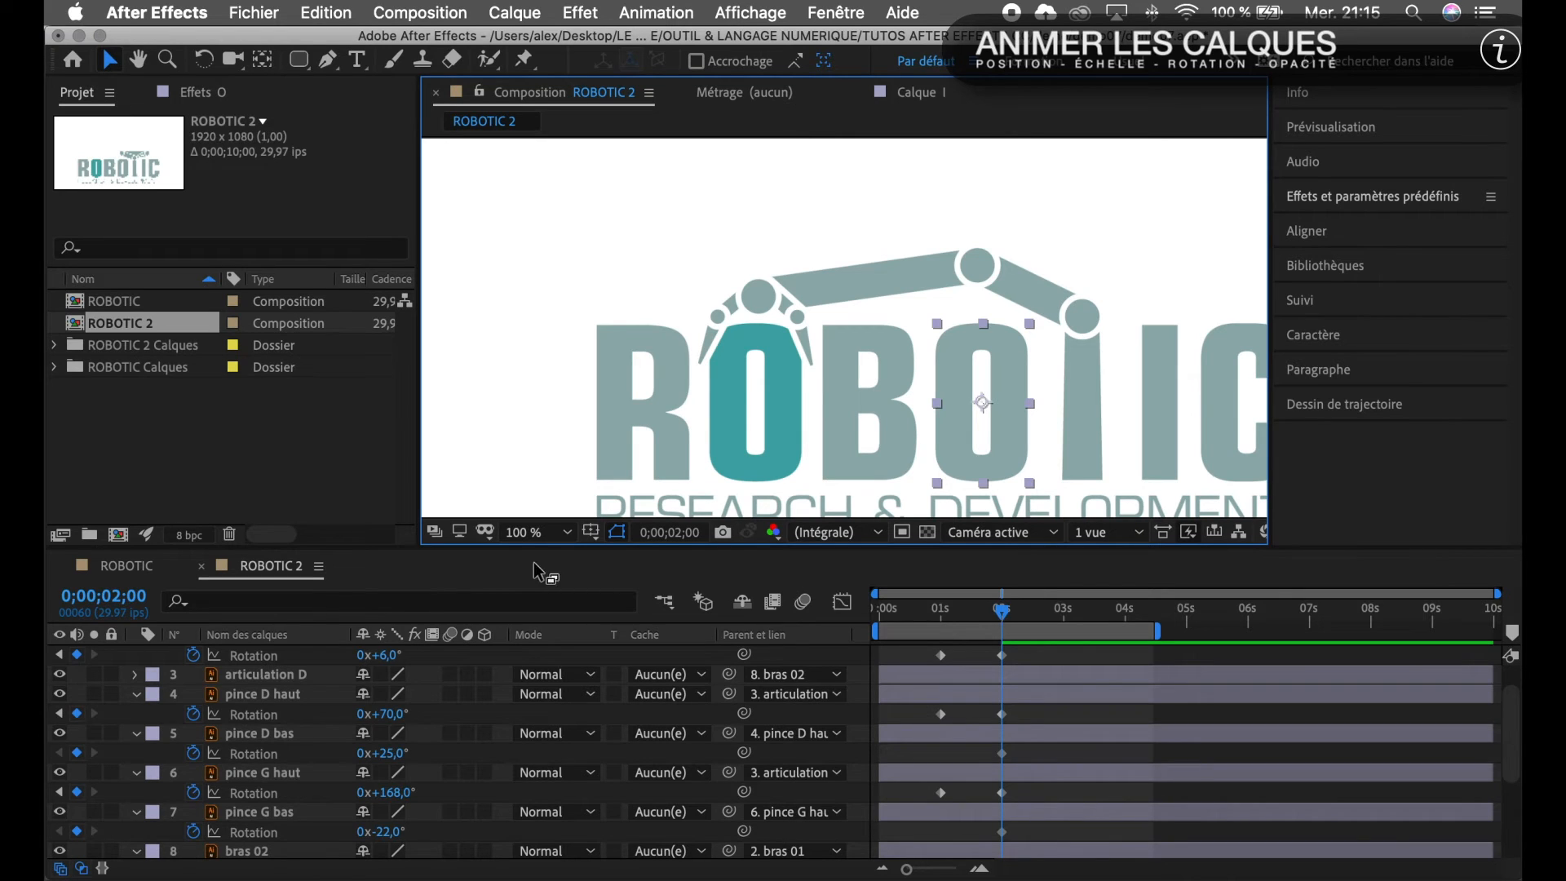
Hold the current pose by adding Rotation keyframes at 0;00;03;00 to bras 01, bras 02 and all four pince layers together.
click(118, 600)
text(3)
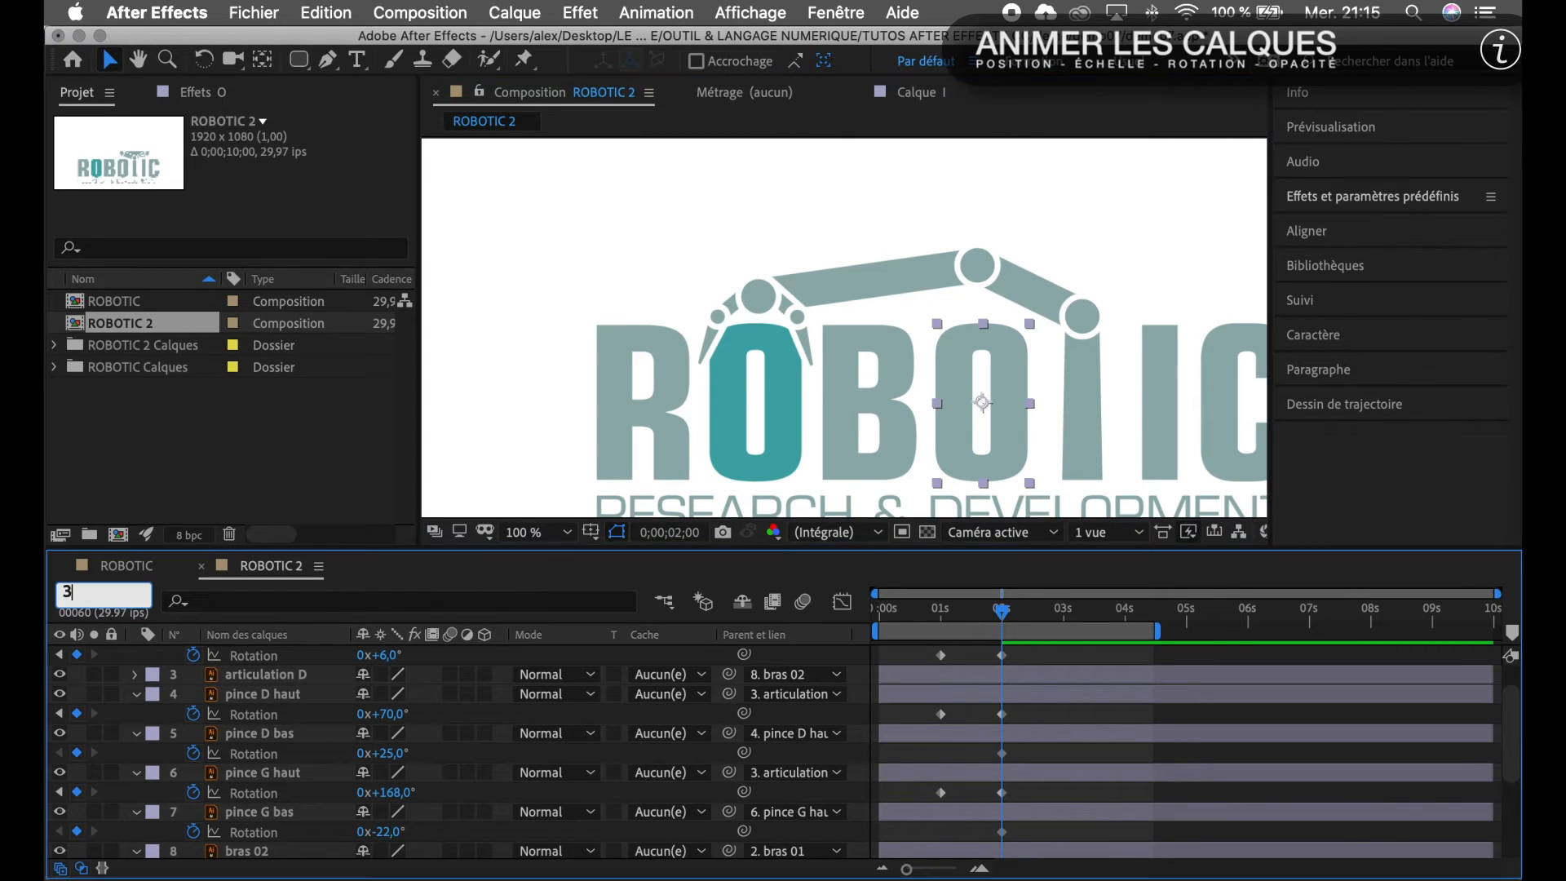
text(;00)
key(Return)
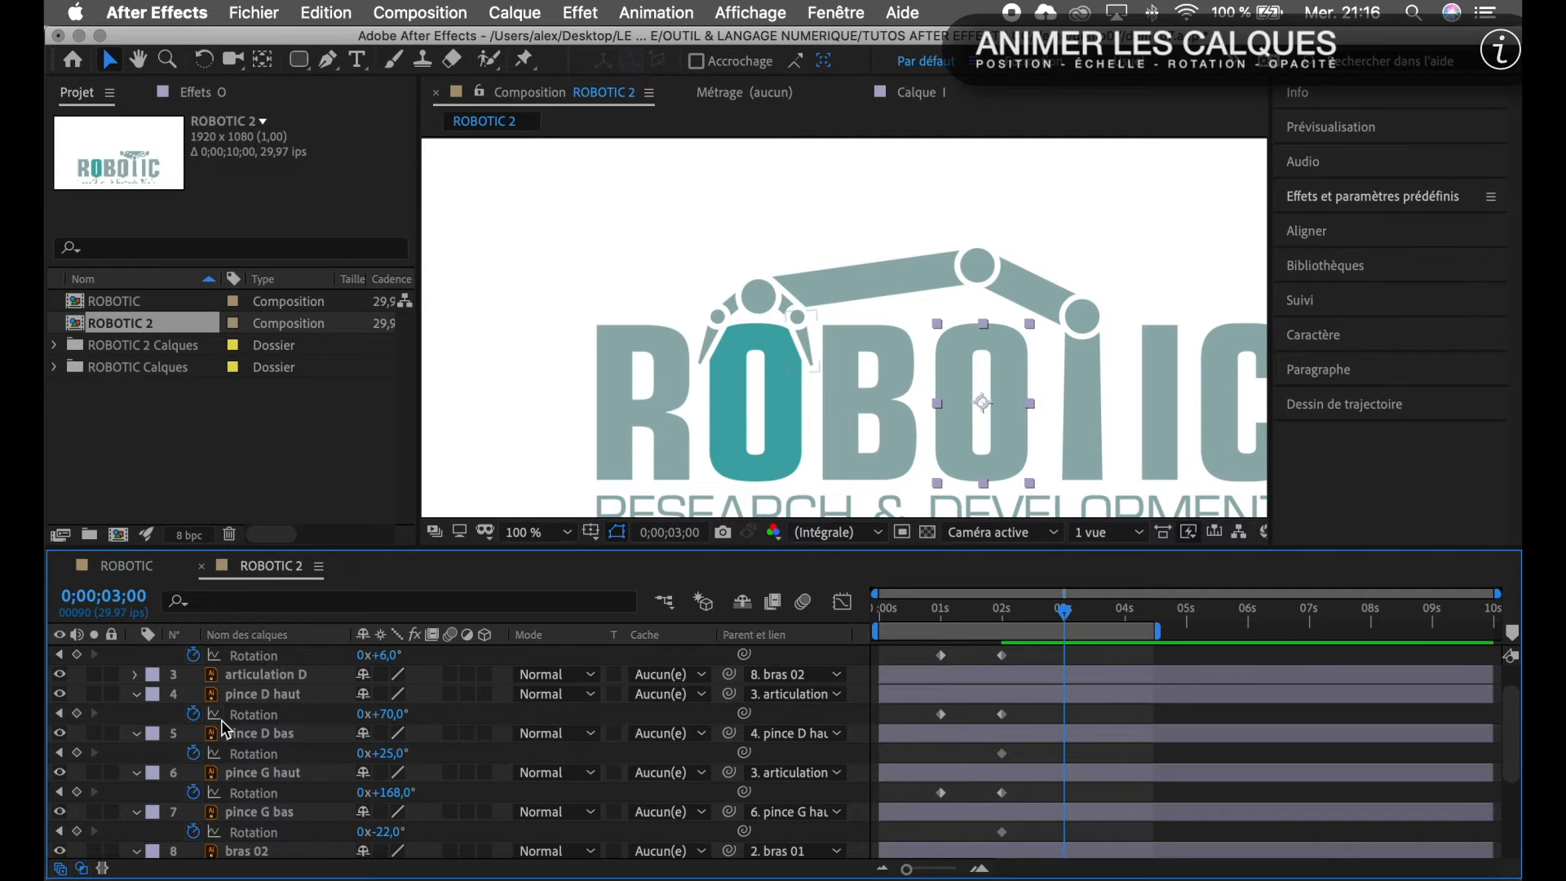
scroll(222, 728, up, 1)
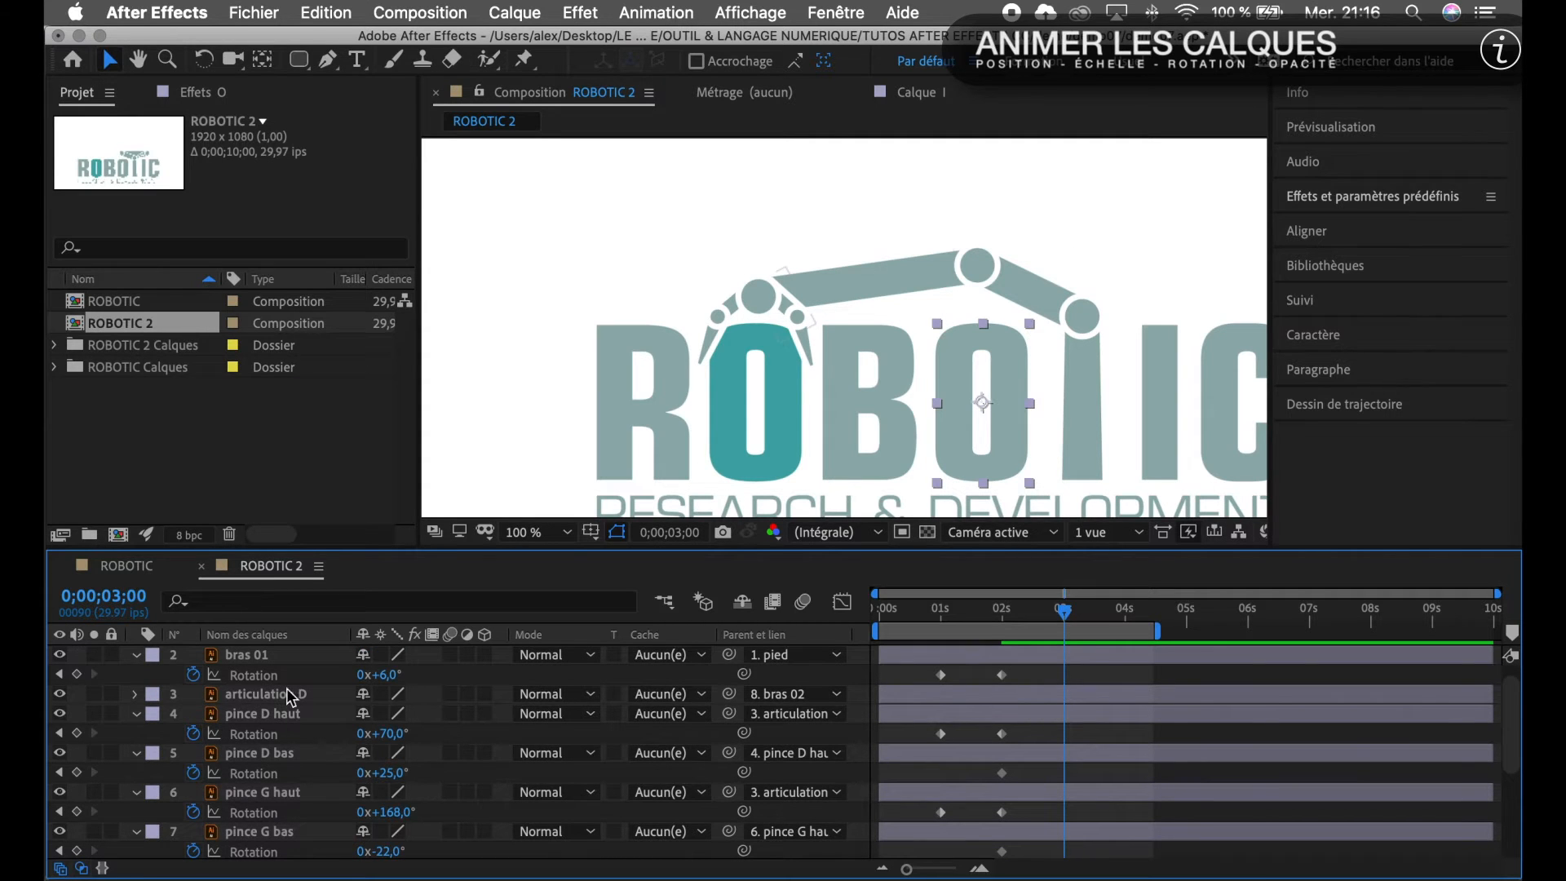
click(277, 654)
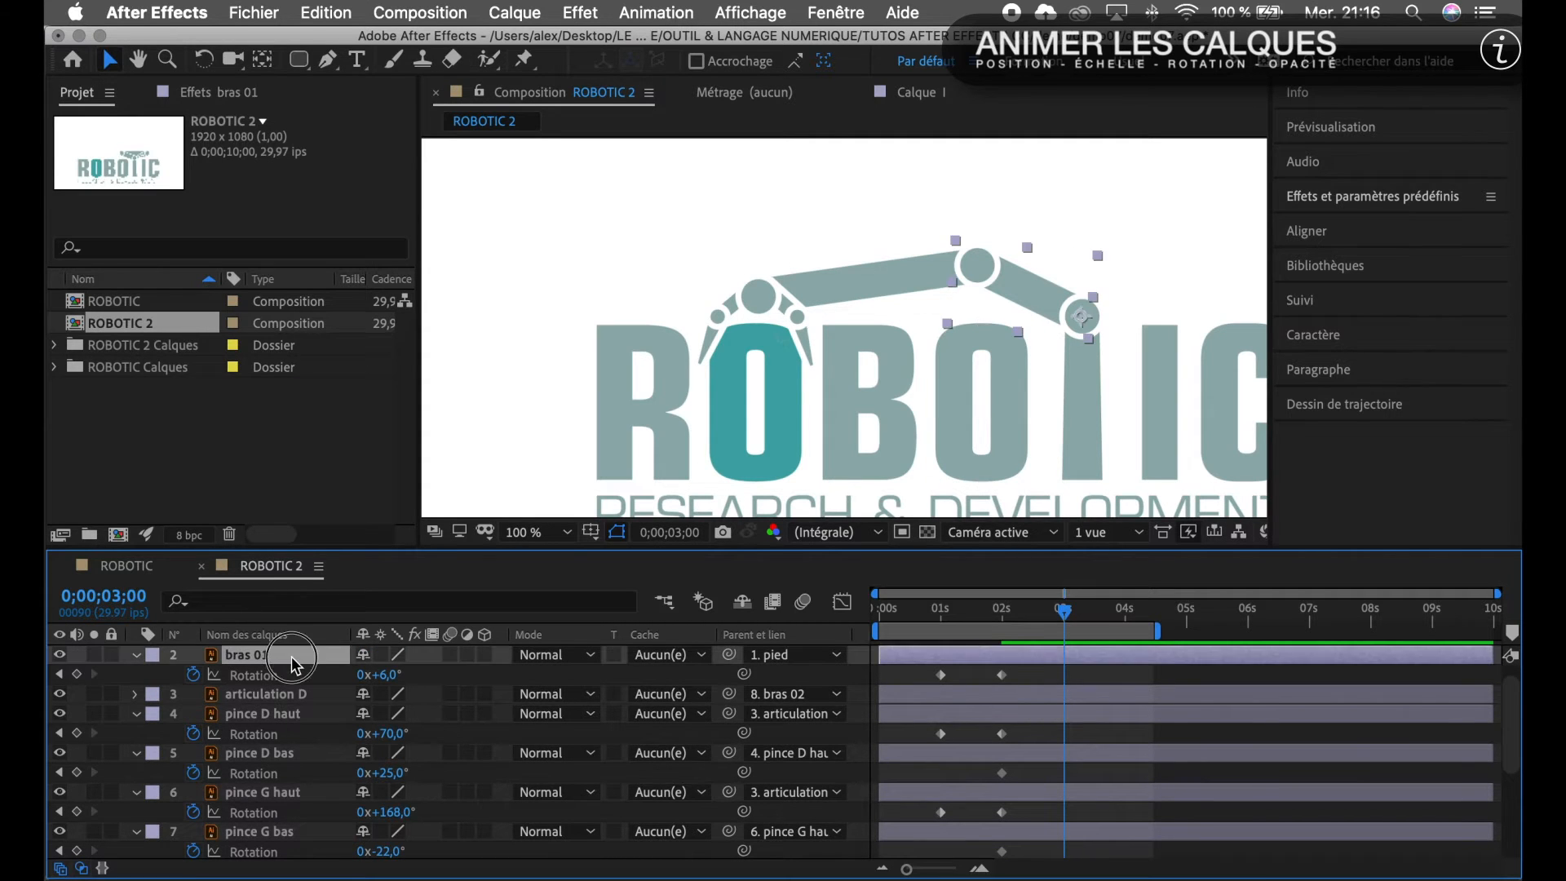
scroll(294, 722, up, 1)
super+click(290, 733)
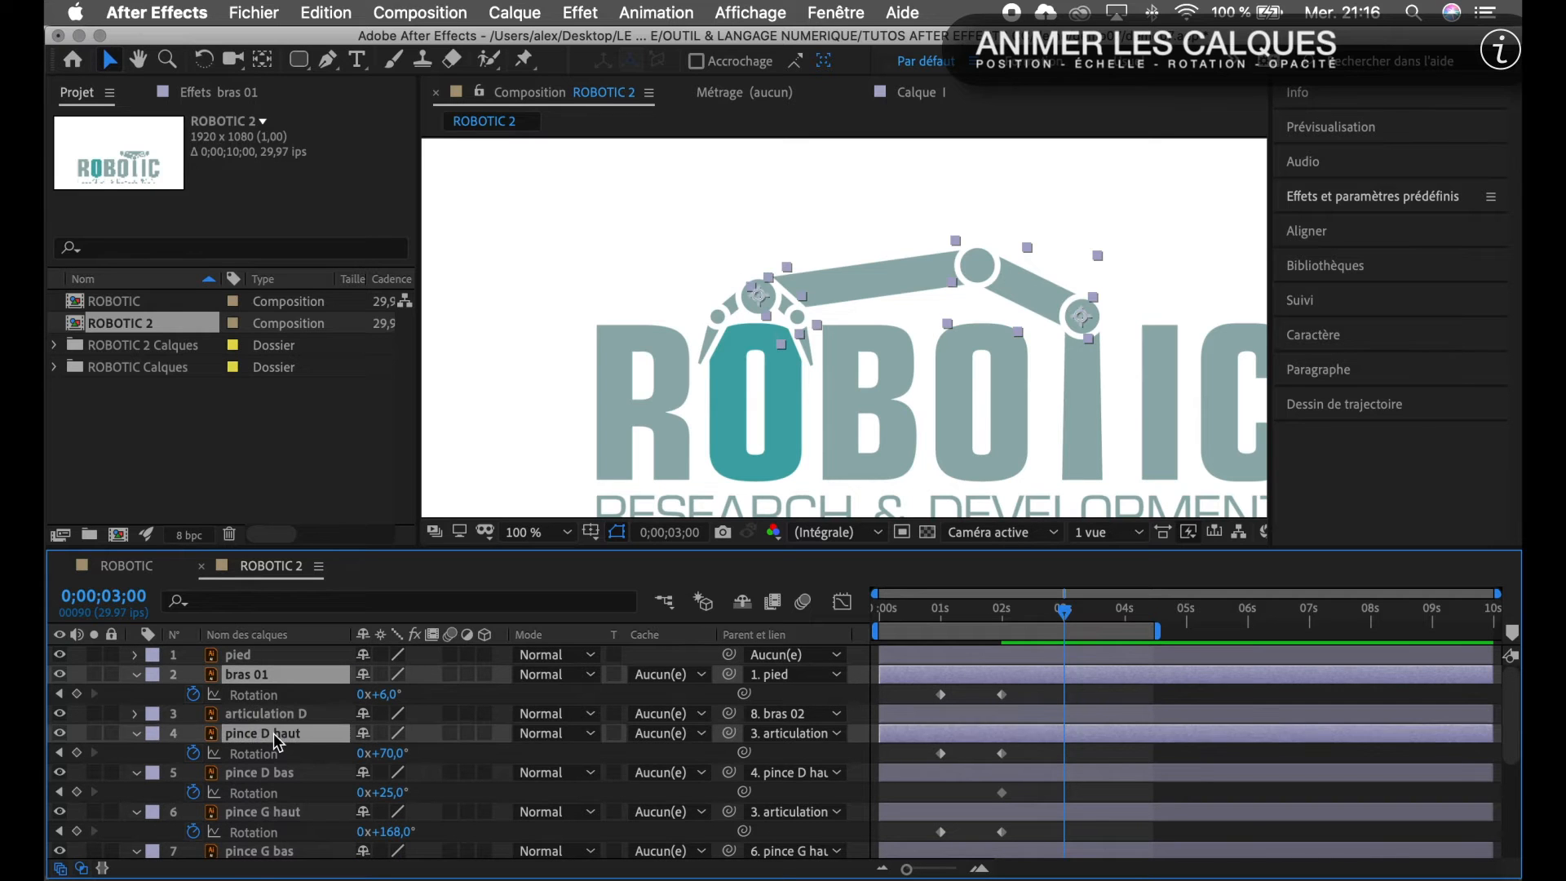
super+click(276, 777)
super+click(278, 819)
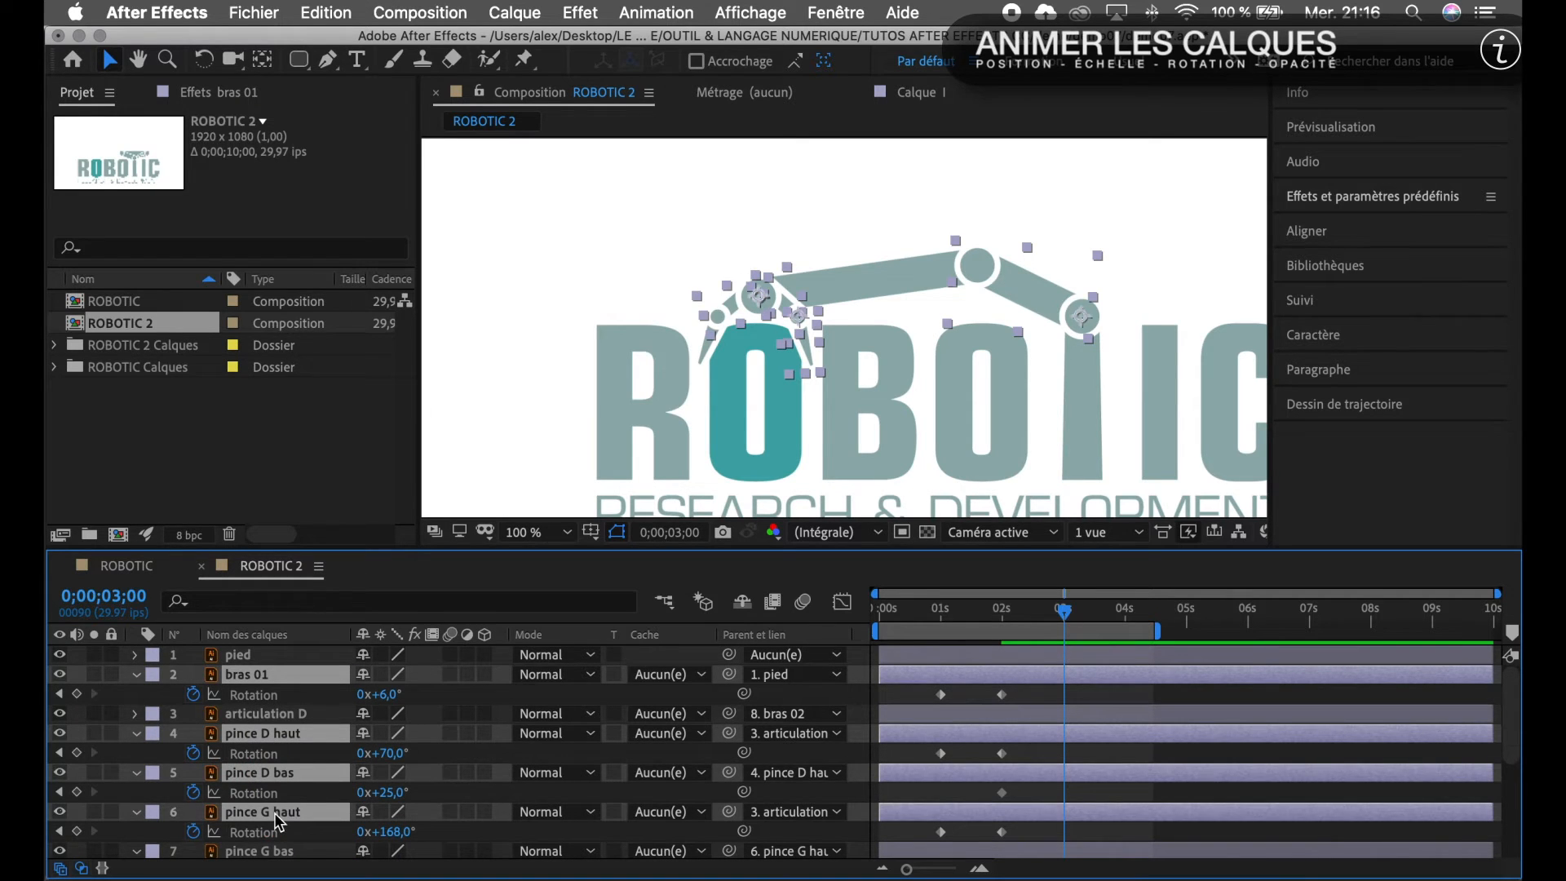
scroll(277, 819, down, 2)
super+click(277, 820)
scroll(277, 820, down, 2)
scroll(278, 820, down, 1)
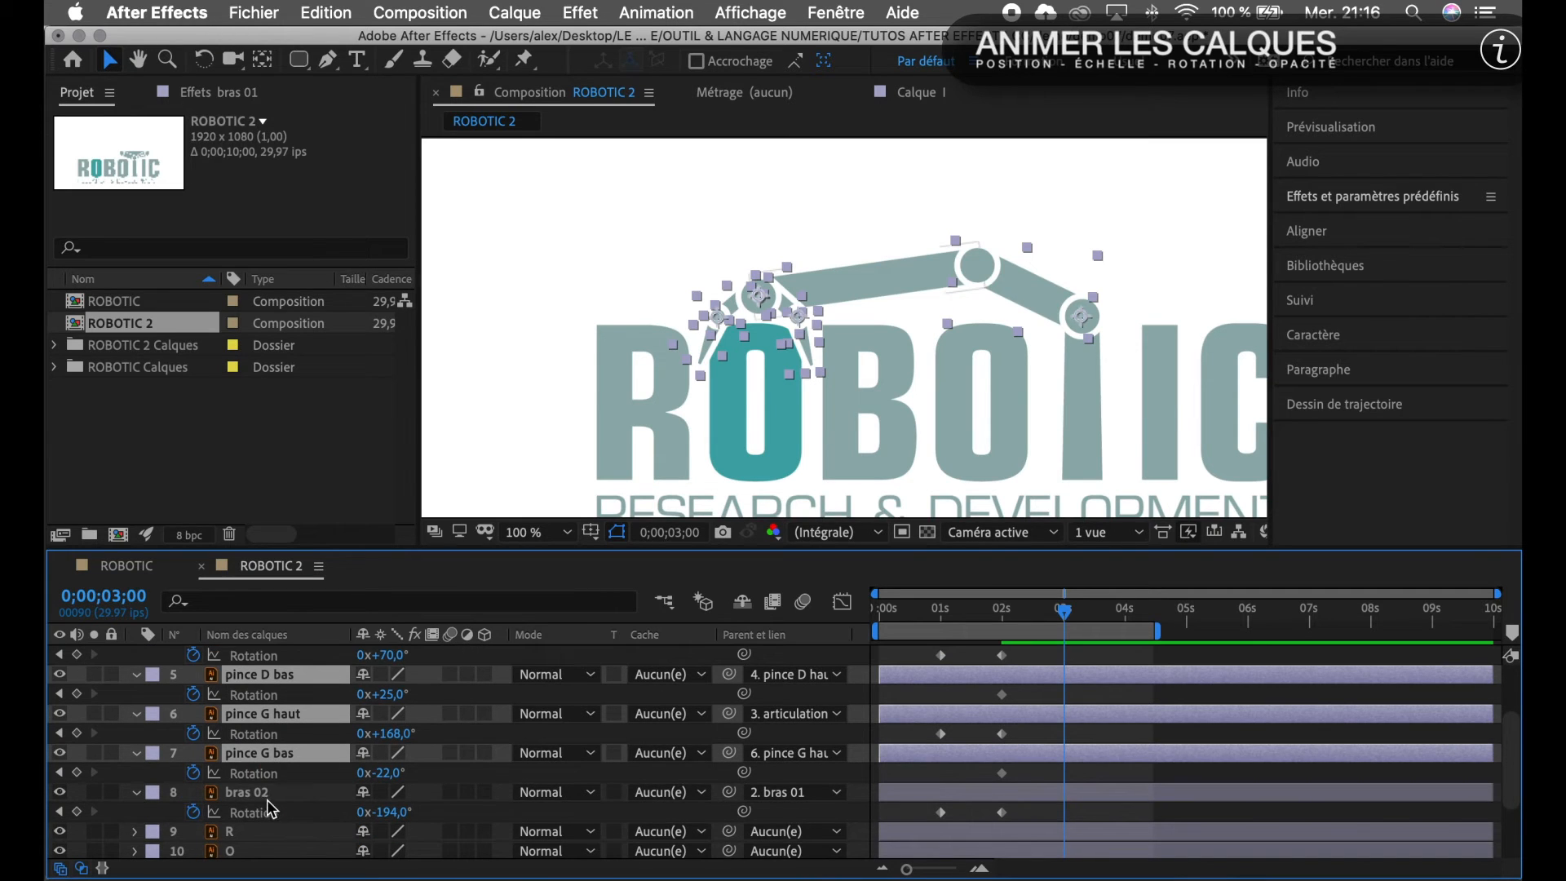
super+click(267, 797)
scroll(266, 804, down, 2)
scroll(266, 803, up, 4)
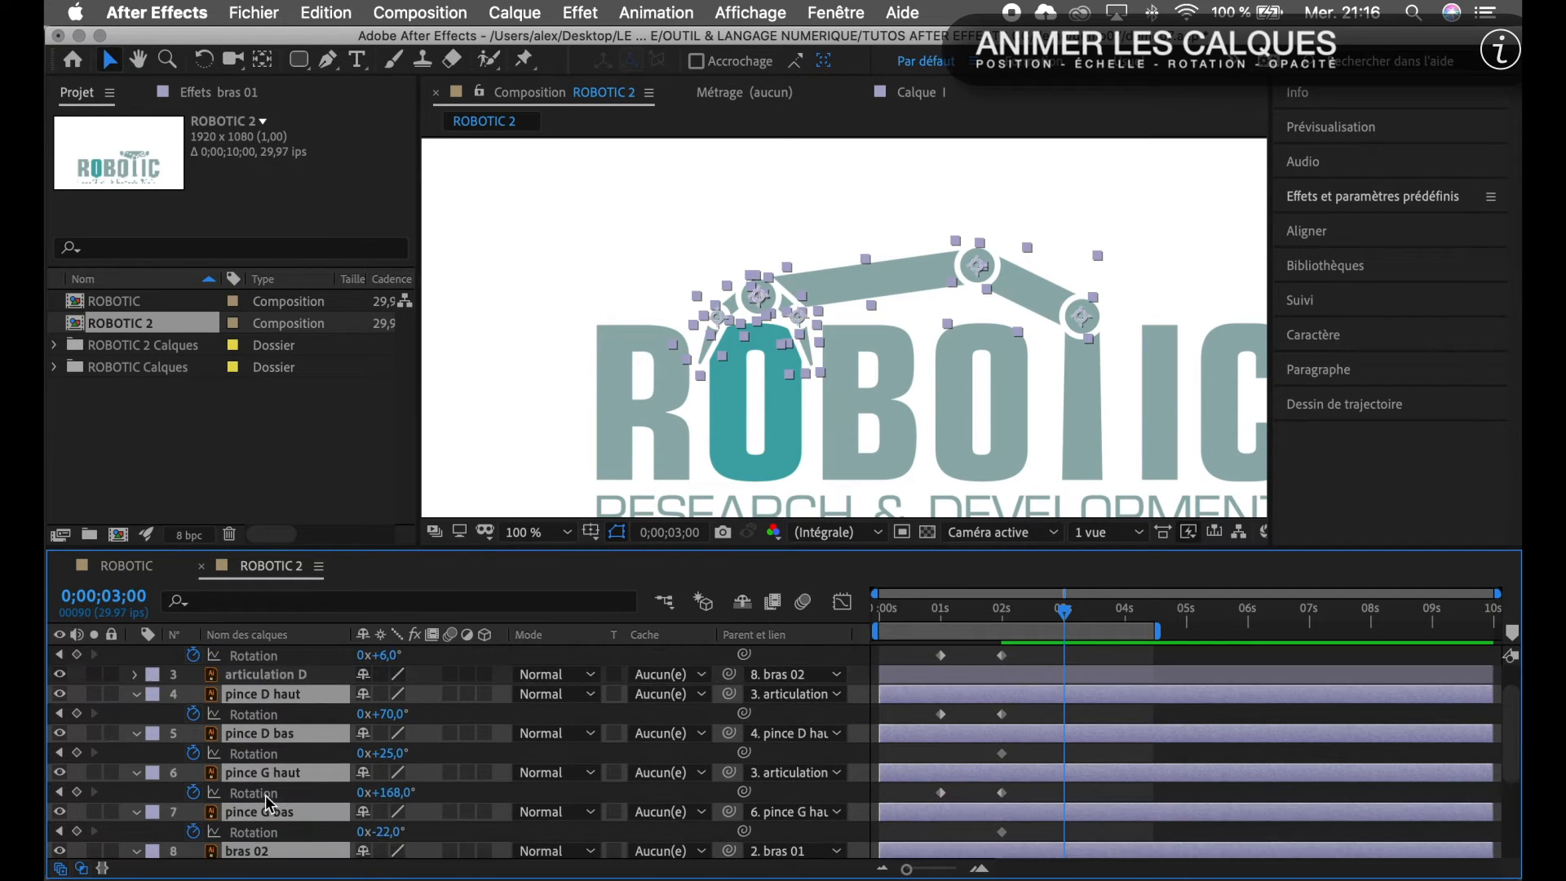
scroll(266, 803, down, 3)
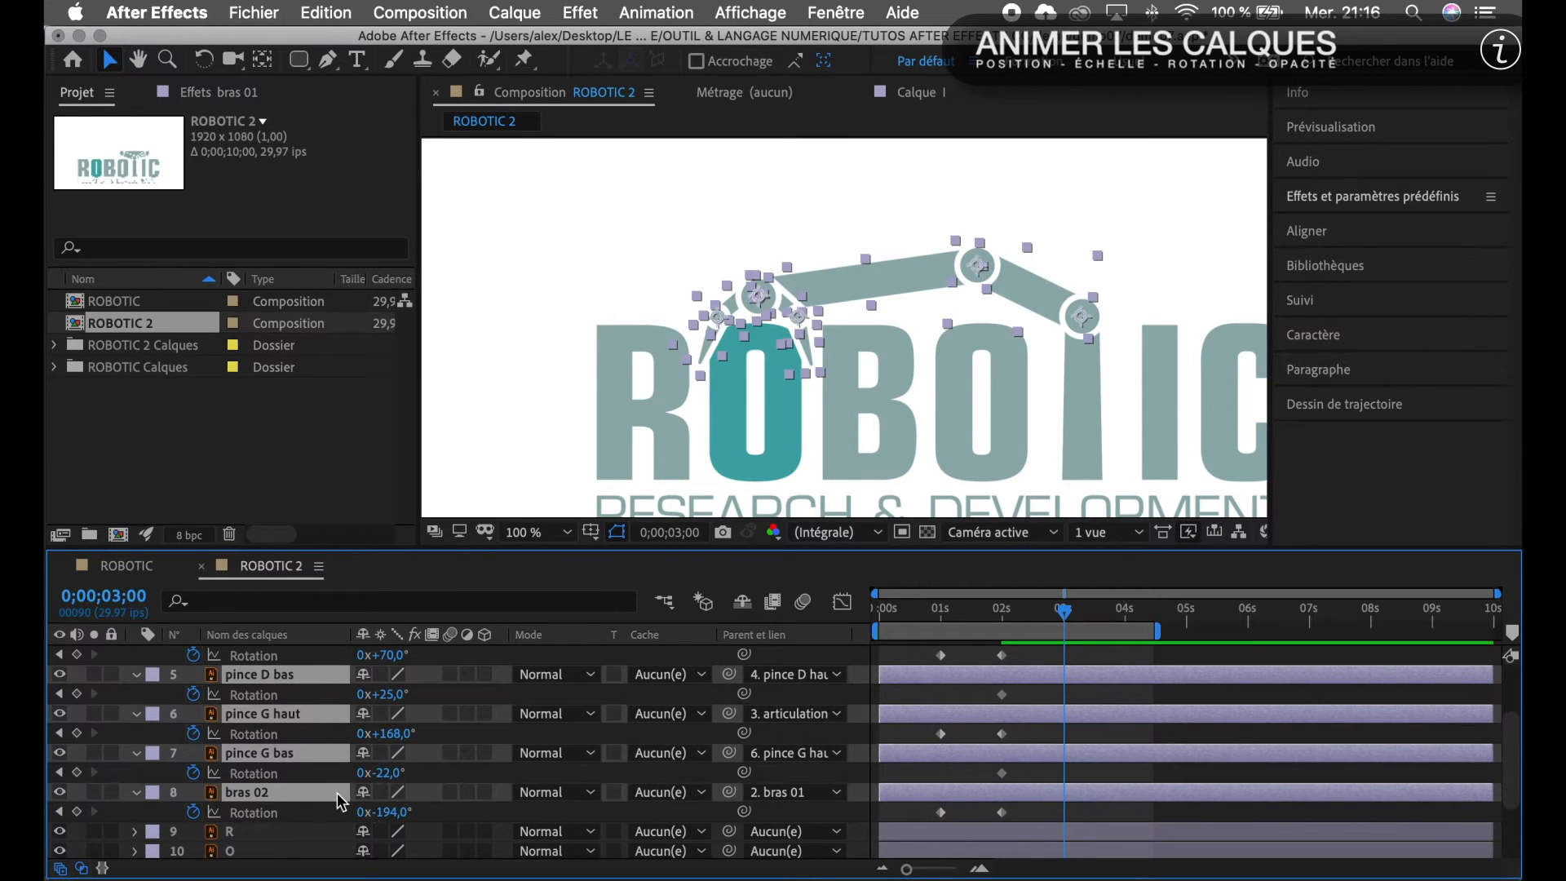
scroll(332, 757, up, 4)
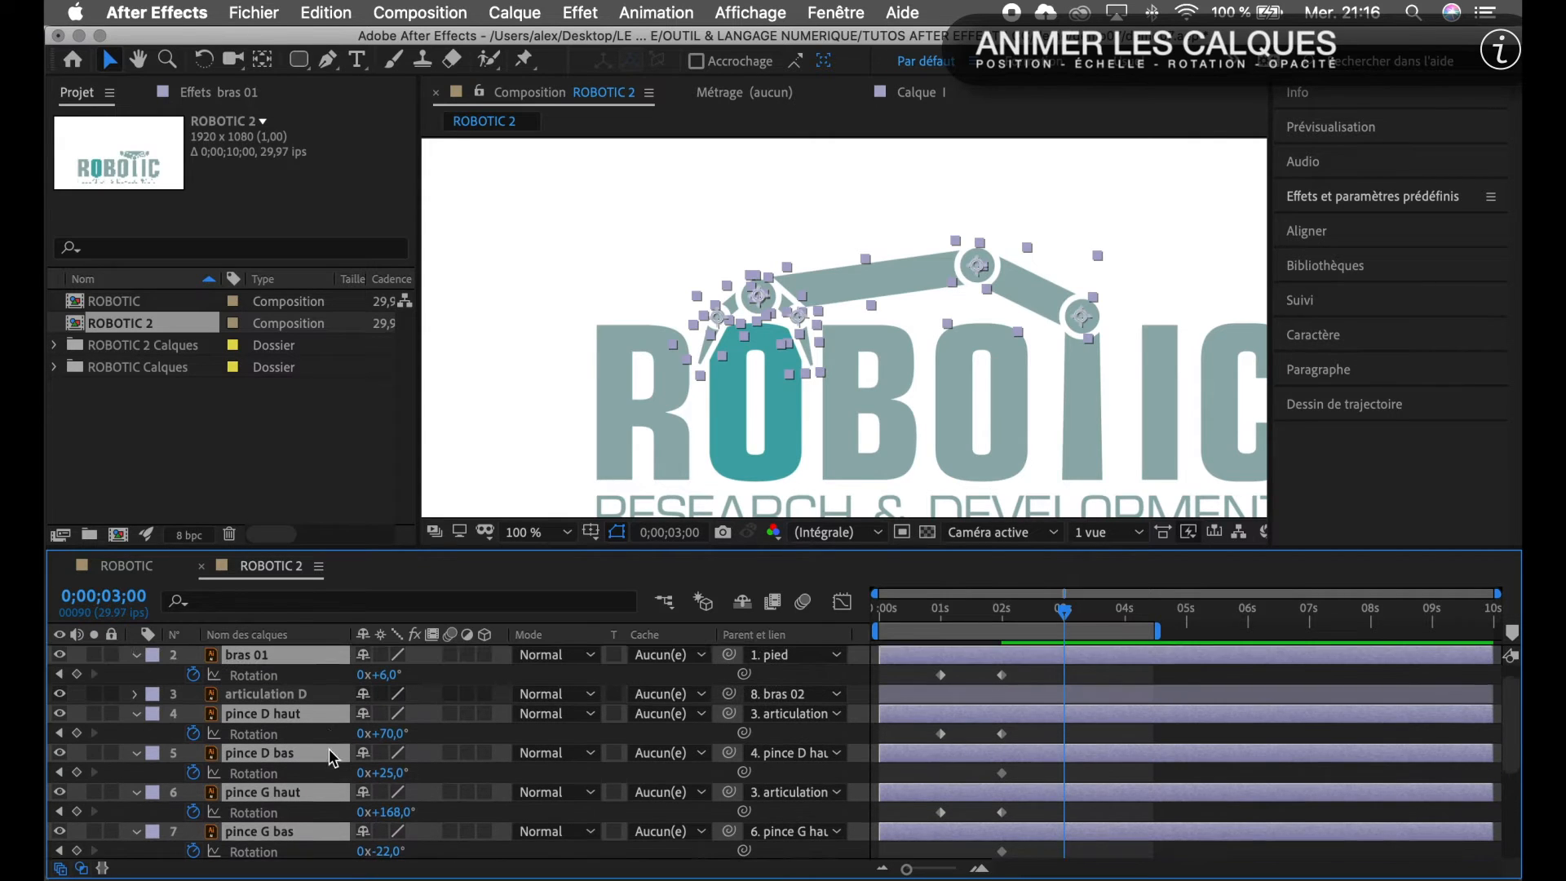
scroll(332, 757, up, 1)
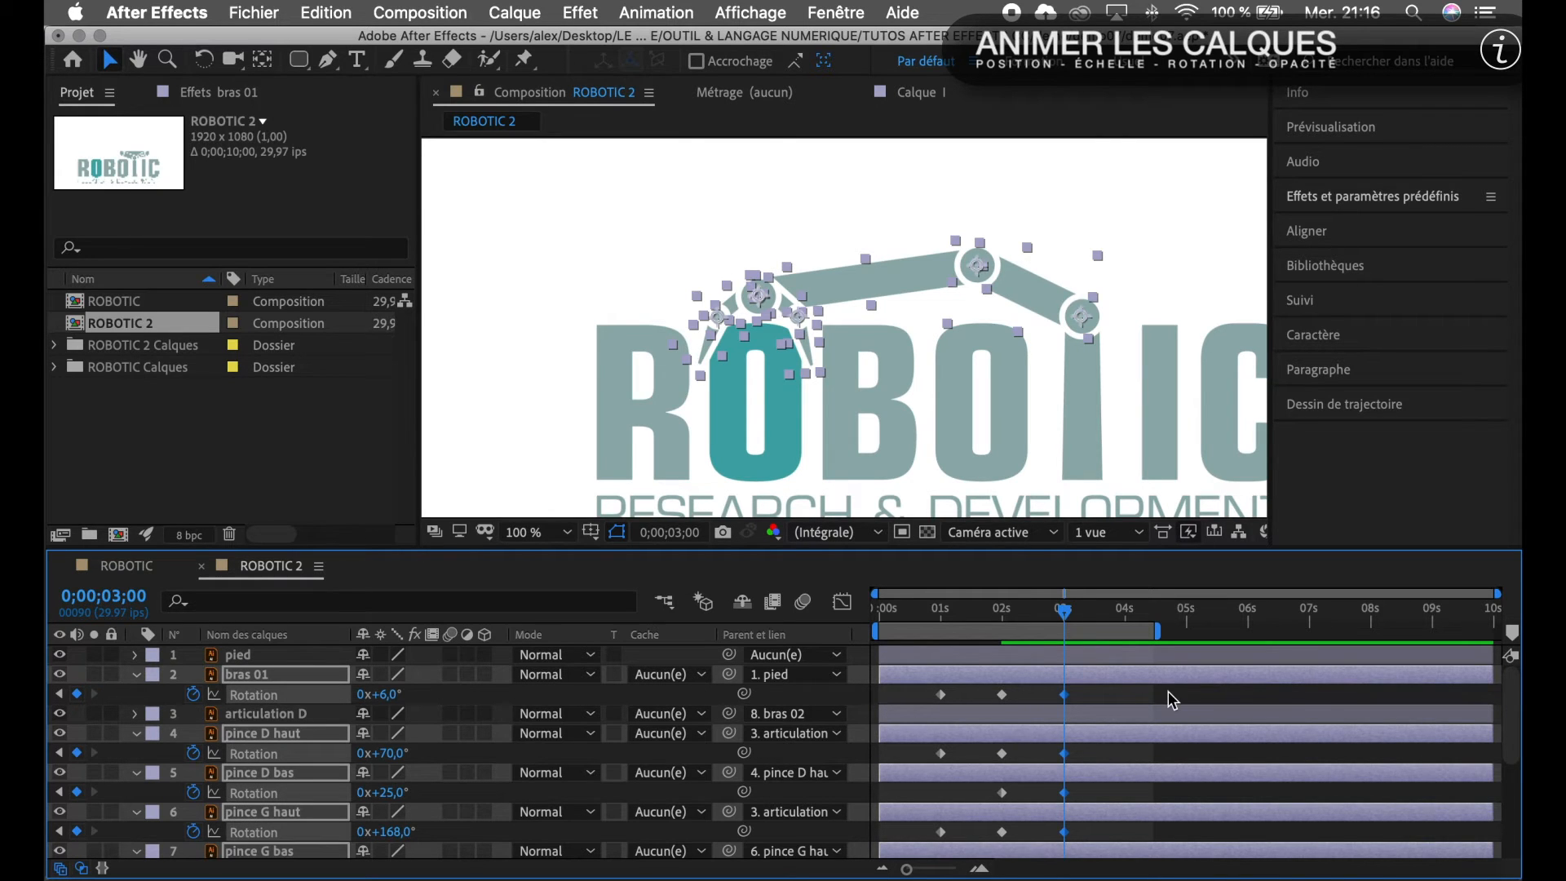
click(1124, 697)
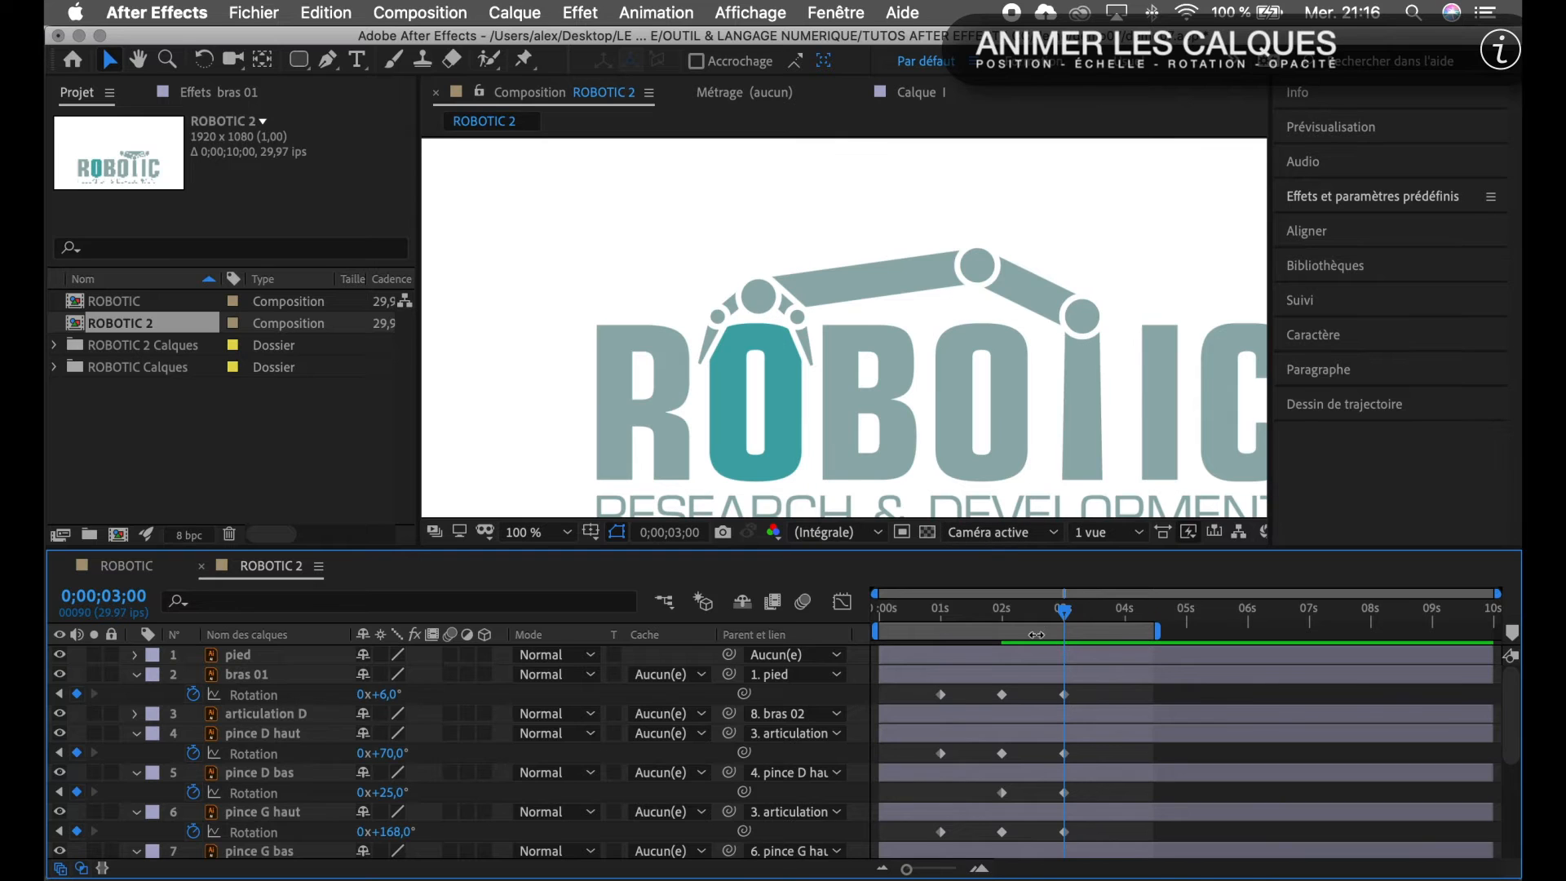
Step through the frames between 0;00;01;25 and 0;00;02;00 to check the claw's arrival on the teal O and its keyframes.
drag(1067, 617, 1003, 620)
key(Page_Up)
key(Page_Up)
key(Page_Up)
key(Page_Up)
key(Page_Up)
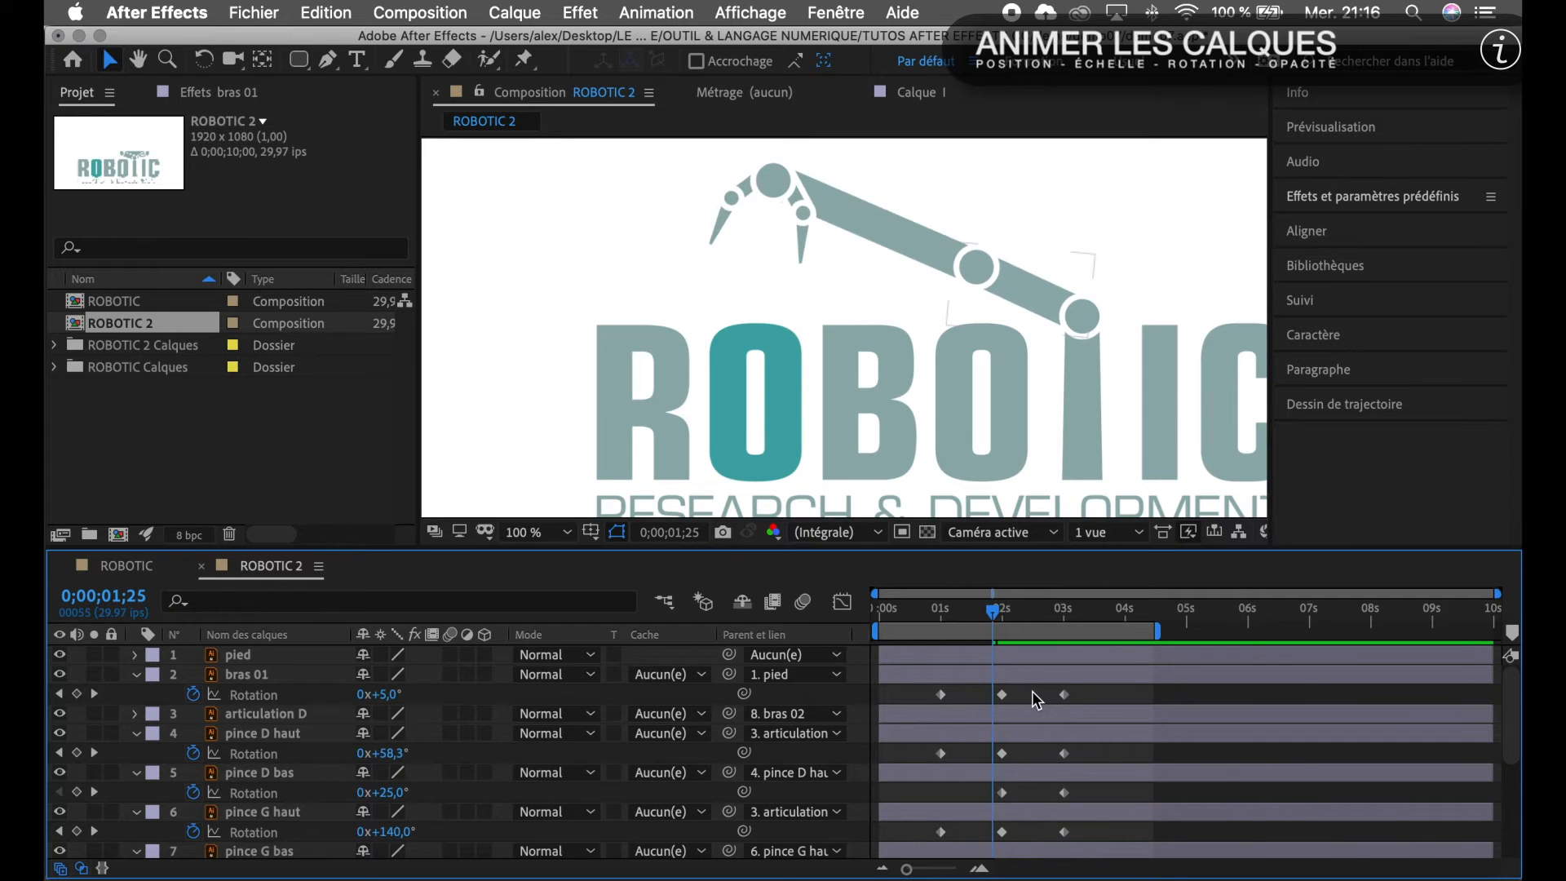
key(Page_Down)
key(Page_Down)
key(Page_Down)
key(Page_Down)
key(Page_Down)
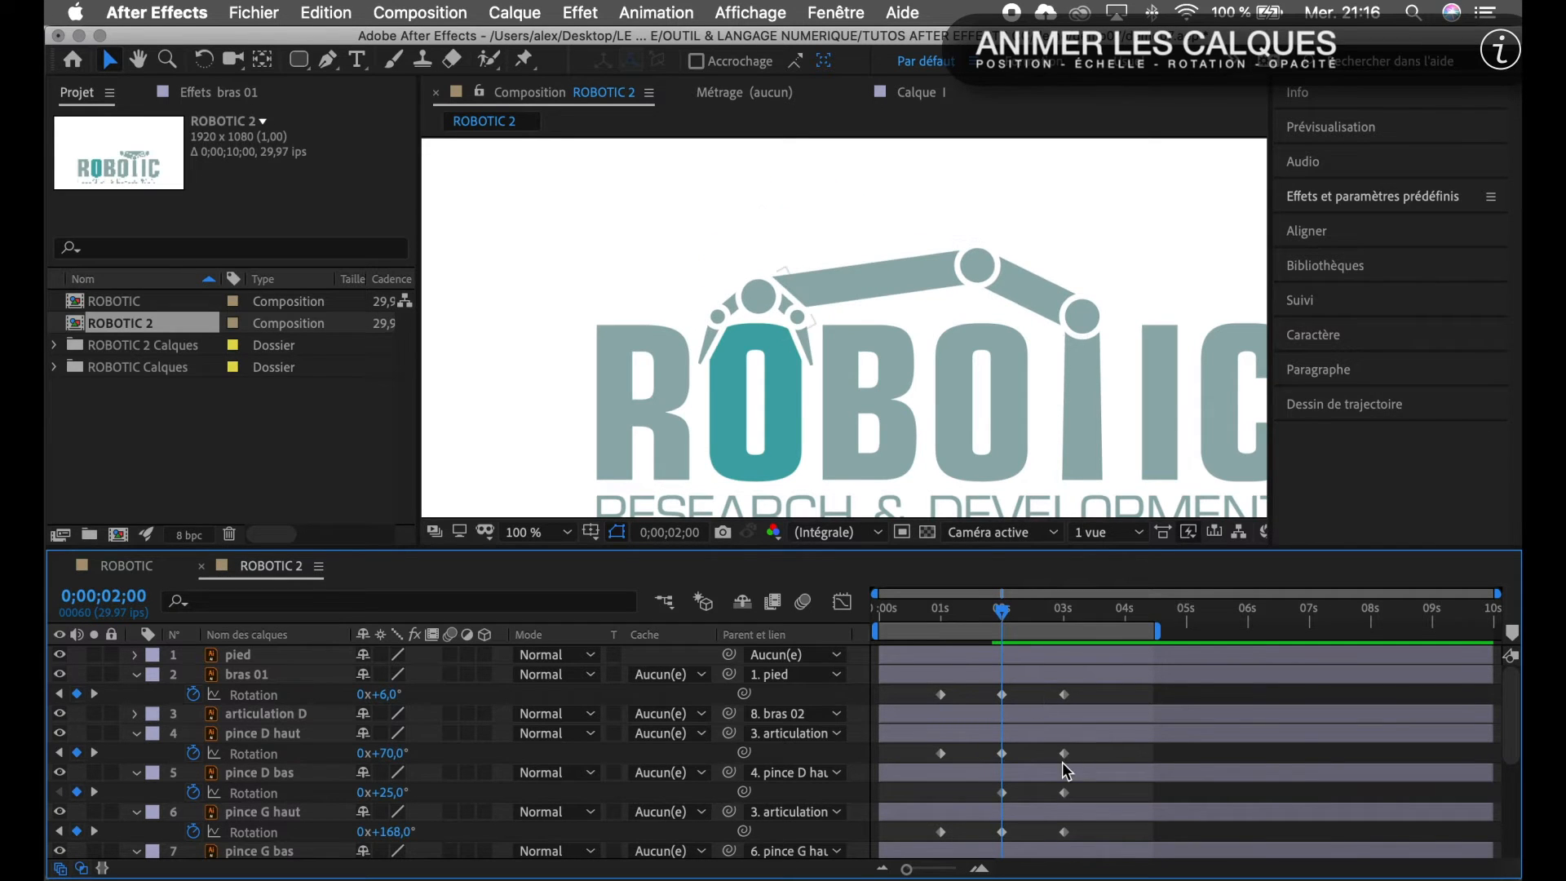
scroll(1066, 771, down, 4)
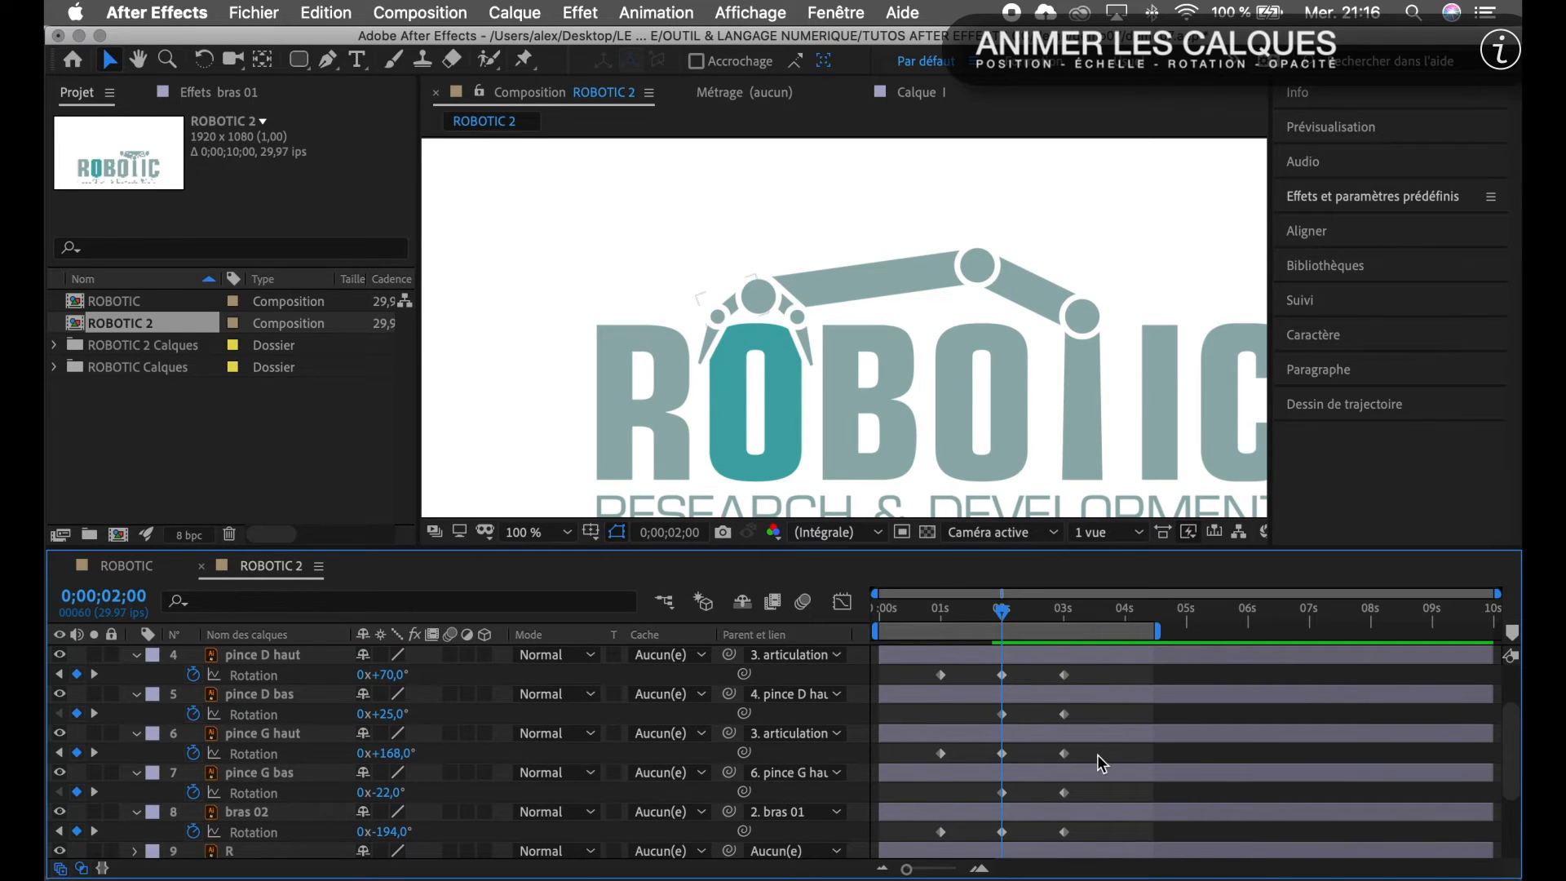
Shift the 2-second Rotation keyframes of pince D bas and pince G bas together to 0;00;02;10.
click(321, 700)
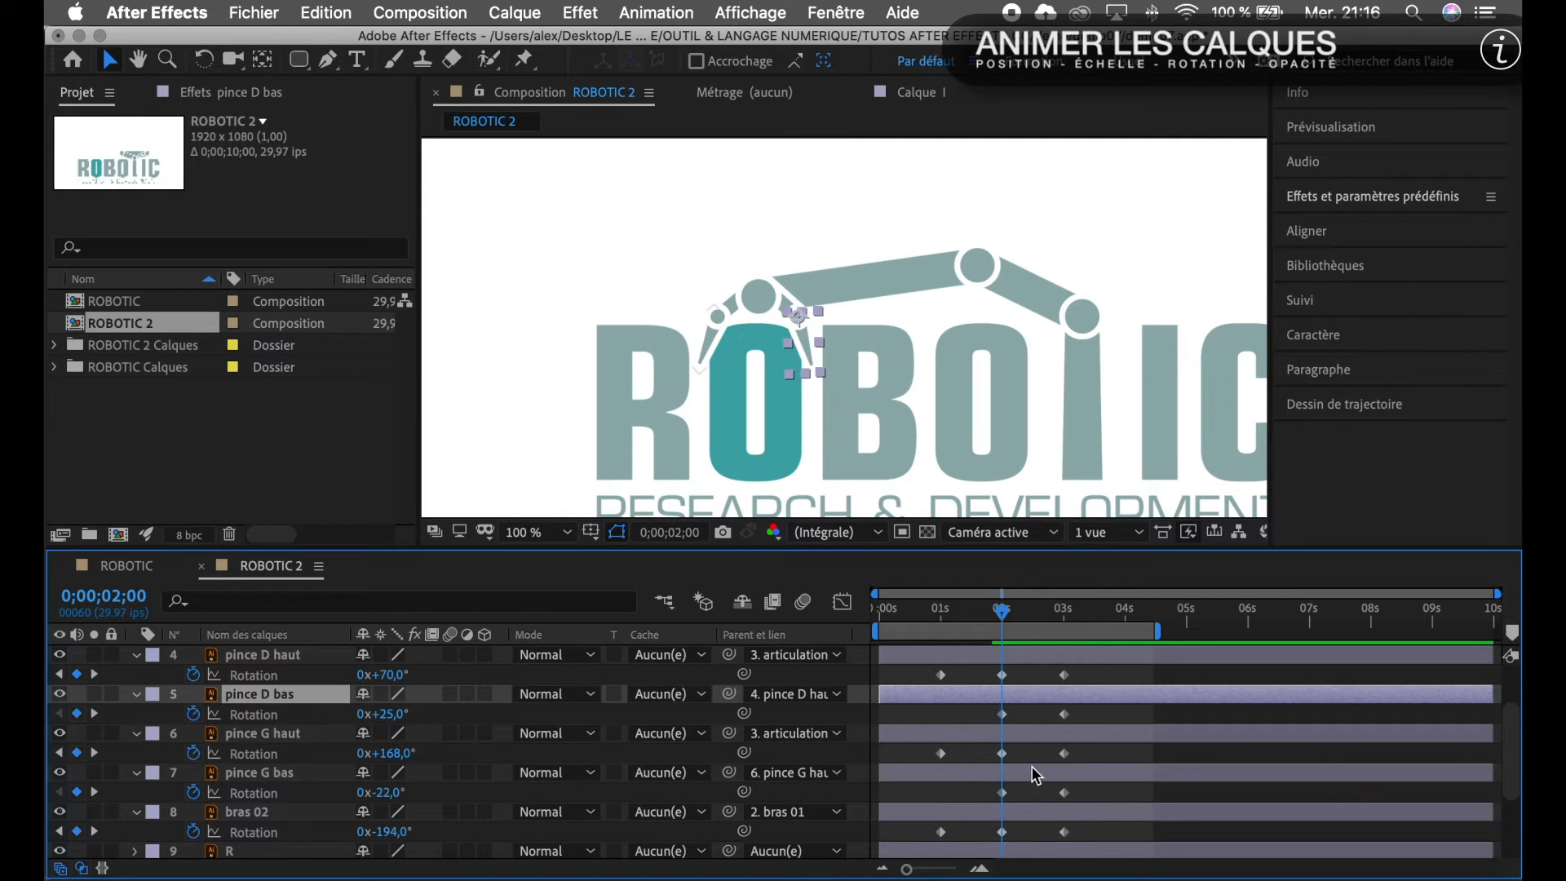
super+click(300, 775)
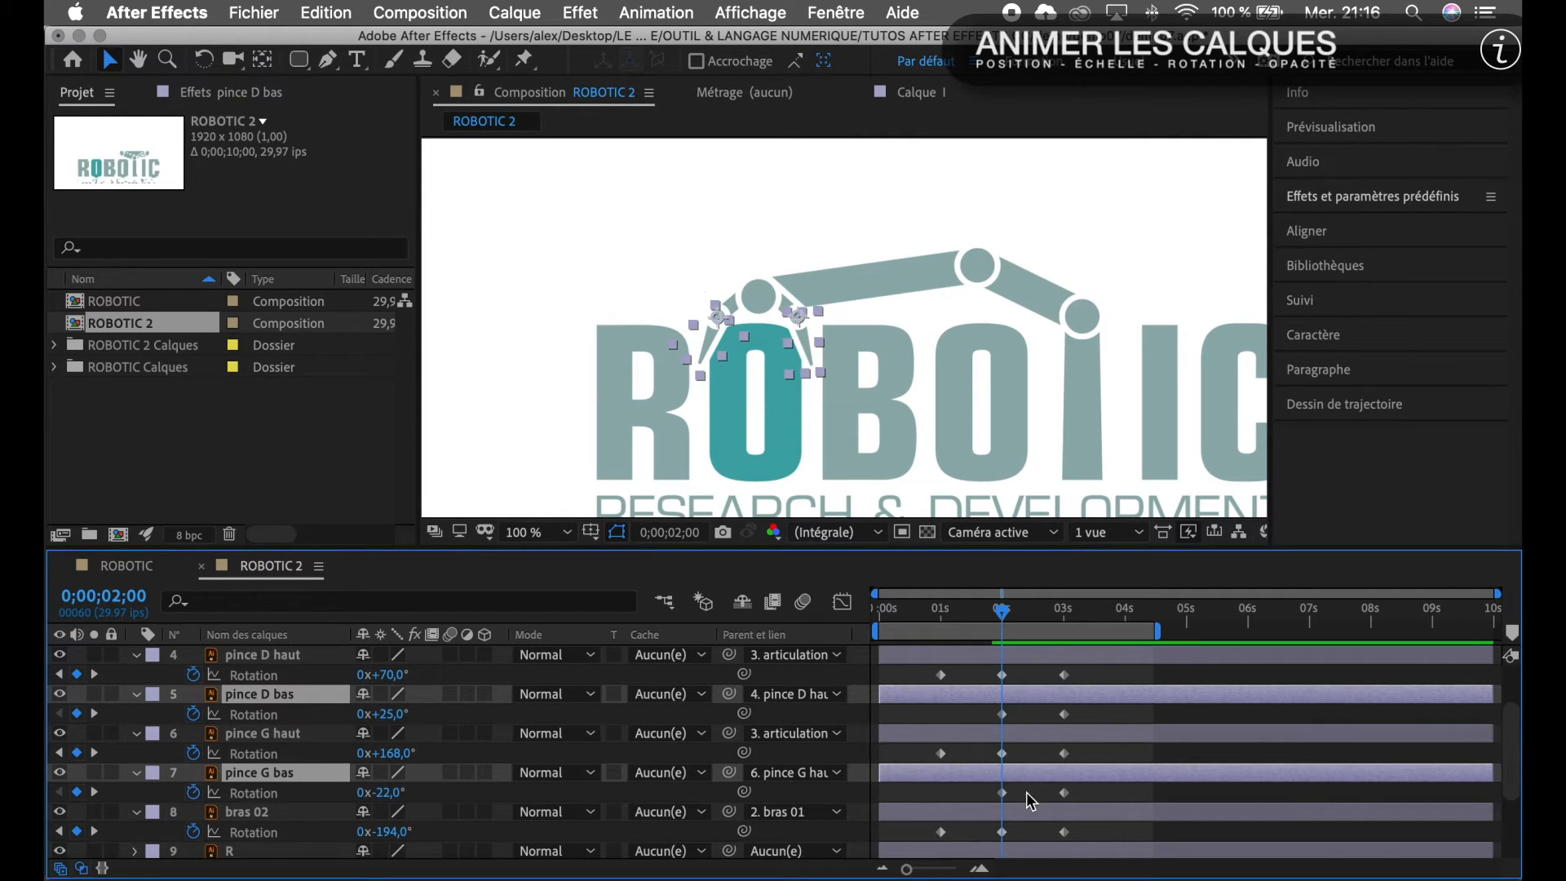
click(1002, 714)
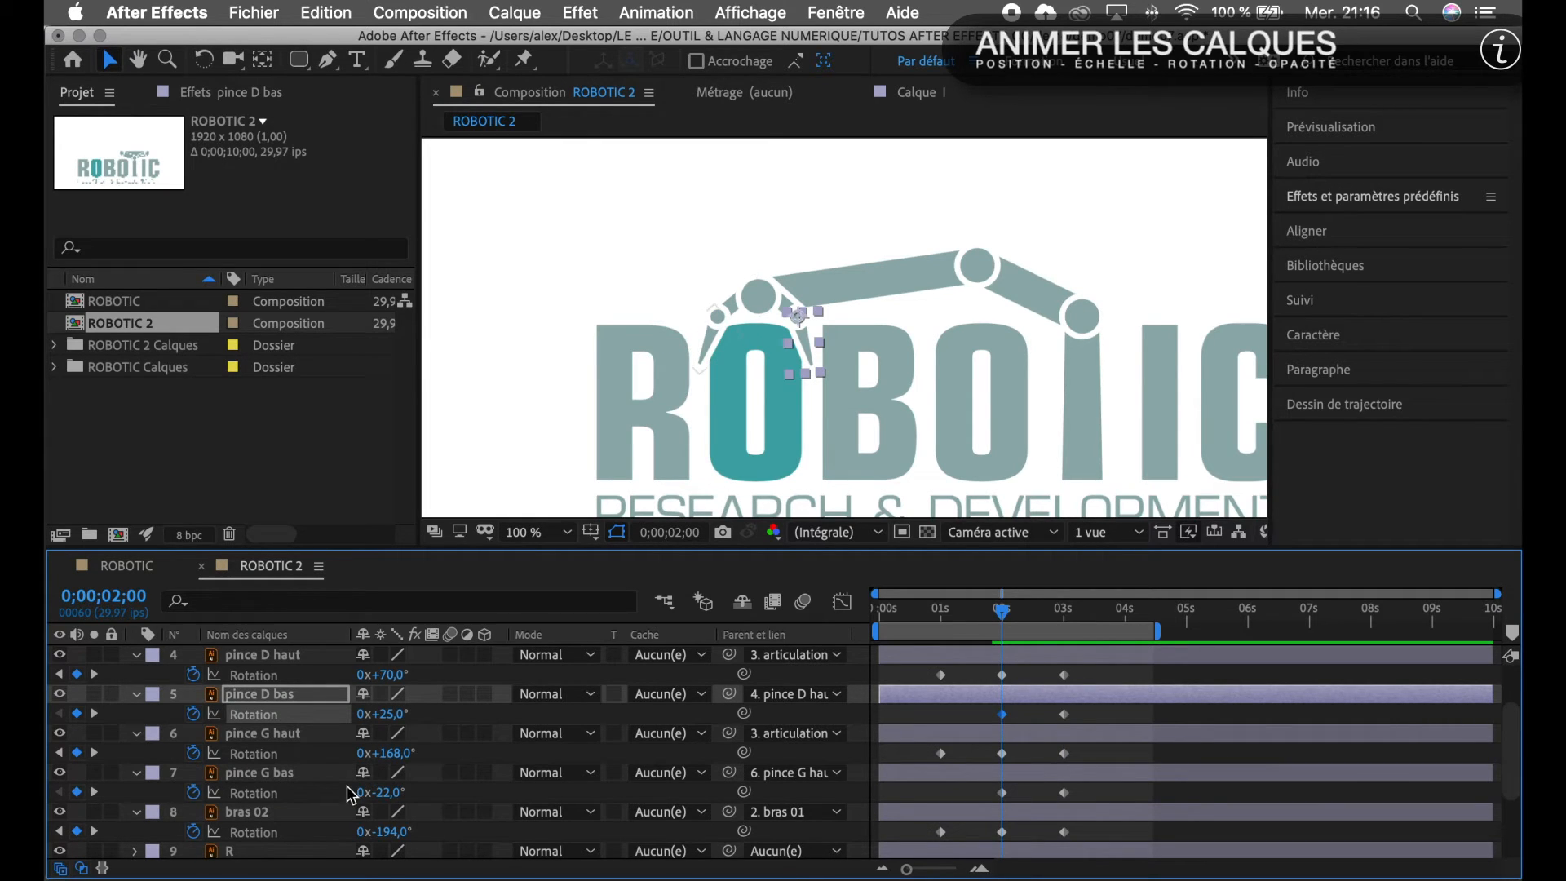
shift+click(1003, 793)
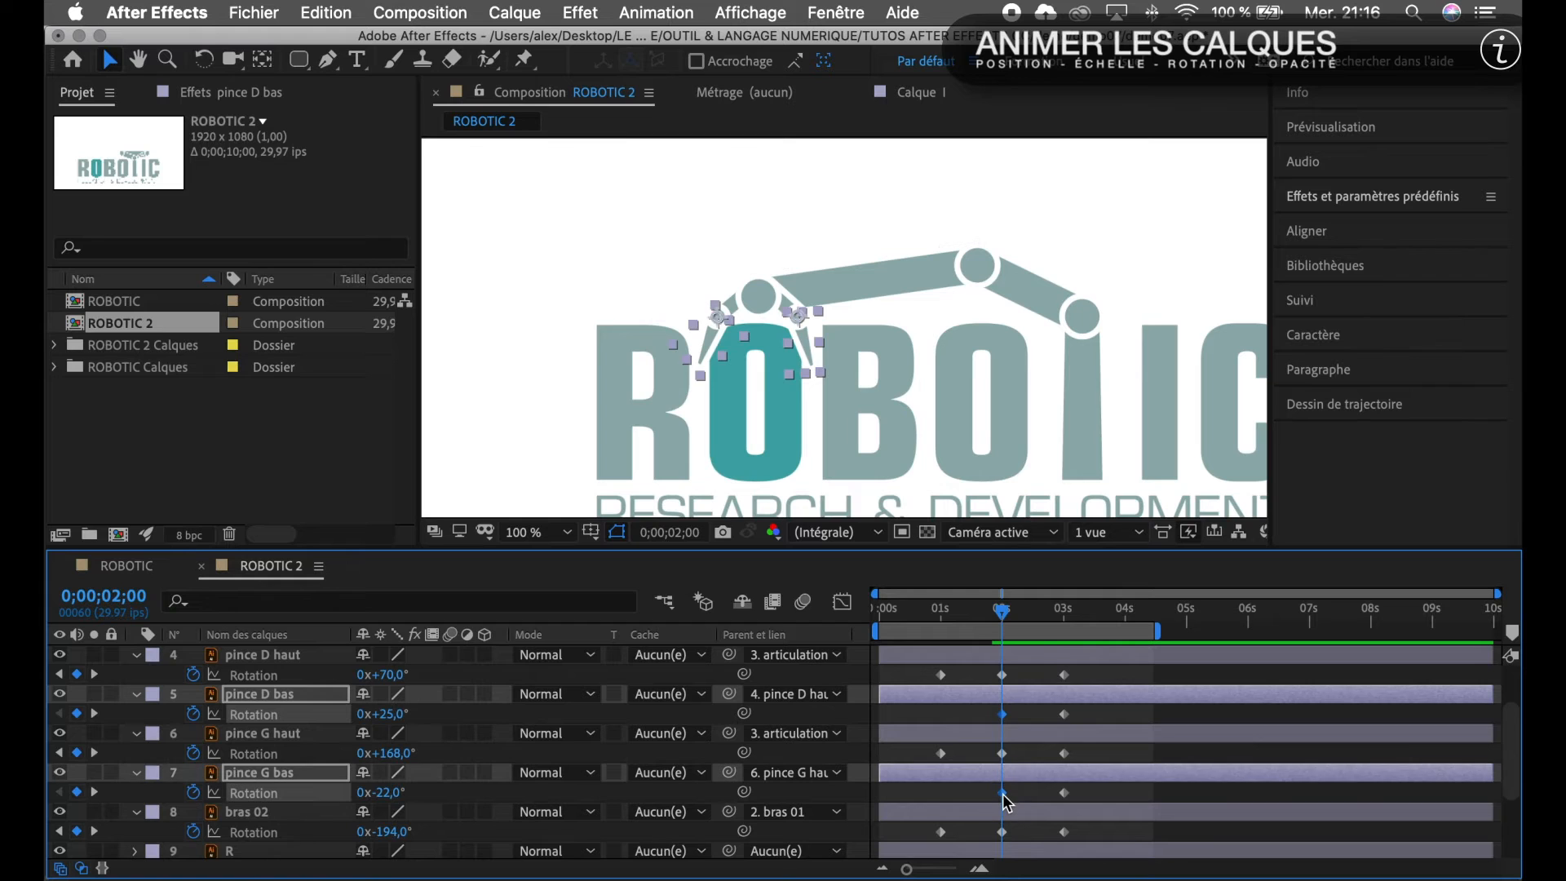
mouse_move(1003, 794)
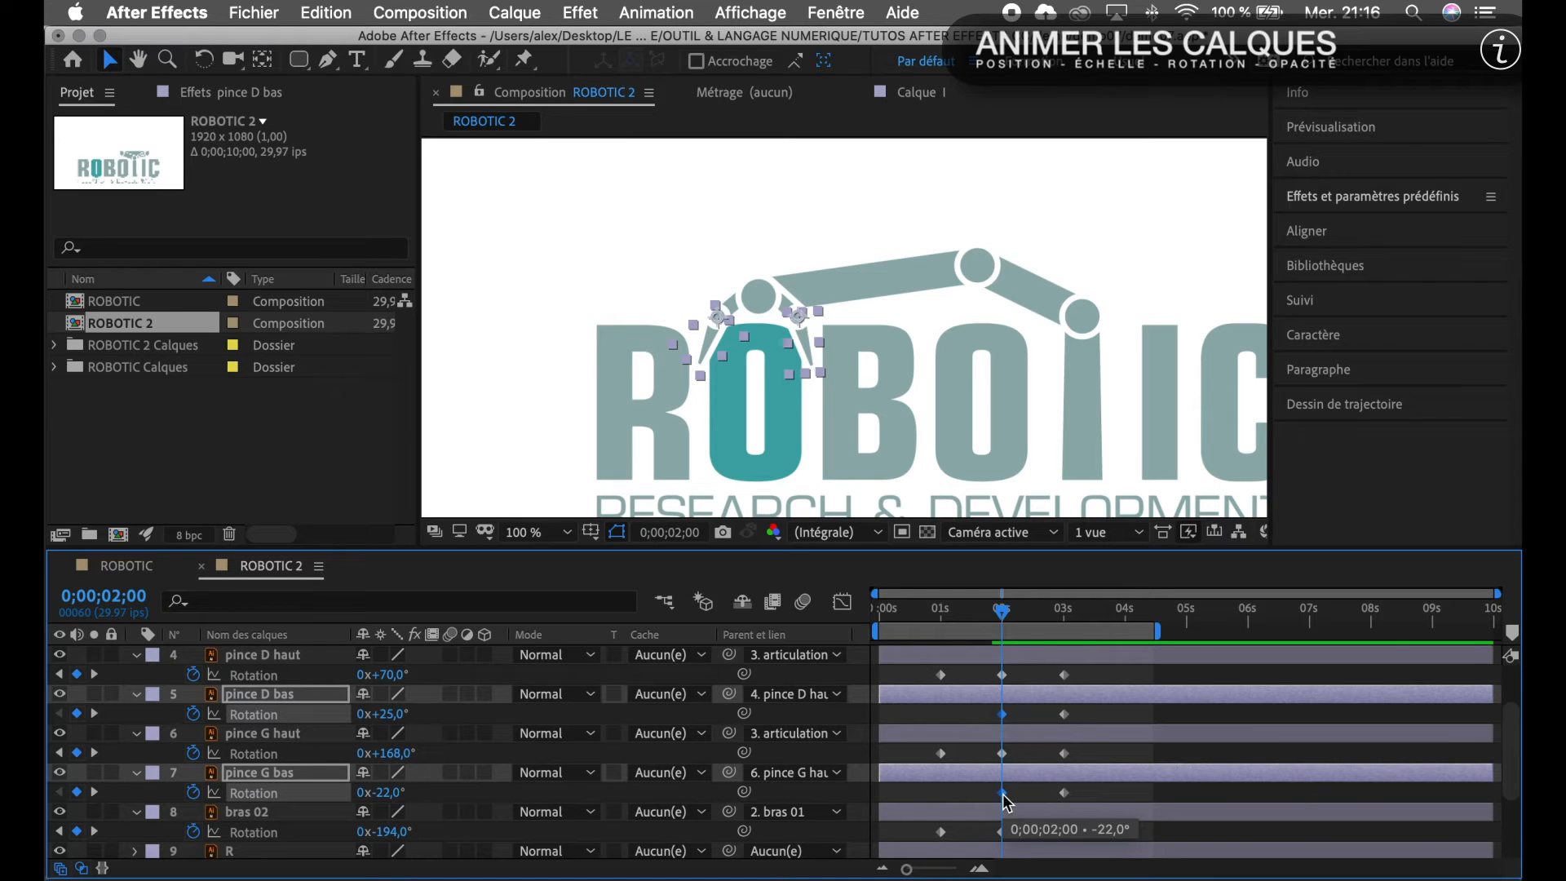
drag(1003, 793, 1006, 794)
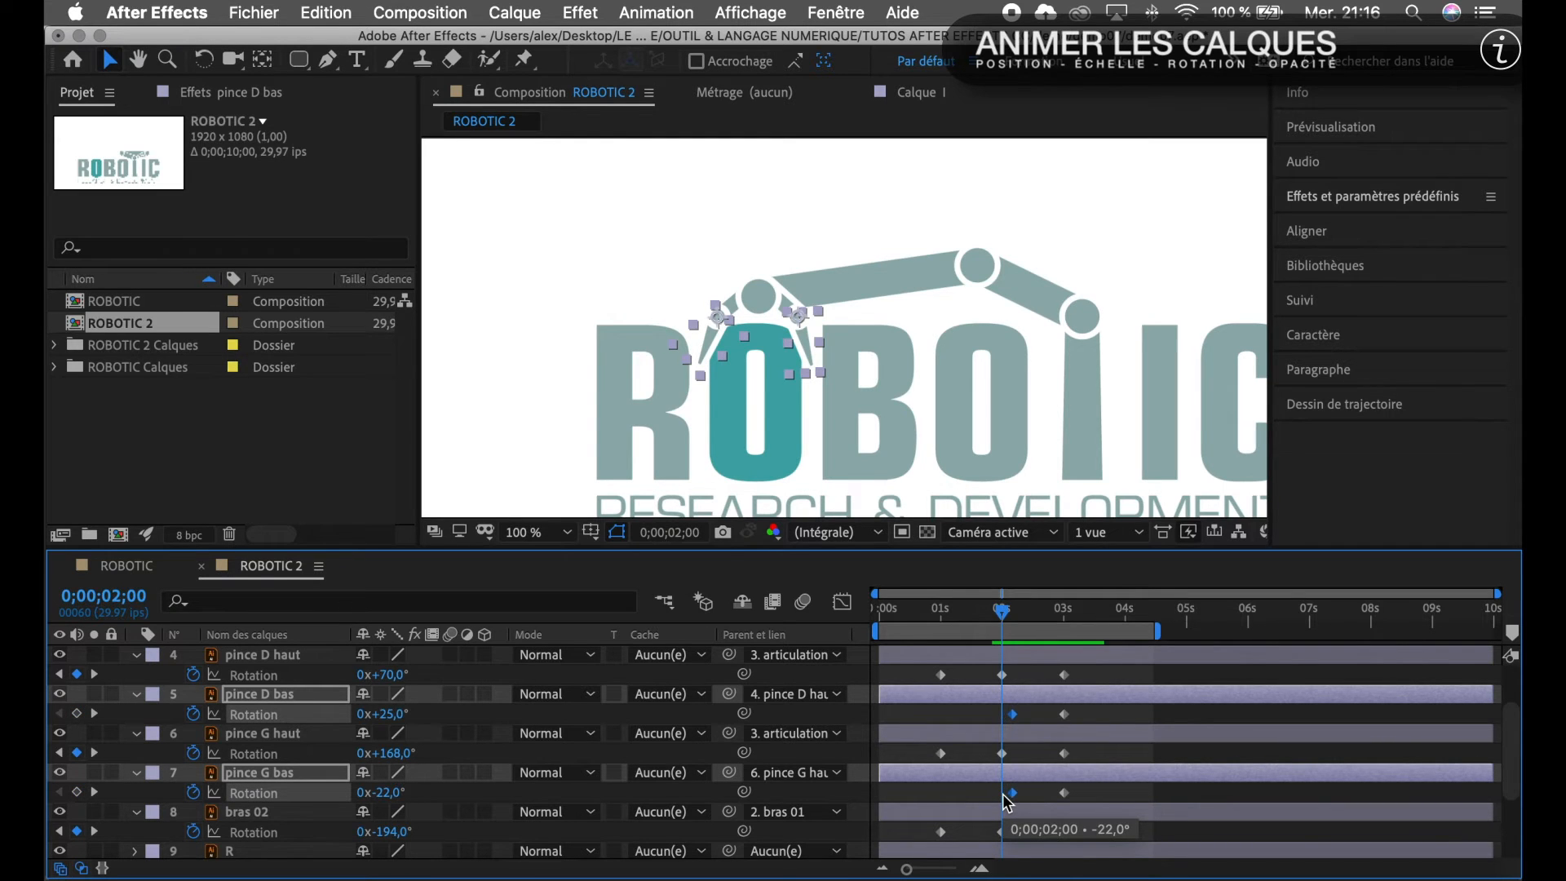
key(alt+Right)
key(alt+Right)
key(alt+Right)
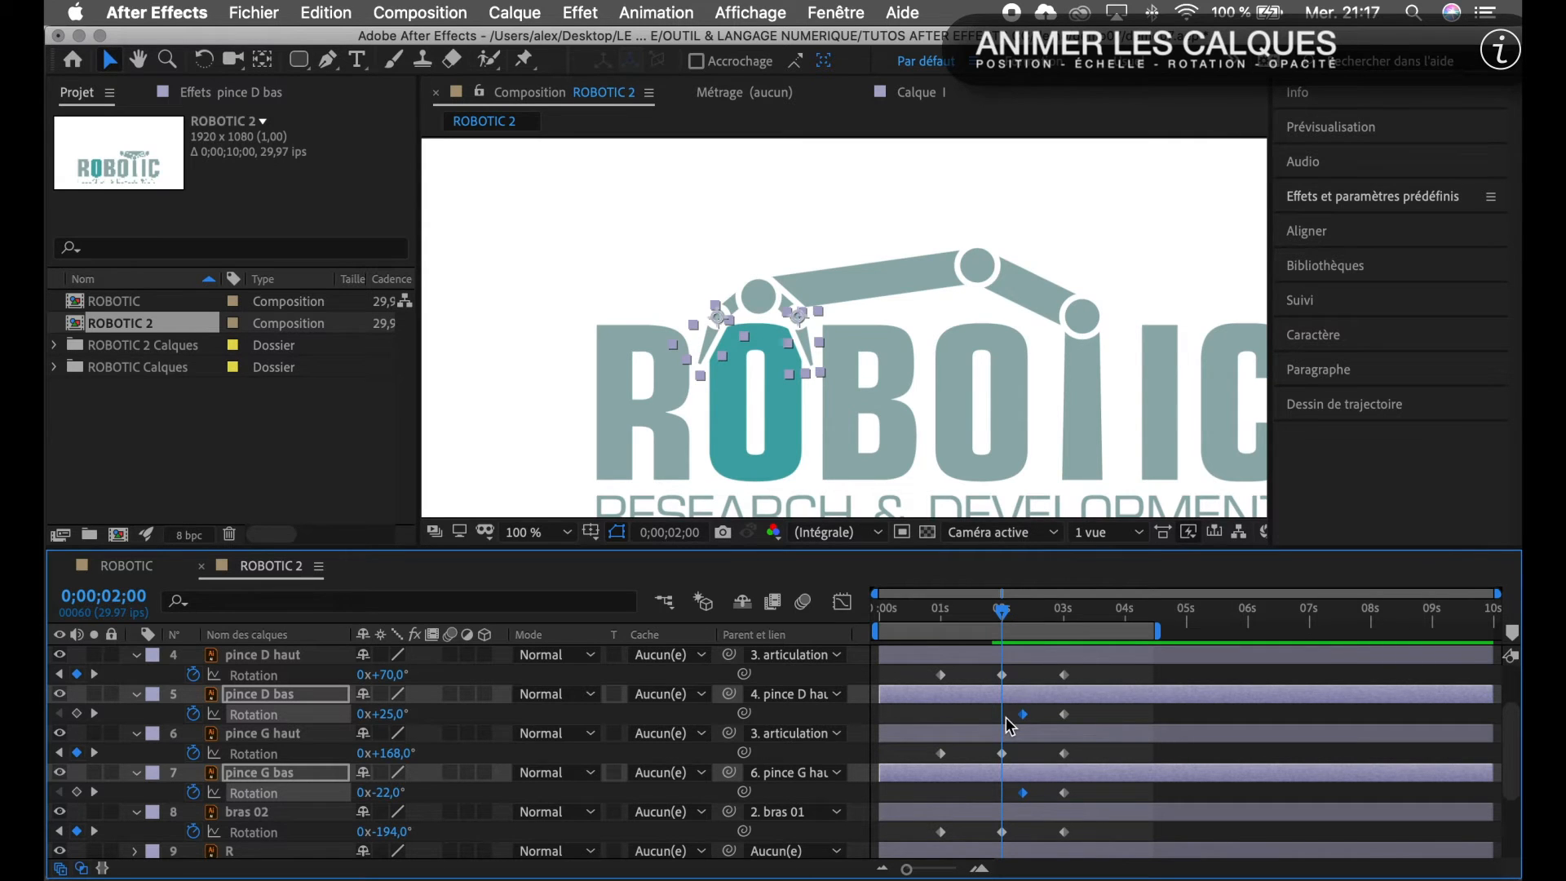
Add Rotation keyframes of 0° to pince D bas and pince G bas at 0;00;02;00 so the claw tips arrive open.
click(76, 714)
click(77, 792)
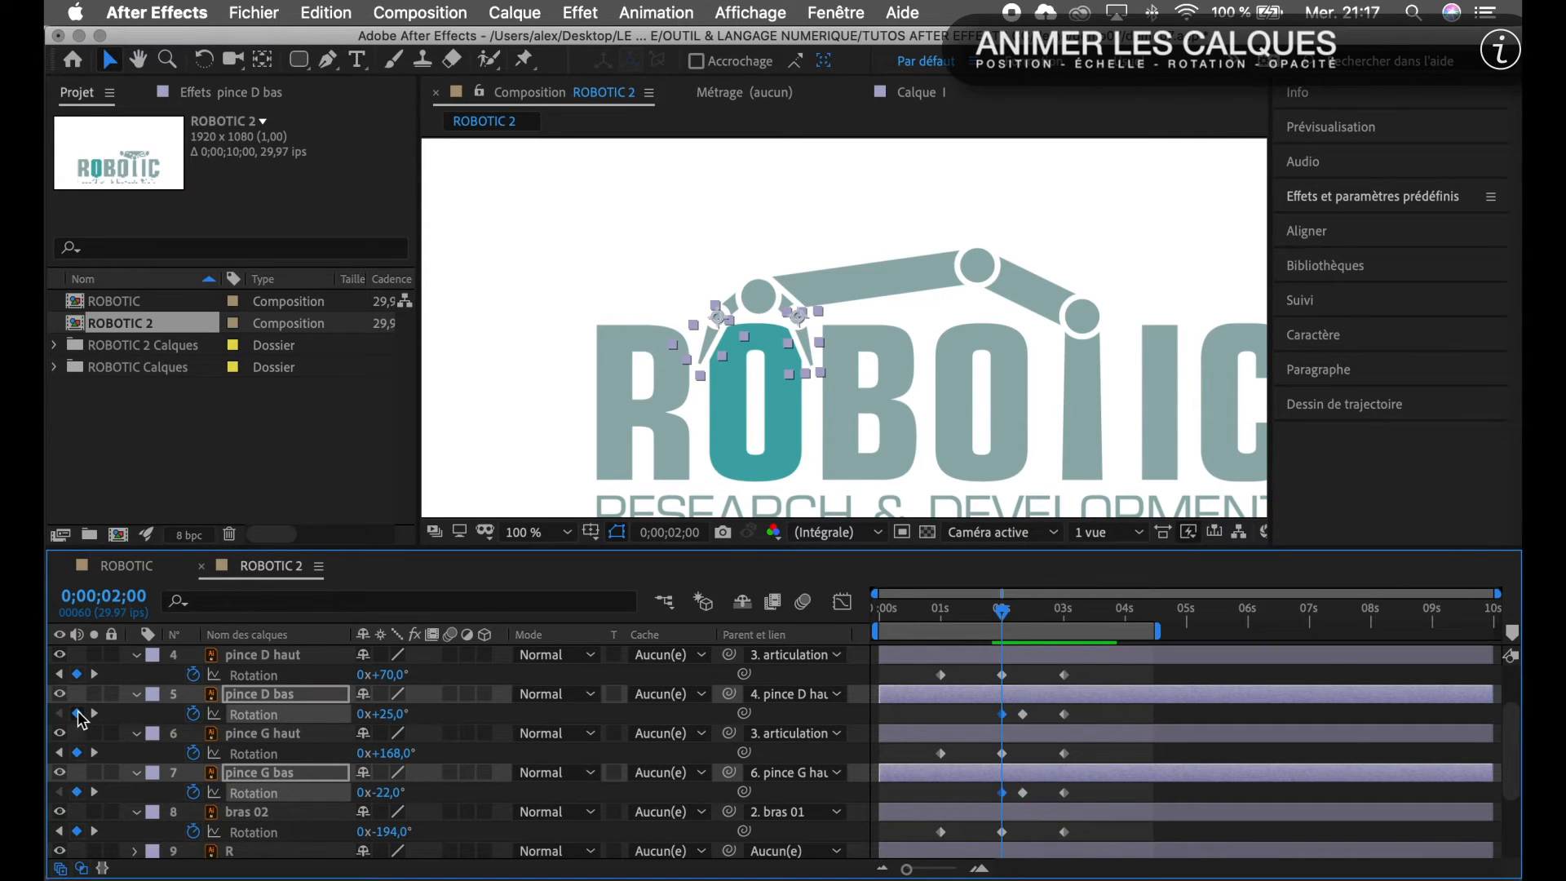
click(390, 716)
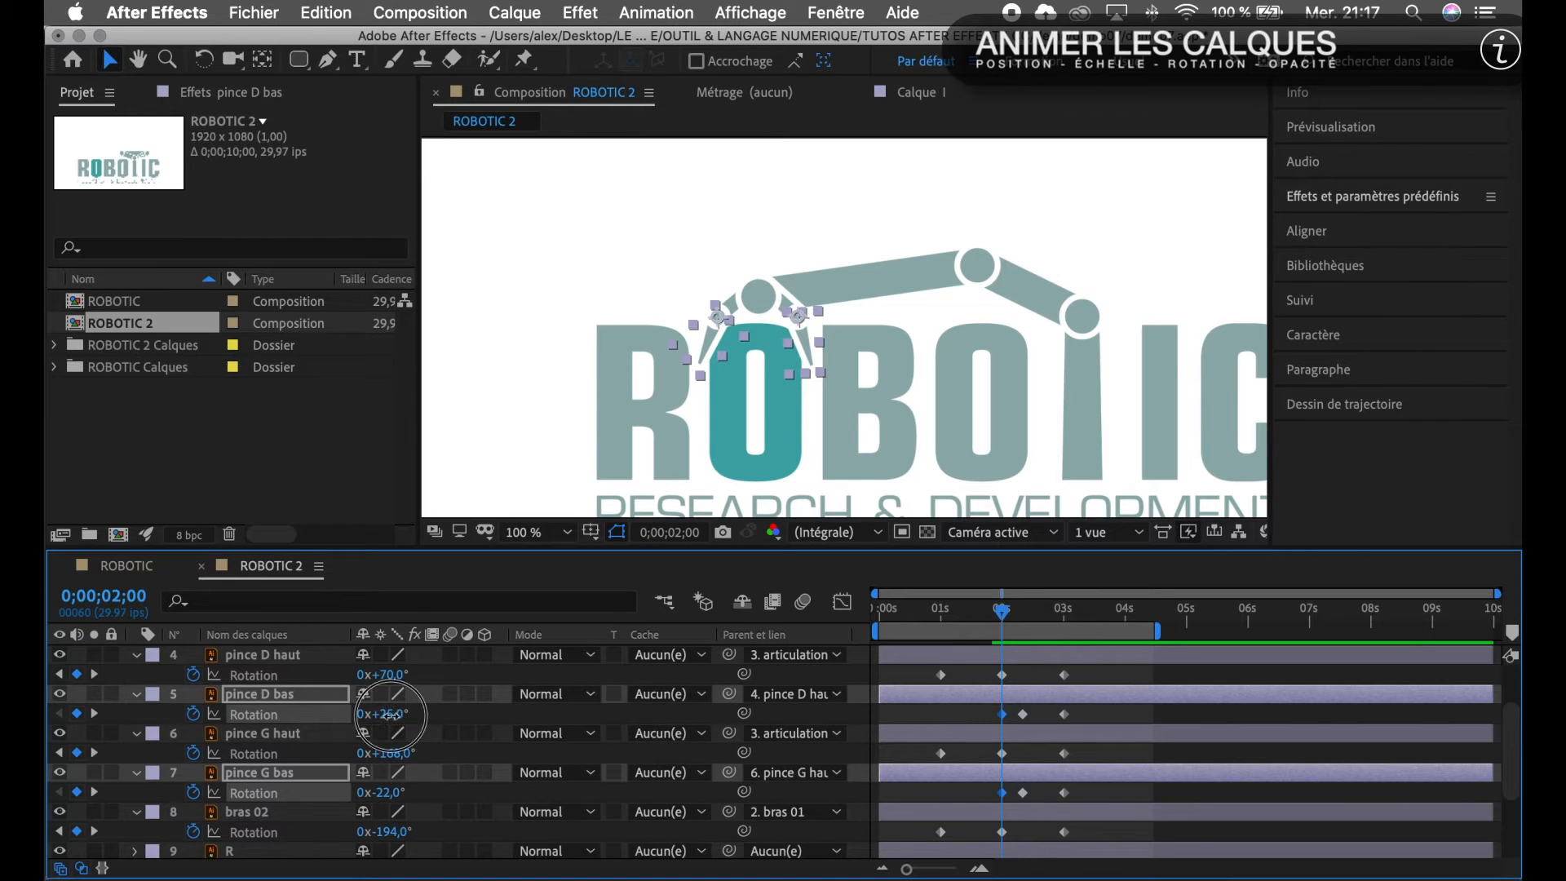
text(0)
key(Tab)
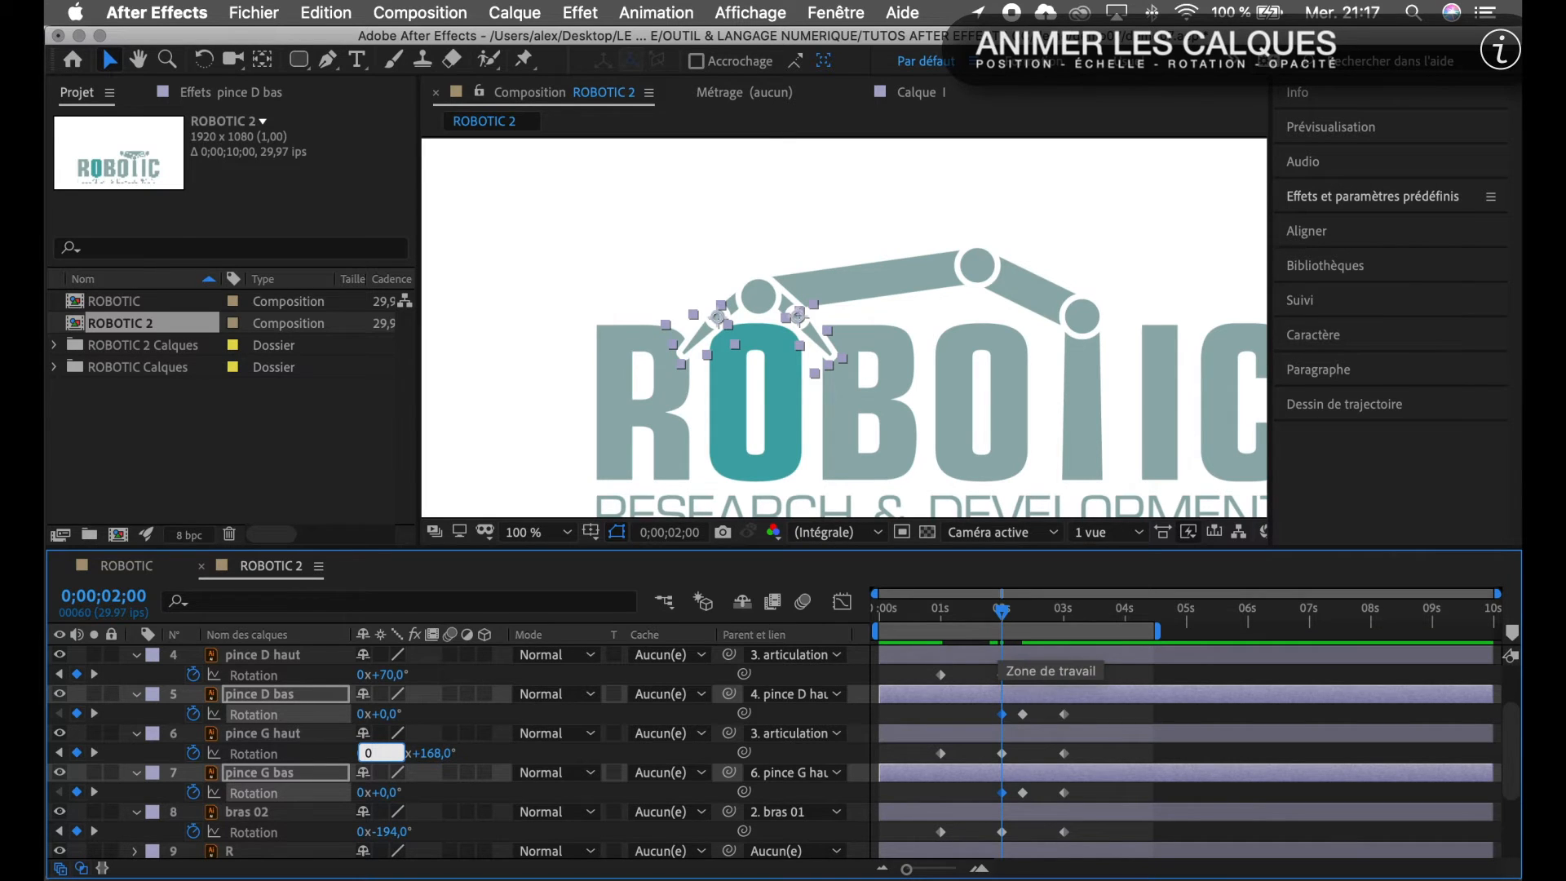
Preview the arm lowering and the claw tips closing around the teal O.
click(966, 611)
click(966, 610)
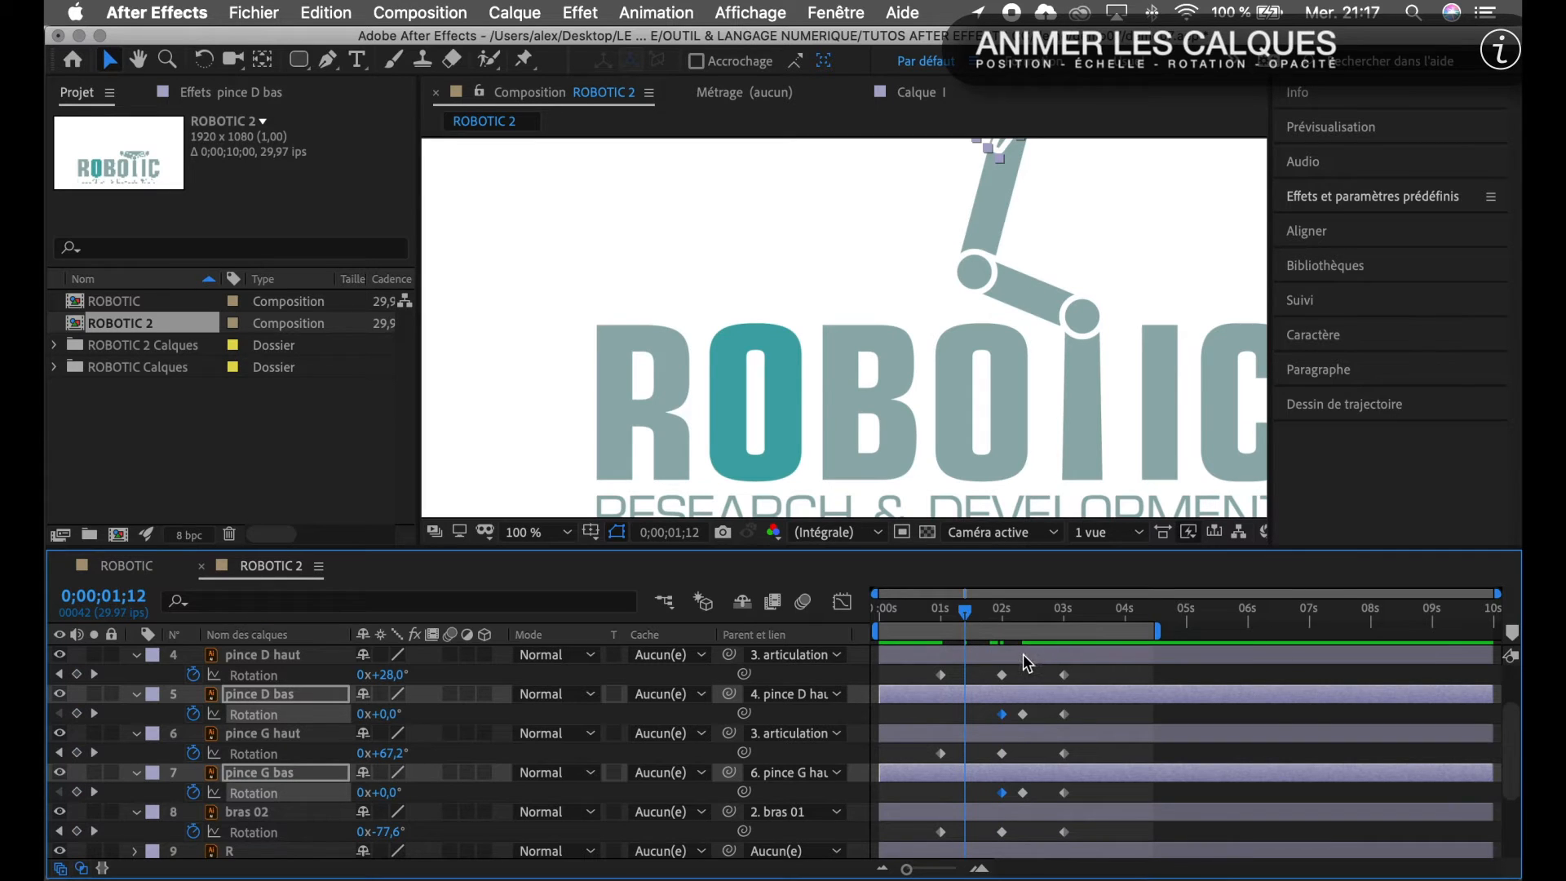
drag(968, 621, 1006, 628)
key(space)
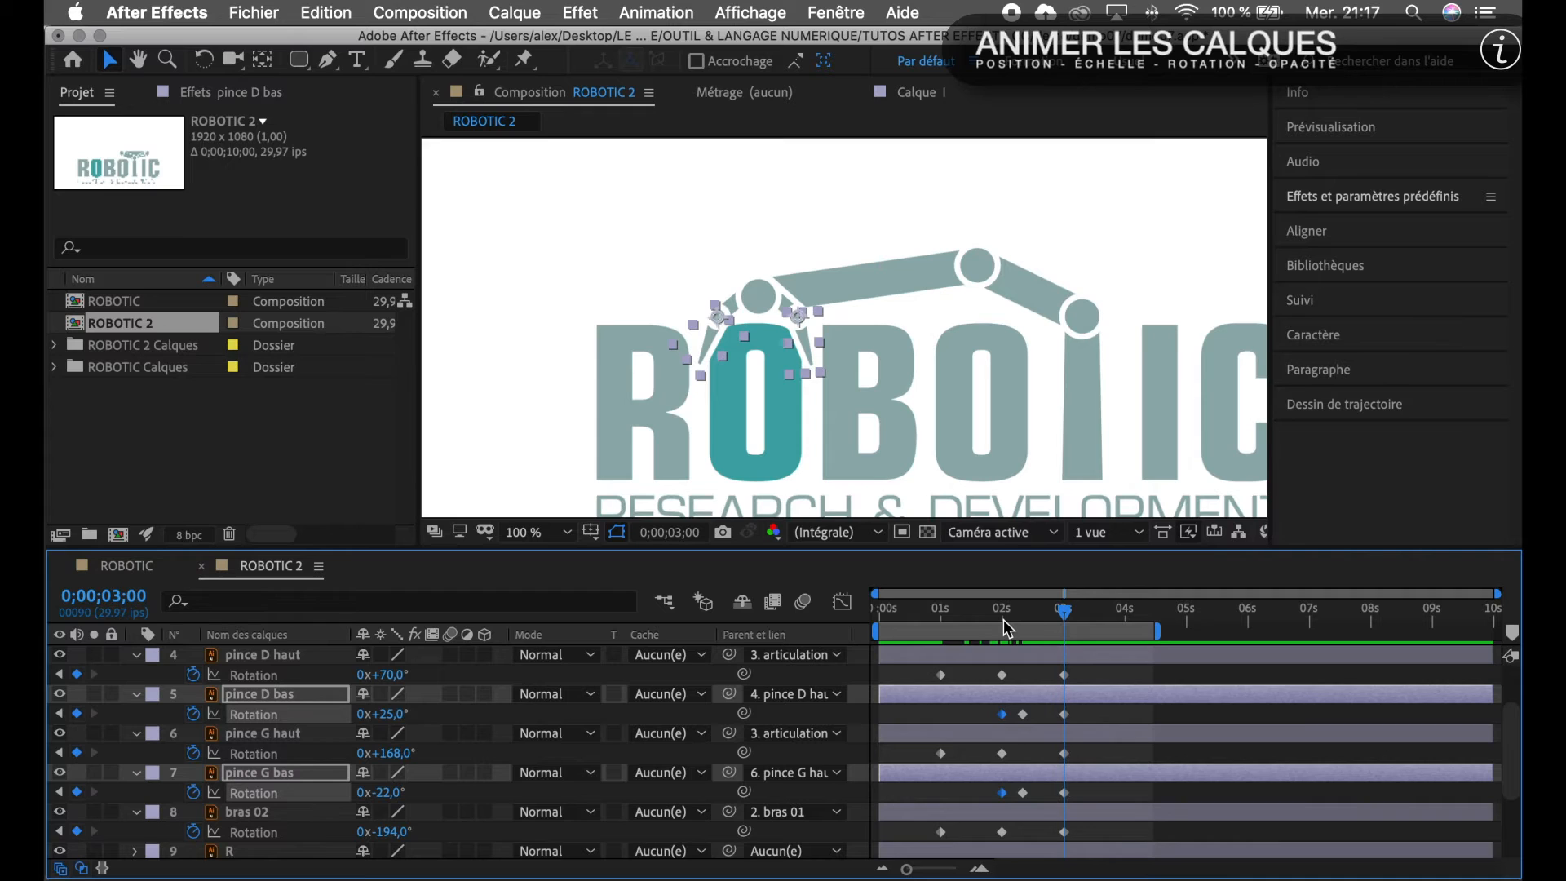
Step the playhead back to 0;00;02;10, on the keyframes where the claw tips close.
key(super+Left)
key(super+Left)
key(super+Left)
key(super+Left)
key(super+Left)
key(super+Left)
key(super+Left)
key(super+Left)
key(super+Left)
key(super+Left)
key(super+Left)
key(super+Left)
key(super+Left)
key(super+Left)
key(super+Left)
key(super+Left)
key(super+Left)
key(super+Left)
key(super+Left)
key(super+Left)
Enlarge the timeline area and shift the 3-second Rotation keyframes of bras 01, bras 02 and the four pince layers to 0;00;02;20.
drag(1083, 673, 1053, 816)
scroll(1068, 808, up, 3)
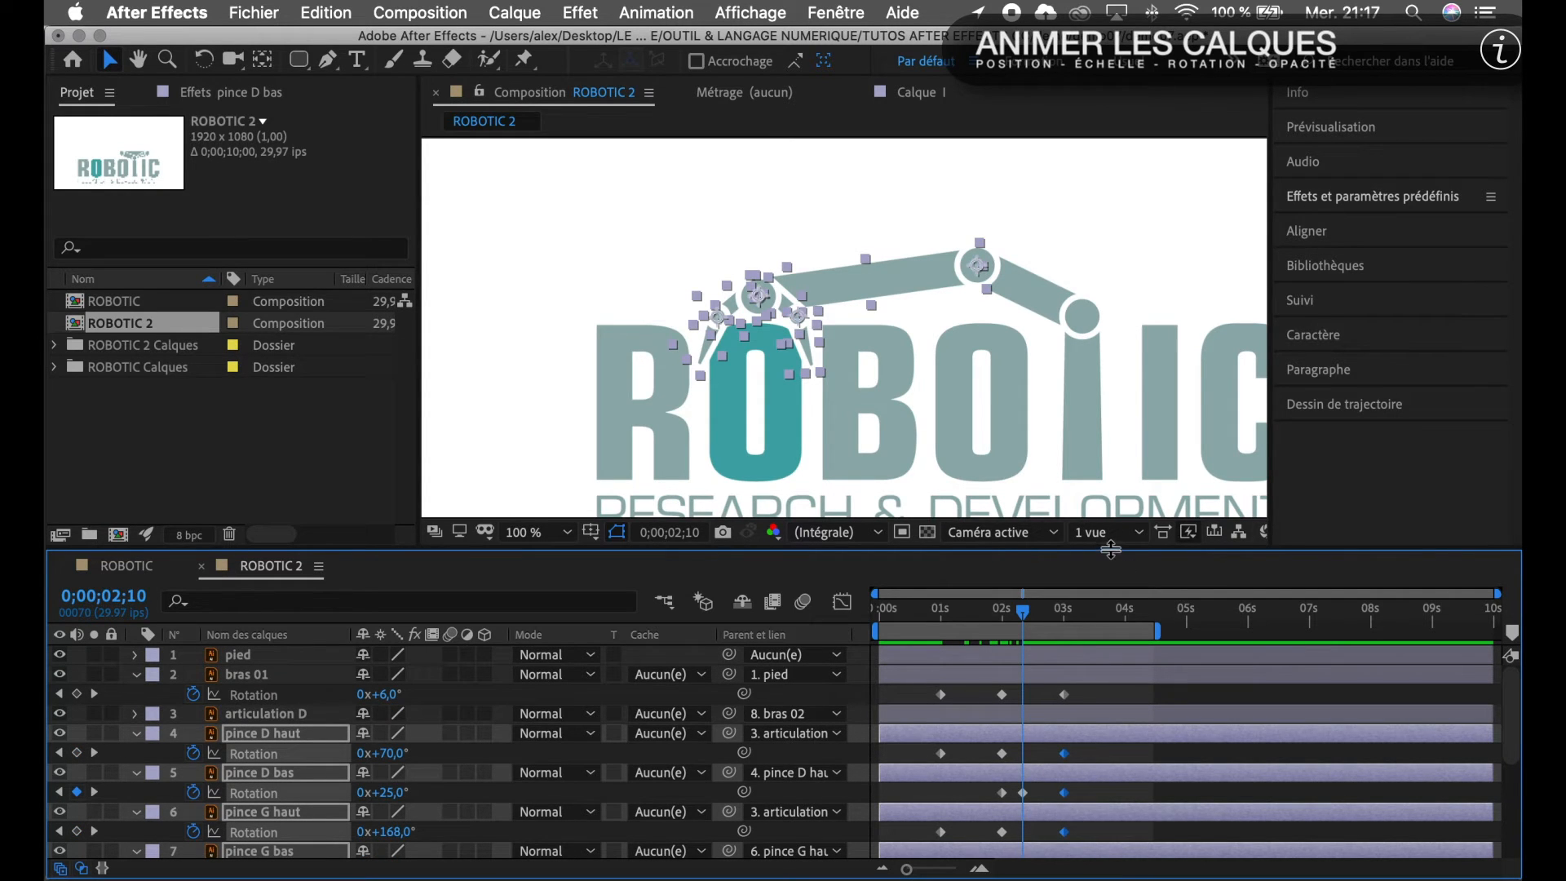
drag(1109, 559, 1101, 419)
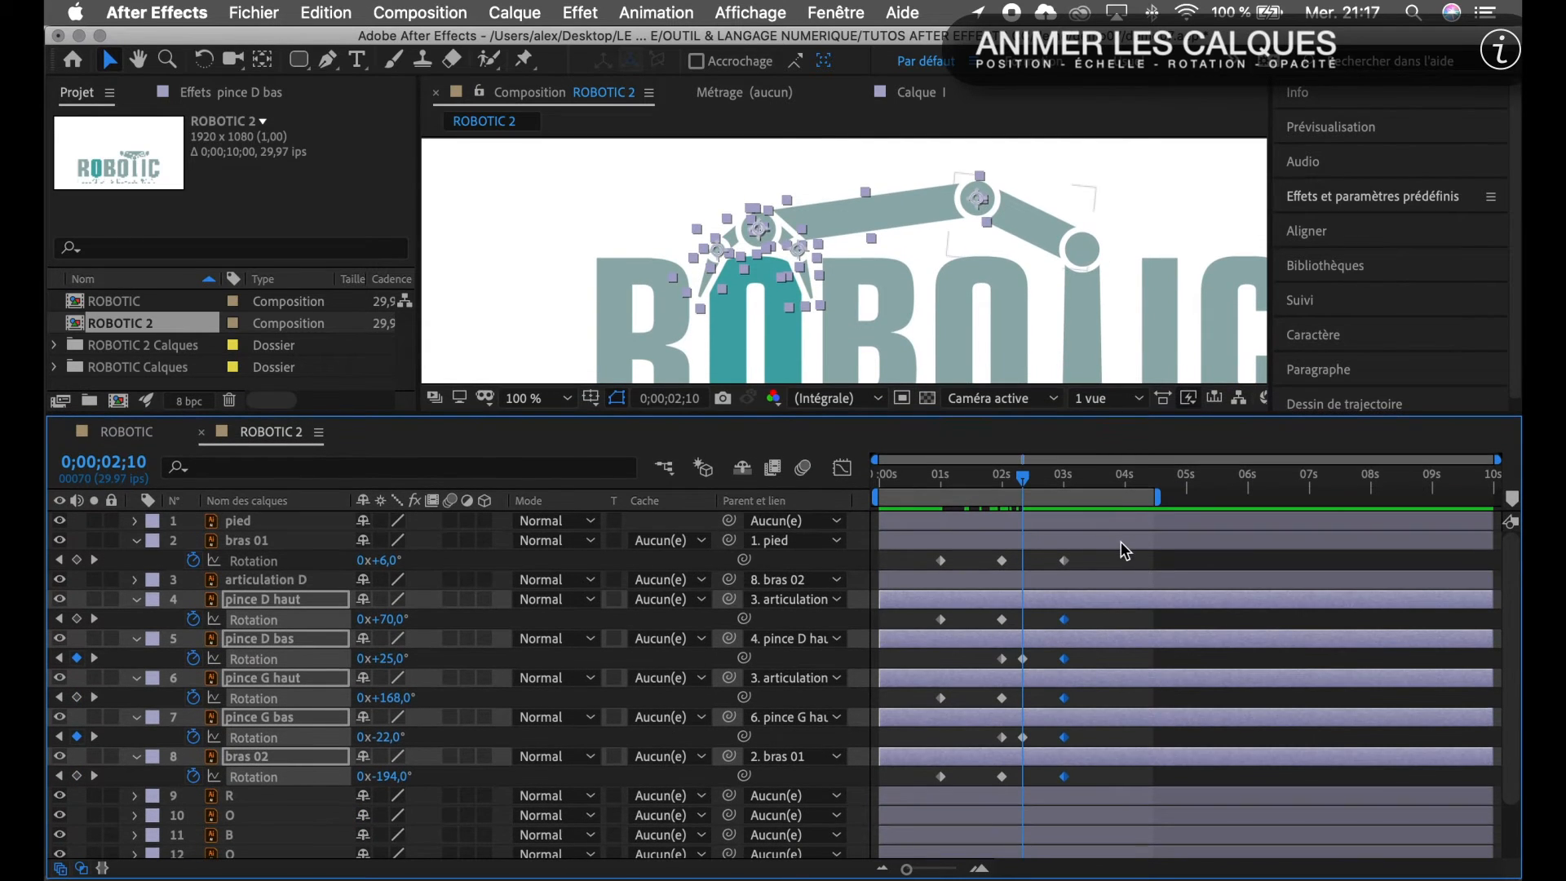
drag(1124, 550, 1104, 548)
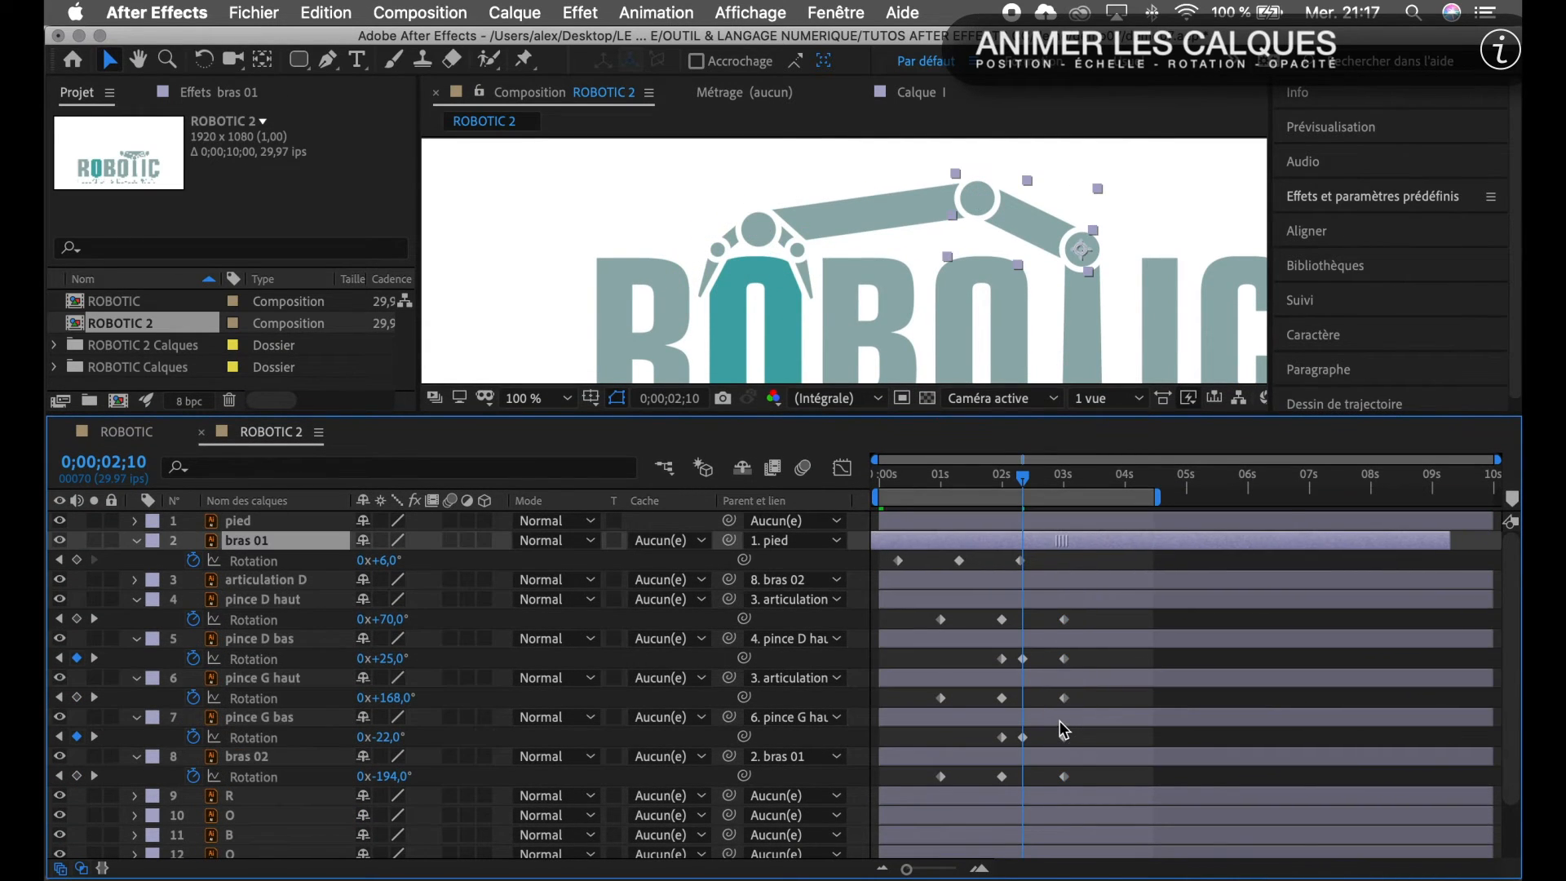
key(super+z)
drag(1090, 559, 1044, 779)
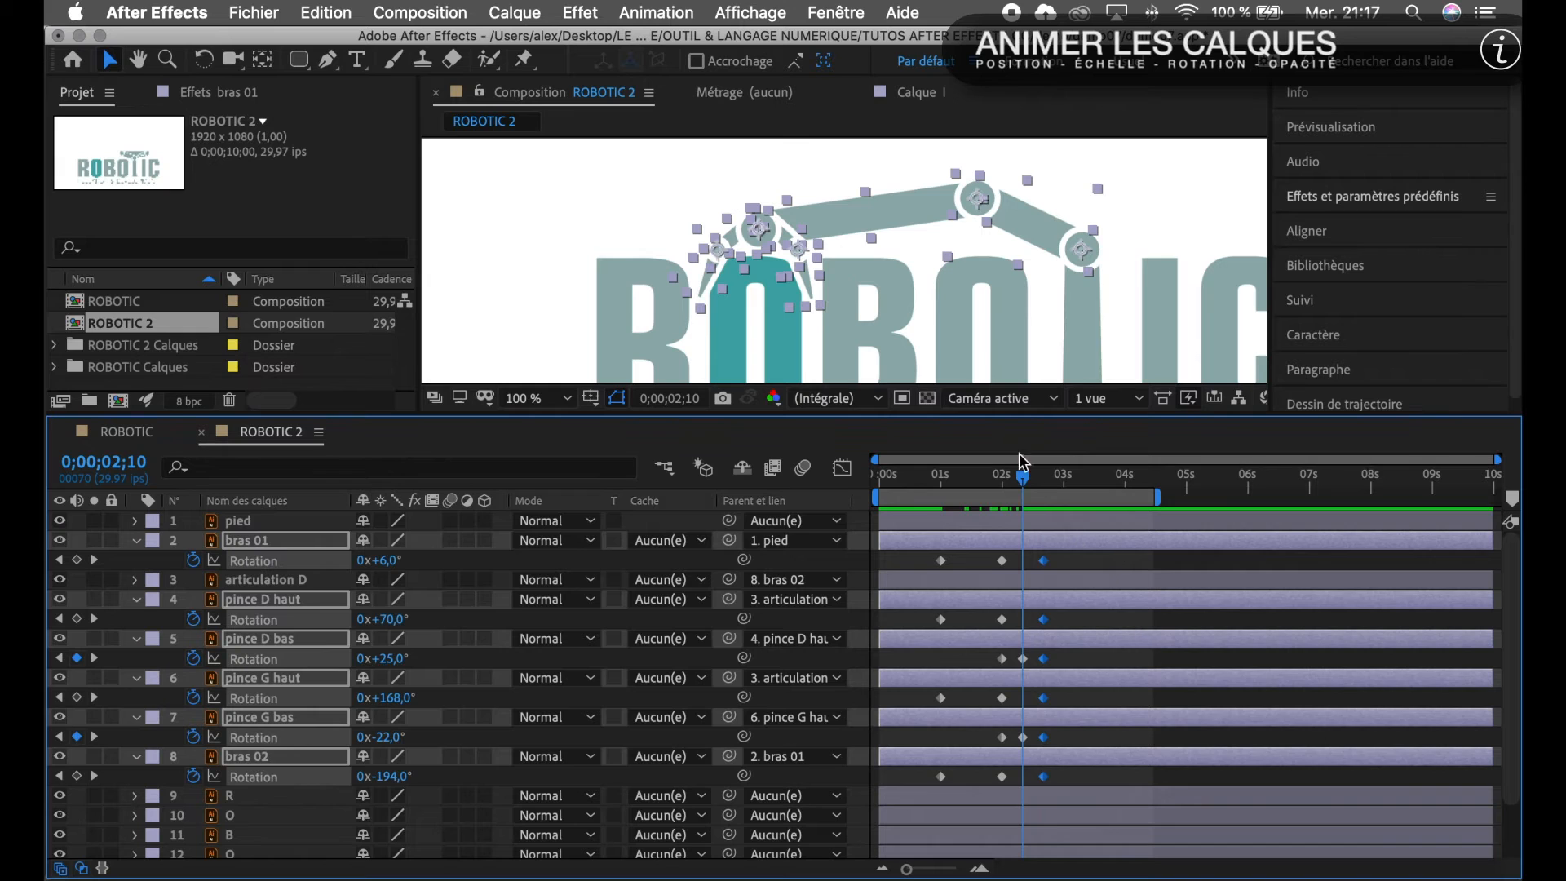
Add Rotation keyframes at 0;00;03;20 to bras 01, bras 02 and the four pince layers together.
drag(1019, 461, 1049, 493)
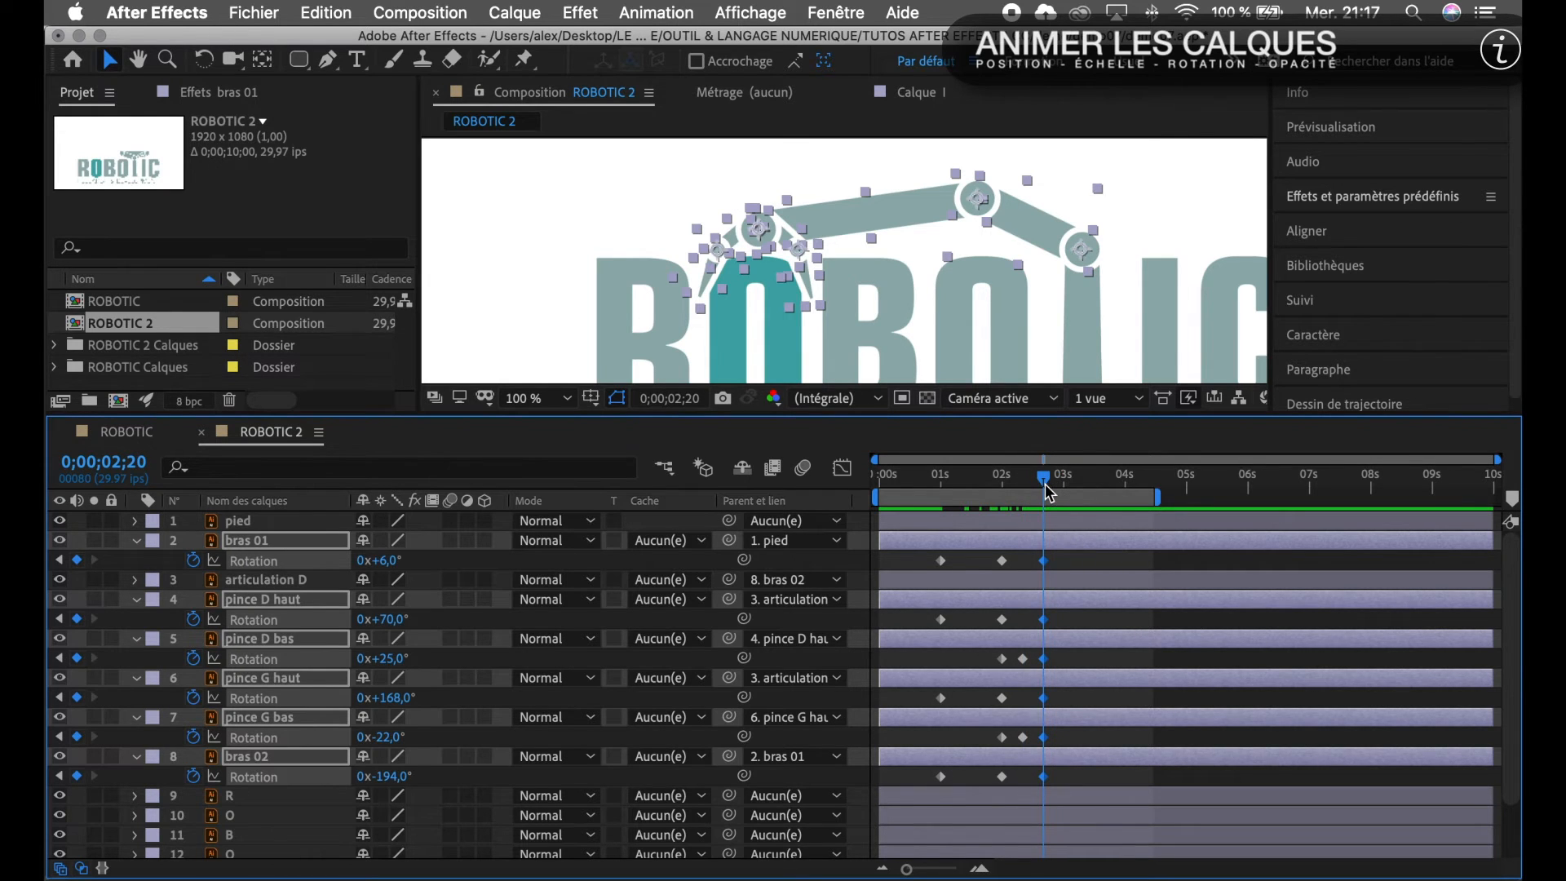
click(122, 457)
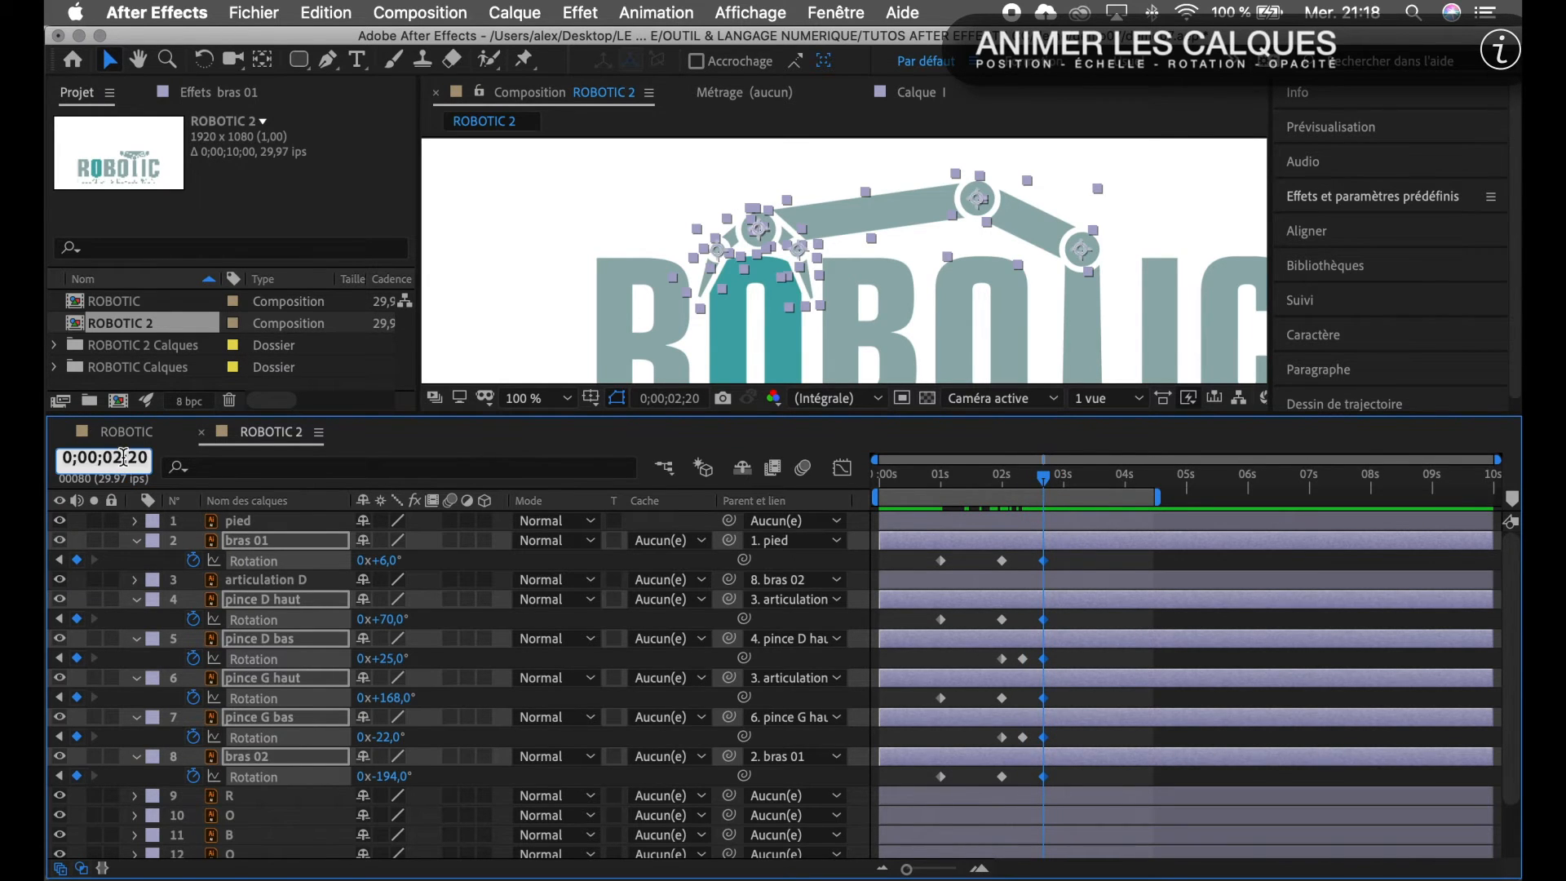
key(BackSpace)
text(3)
key(Return)
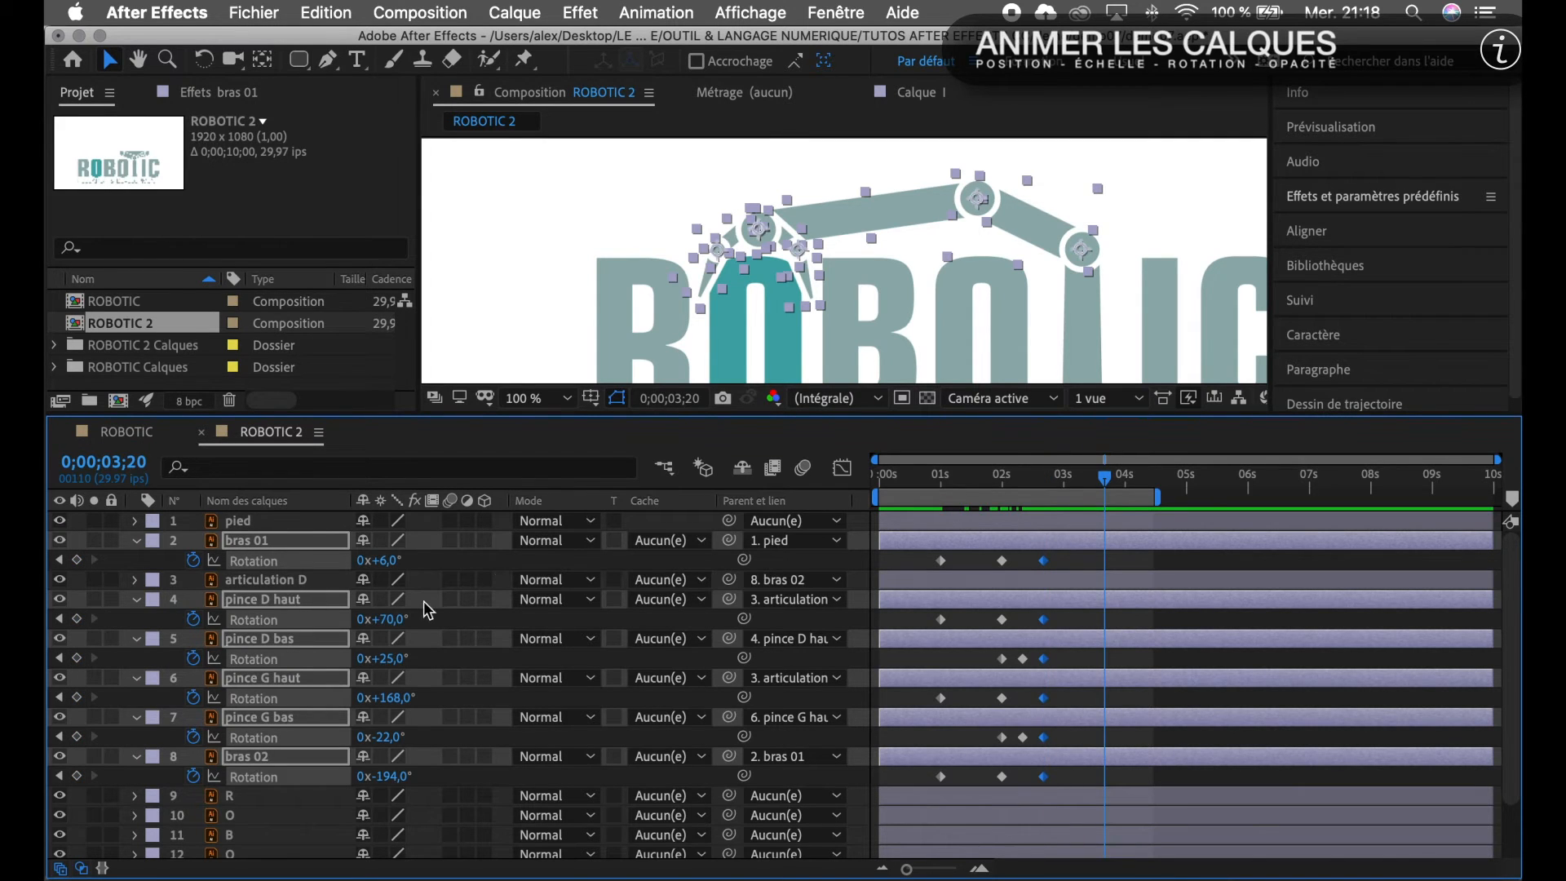
click(77, 561)
click(1136, 776)
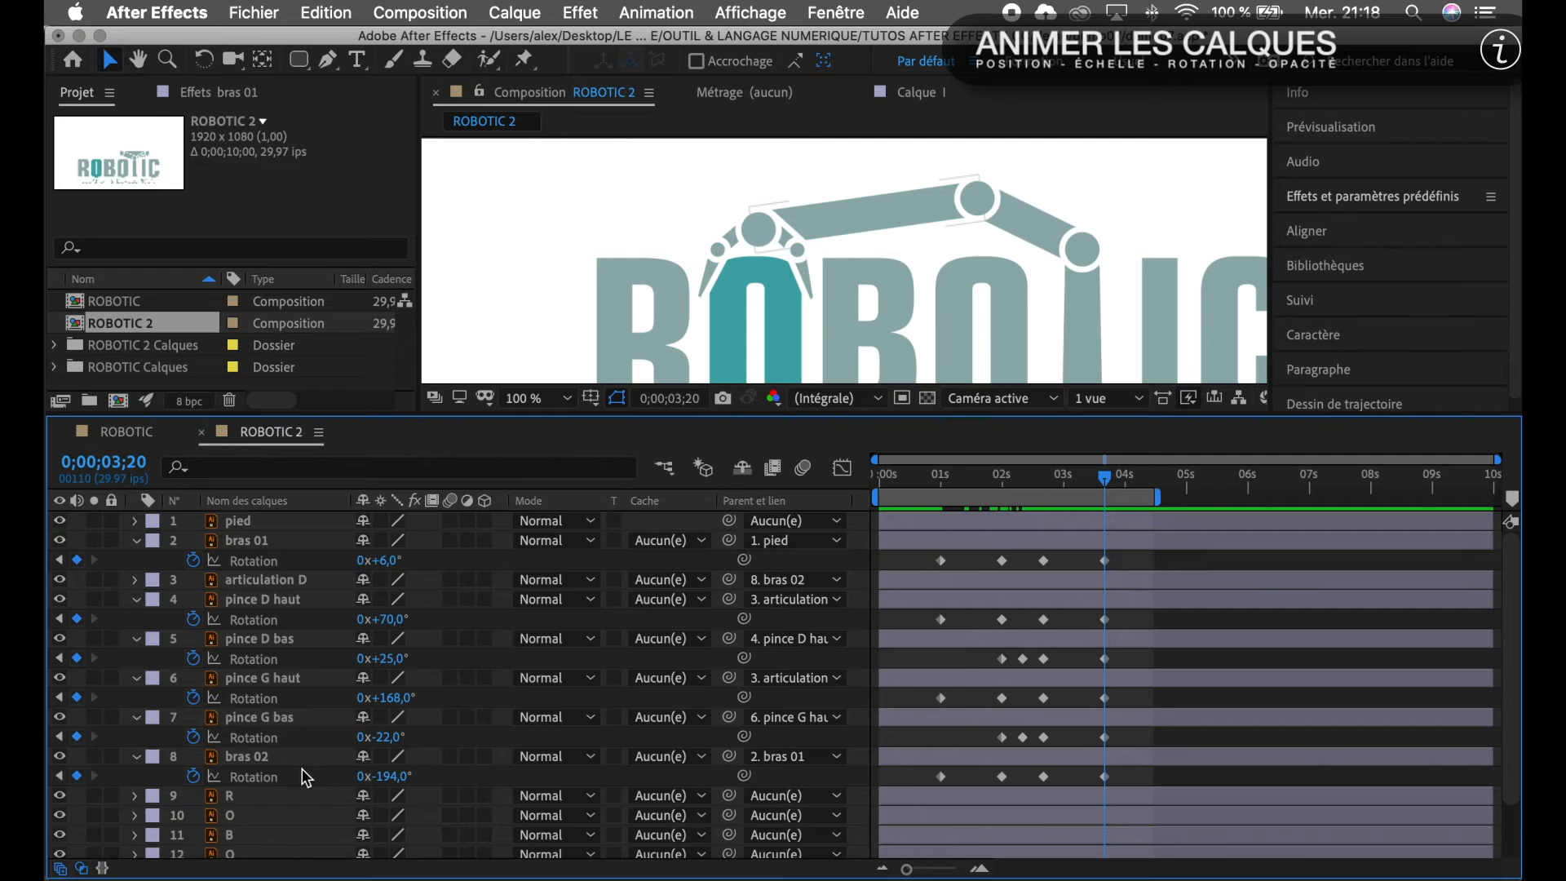
Set the Rotation of bras 01 to 68° at 0;00;03;20 to raise the arm.
click(307, 542)
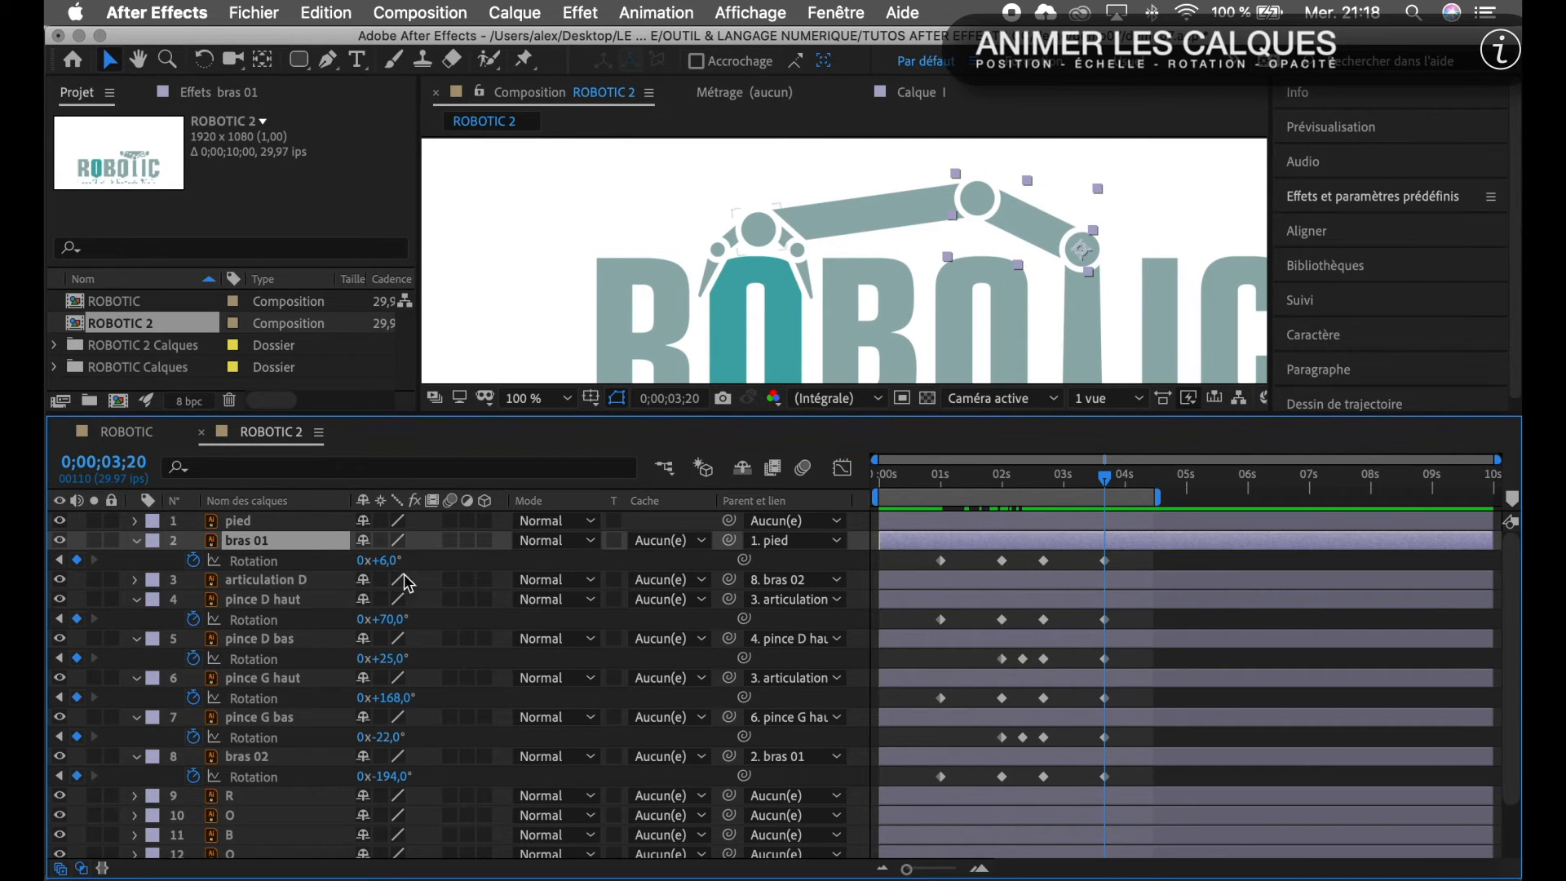
drag(389, 562, 475, 578)
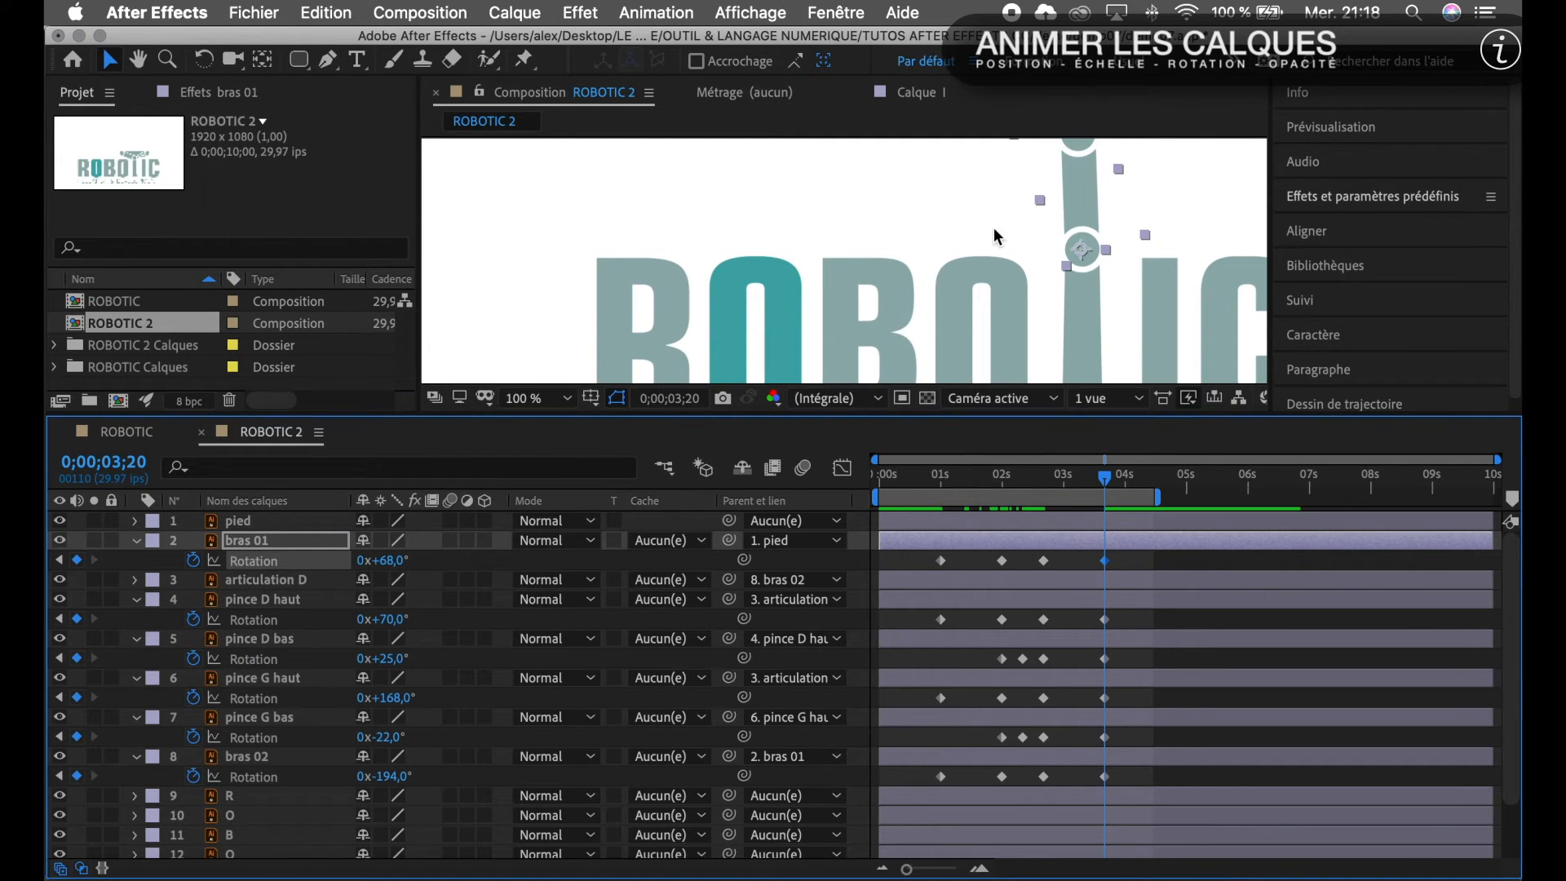
key(h)
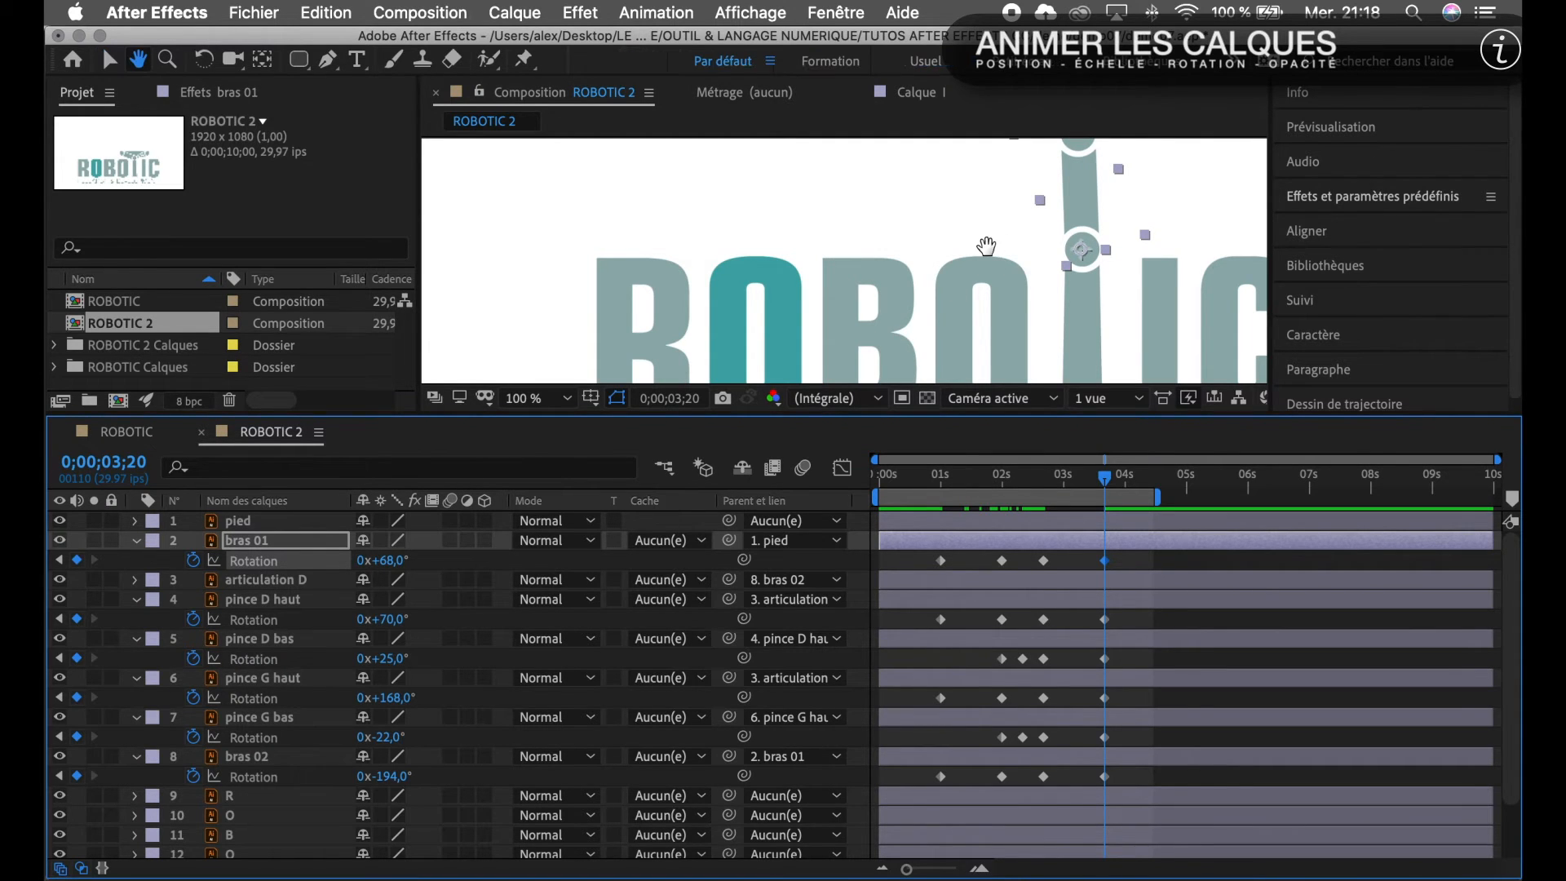
drag(986, 256, 757, 380)
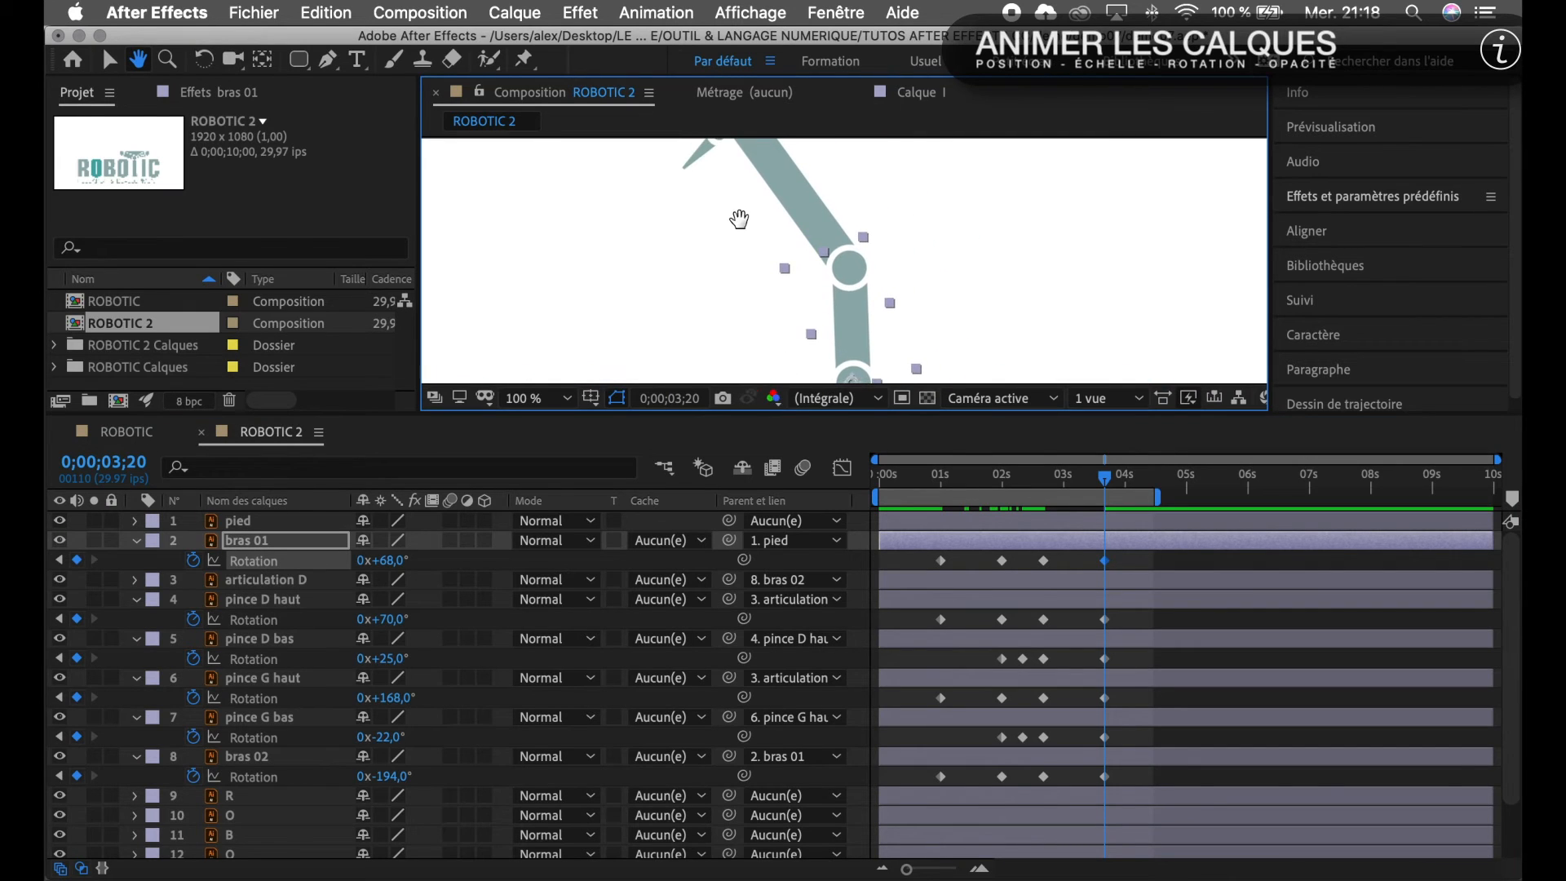
drag(736, 218, 706, 294)
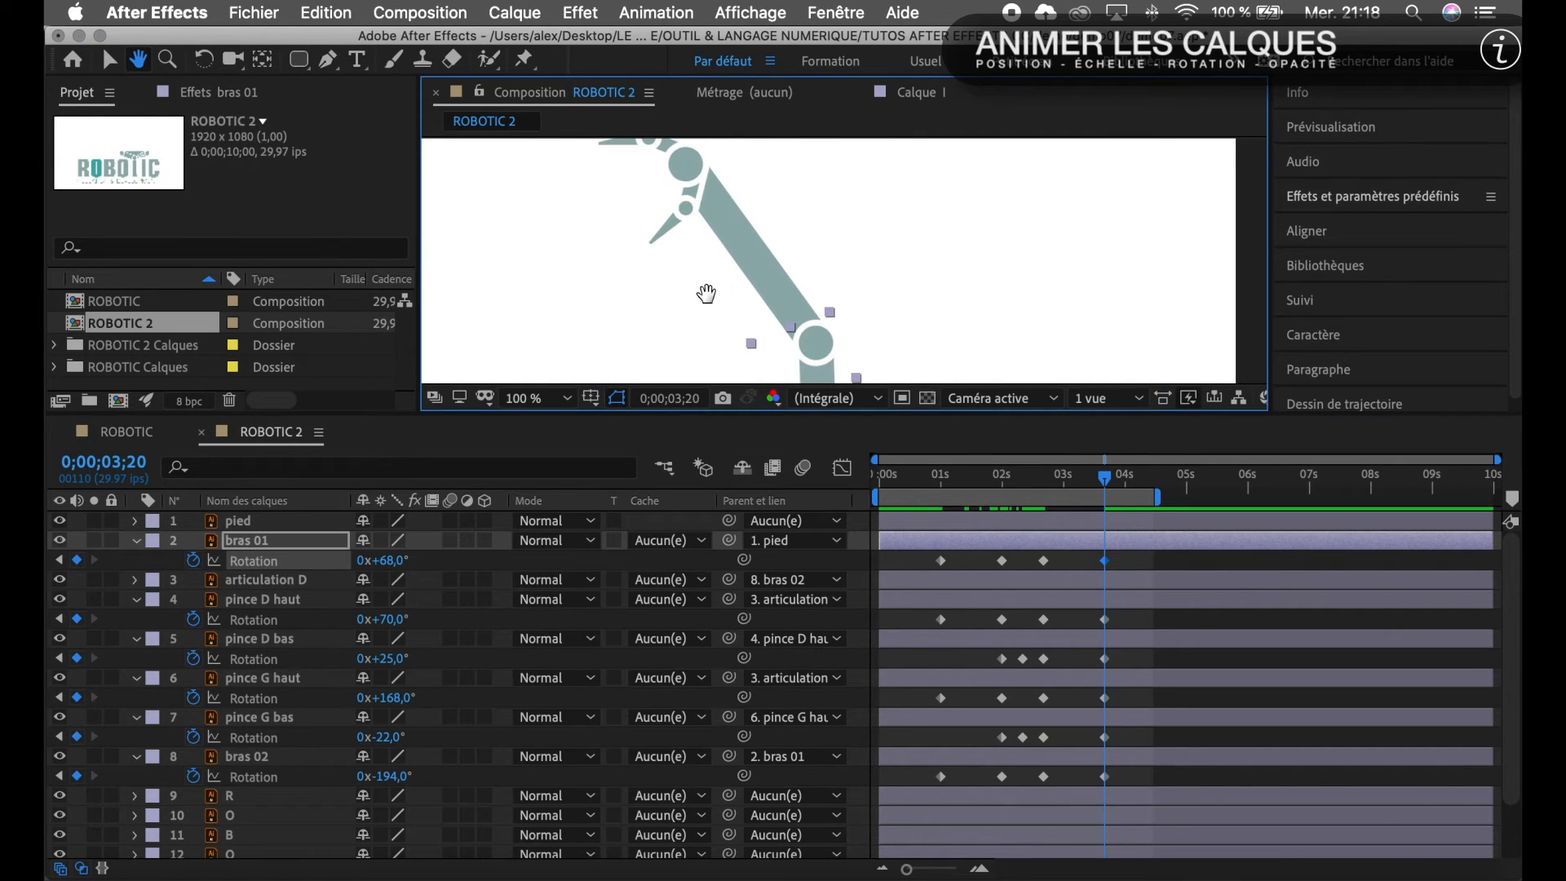
key(v)
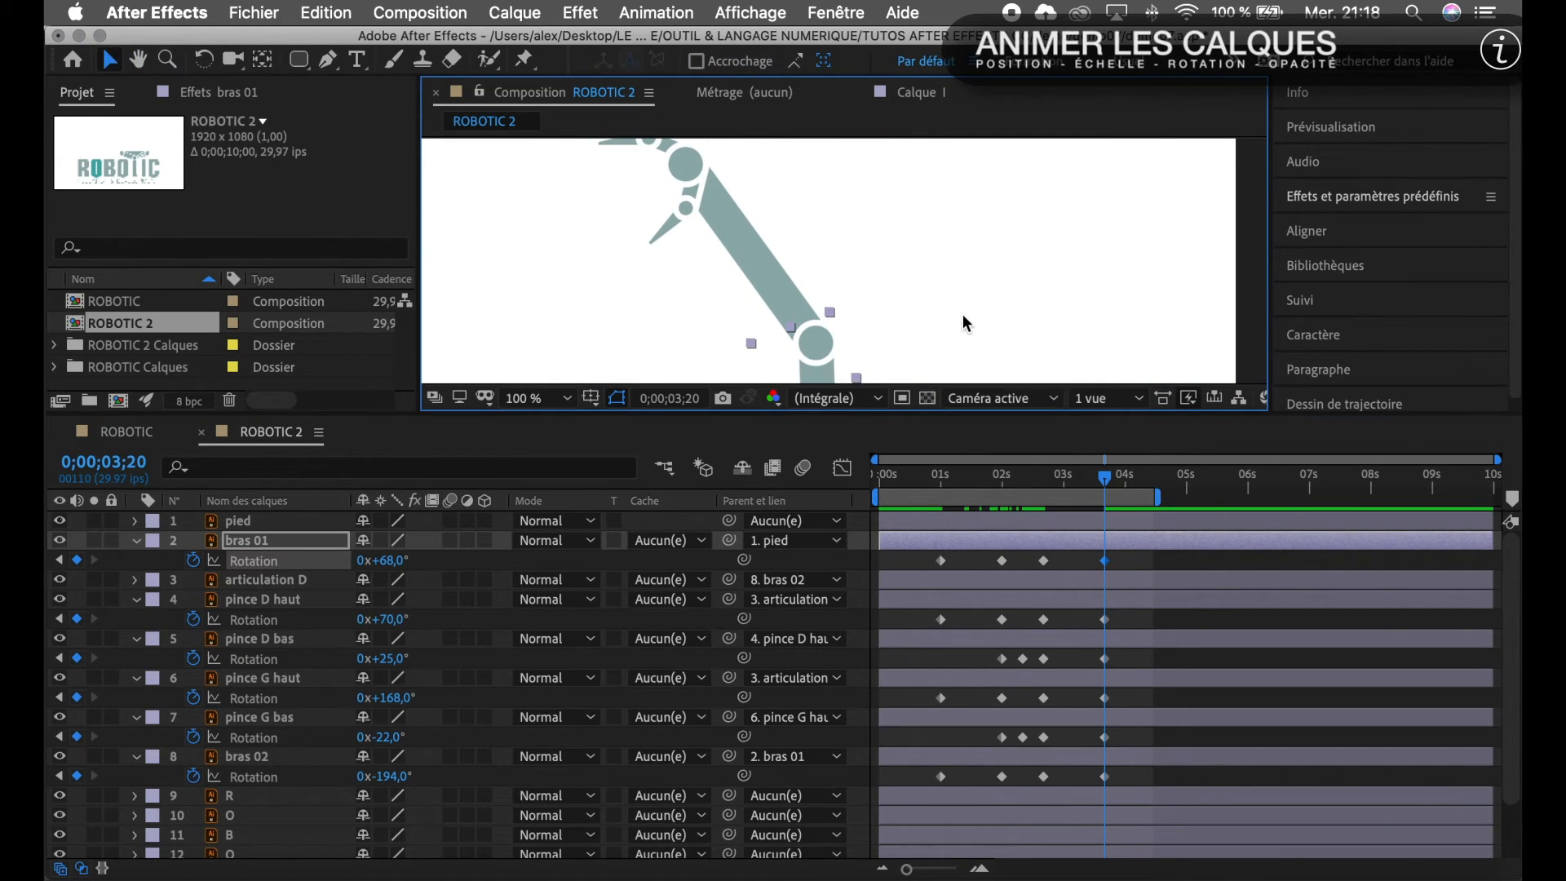
Set the Rotation of bras 02 to -185° at 0;00;03;20, keeping the upper arm leaning towards the teal O's side.
click(316, 759)
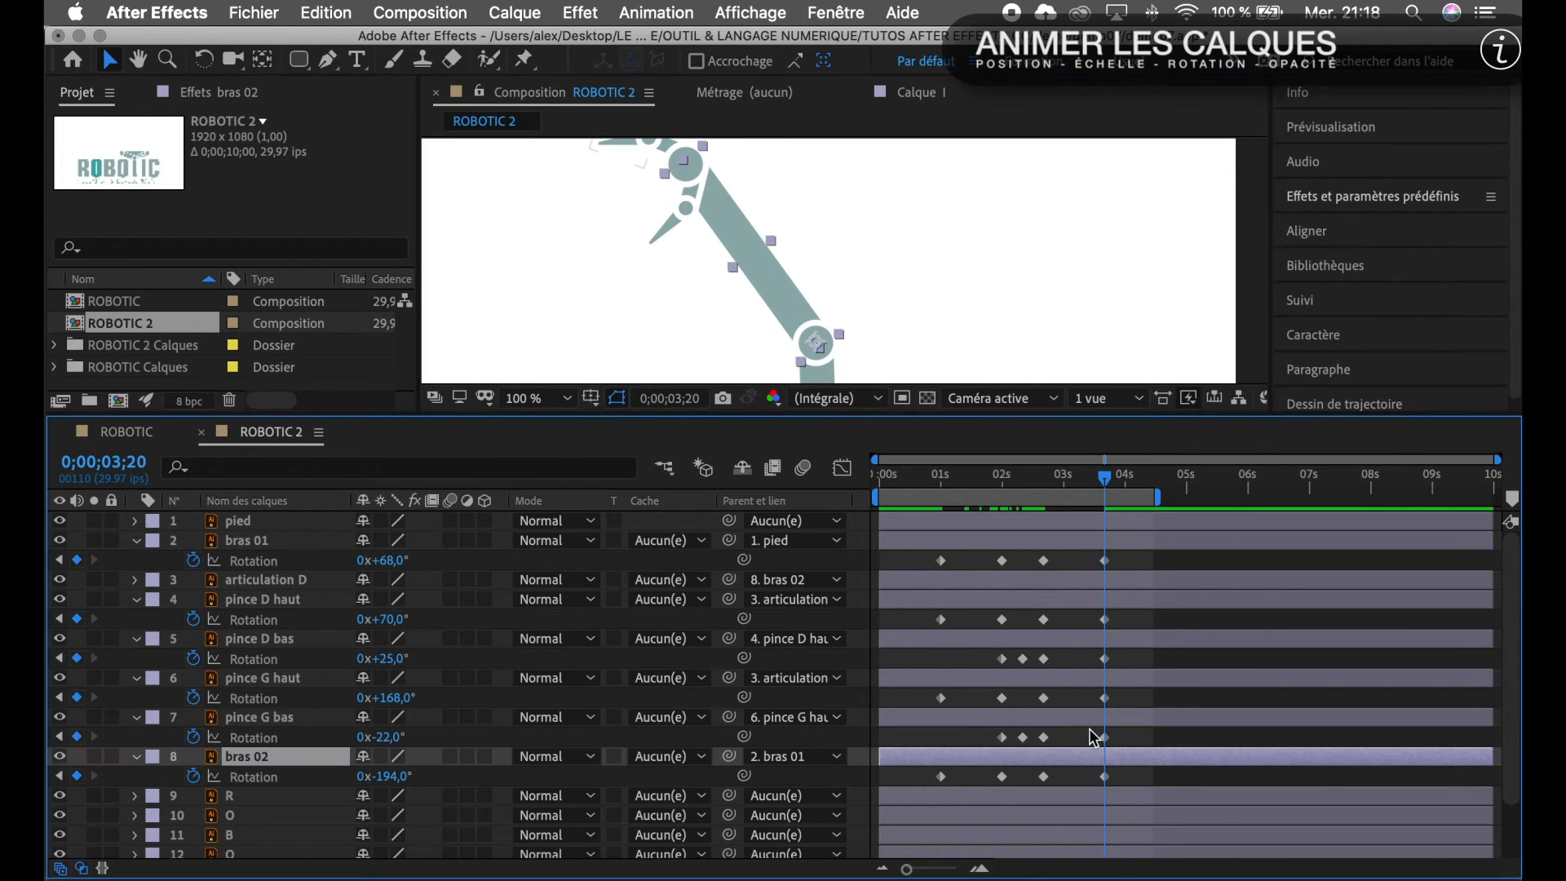
drag(402, 779, 424, 783)
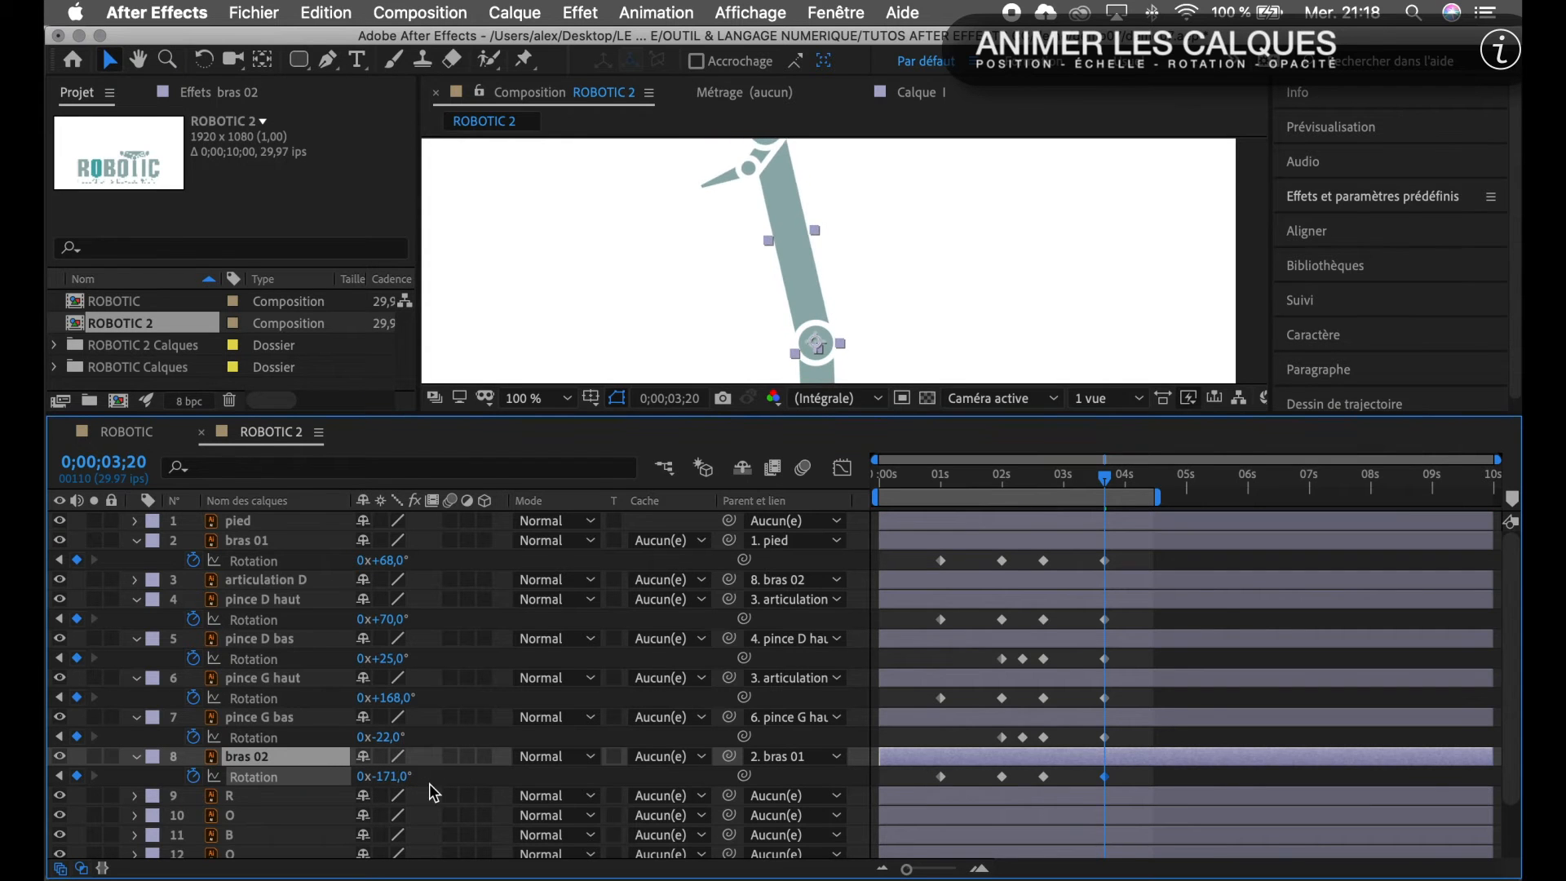
scroll(946, 332, down, 4)
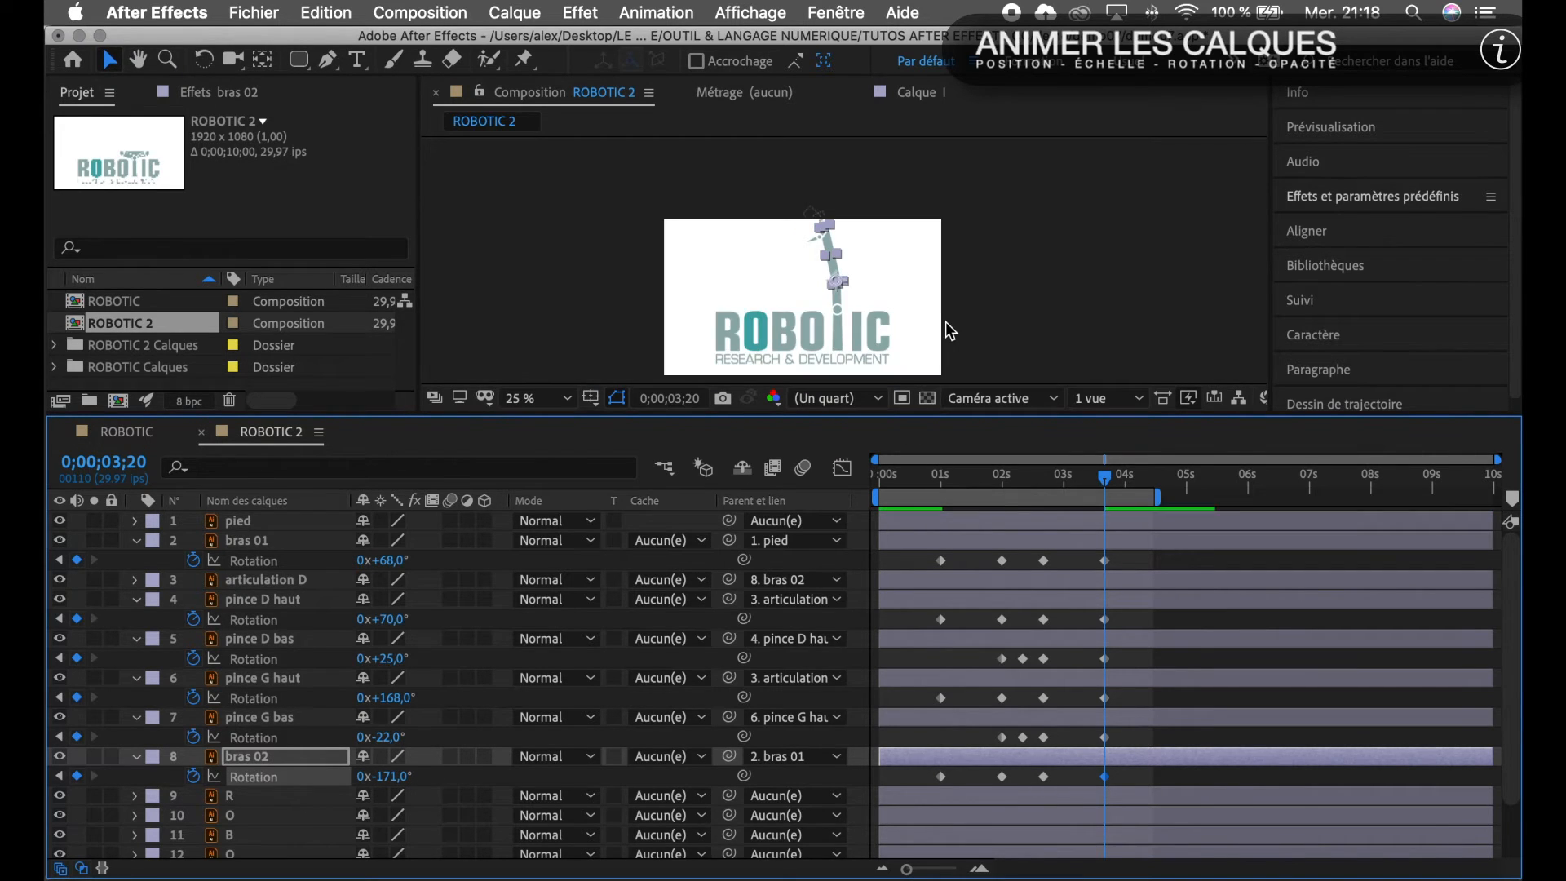
scroll(950, 330, up, 1)
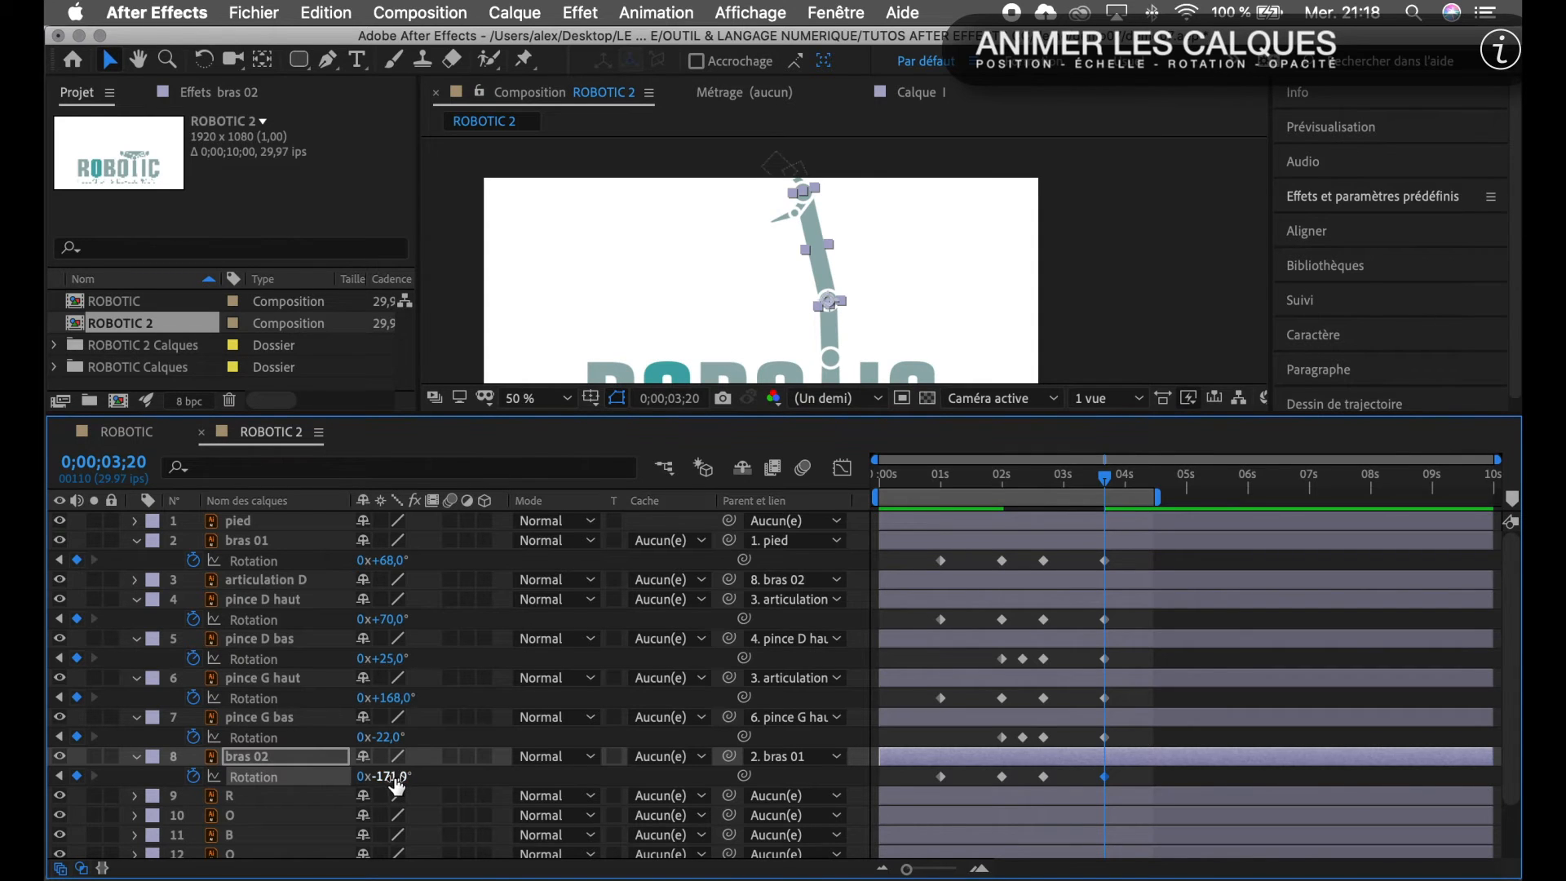
drag(388, 777, 379, 777)
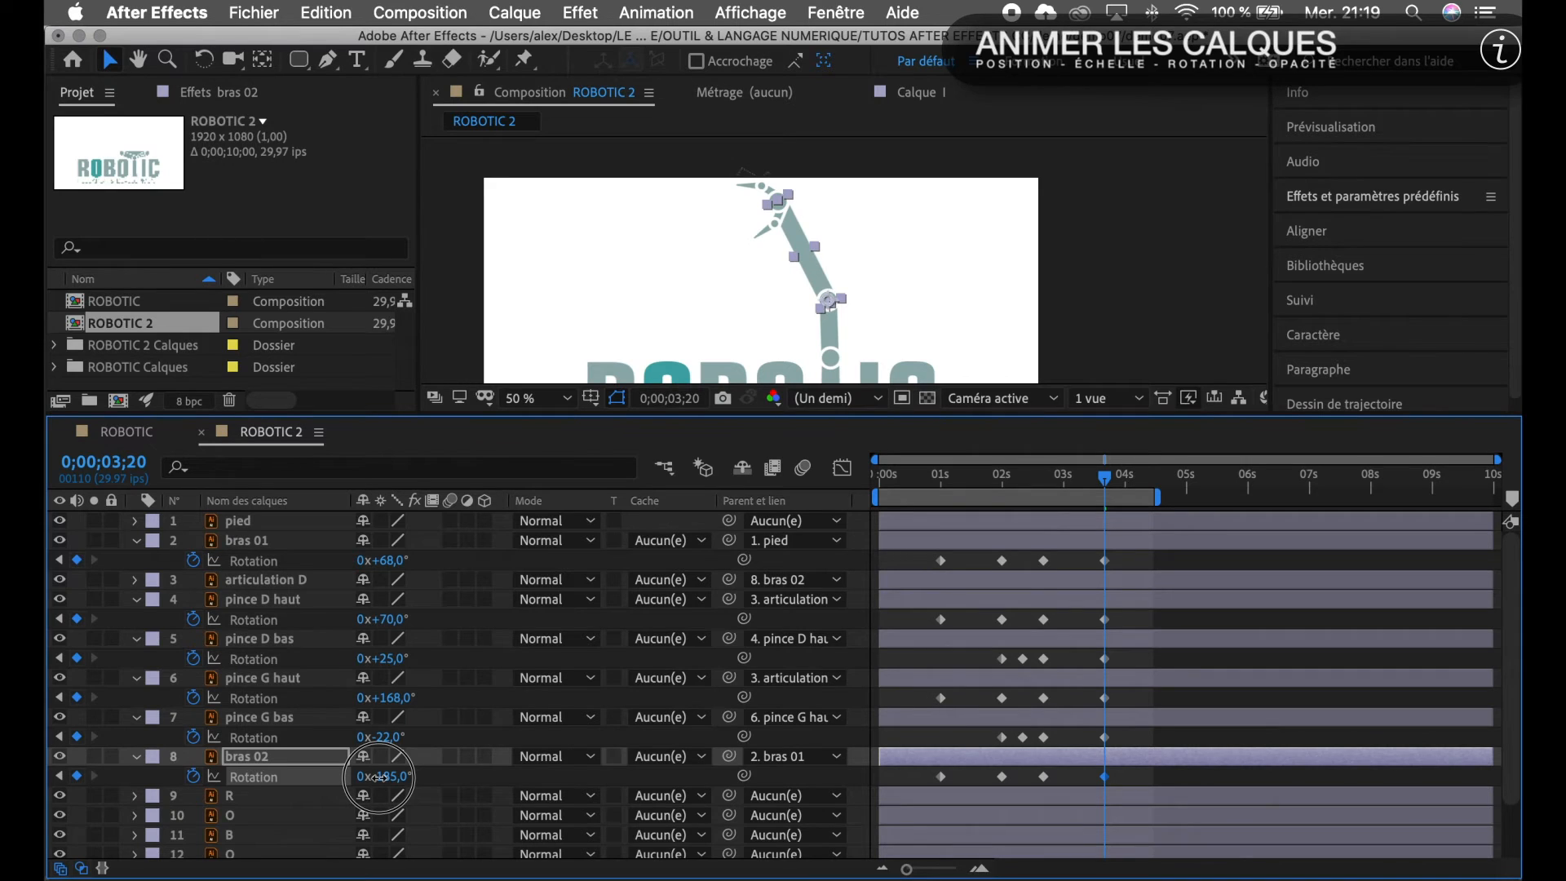
drag(379, 777, 377, 777)
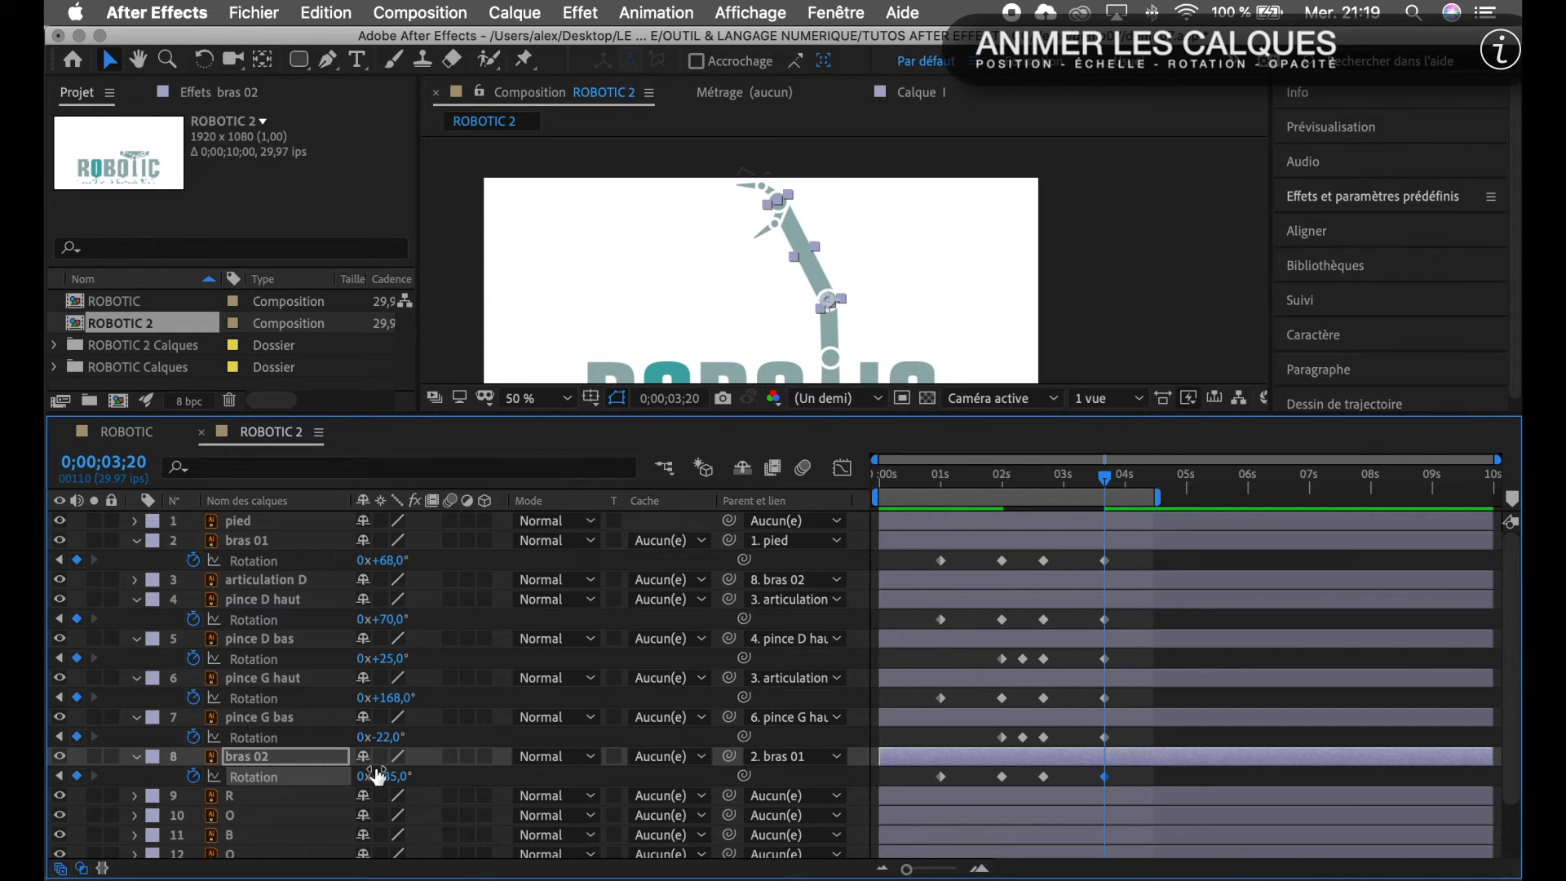
drag(389, 775, 392, 775)
Rotate pince D haut and pince G haut together at 0;00;03;20, to -3° and 95°, so the claw points down.
click(295, 683)
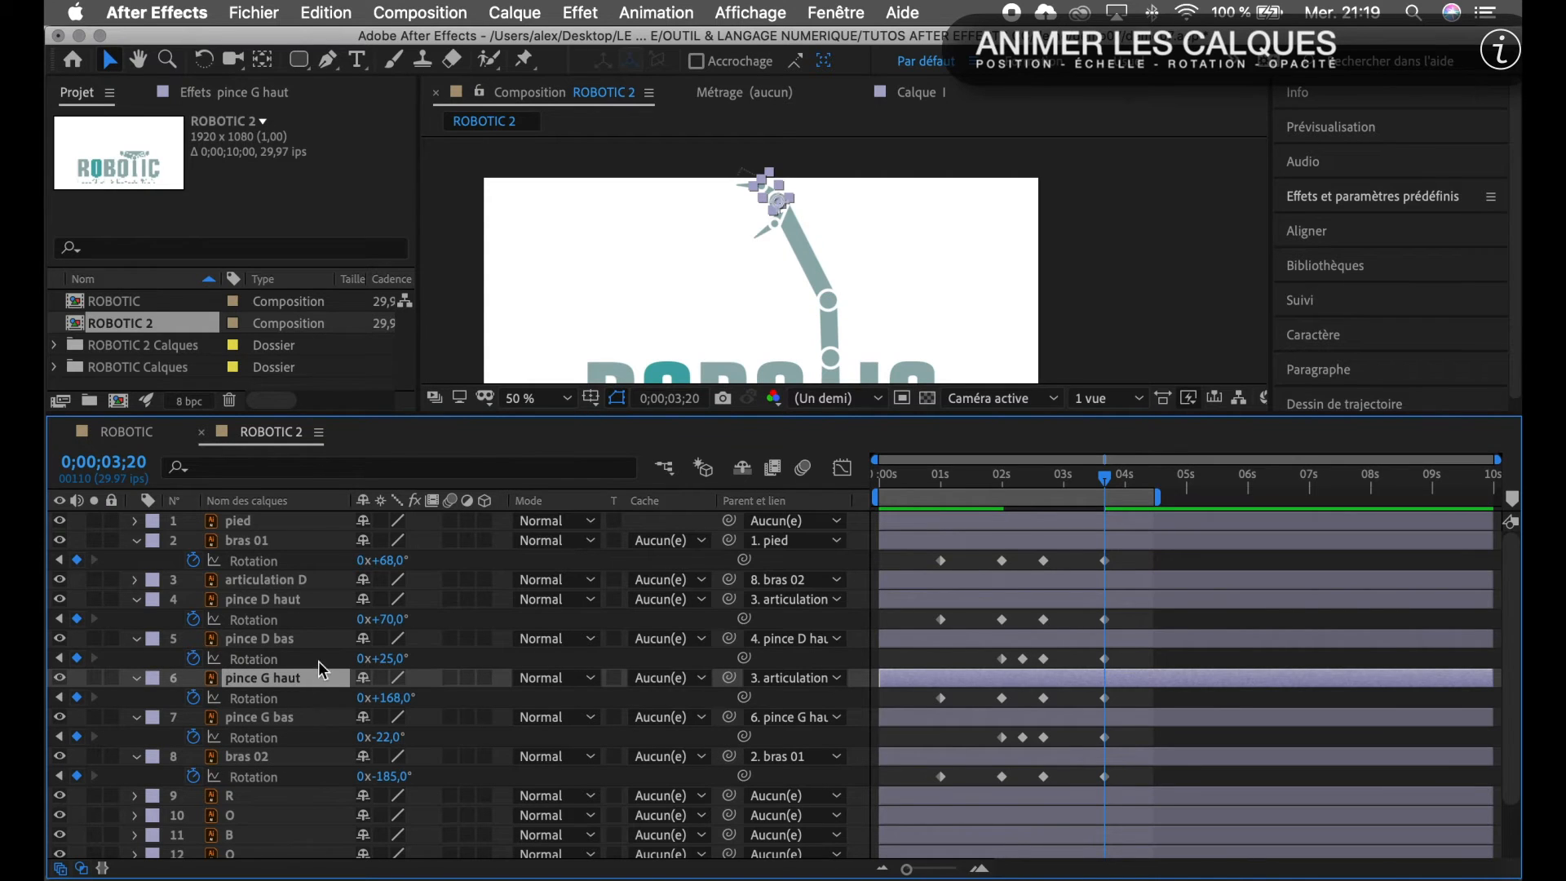
super+click(275, 602)
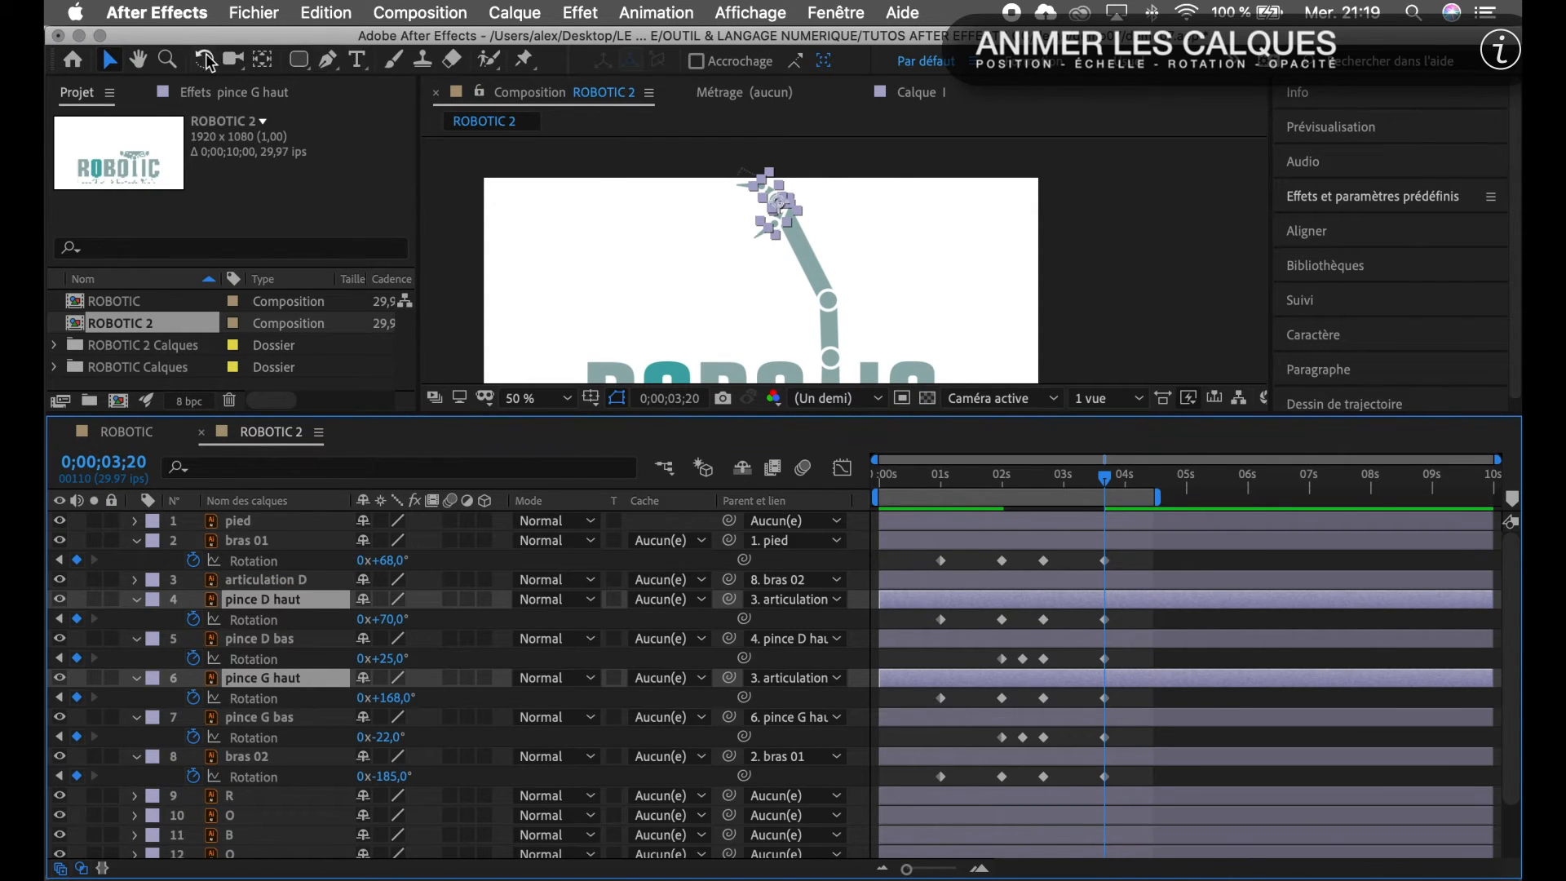
click(167, 58)
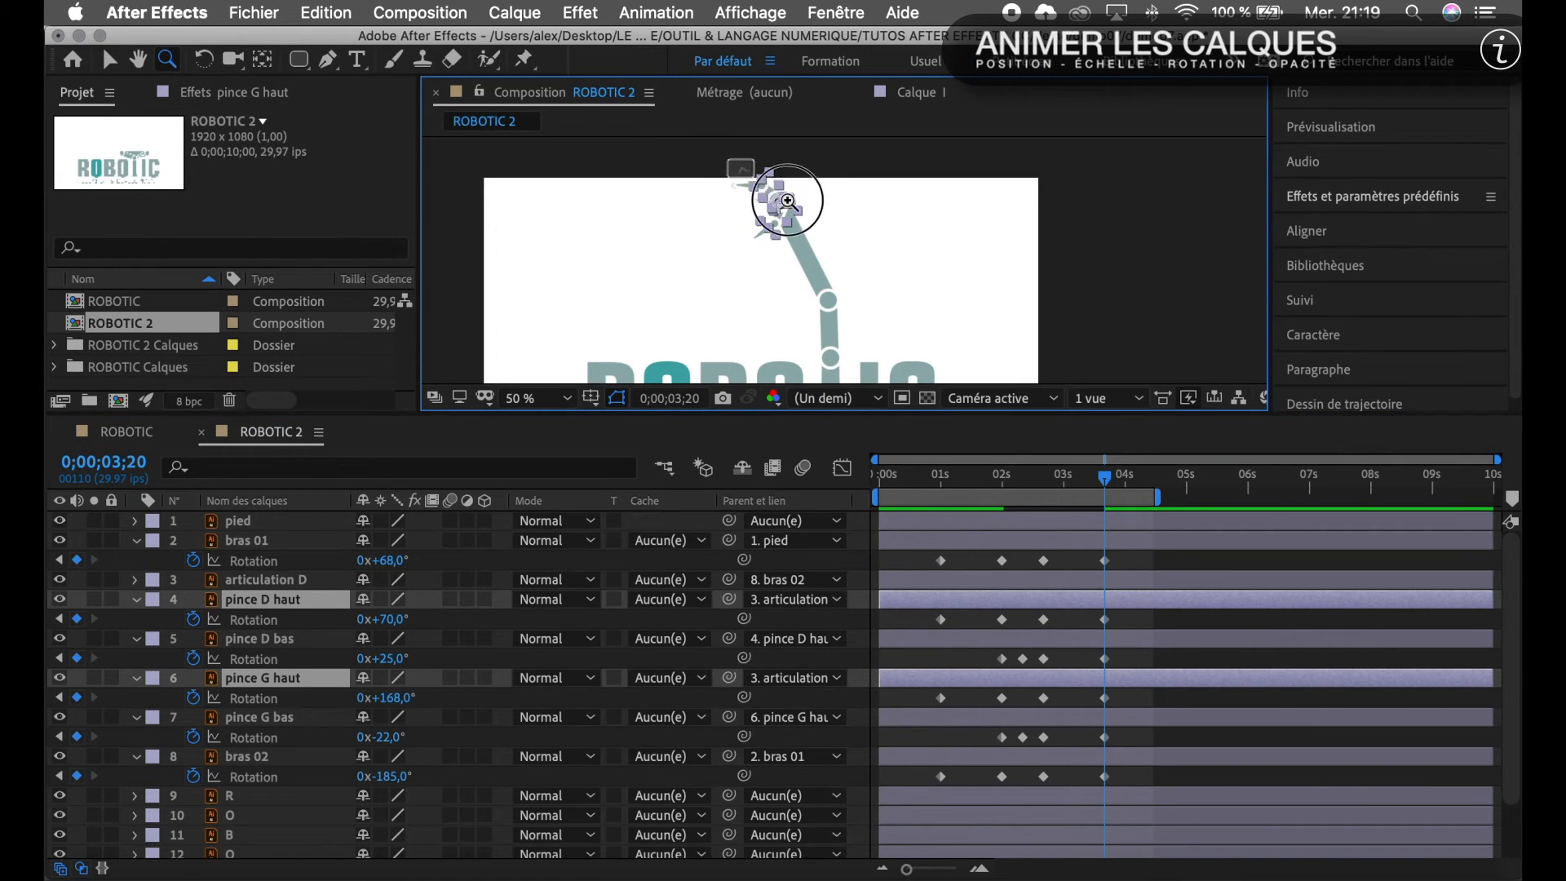
click(837, 247)
click(833, 250)
click(834, 250)
click(834, 250)
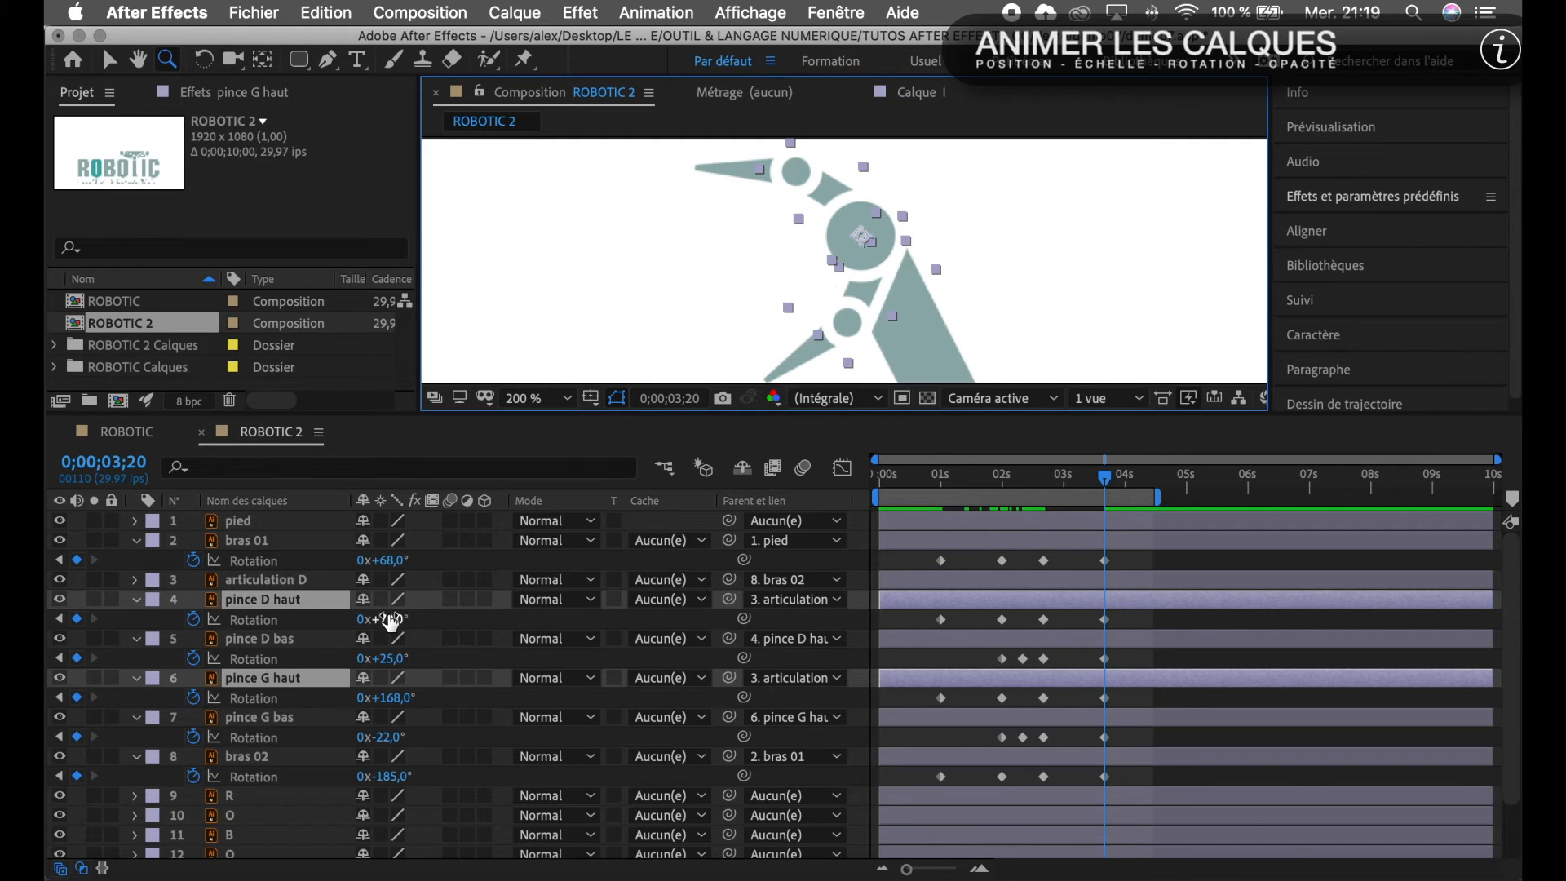
drag(392, 622, 337, 630)
drag(331, 633, 328, 634)
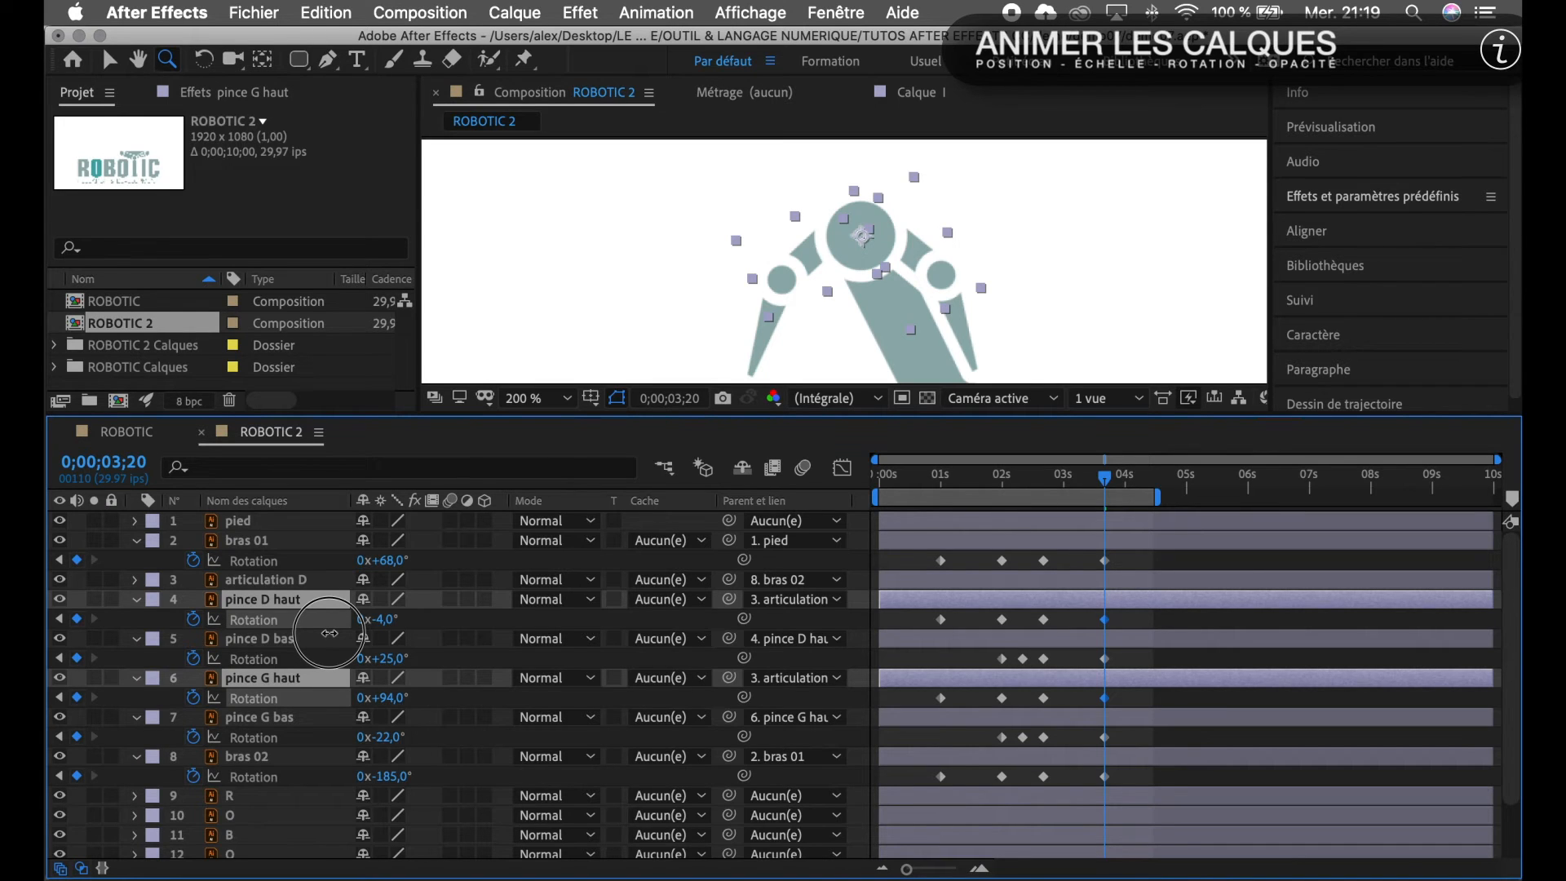
drag(329, 633, 329, 634)
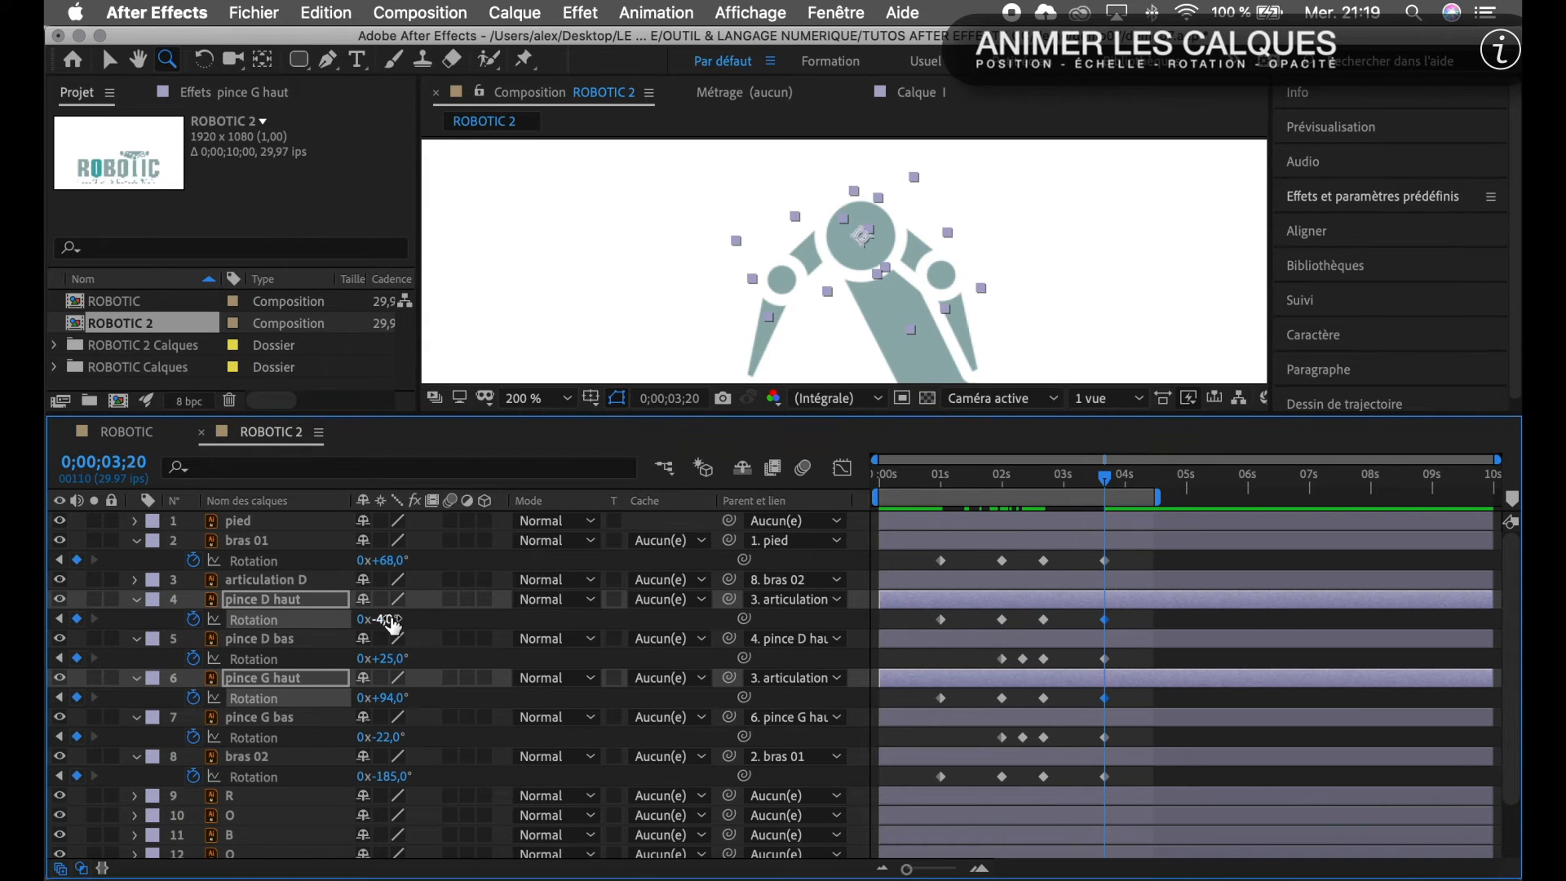
drag(391, 618, 391, 618)
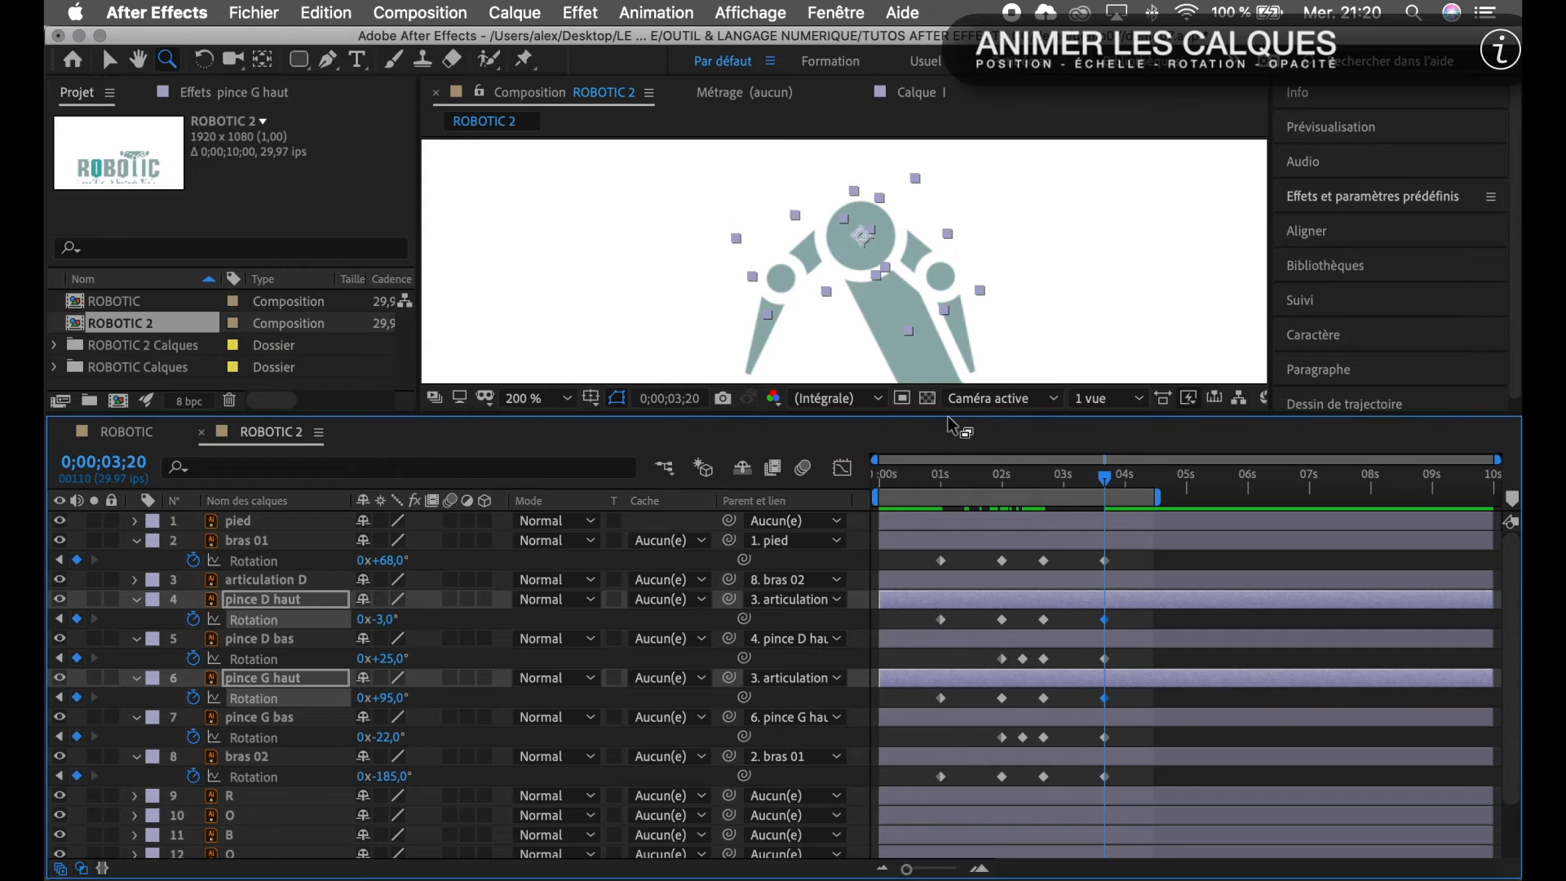
Enlarge the composition view, fit the whole logo in it and preview the arm animation with nothing selected.
drag(947, 414, 918, 640)
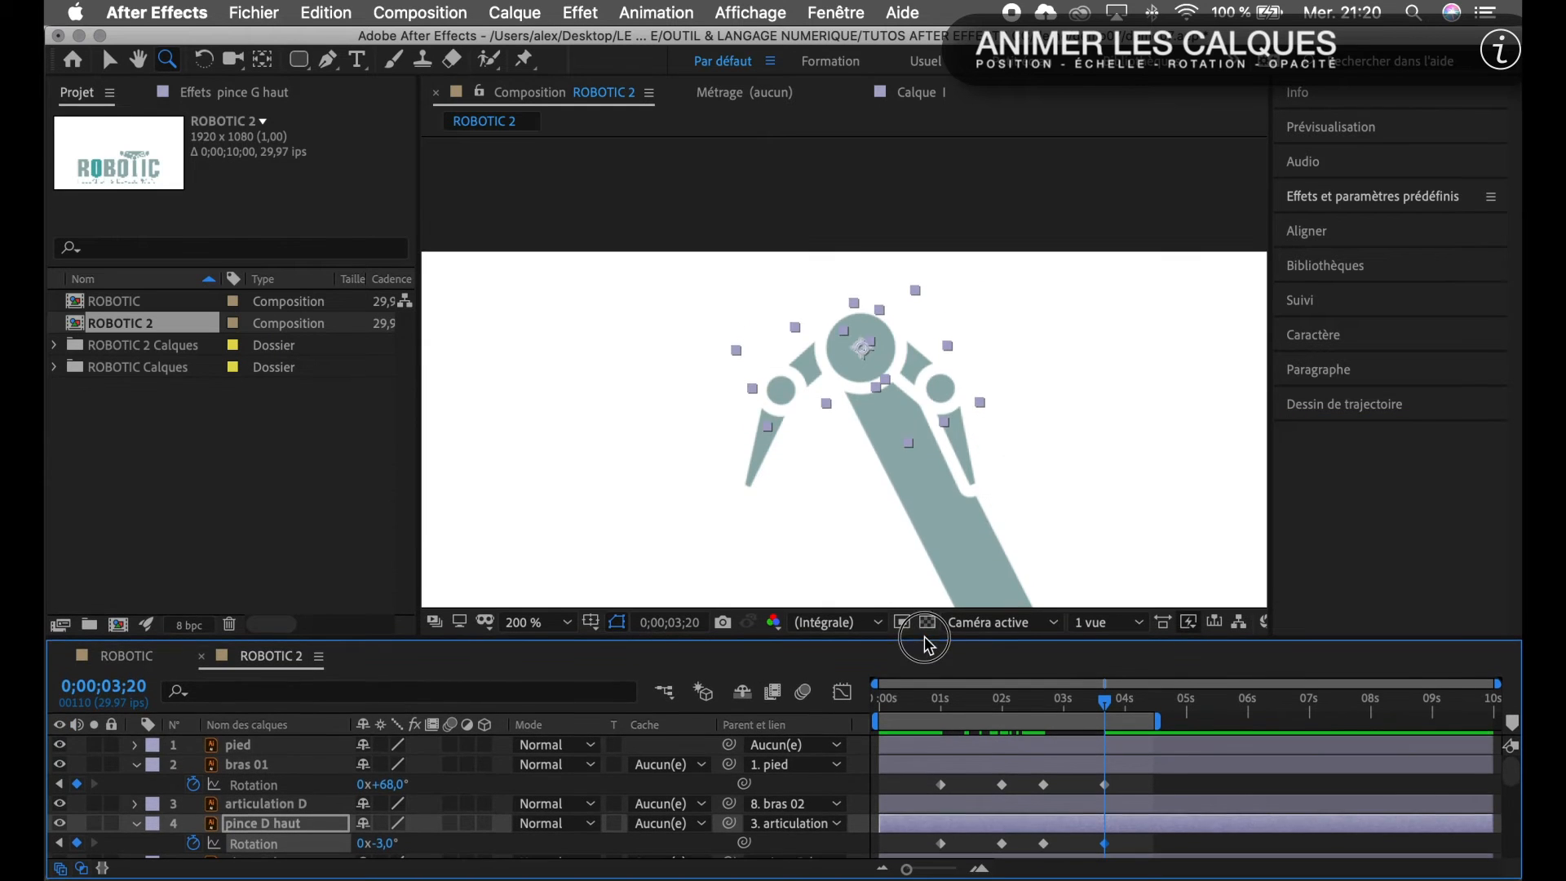
alt+click(946, 488)
alt+click(946, 488)
alt+click(946, 488)
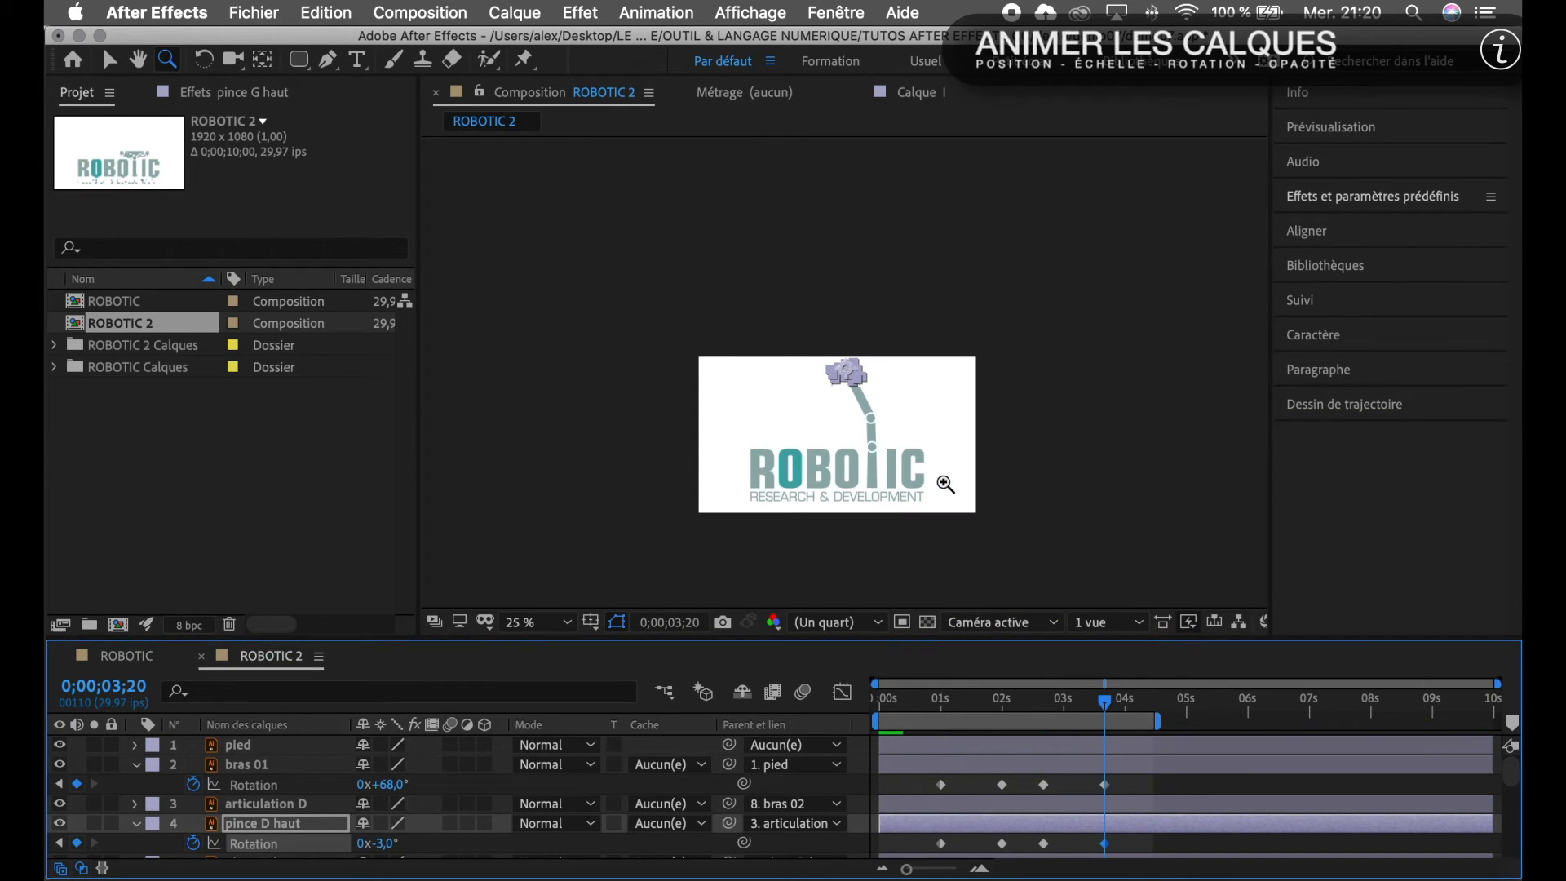
click(946, 487)
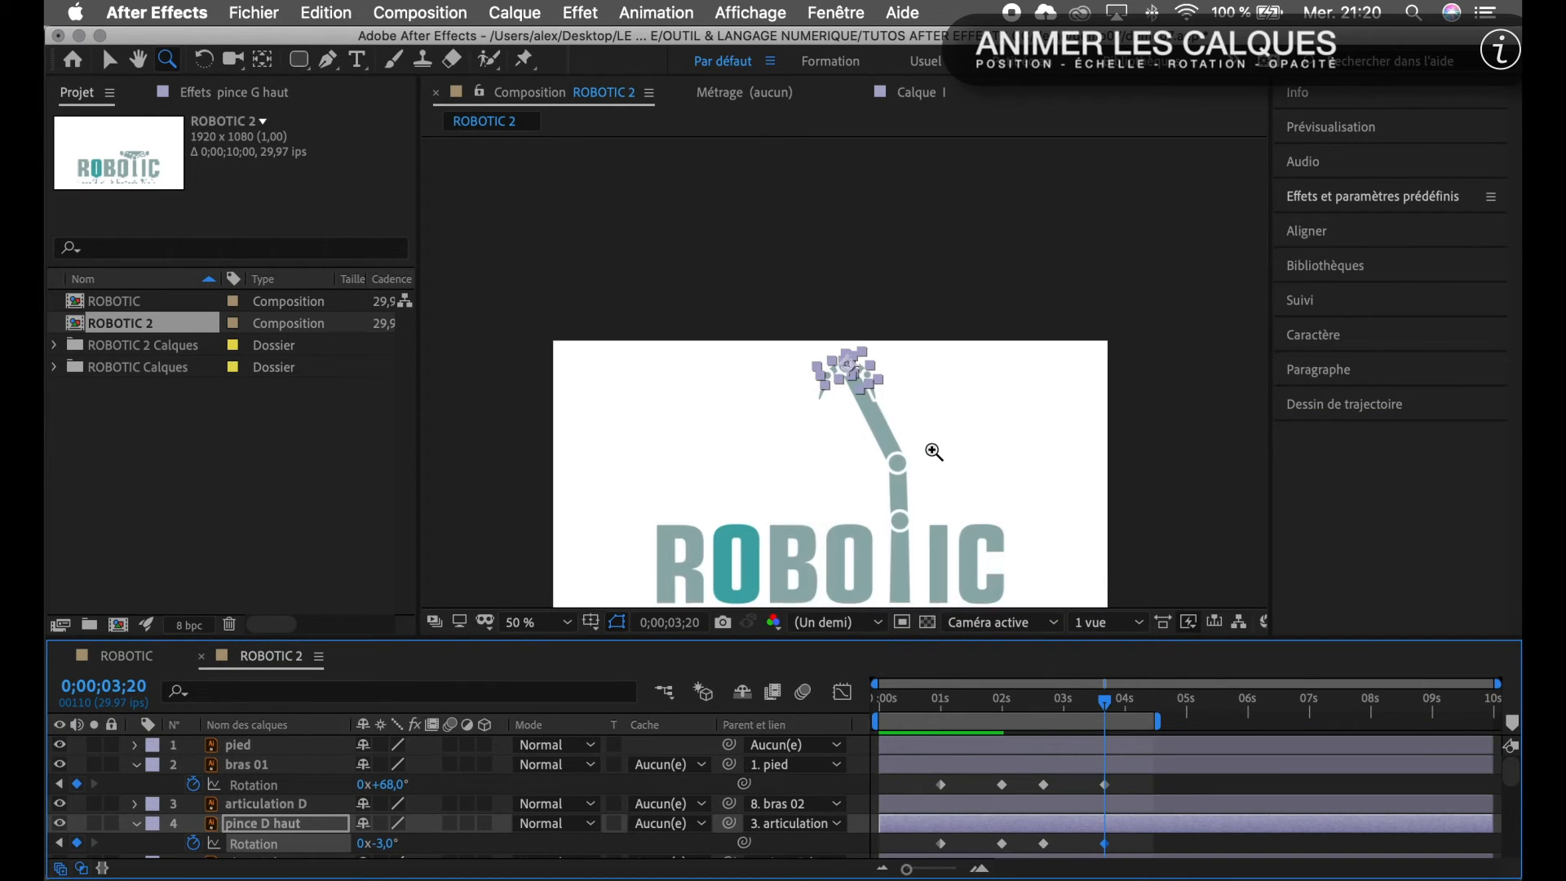
click(534, 622)
click(554, 212)
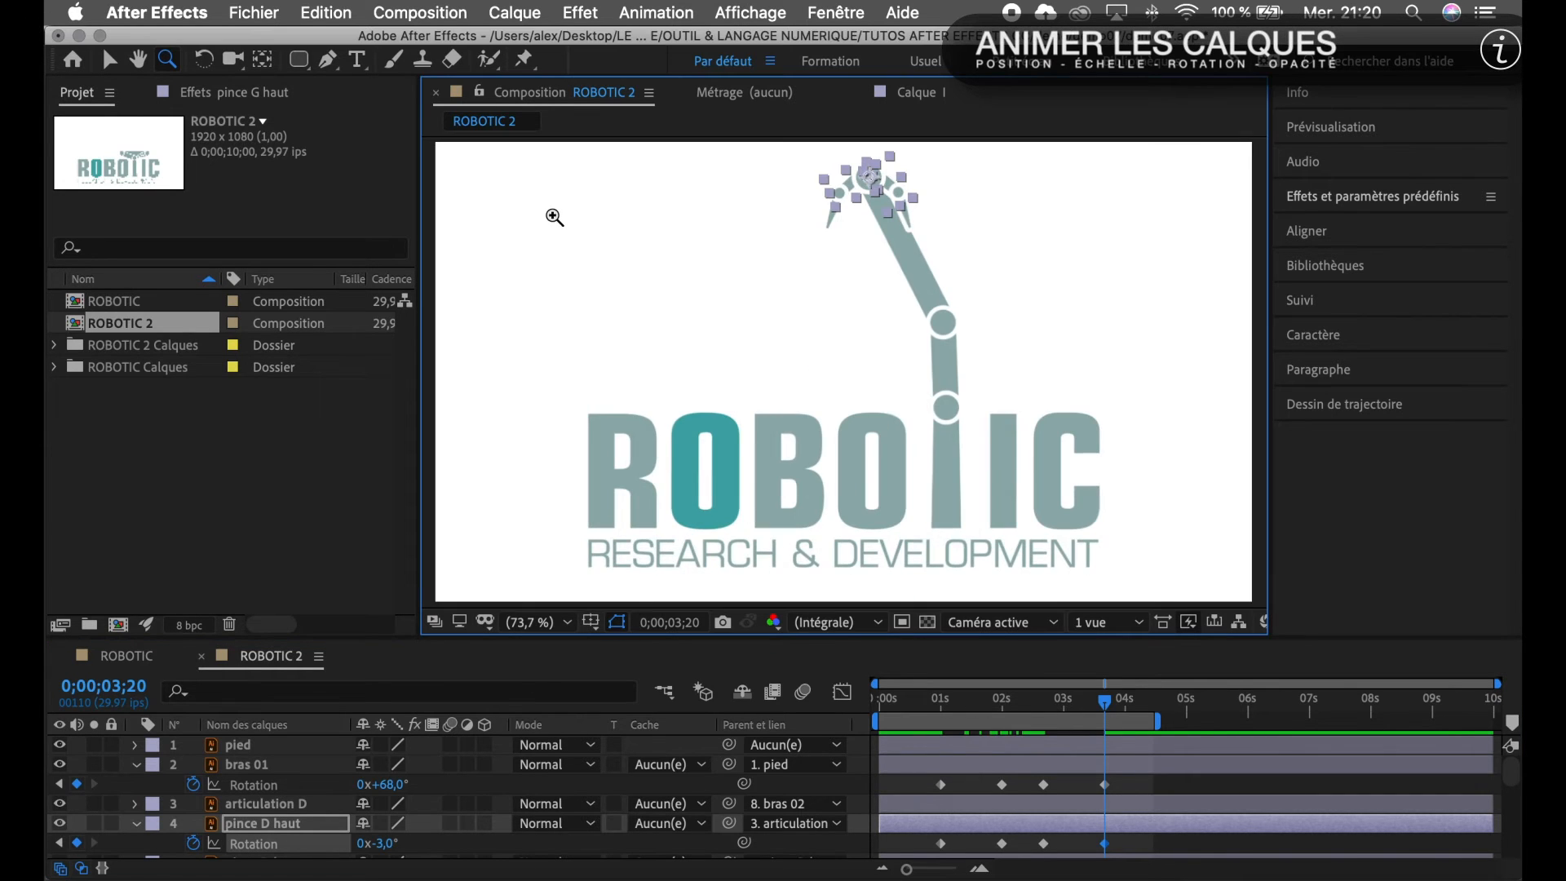
key(super+shift+a)
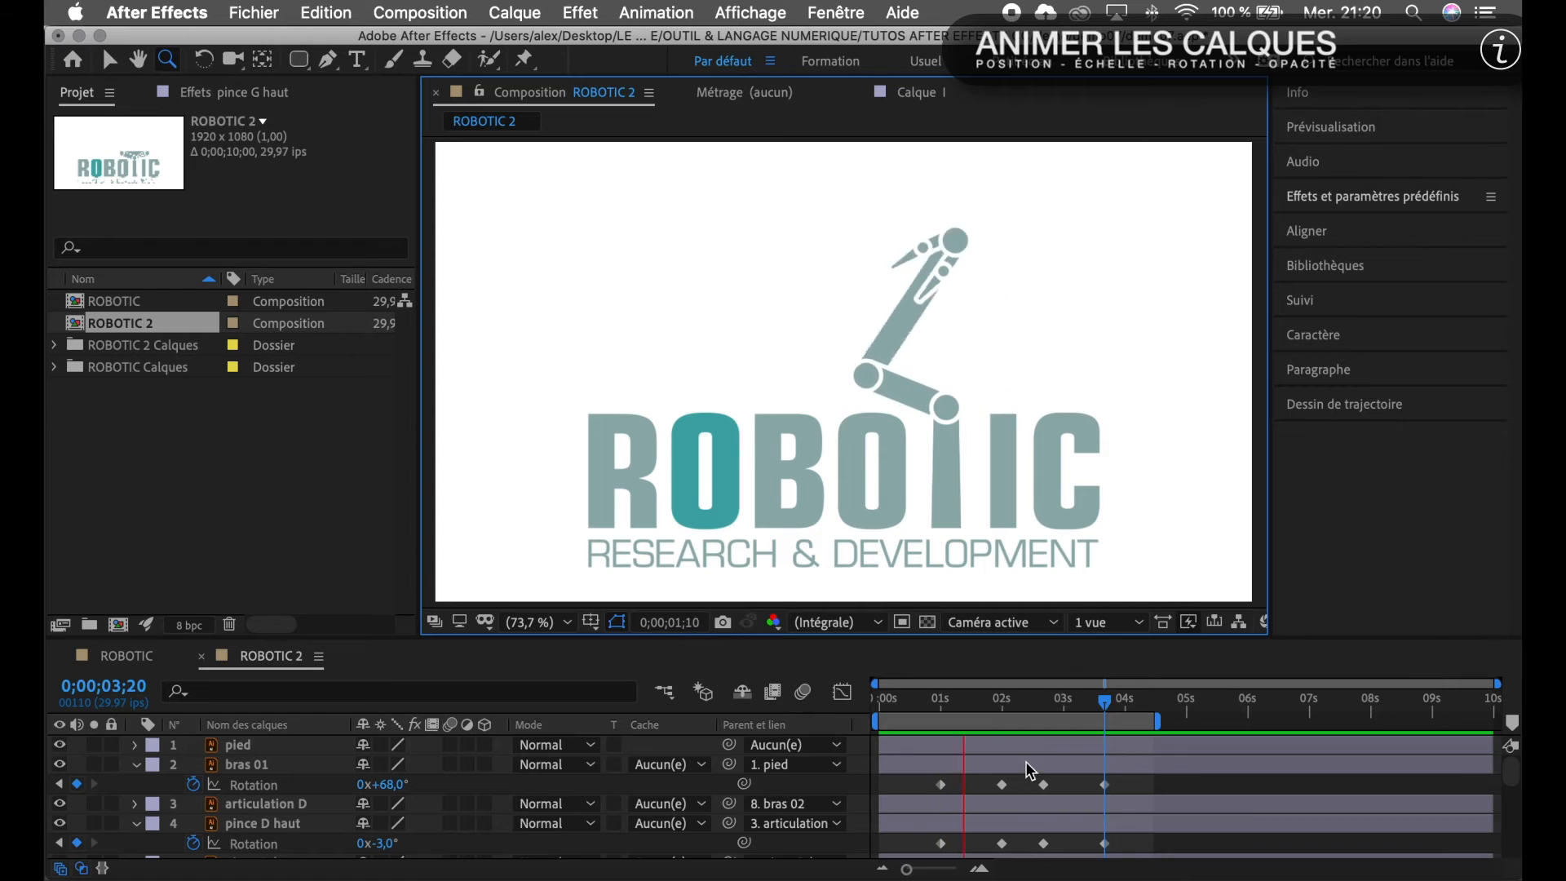
key(space)
Extend the work area's end to just before 6 seconds and enlarge the timeline area.
drag(983, 710, 1238, 719)
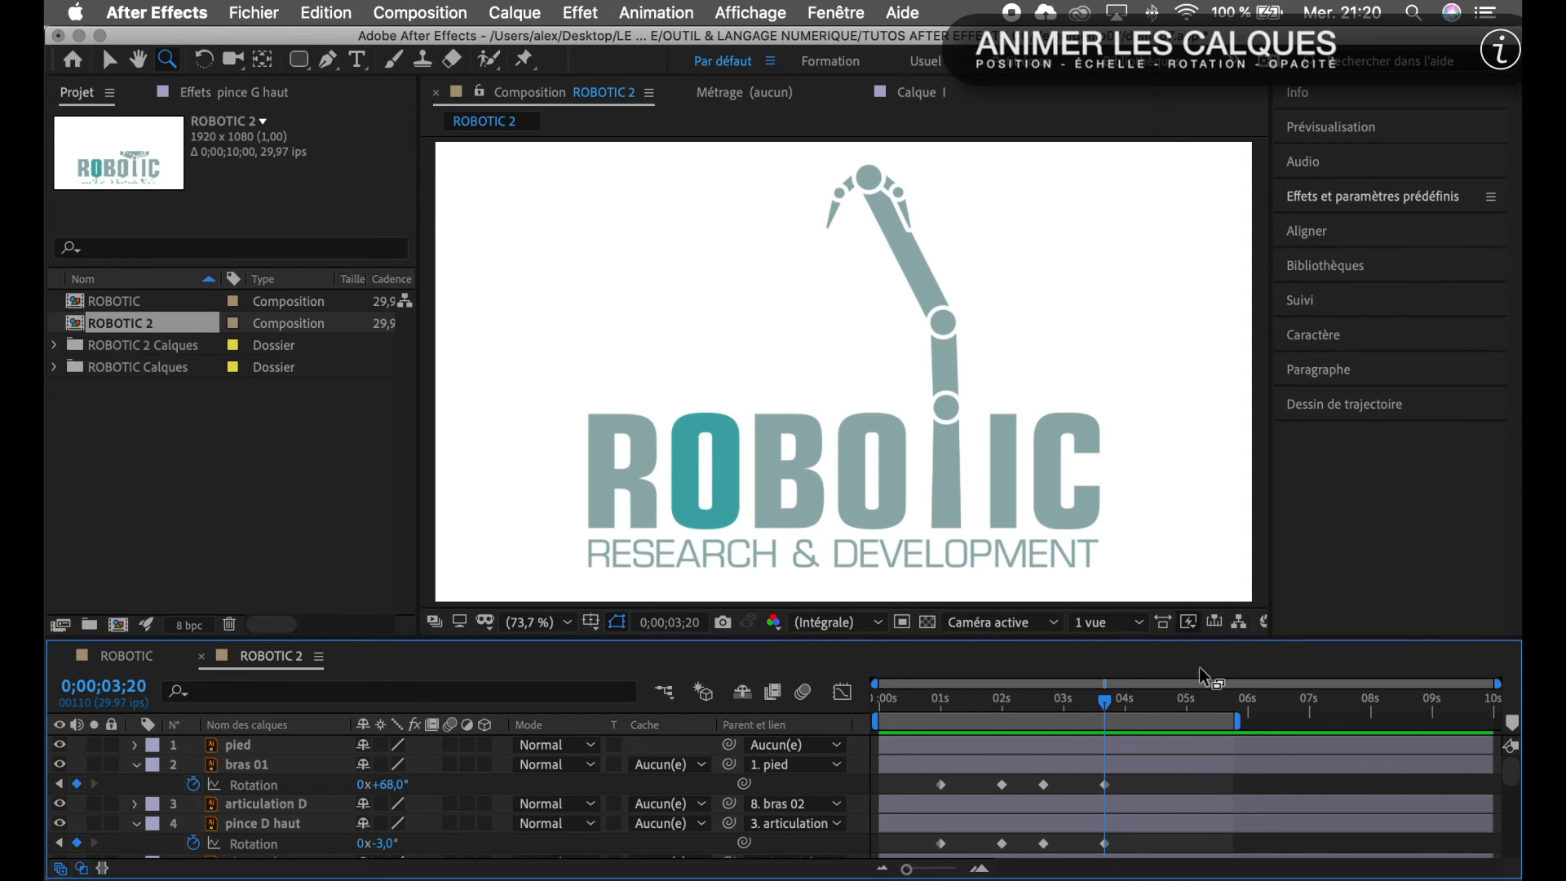
drag(1184, 641, 1154, 394)
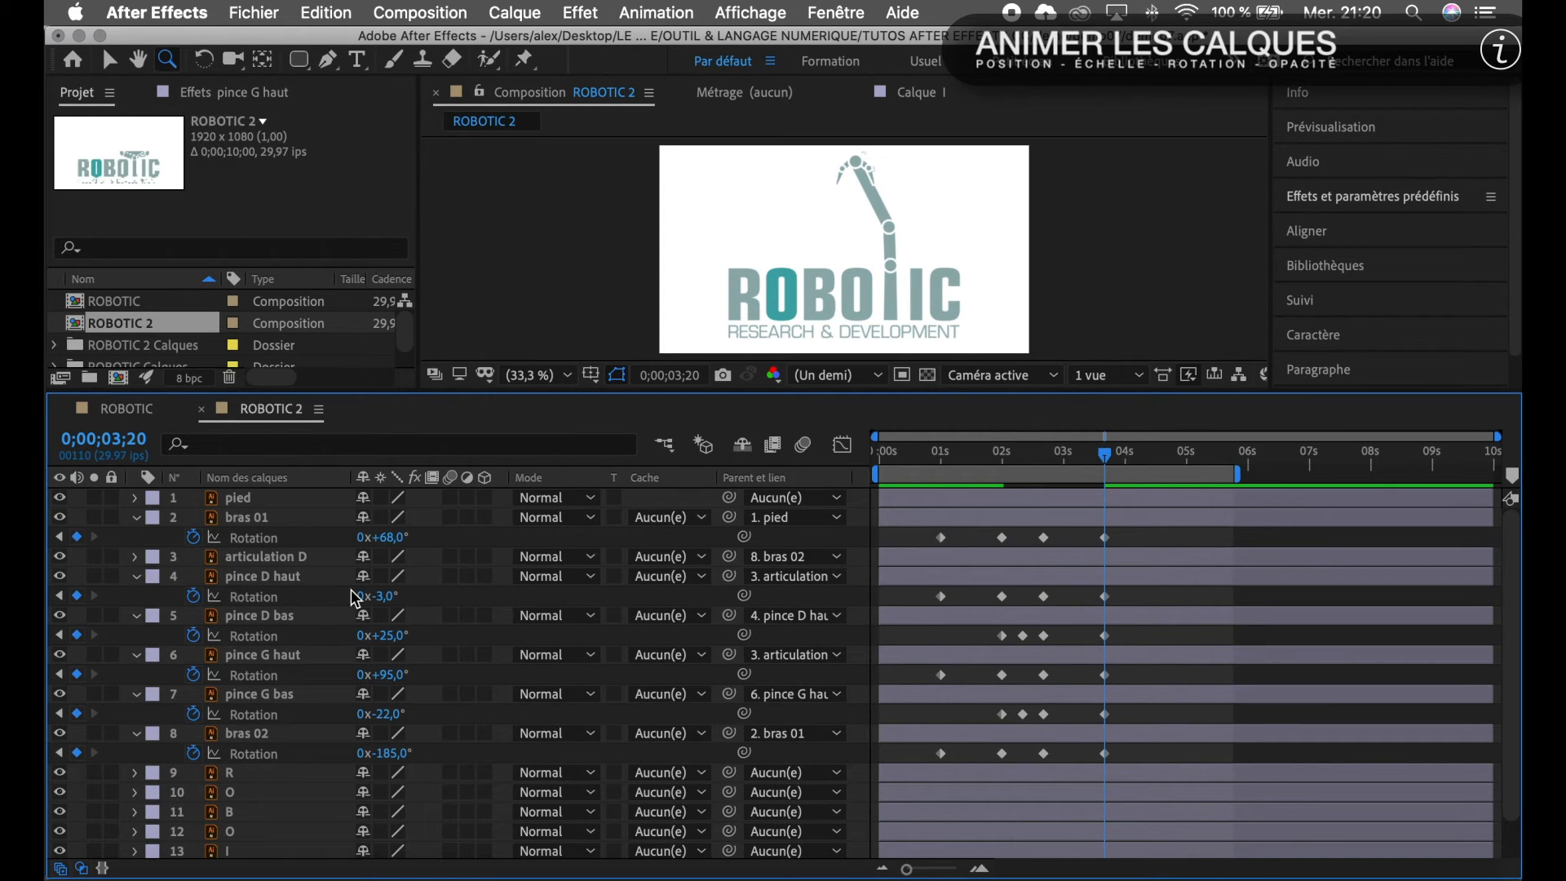
Add Rotation keyframes at 0;00;04;00 to pince D bas and pince G bas together.
click(291, 620)
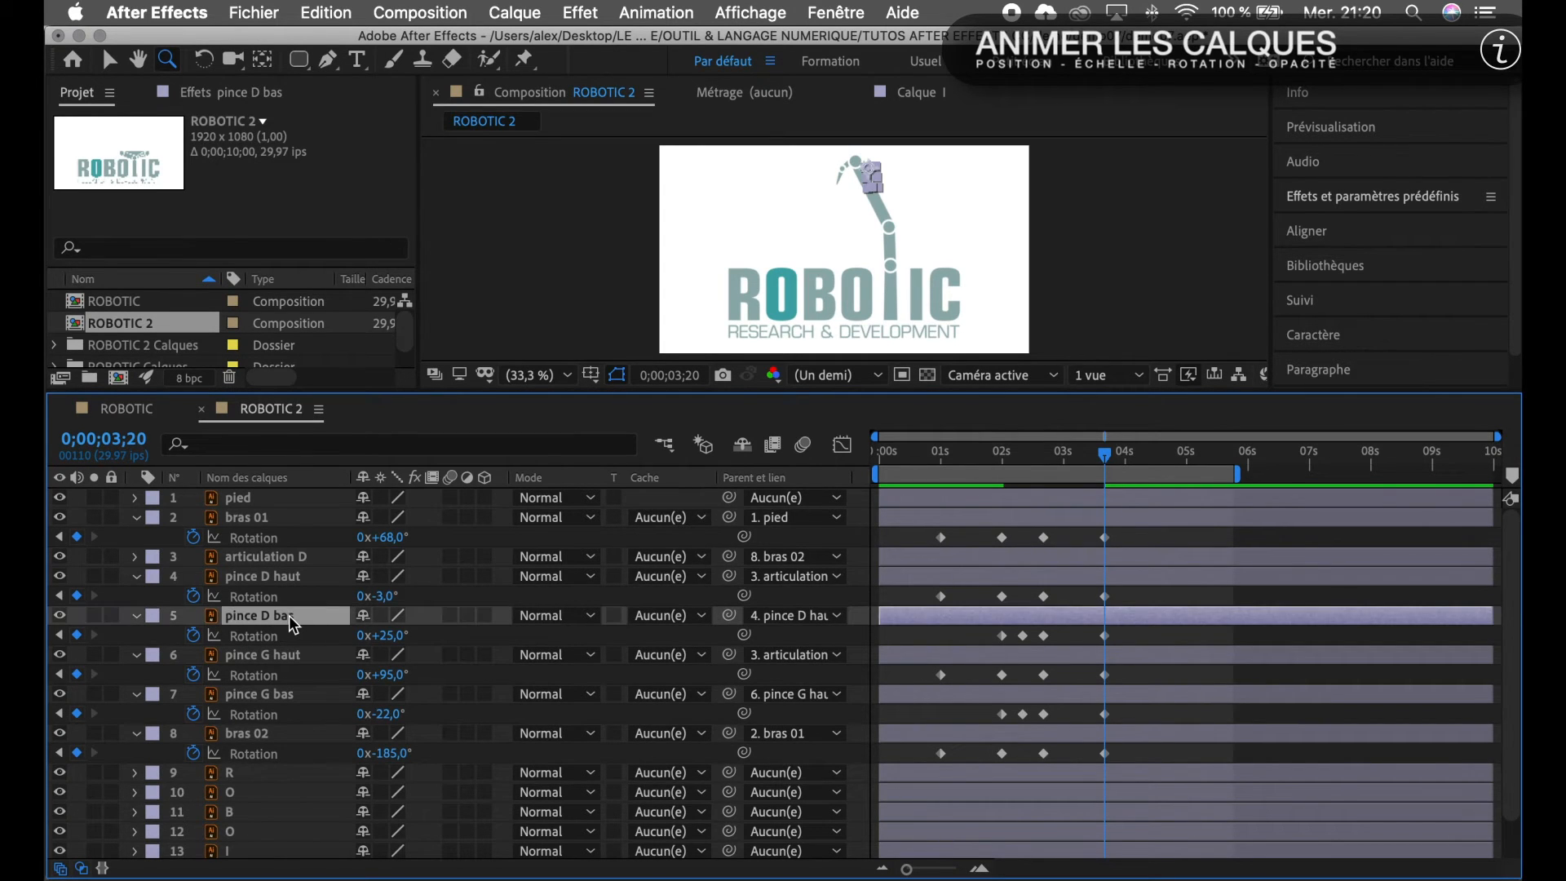
super+click(294, 703)
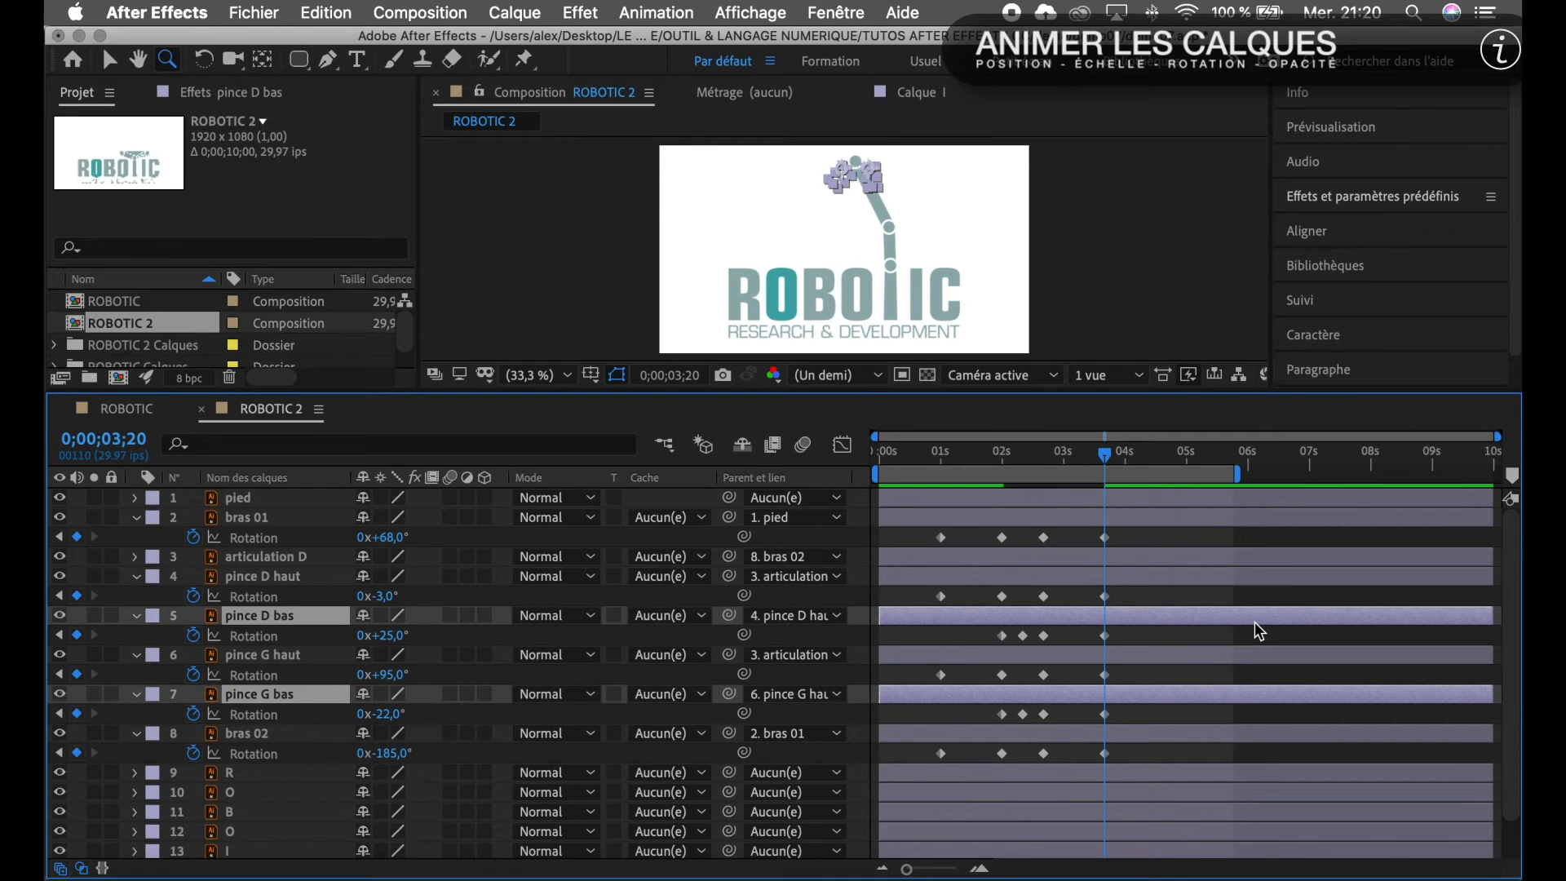
key(Page_Down)
key(Page_Down)
key(Page_Down)
key(Page_Down)
key(Page_Down)
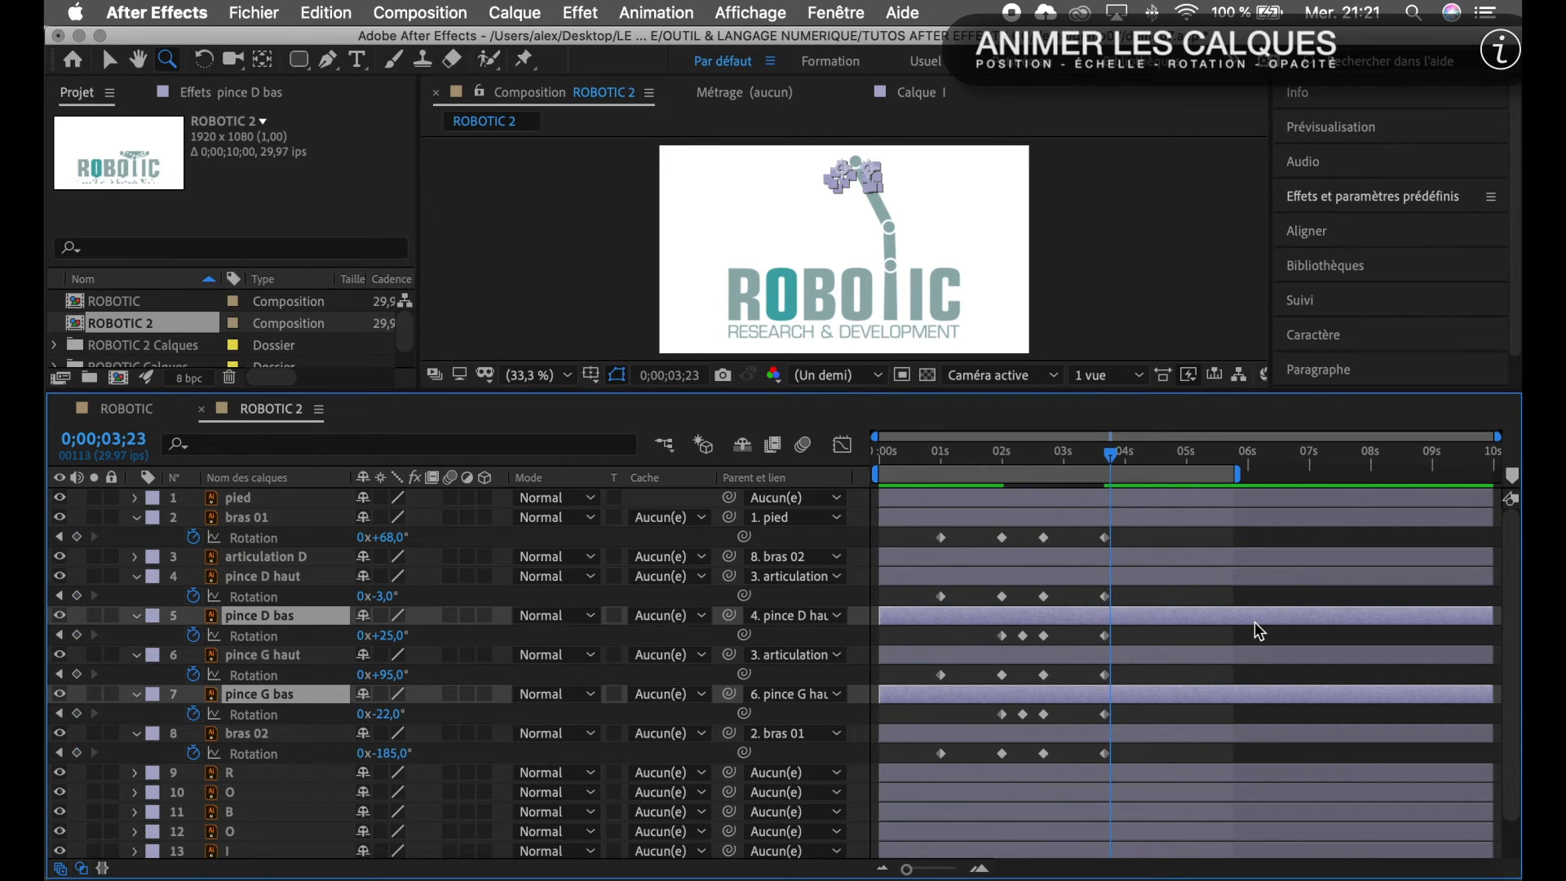
key(Page_Down)
key(Page_Down)
key(Page_Down)
key(Page_Down)
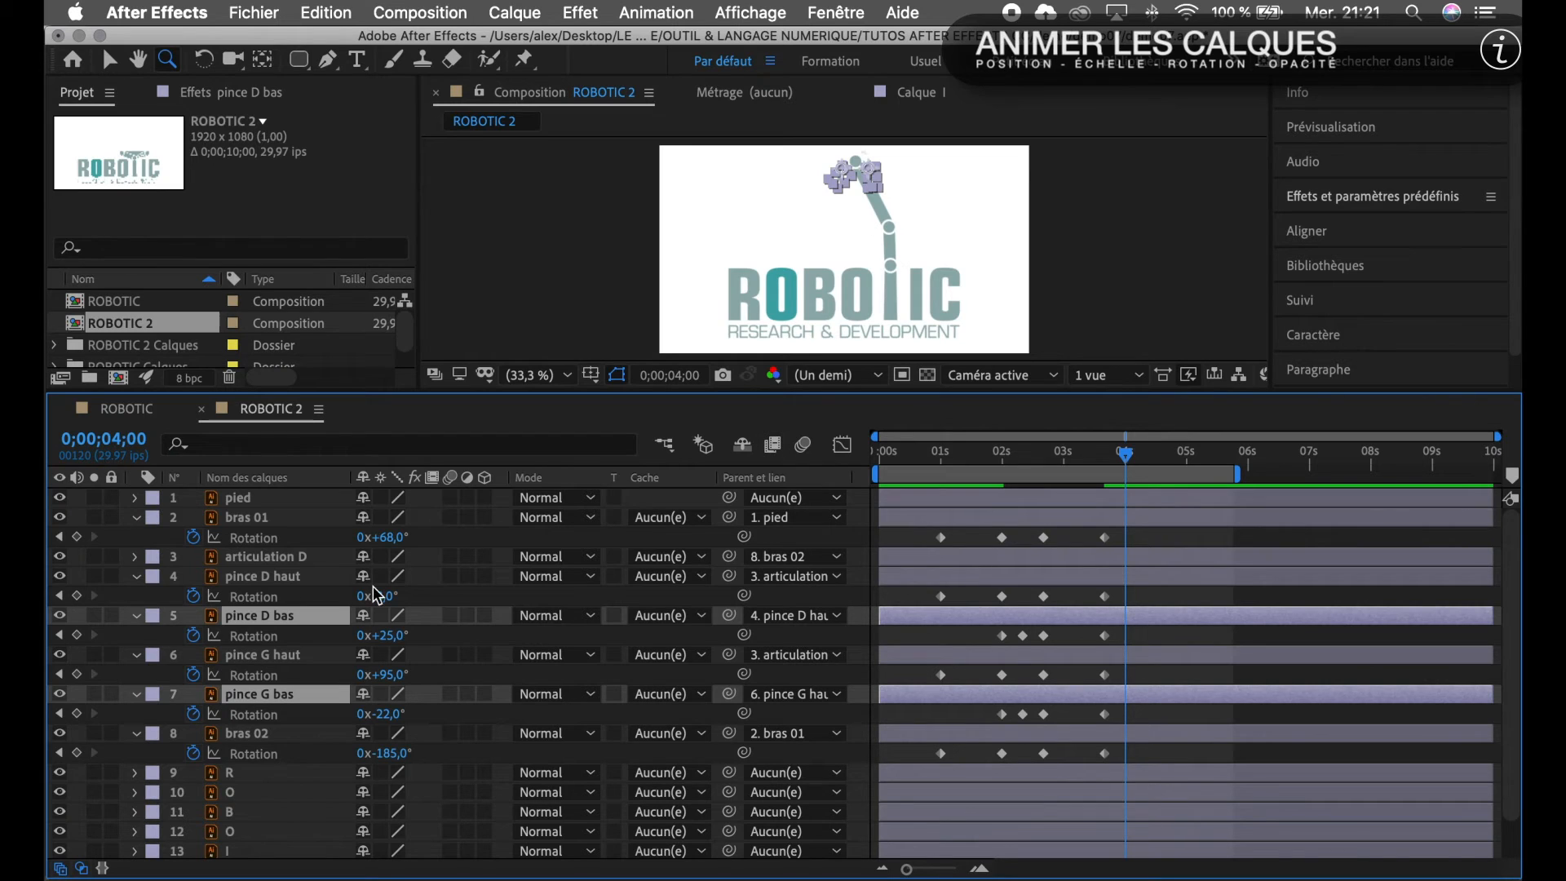
click(76, 635)
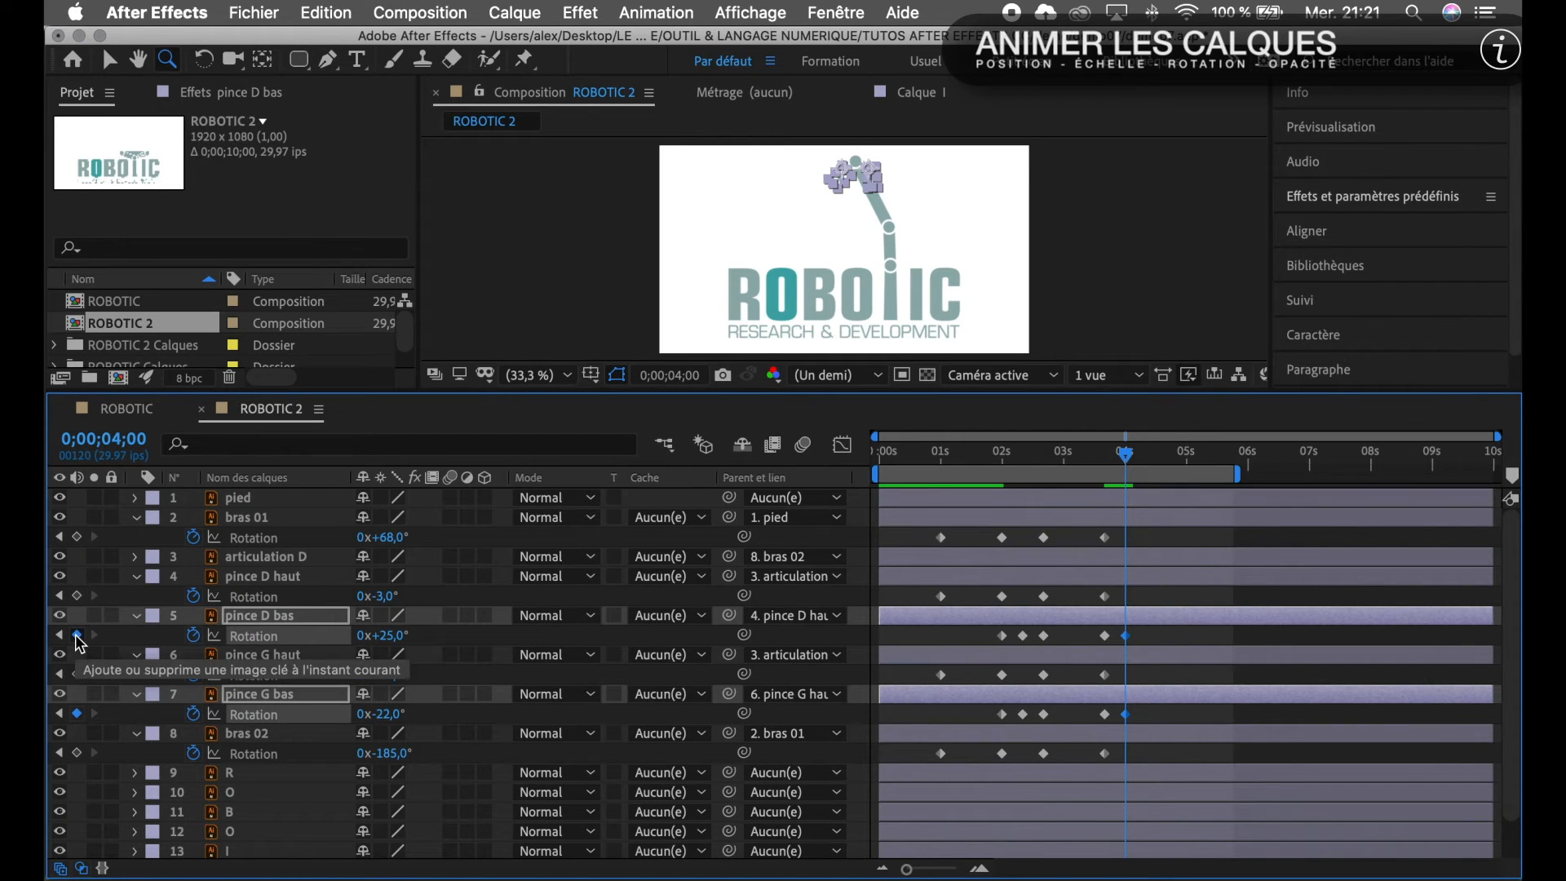
click(1172, 641)
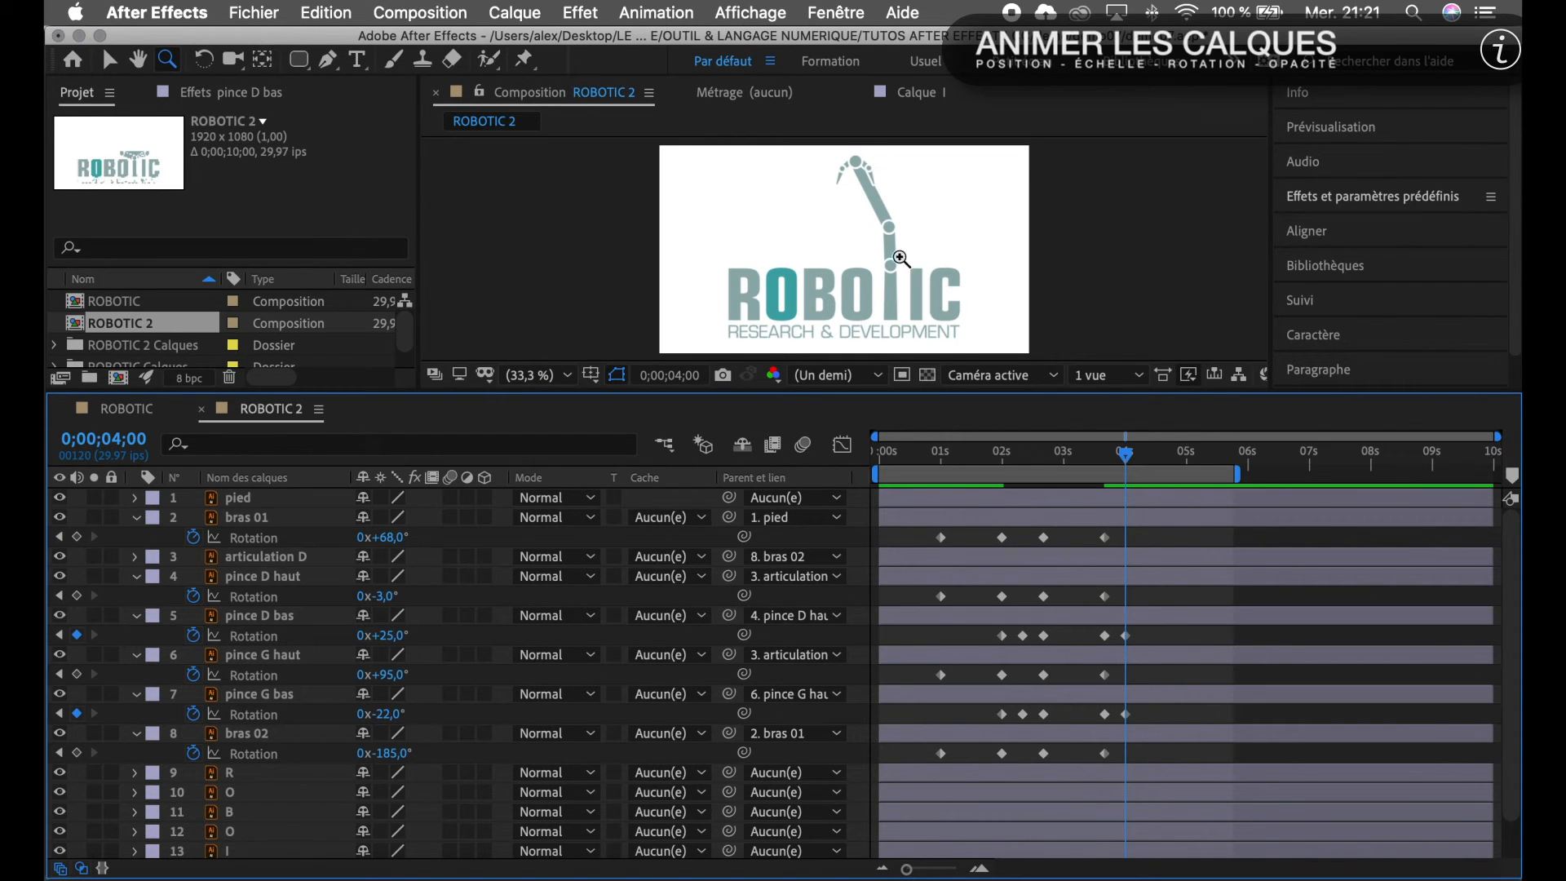
Set the Rotation of pince D bas to -5° at 0;00;04;00 to open that claw tip.
click(862, 170)
click(842, 257)
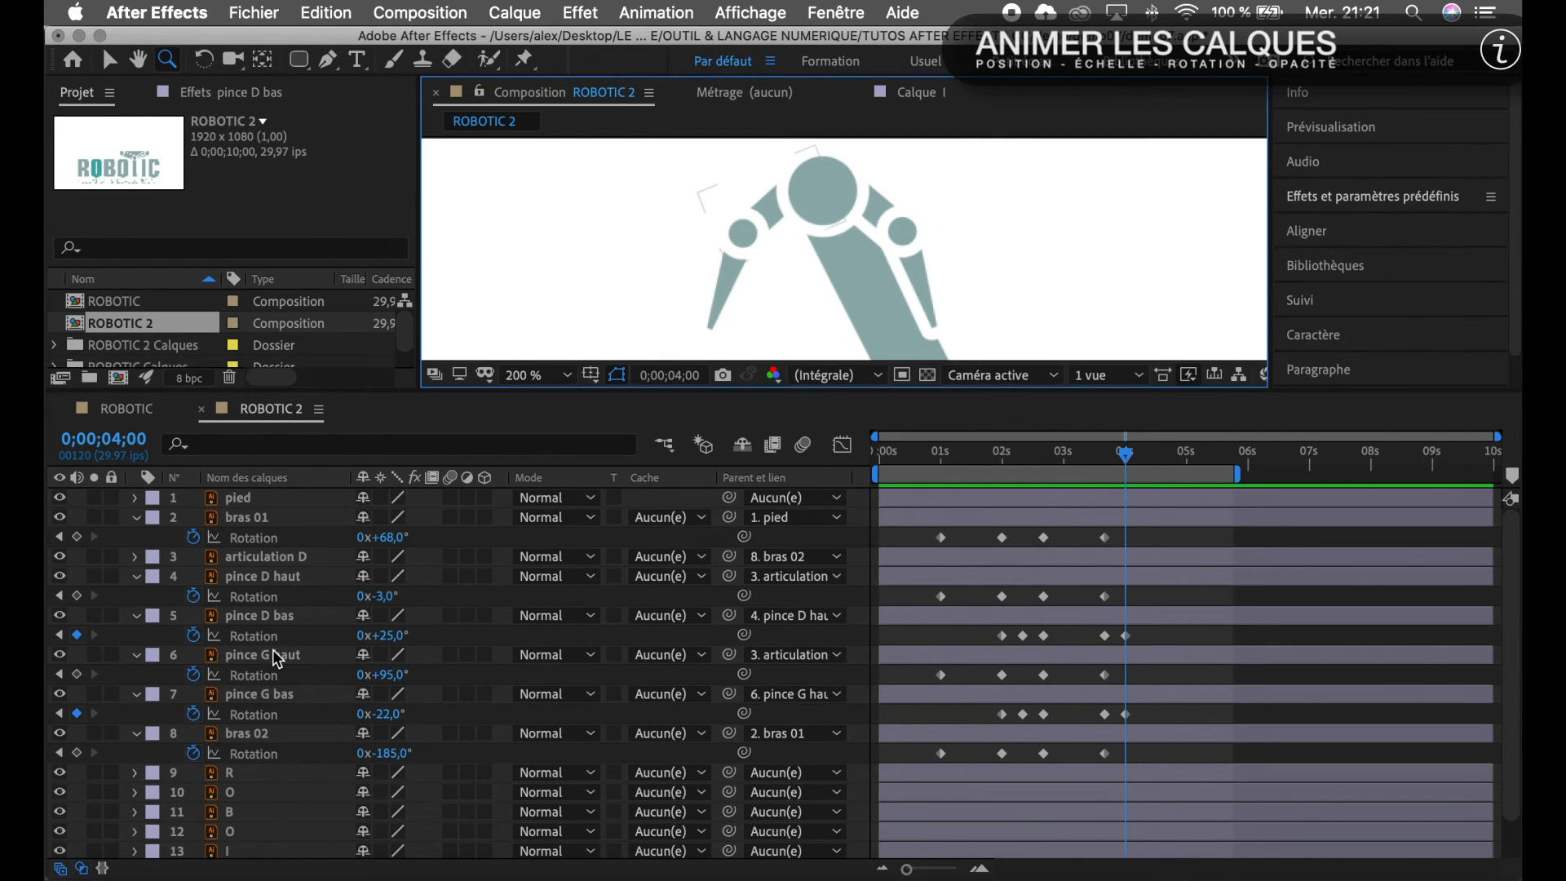
click(282, 617)
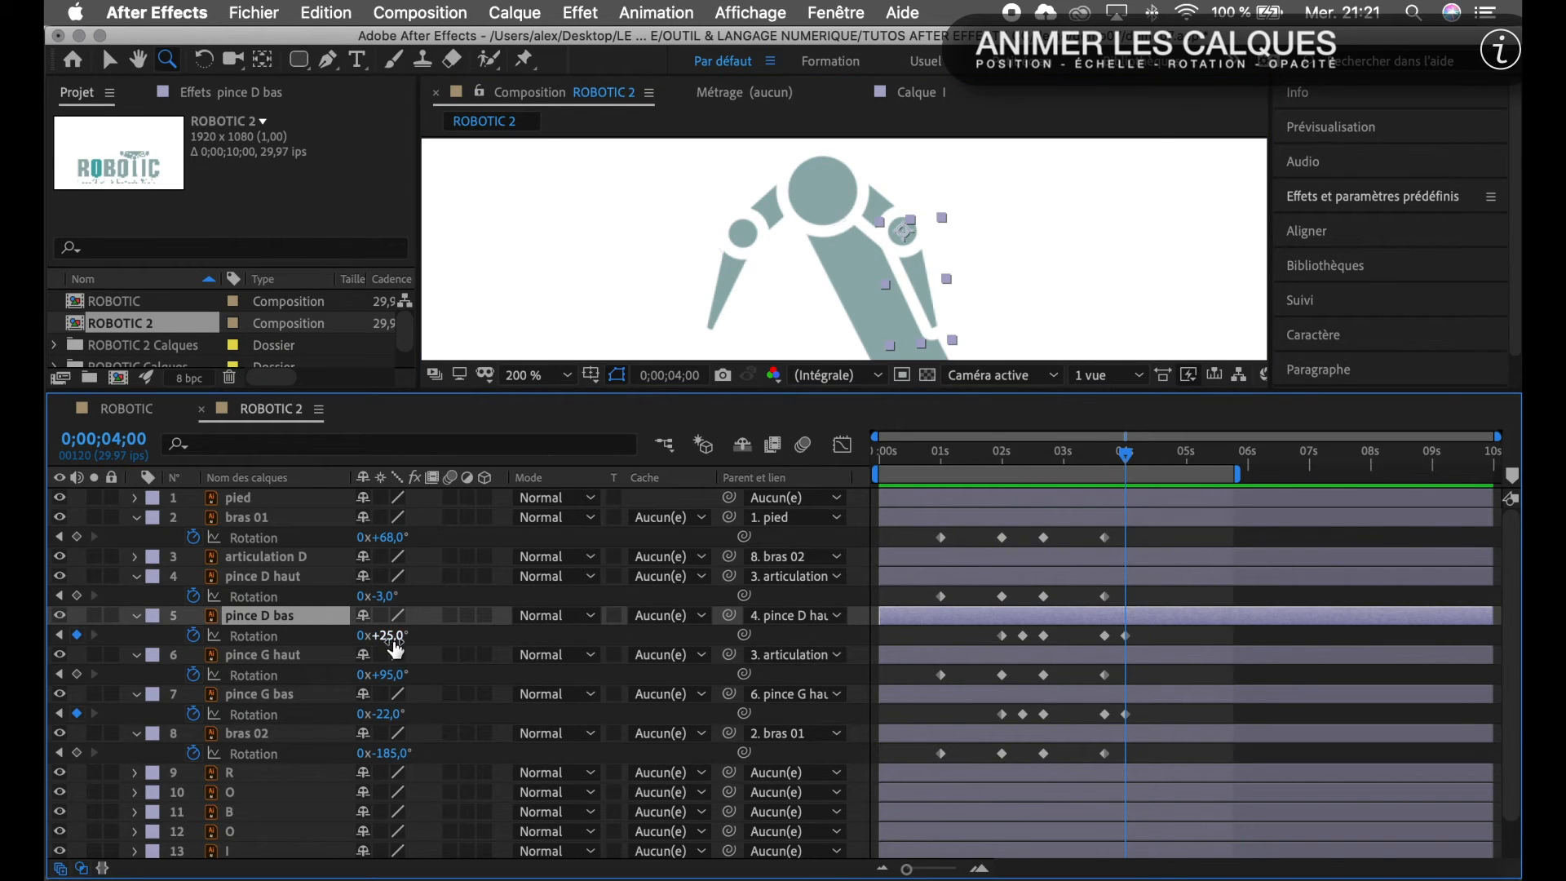
drag(395, 646, 362, 639)
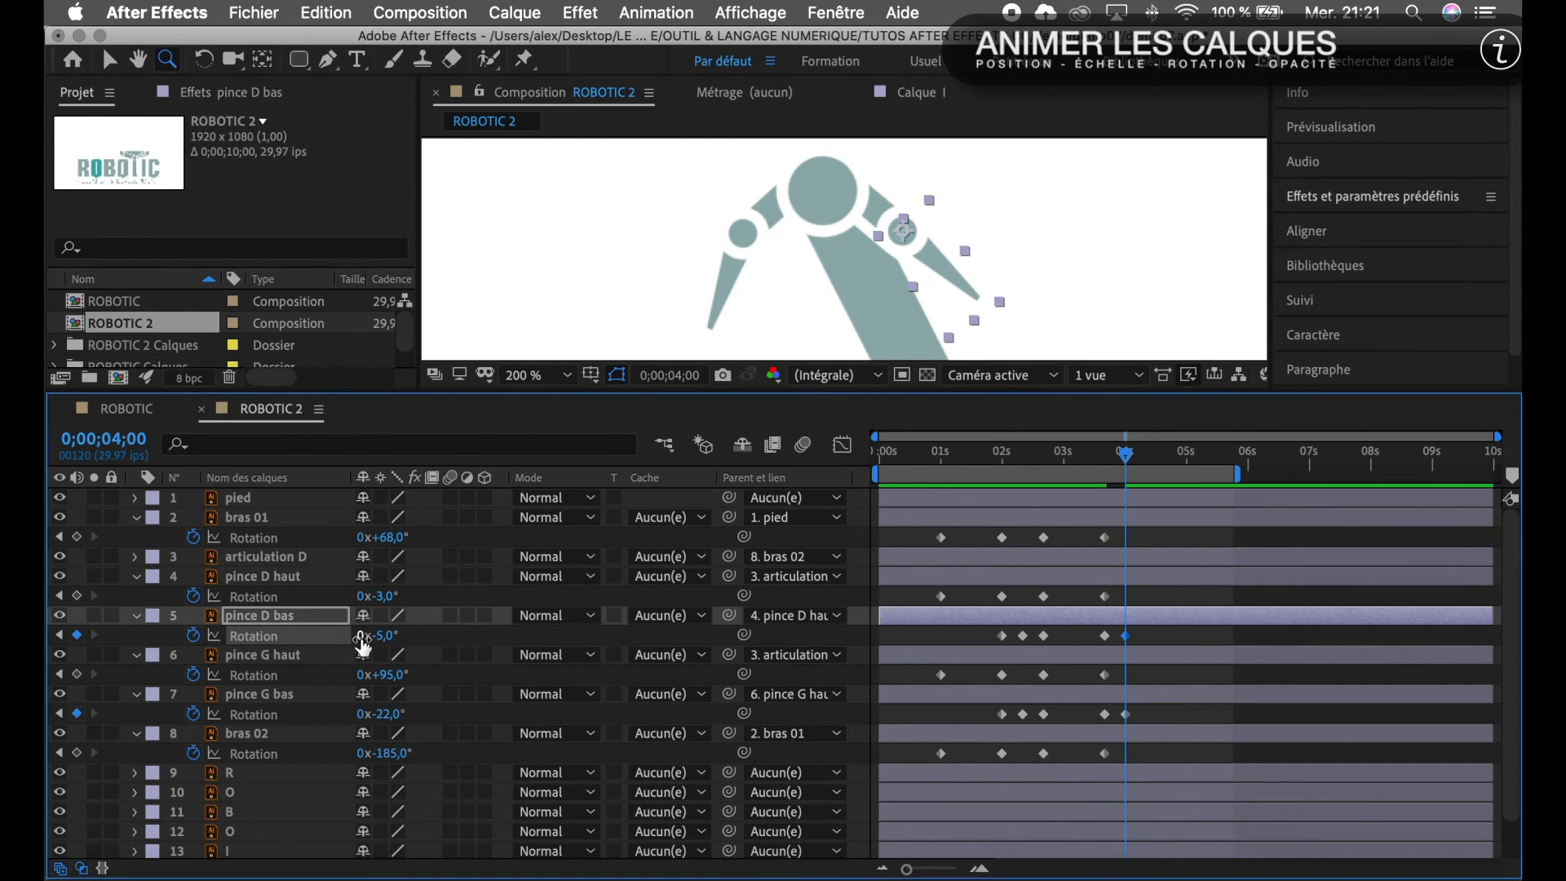
Set the Rotation of pince G bas to 5° at 0;00;04;00 to open that claw tip.
click(305, 695)
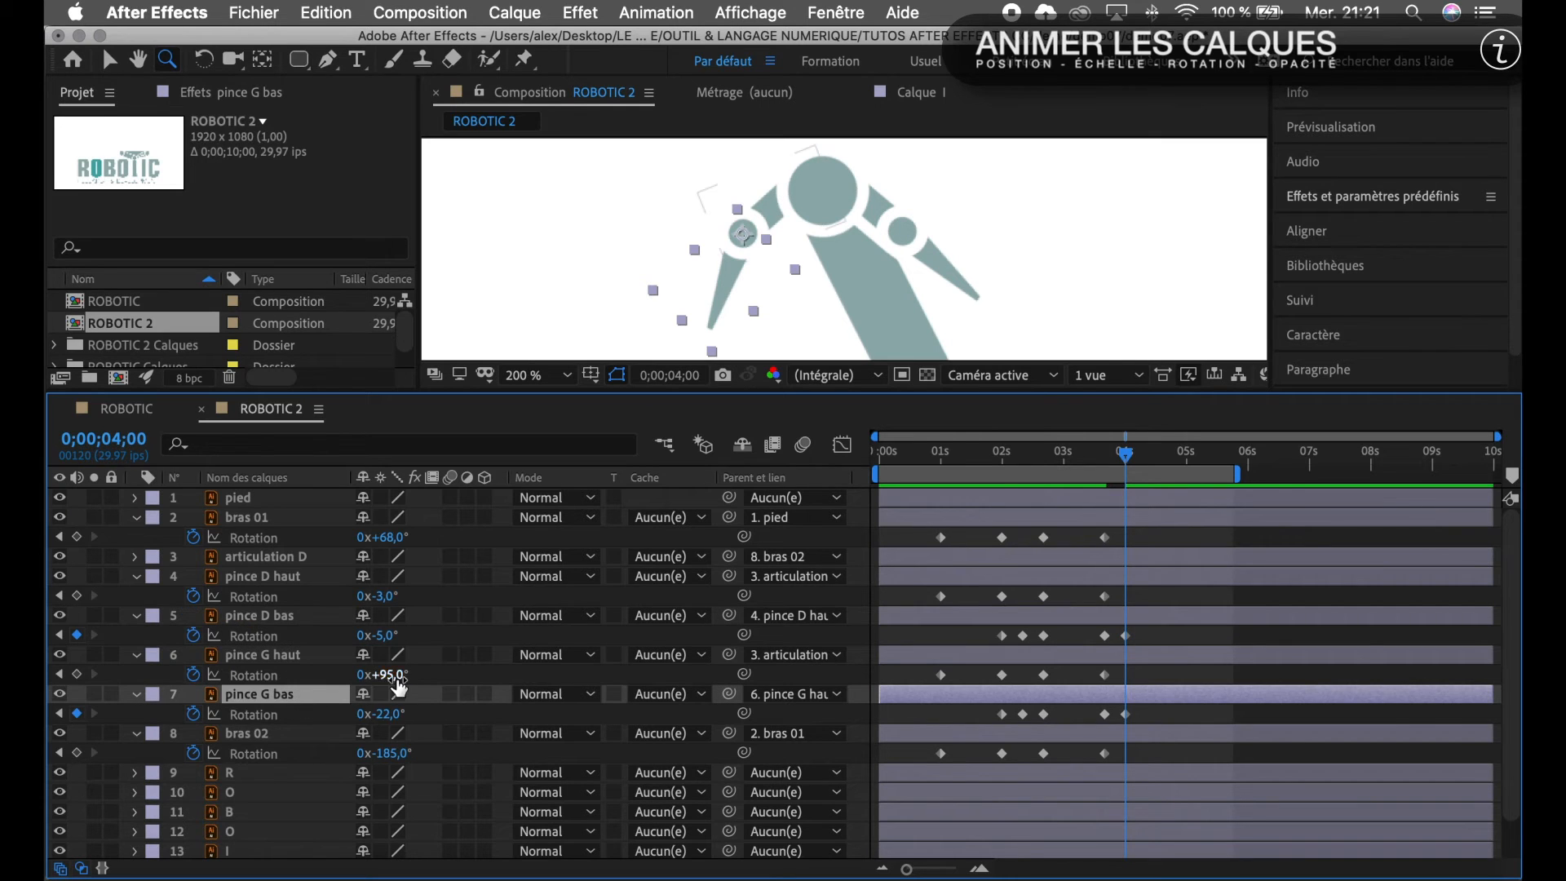
drag(392, 722, 428, 724)
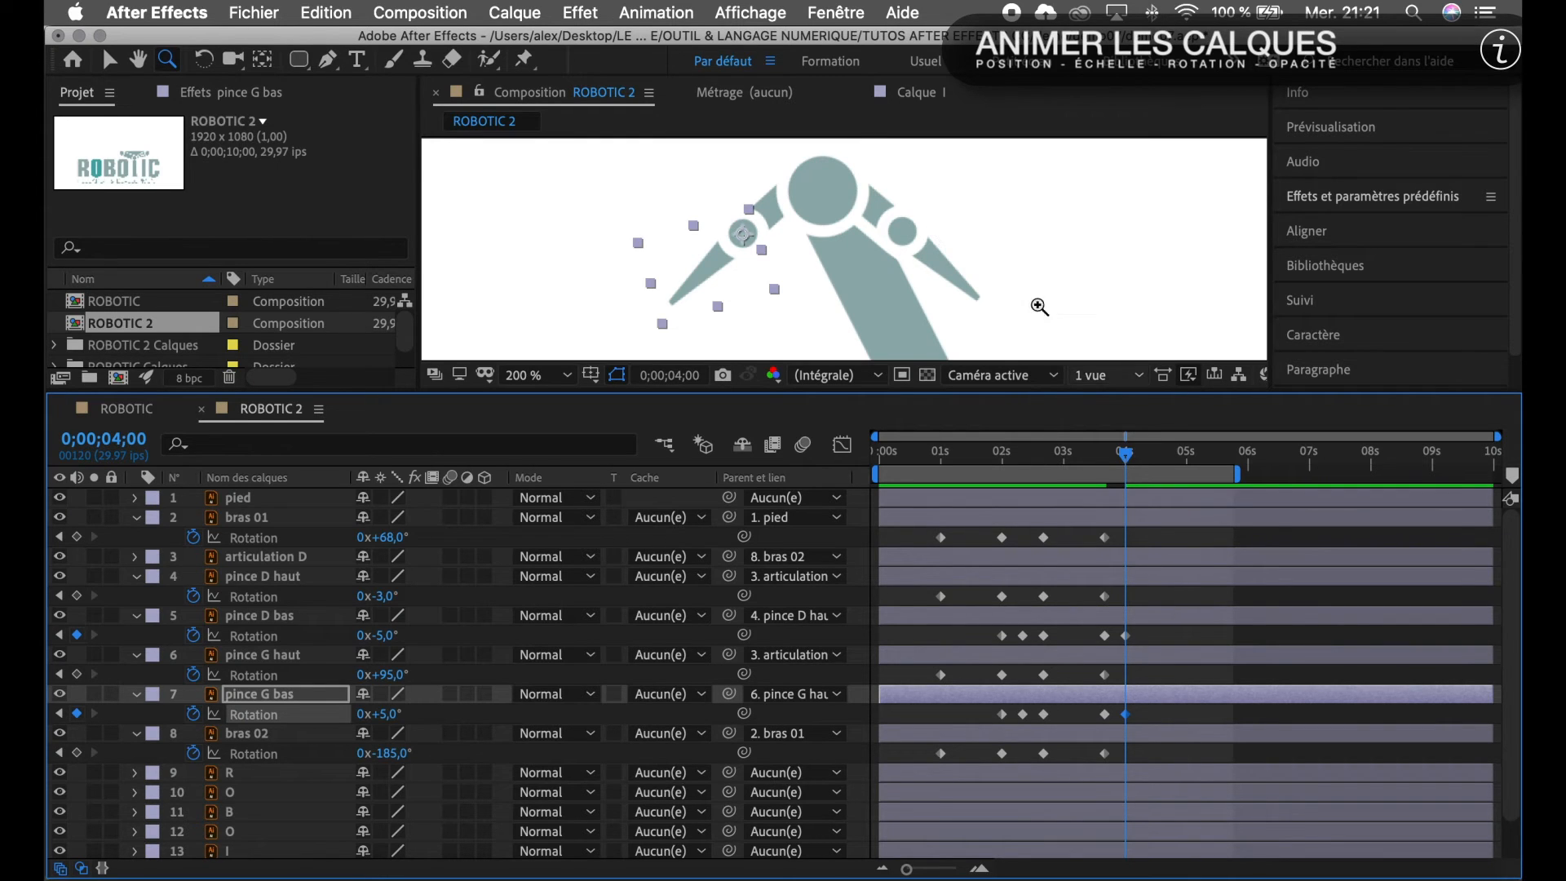
scroll(1032, 278, down, 3)
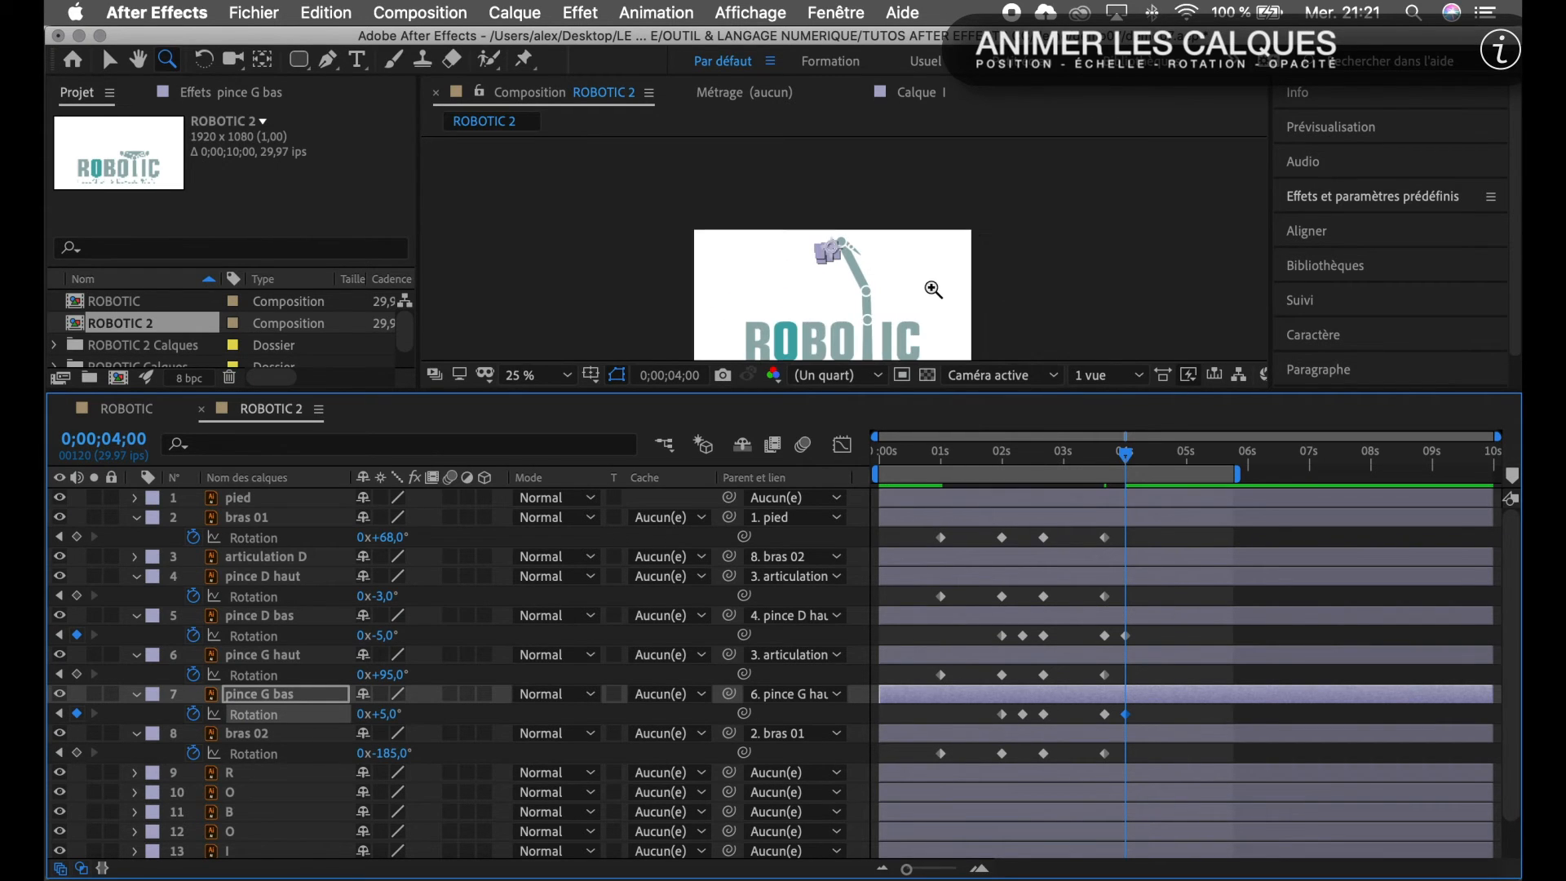
Add Rotation keyframes at 0;00;04;00 to pince D haut and pince G haut together.
click(1126, 458)
drag(1125, 455, 1135, 459)
click(291, 579)
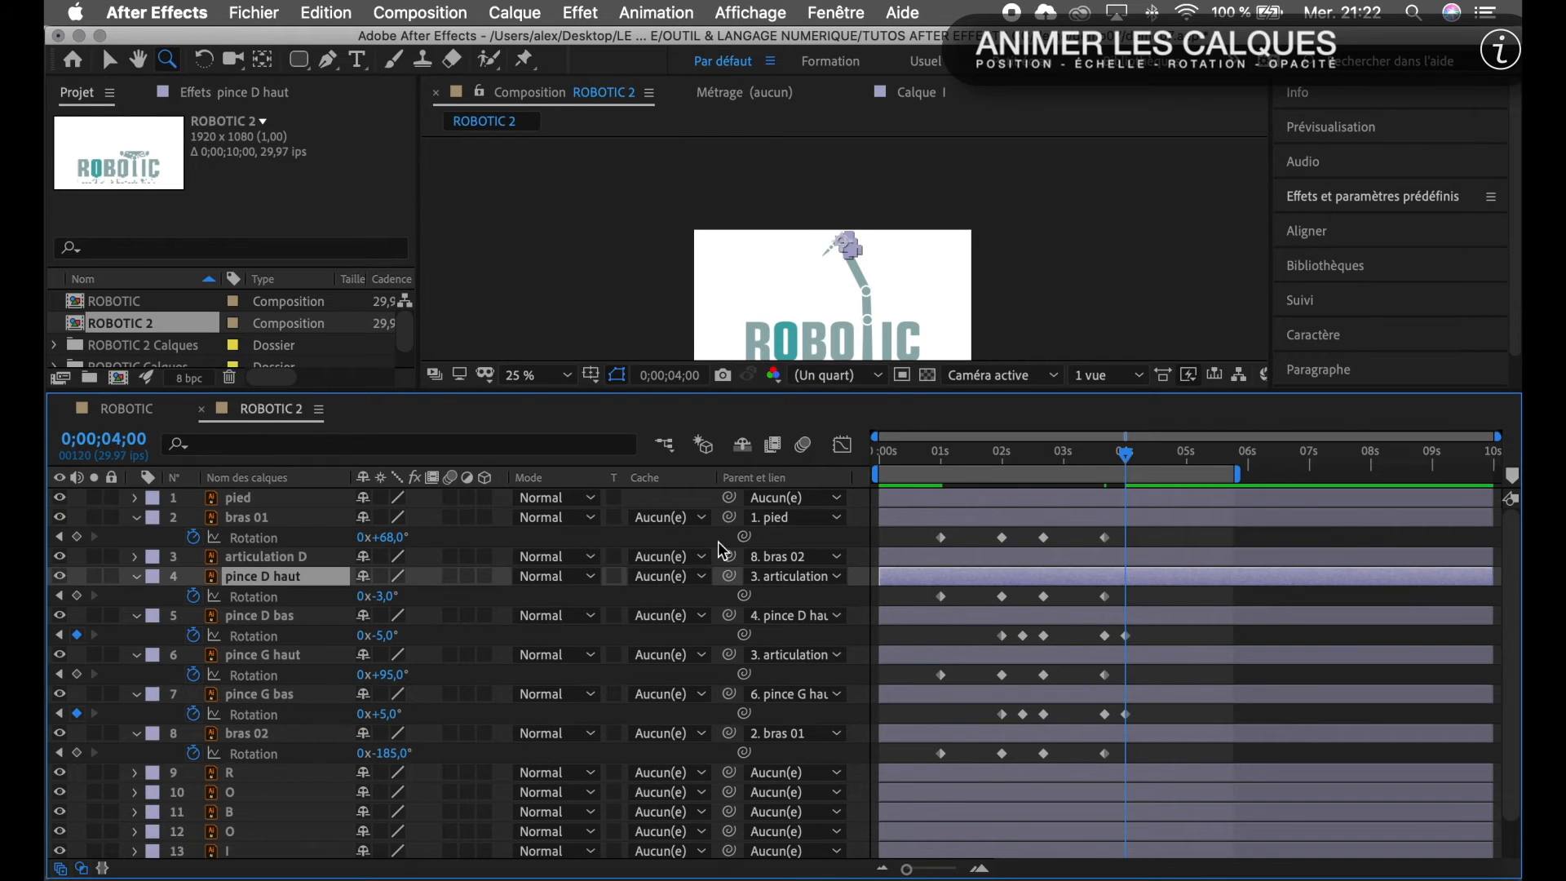
click(855, 249)
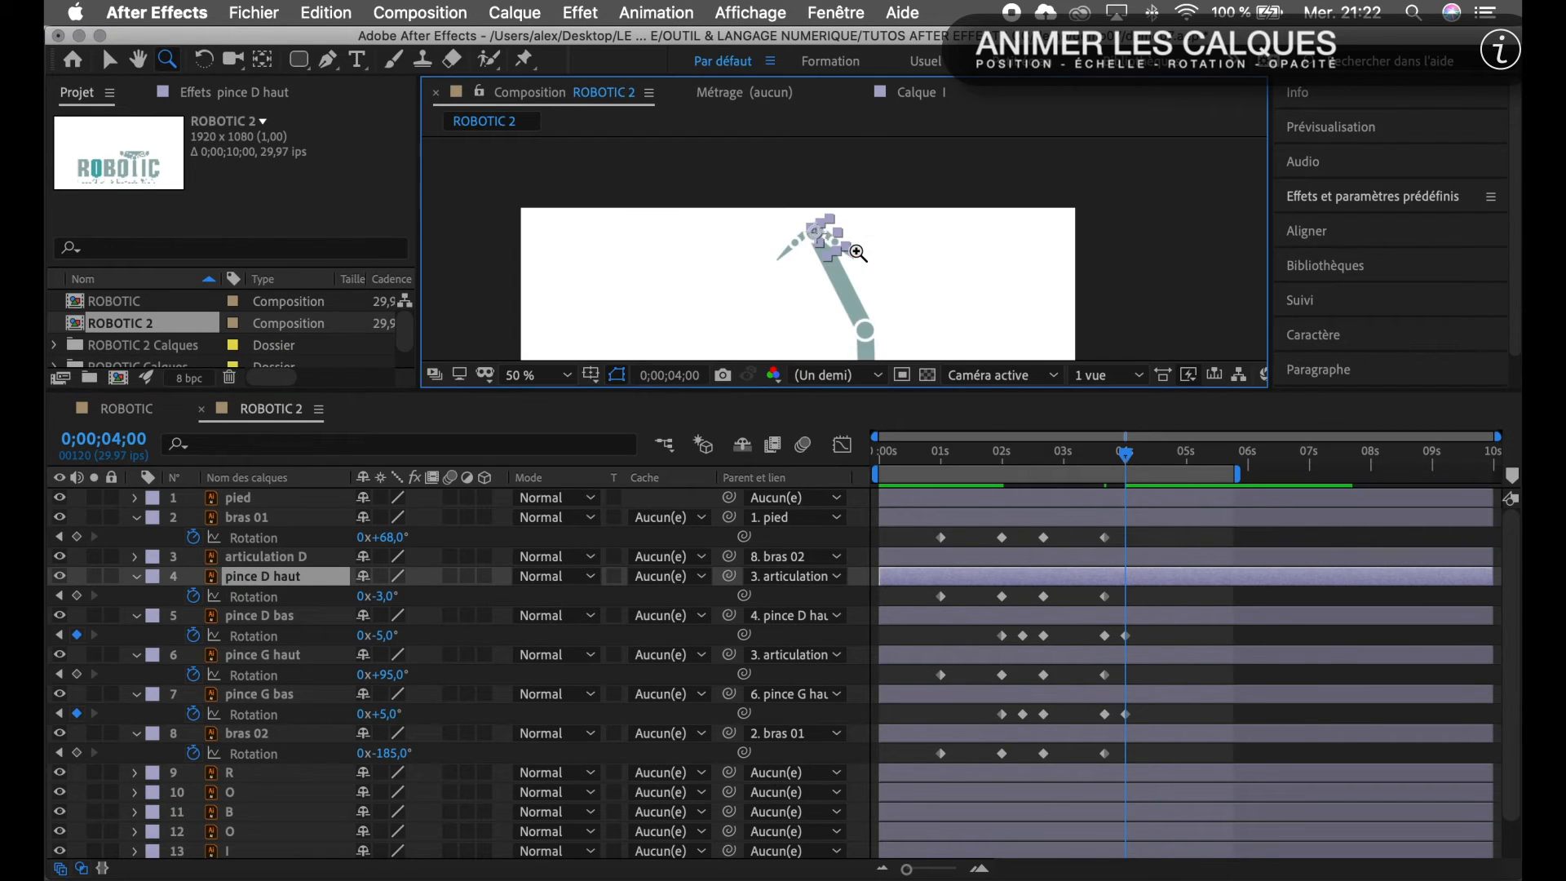
click(858, 253)
click(885, 283)
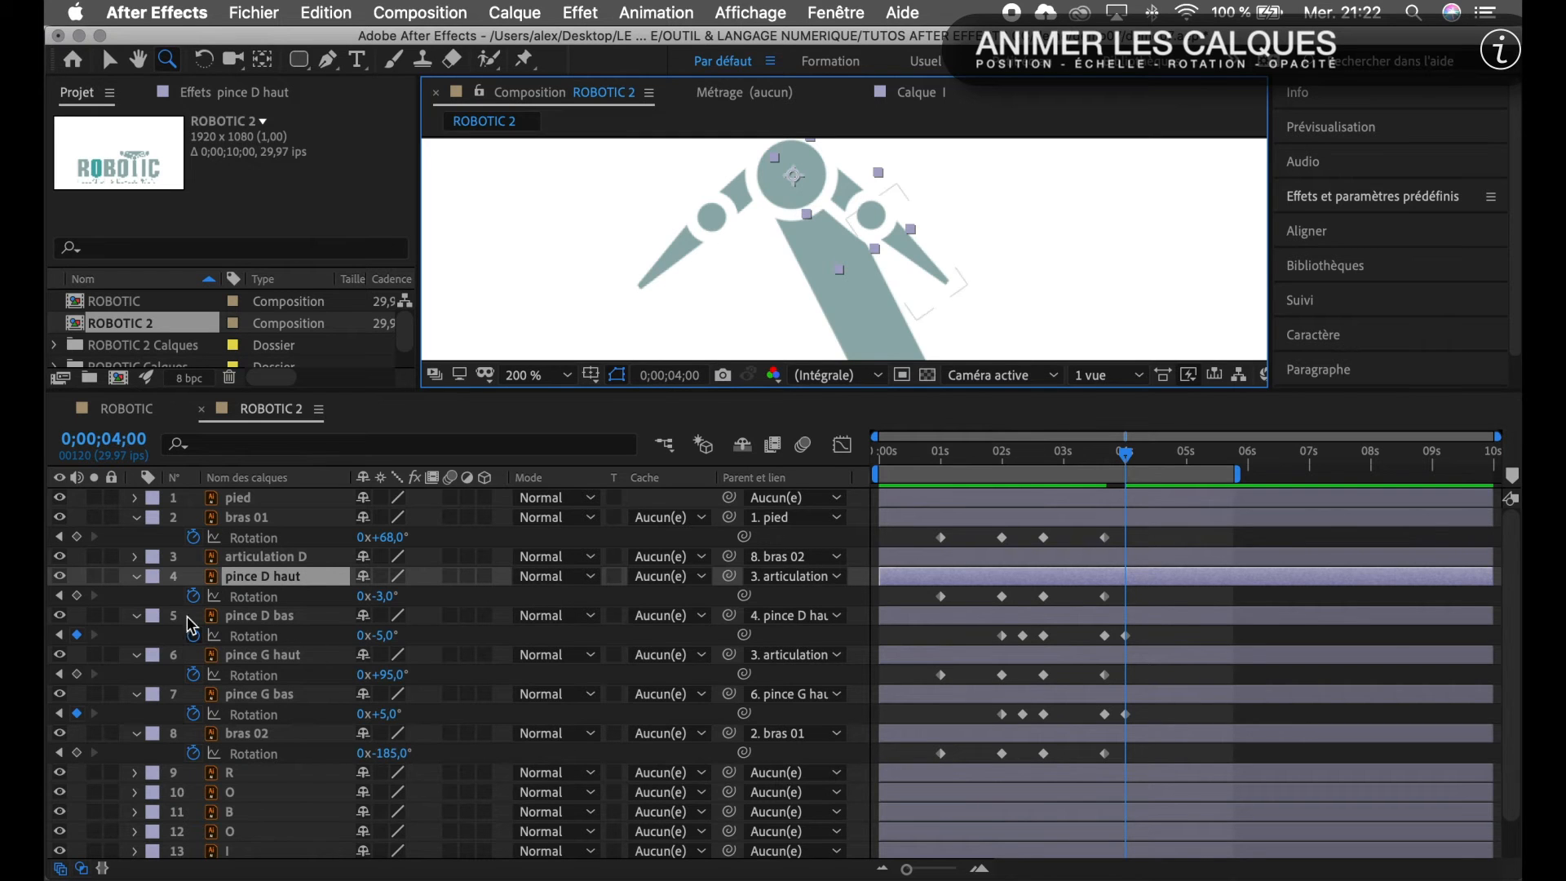
super+click(303, 657)
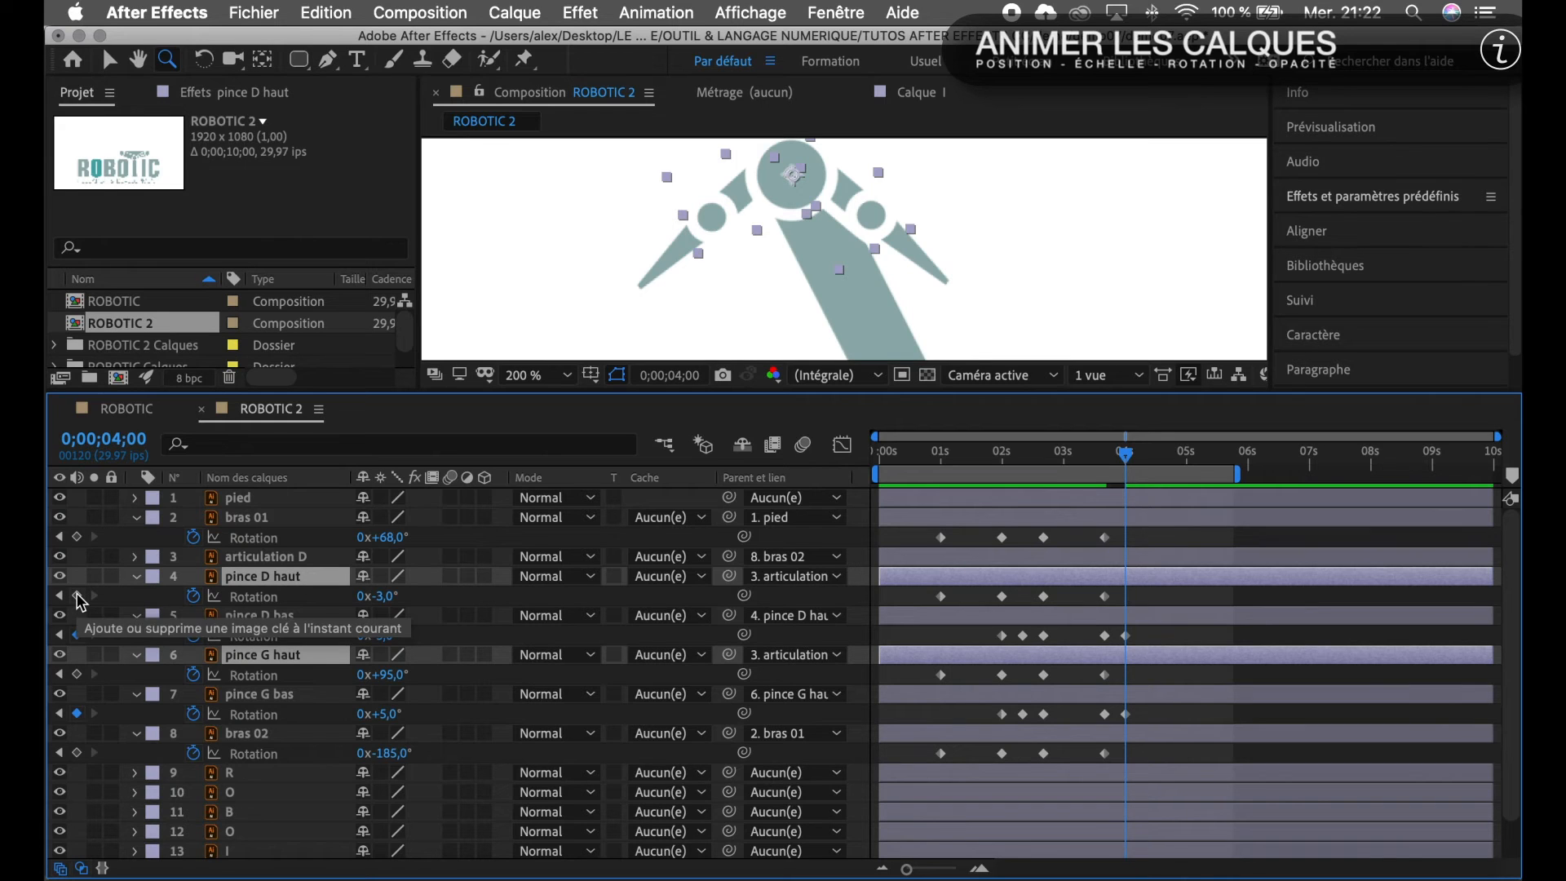
click(78, 596)
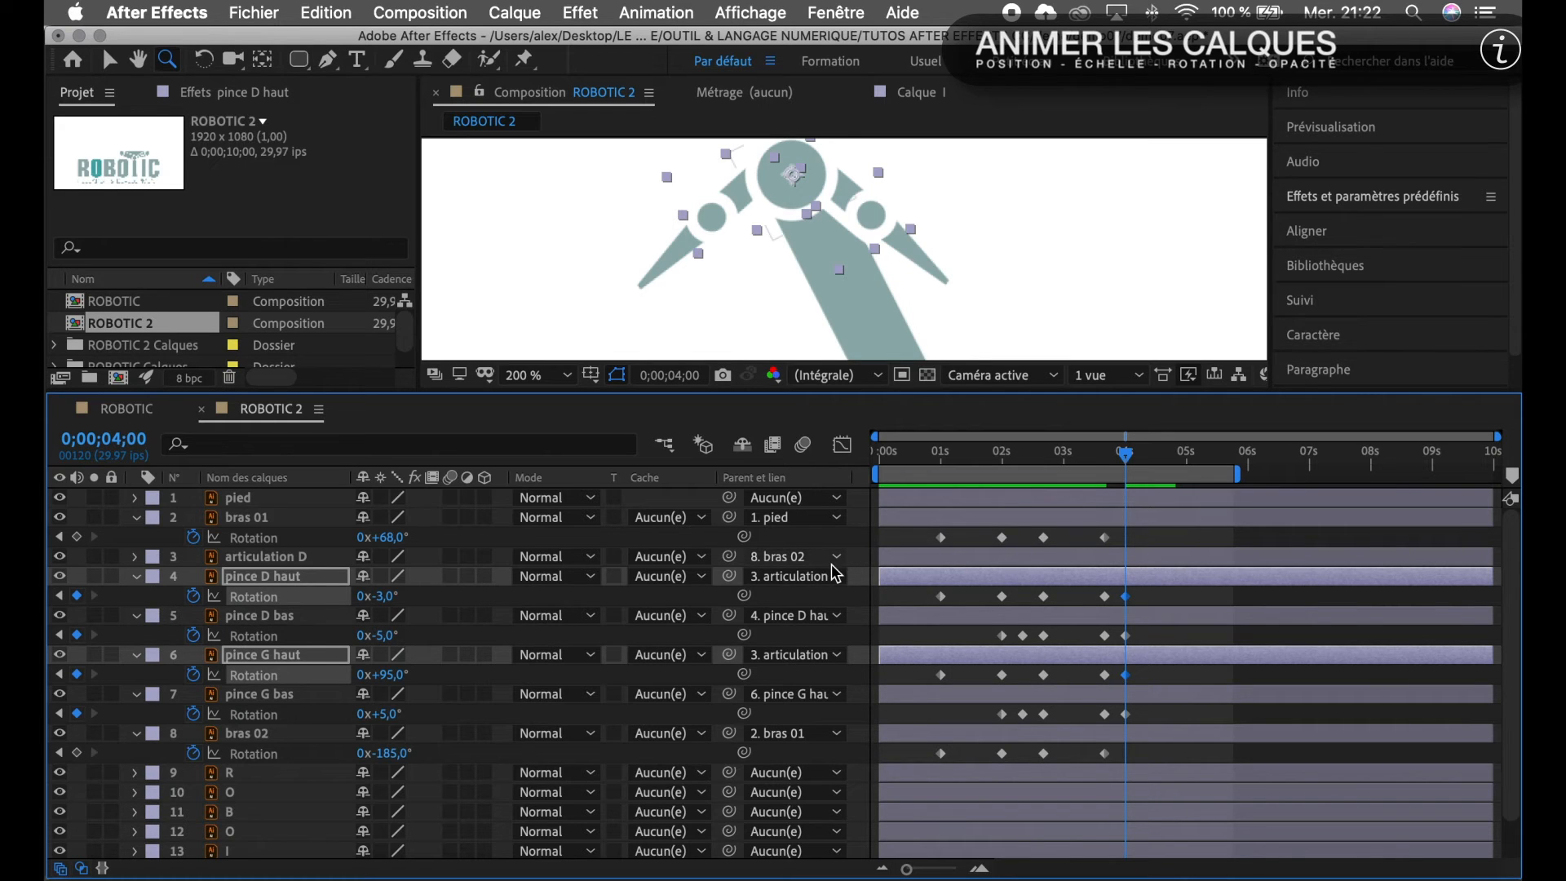
Close the claw at 0;00;04;10 by setting the Rotation of pince D haut to 43° and pince G haut to 45°.
key(space)
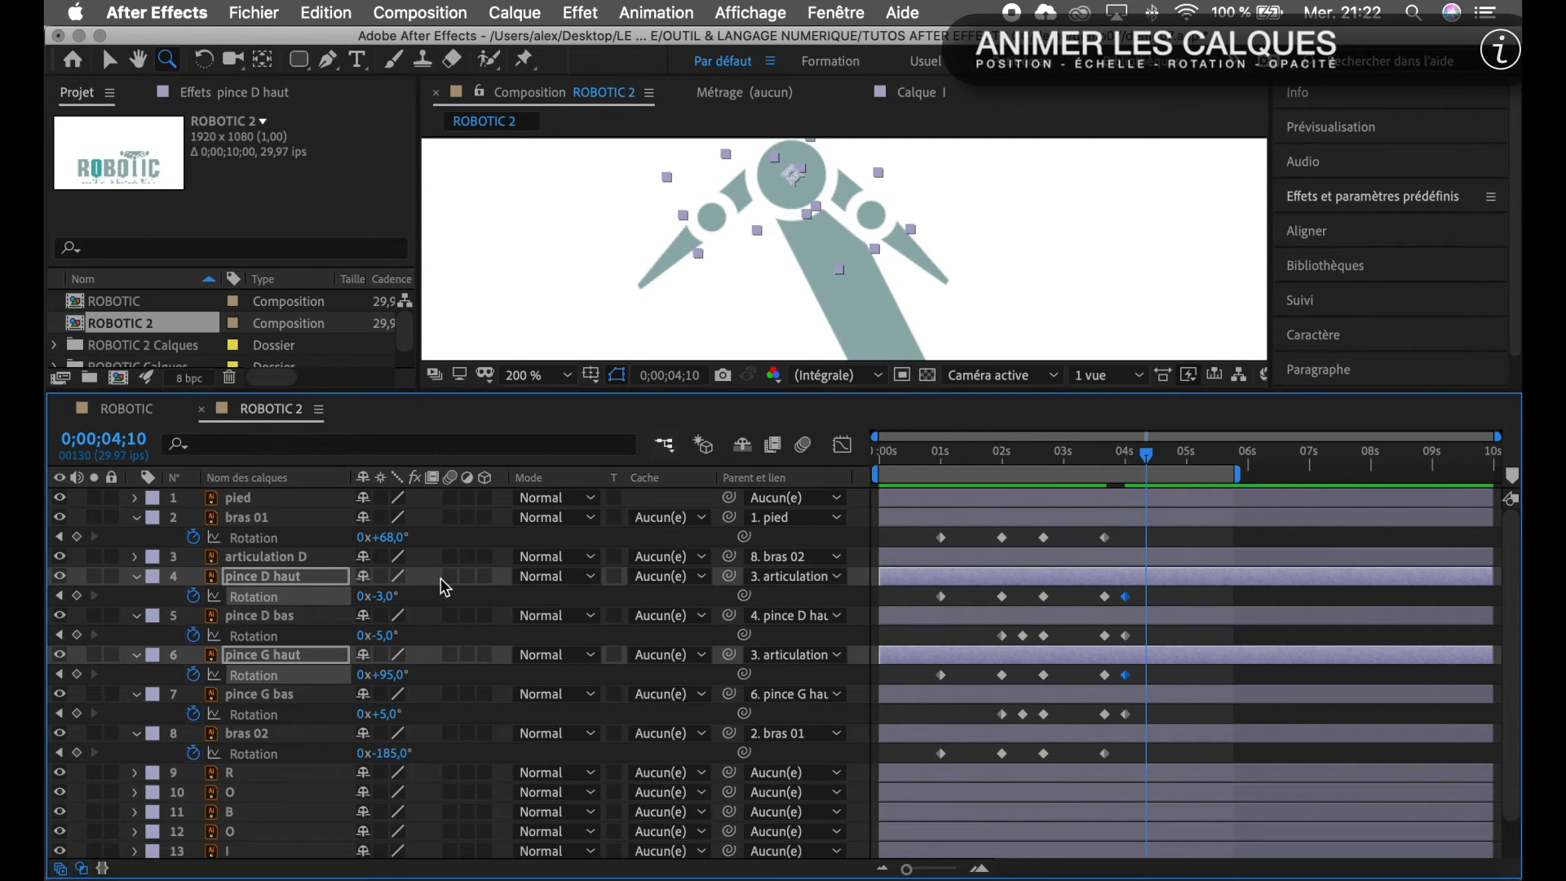
click(447, 608)
click(295, 576)
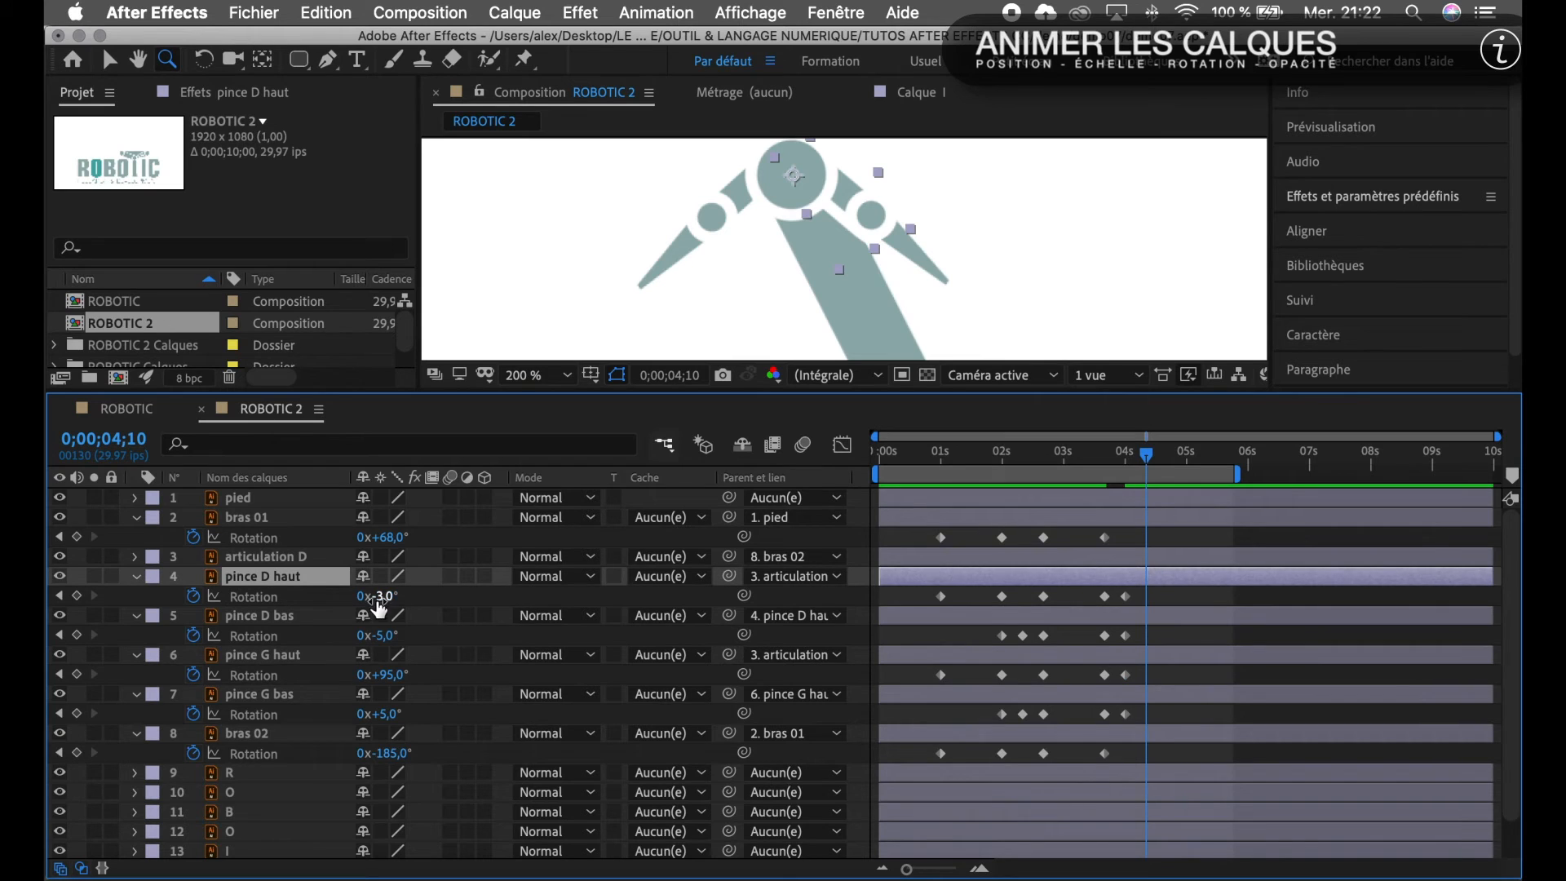
drag(395, 604, 494, 646)
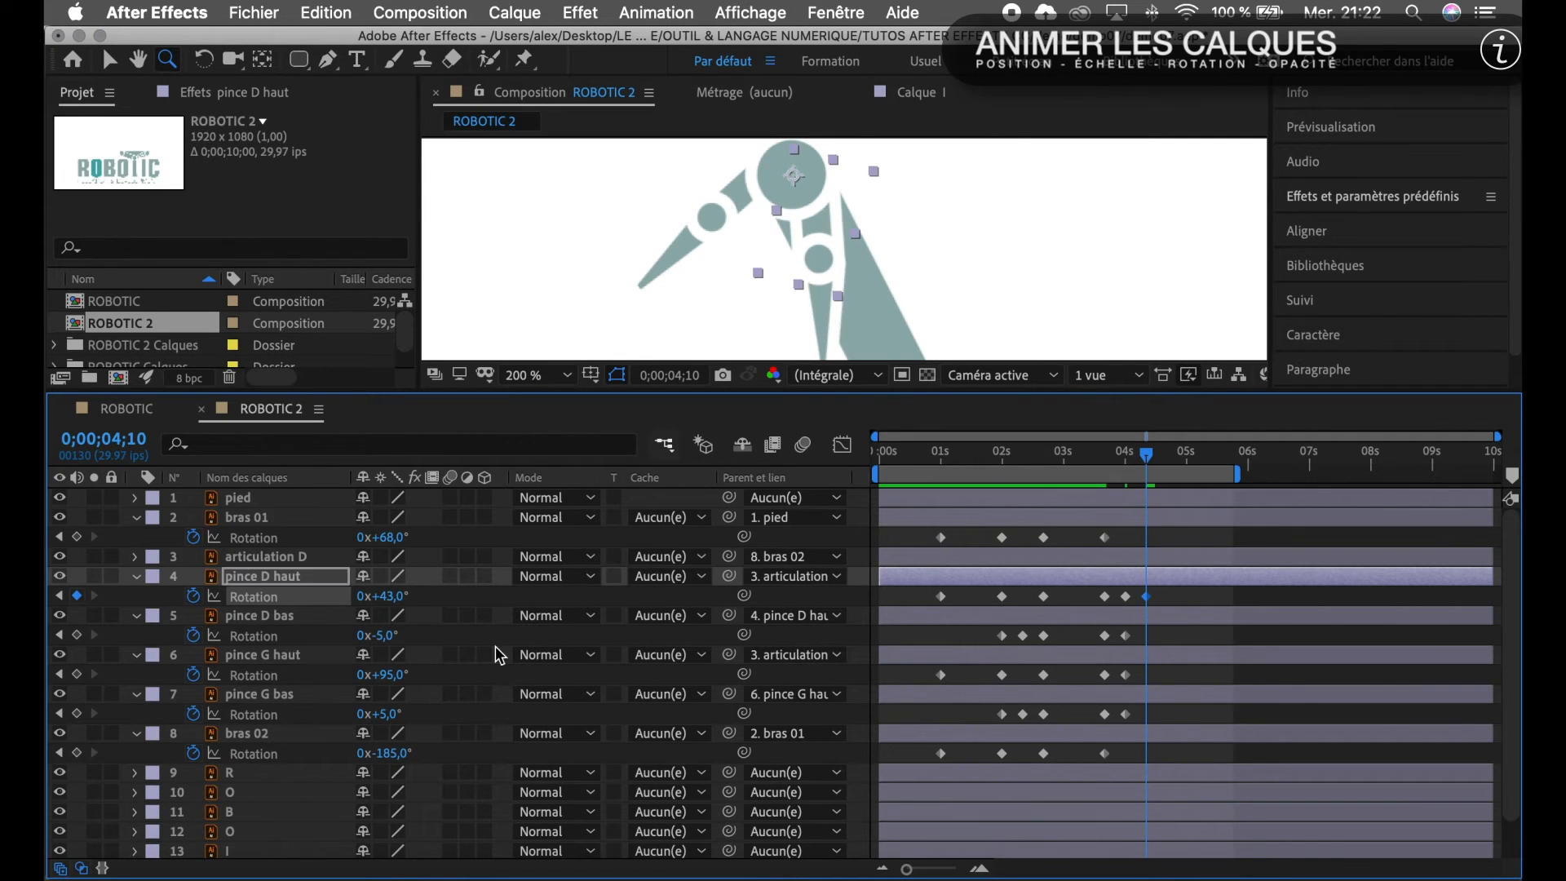
click(269, 654)
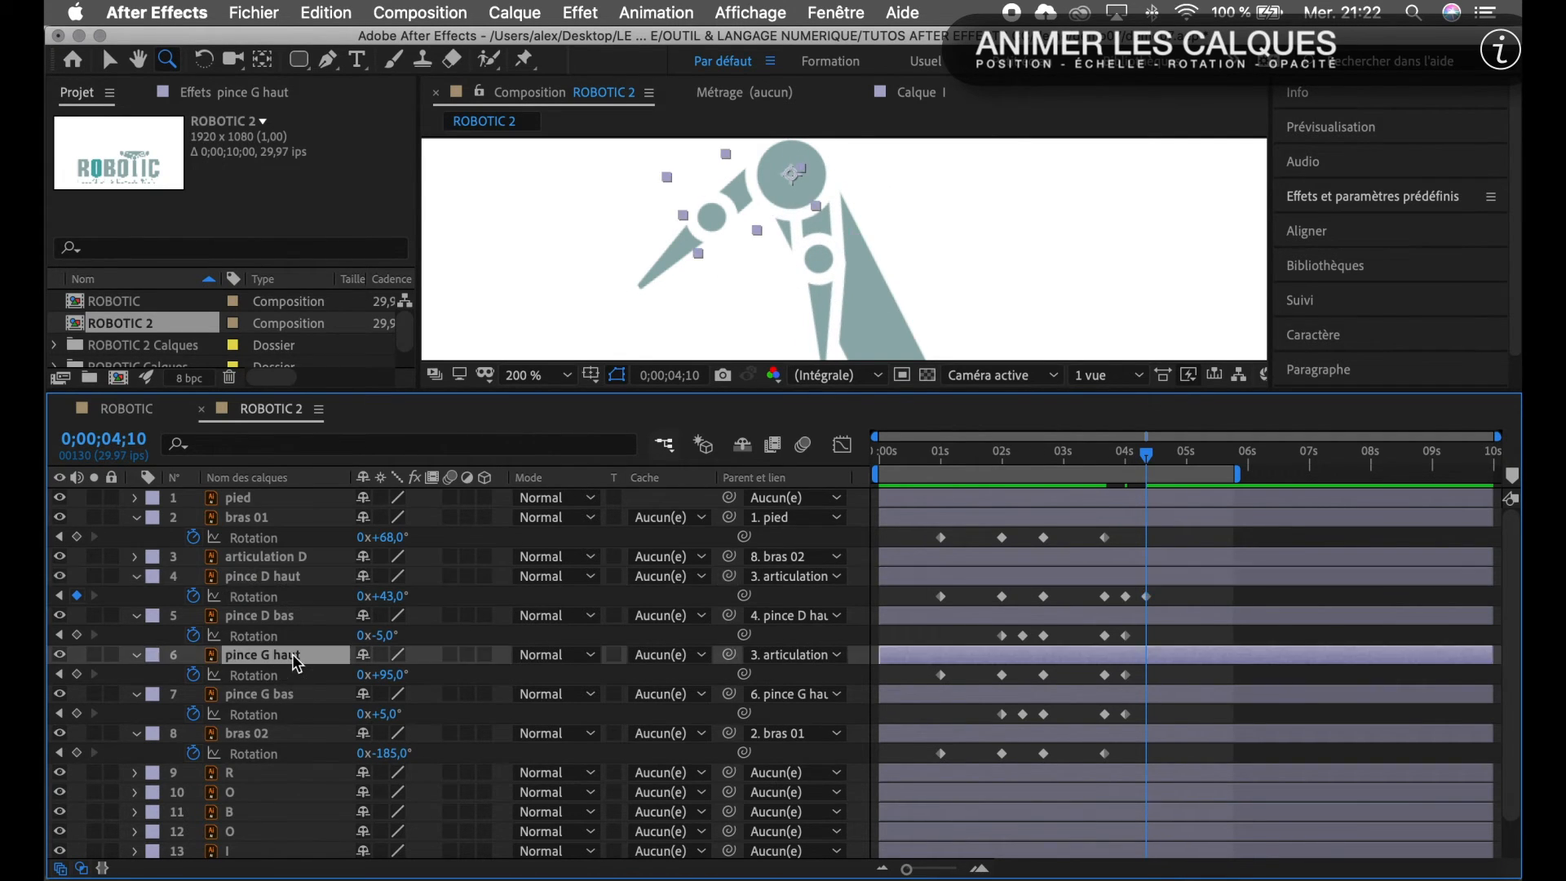
drag(386, 674, 339, 683)
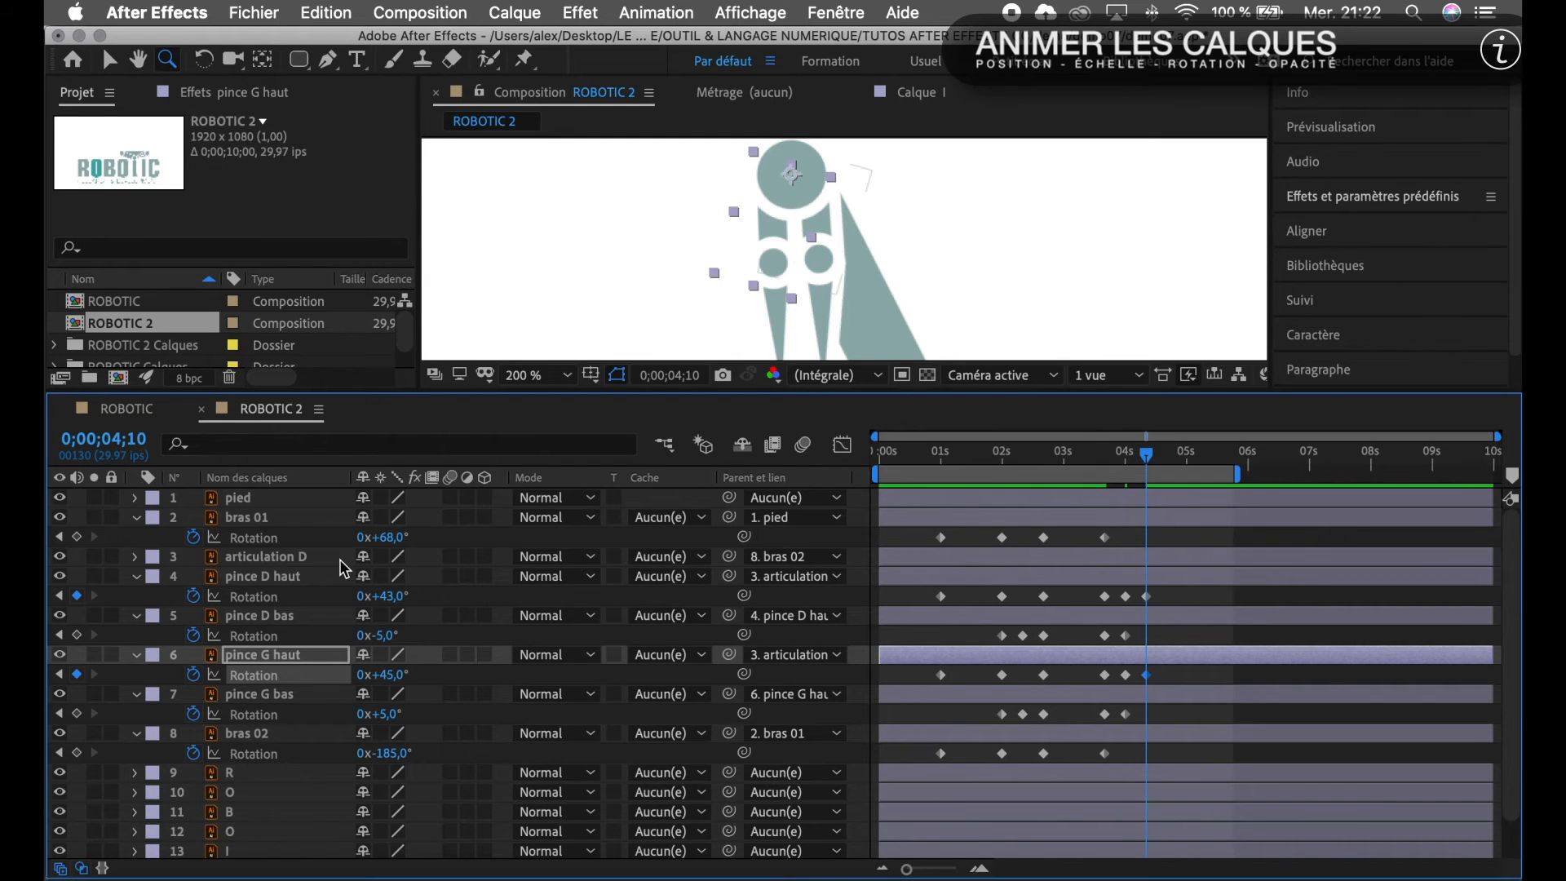
Add Rotation keyframes at 0;00;04;10 to all the arm and claw layers from bras 01 through bras 02.
click(285, 519)
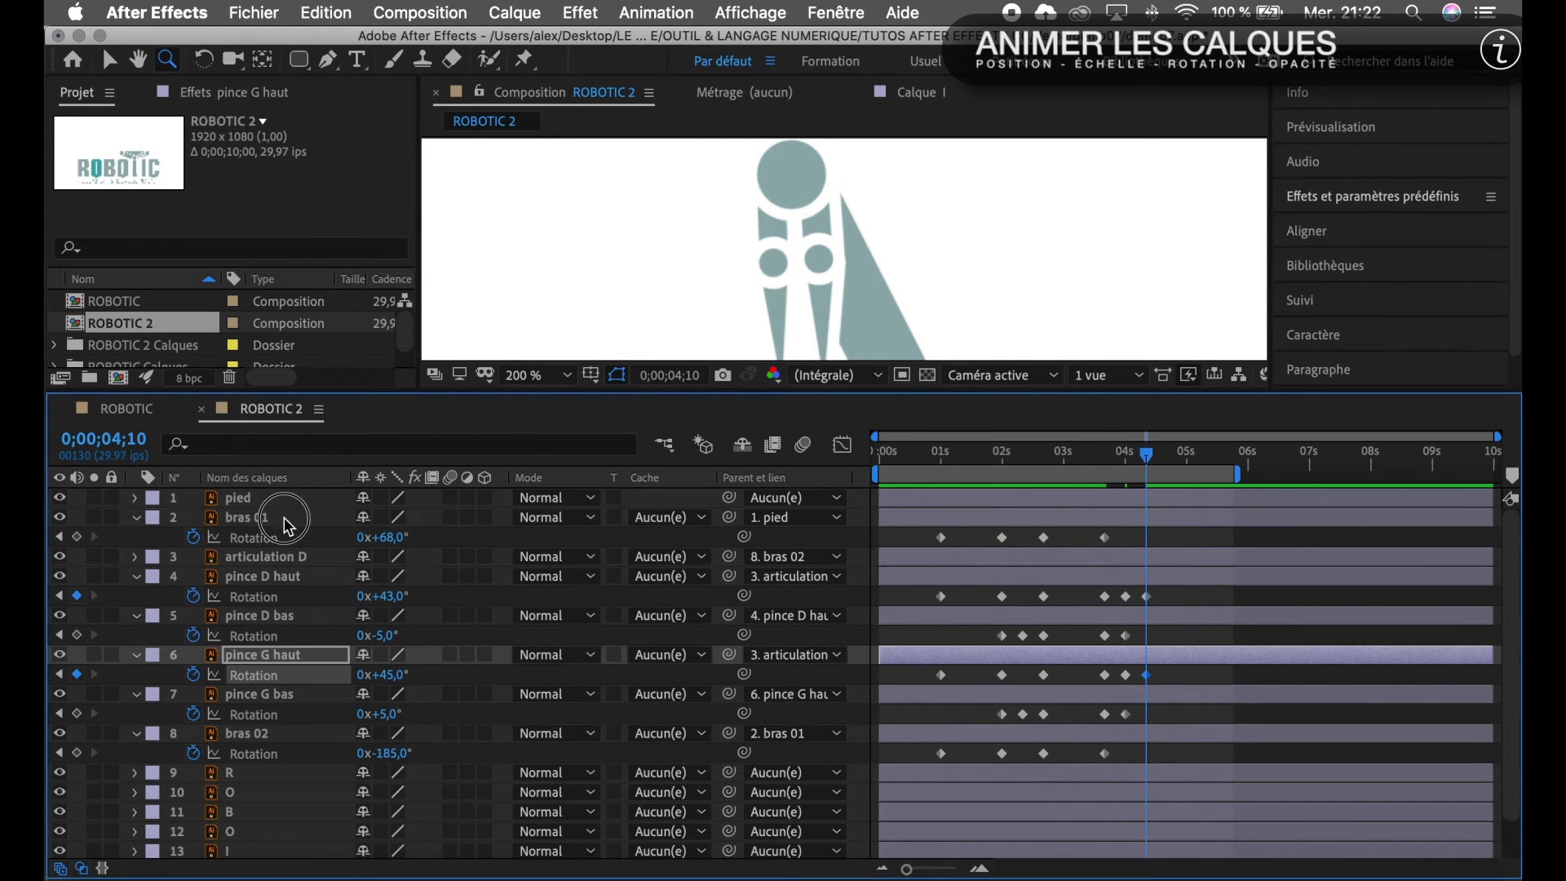
shift+click(297, 739)
click(77, 536)
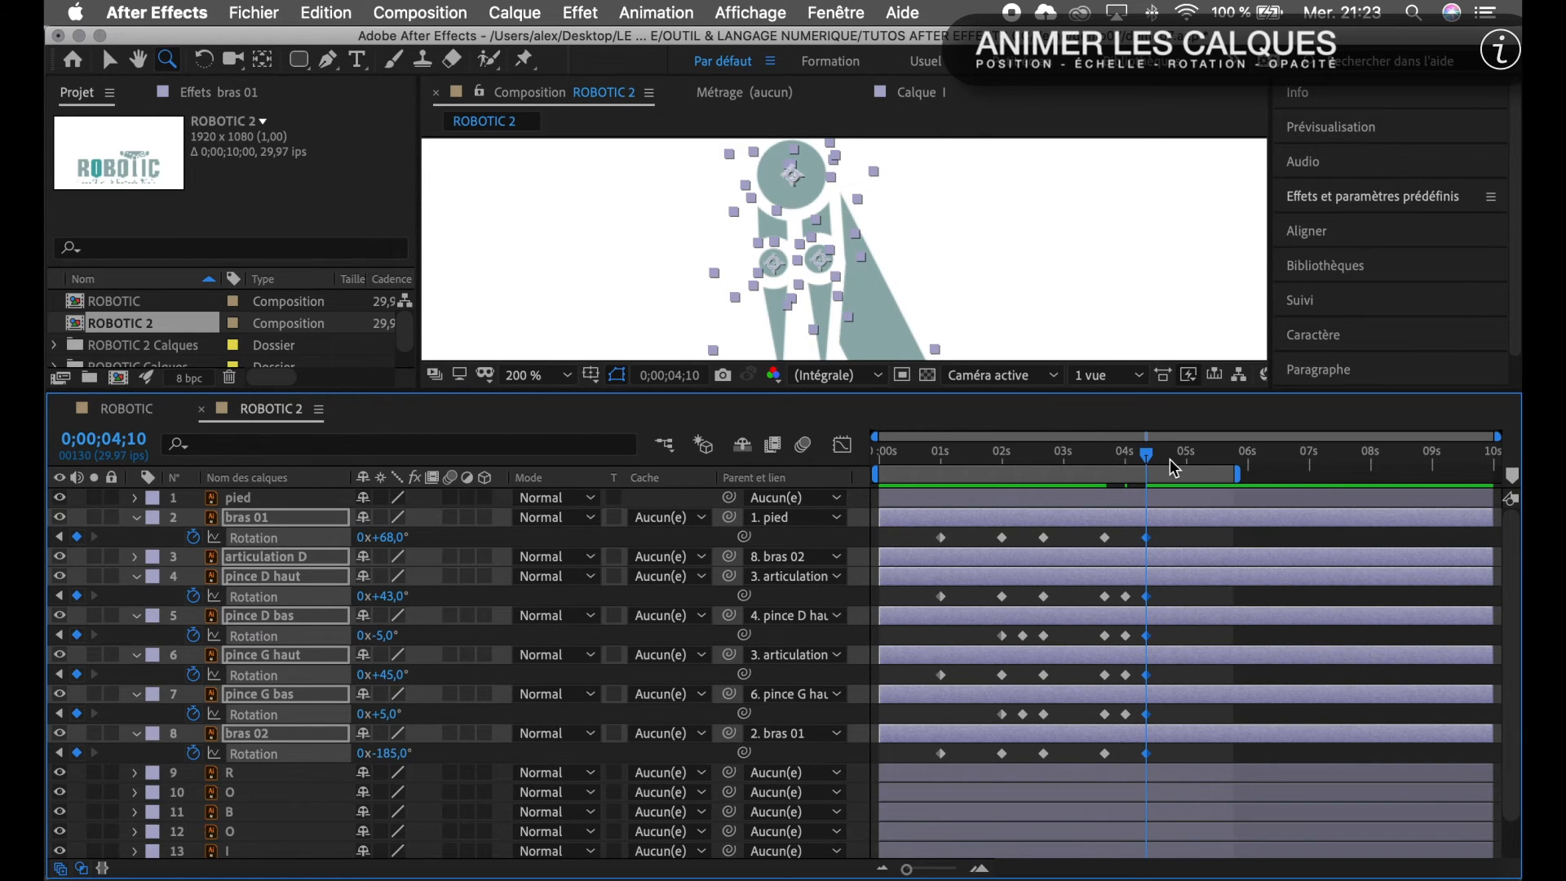
click(124, 436)
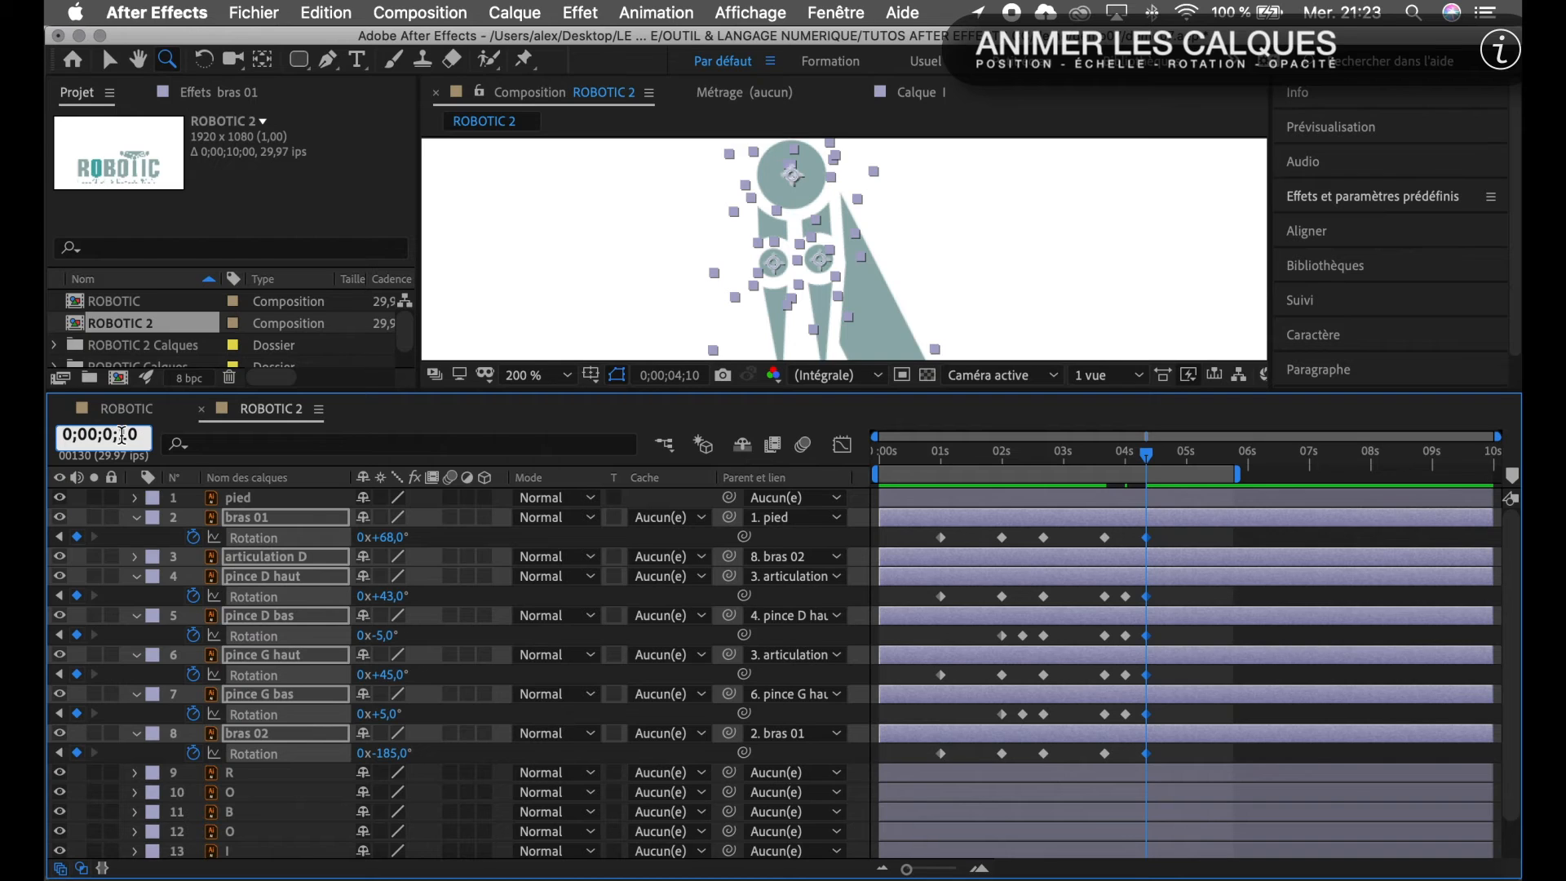
text(5)
key(Return)
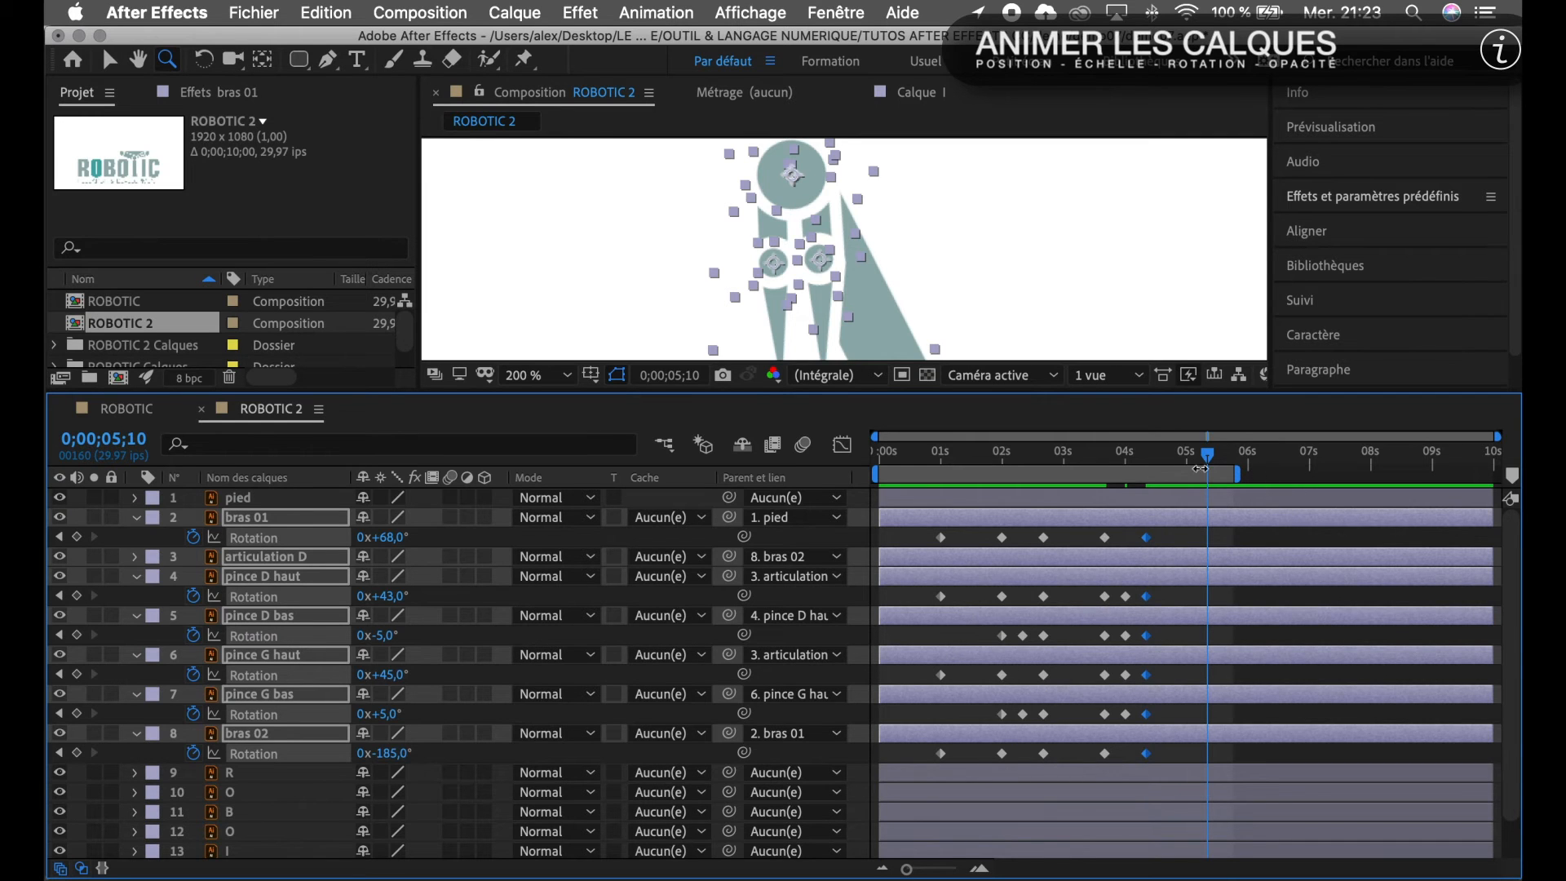
Add the missing starting Rotation keyframes at 0;00;01;00 to pince D bas and pince G bas.
drag(1208, 462, 944, 499)
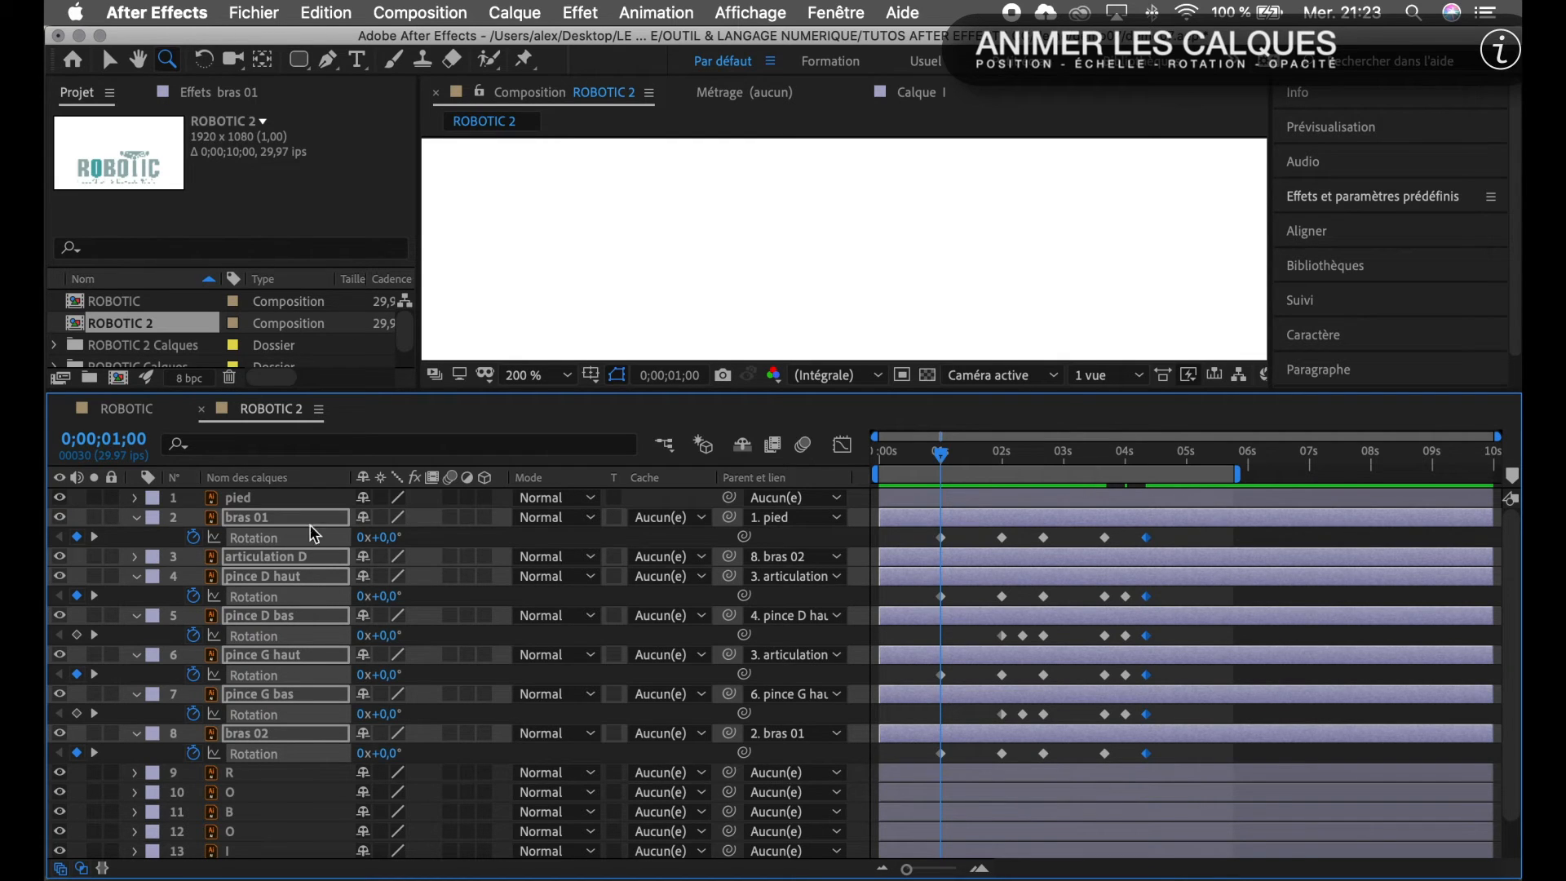
click(263, 522)
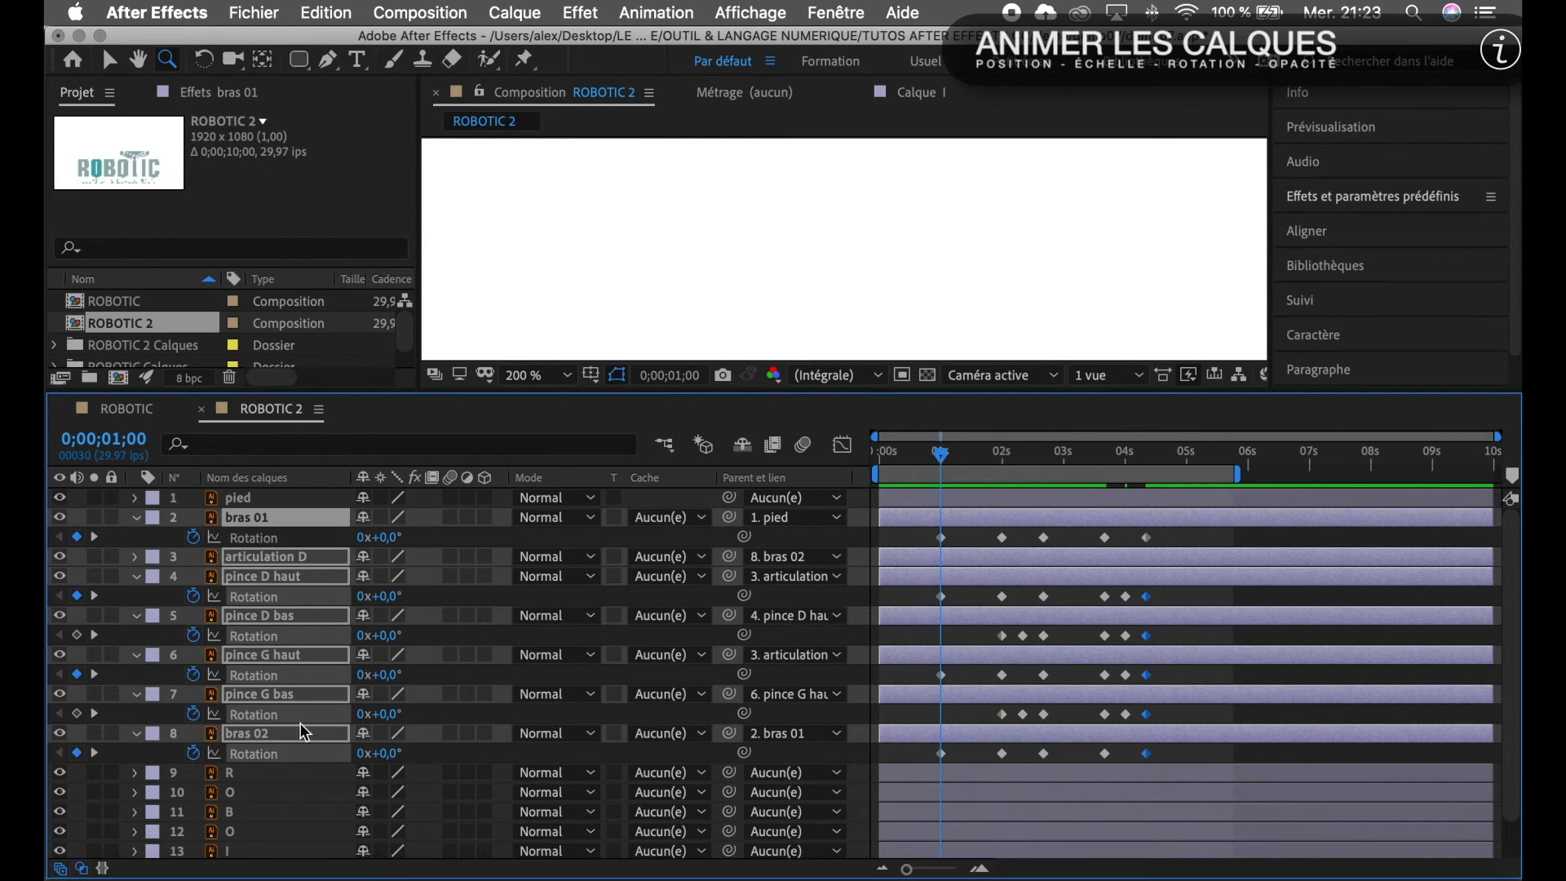
click(980, 641)
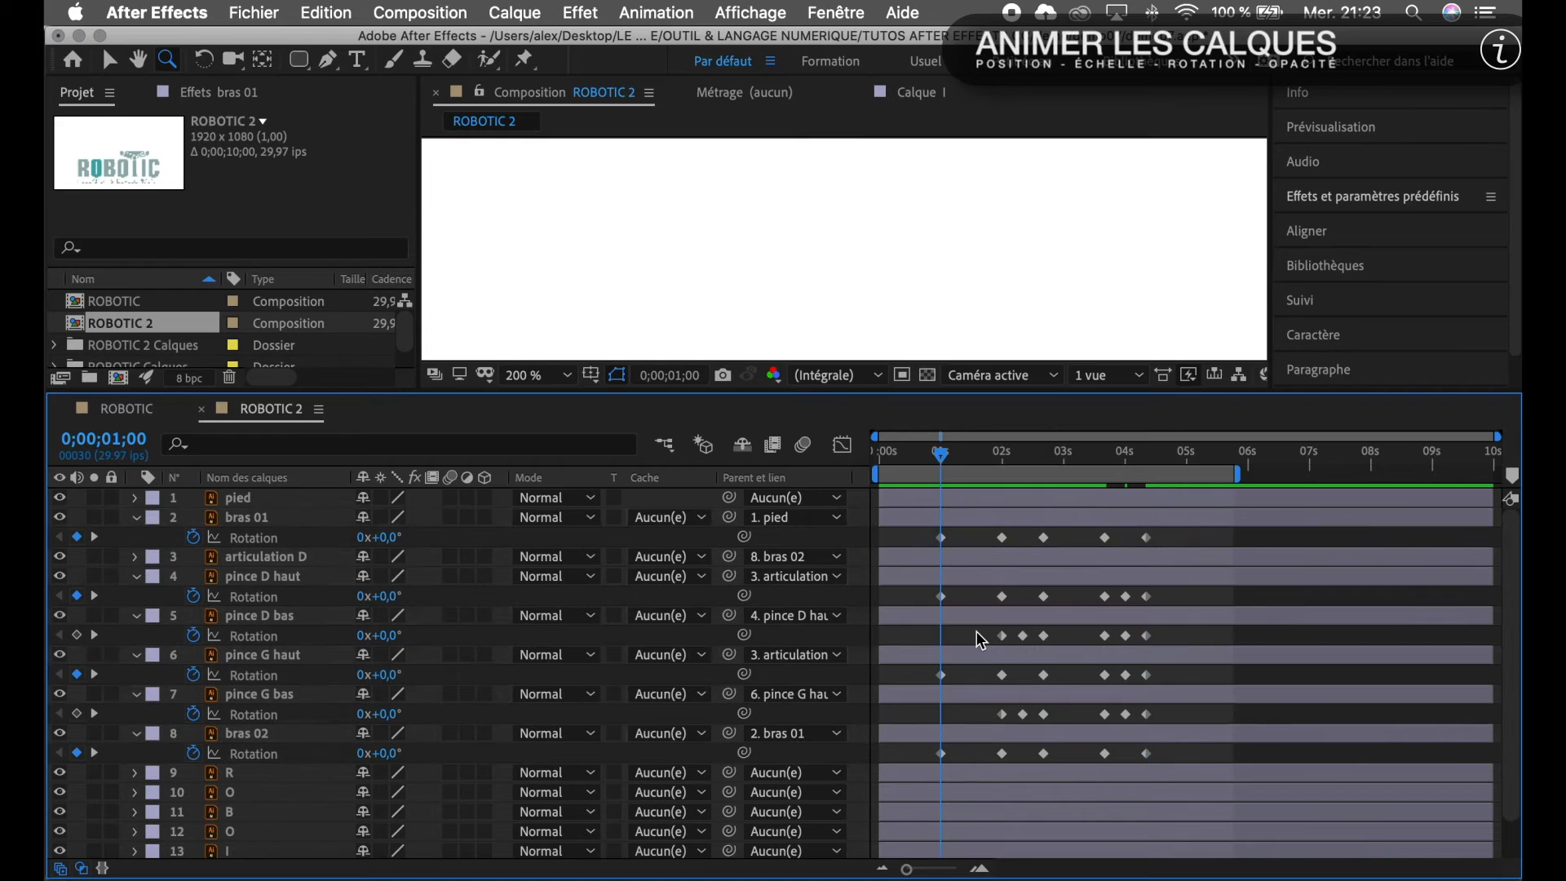
click(262, 522)
shift+click(280, 739)
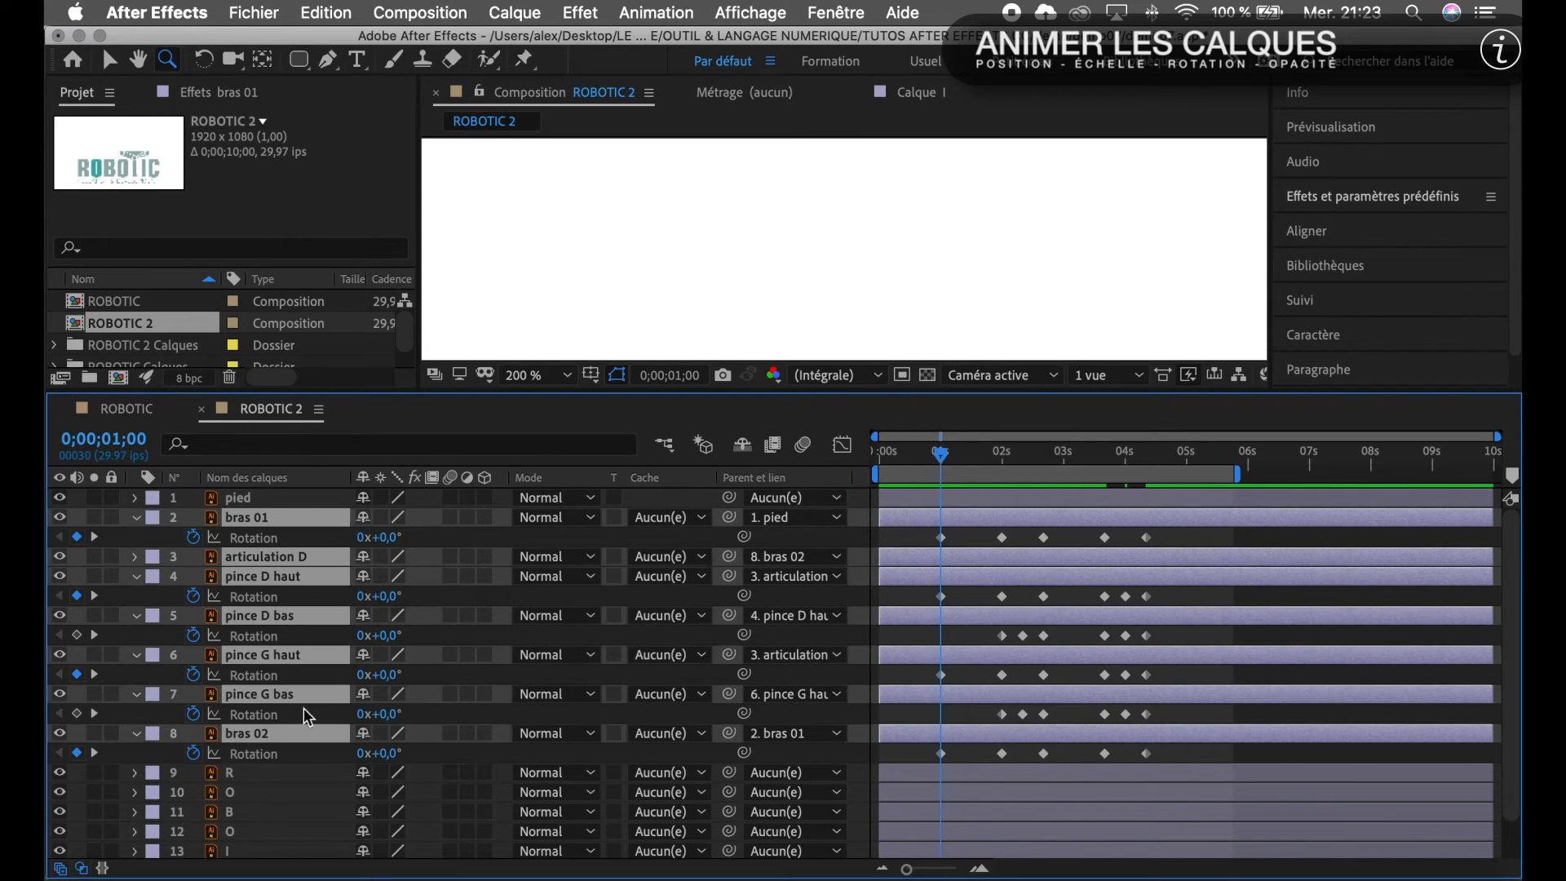
click(77, 636)
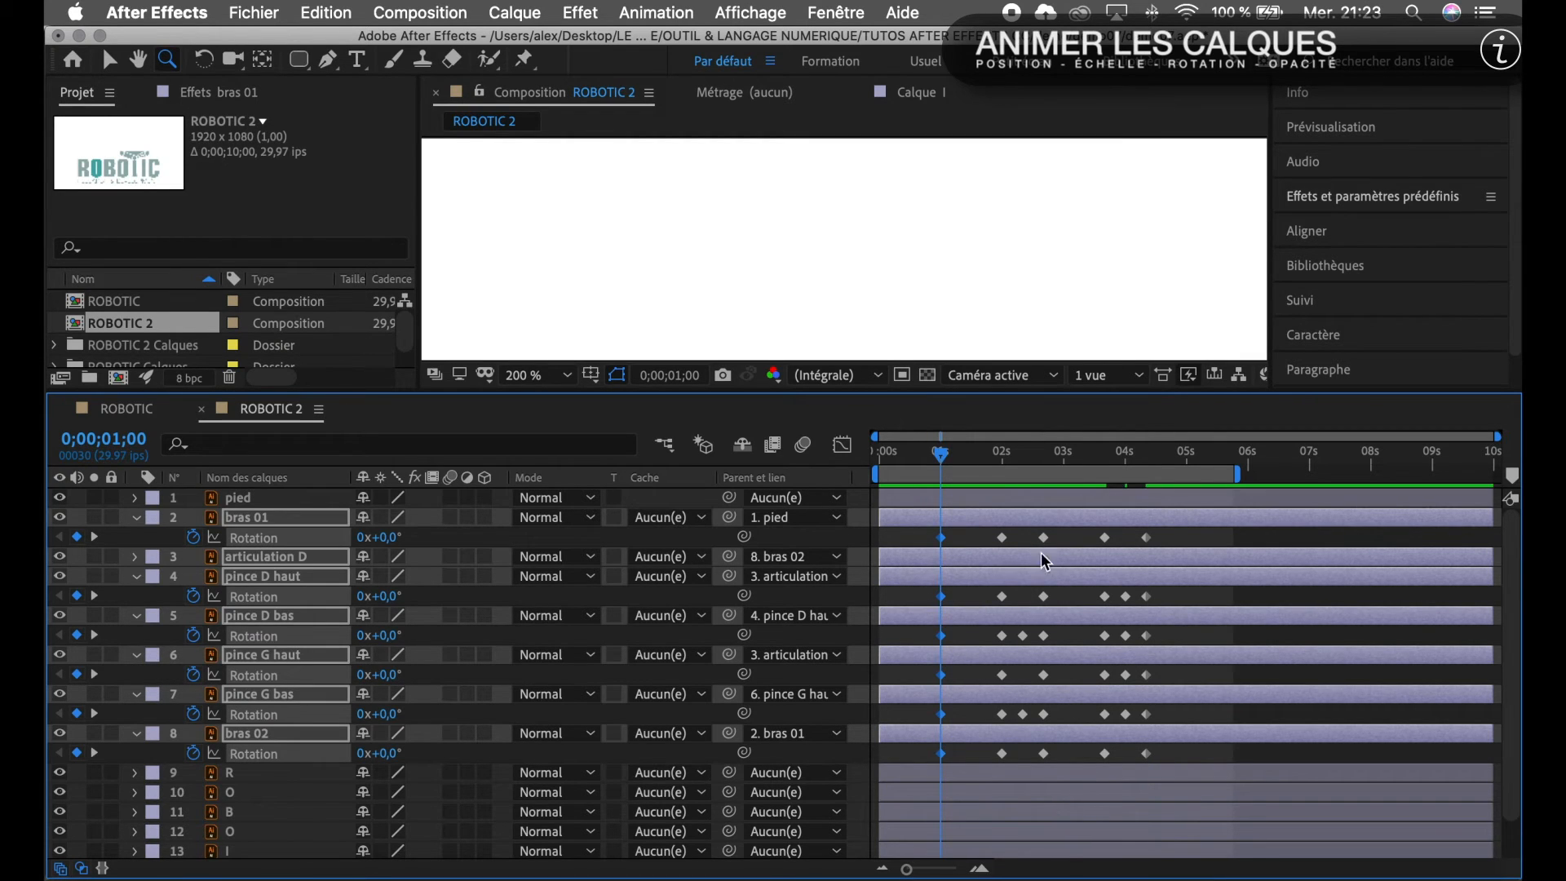
Move the current time to 0;00;05;10 and select the arm and claw layers' Rotation keyframes at 0;00;01;00.
drag(948, 463, 1146, 462)
click(126, 441)
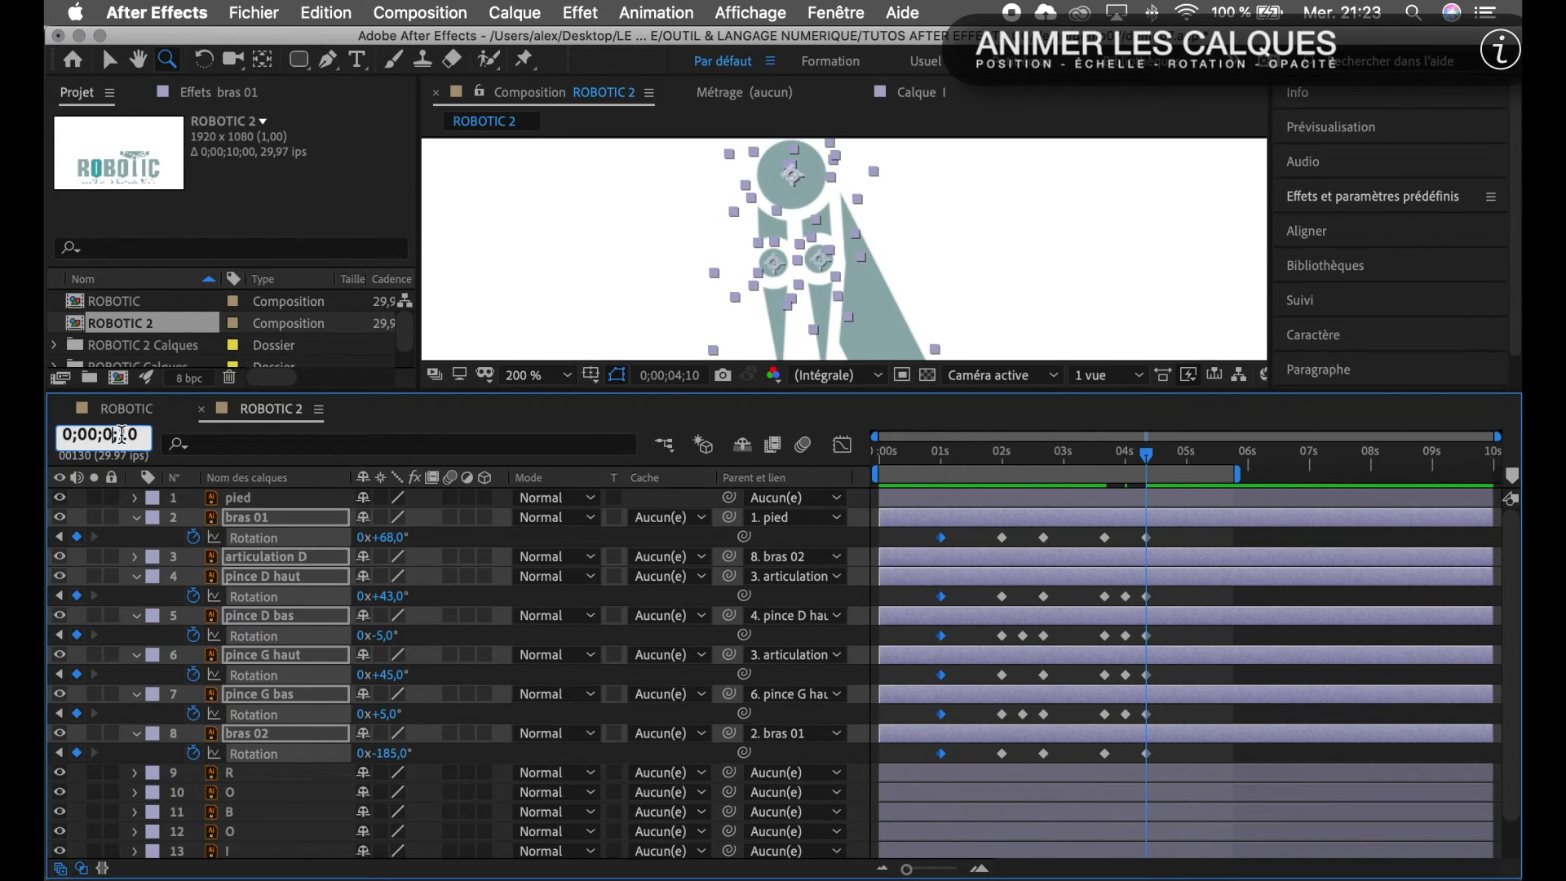
text(5)
key(Return)
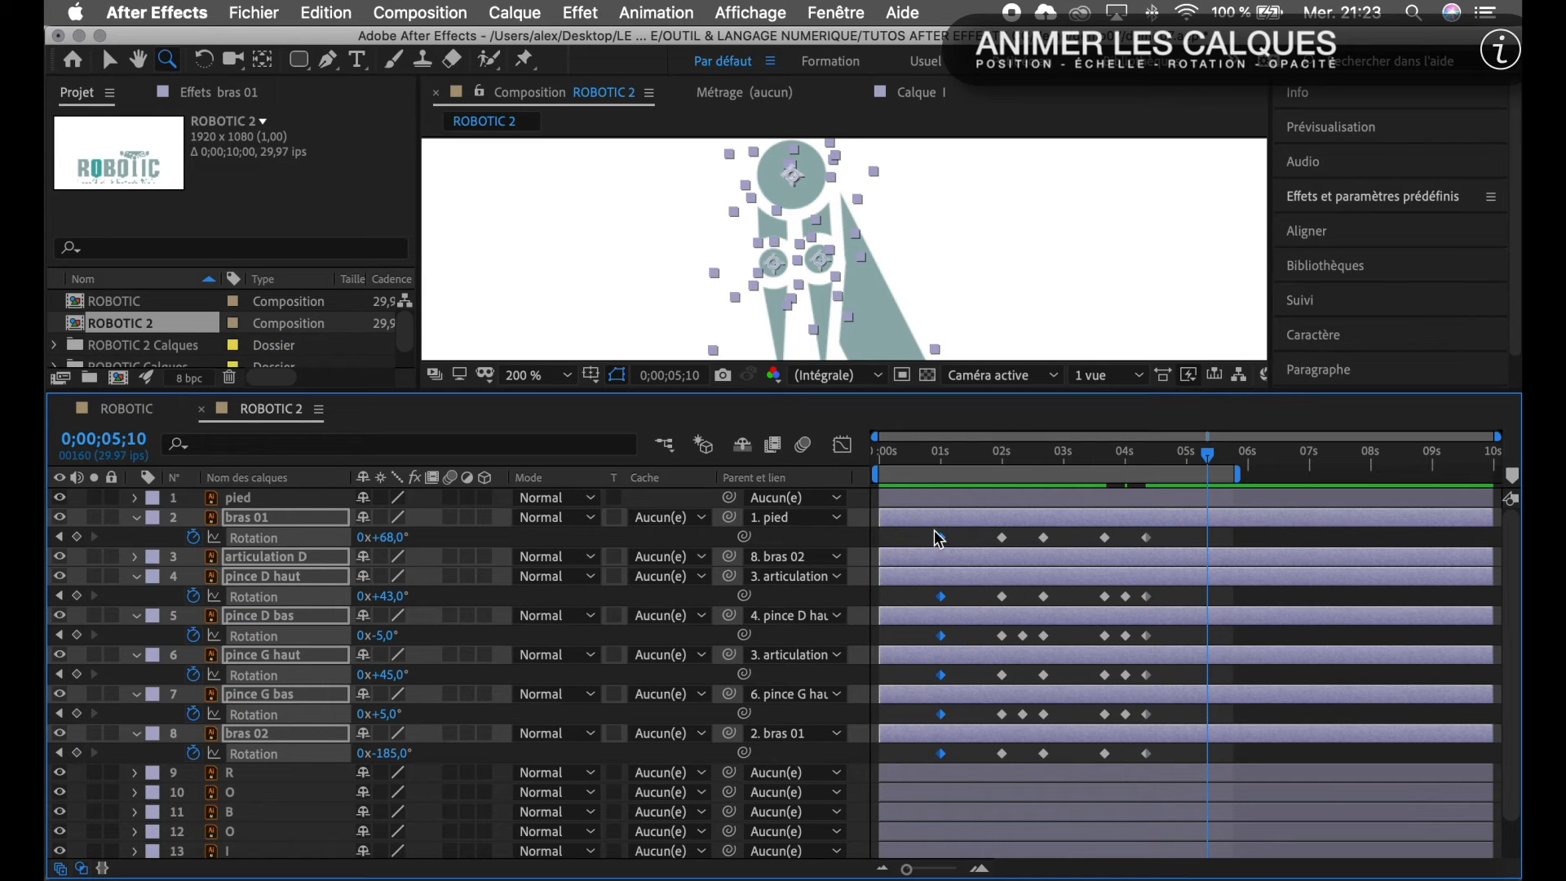
drag(911, 539, 953, 765)
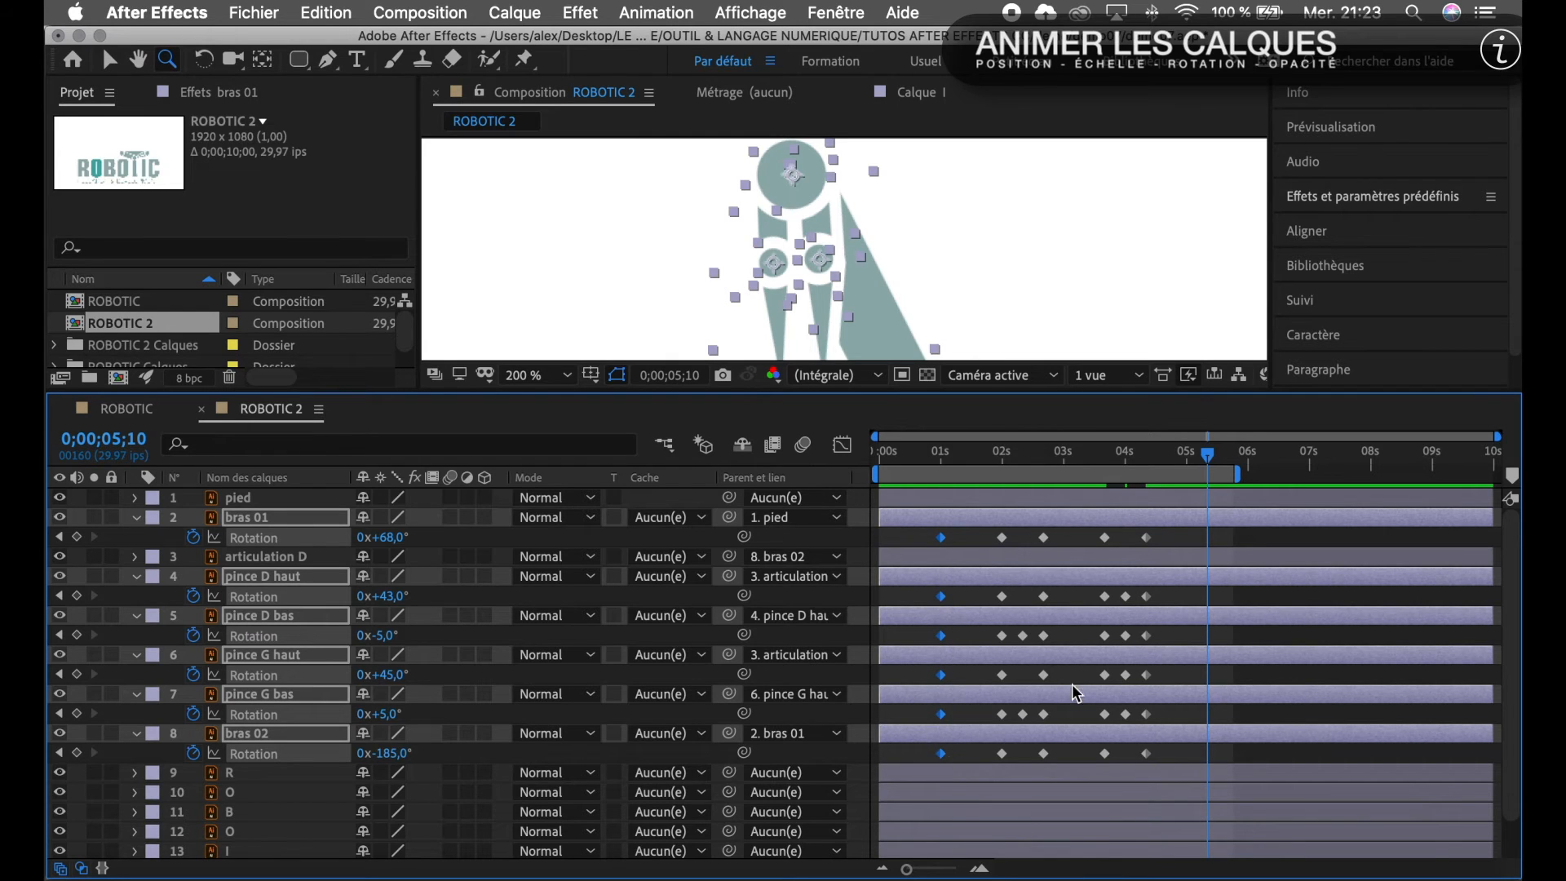
scroll(1039, 302, down, 4)
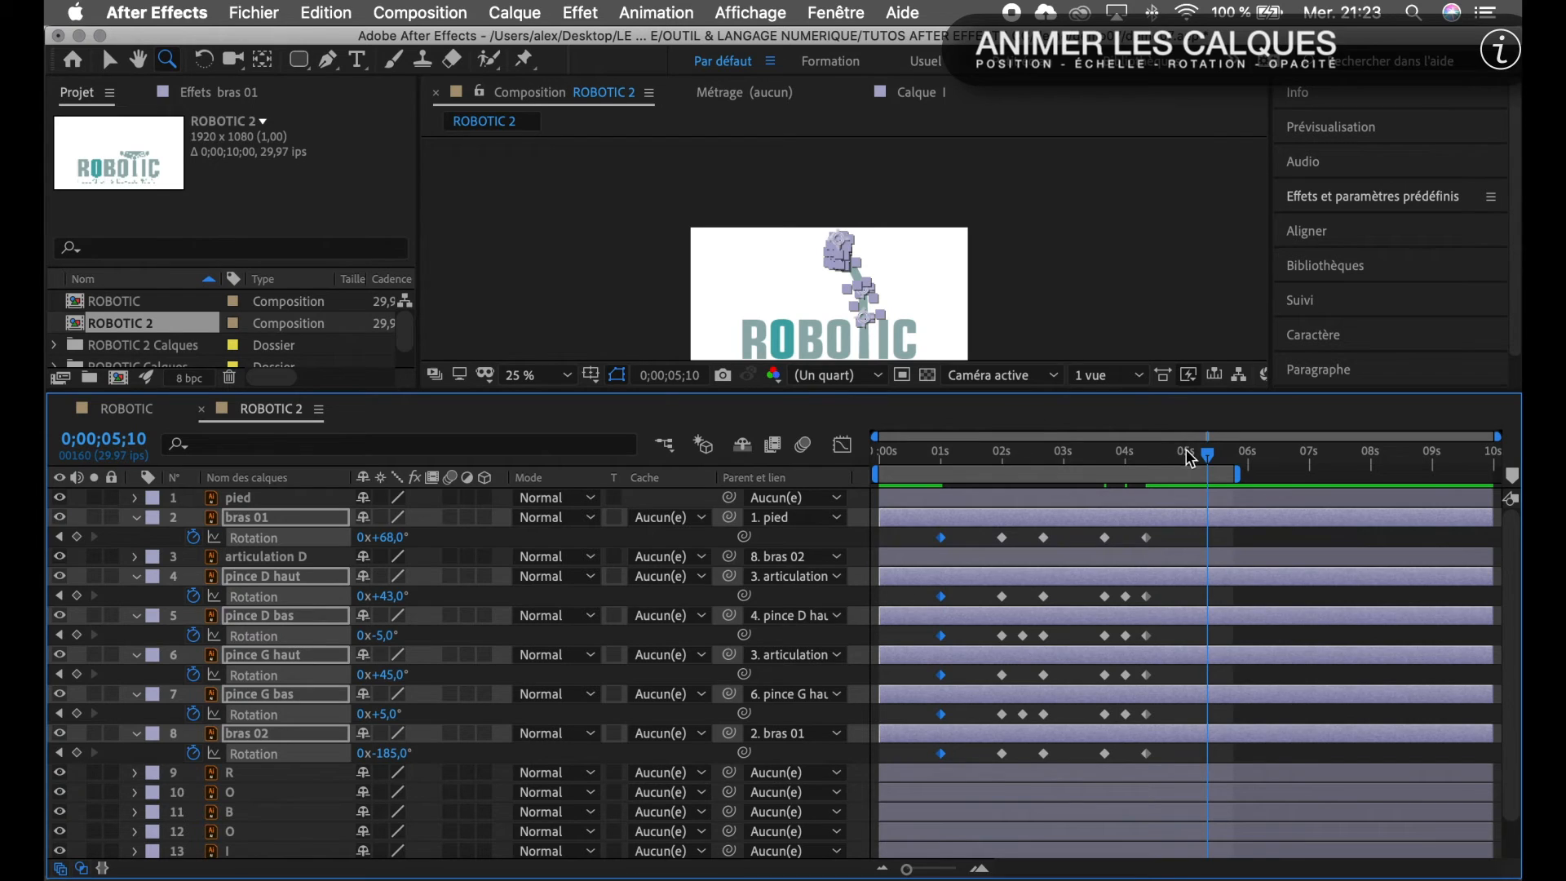
Review the arm's poses at 0;00;01;00 and 0;00;04;10, and return the current time to 0;00;05;10.
drag(1208, 453, 940, 465)
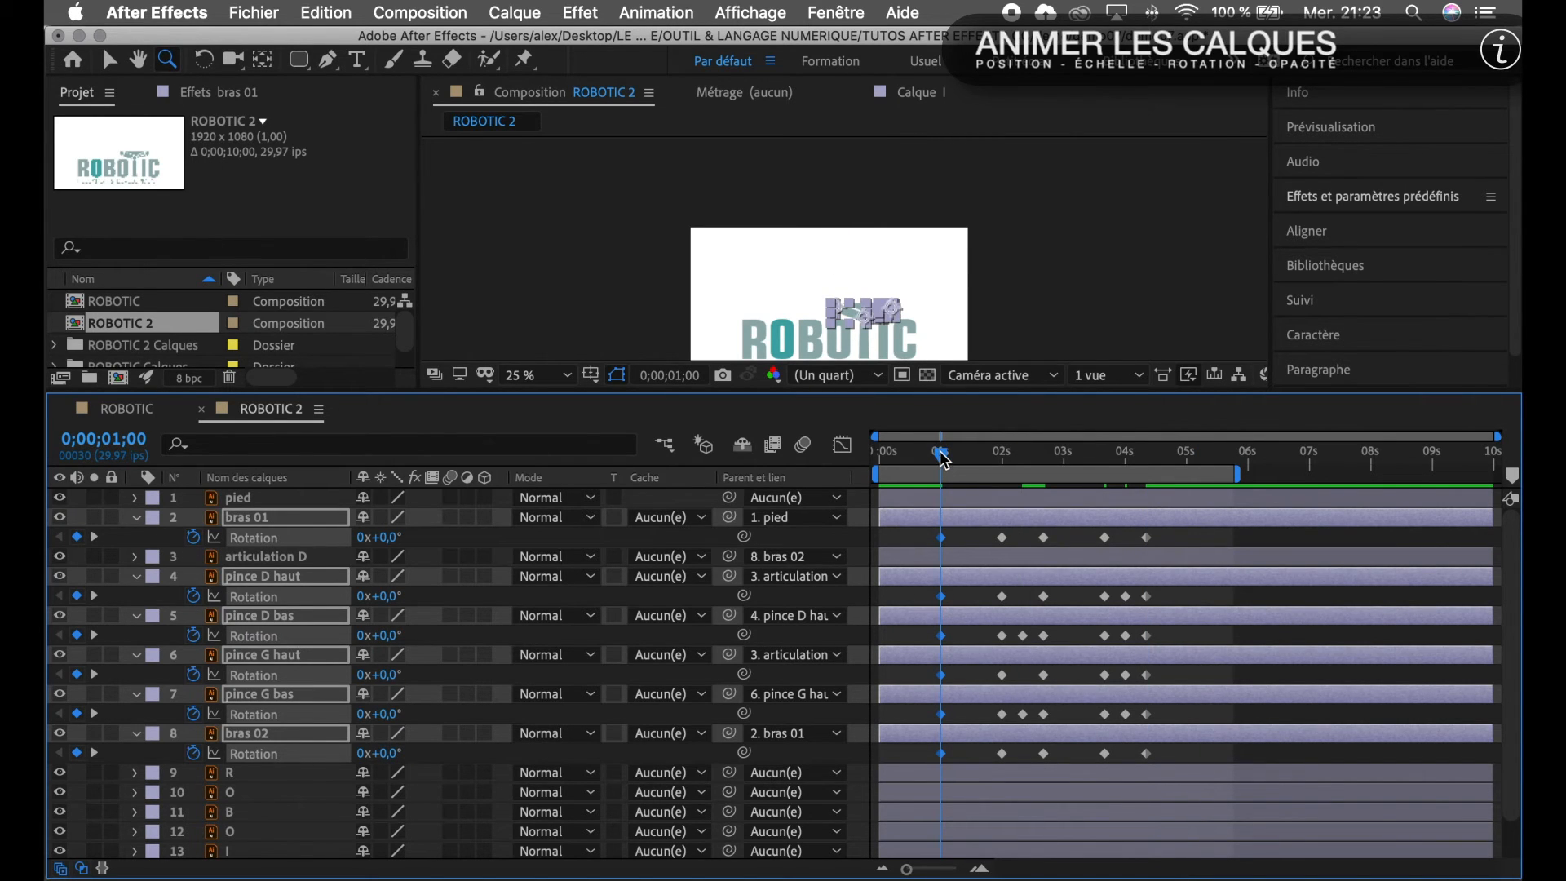
drag(943, 462, 1146, 477)
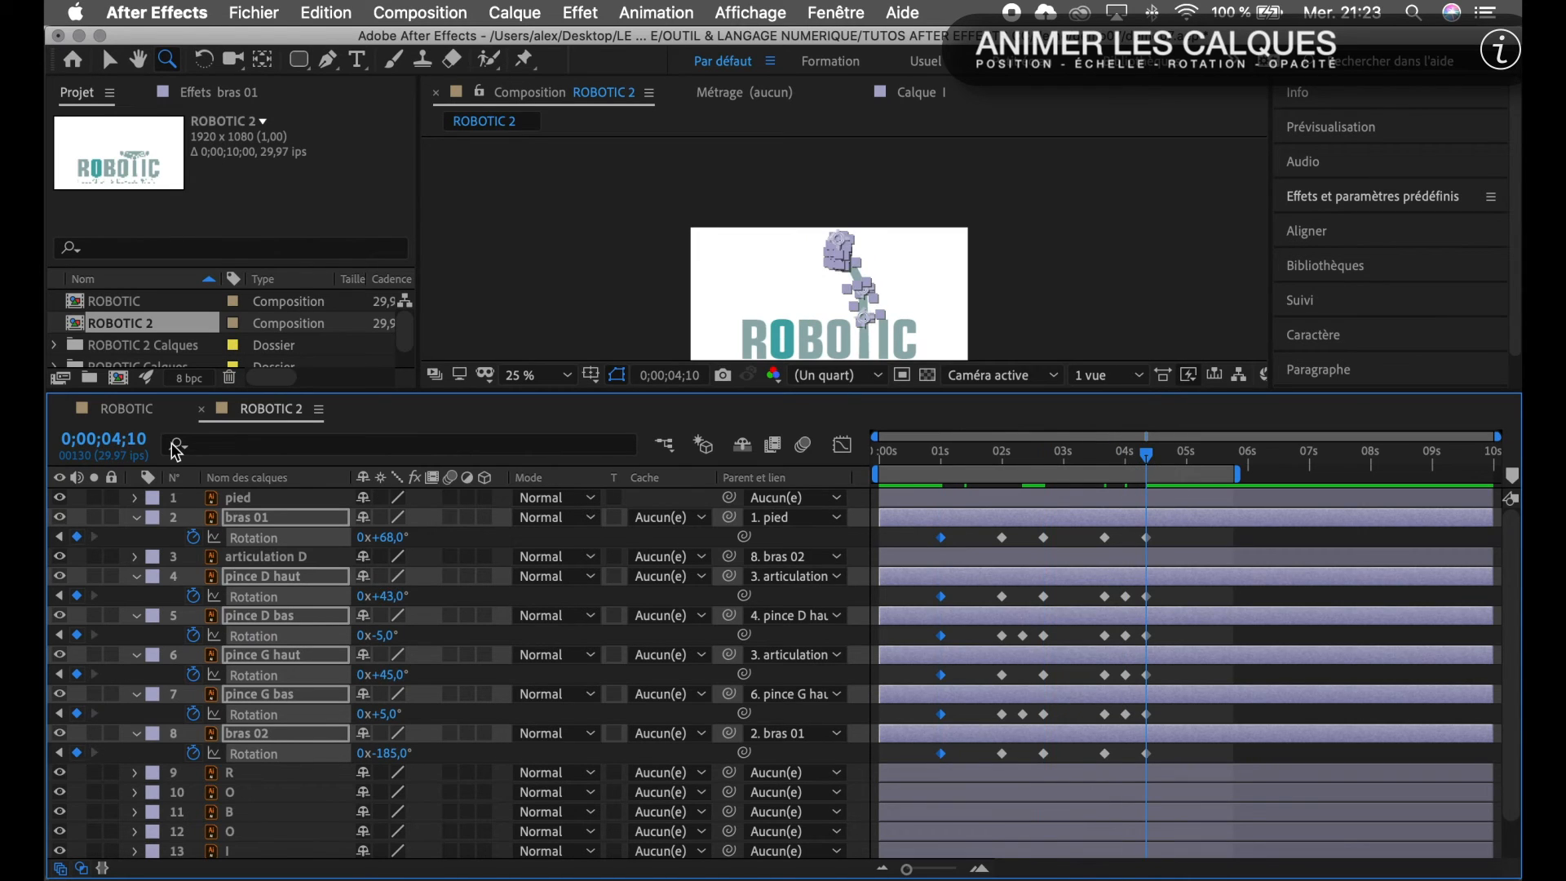
click(120, 435)
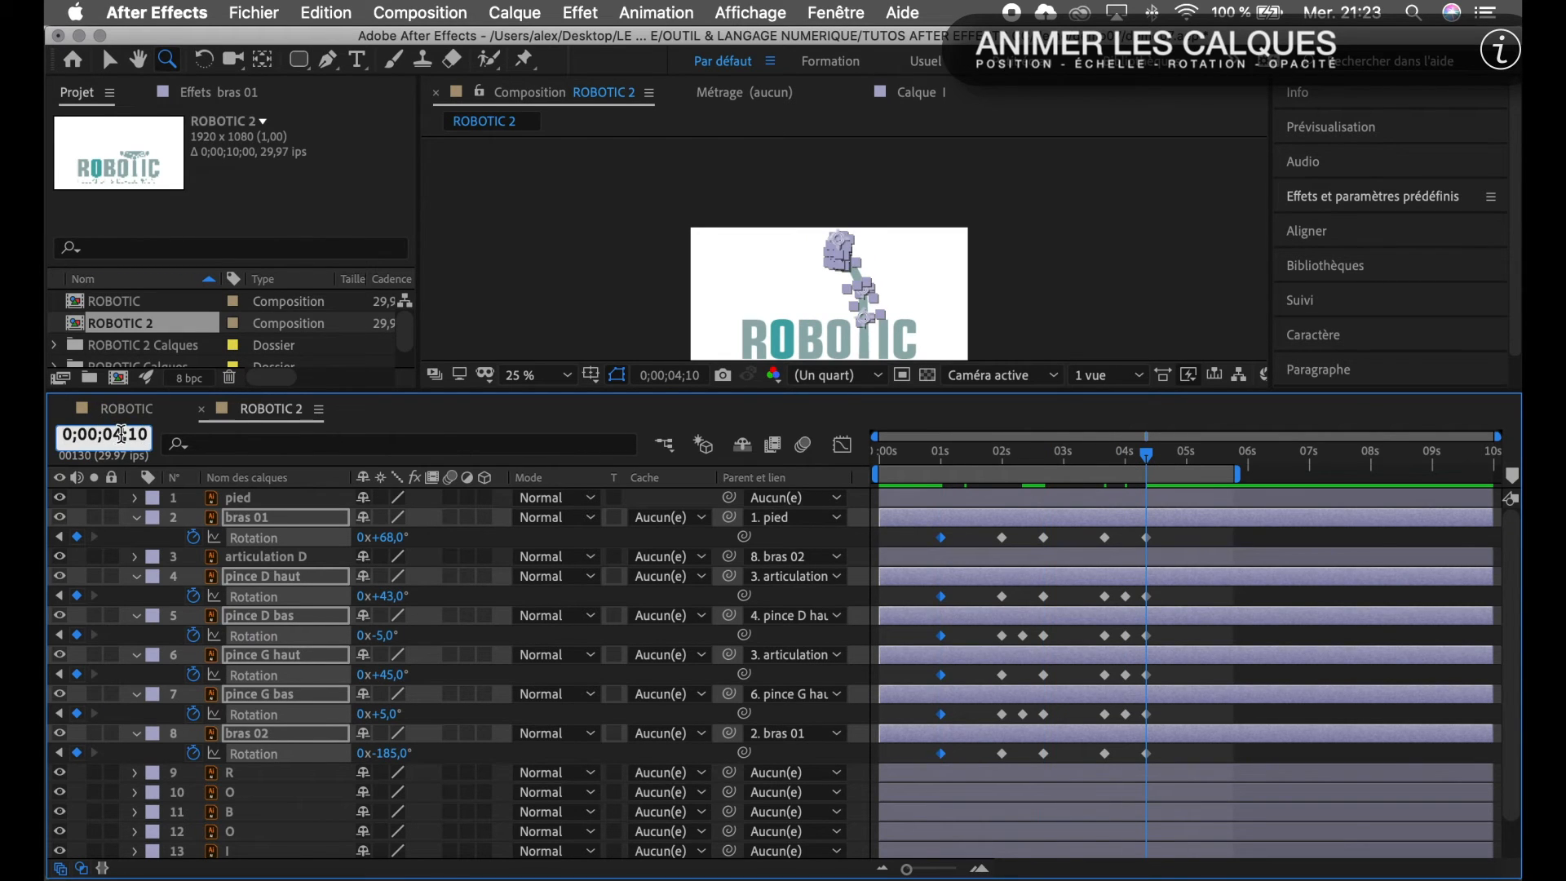
text(5)
key(Return)
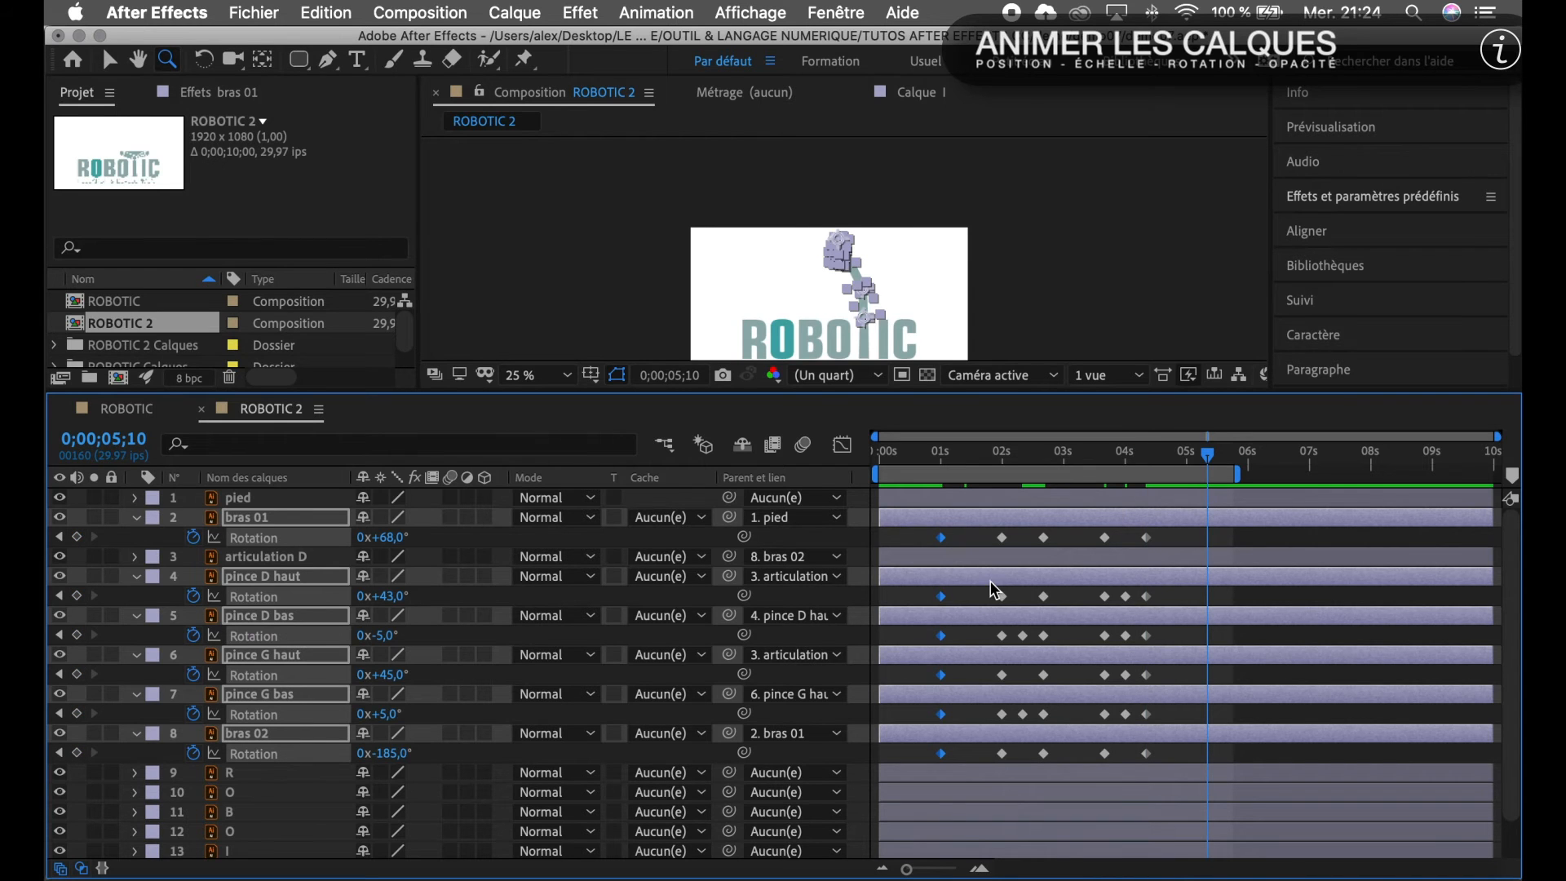
click(972, 543)
click(942, 538)
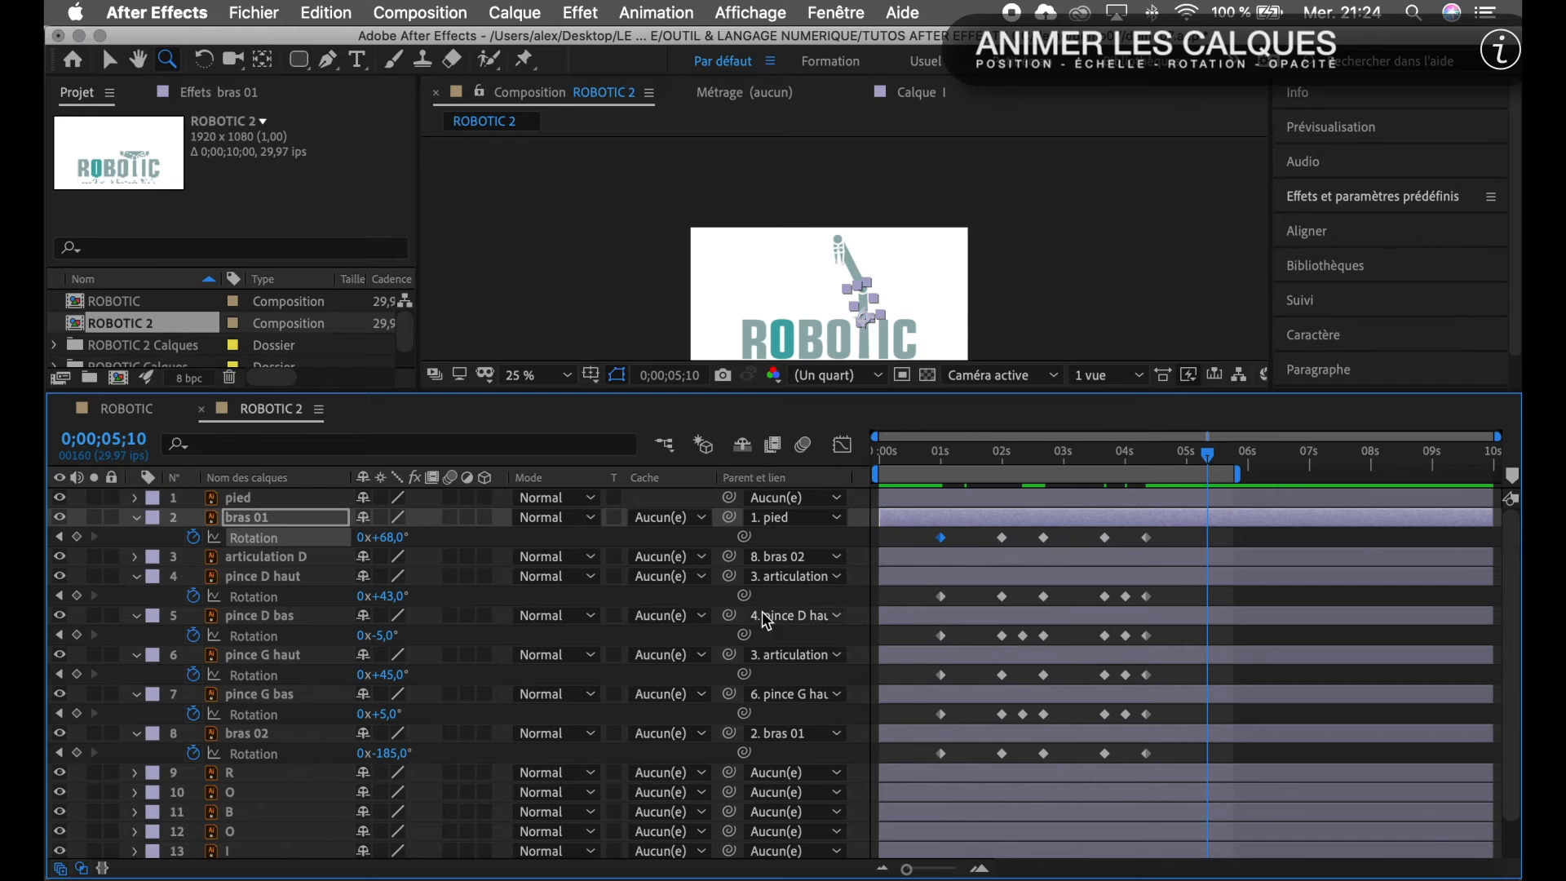
shift+click(287, 738)
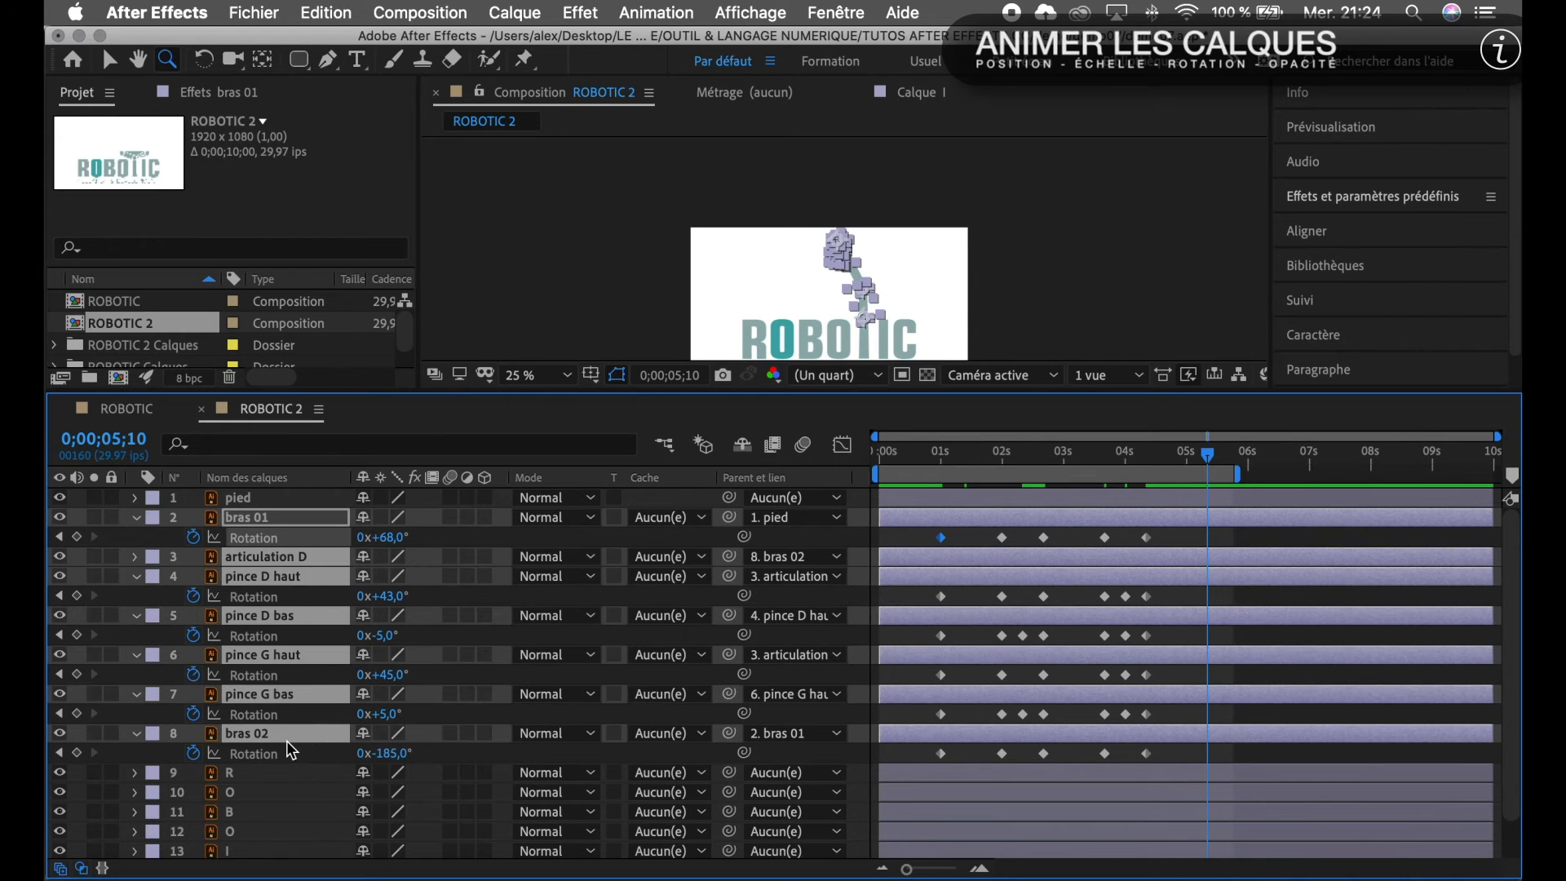
key(super+d)
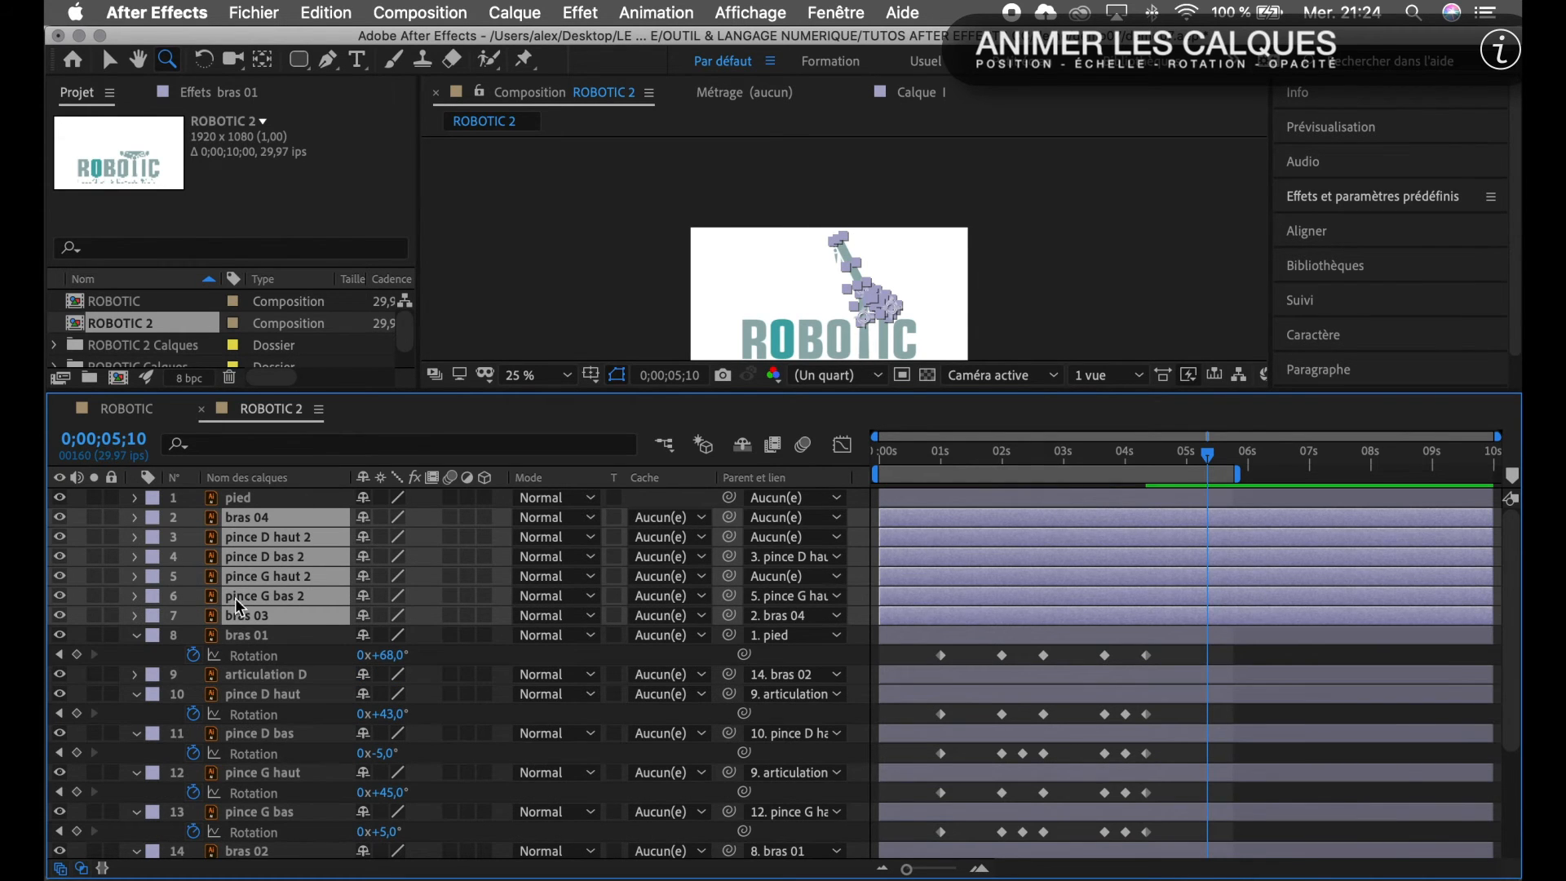
key(Delete)
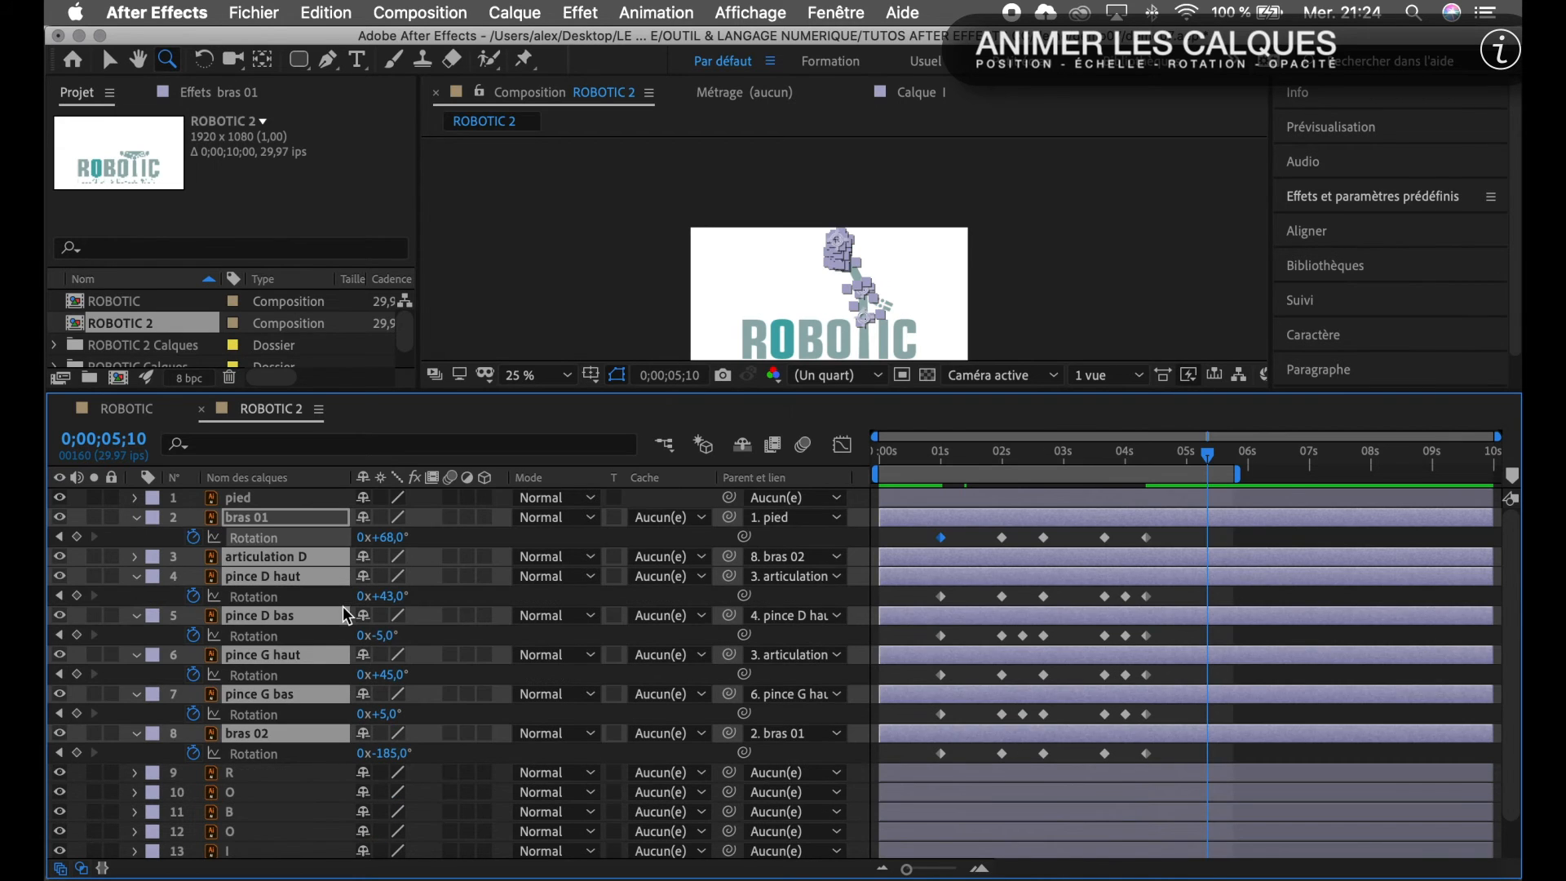
Copy the starting Rotation keyframes of bras 01, pince D haut and pince D bas to 0;00;05;10.
click(942, 540)
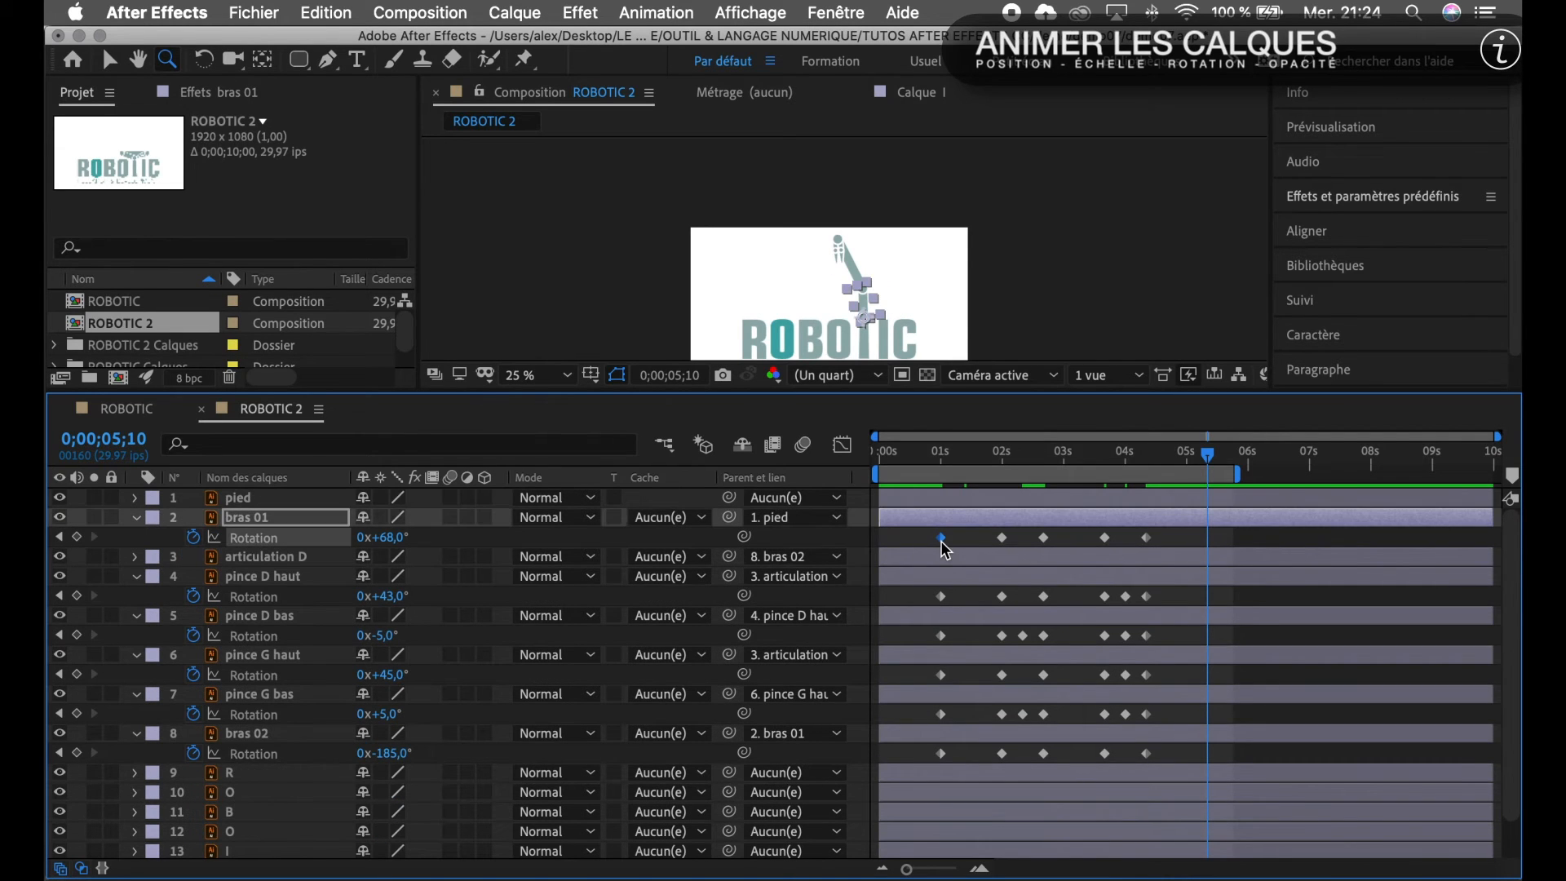
key(ctrl+c)
key(ctrl+v)
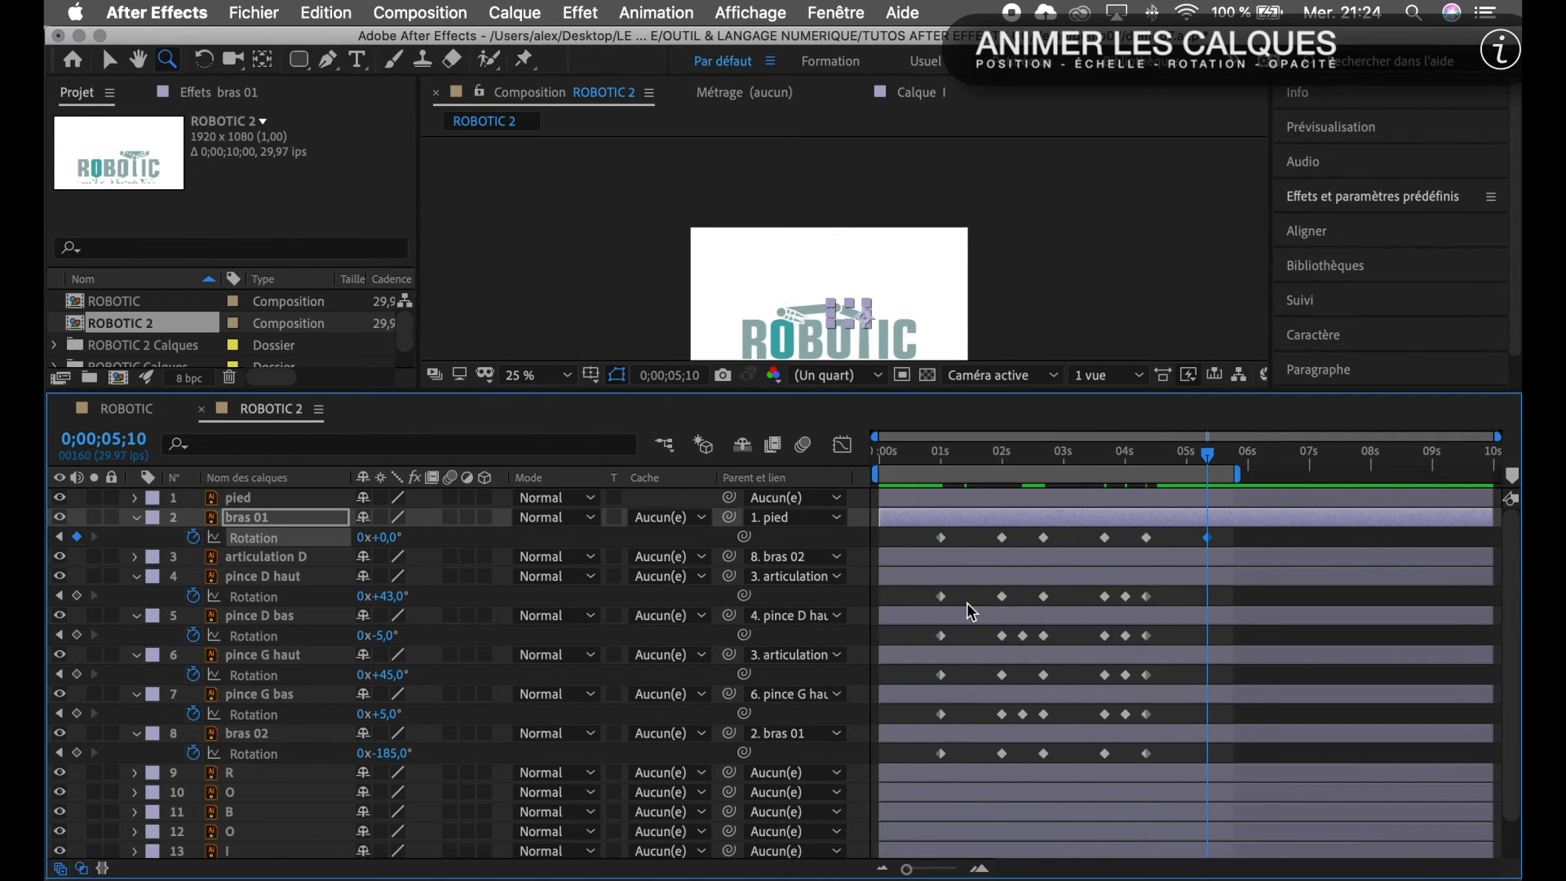
click(941, 596)
key(ctrl+c)
key(ctrl+v)
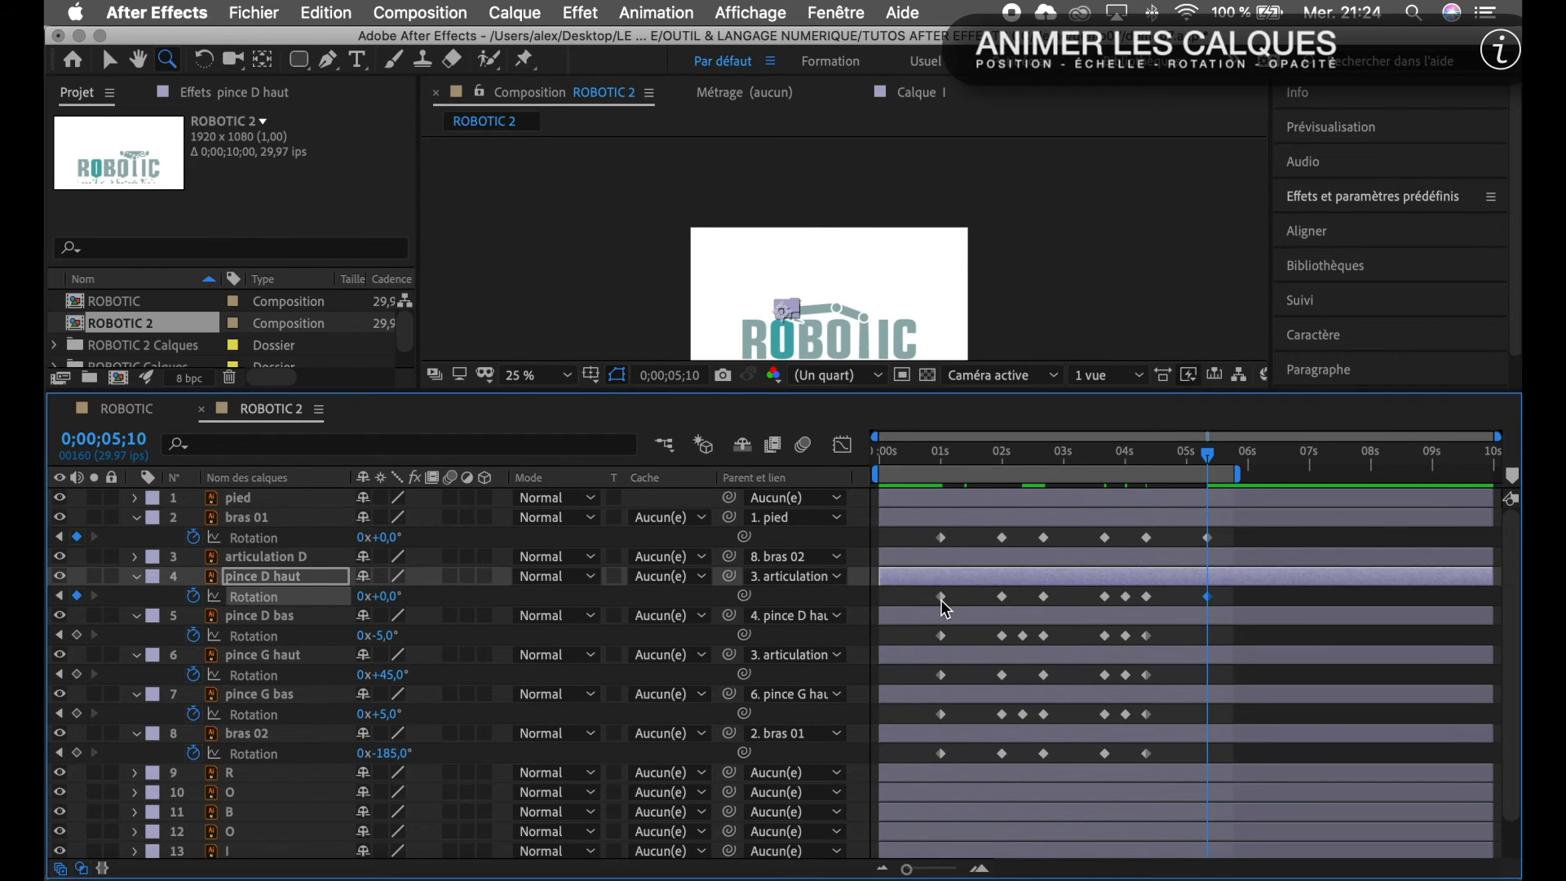
click(941, 635)
key(ctrl+c)
key(ctrl+v)
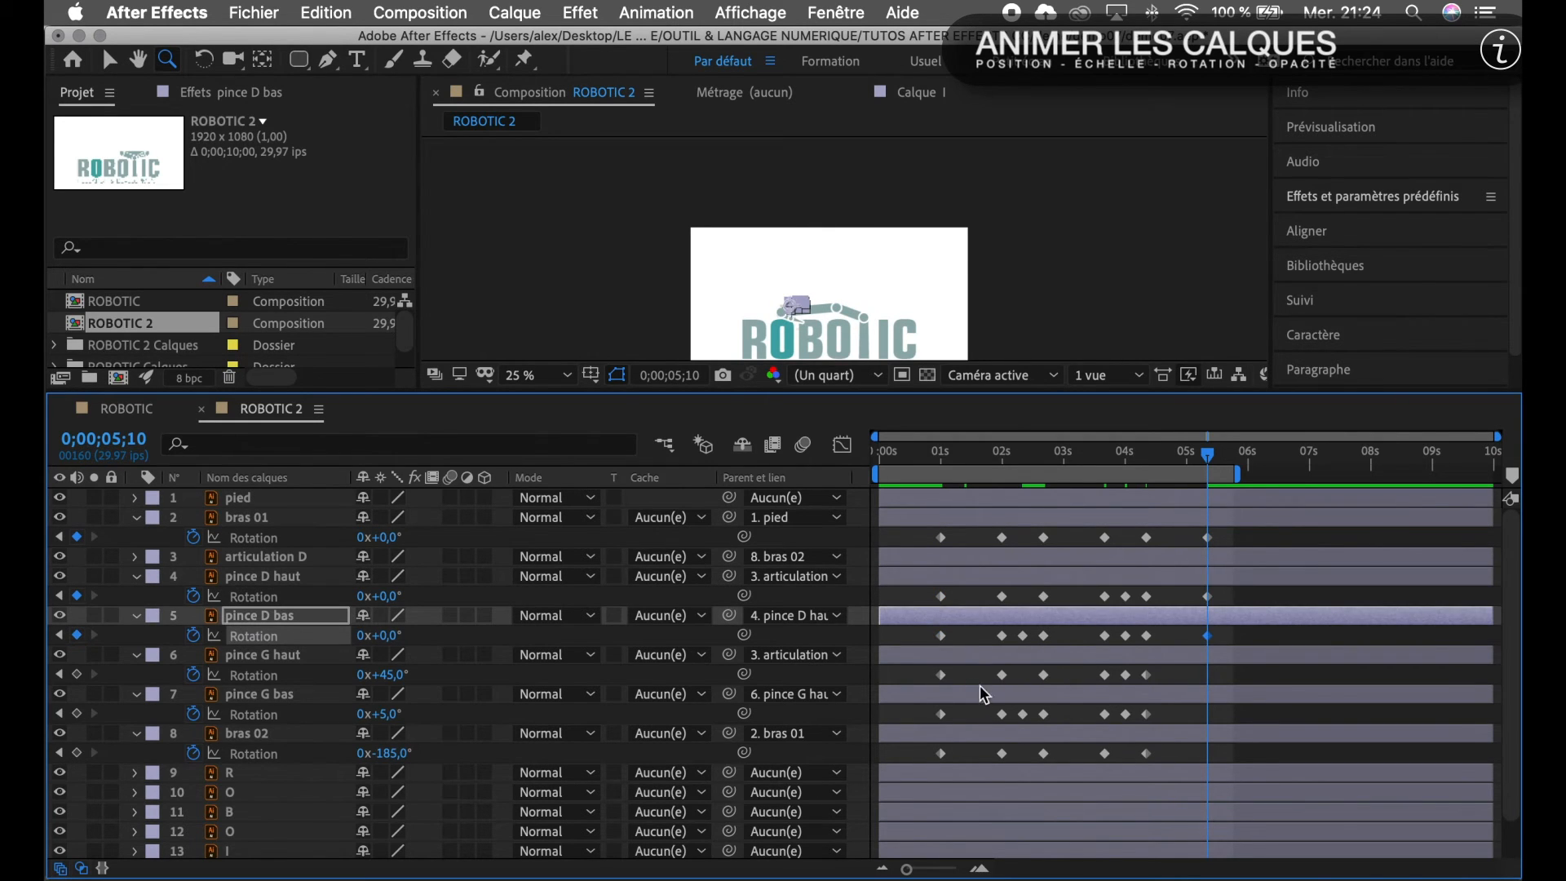
Copy the starting Rotation keyframes of pince G haut, pince G bas and bras 02 to 0;00;05;10.
click(943, 676)
key(ctrl+c)
key(ctrl+v)
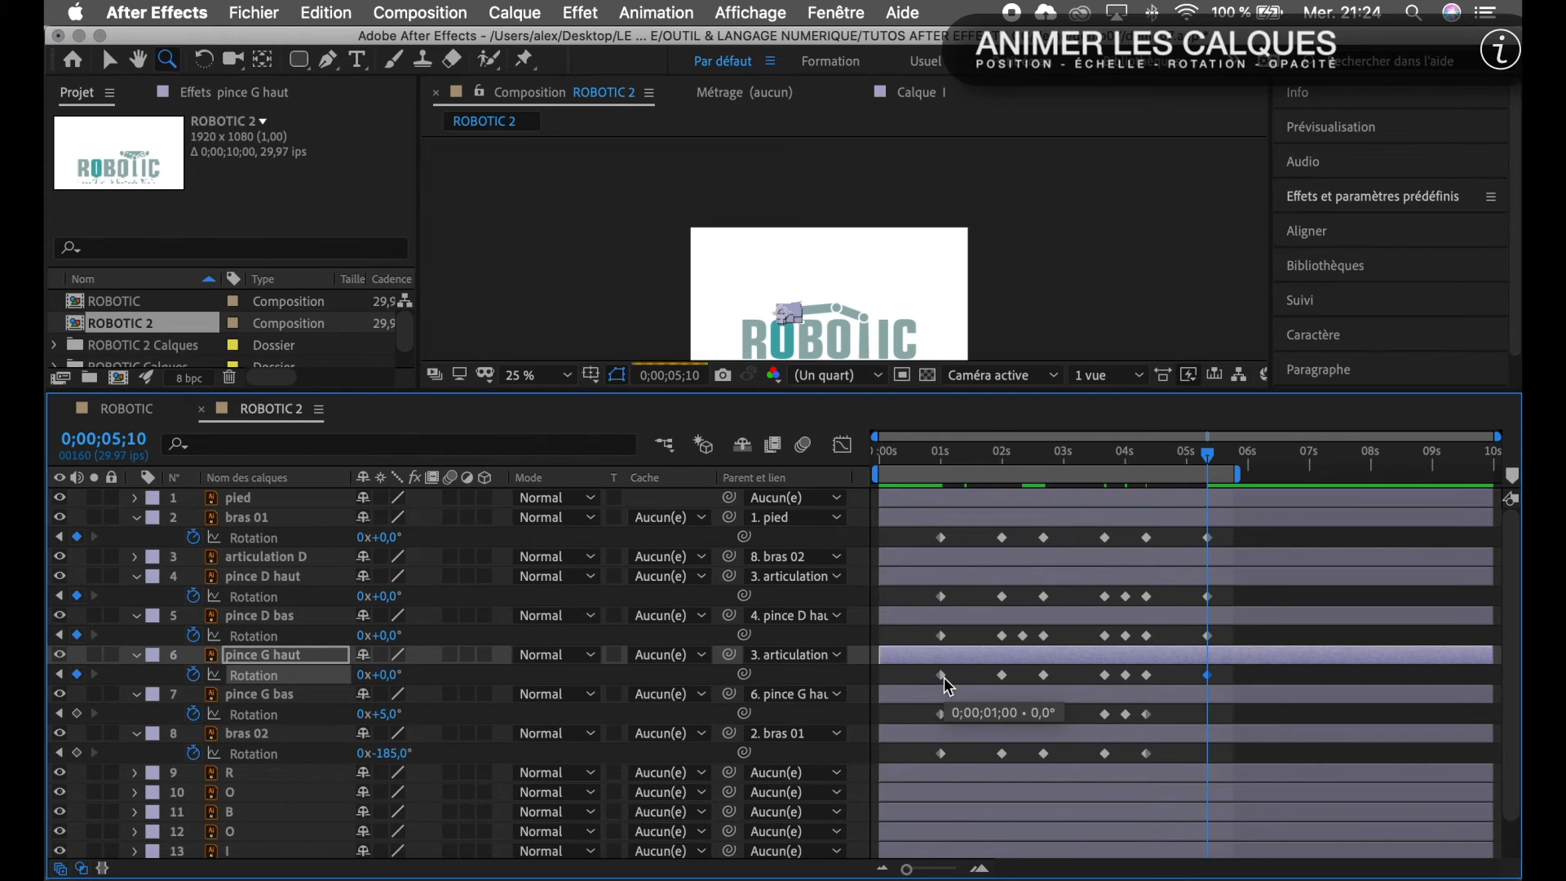
click(942, 714)
key(ctrl+c)
key(ctrl+v)
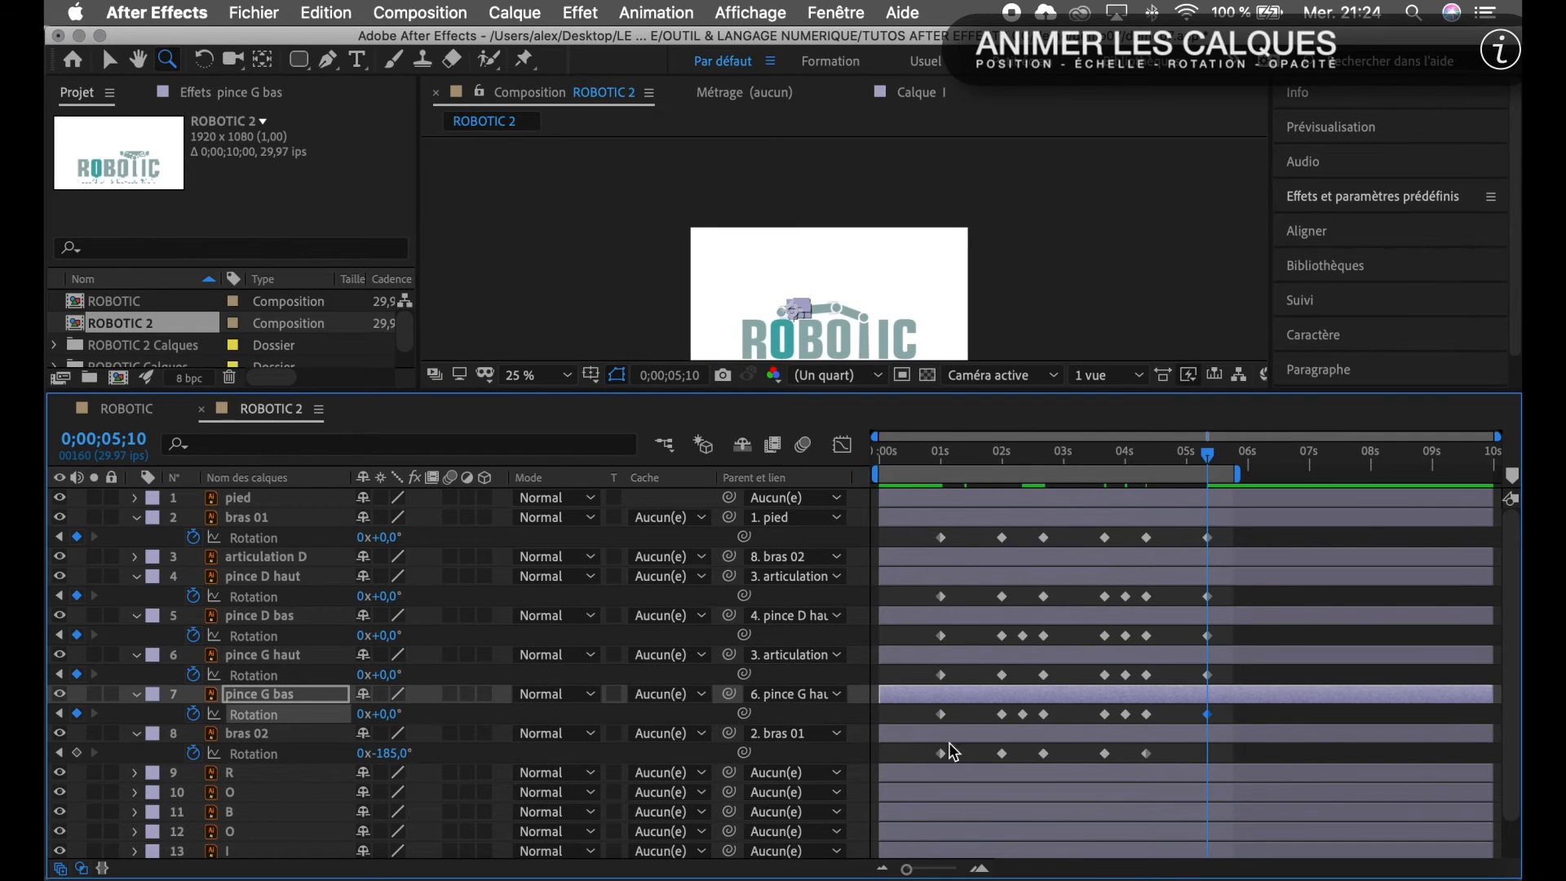
click(941, 753)
key(ctrl+c)
key(ctrl+v)
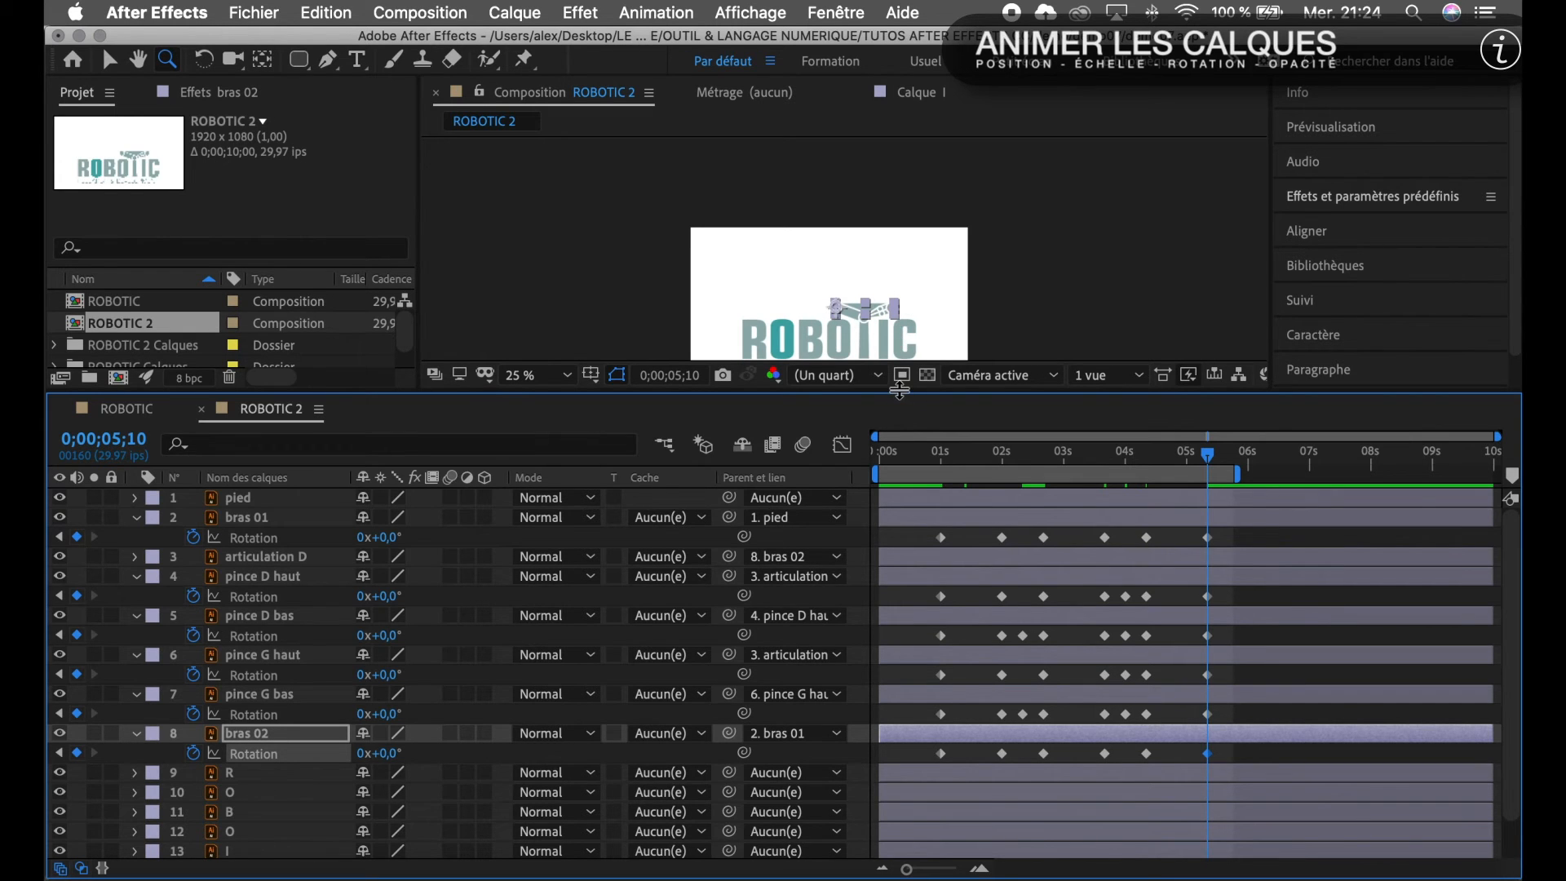
Preview the complete arm animation with the whole logo in view and stop the playback.
drag(900, 390, 889, 607)
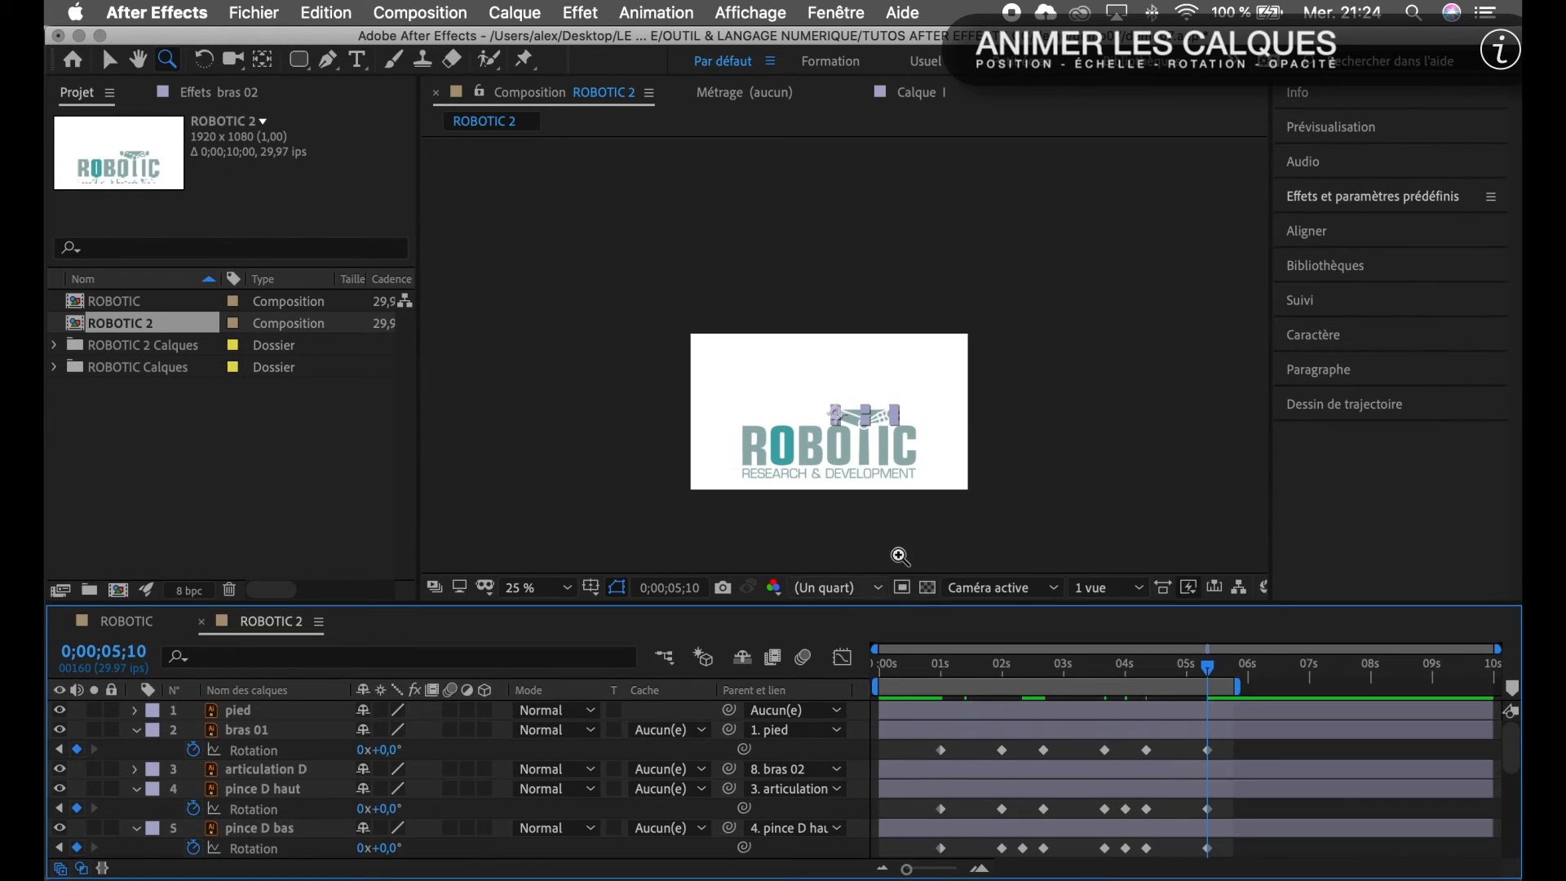
click(893, 490)
click(827, 362)
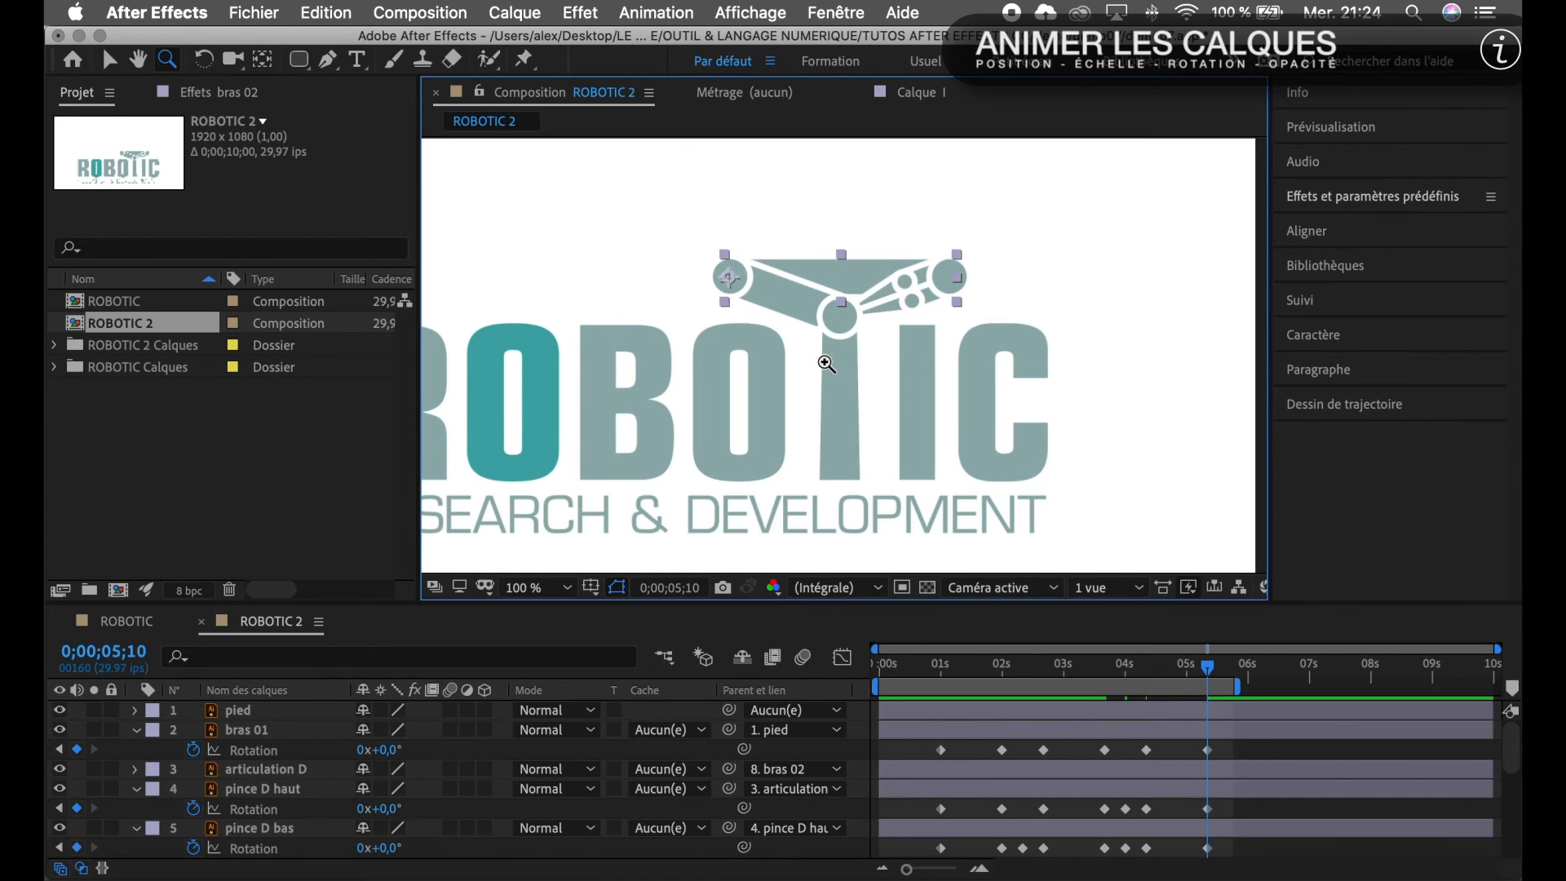
alt+click(861, 381)
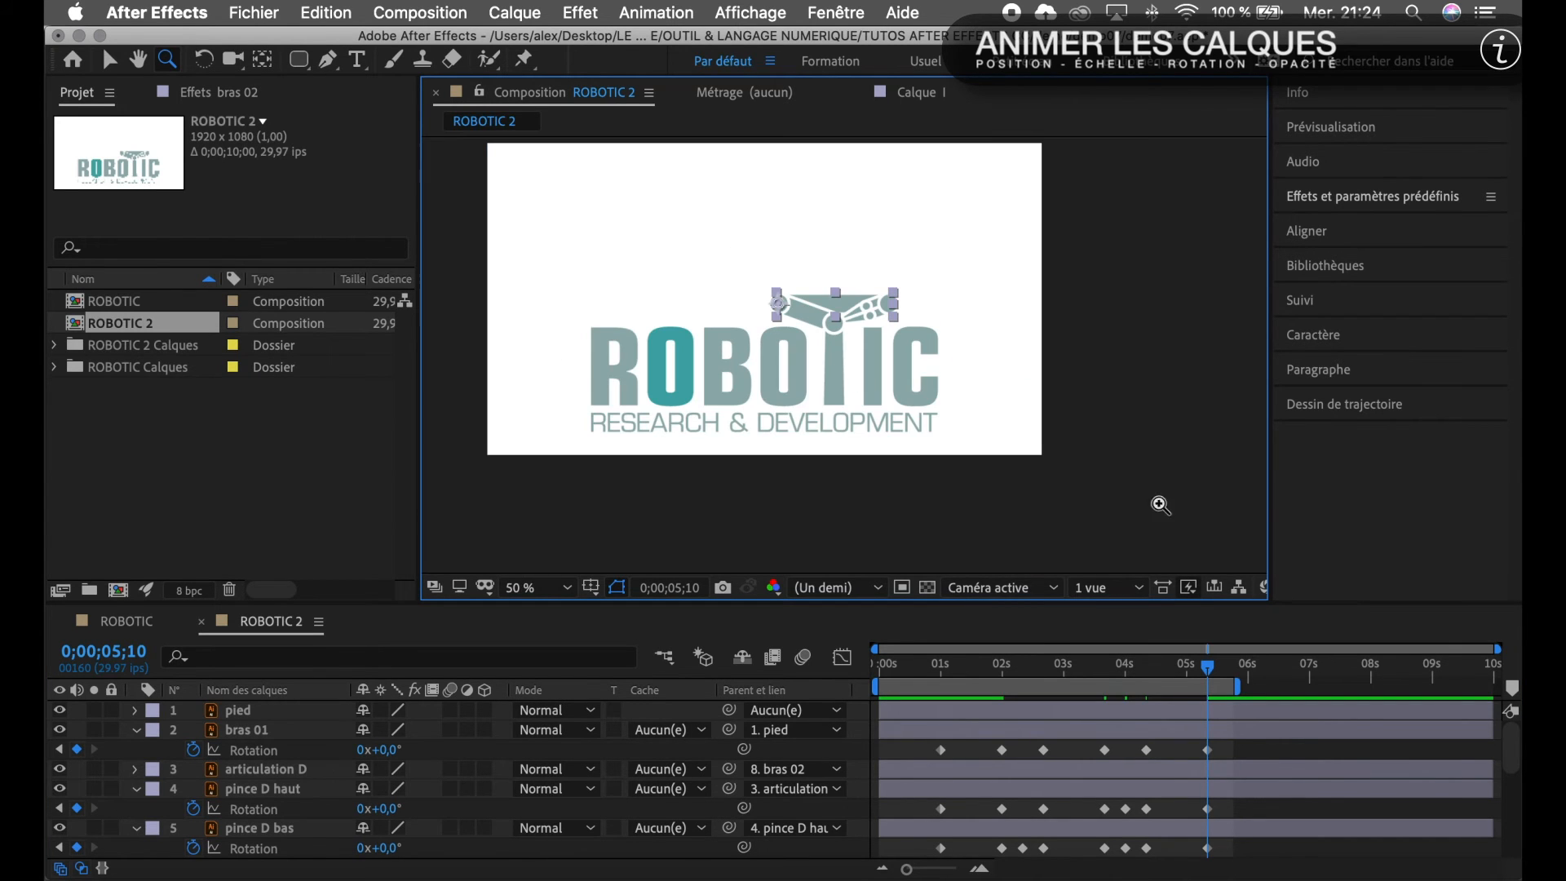
key(space)
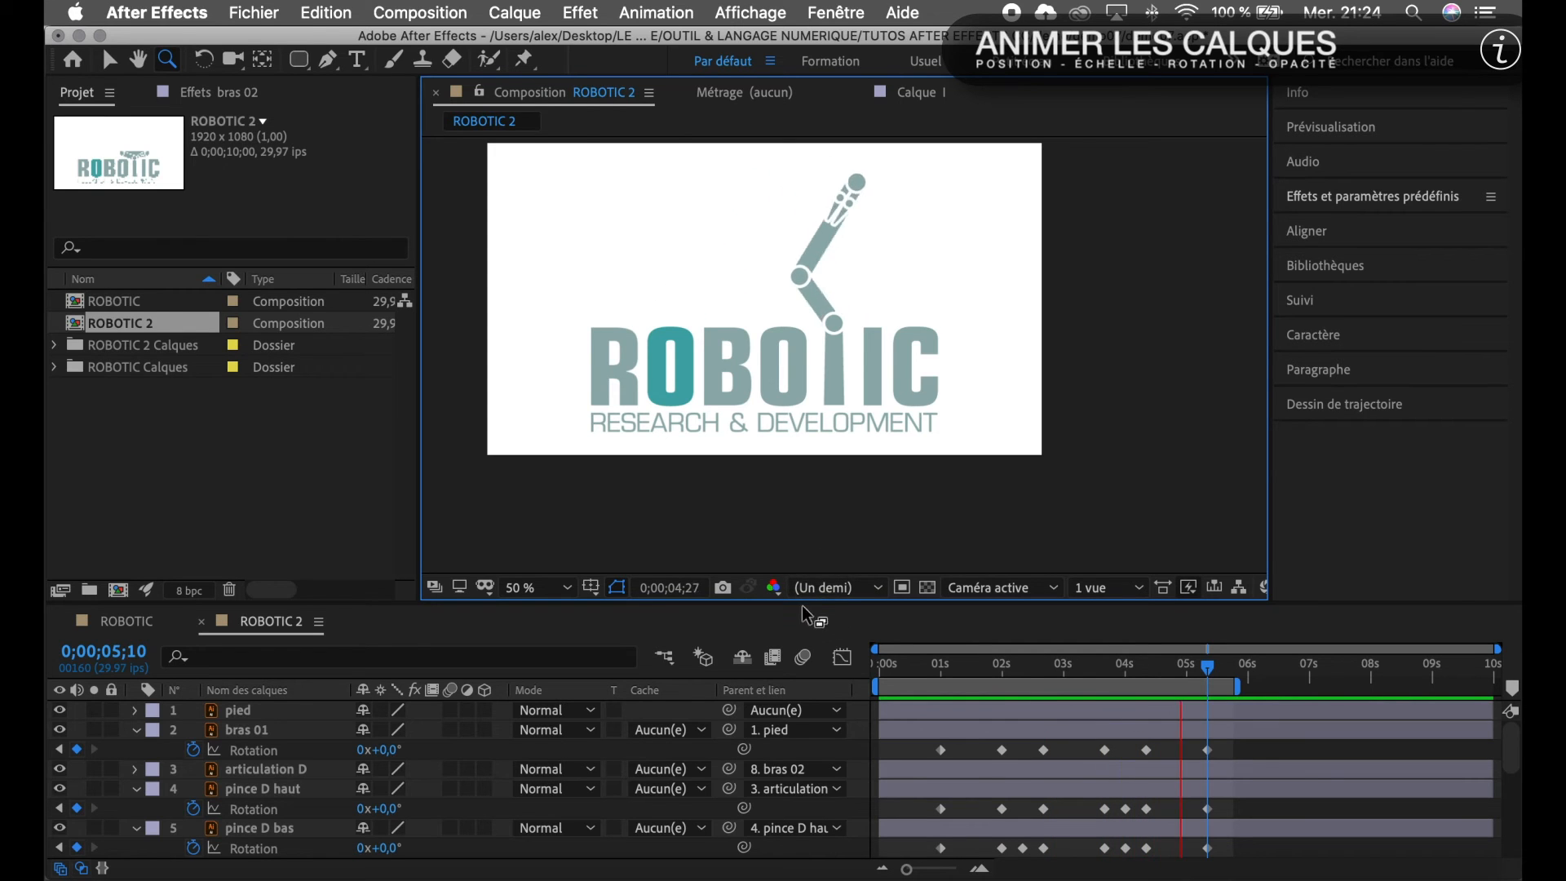
drag(807, 605, 816, 347)
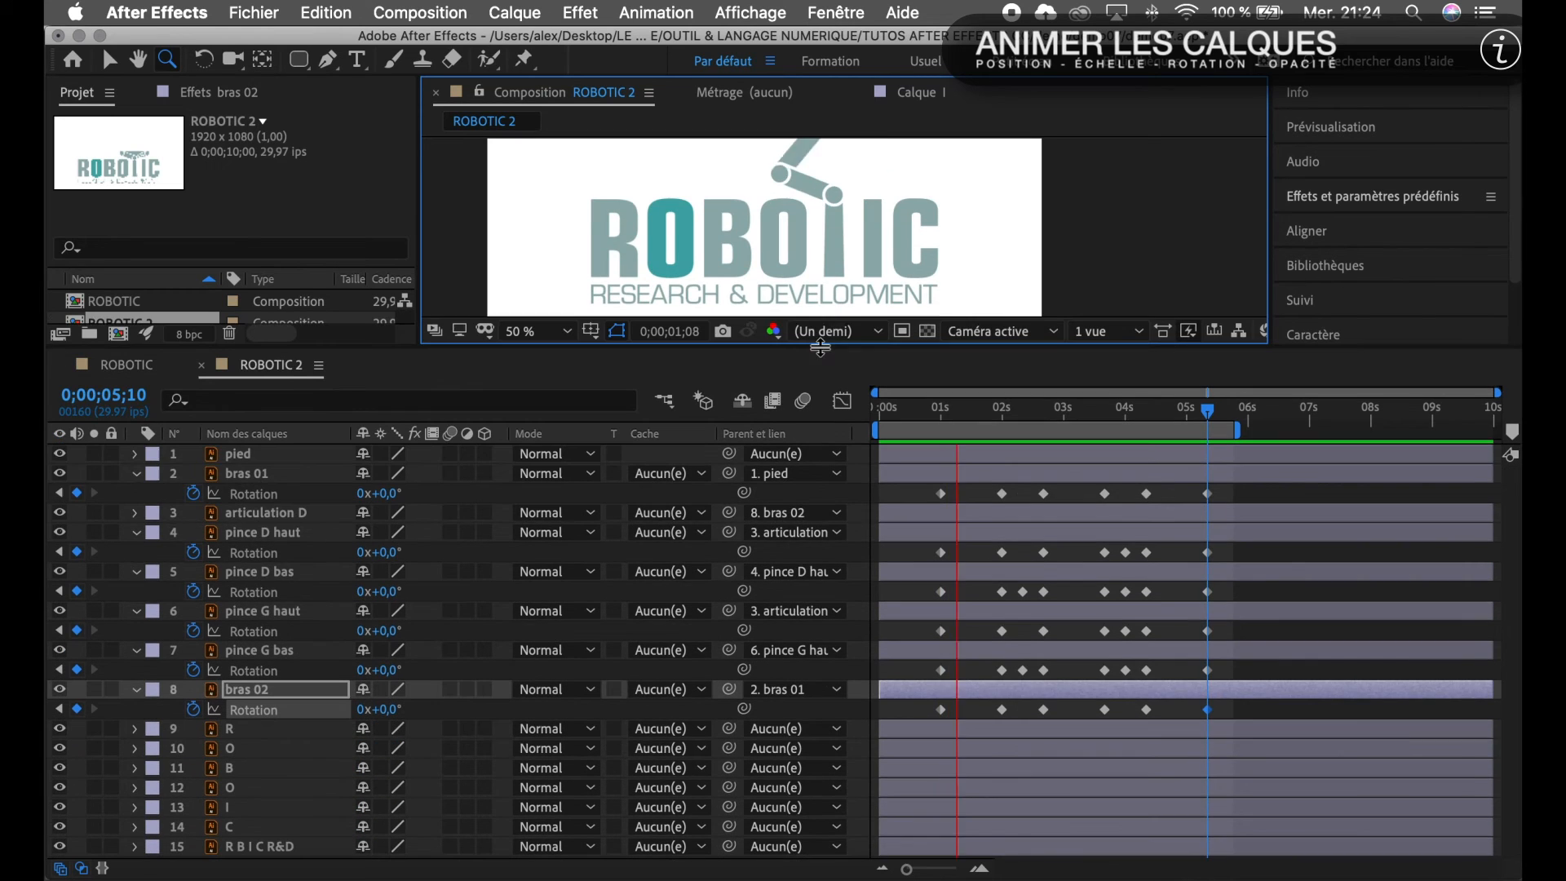
key(space)
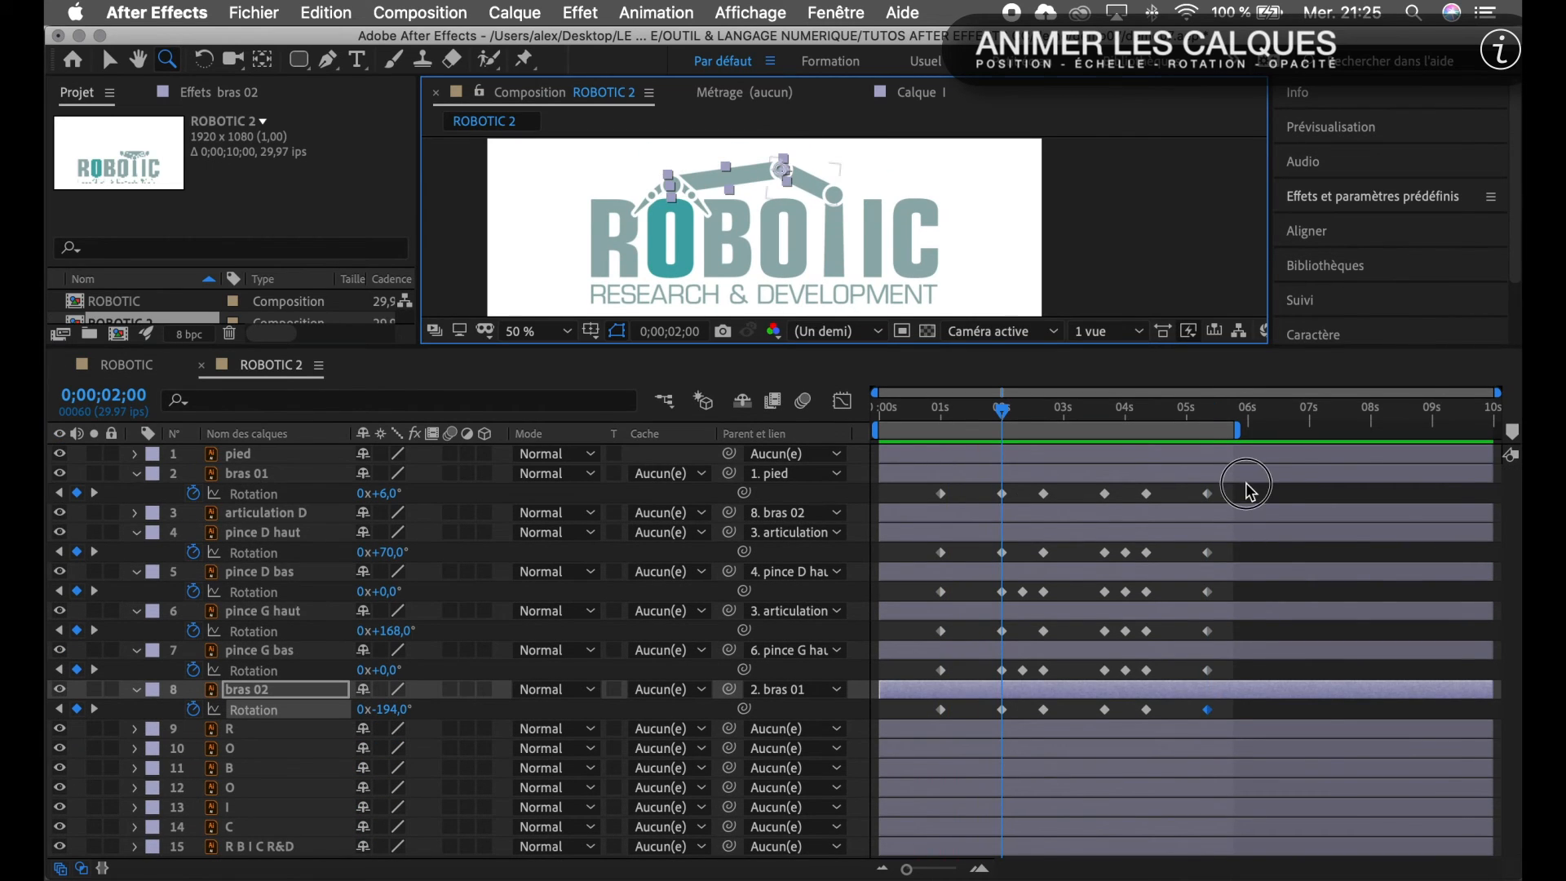
Select every Rotation keyframe of the arm and claw layers and apply Lissage de vitesse to them.
drag(1245, 488, 897, 738)
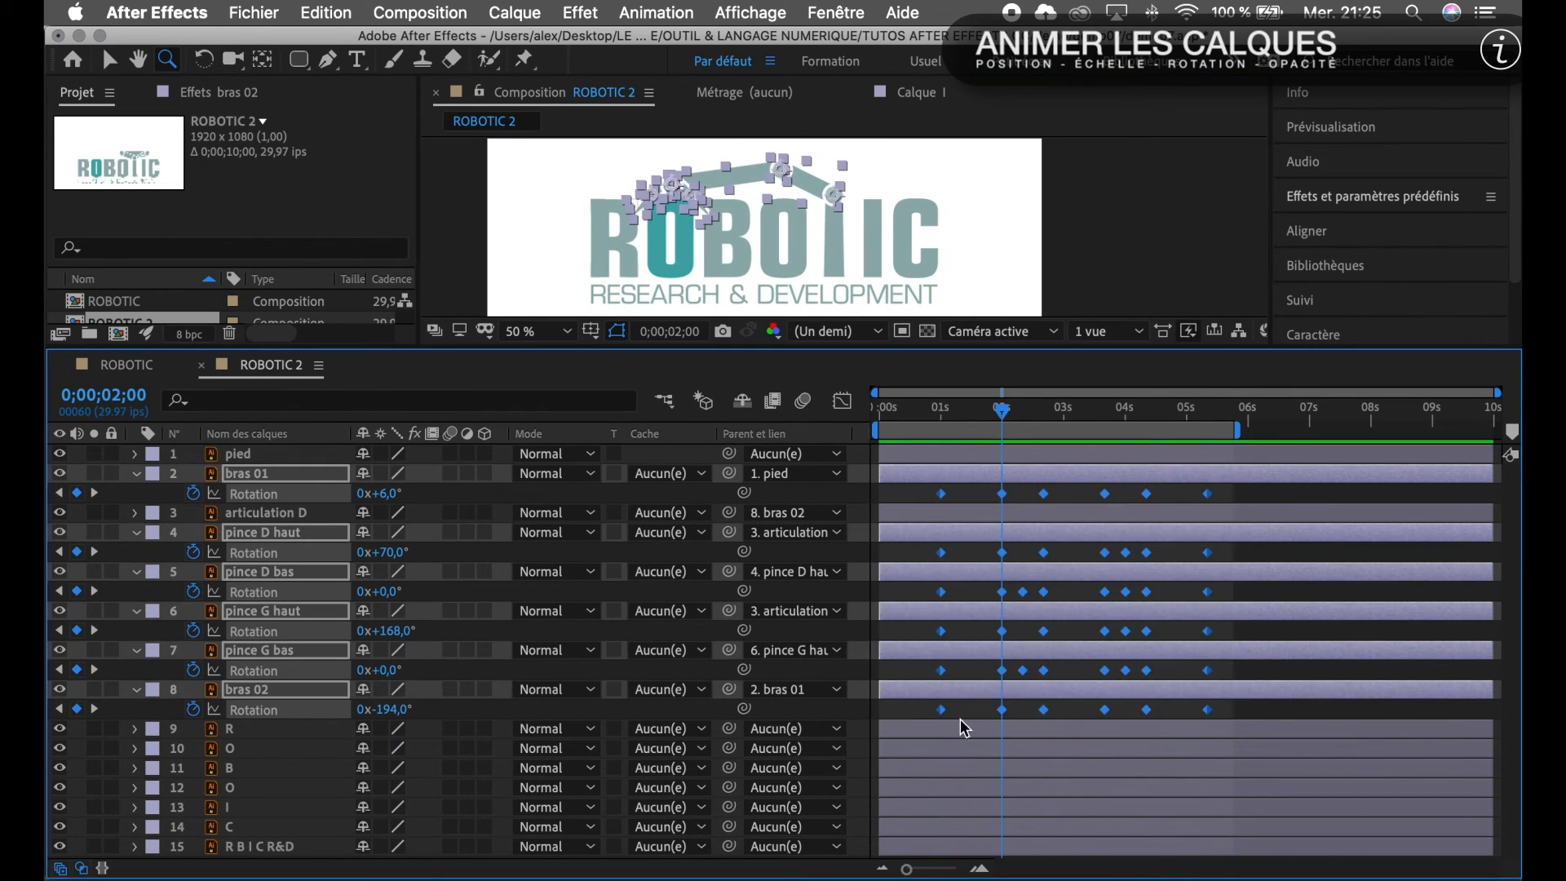
right_click(940, 713)
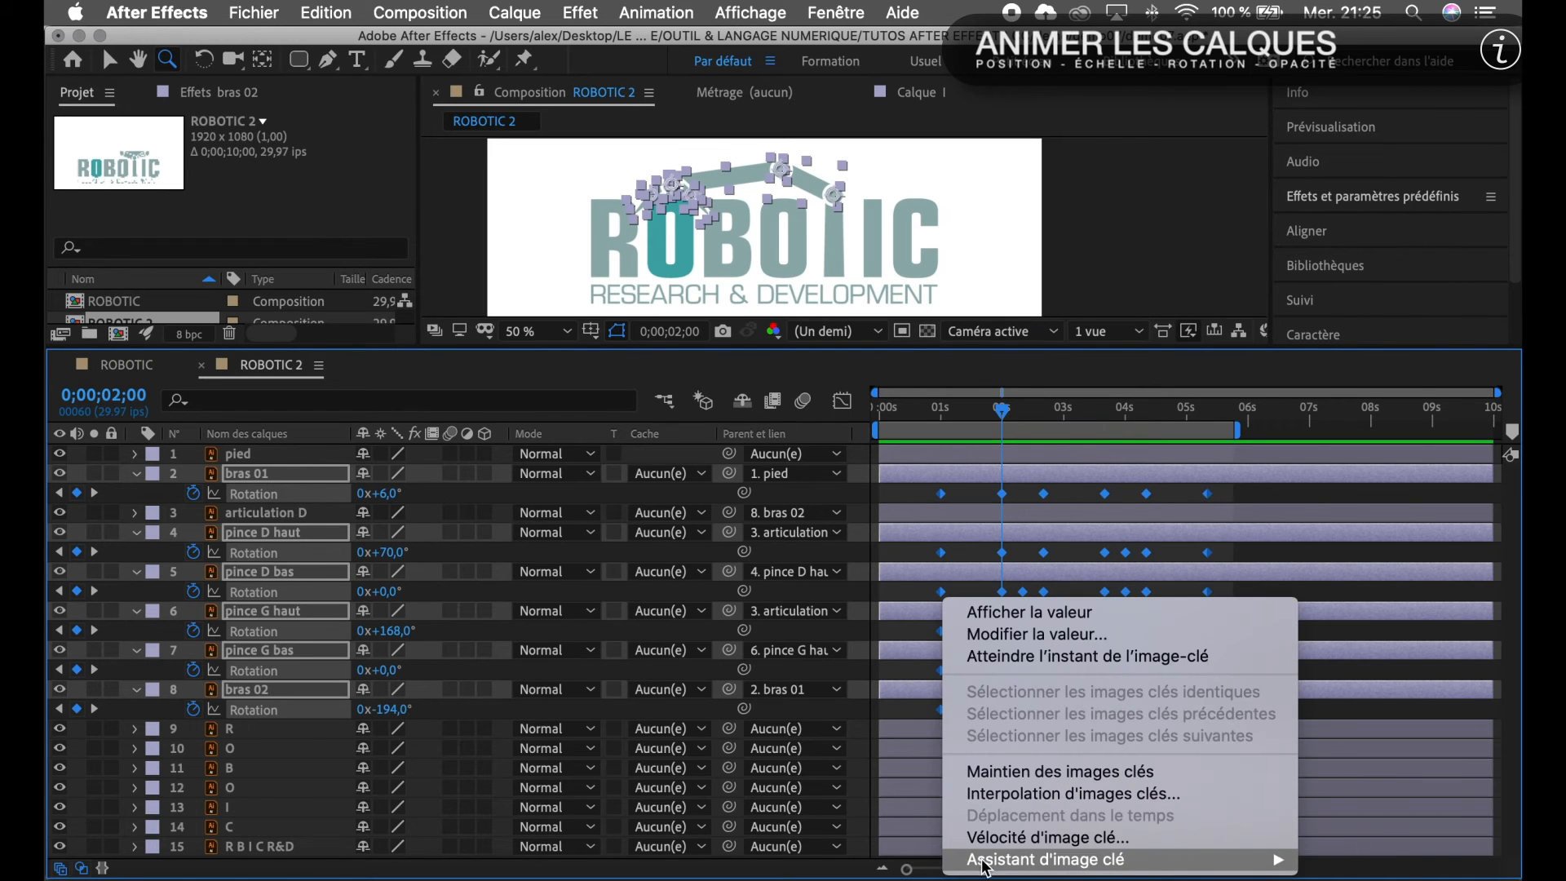
mouse_move(984, 866)
click(748, 815)
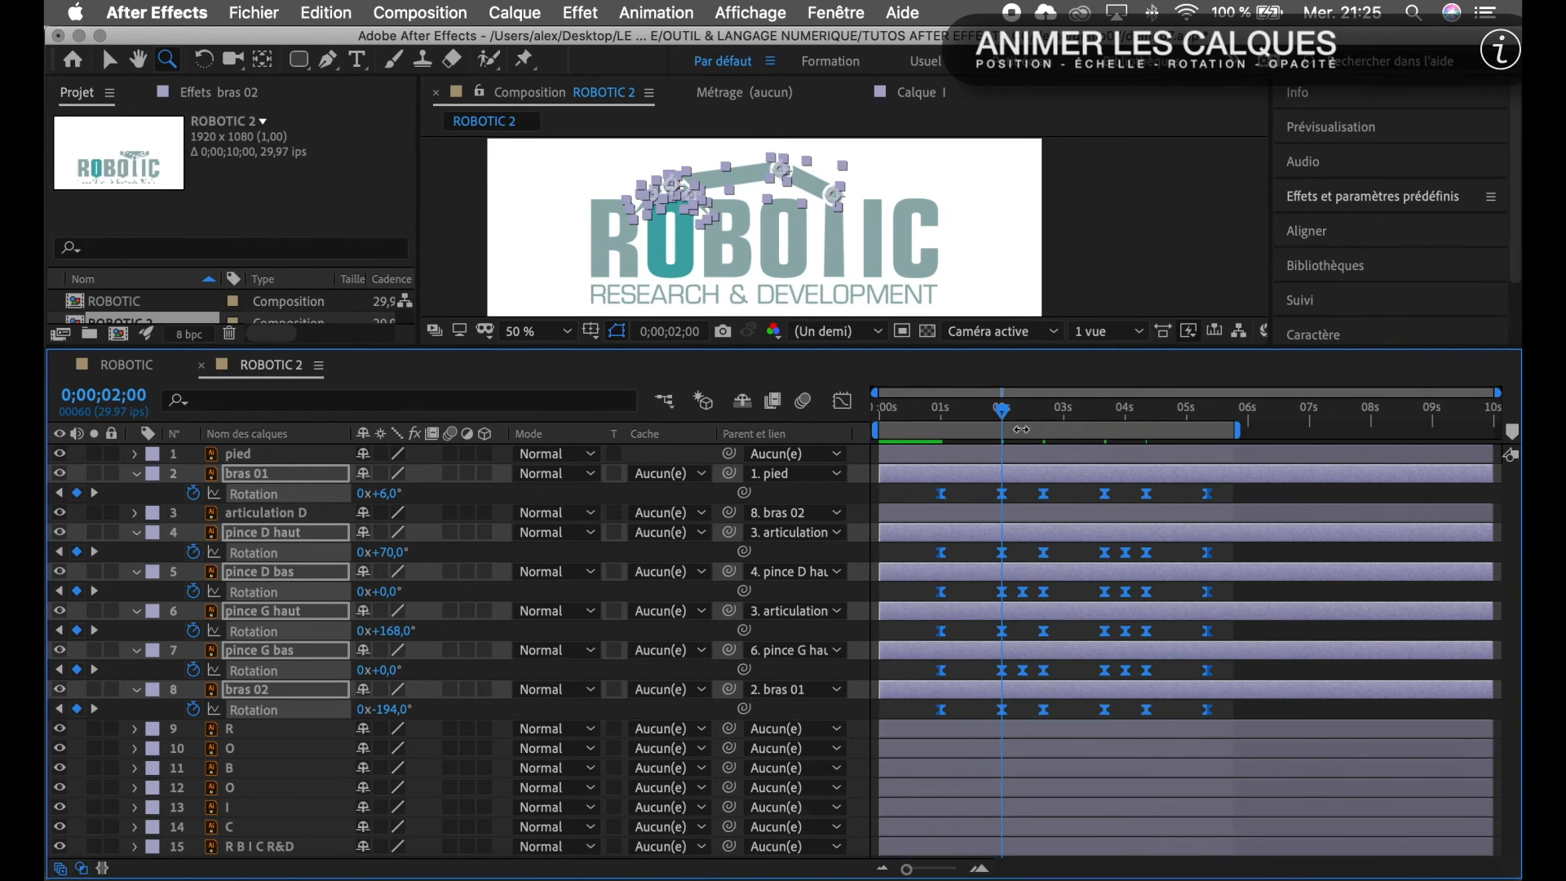
Play back the eased arm animation with the full logo in view and stop it.
key(space)
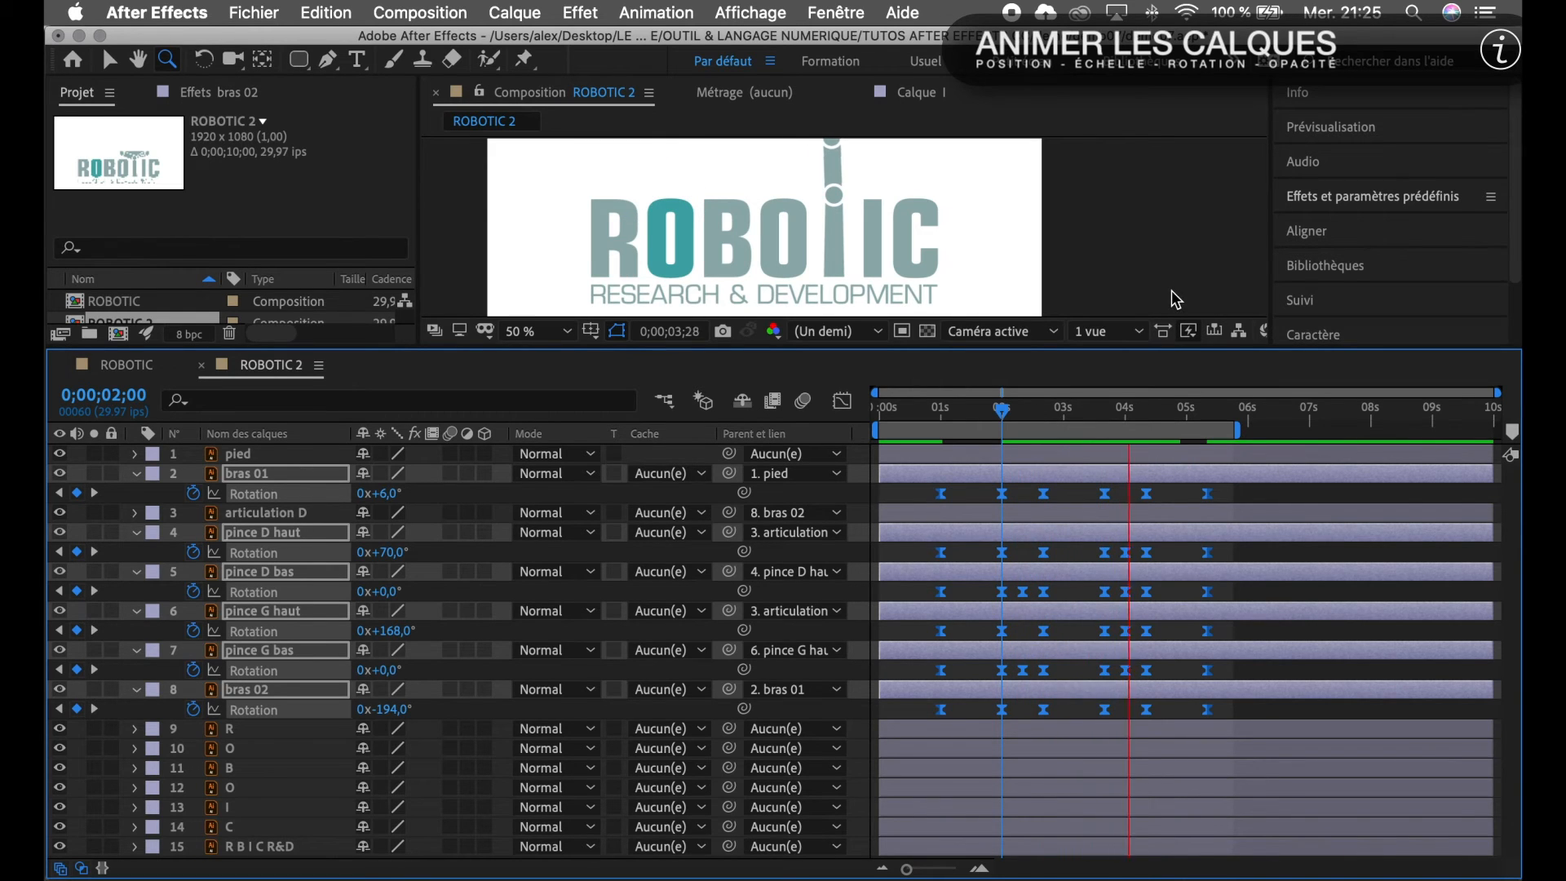
drag(1053, 349, 1043, 545)
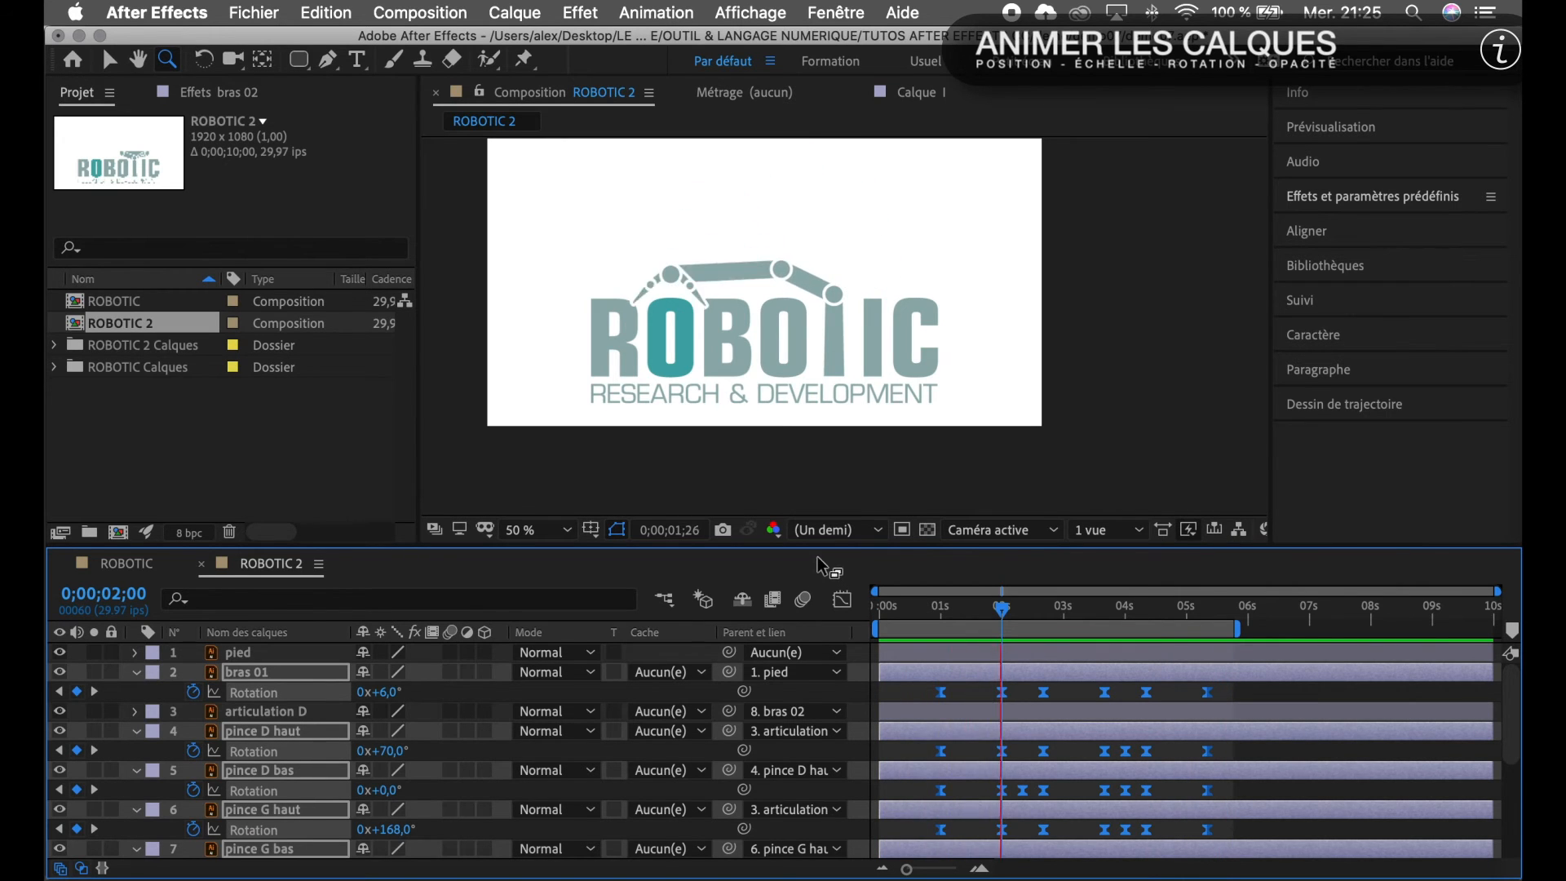
key(space)
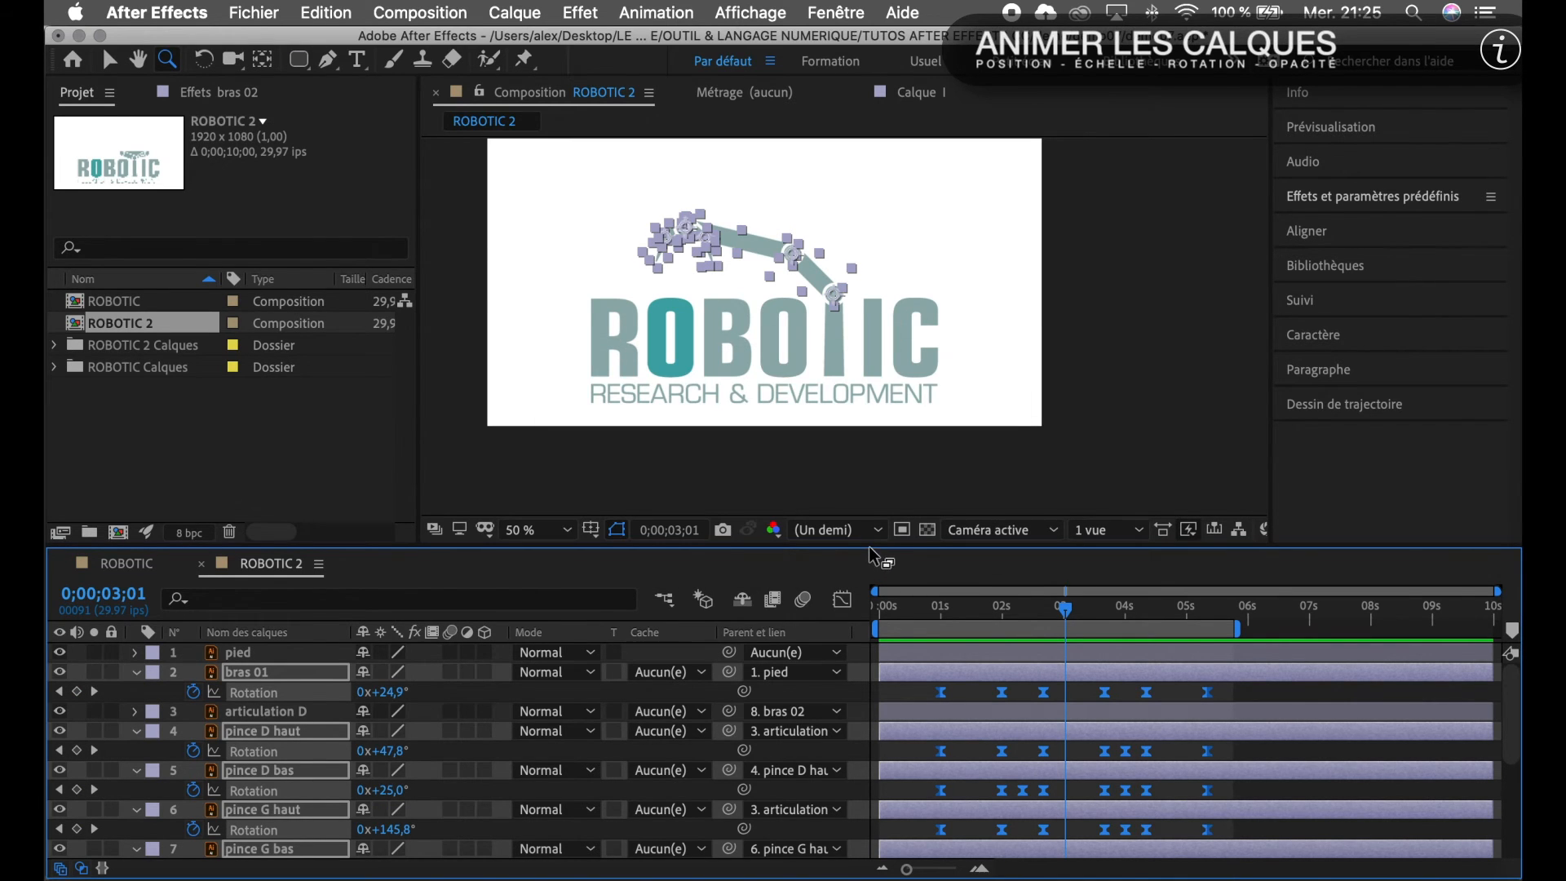
drag(871, 545, 871, 449)
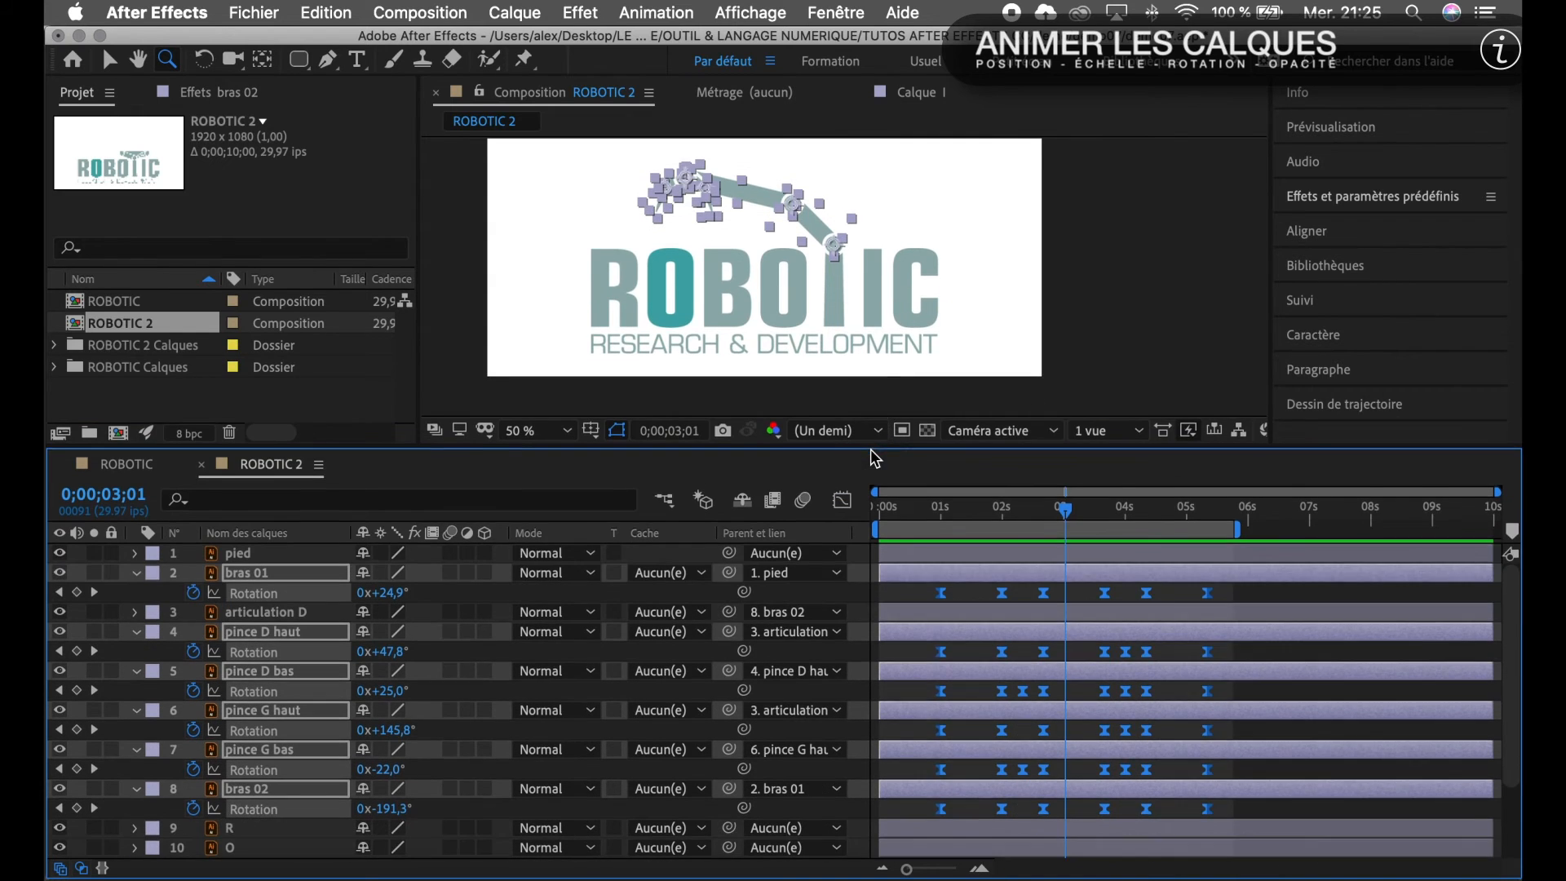
Collapse the keyframed properties of layers bras 01 through bras 02 and select the teal O layer.
click(277, 578)
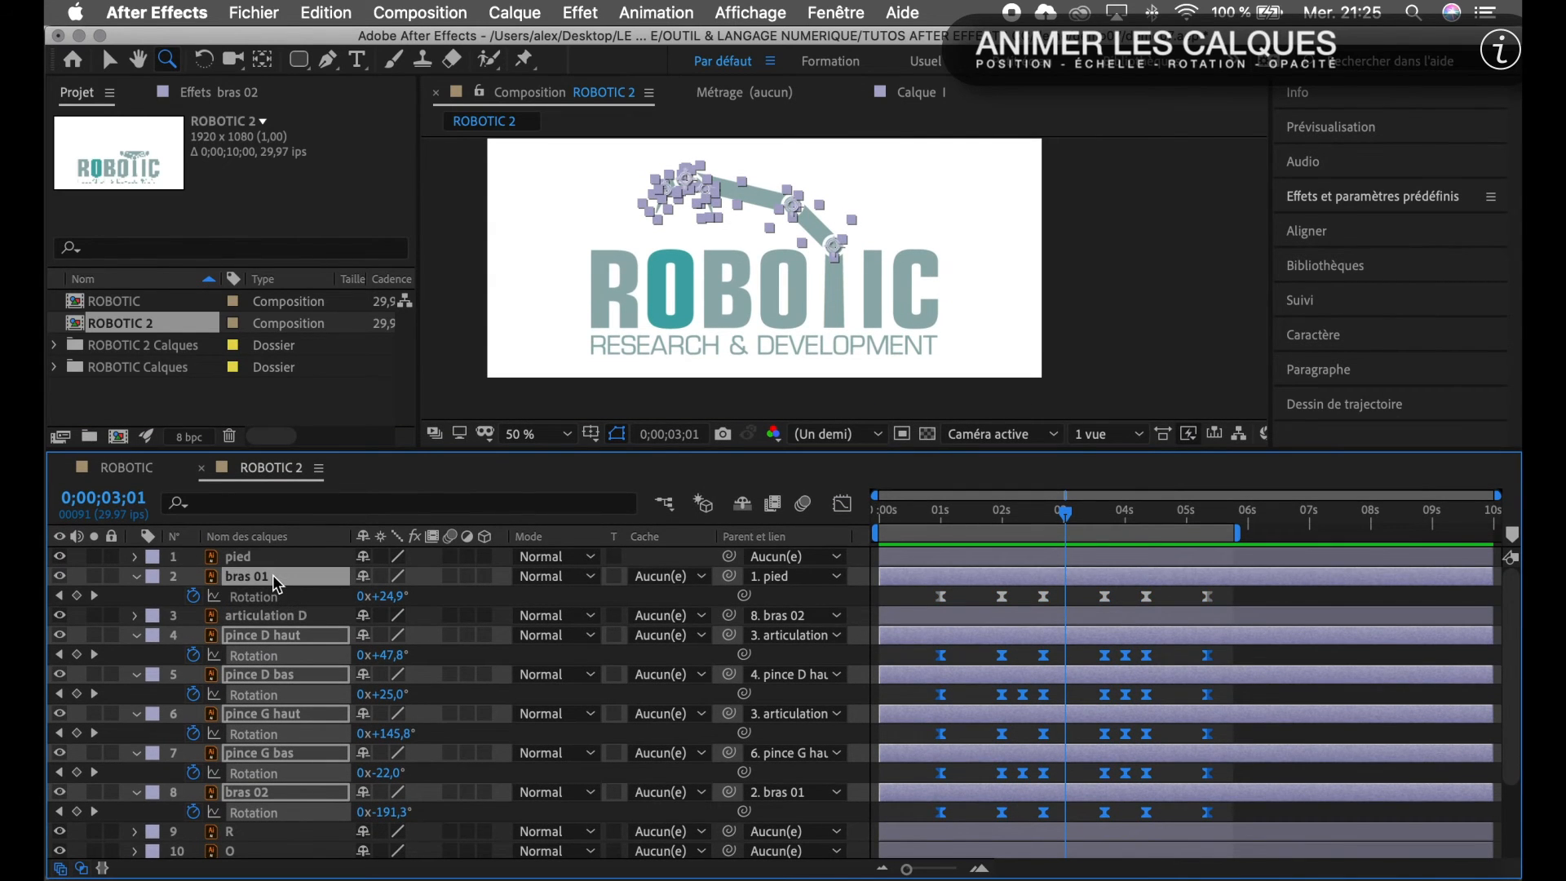
shift+click(284, 793)
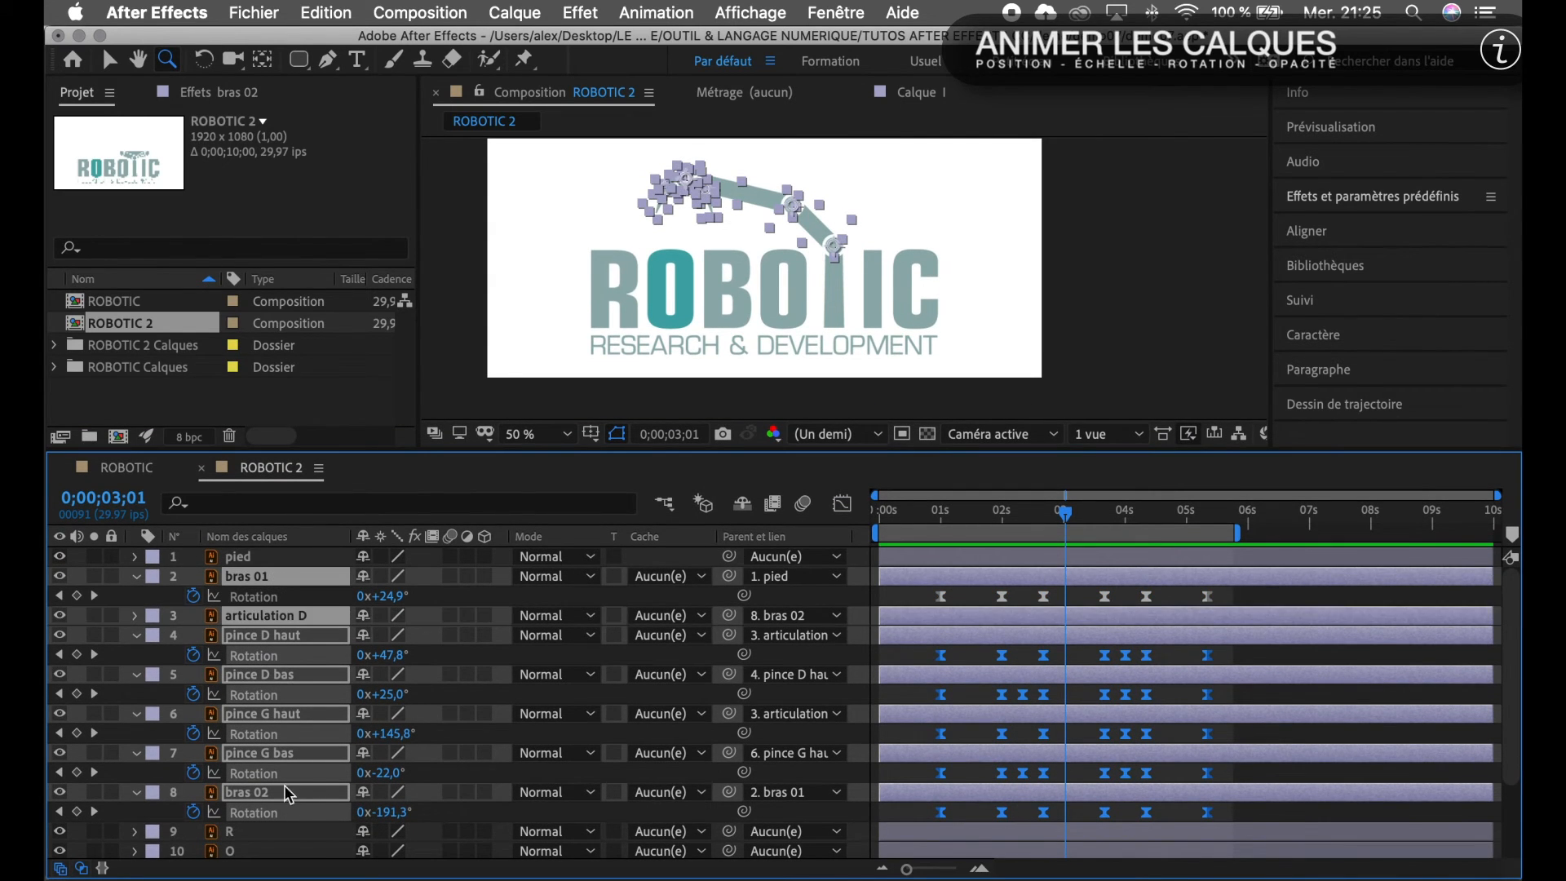
key(u)
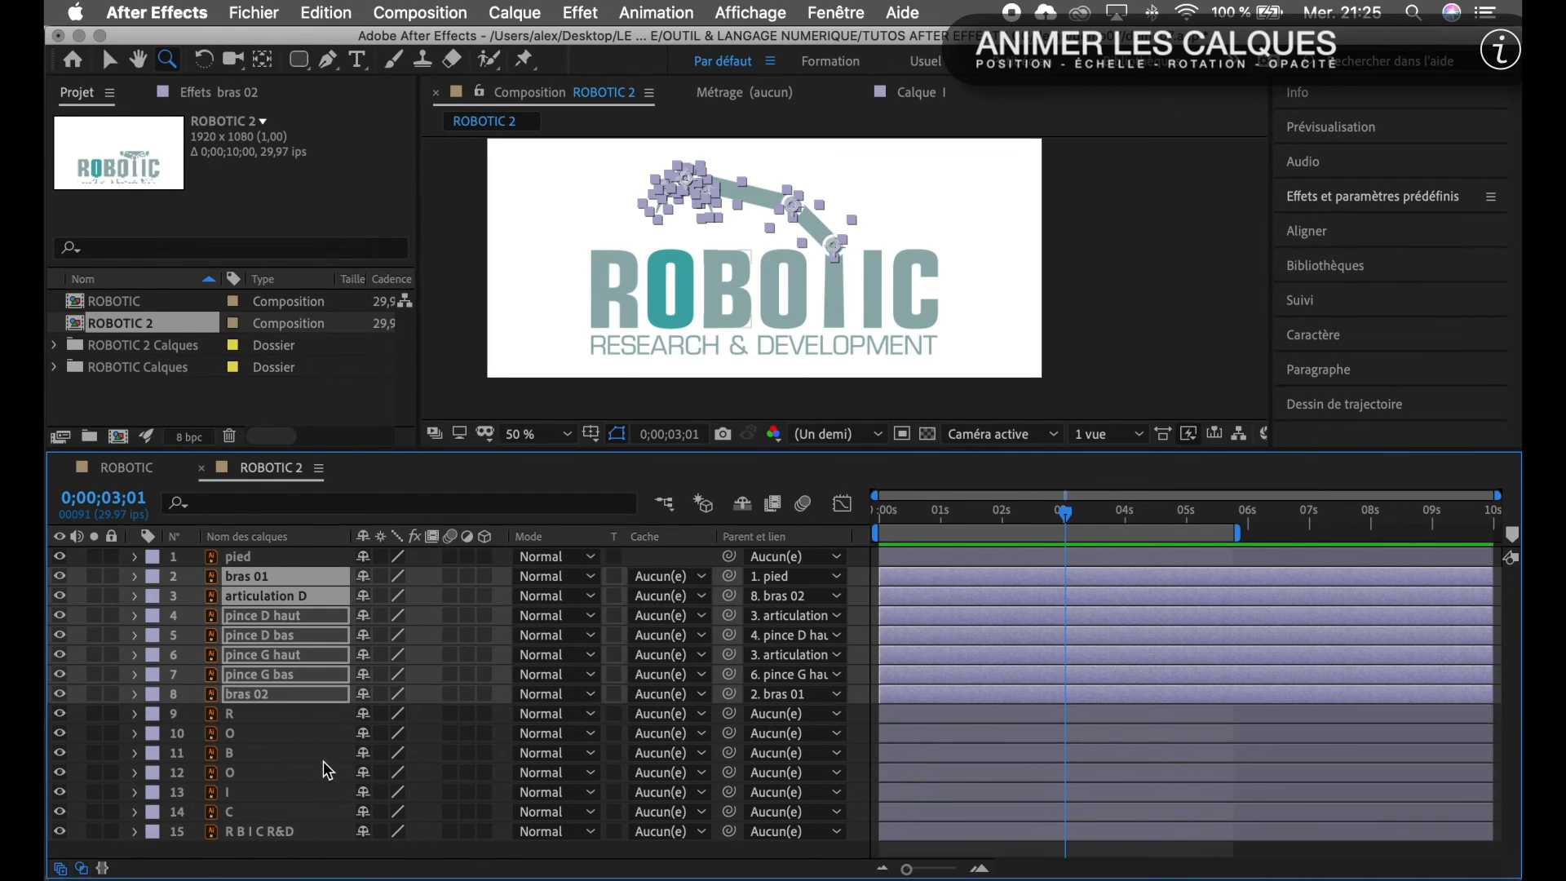
click(300, 752)
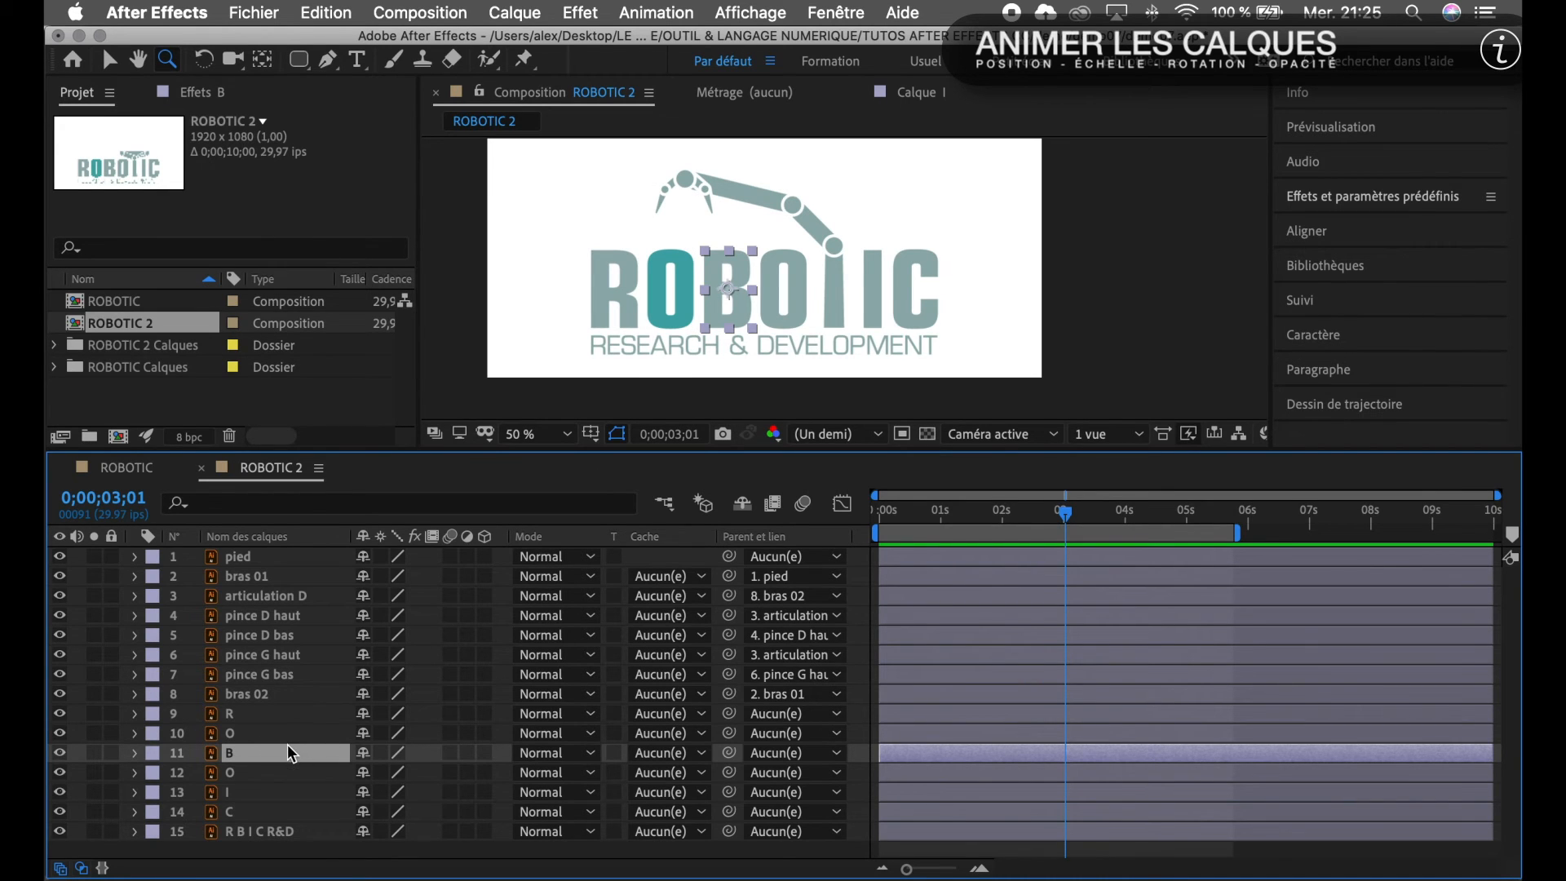
click(269, 733)
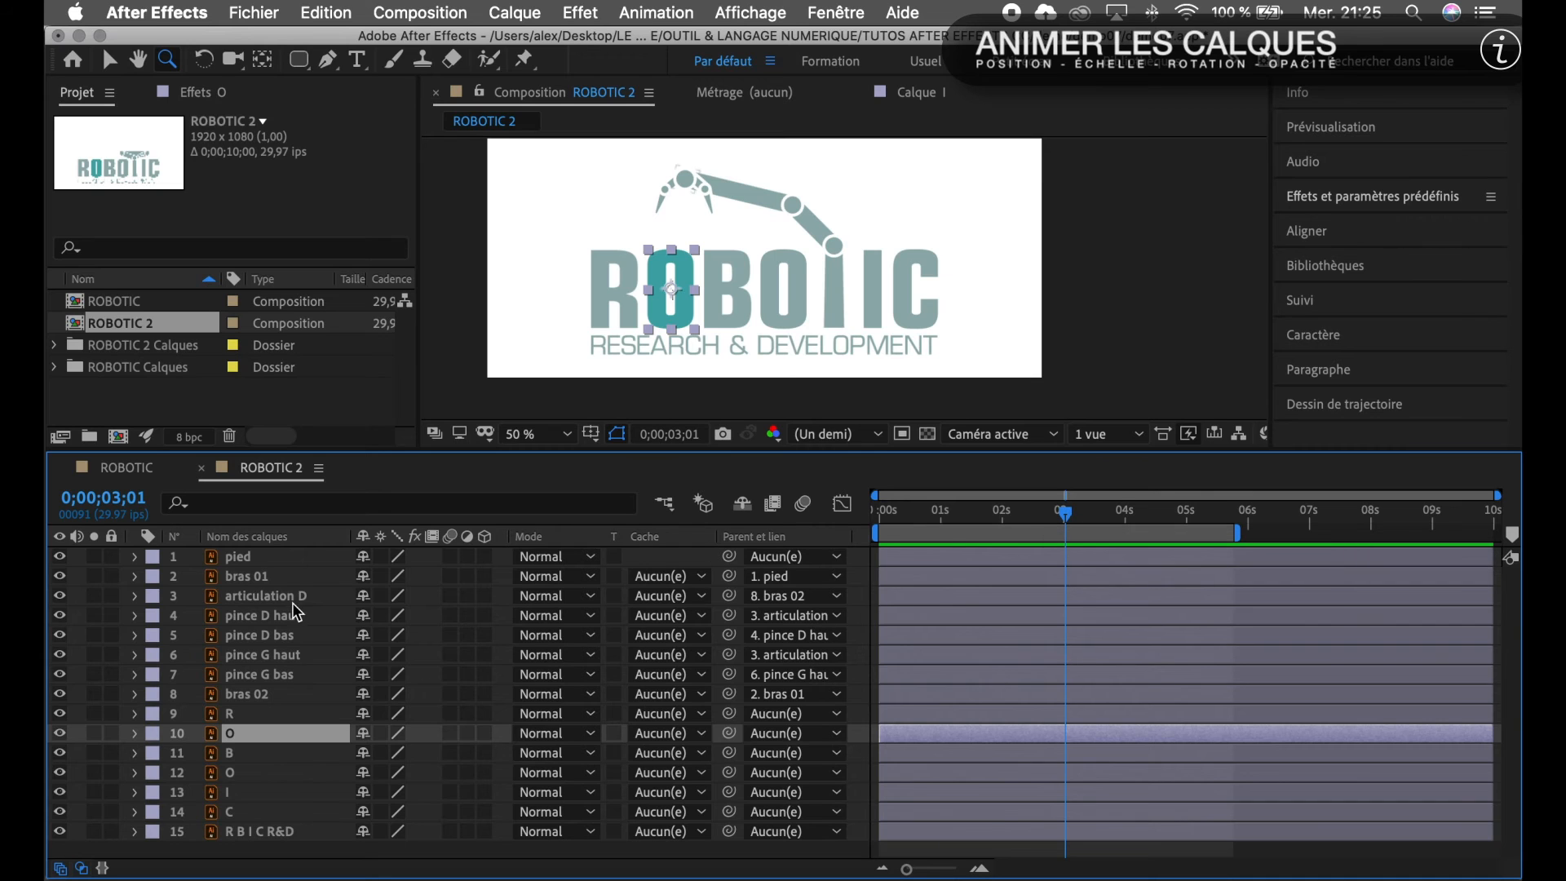
Show the Rotation keyframes of bras 01 and pince G bas and move the current time to 0;00;02;10.
click(253, 577)
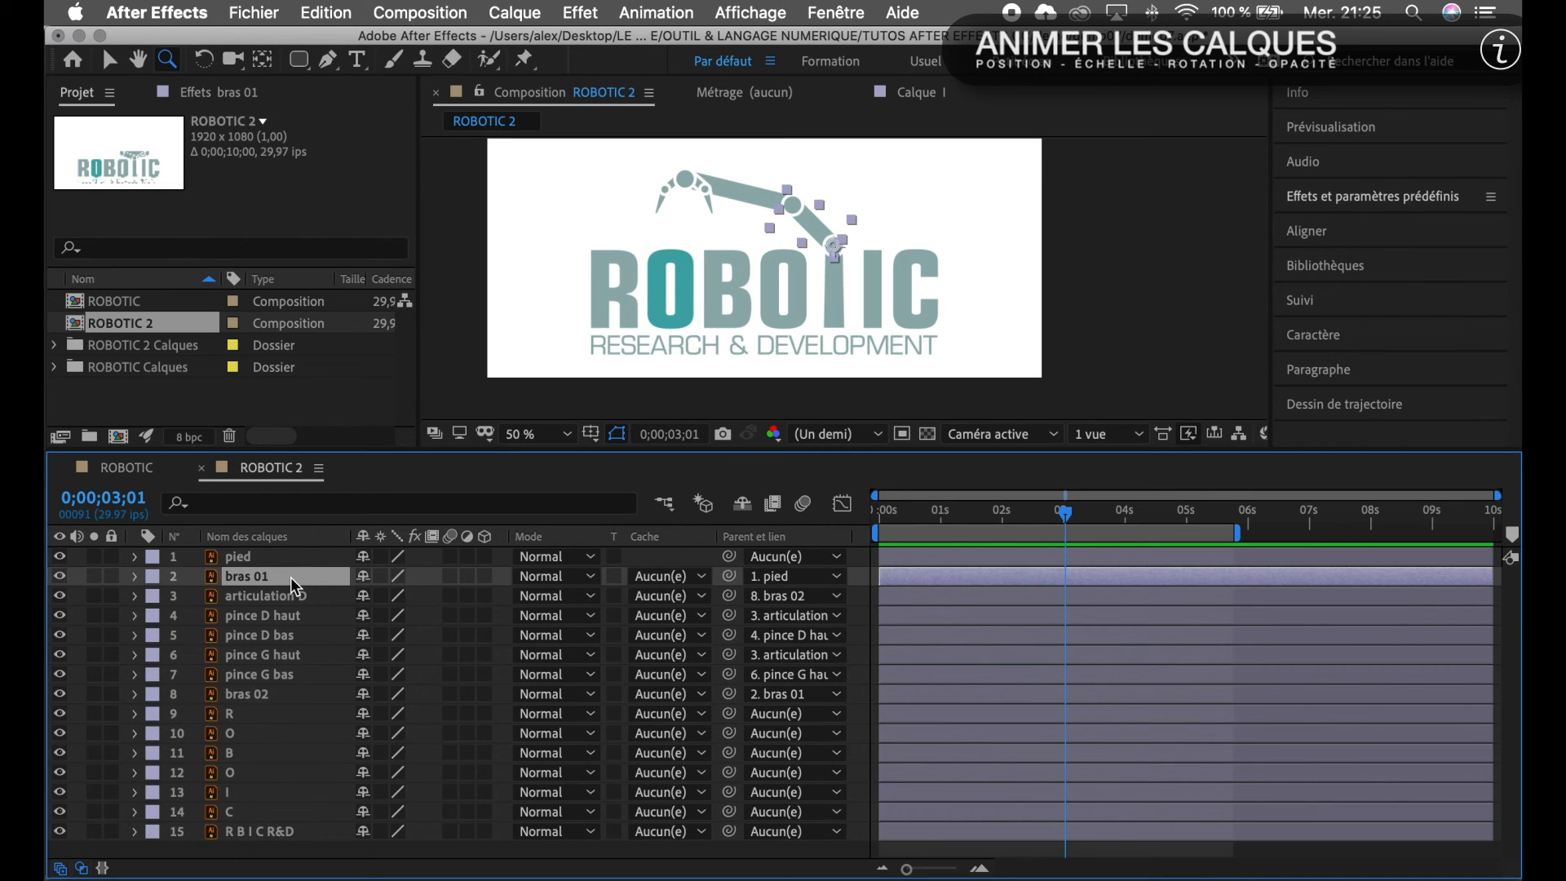
key(r)
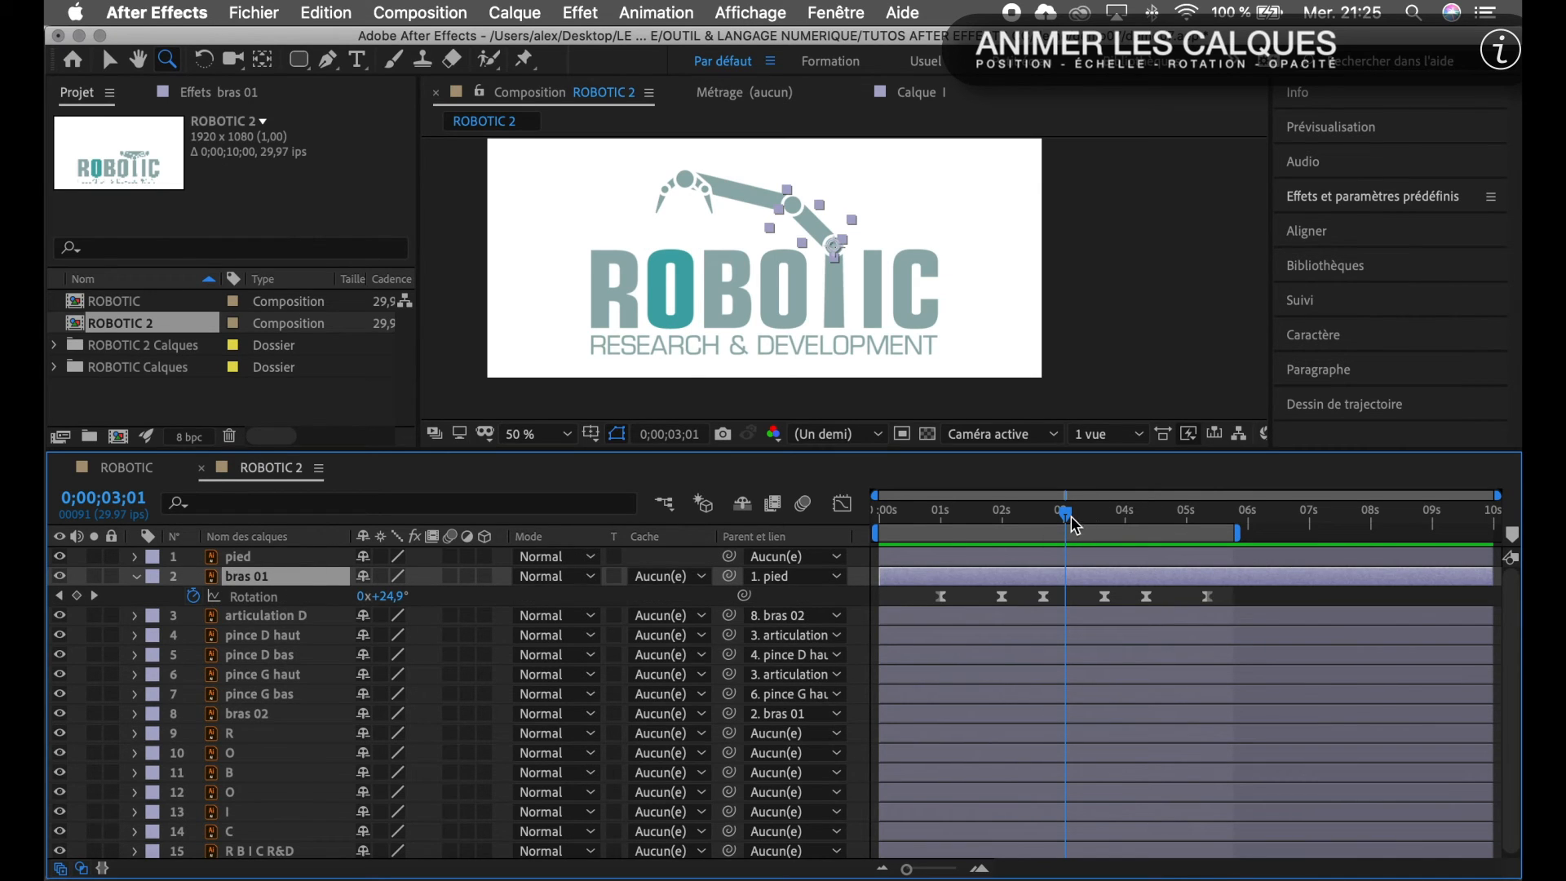
drag(1072, 524, 1004, 534)
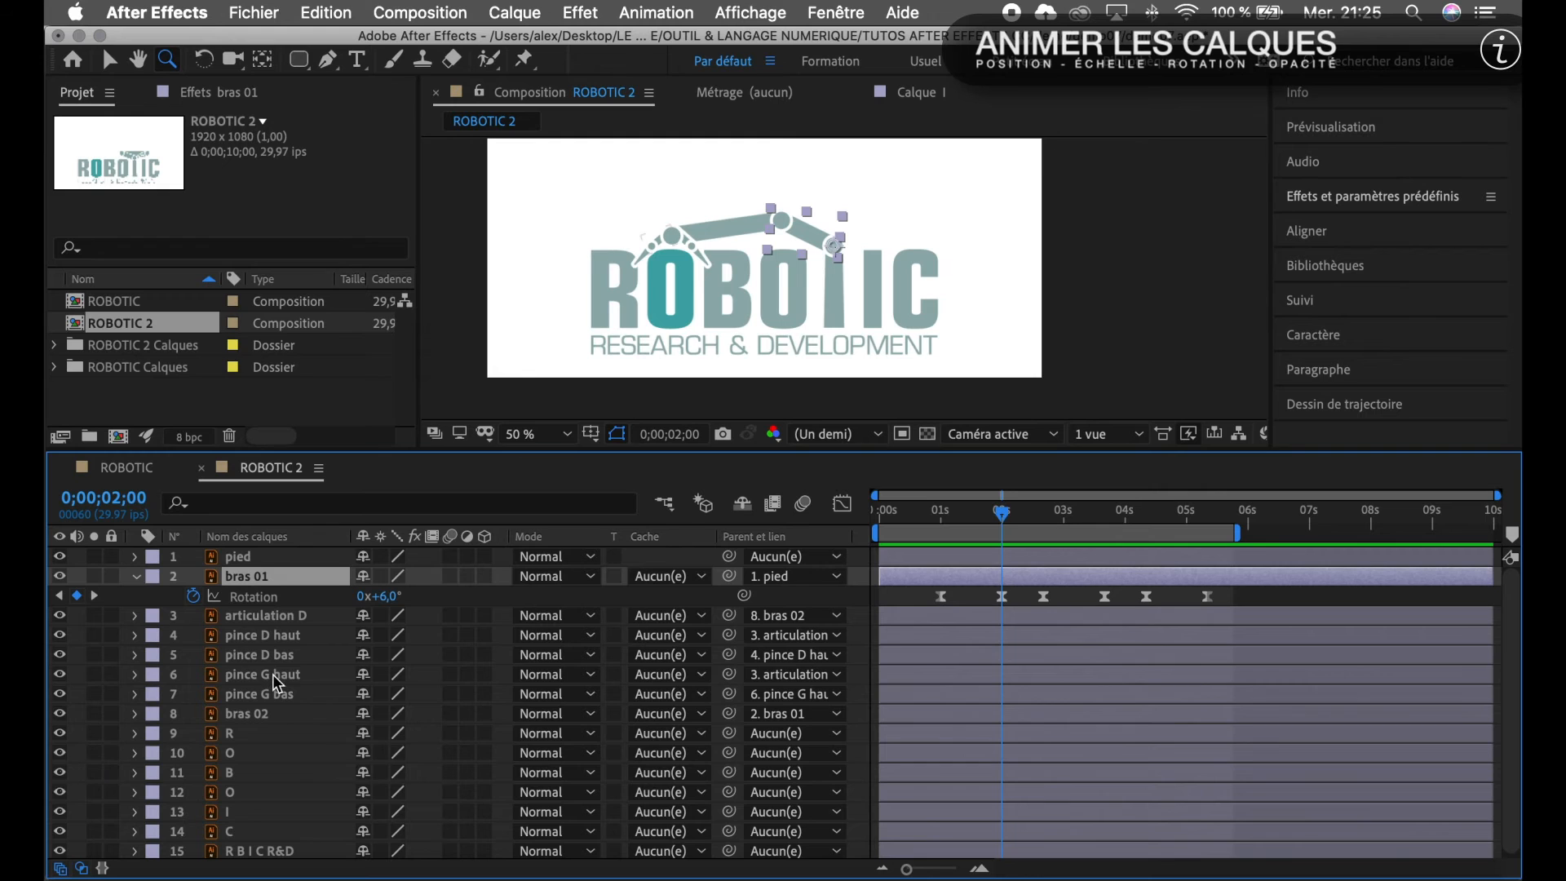
click(307, 698)
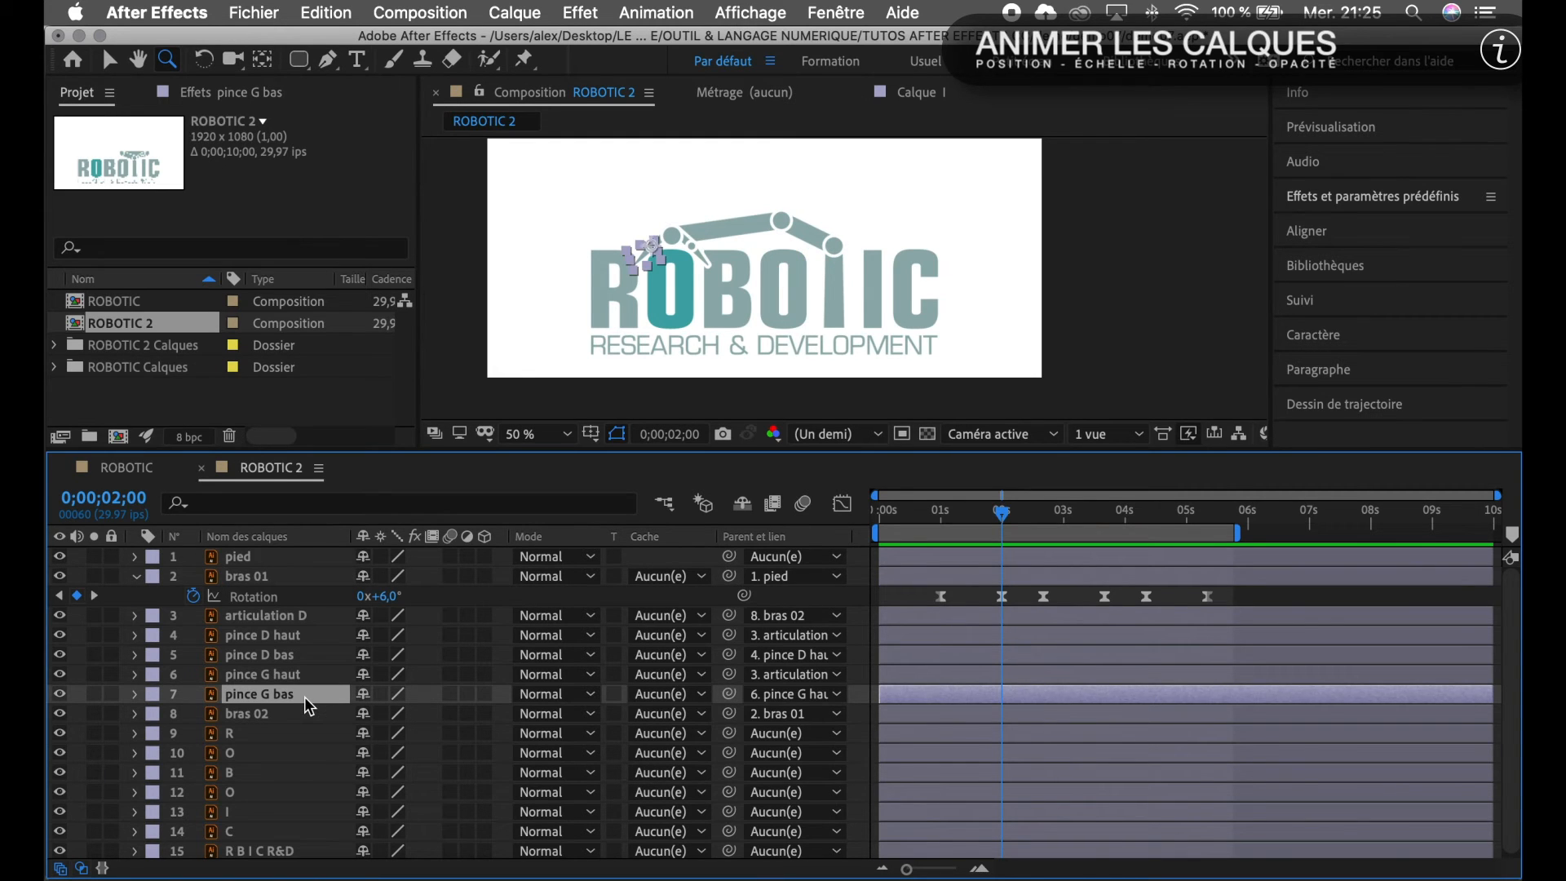
key(r)
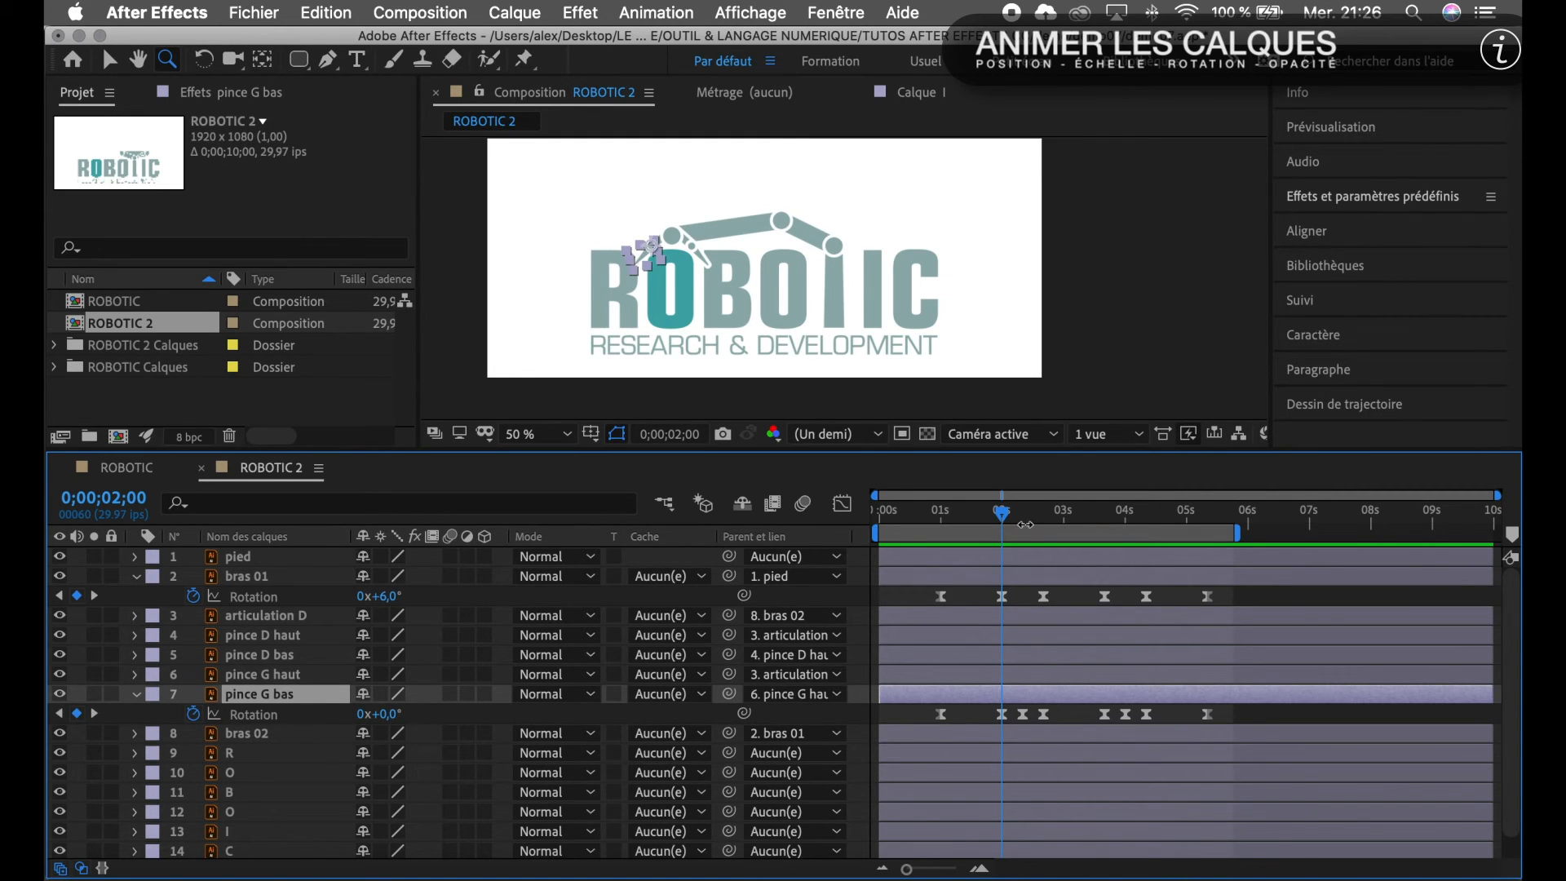
click(1023, 514)
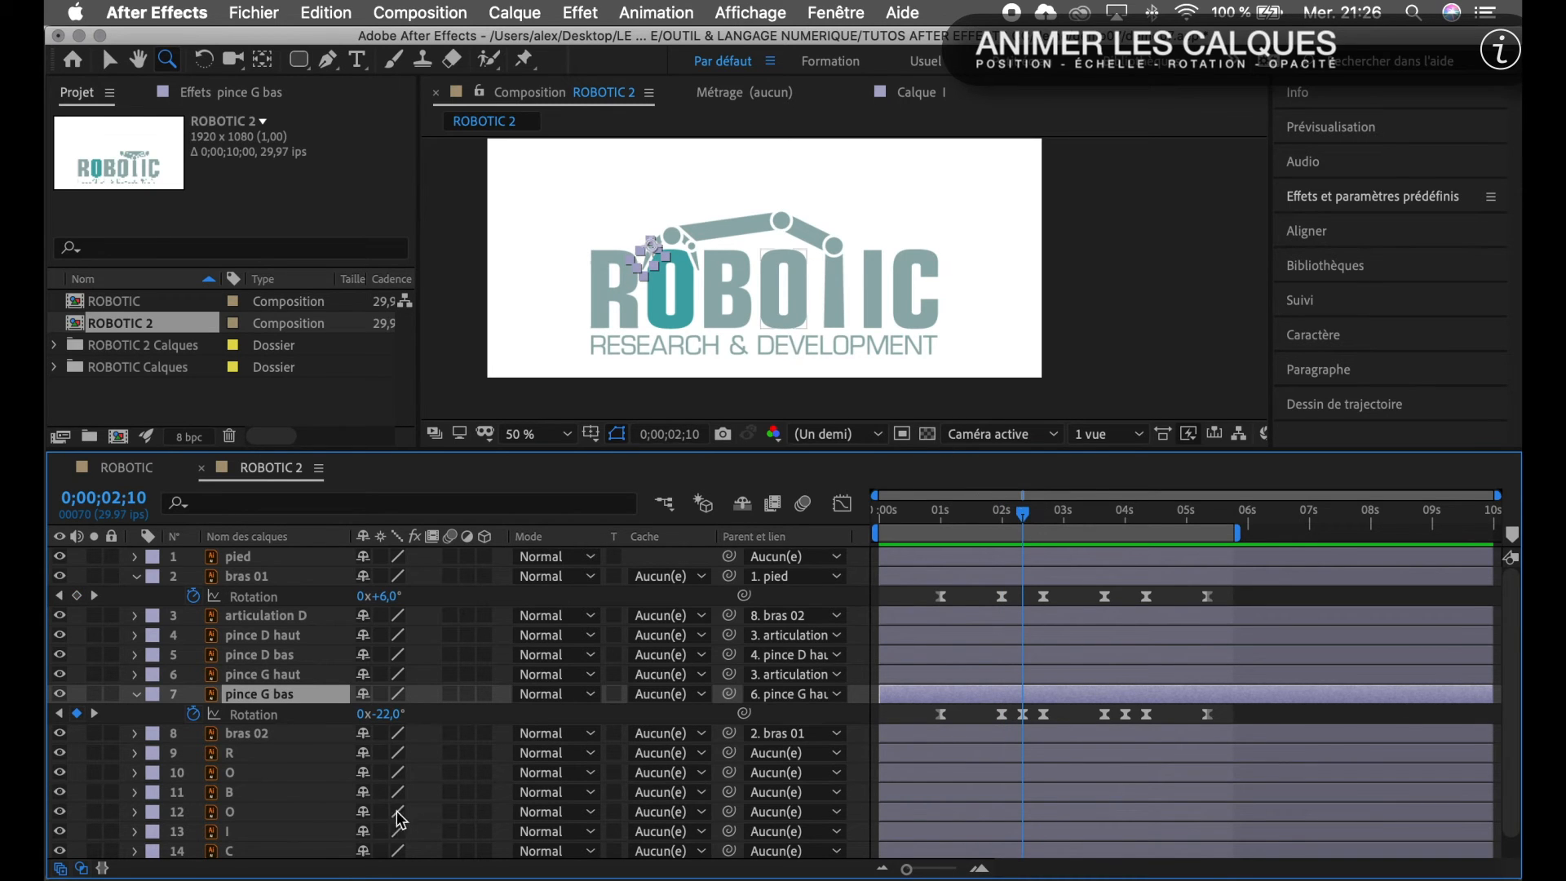
Duplicate the teal O layer and add a Position keyframe to the copy at 0;00;02;10.
click(284, 773)
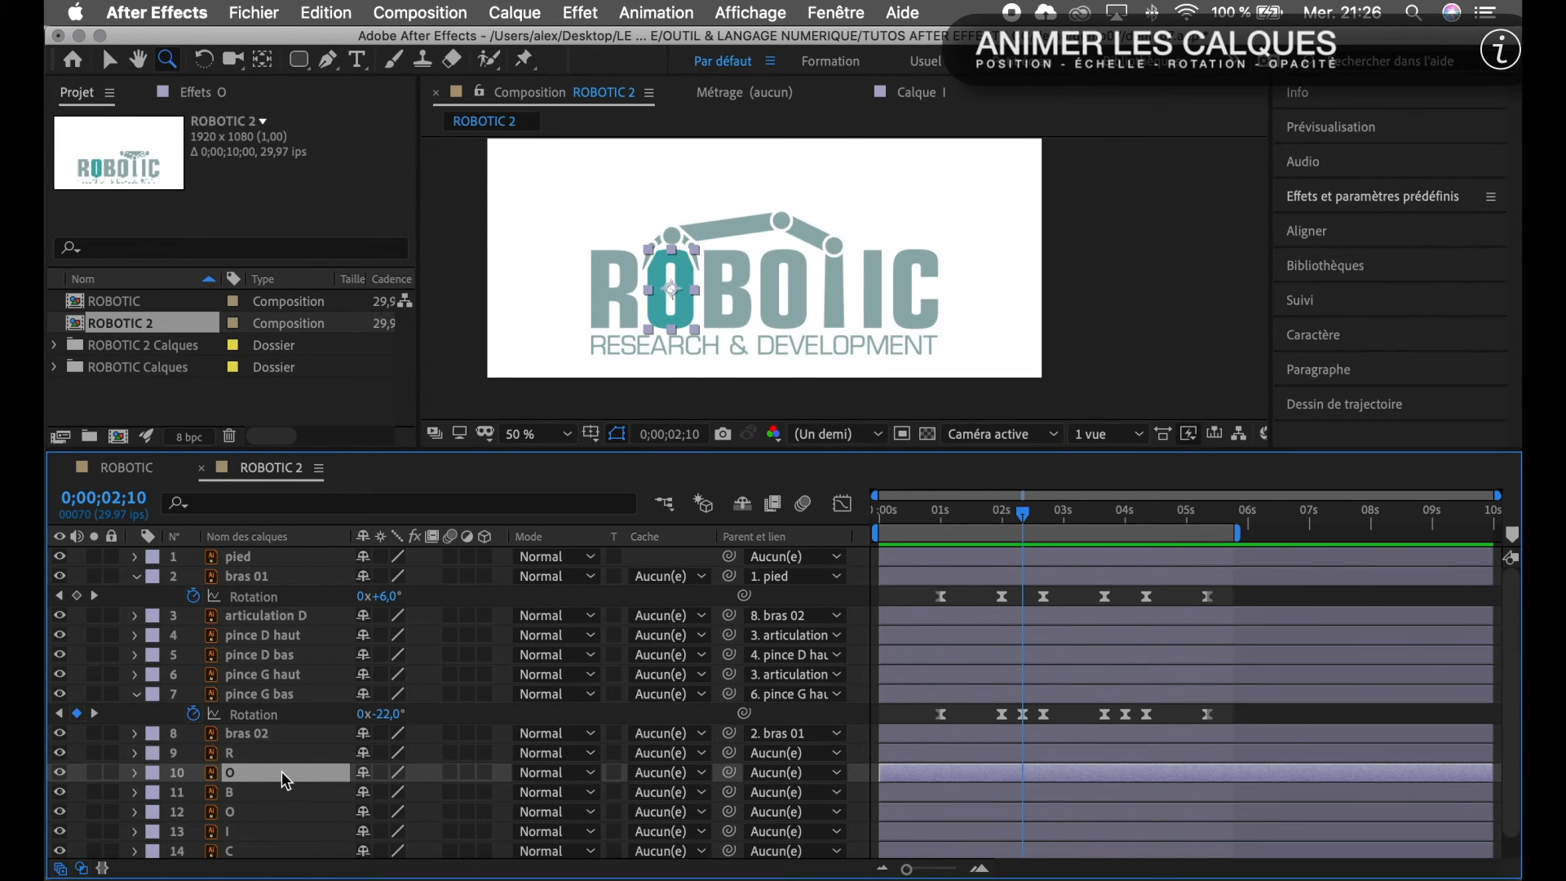
key(super+d)
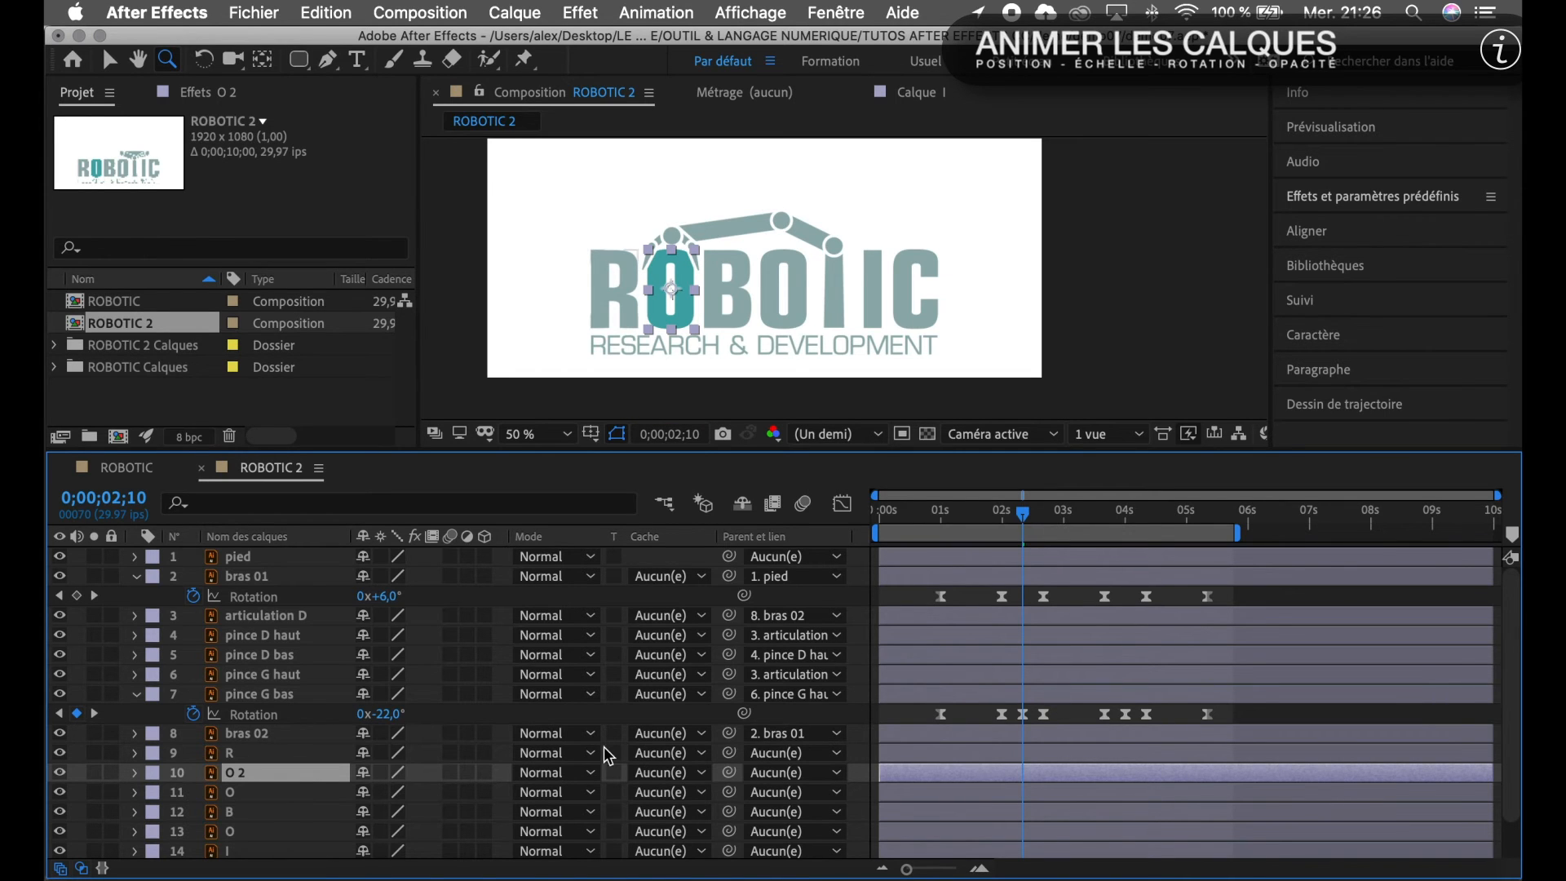
key(p)
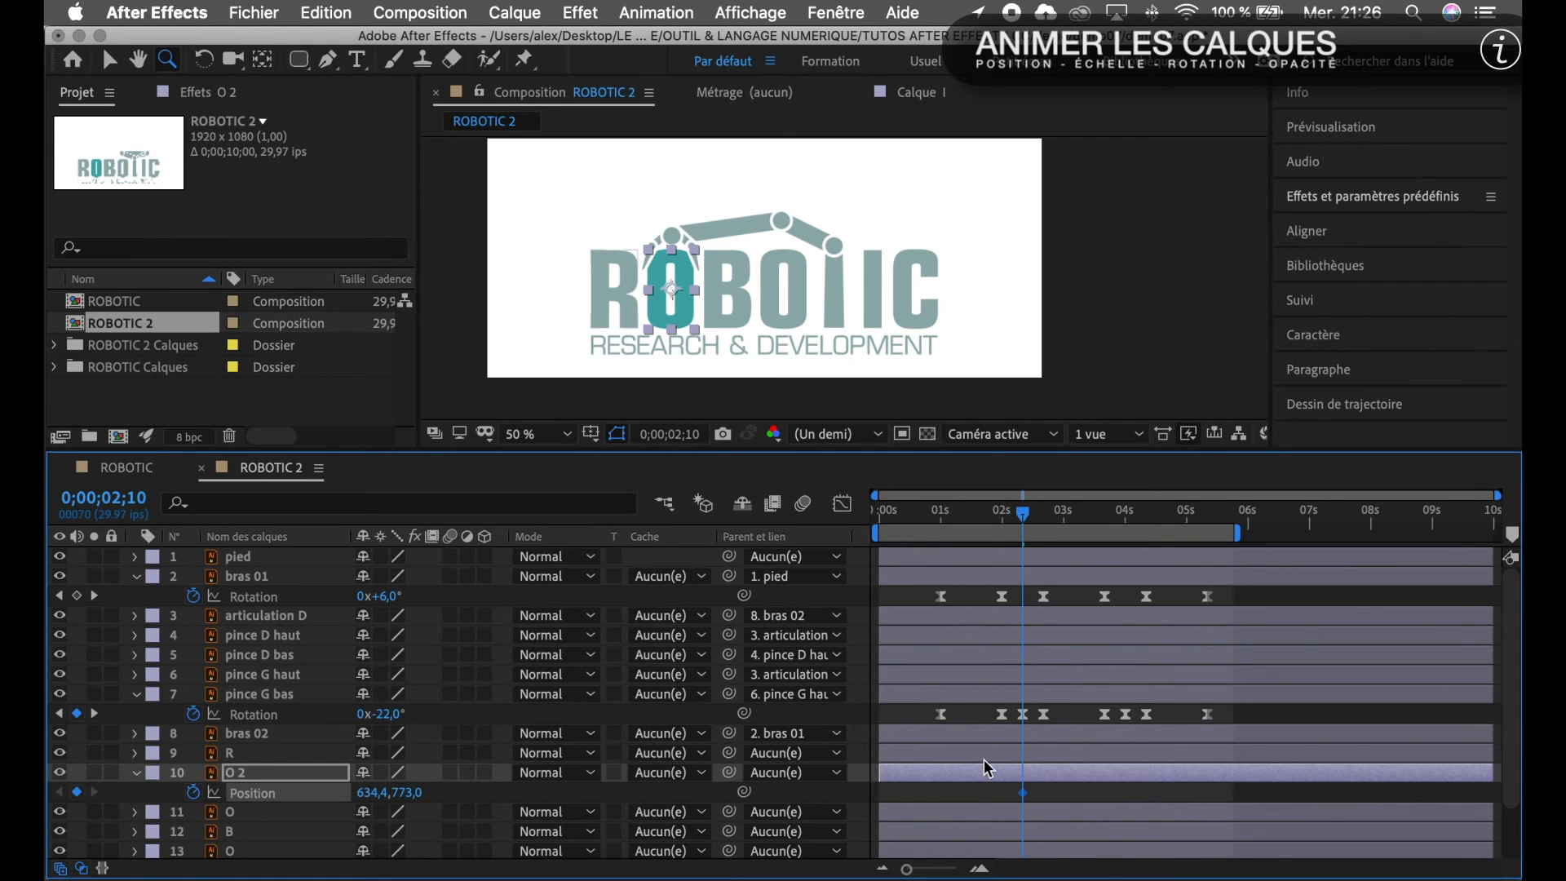
Apply Easy Ease to O 2's Position keyframe and enlarge the composition view at 0;00;03;20 to show the raised arm.
right_click(1026, 795)
mouse_move(1064, 862)
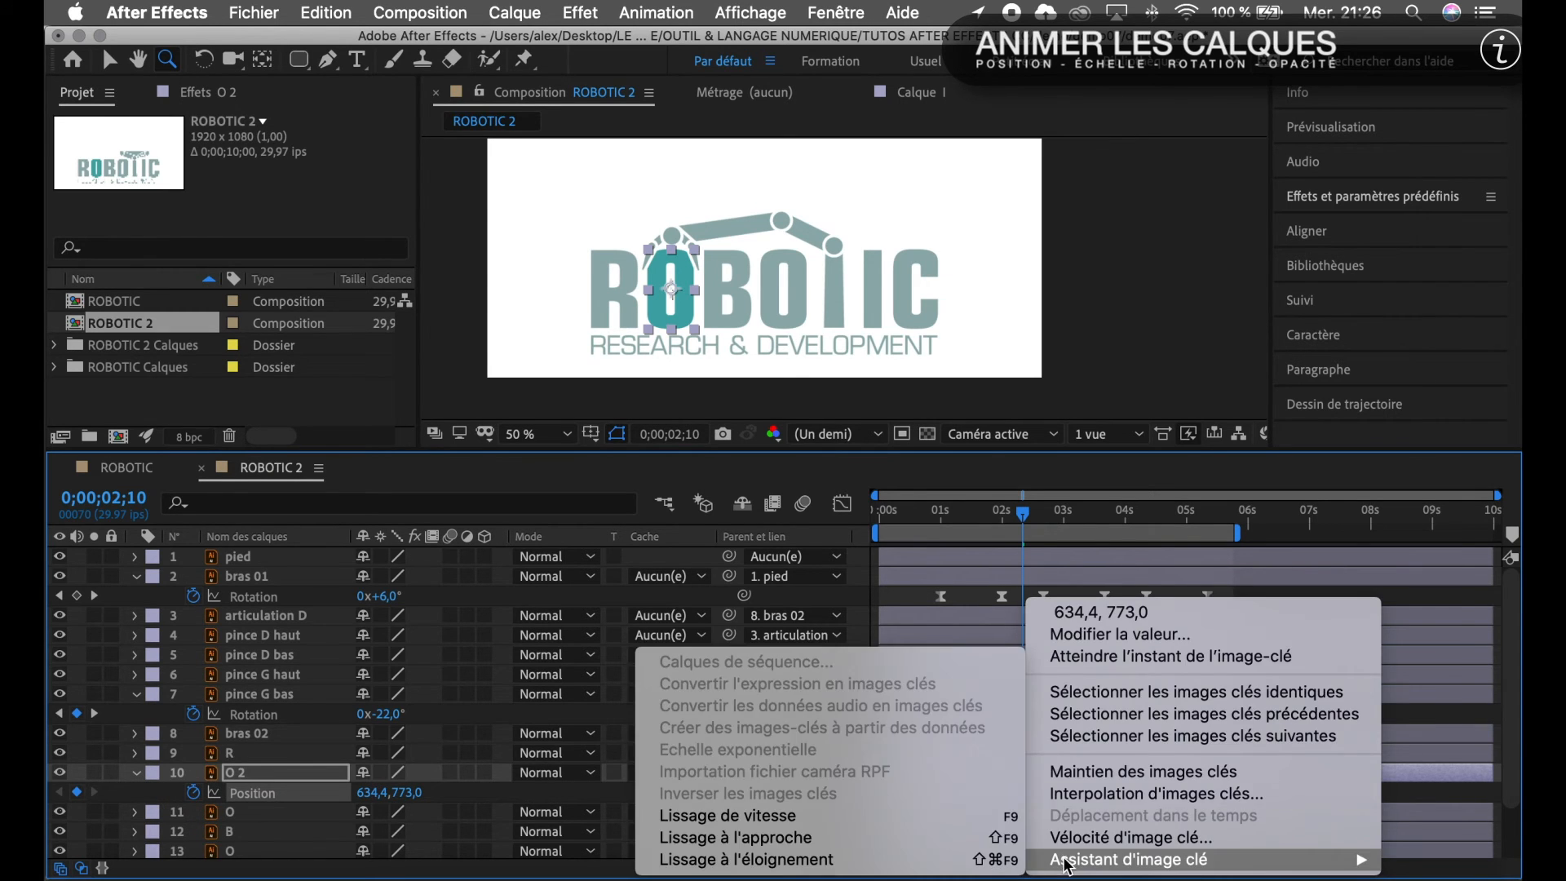
click(889, 817)
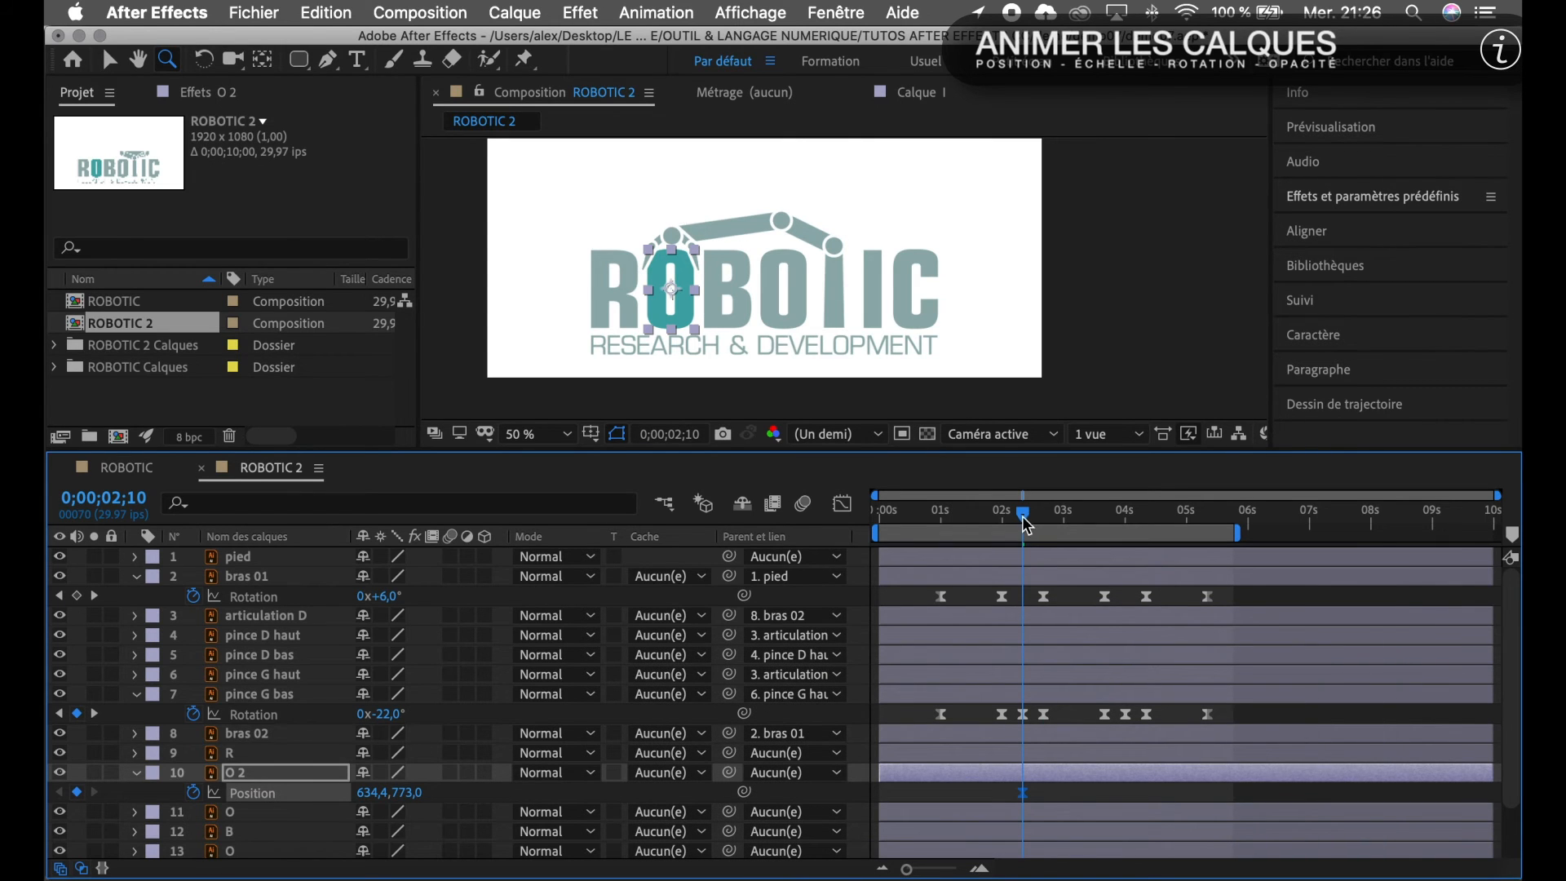
drag(1025, 522, 1110, 553)
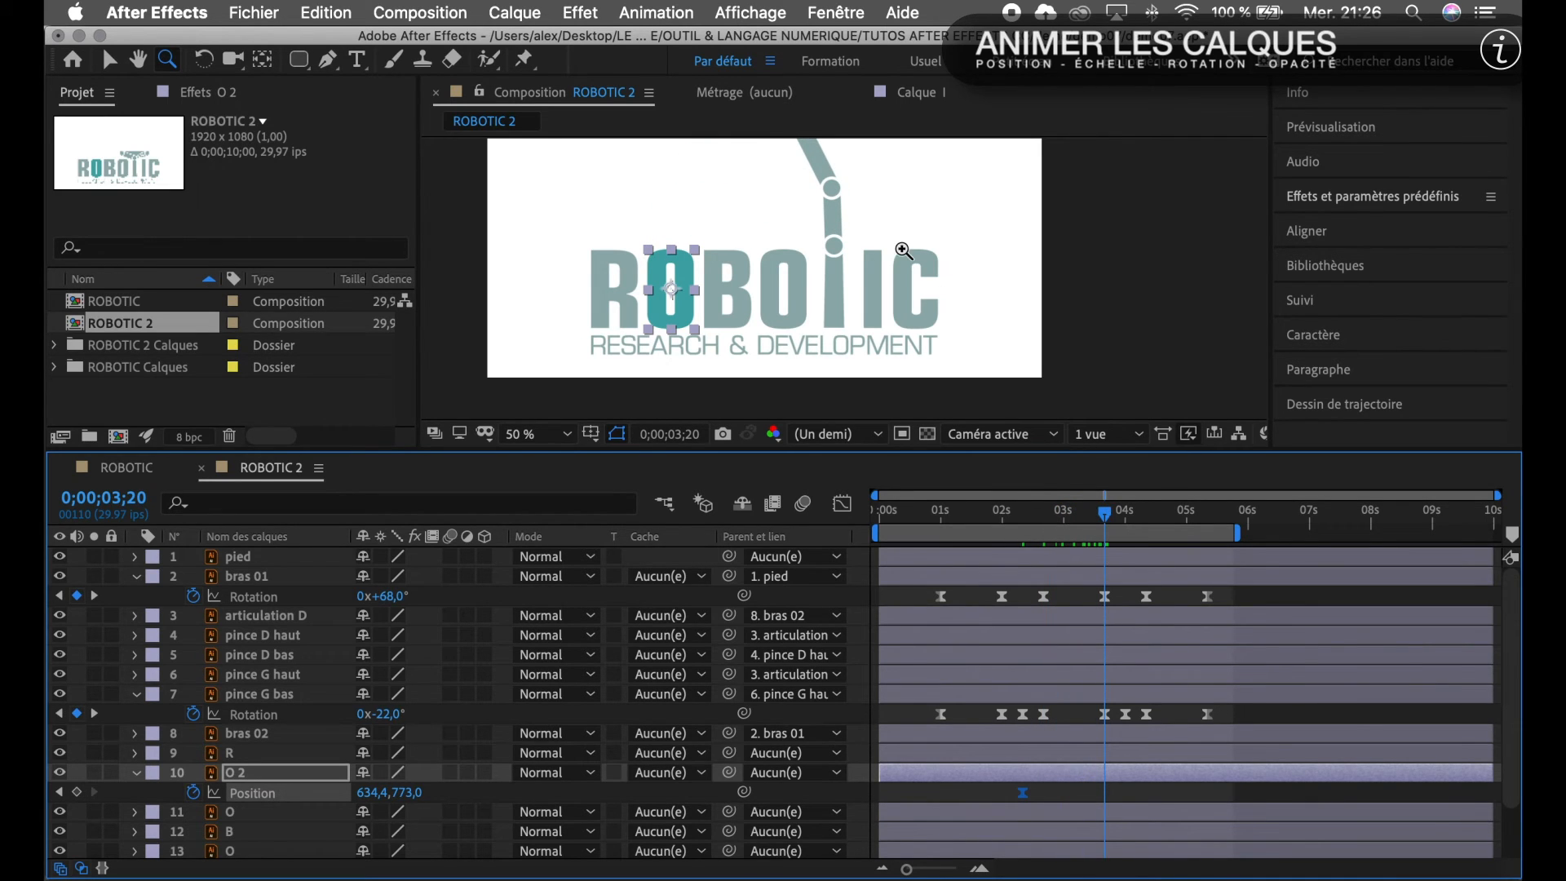
drag(886, 450, 901, 561)
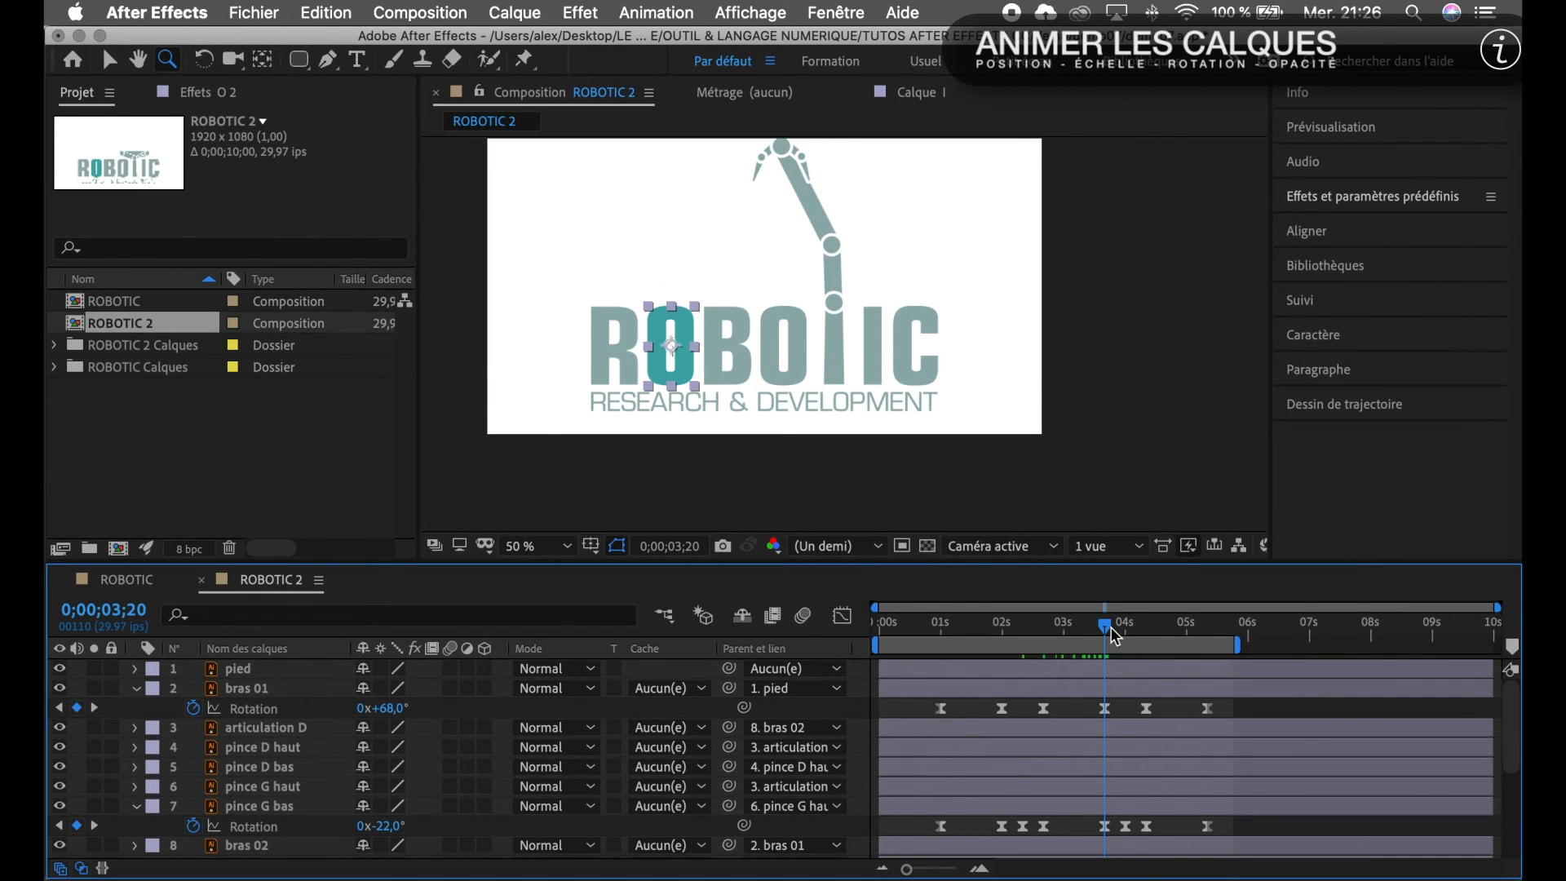
Shift O 2's Position keyframe to 0;00;02;20, in line with the claw's Rotation keyframe.
drag(1114, 636, 1022, 644)
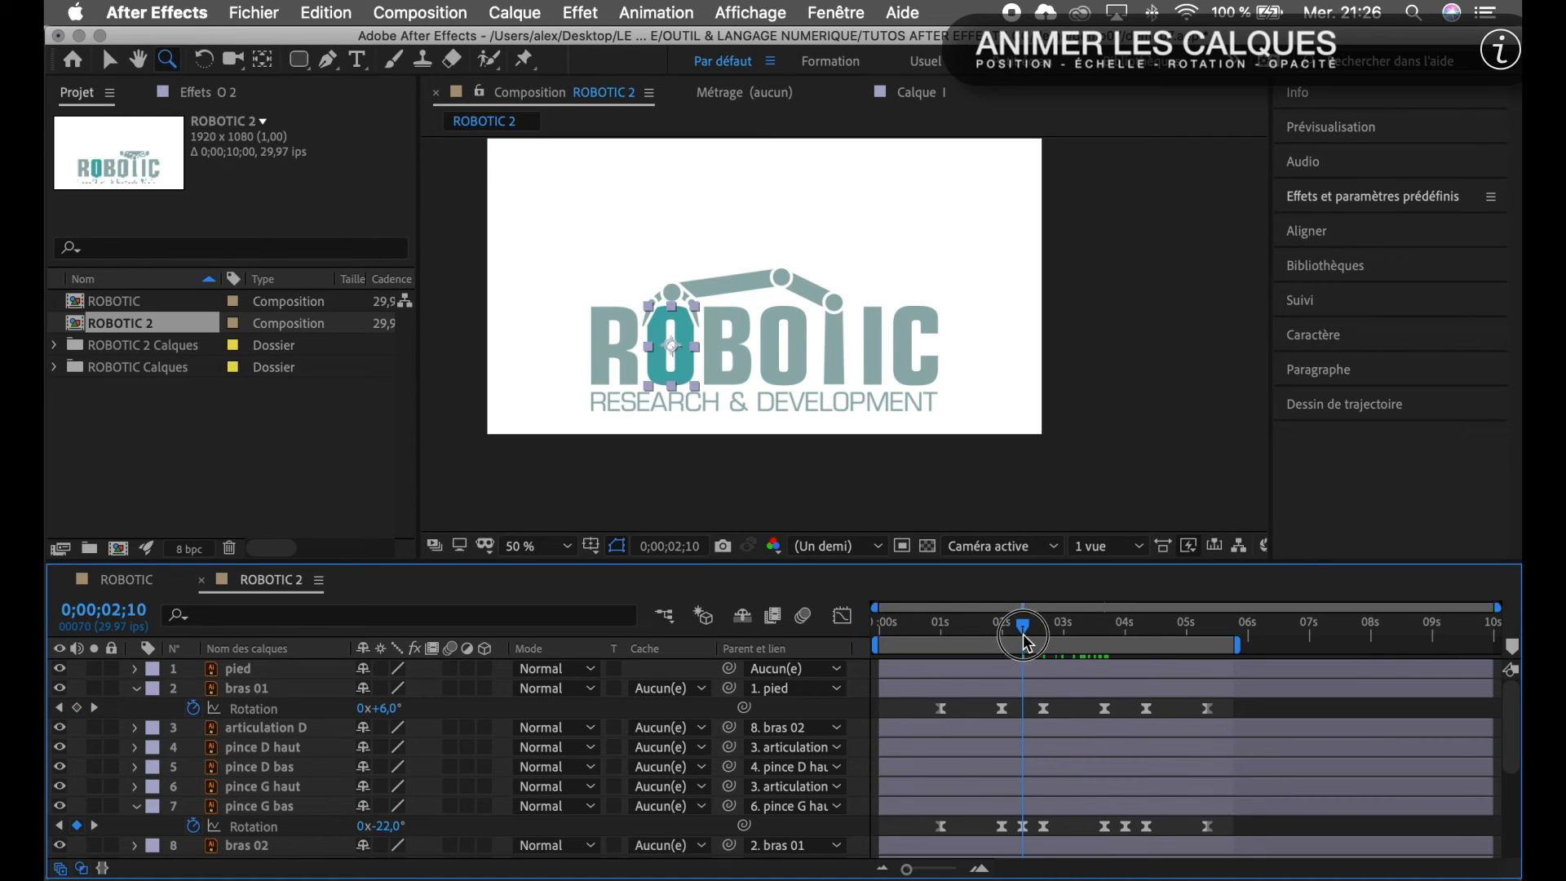
key(Page_Down)
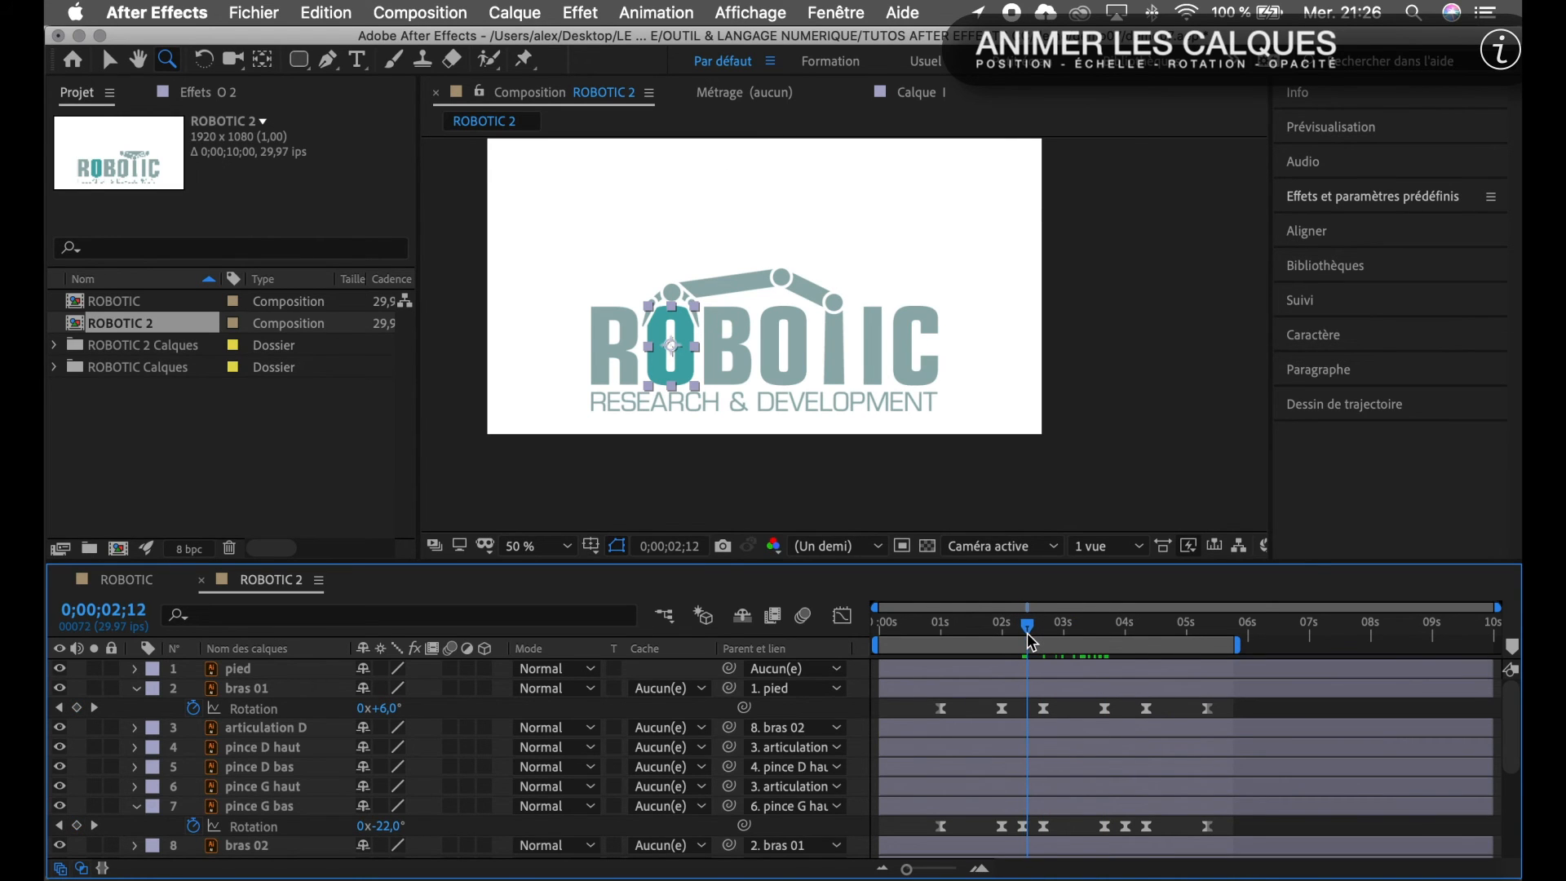
key(Page_Down)
key(Page_Down)
key(Page_Down)
key(Page_Down)
key(Page_Down)
key(Page_Down)
key(Page_Down)
key(Page_Down)
scroll(979, 718, down, 3)
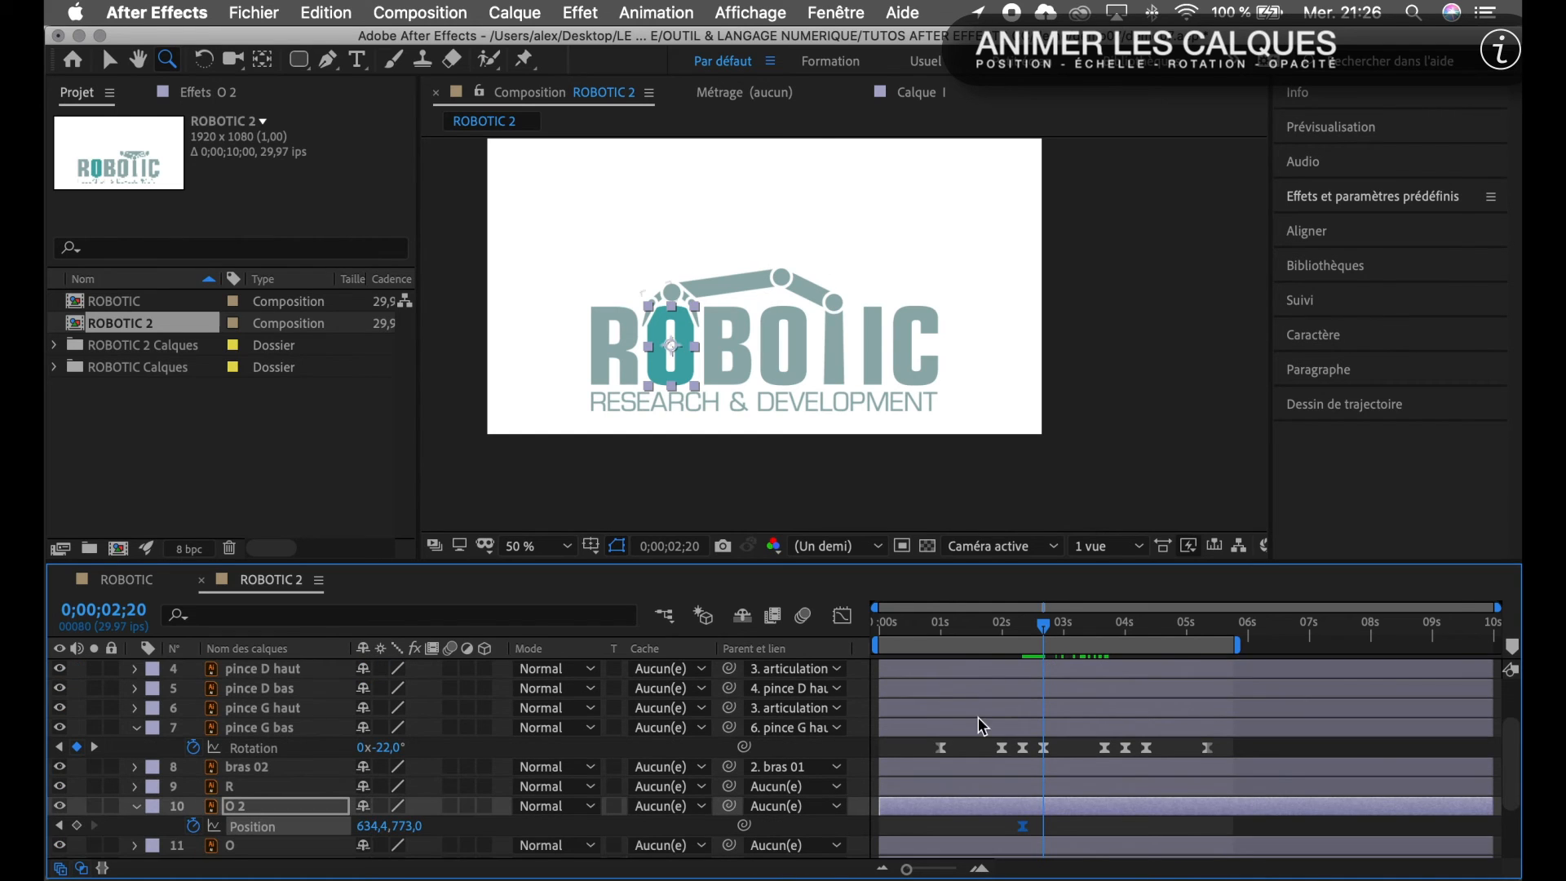
drag(1026, 833, 1044, 828)
At 0;00;03;20, move O 2 up under the raised claw to about 1030,4, 257,0.
click(1105, 628)
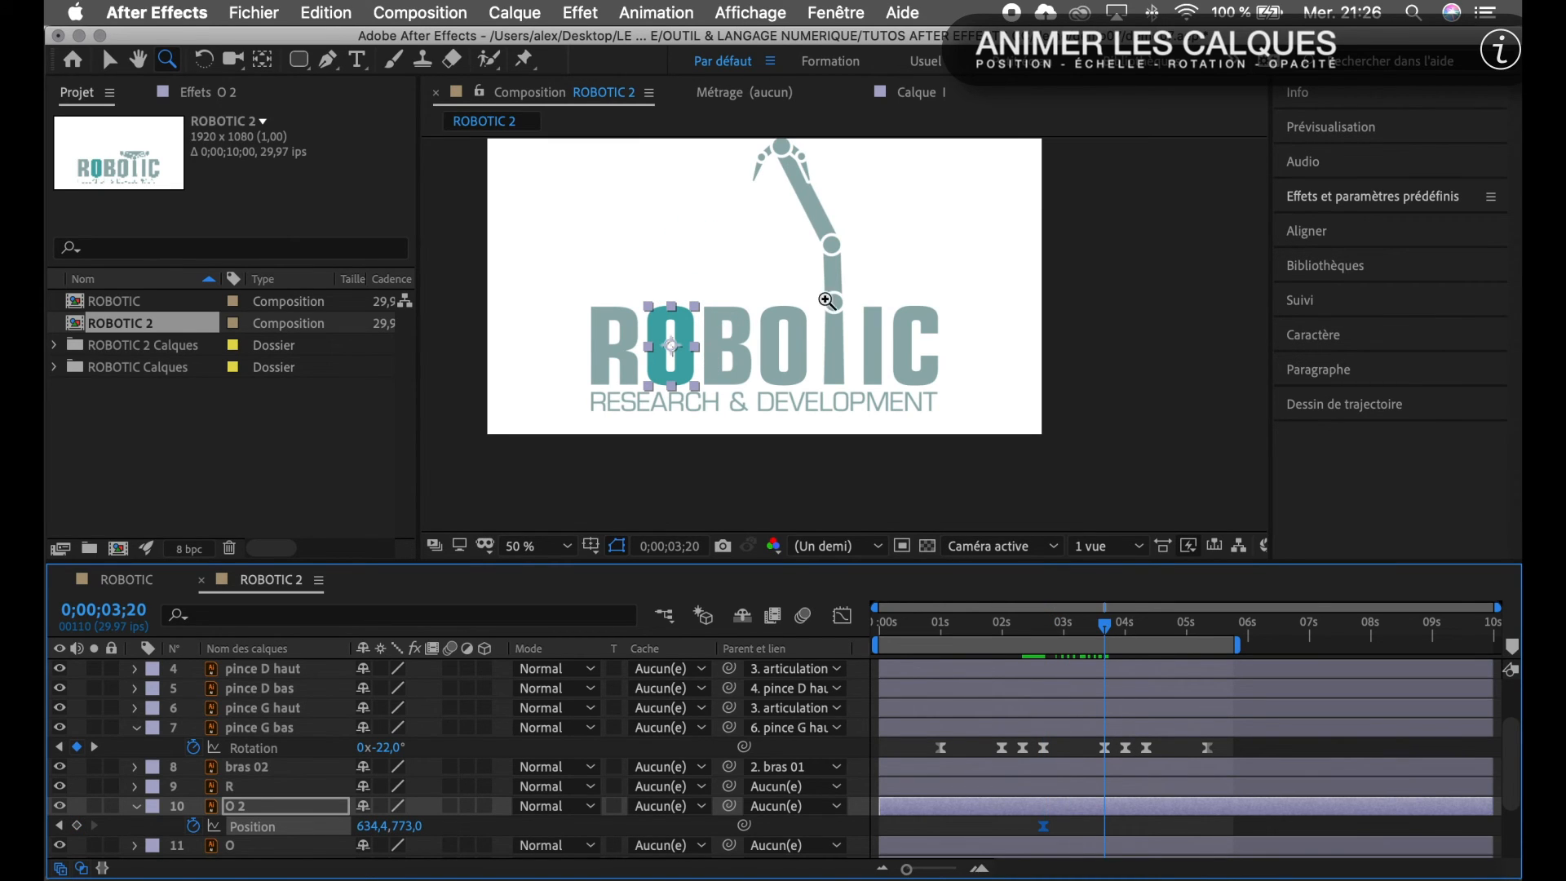
click(110, 59)
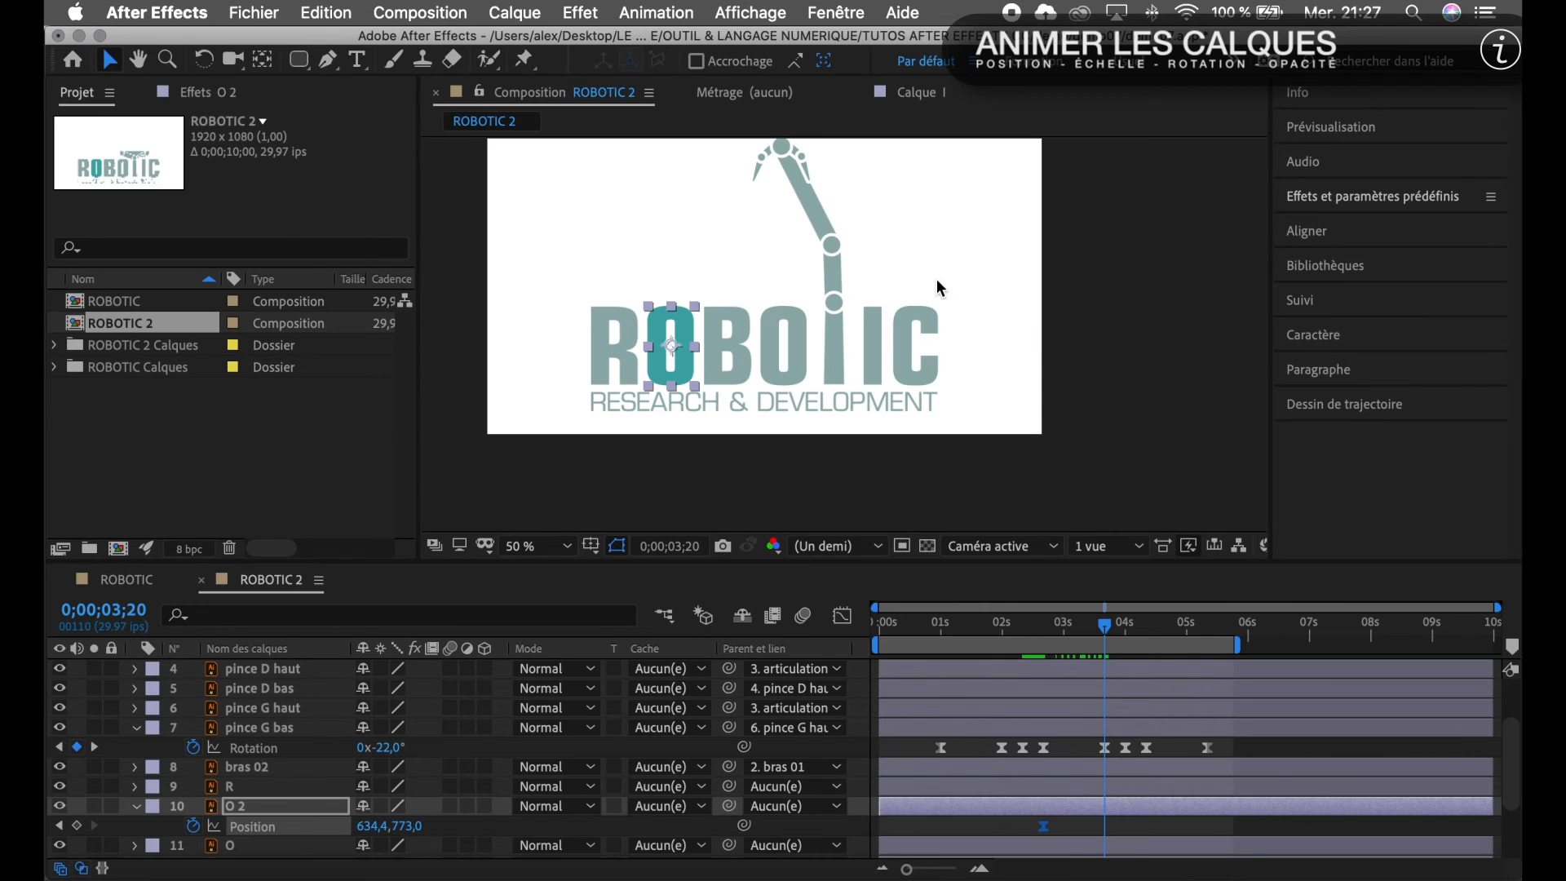
drag(938, 288, 976, 383)
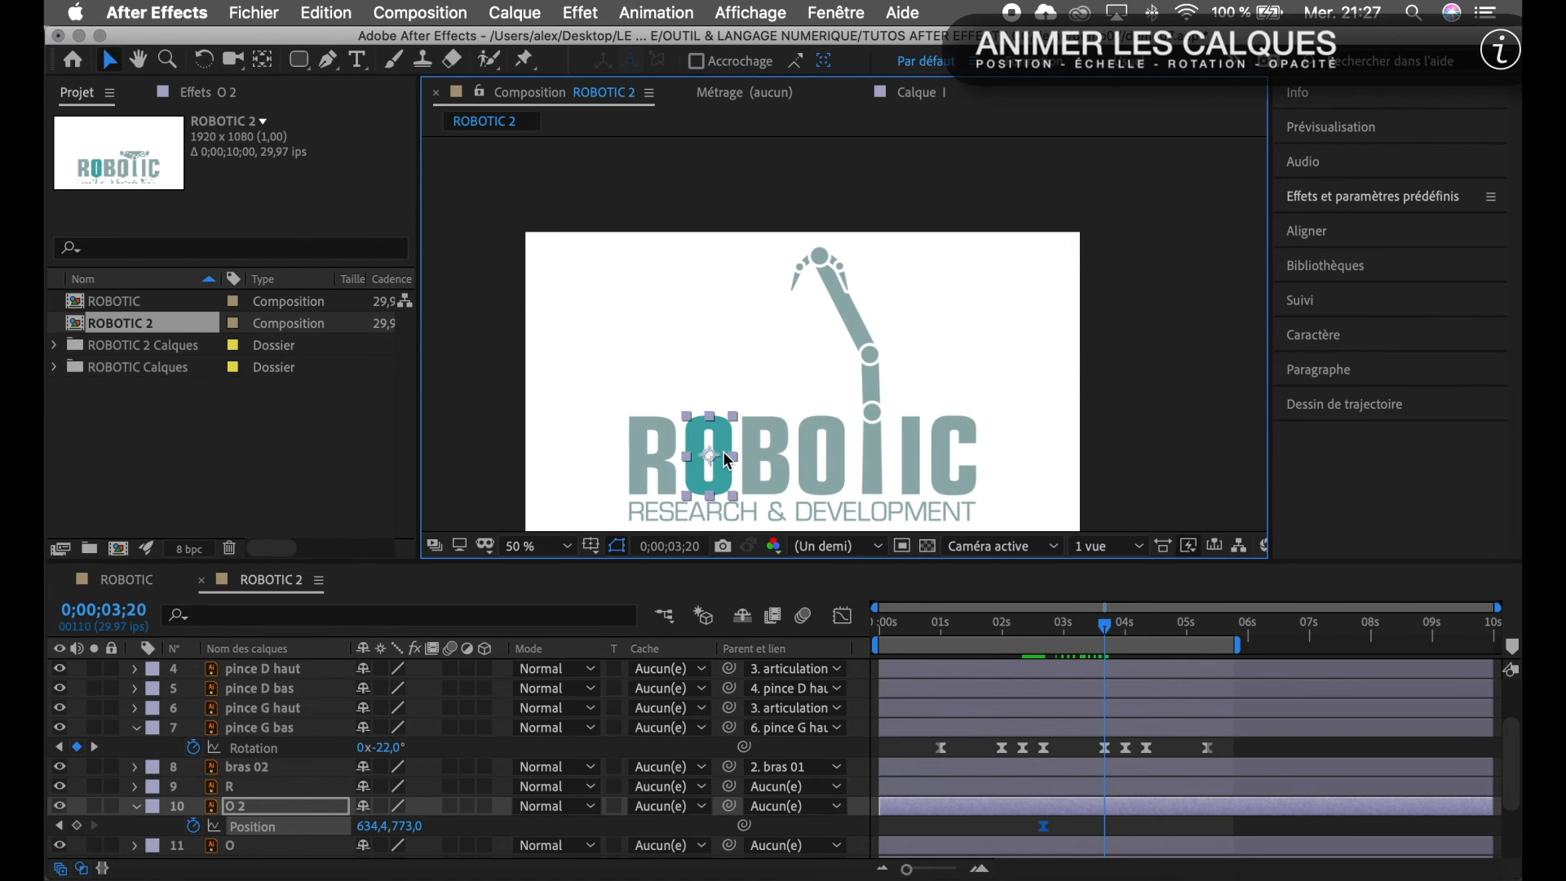
drag(728, 457, 841, 306)
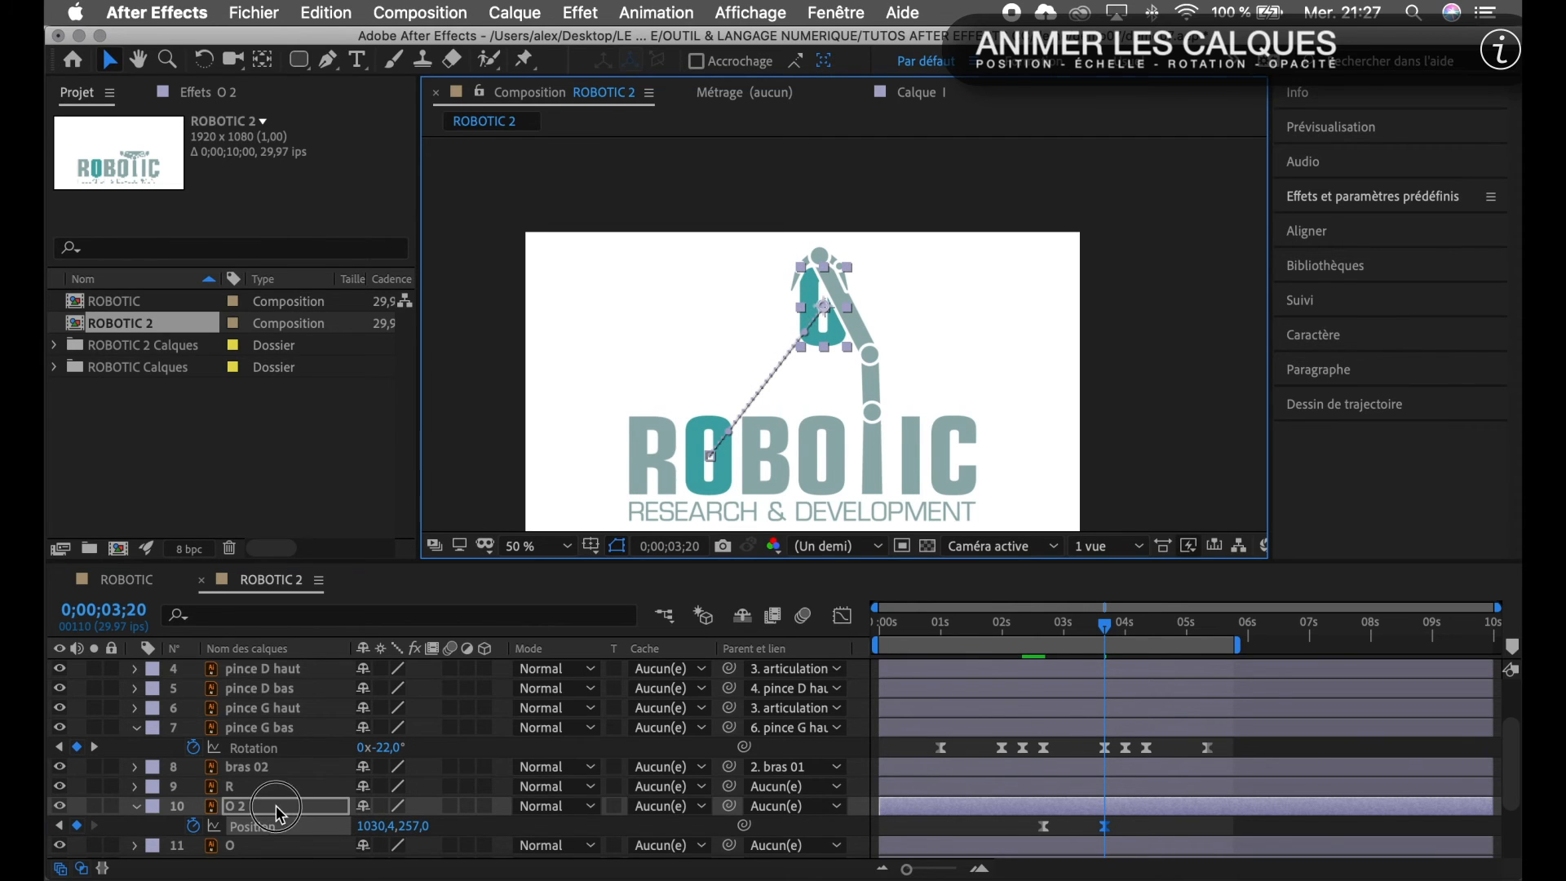
Bring layer O 2 to the top of the layer stack and refine its position in the claw at 0;00;03;20 to 1019,4, 282,0.
drag(275, 805, 291, 673)
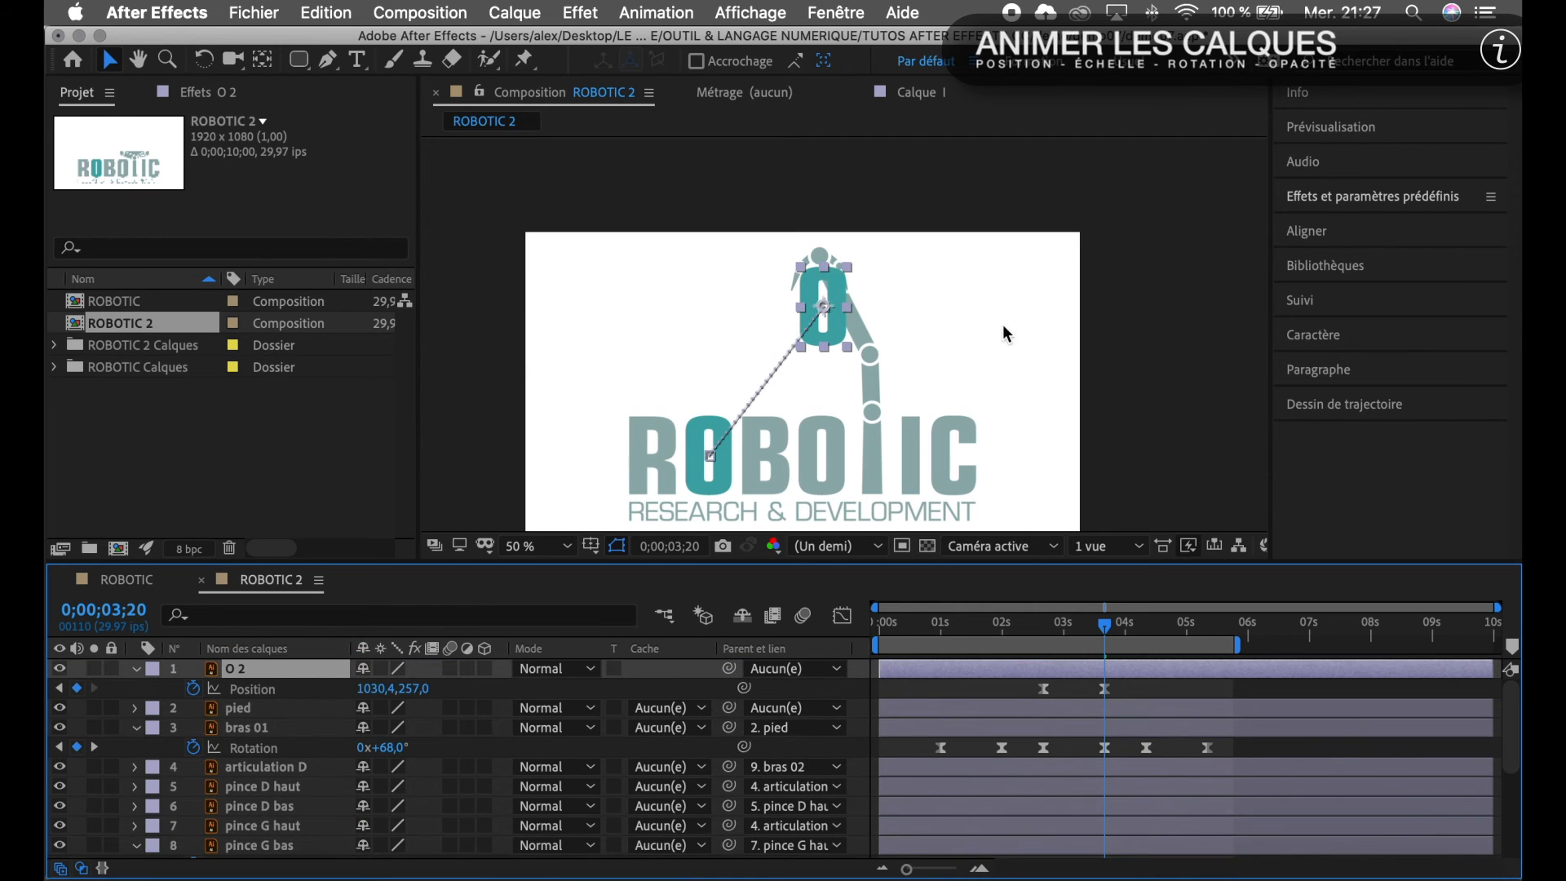
click(166, 60)
click(827, 284)
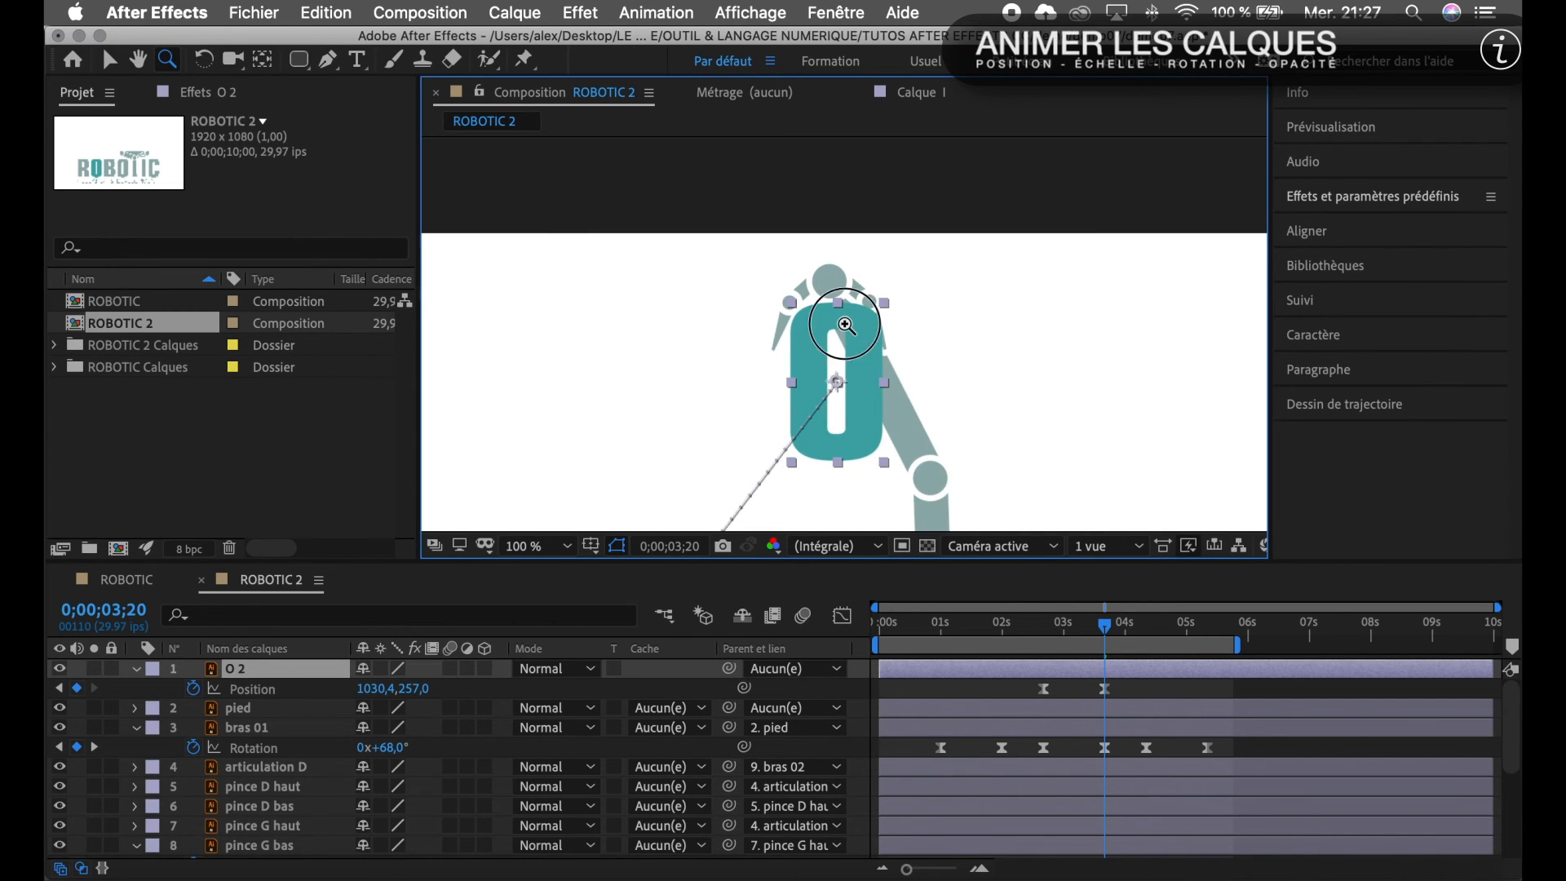
click(846, 325)
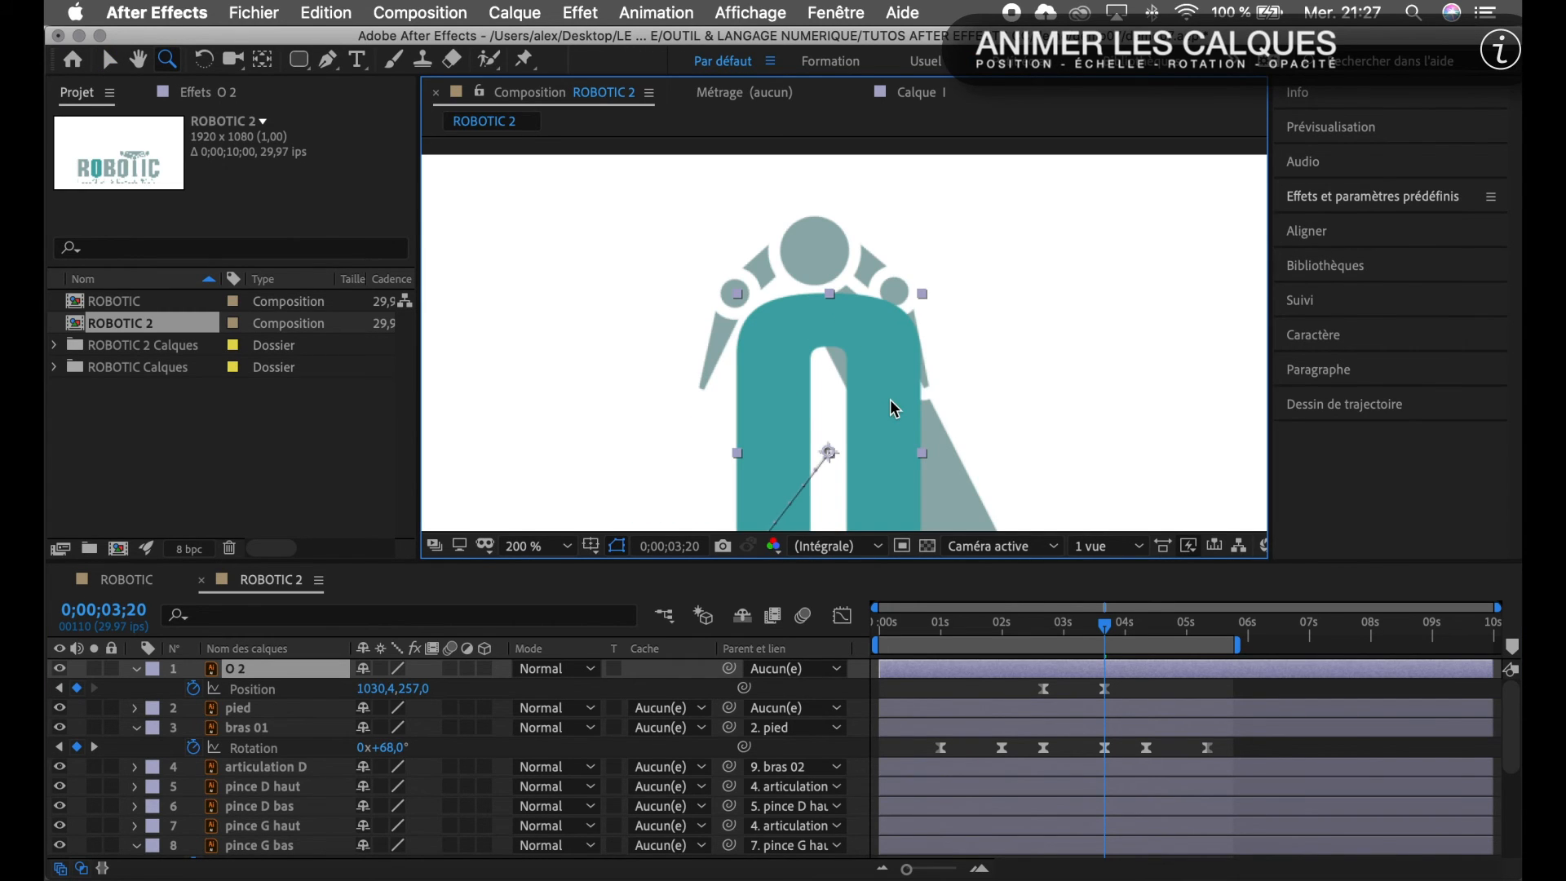
drag(890, 401, 877, 428)
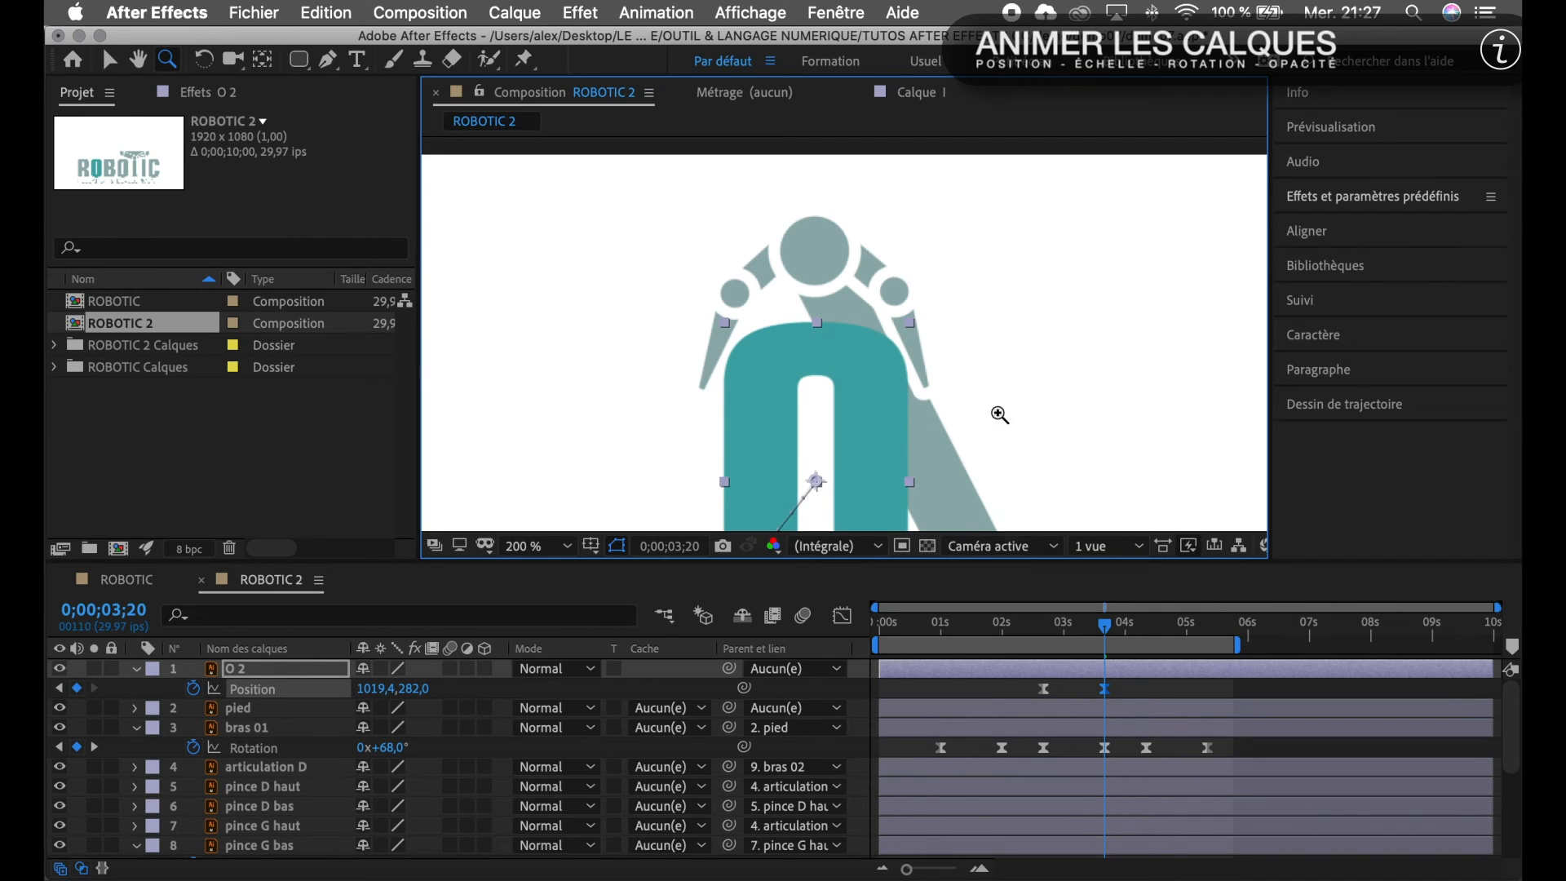
key(comma)
key(comma)
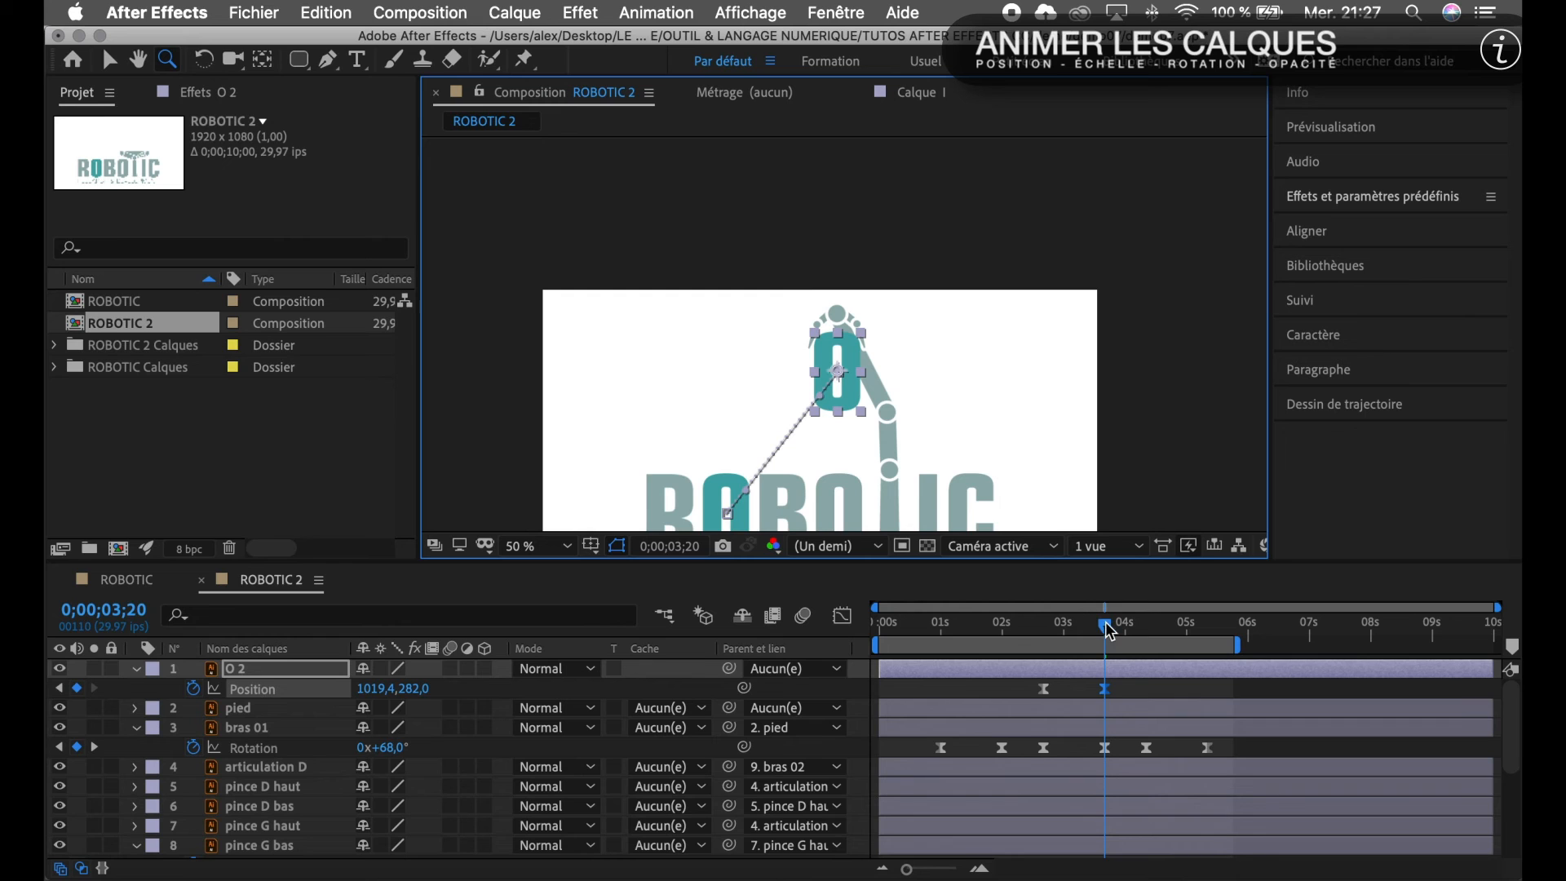
Bend O 2's motion path into an arc with both Bezier handles so the O sits in the claw at 0;00;03;05.
drag(1109, 632, 1076, 639)
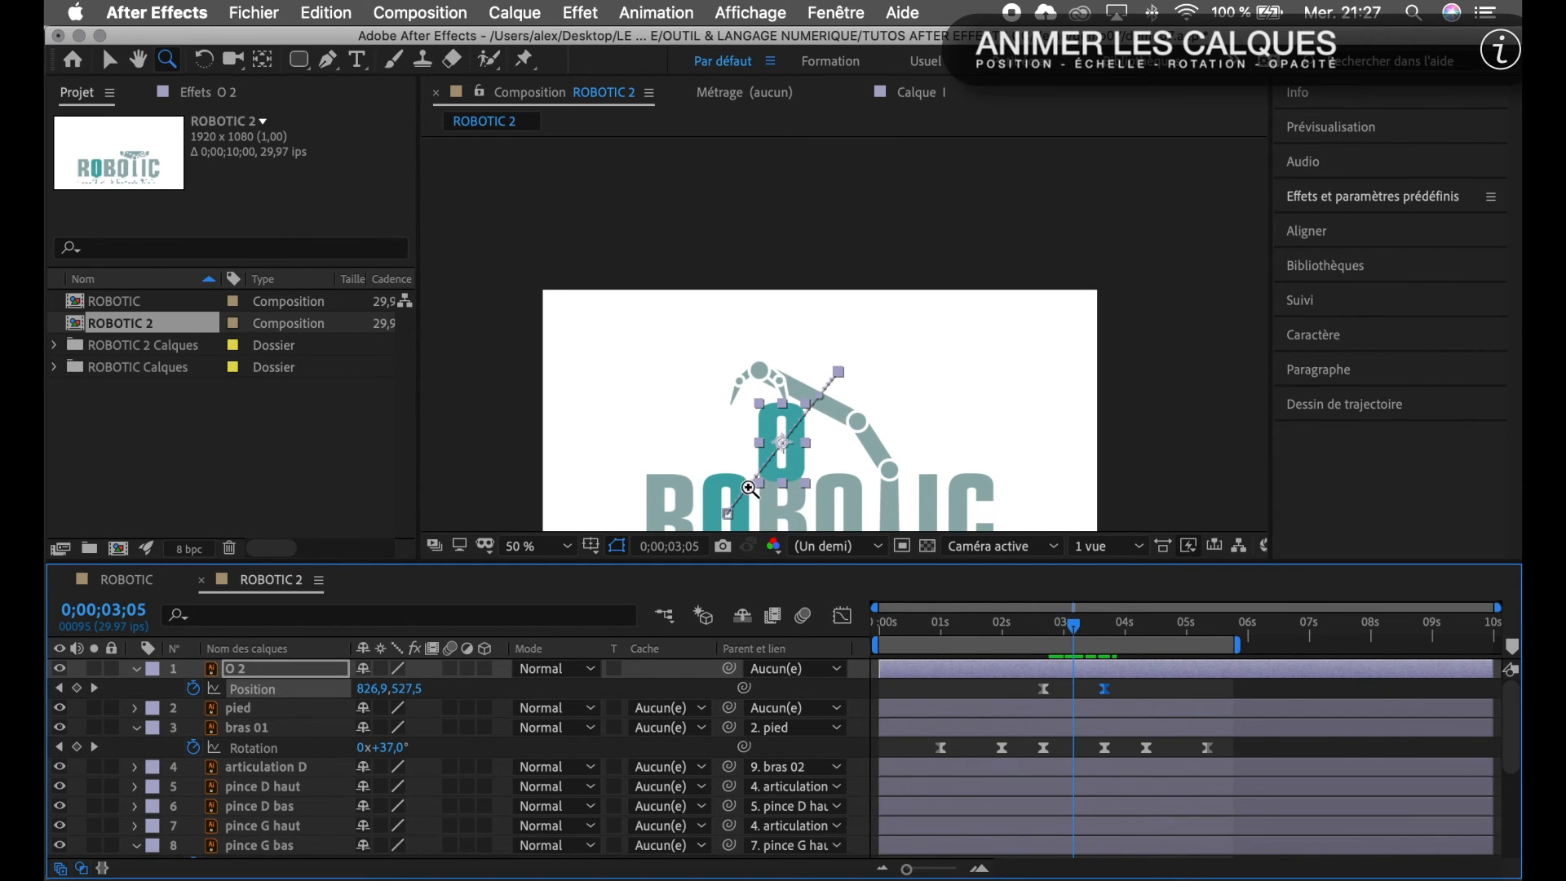
click(110, 59)
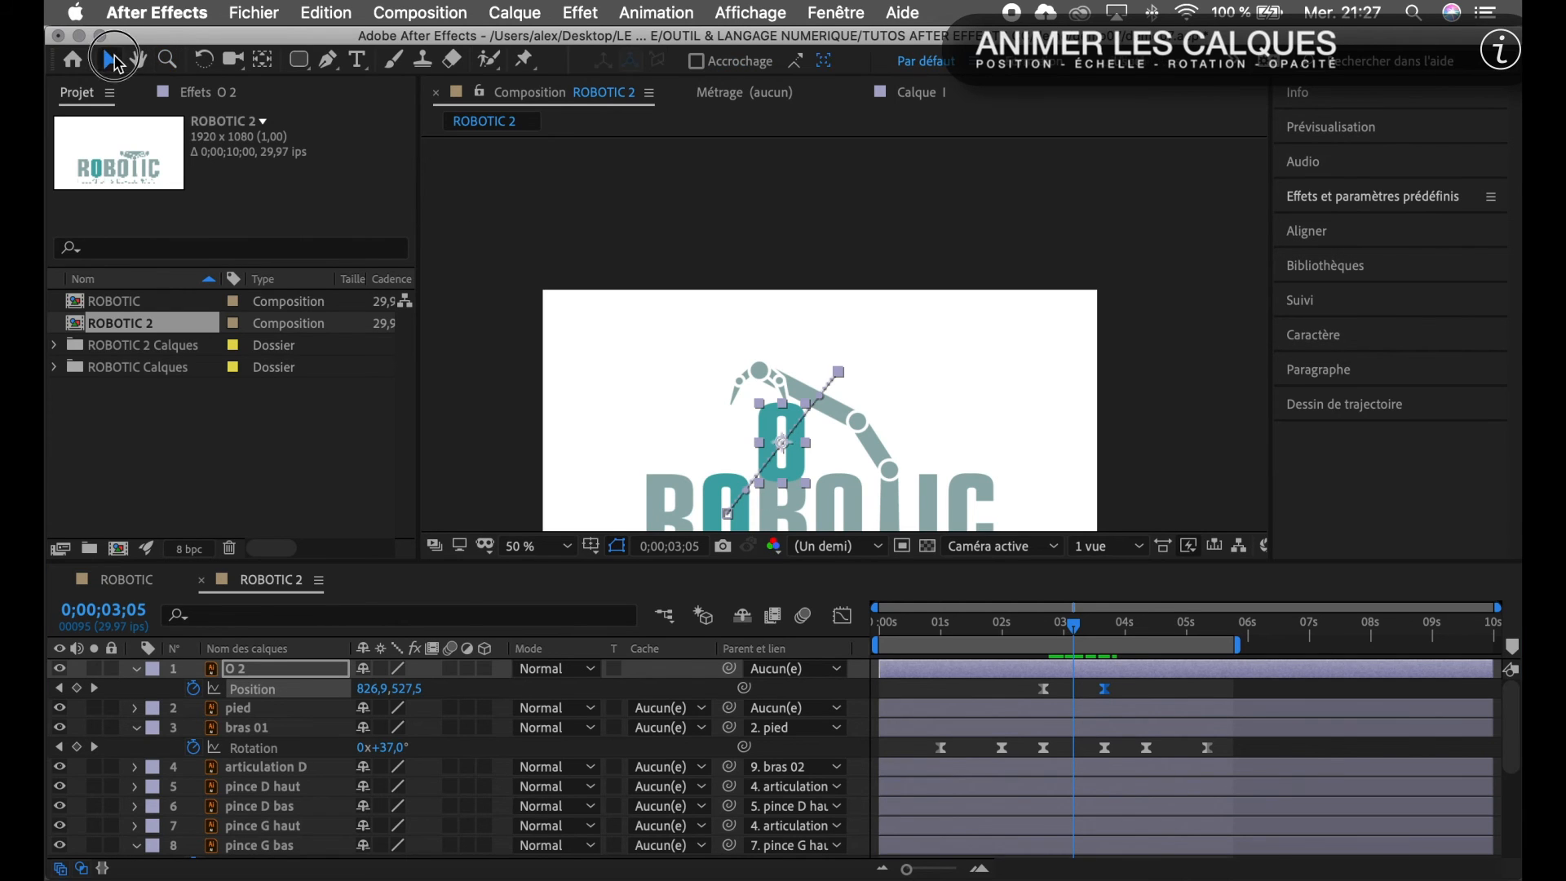
drag(748, 498, 725, 423)
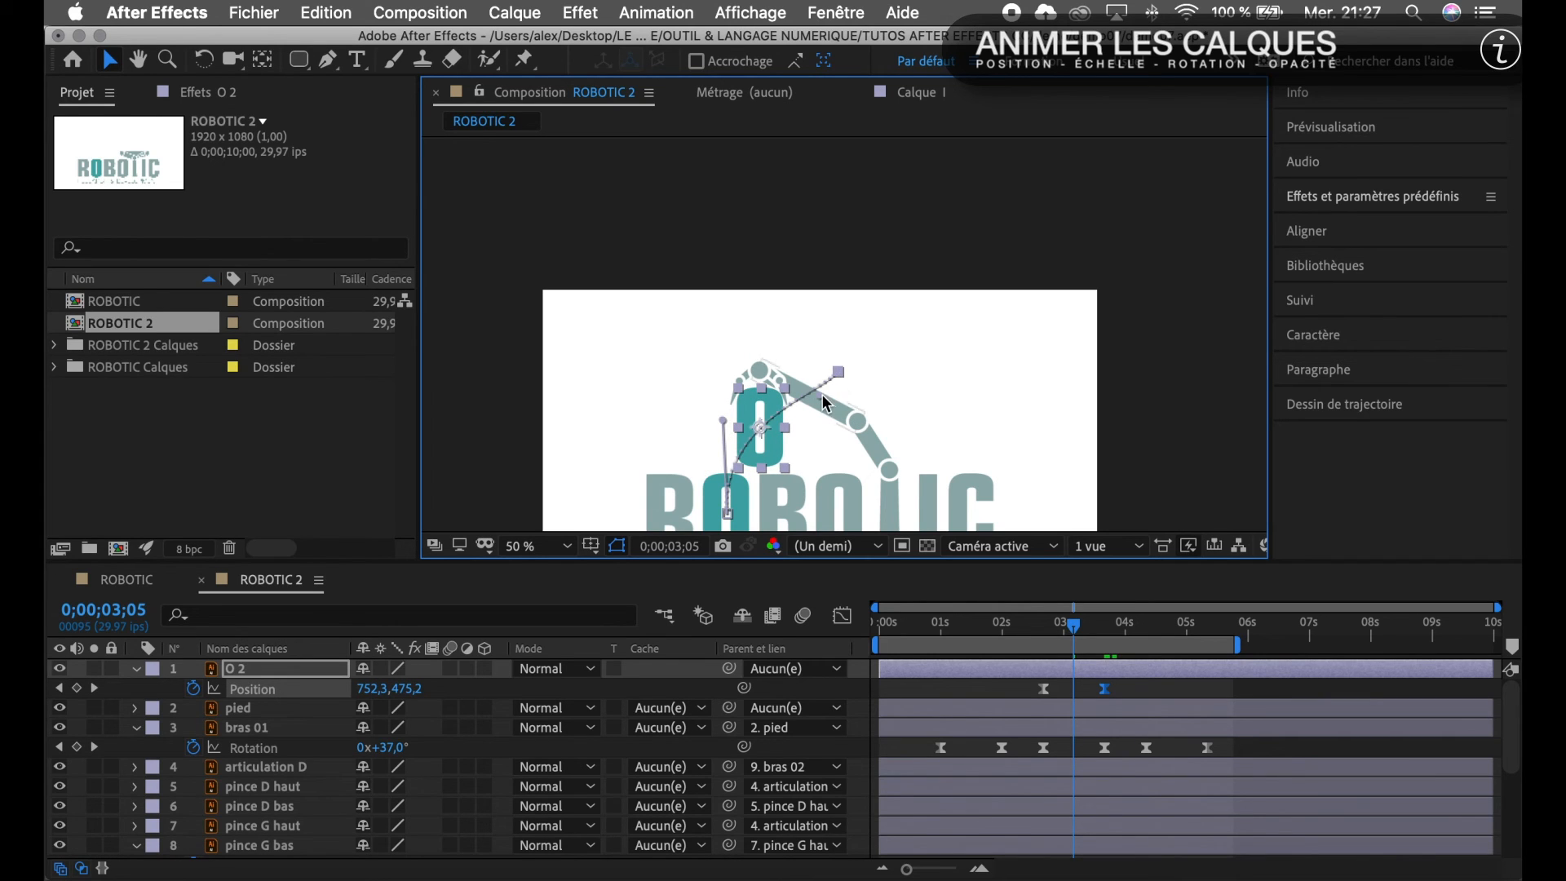
drag(820, 394, 817, 375)
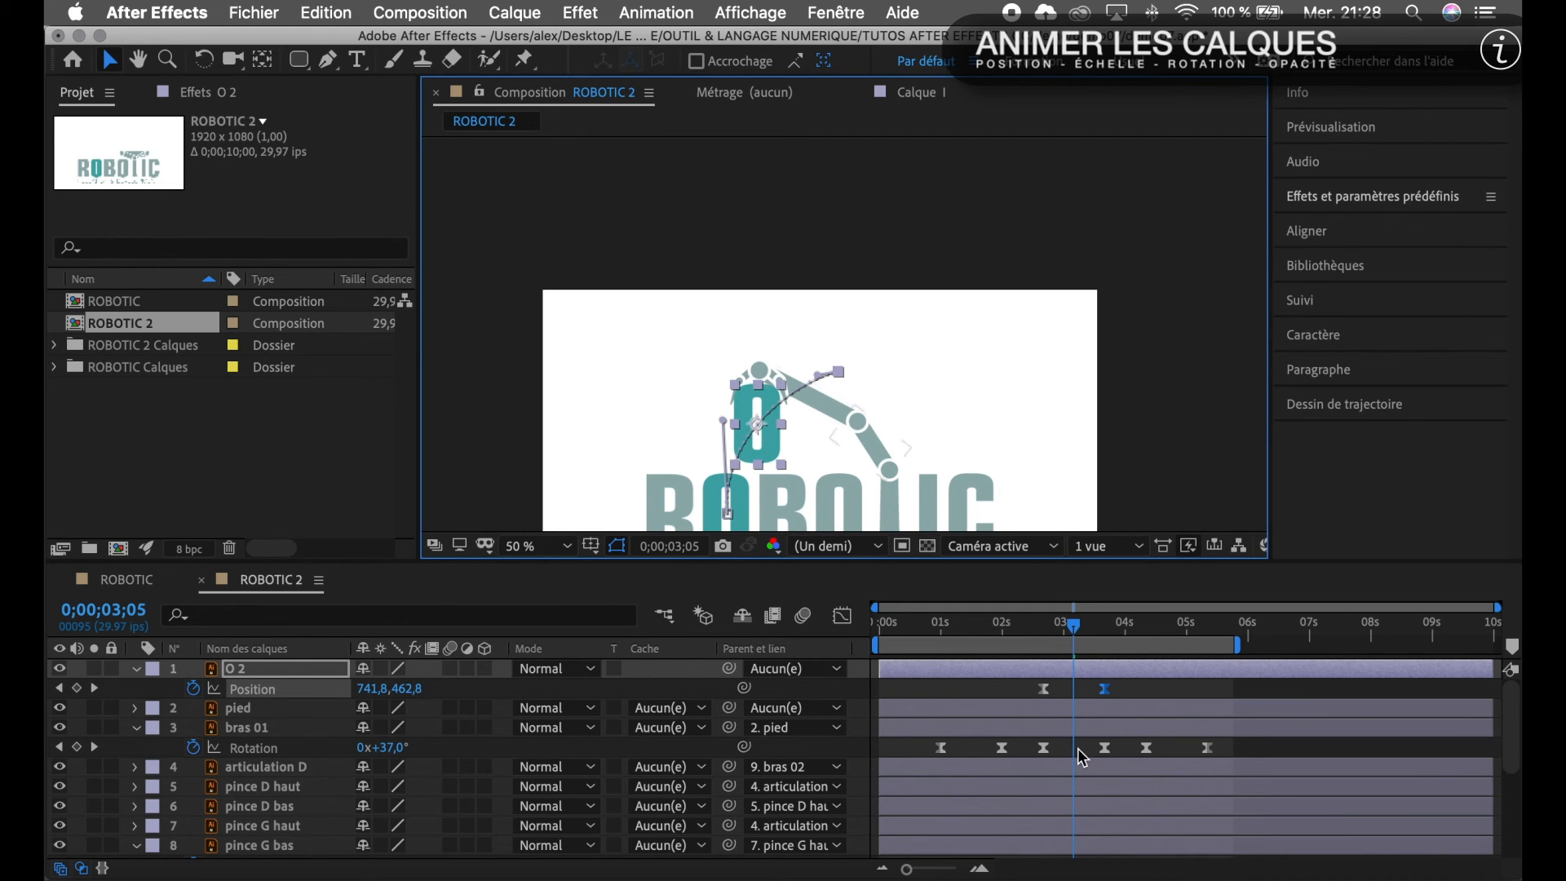
Shorten the Bezier handle at the start of O 2's motion path in two passes, checking the movement from 0;00;02;00.
drag(1078, 635, 1038, 640)
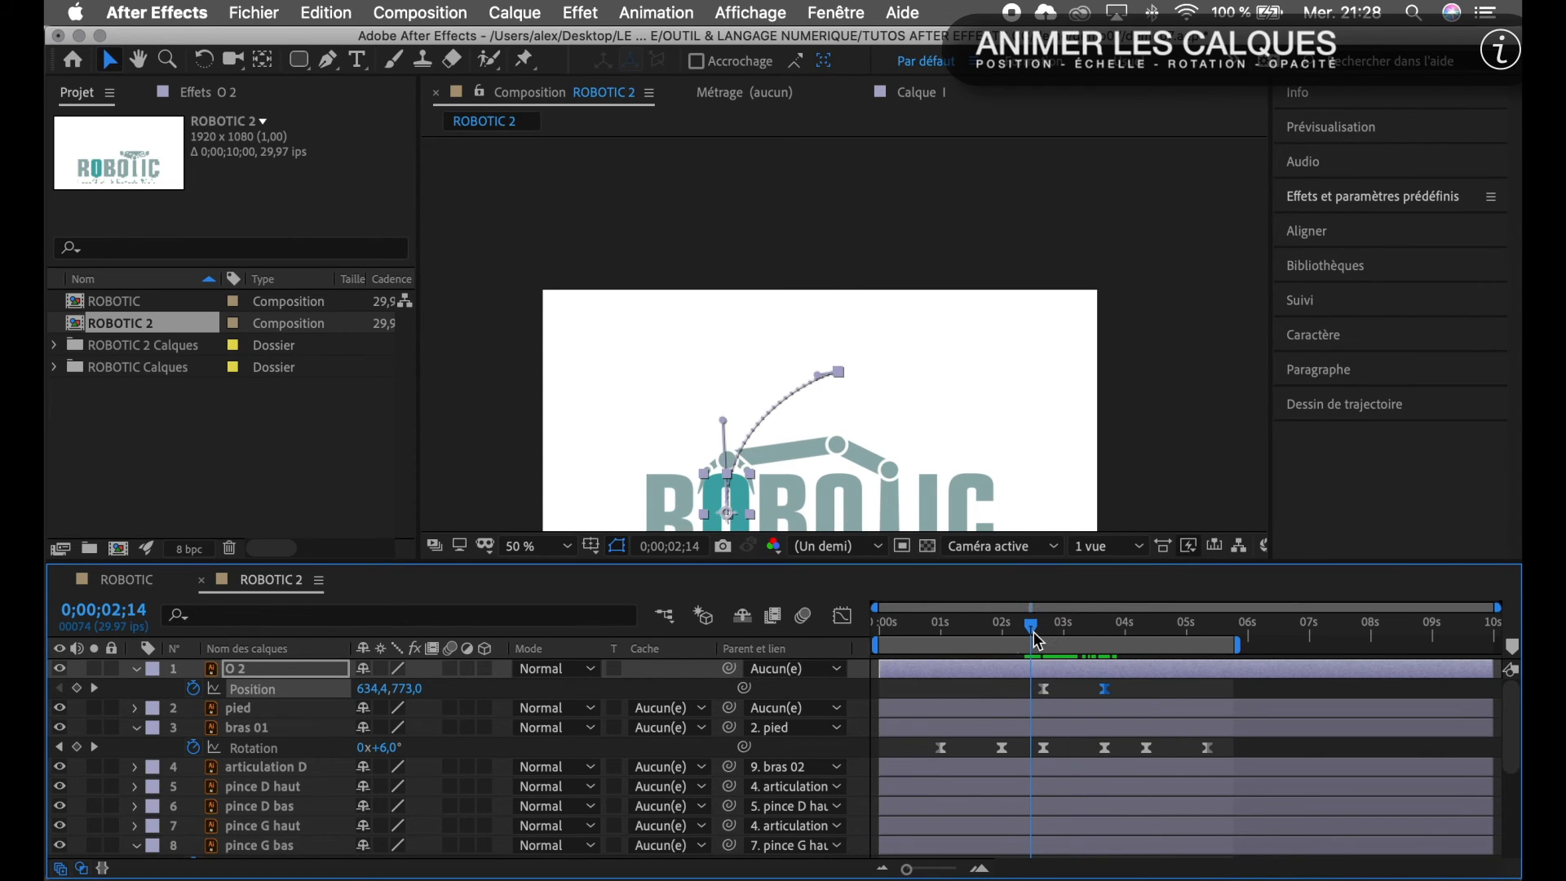
click(725, 424)
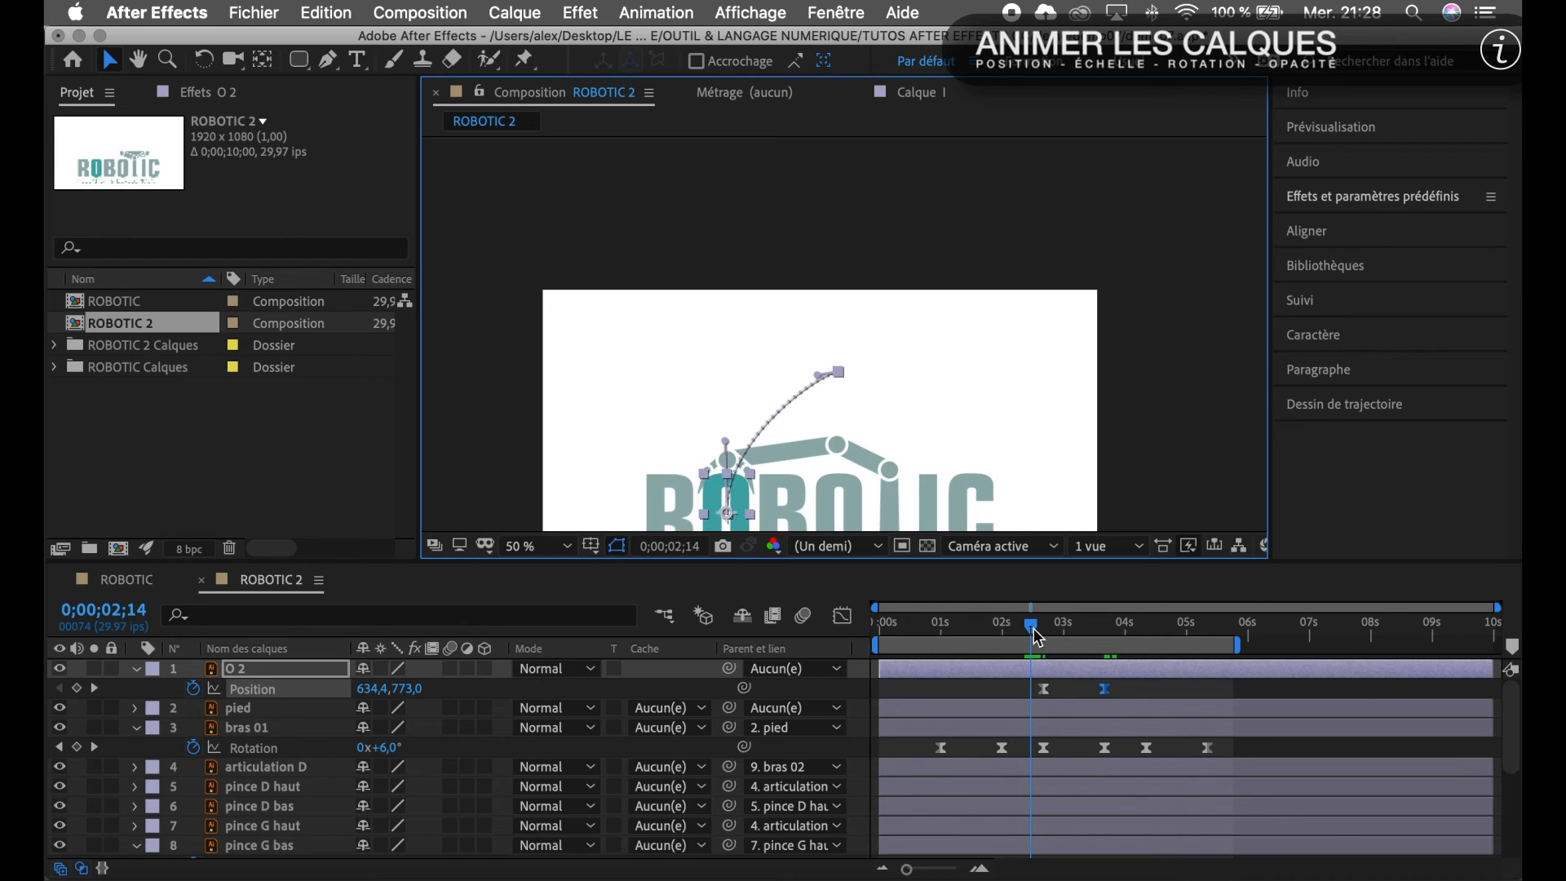
drag(1034, 634, 1004, 663)
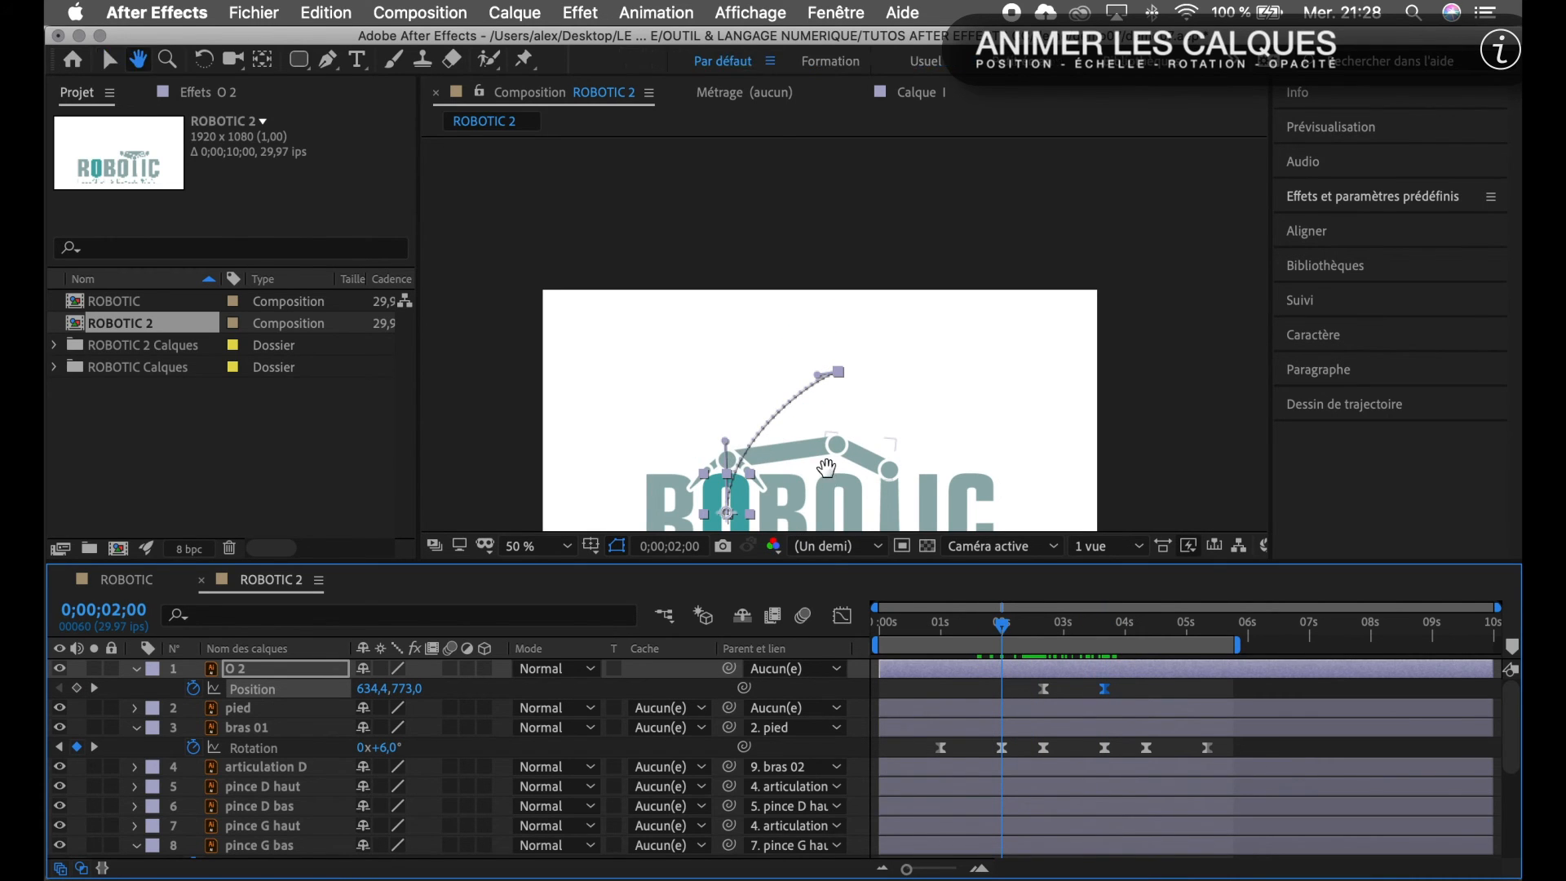
drag(829, 477, 828, 342)
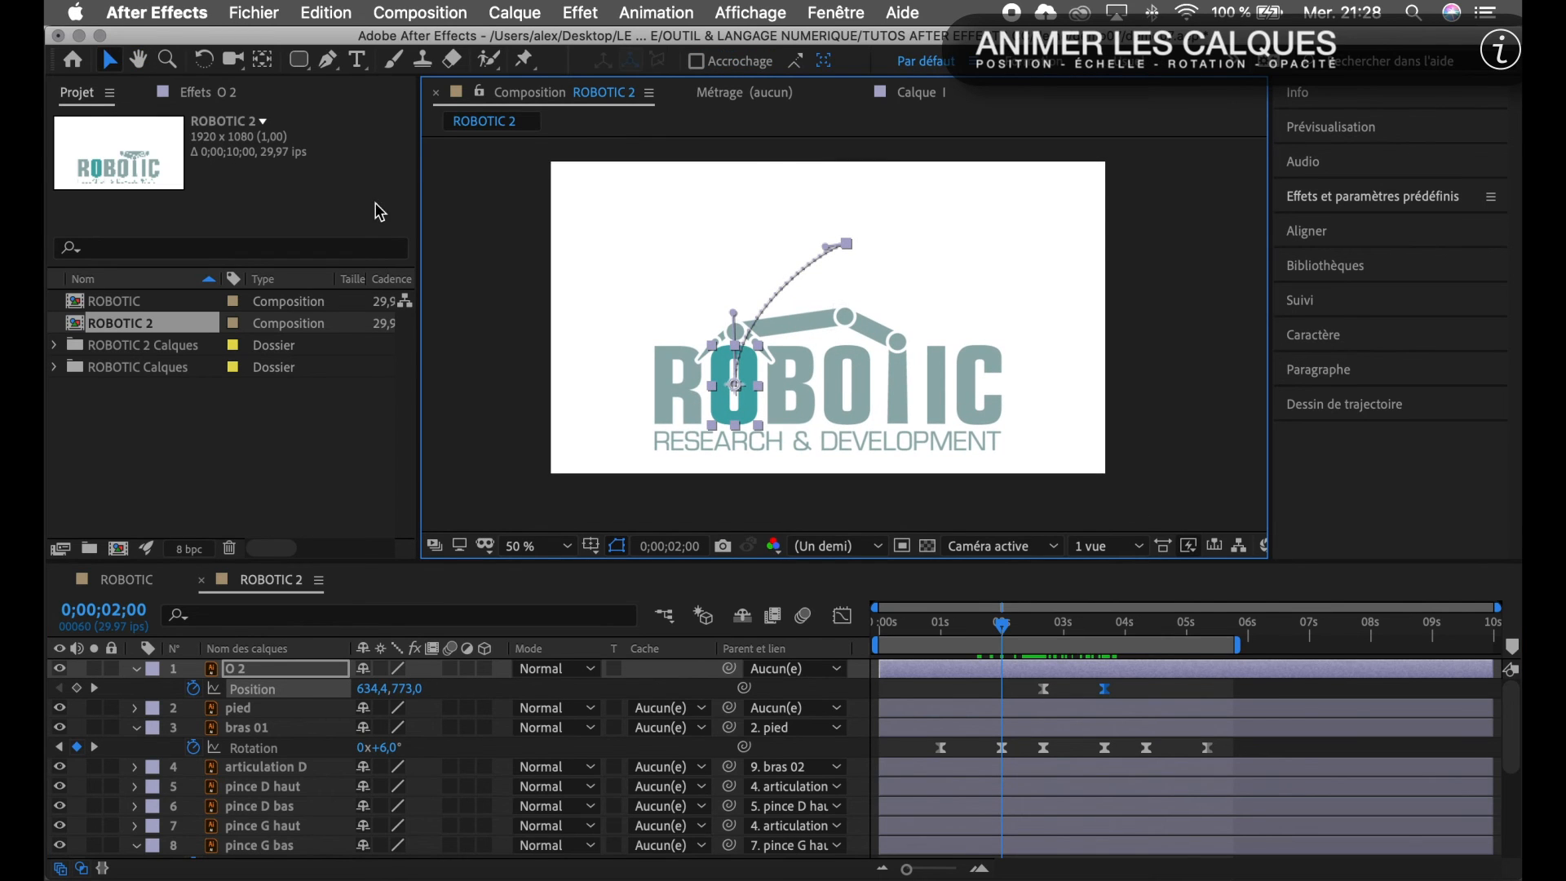
click(168, 60)
click(771, 333)
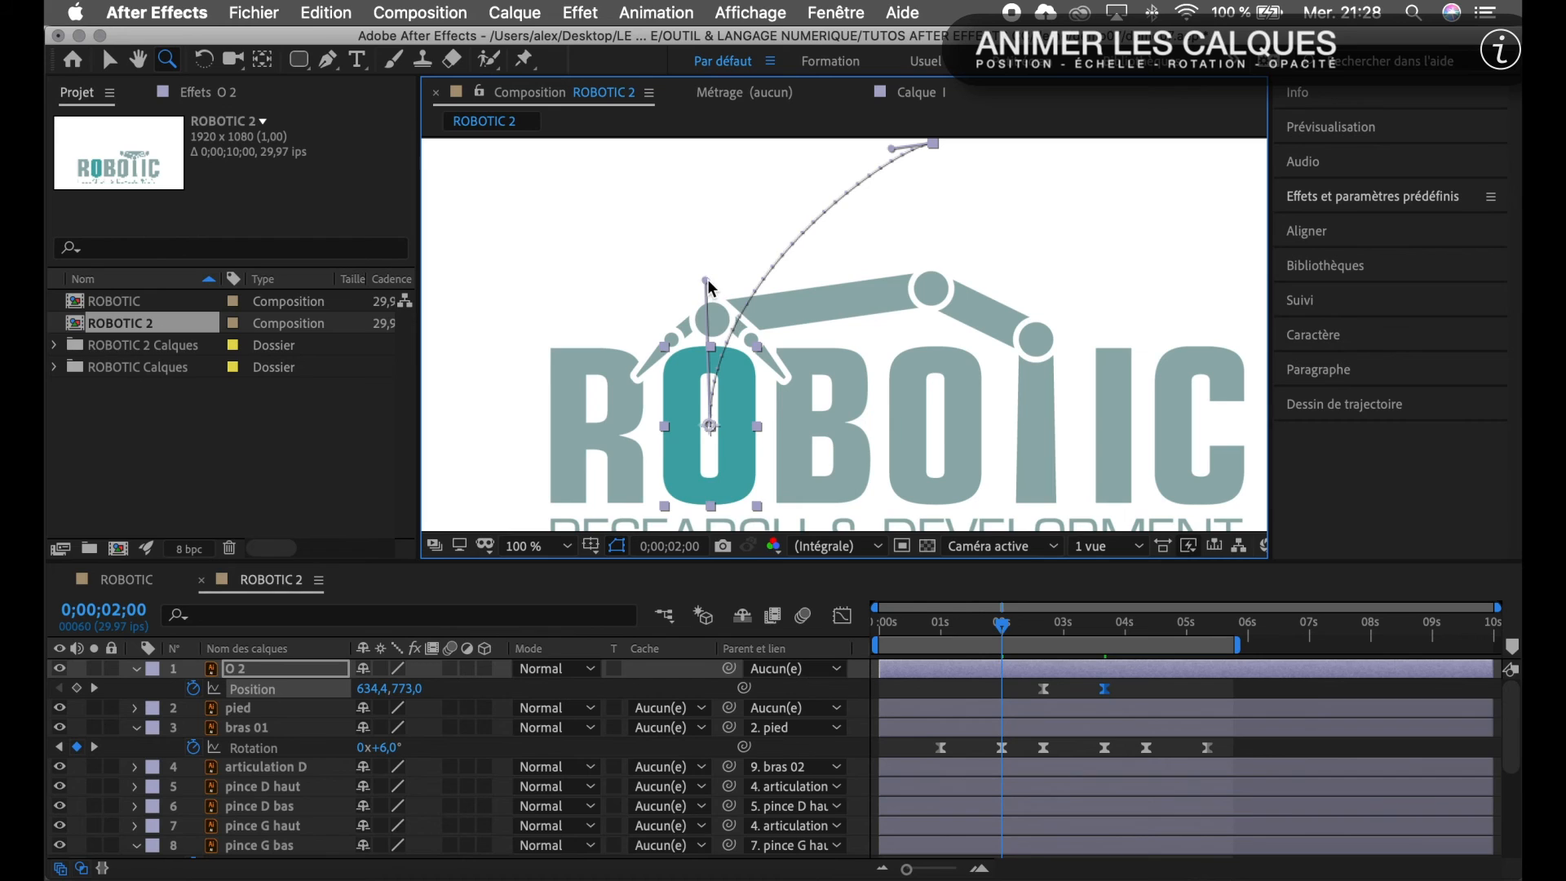
drag(708, 283, 710, 320)
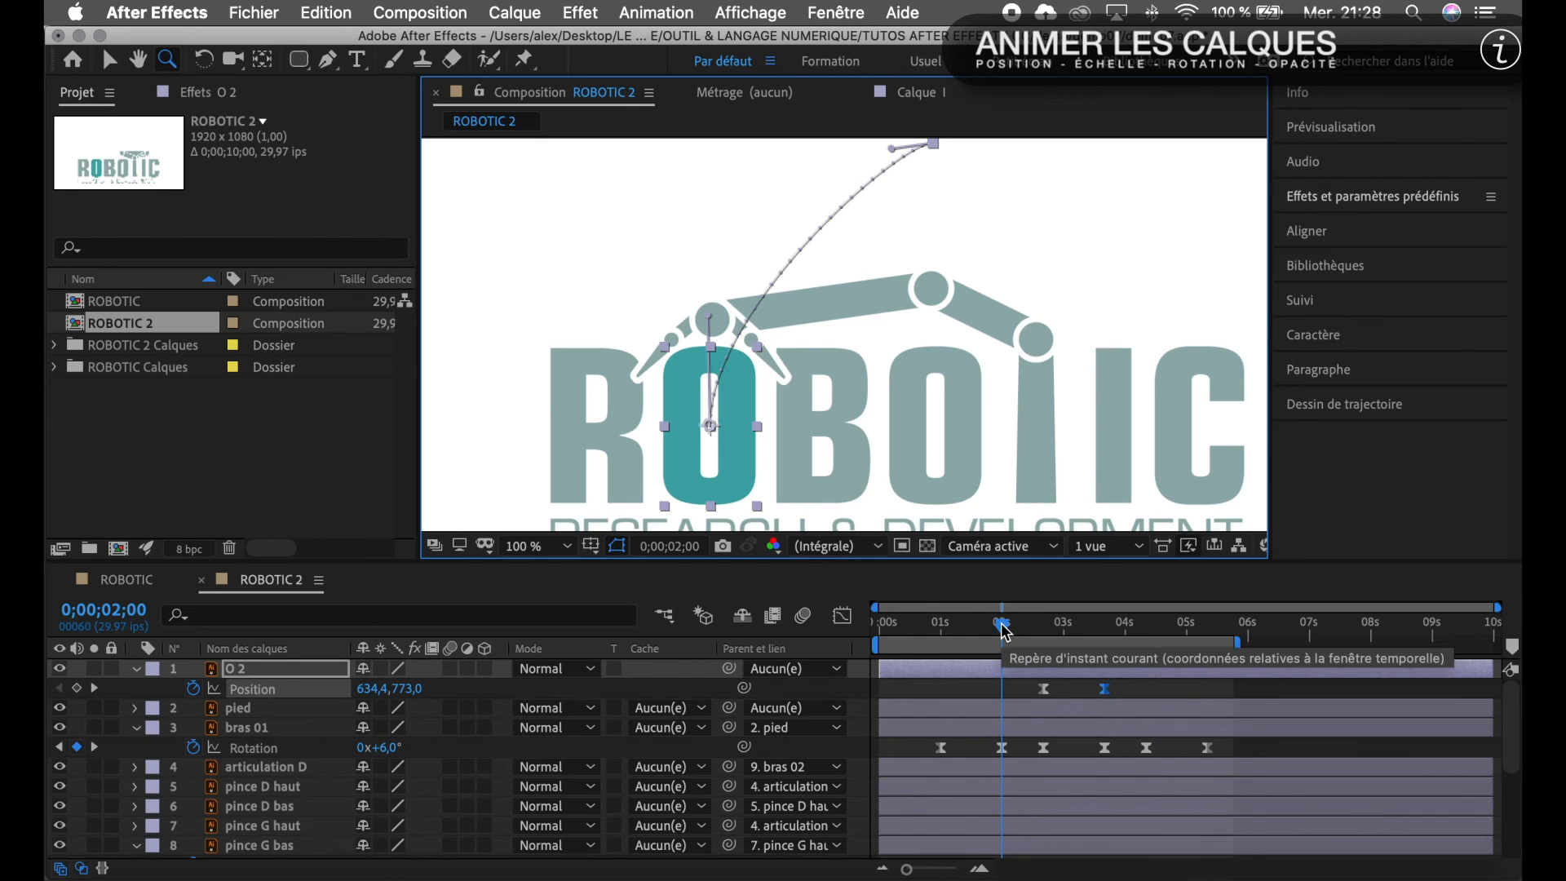
Lengthen the motion path's end handle to fit the claw at 0;00;03;04 and shorten the start handle almost to its keyframe.
drag(1005, 632, 1072, 640)
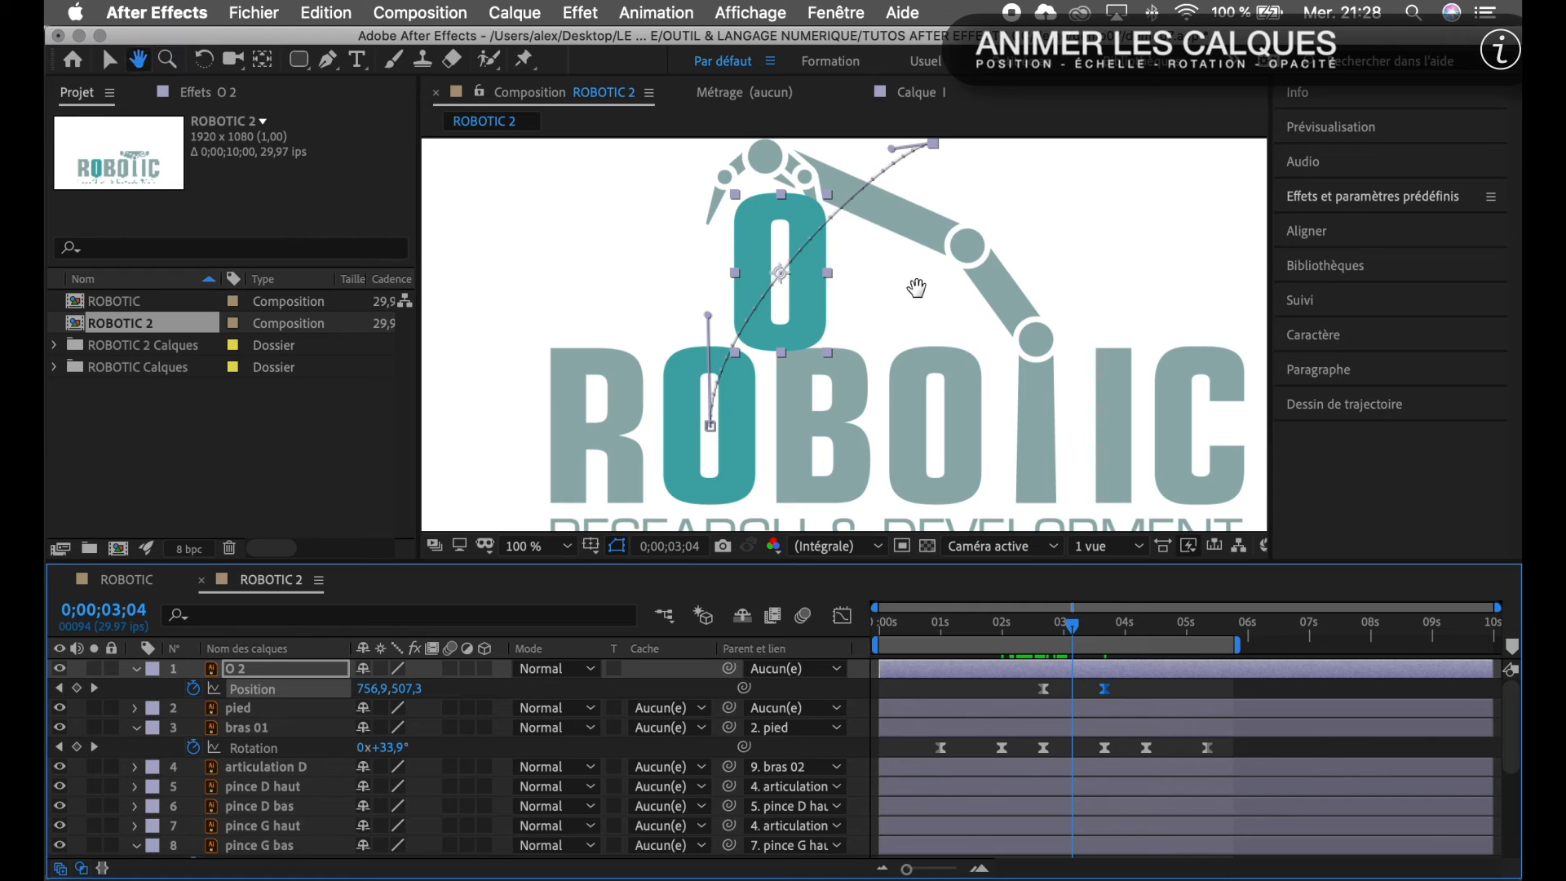
drag(895, 280, 845, 339)
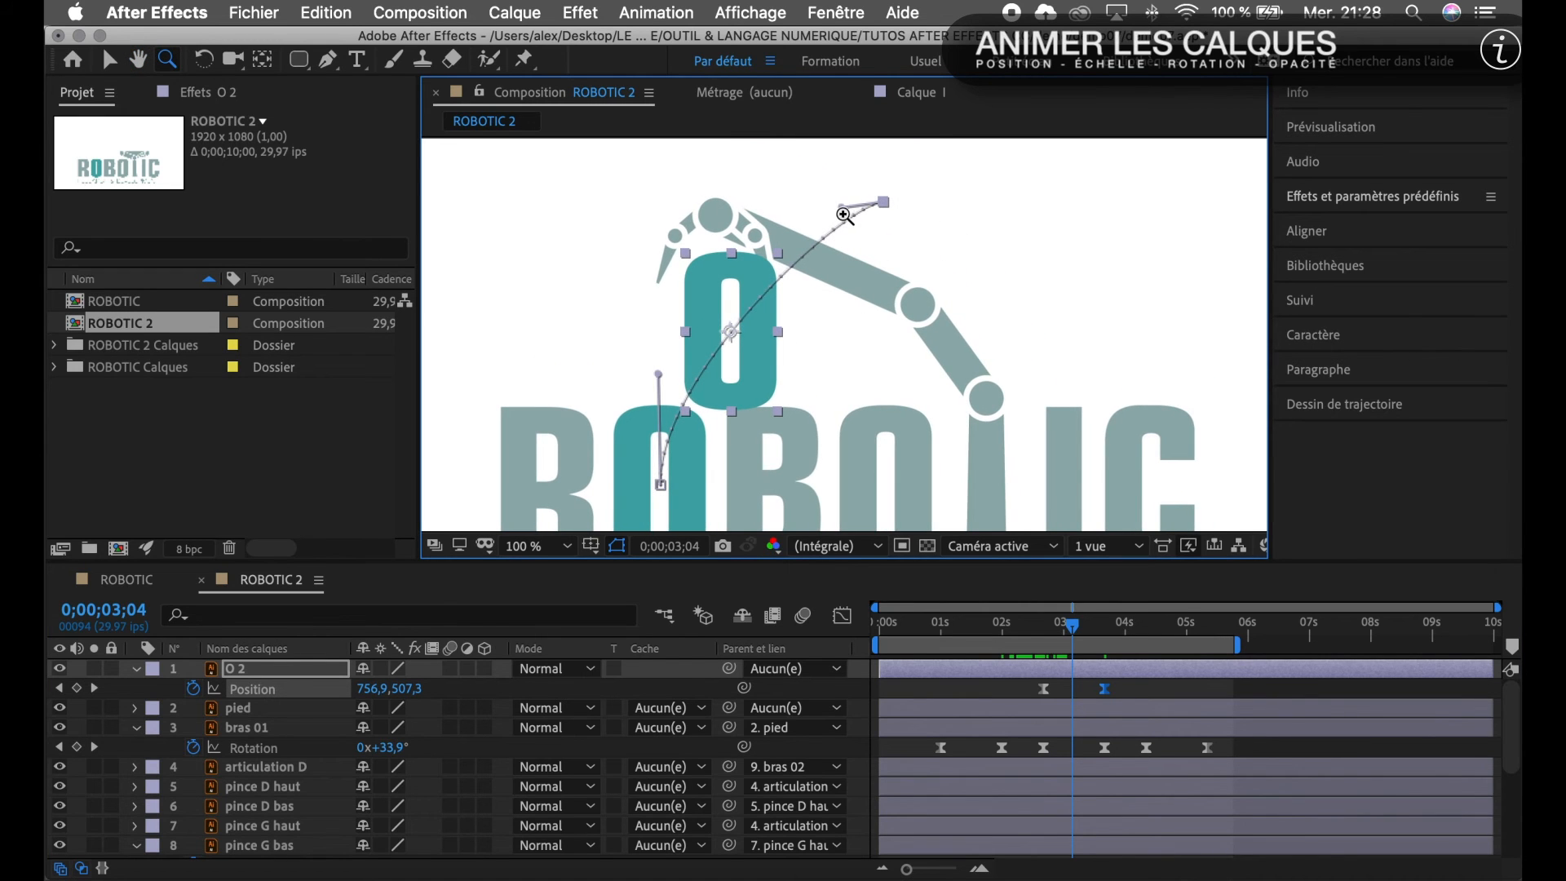
drag(844, 212, 755, 233)
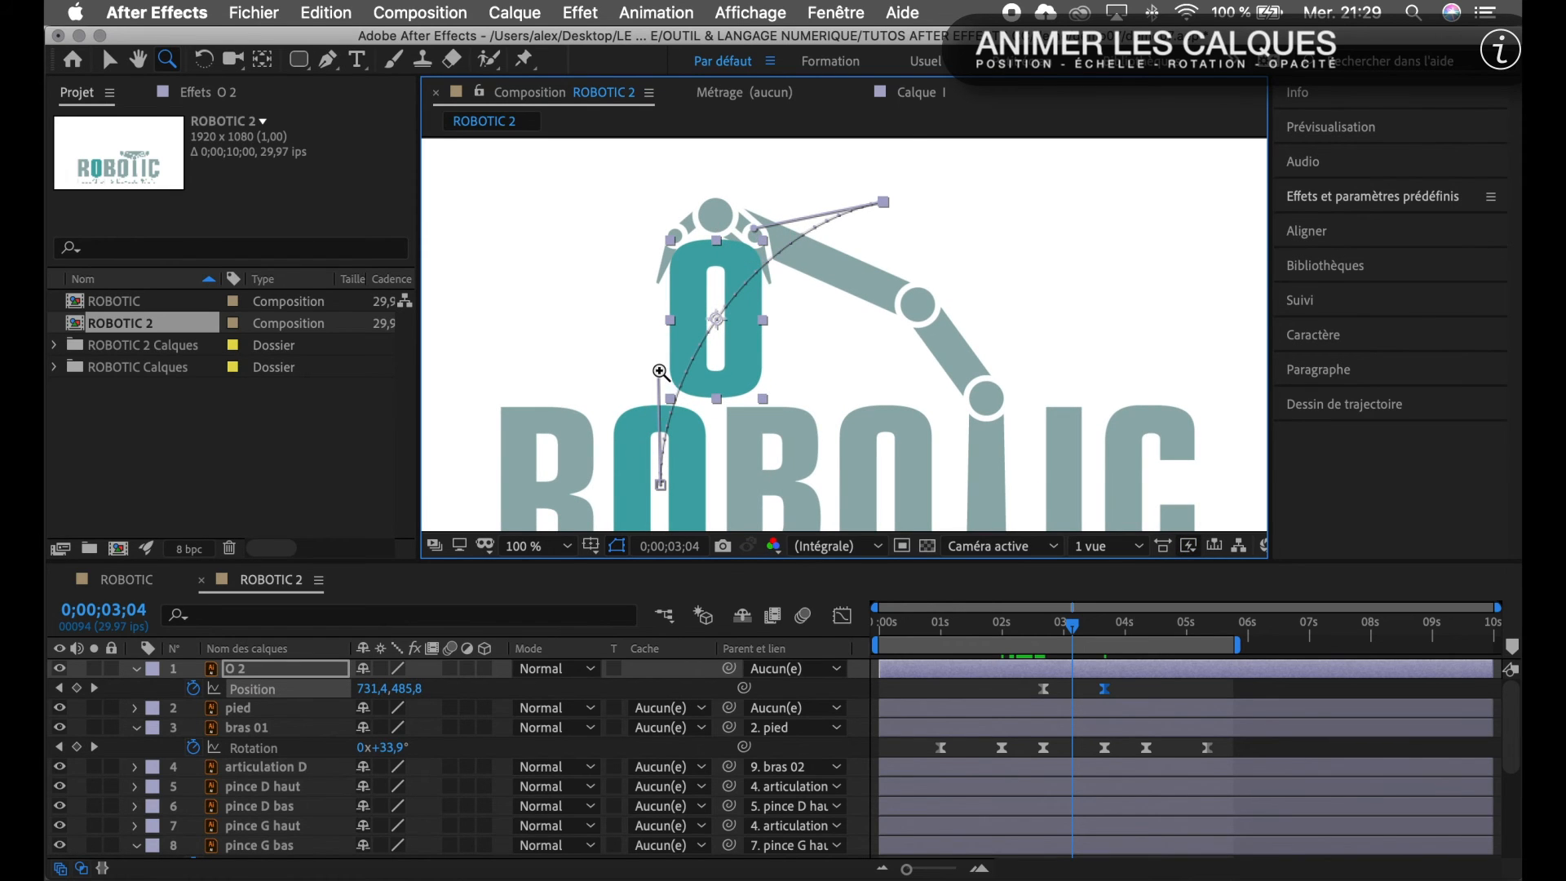
drag(657, 373, 659, 439)
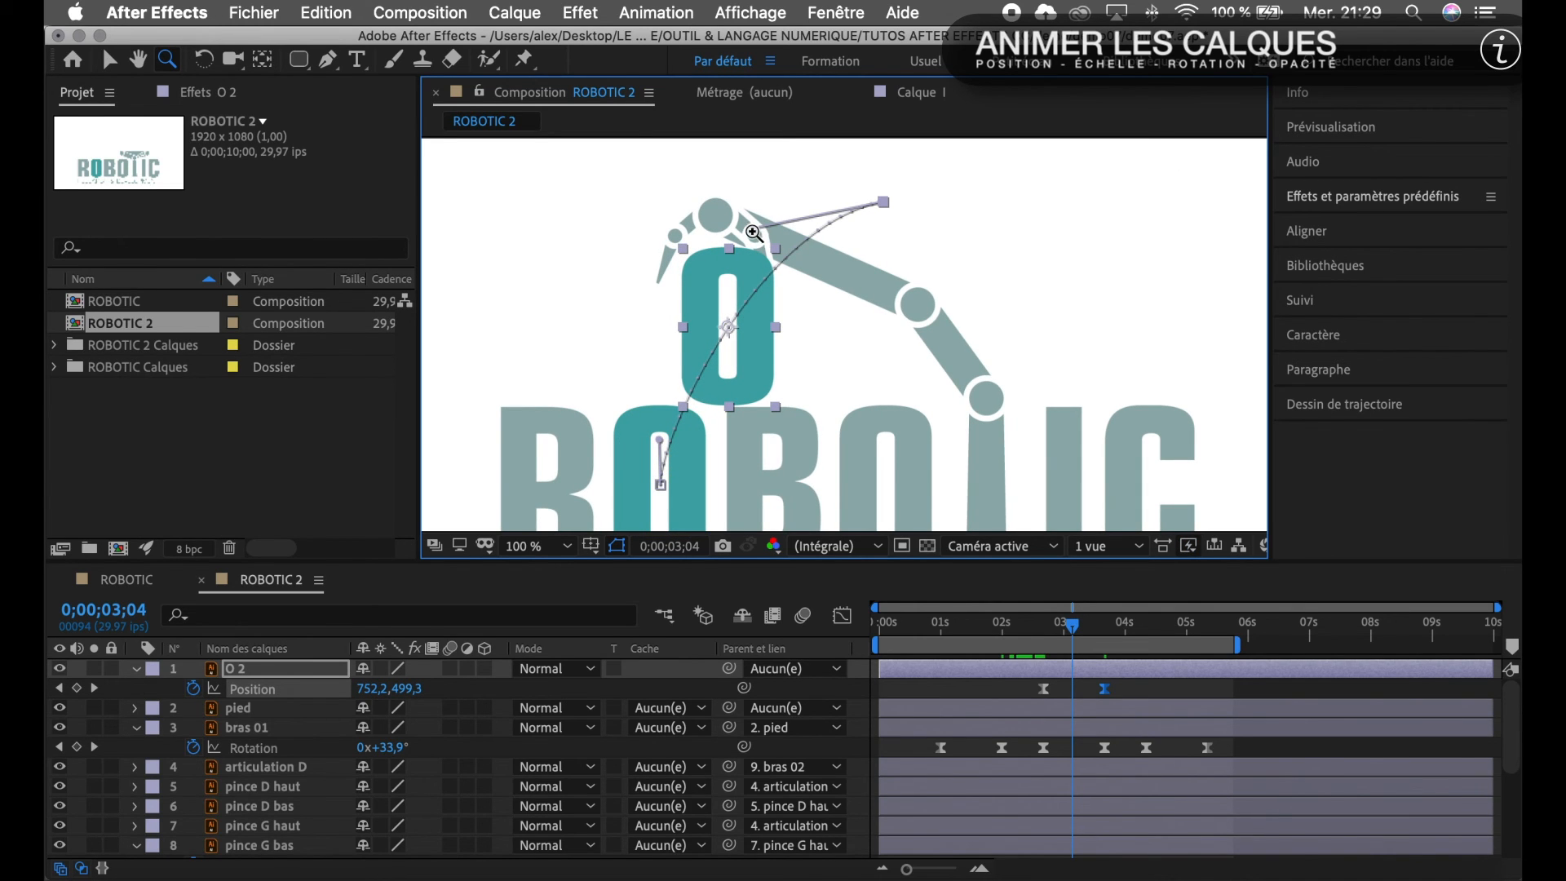
drag(755, 229, 696, 248)
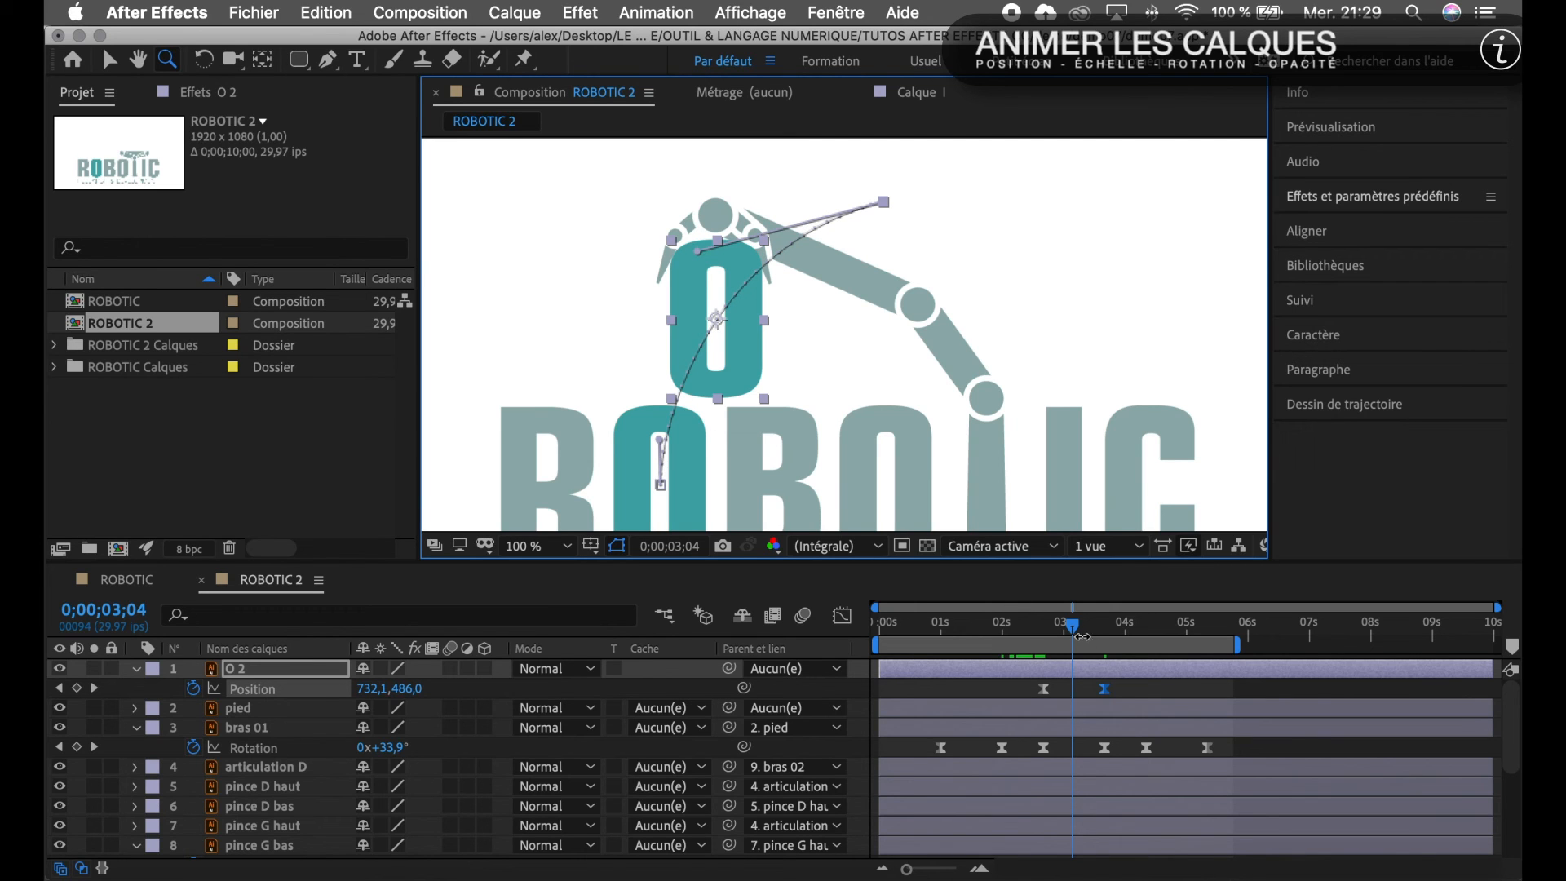
drag(1070, 624, 1019, 648)
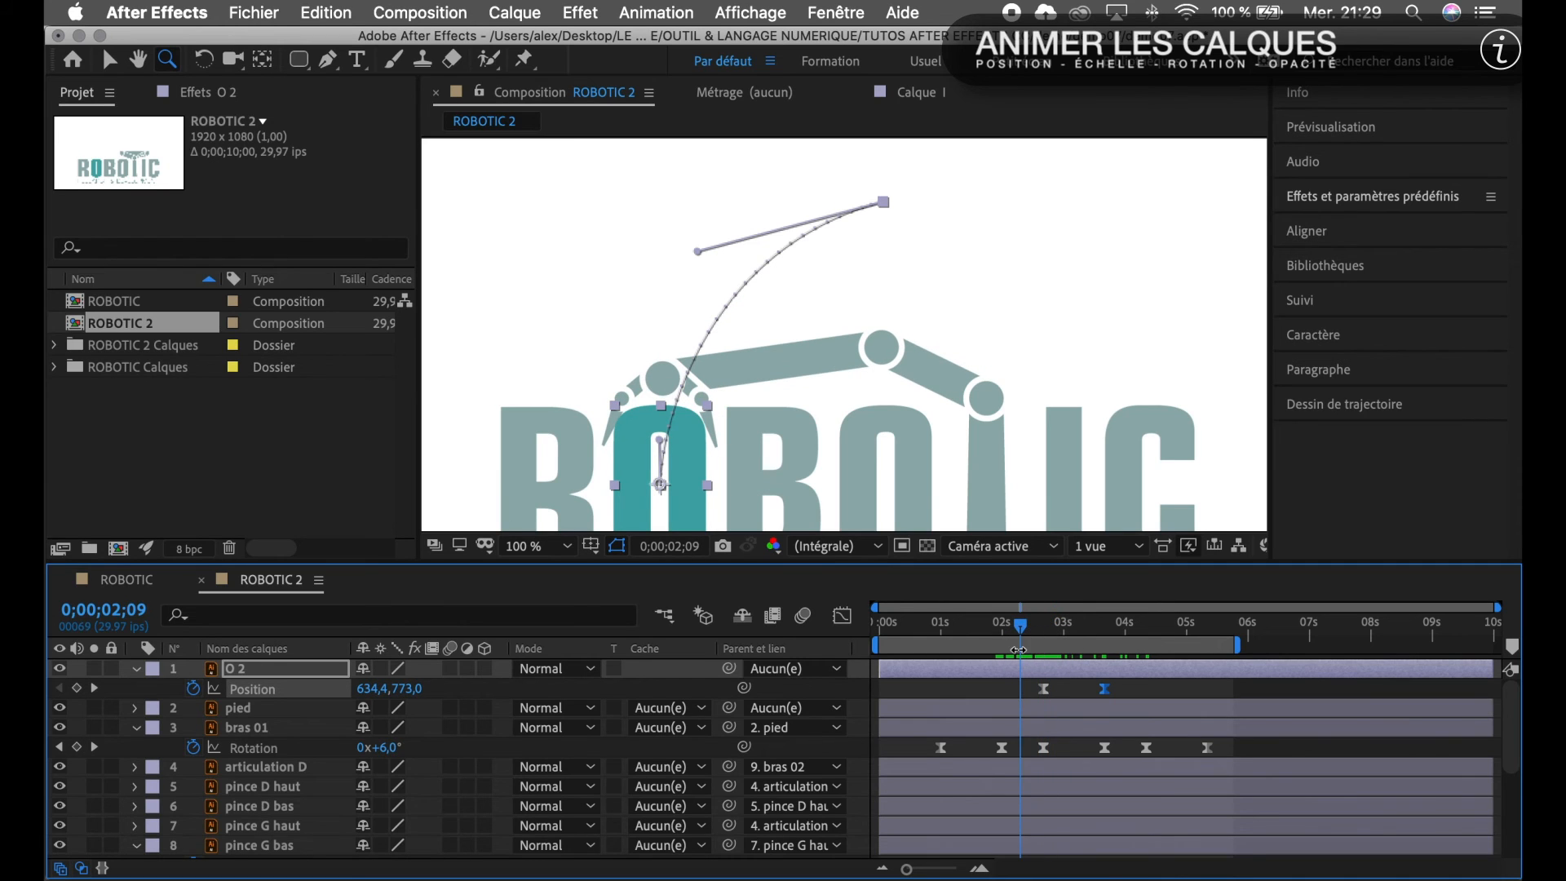
click(663, 448)
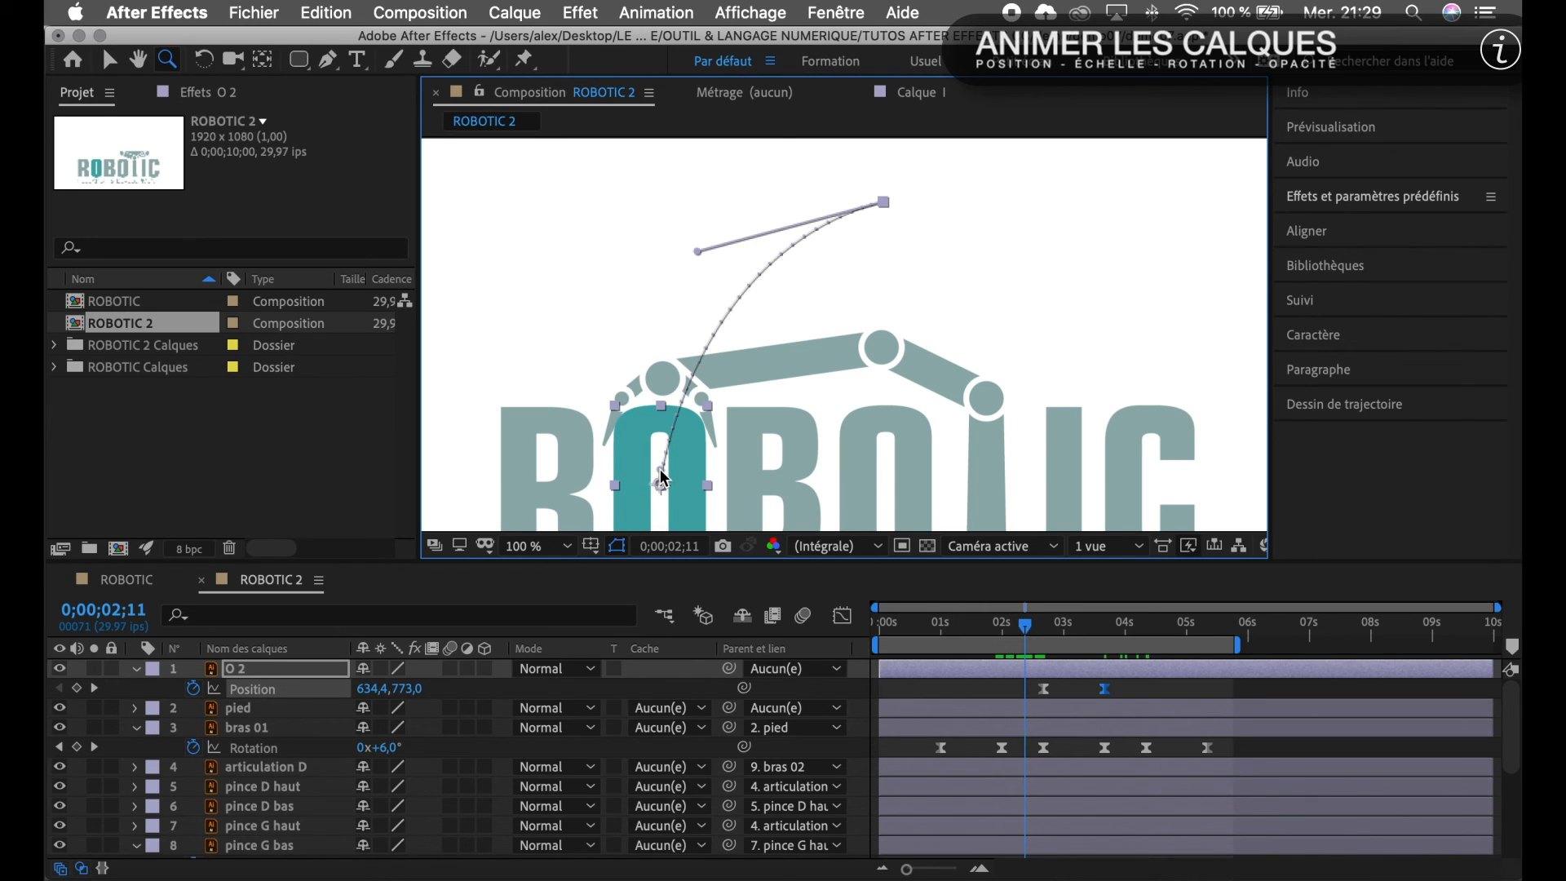
Step through the frames from 0;00;02;11 to 0;00;03;04 to check how closely O 2 follows the claw.
key(Page_Down)
key(Page_Down)
key(Page_Down)
key(Page_Down)
key(Page_Down)
key(super+Right)
key(super+Right)
key(super+Right)
key(super+Right)
key(super+Right)
key(super+Right)
key(super+Right)
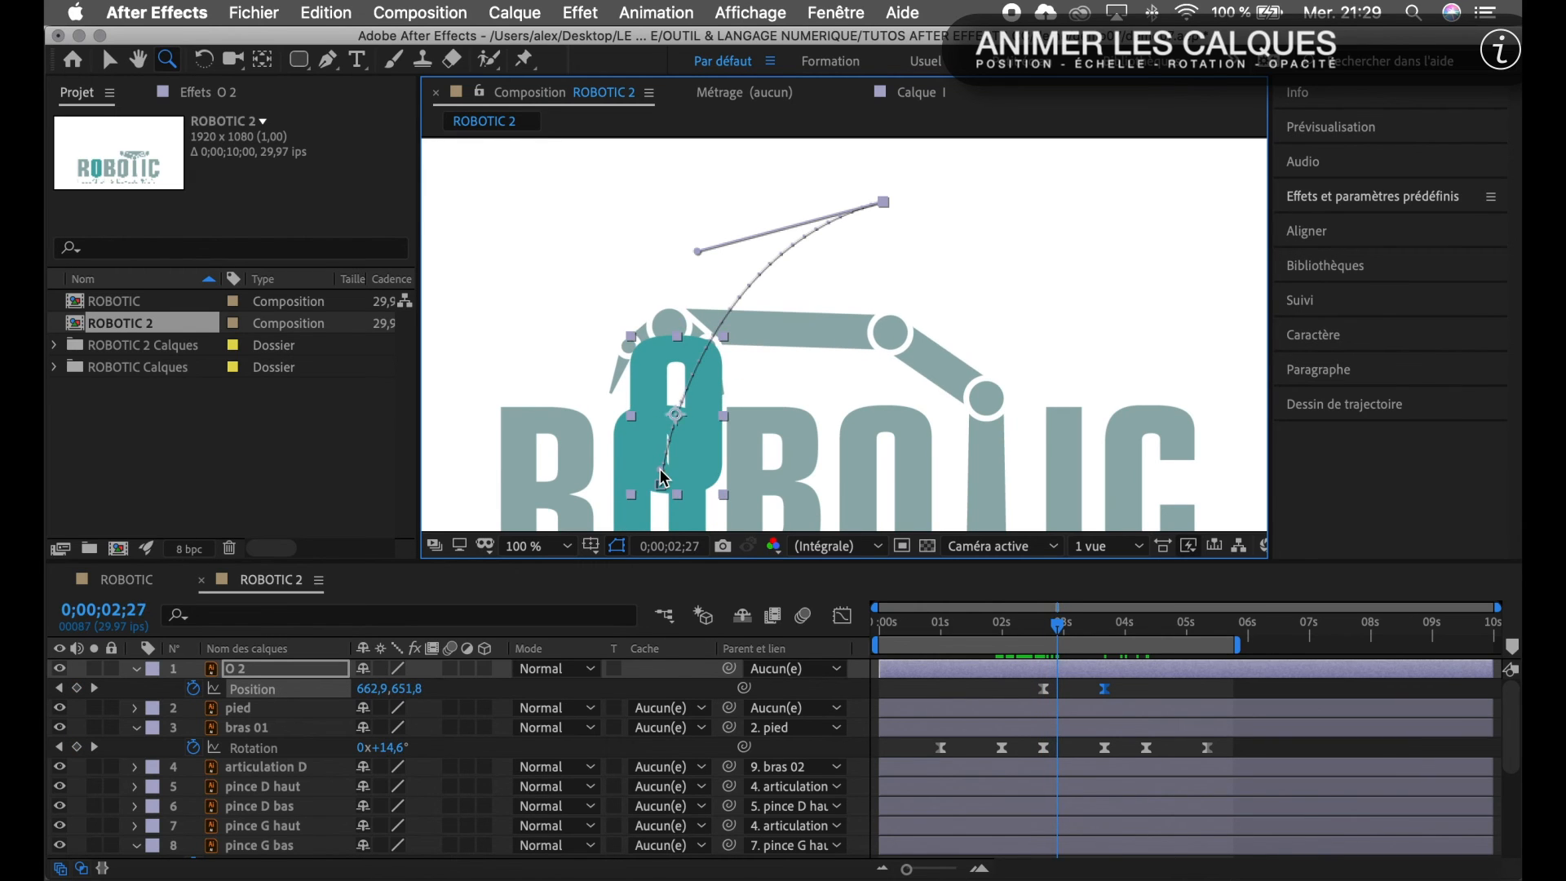
key(super+Right)
key(super+Right)
key(super+Right)
key(super+Right)
key(super+Right)
key(super+Right)
key(super+Right)
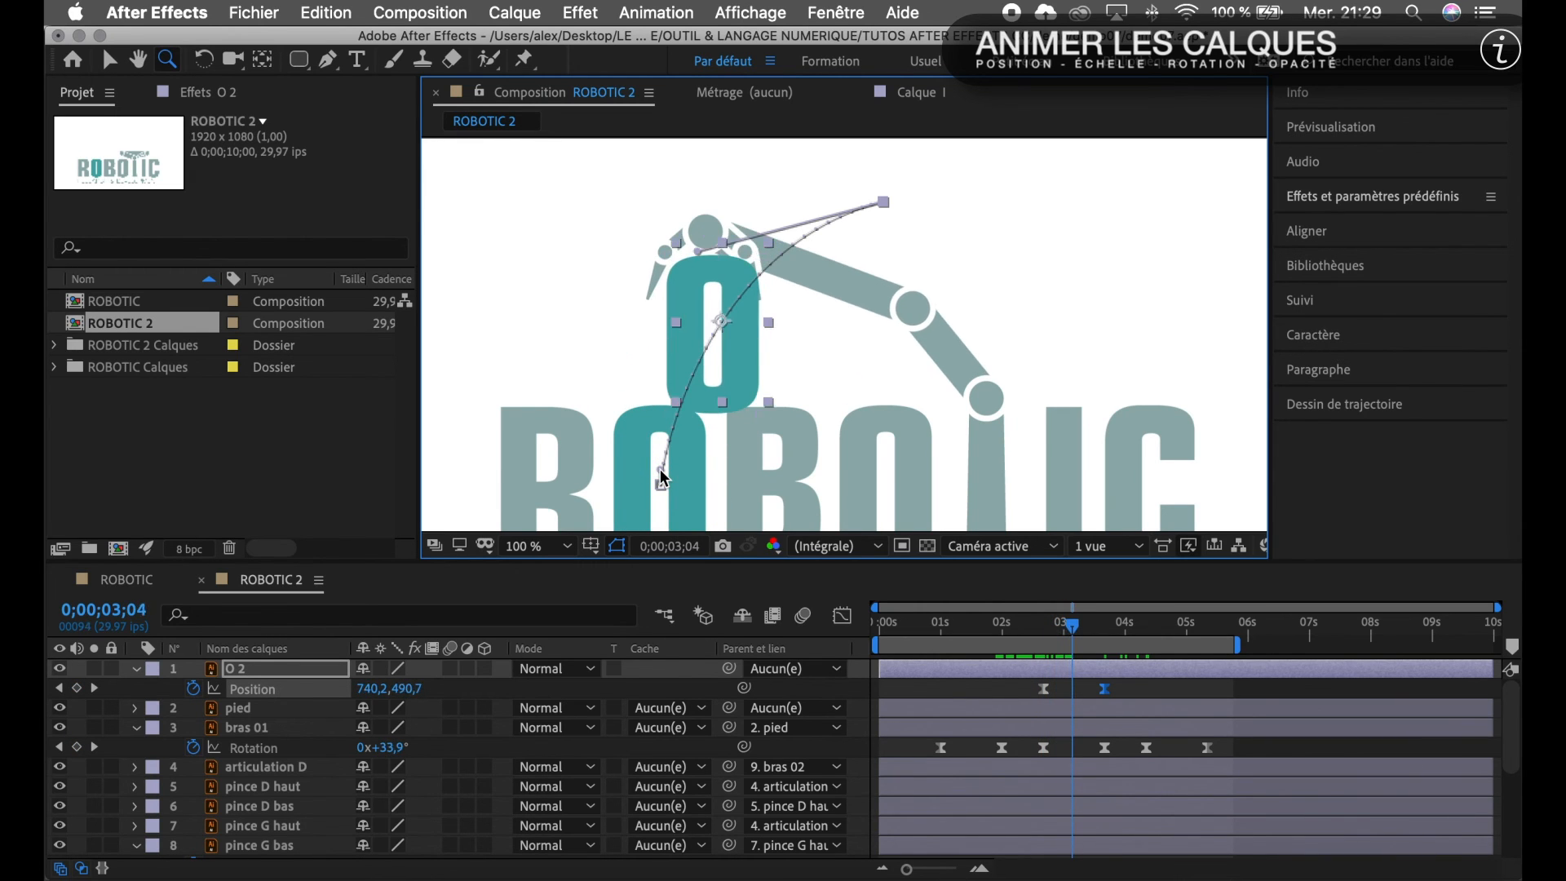
Reshape the end handle of O 2's motion path at 0;00;03;06 and again at 0;00;03;11, leaving it nearly horizontal, so the O fits the claw.
key(super+Right)
key(super+Right)
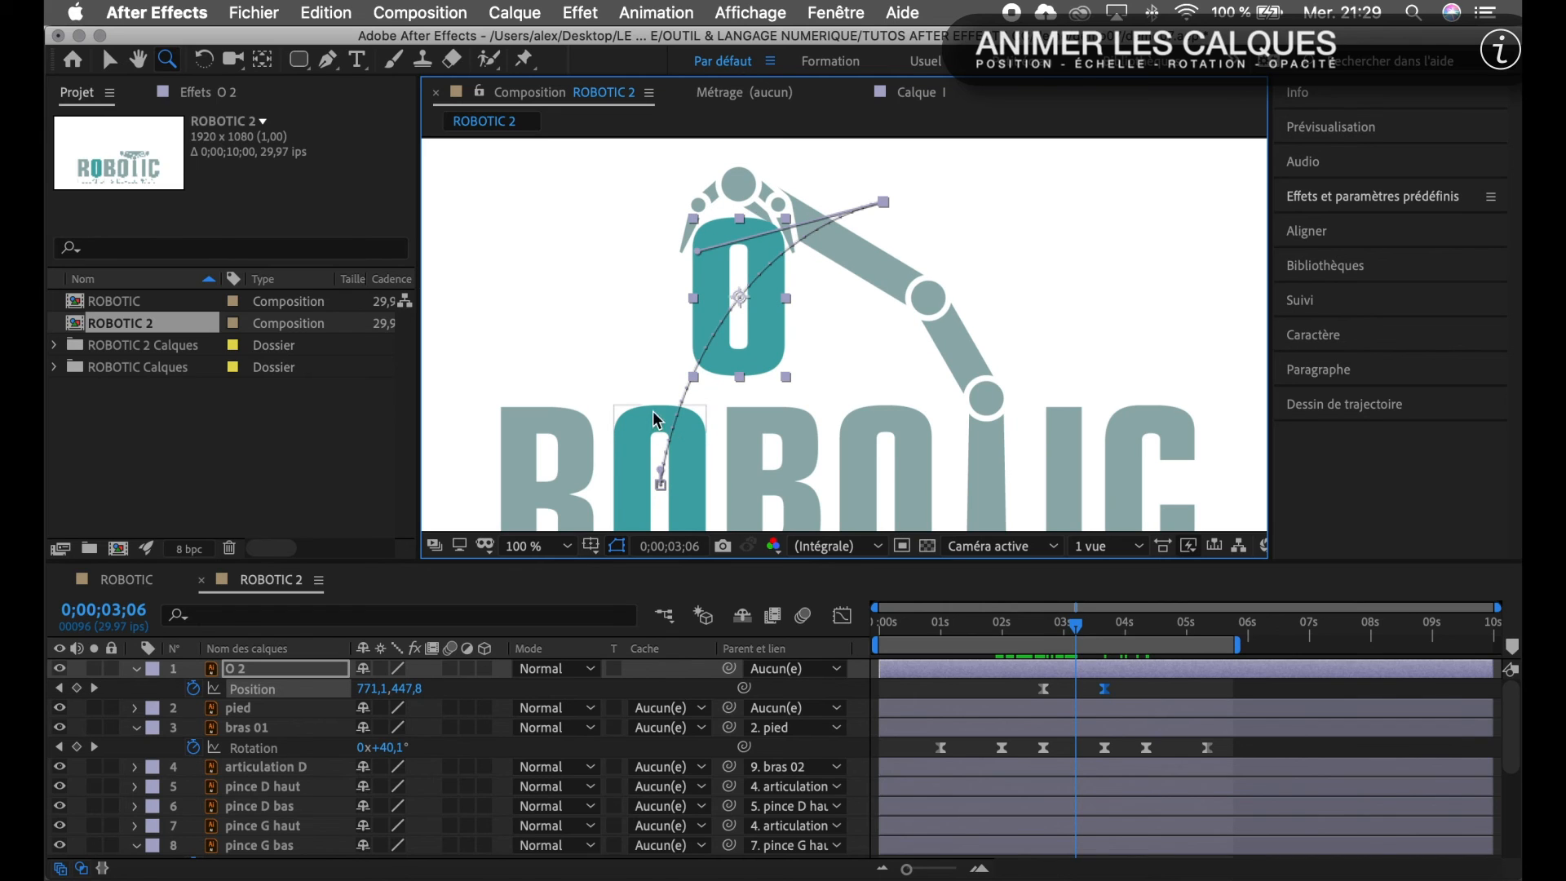
drag(698, 250, 666, 280)
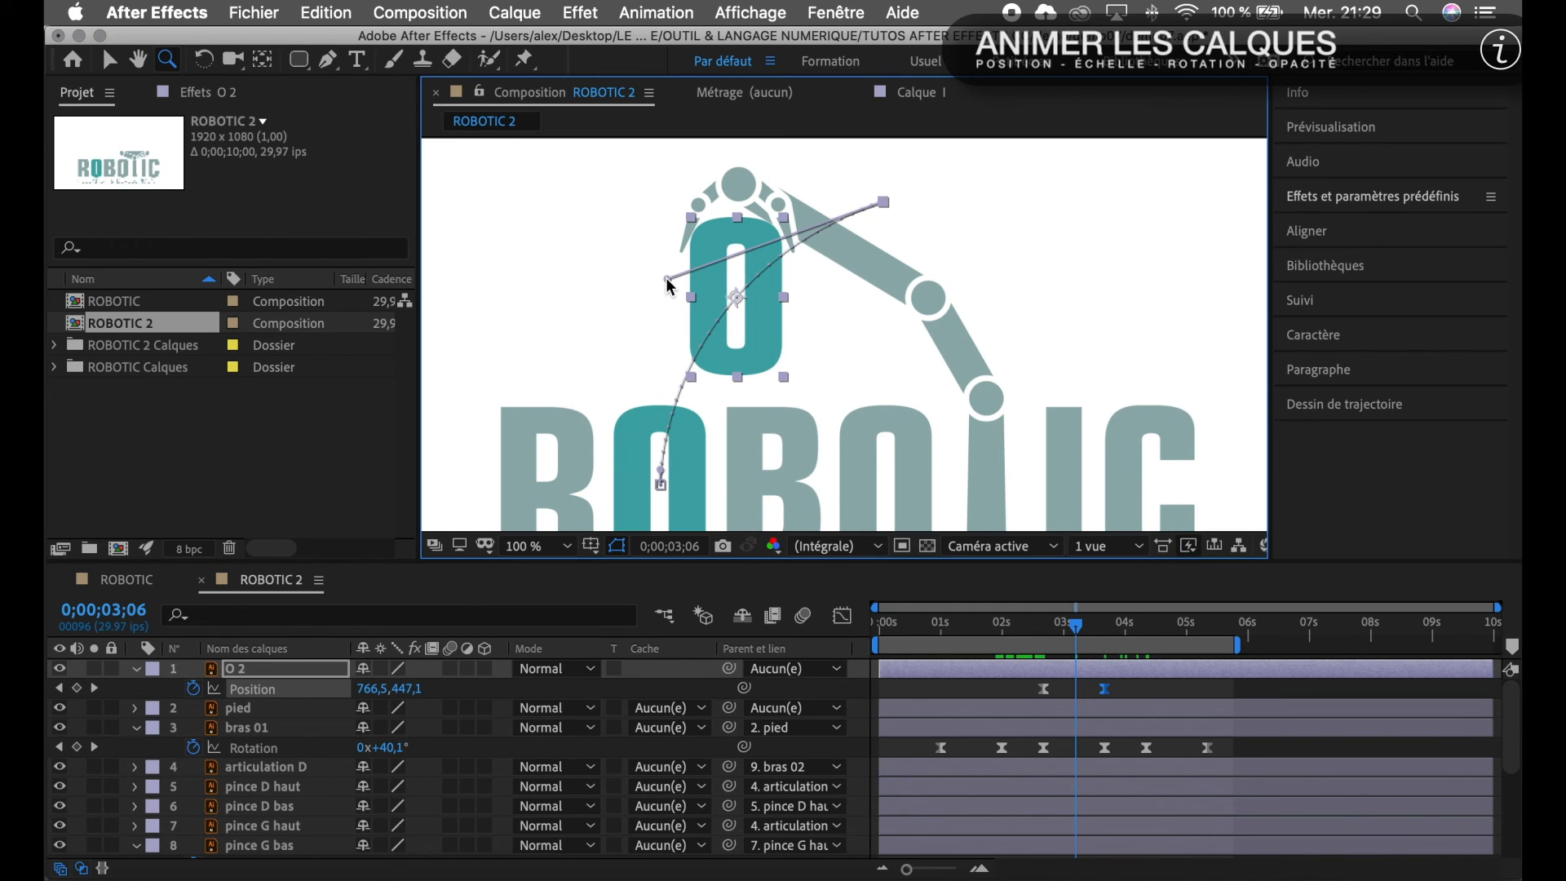
key(super+Right)
key(super+Right)
key(super+Right)
key(super+Right)
key(super+Right)
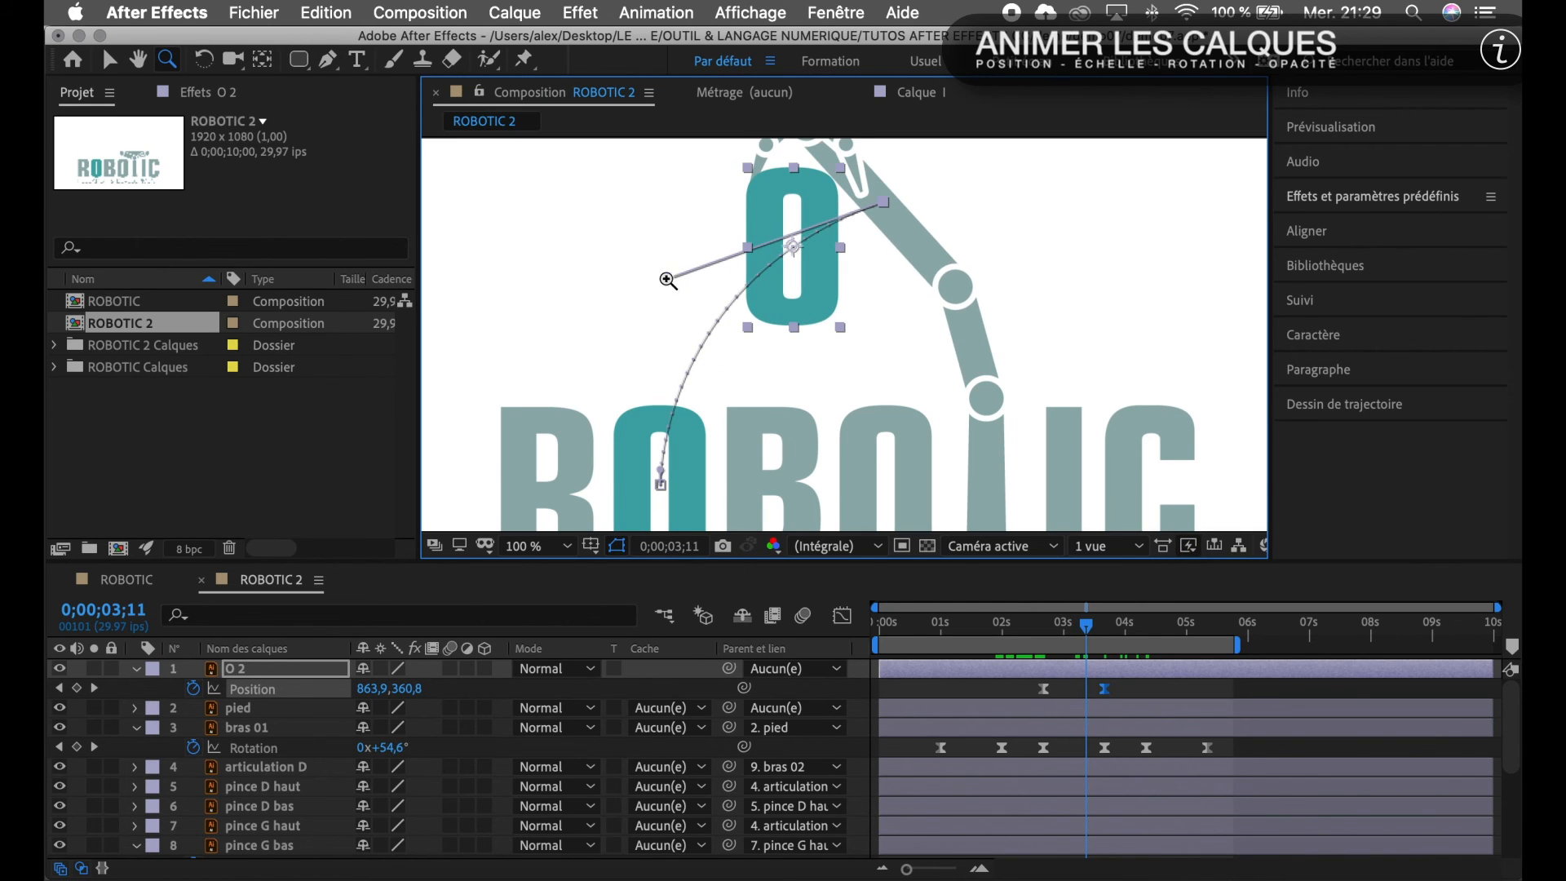
drag(667, 279, 828, 159)
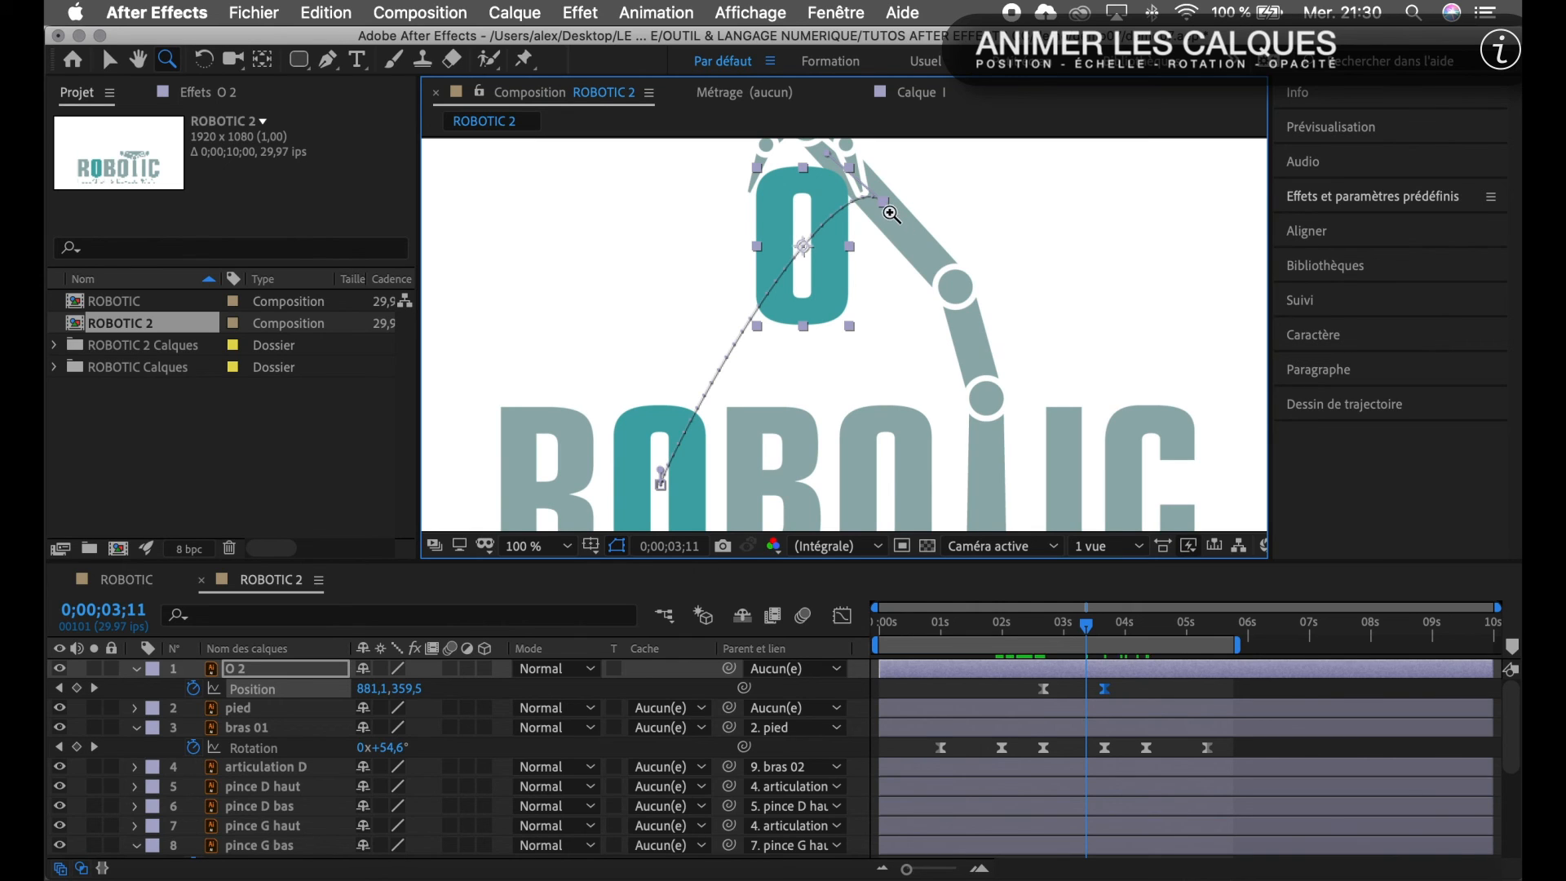
drag(915, 234, 786, 293)
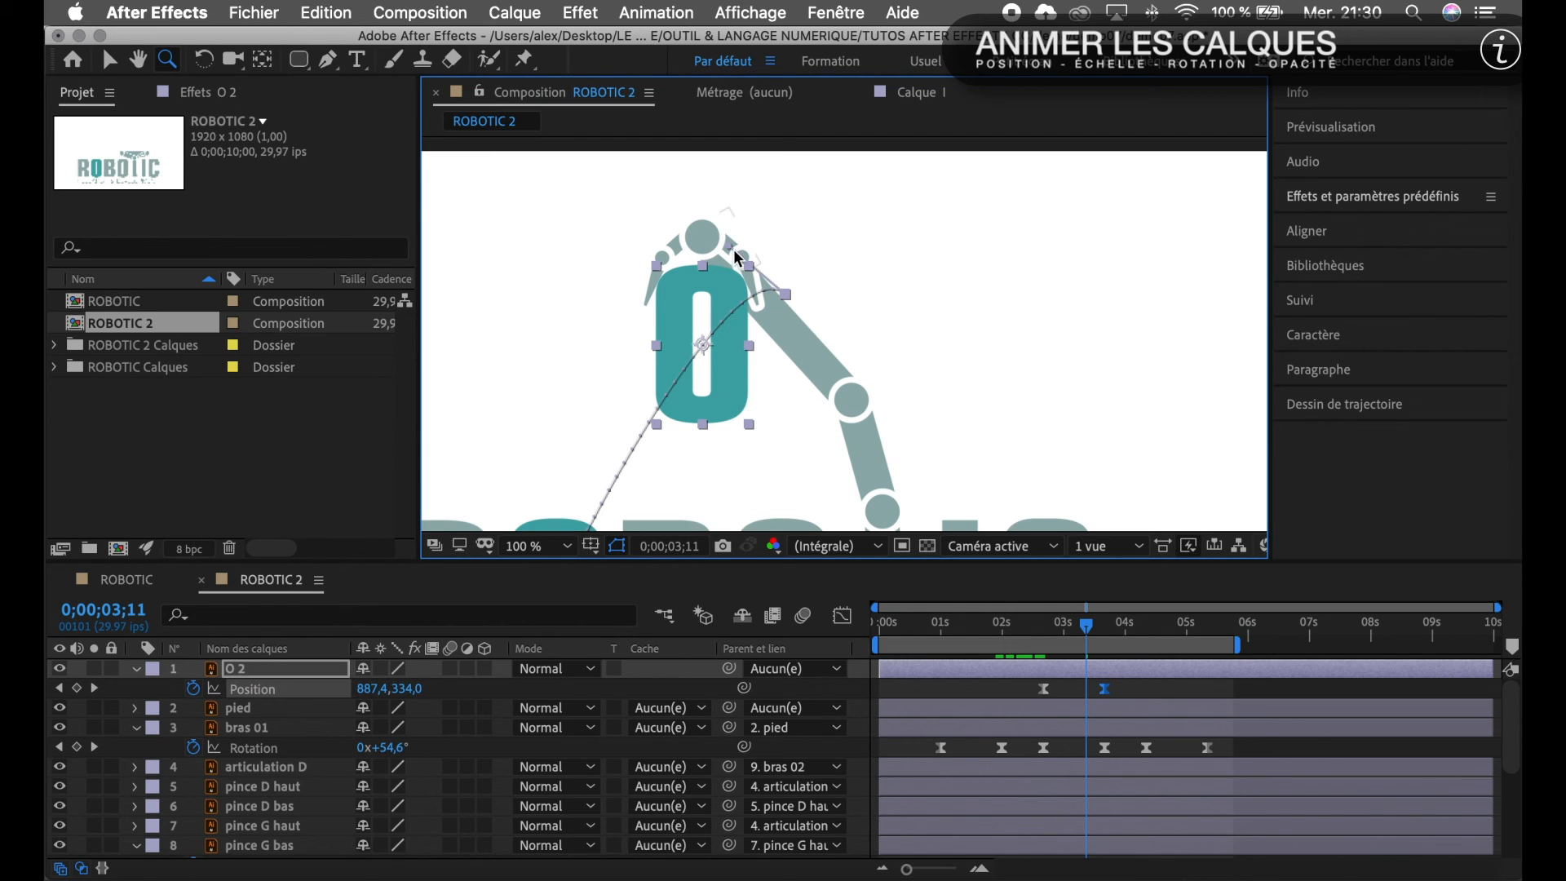
drag(736, 257, 793, 303)
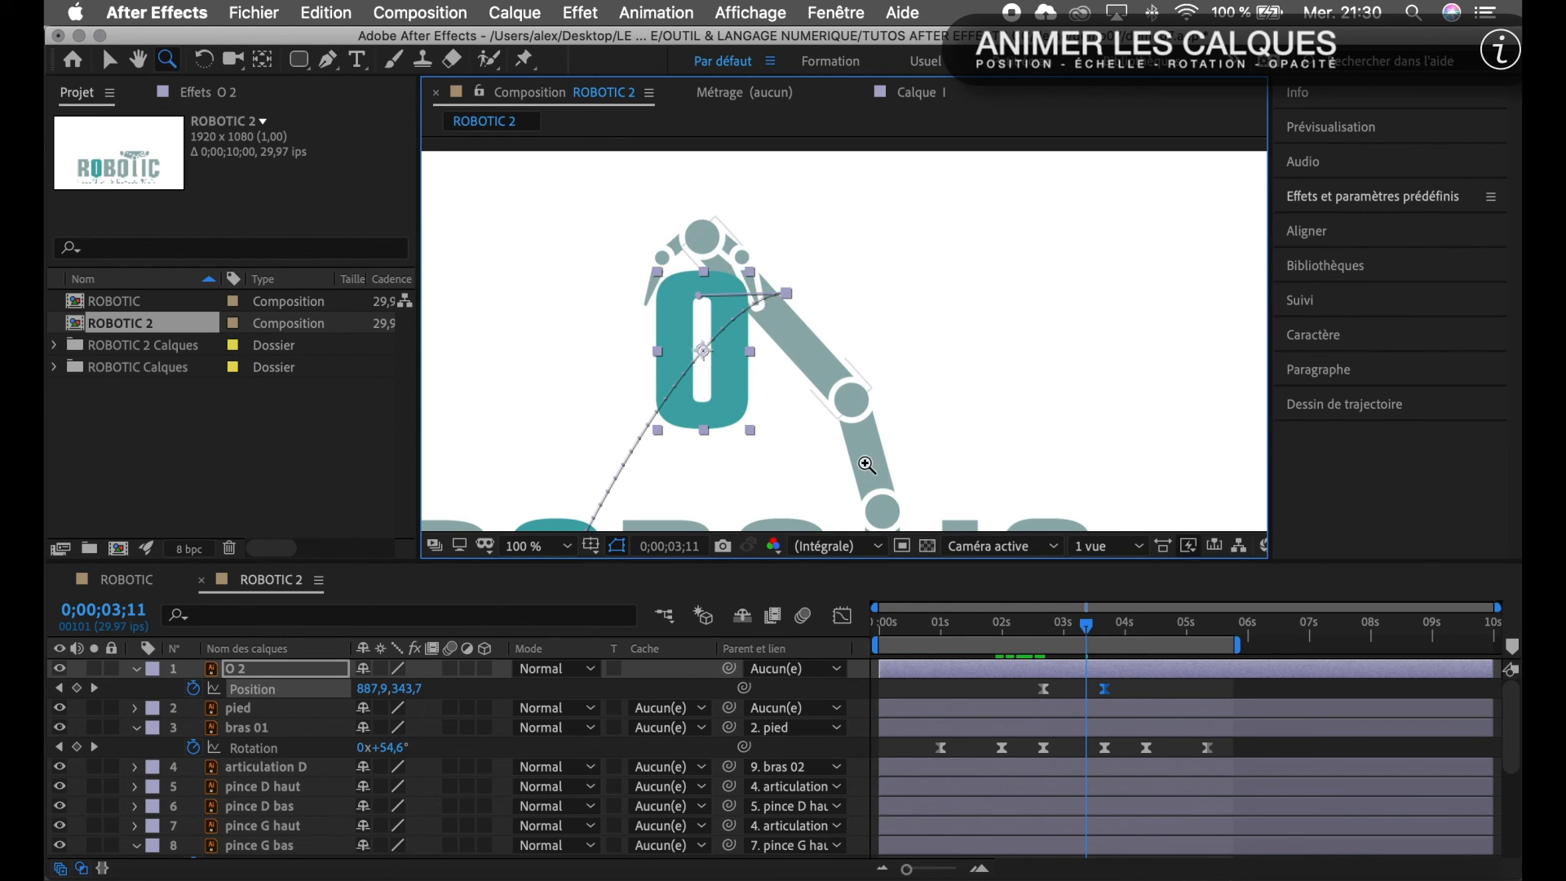
At 0;00;02;26, pull the start handle of O 2's motion path upward so the O shifts toward the claw.
click(1079, 635)
mouse_move(1079, 635)
mouse_down()
mouse_move(1035, 636)
mouse_move(1057, 637)
mouse_up()
key(h)
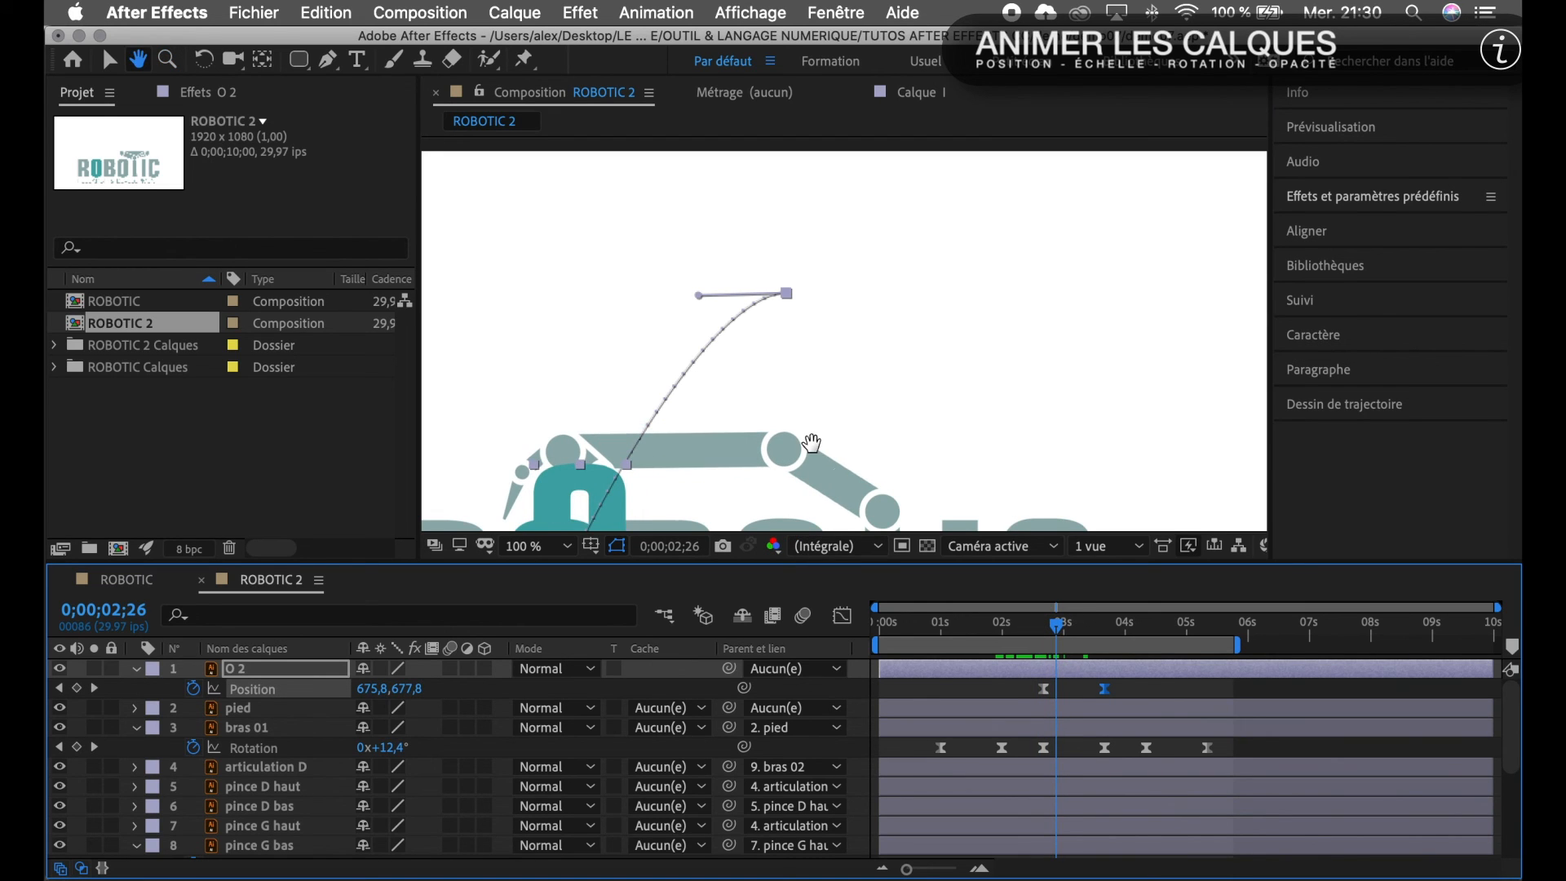
drag(812, 443, 975, 281)
key(z)
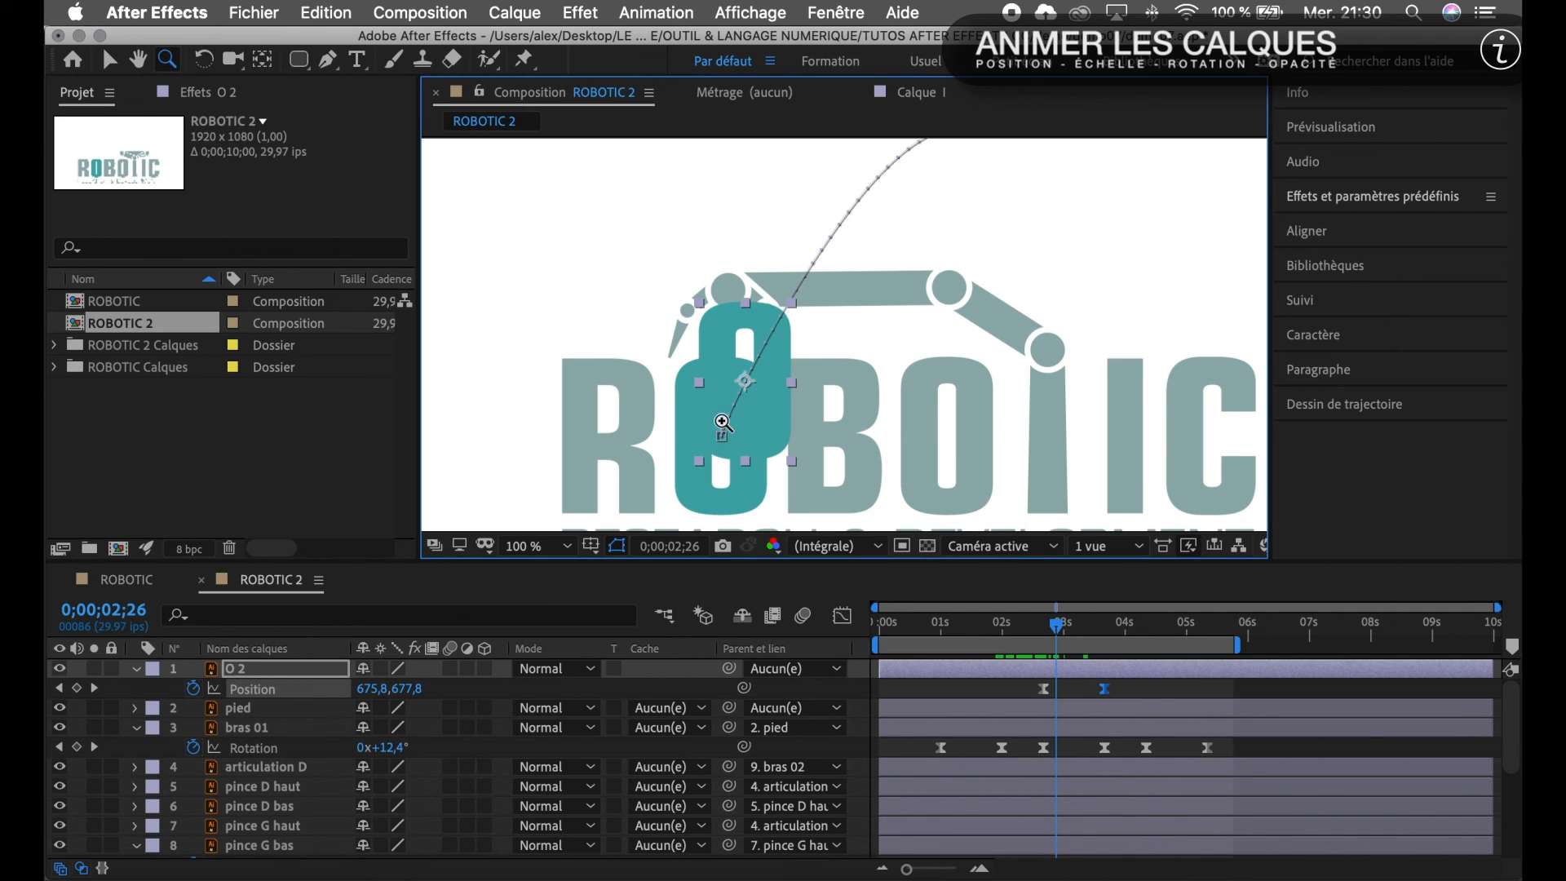
drag(724, 428, 719, 377)
scroll(1001, 262, up, 1)
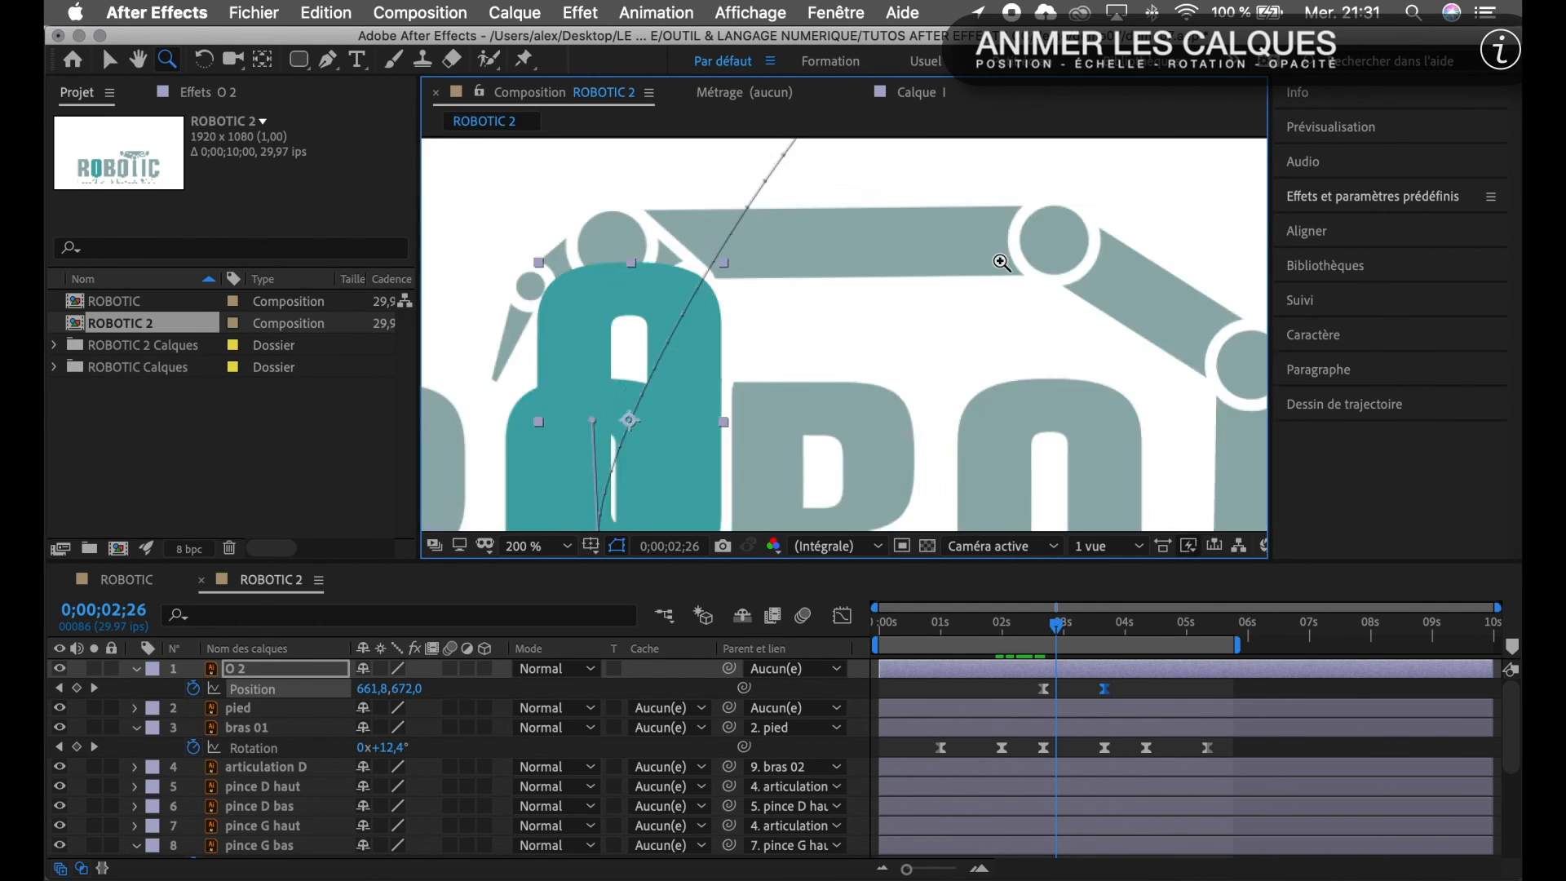
Lengthen the motion path's end handle and angle it lower to round the arc, and look through the layer list.
scroll(1000, 260, down, 3)
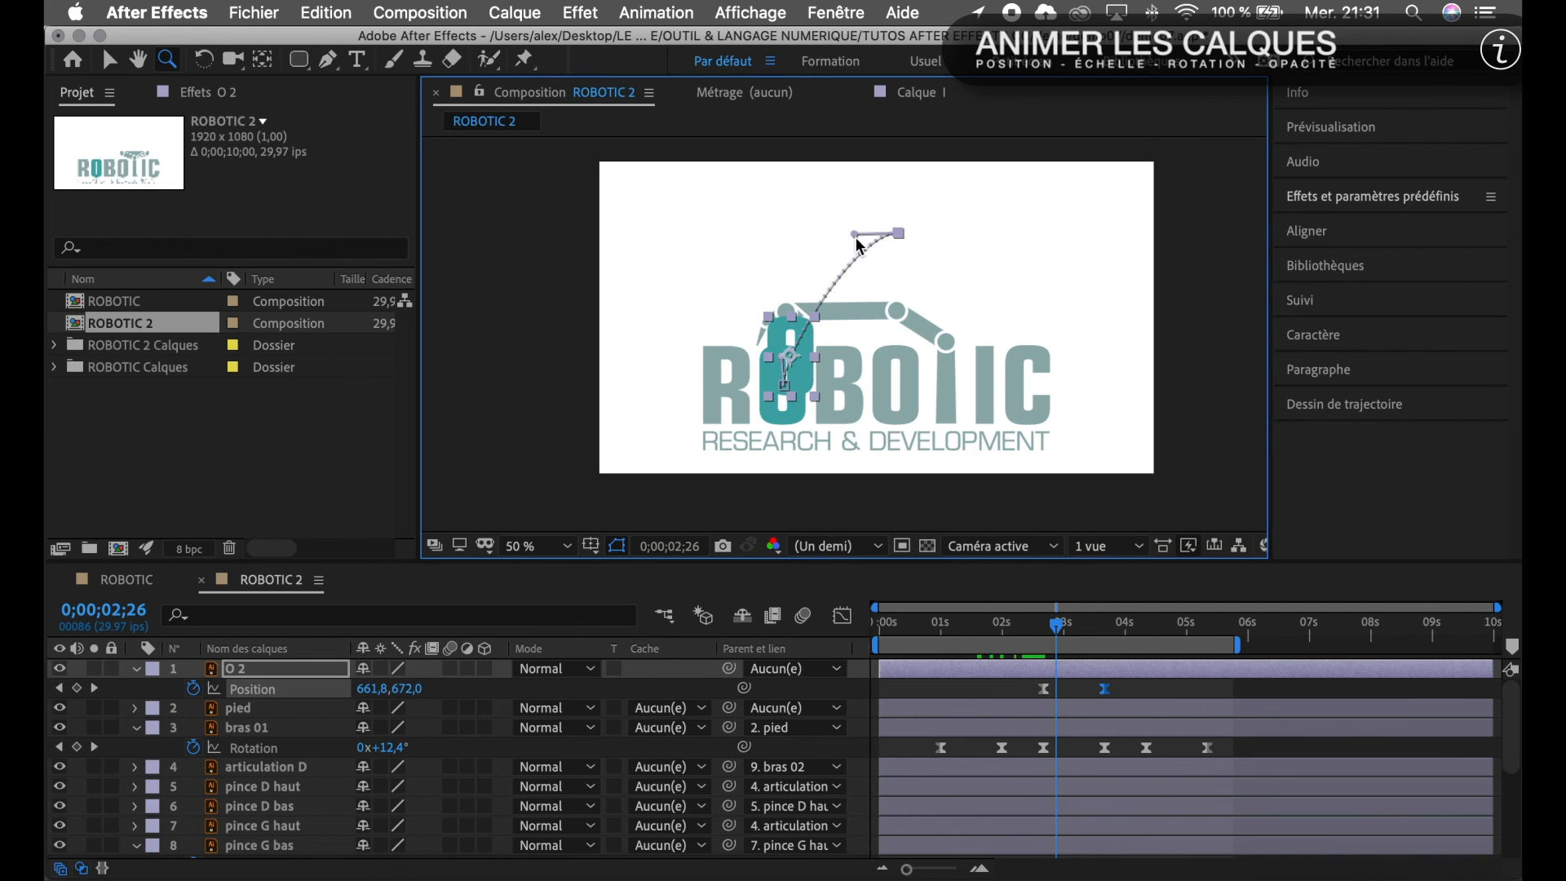
drag(856, 239, 839, 258)
scroll(1067, 713, down, 3)
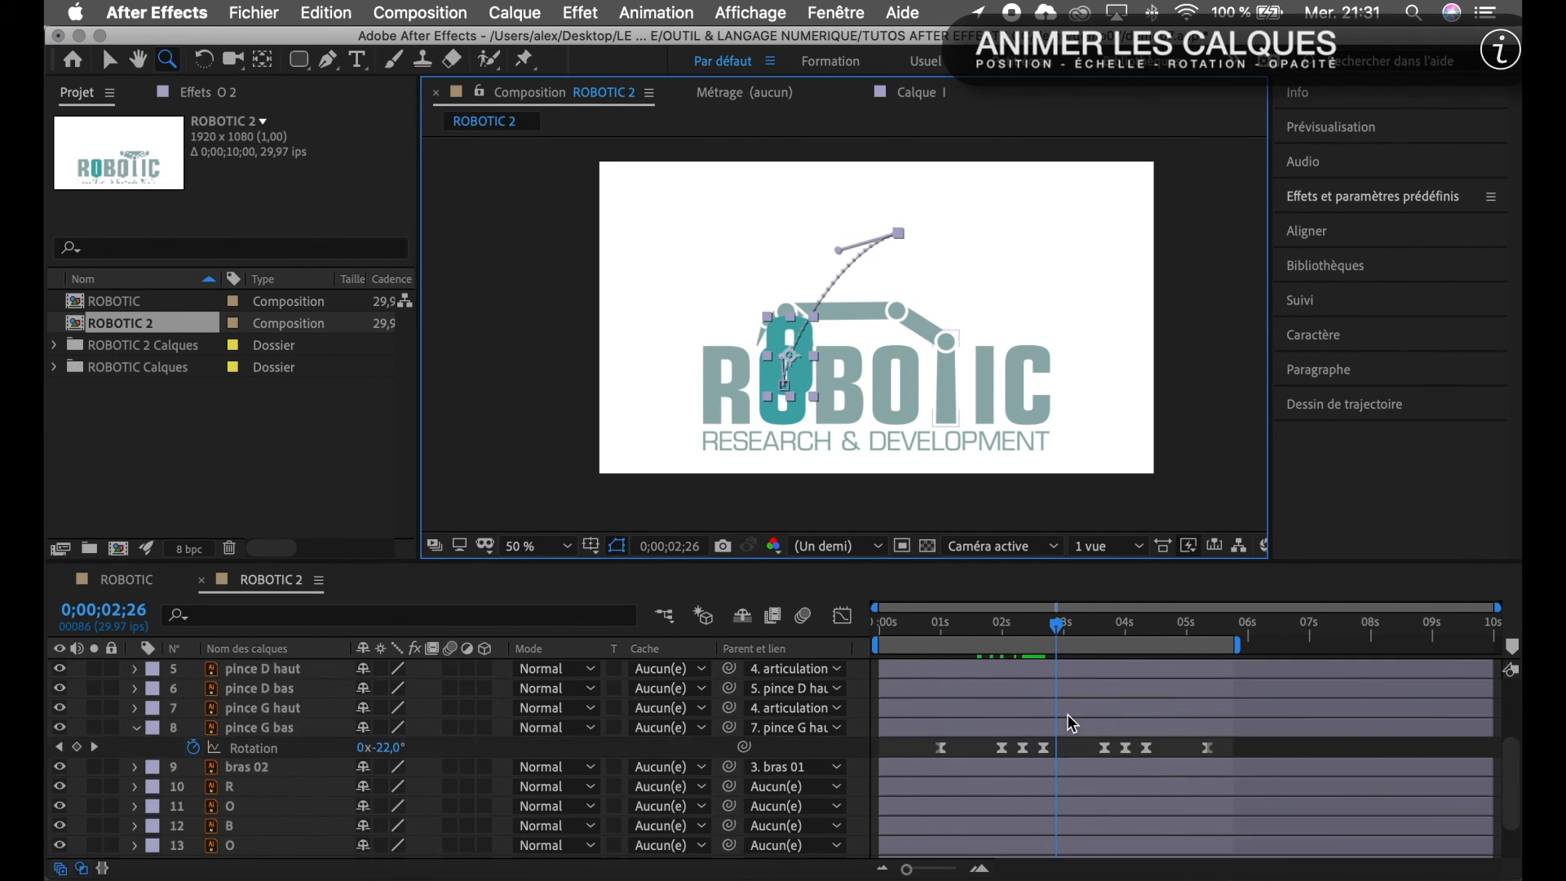
scroll(1067, 712, down, 2)
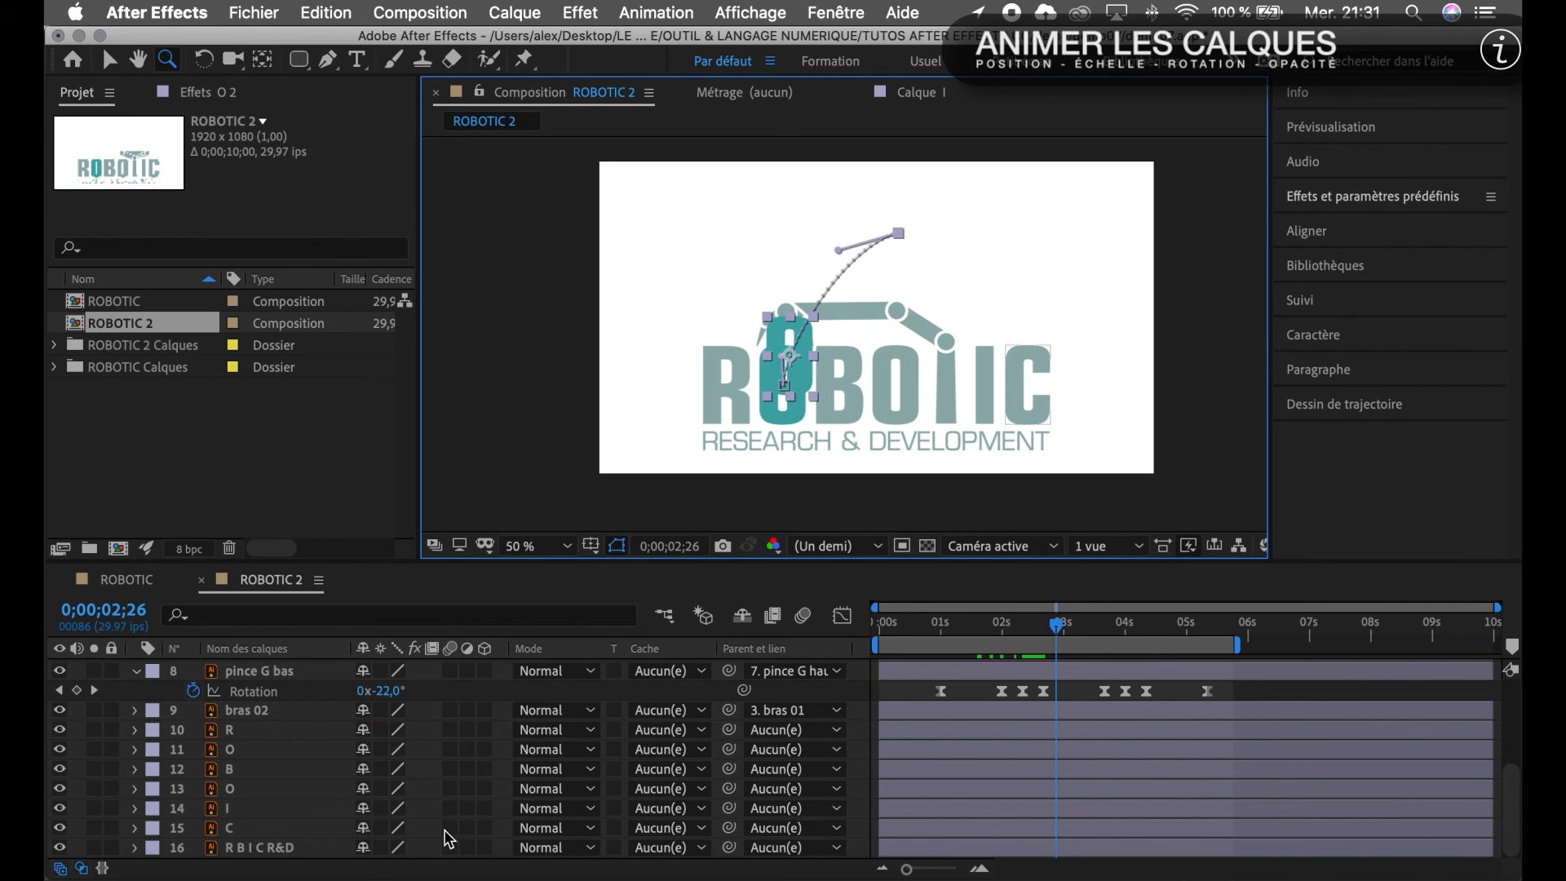
scroll(448, 838, up, 5)
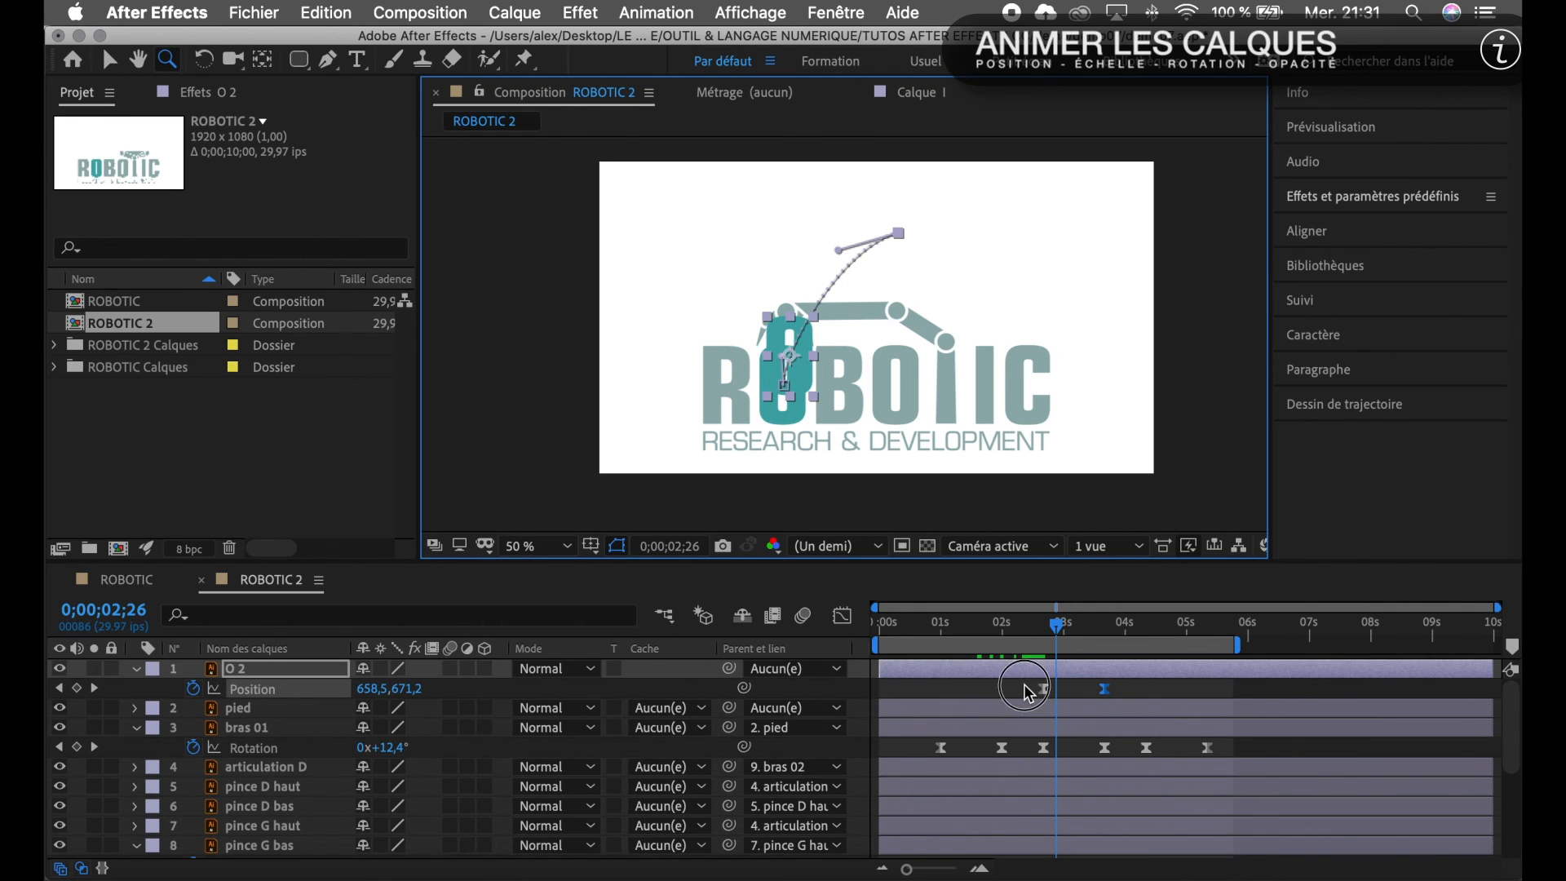
Try both of O 2's Position keyframes as linear instead of eased and preview the movement.
drag(1024, 683, 1109, 702)
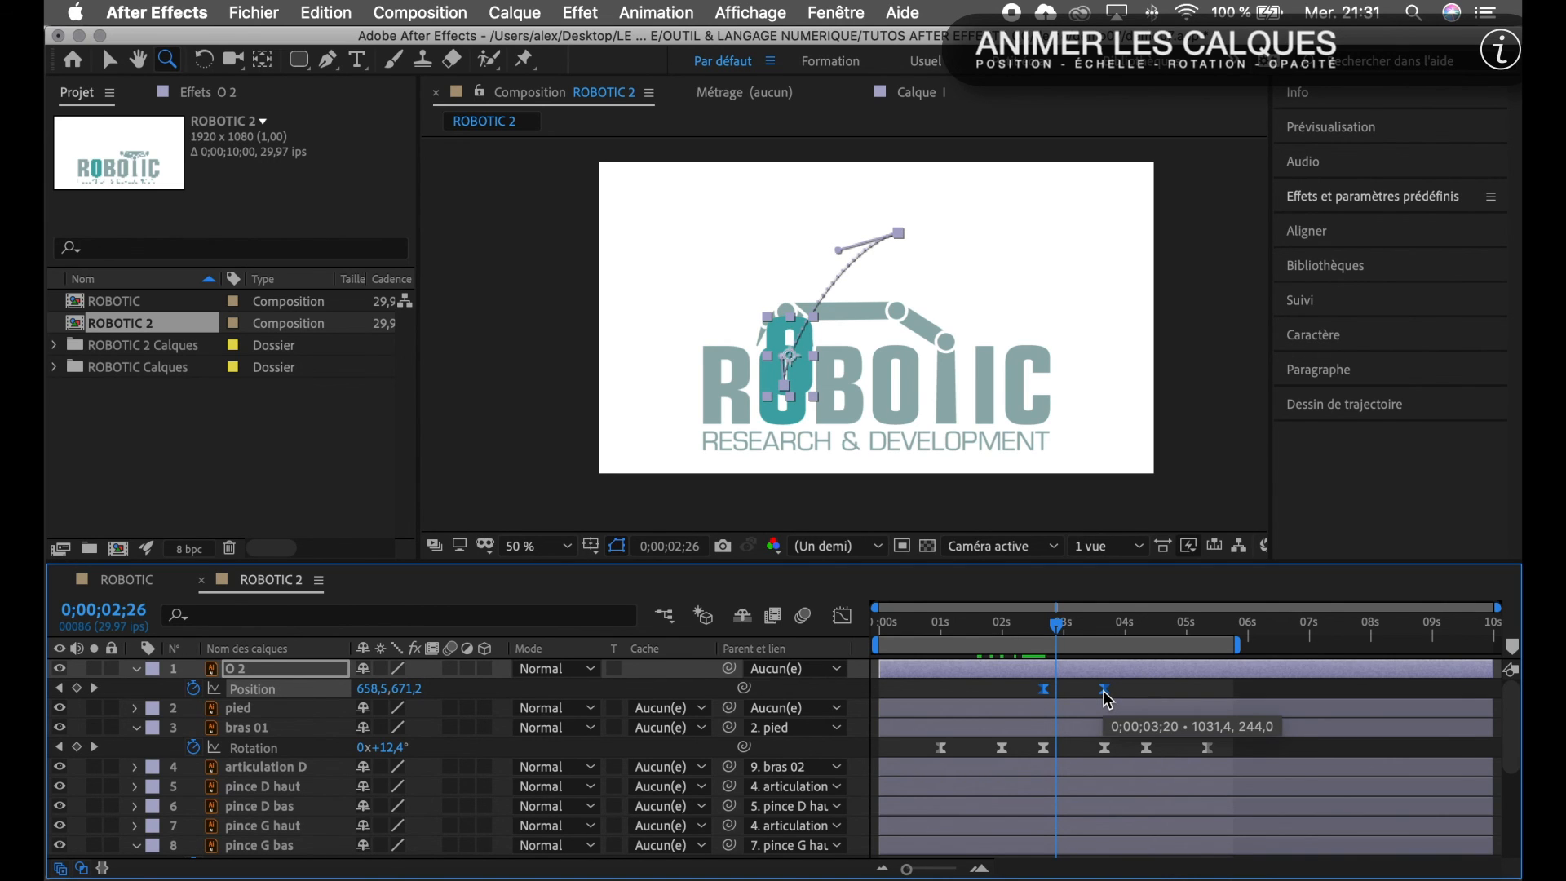
super+click(1103, 692)
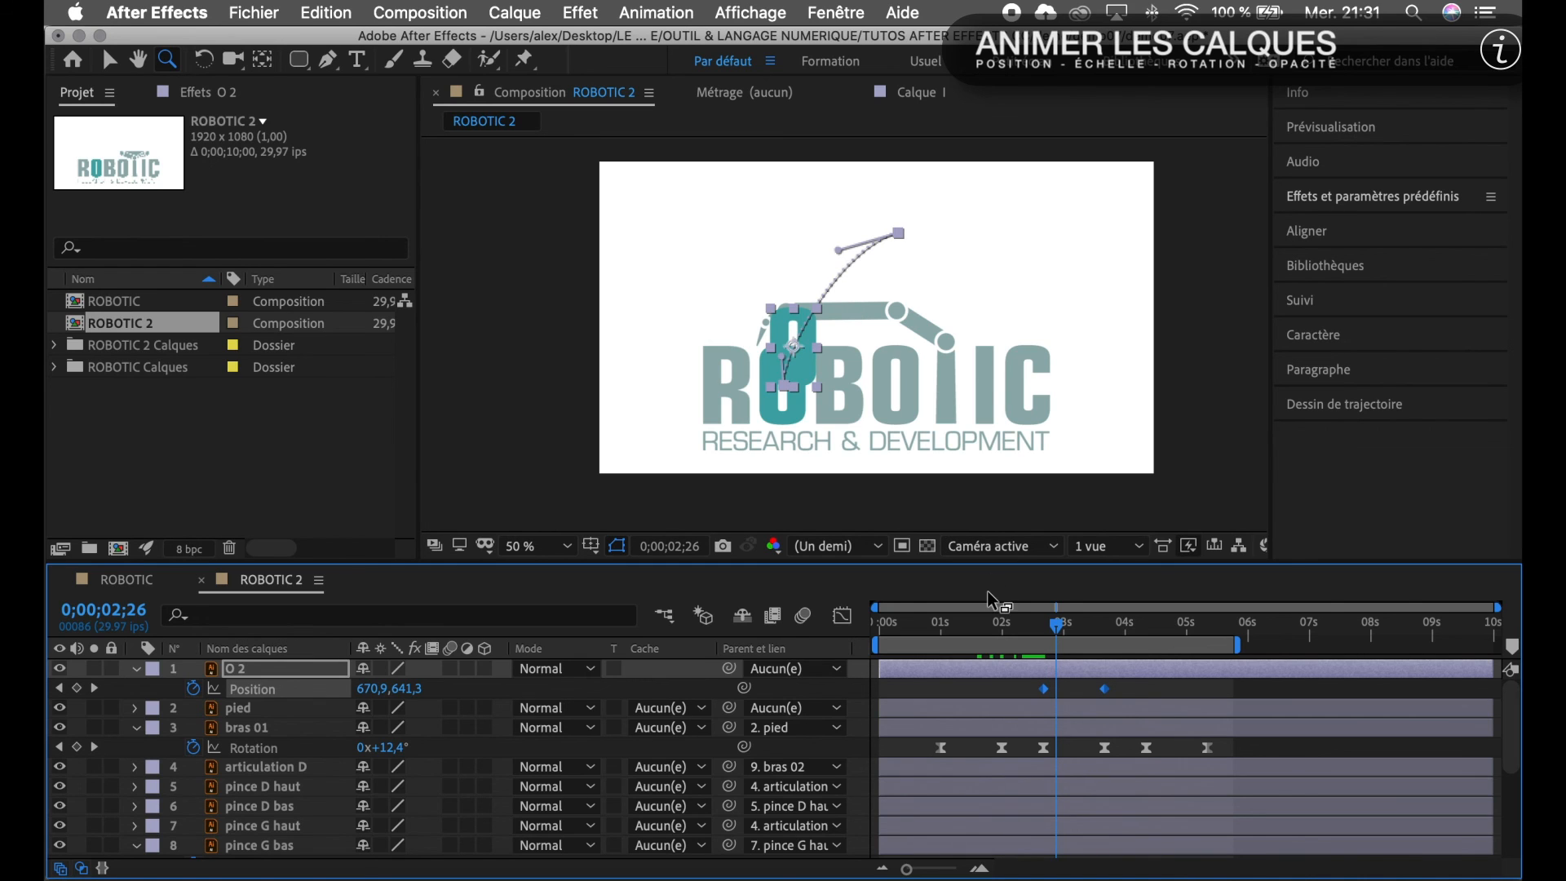
key(space)
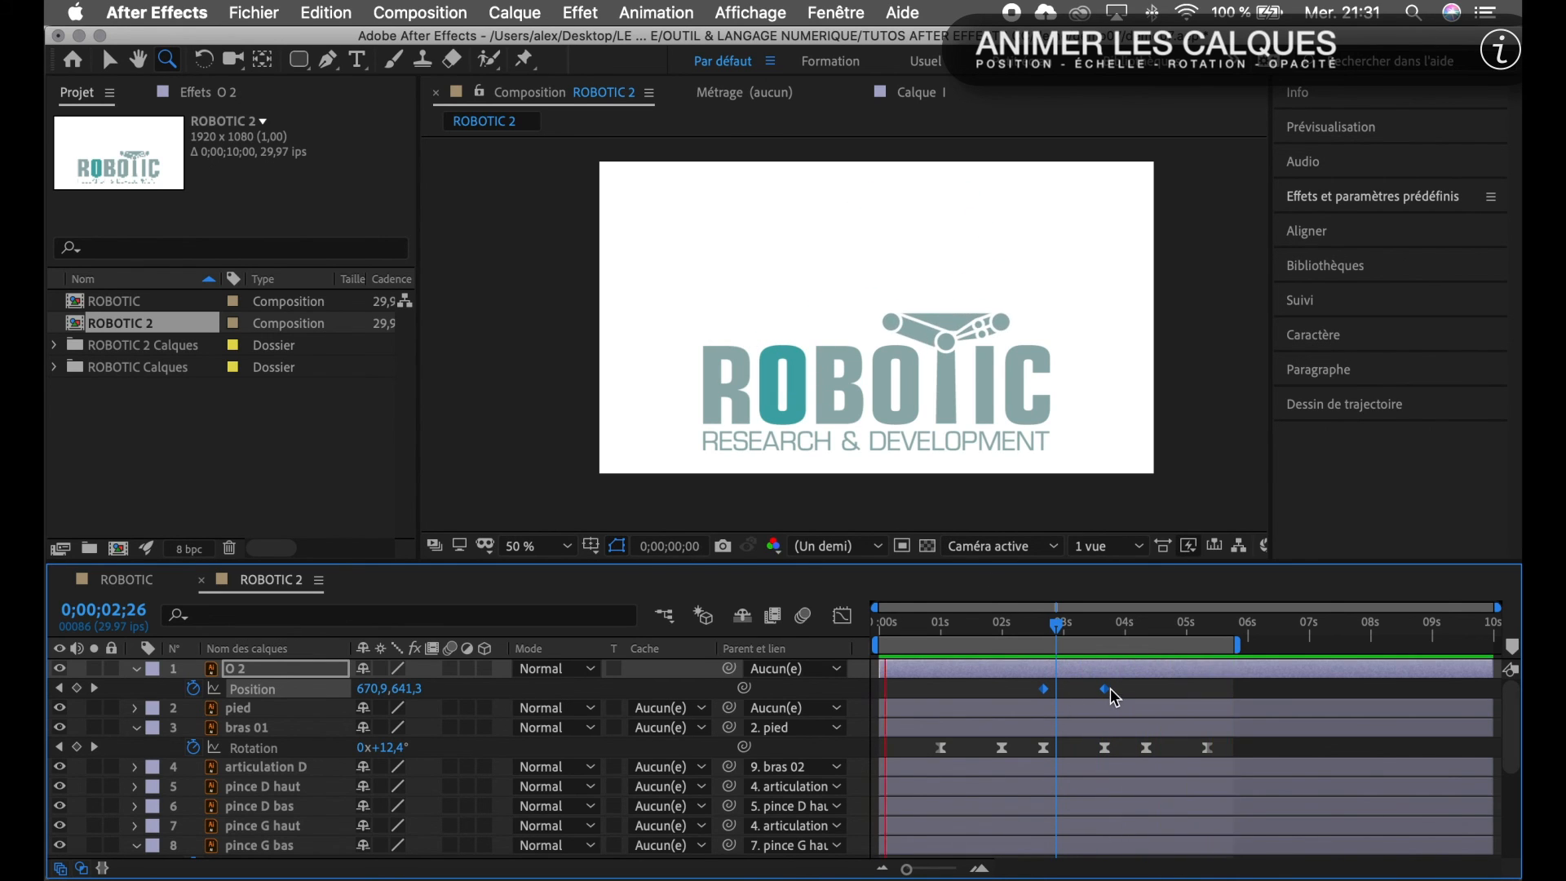
key(space)
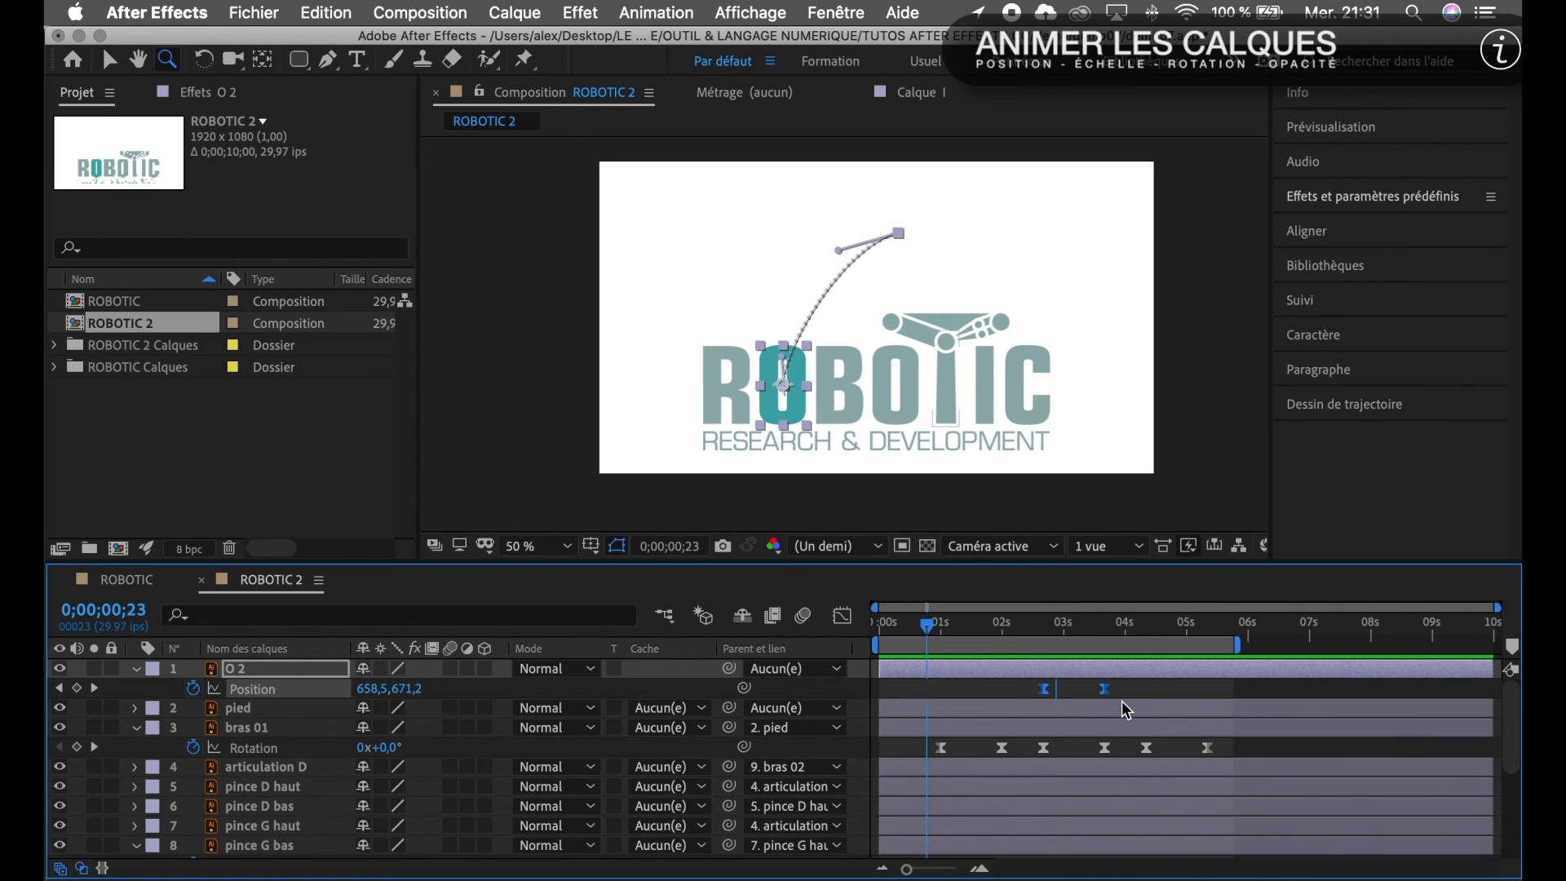
Check O 2 frame by frame from 0;00;02;20 to 0;00;02;29, and there add a Pen tool point to its motion path, shifted toward the claw.
click(1046, 629)
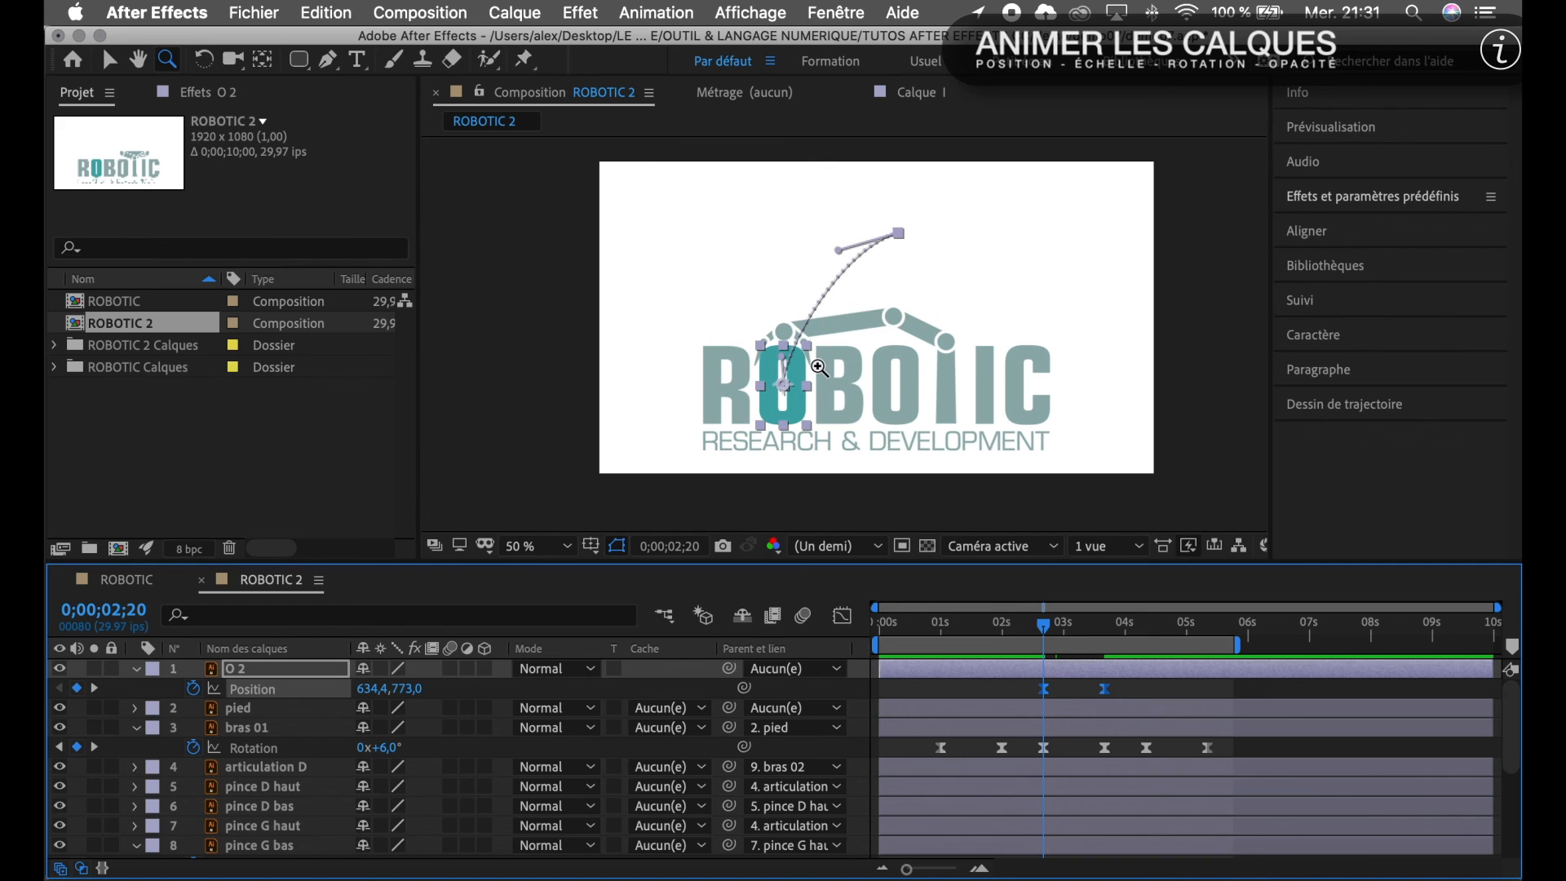
click(786, 351)
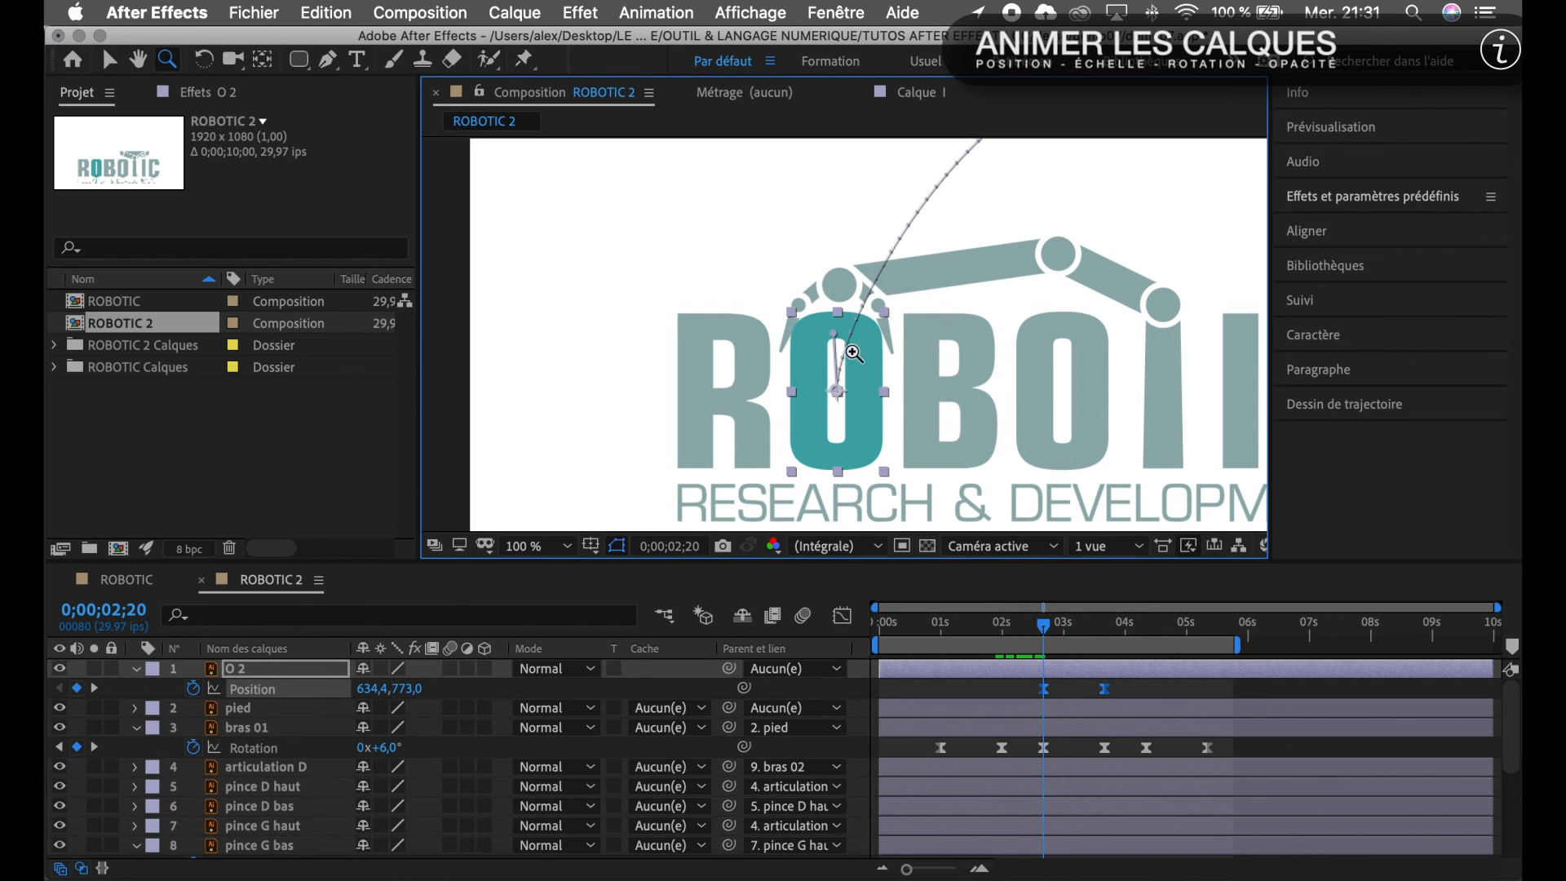
key(Page_Down)
key(Page_Down)
key(Page_Down)
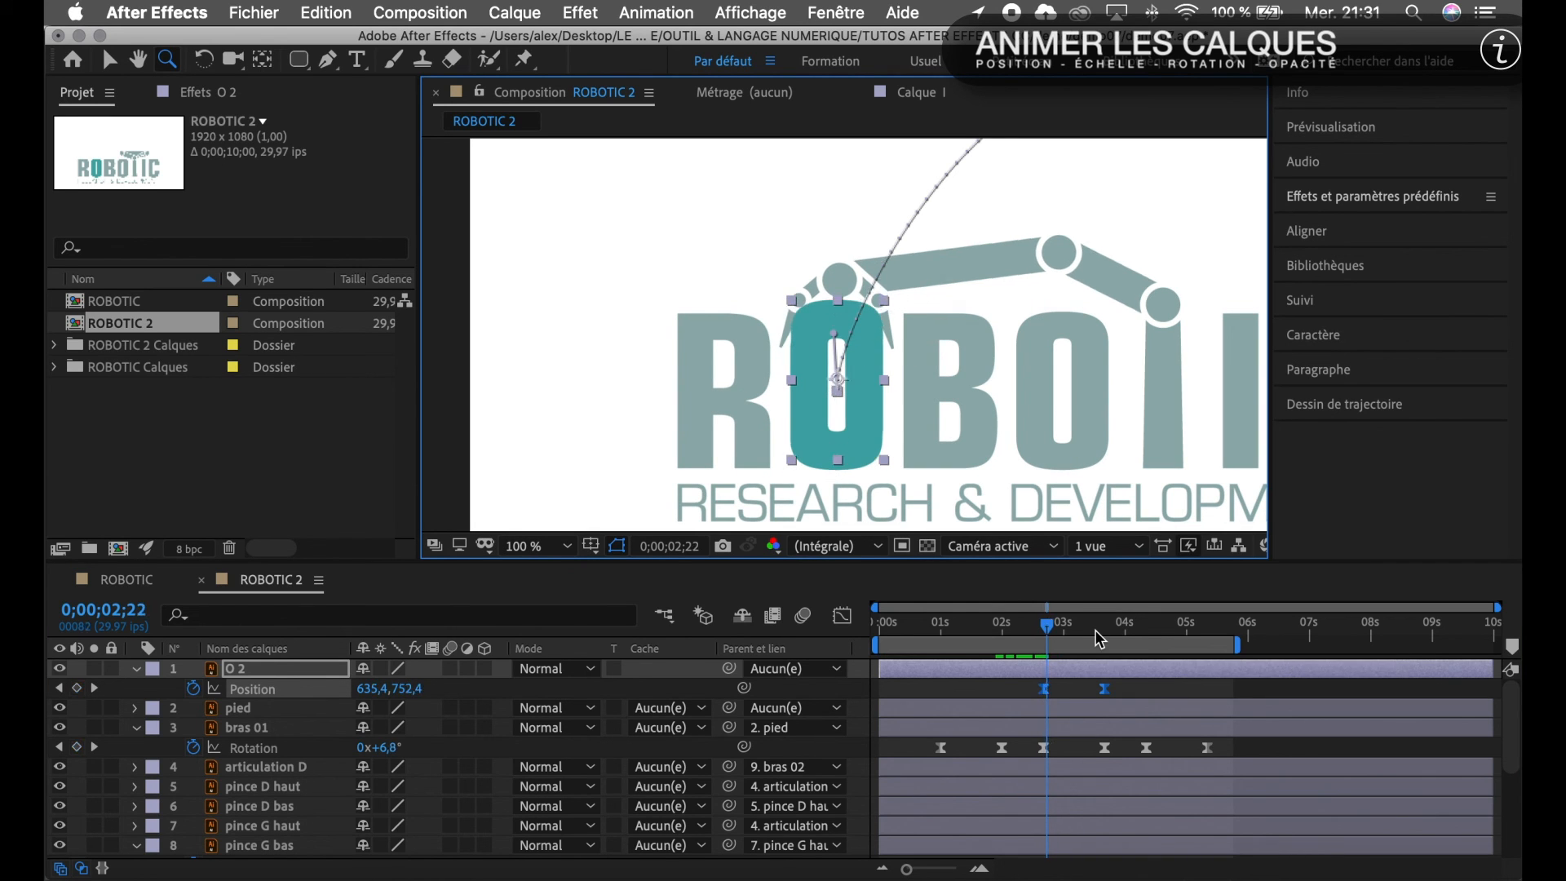
key(Page_Down)
key(Page_Down)
key(Page_Down)
key(Page_Down)
key(Page_Down)
key(Page_Down)
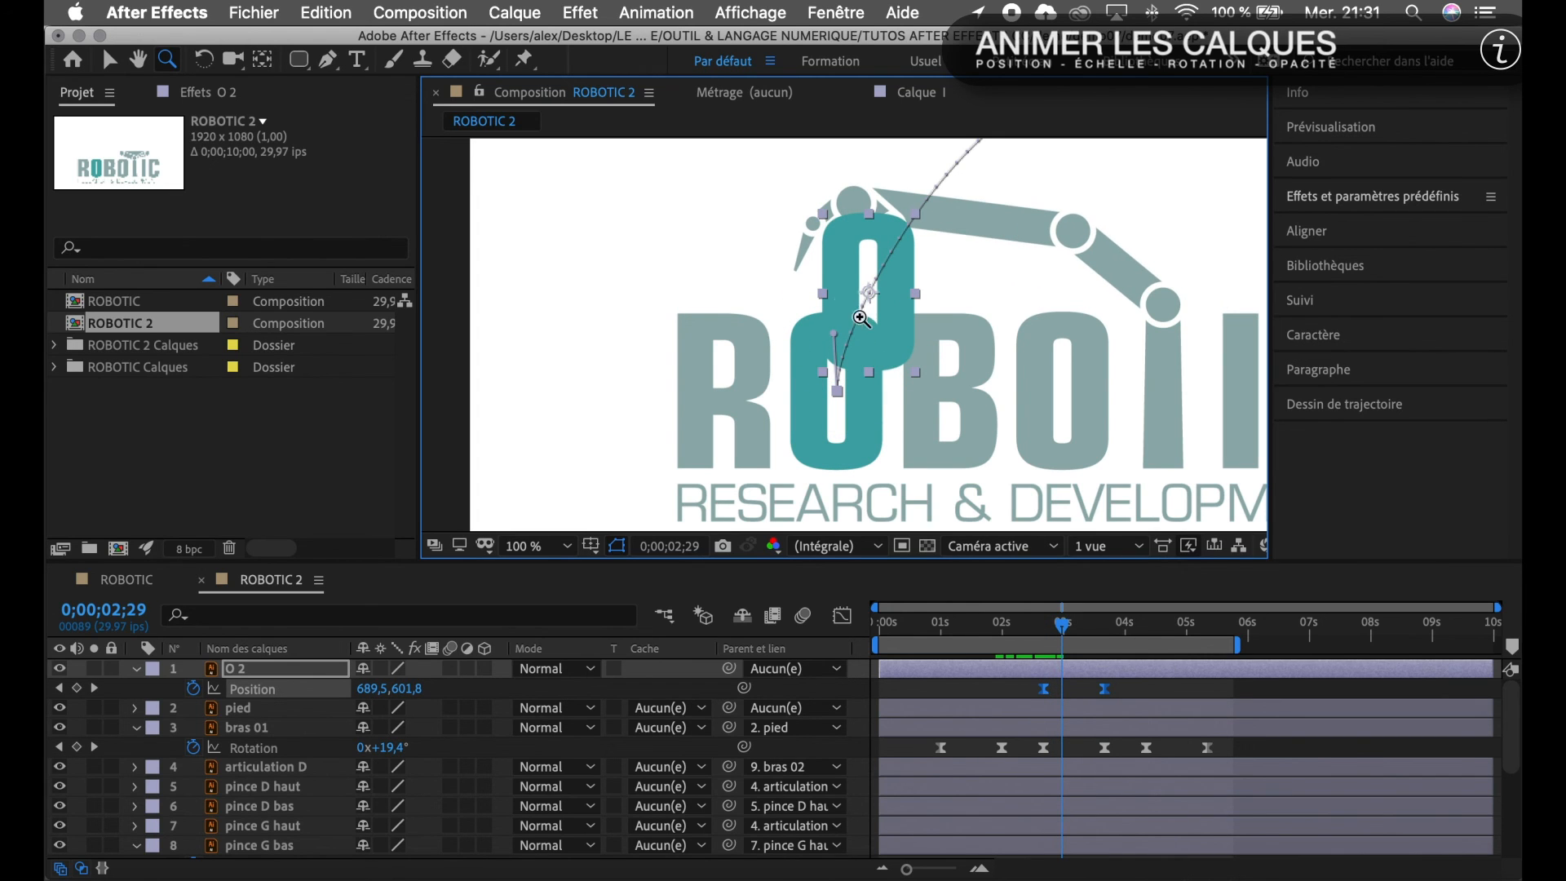
click(329, 60)
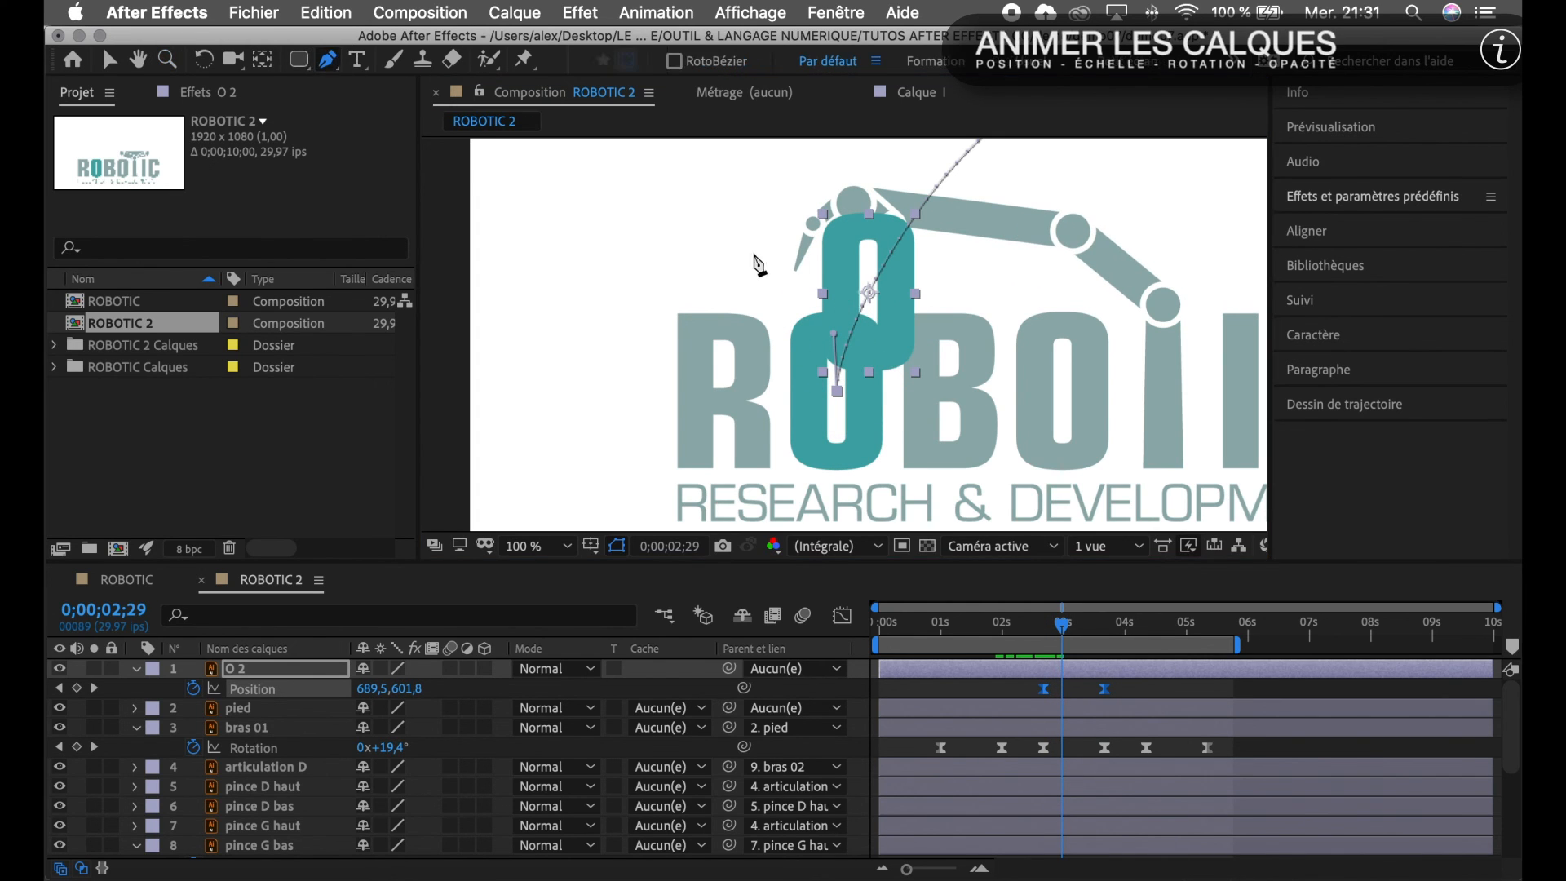
click(861, 319)
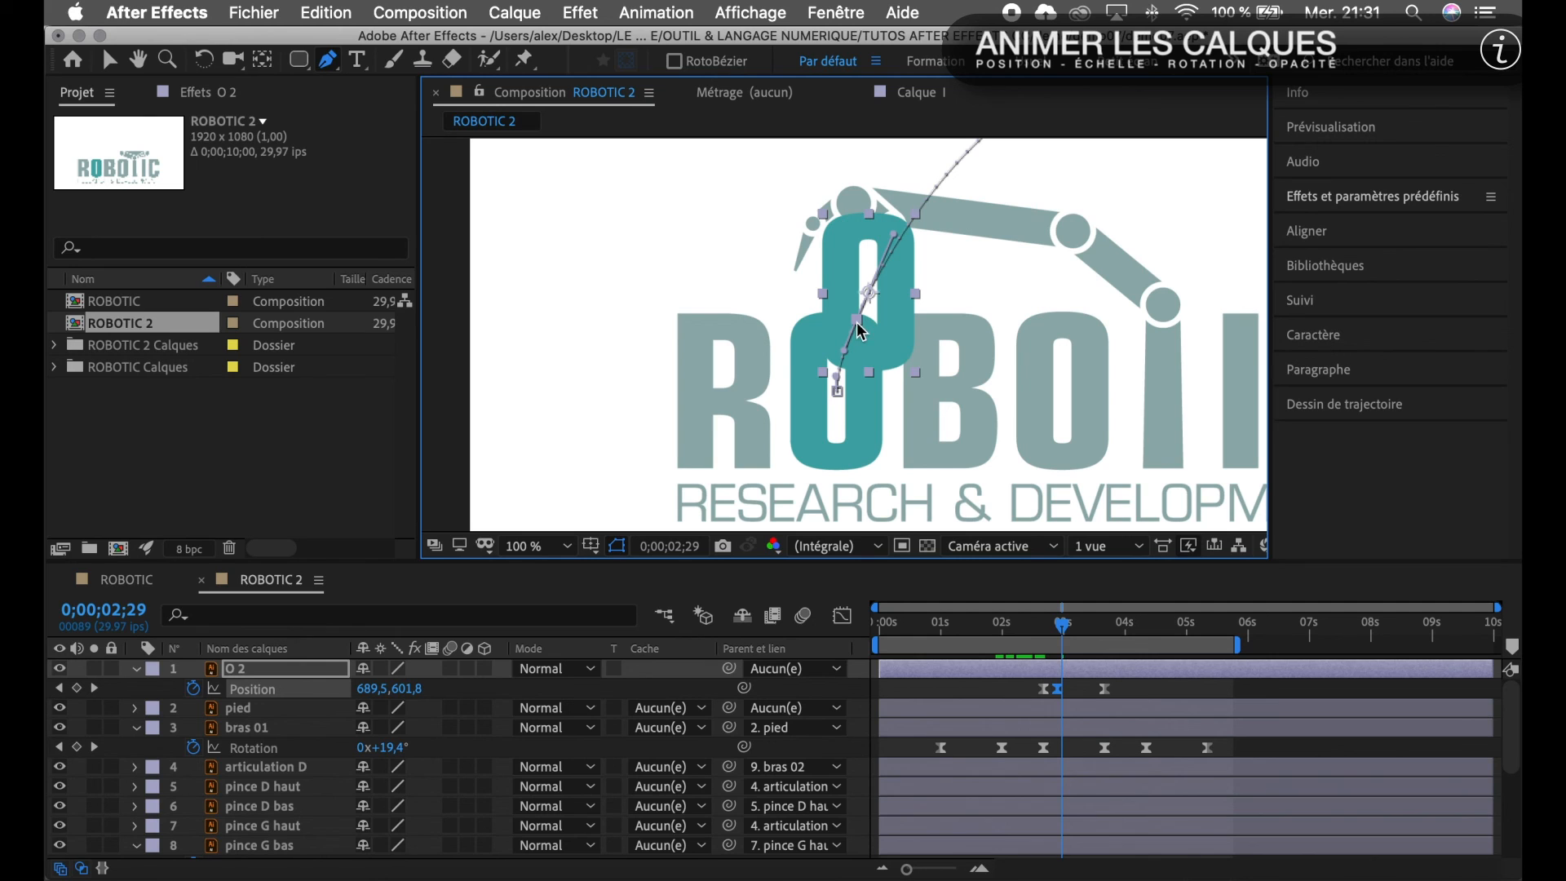
drag(860, 329, 843, 346)
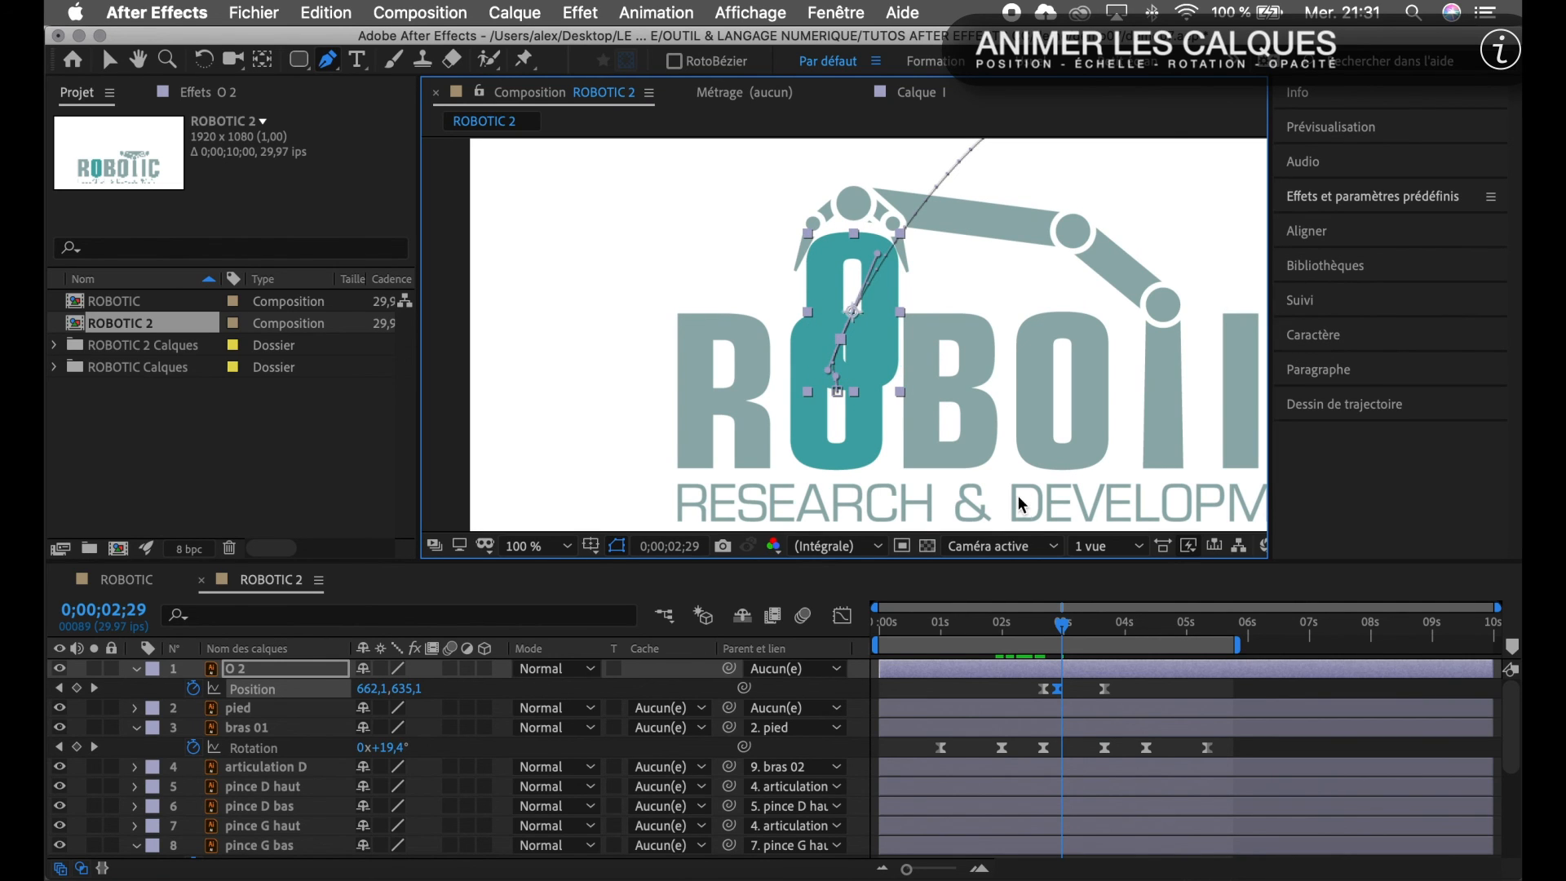
At 0;00;02;23, turn the new path point's handle almost vertical so the O rises straight, and check the frames up to 0;00;02;25.
key(Page_Up)
key(Page_Up)
key(Page_Up)
key(Page_Up)
key(Page_Up)
key(Page_Up)
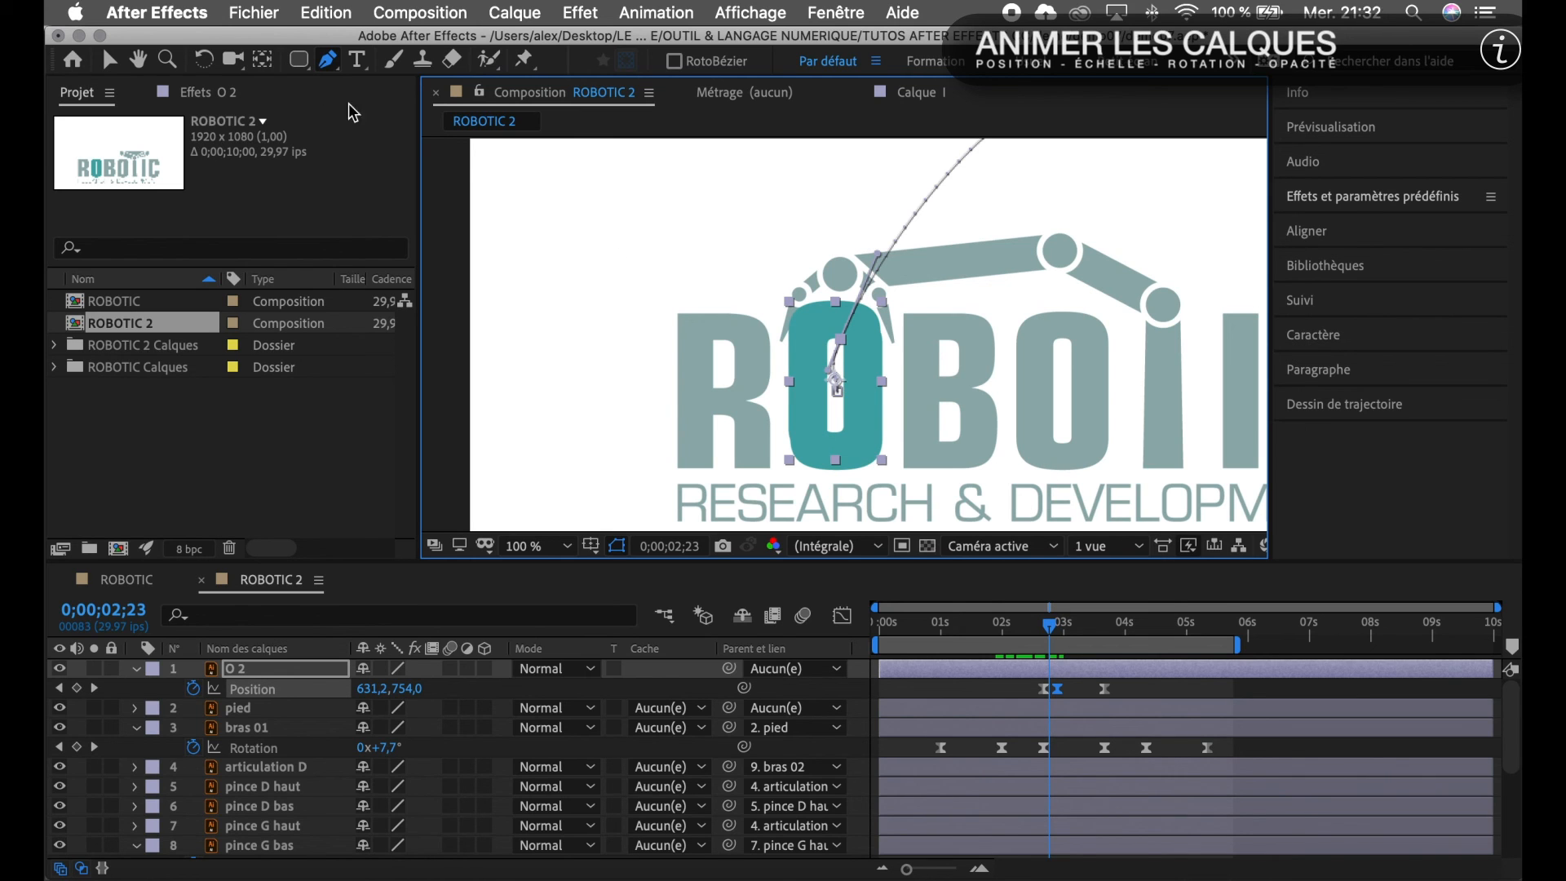
click(167, 59)
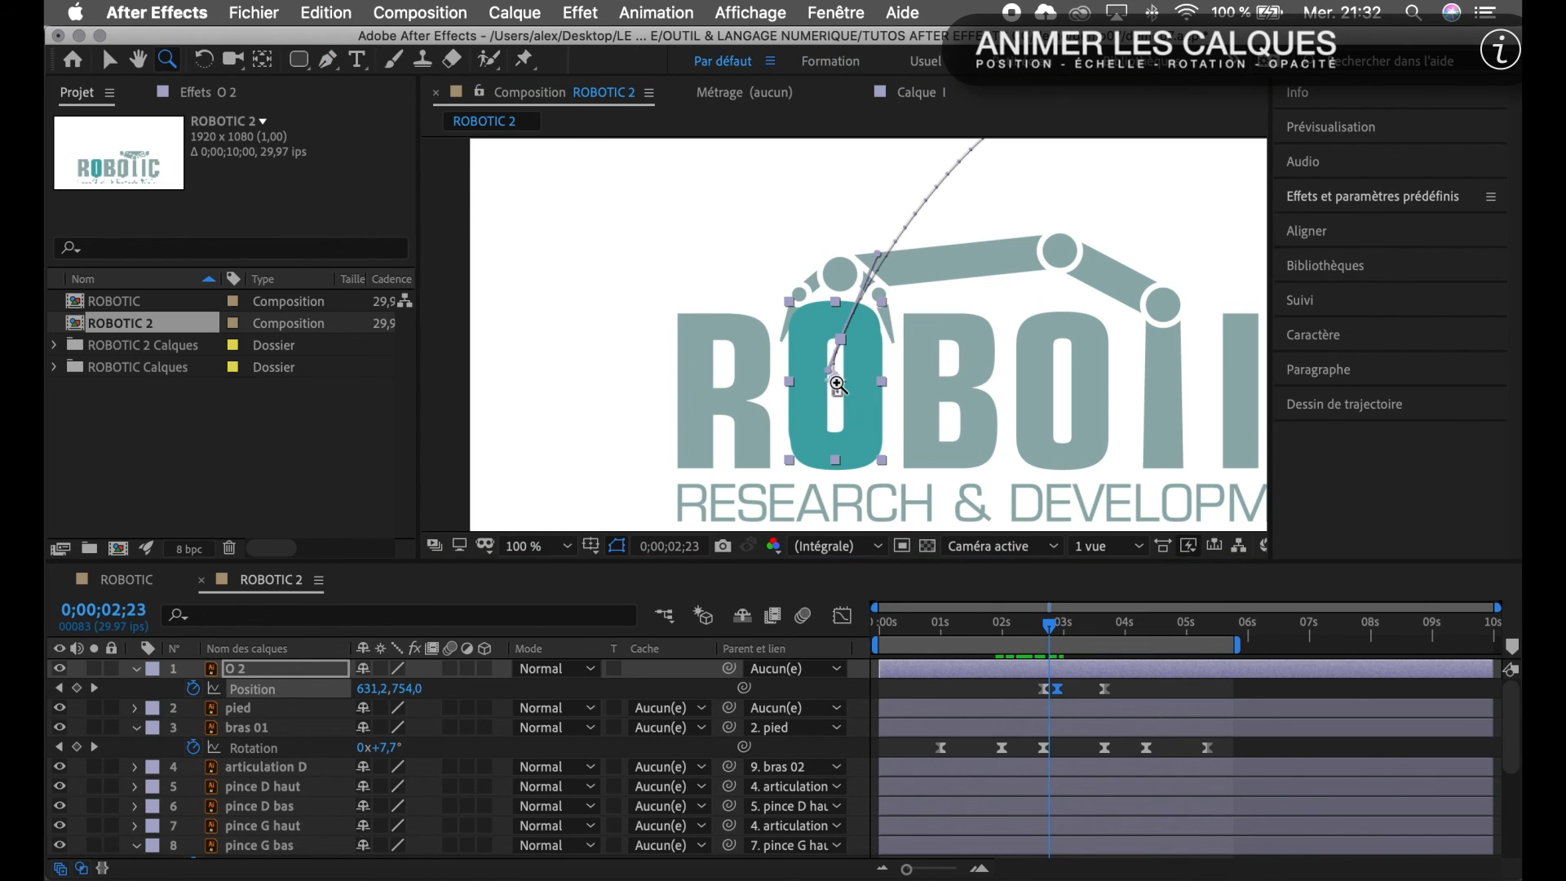
click(837, 385)
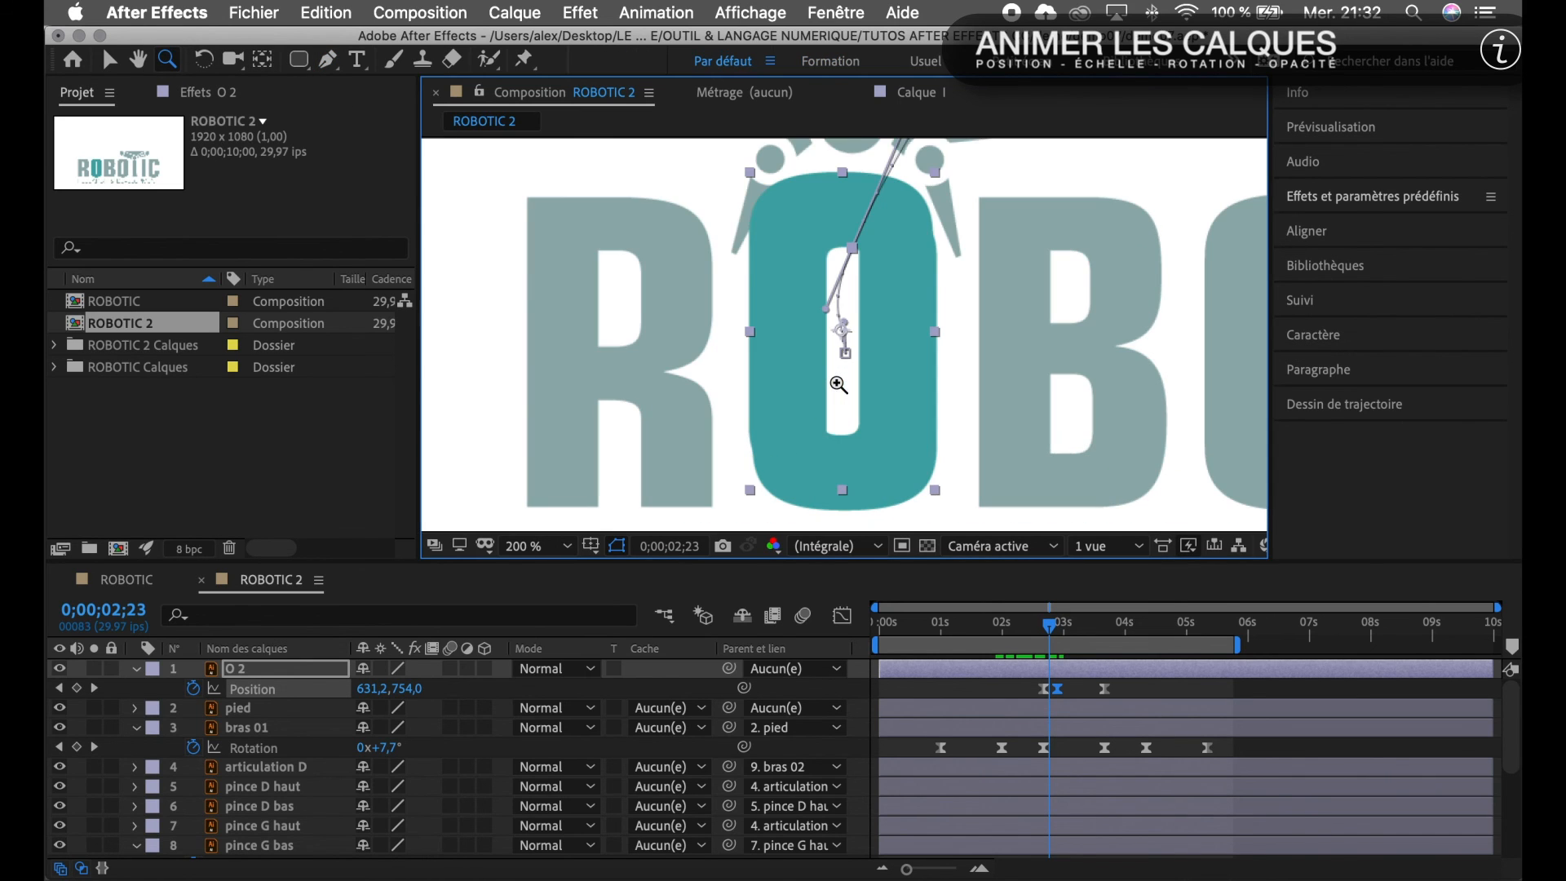
click(846, 327)
mouse_move(828, 312)
mouse_down()
mouse_move(839, 297)
mouse_move(848, 308)
mouse_up()
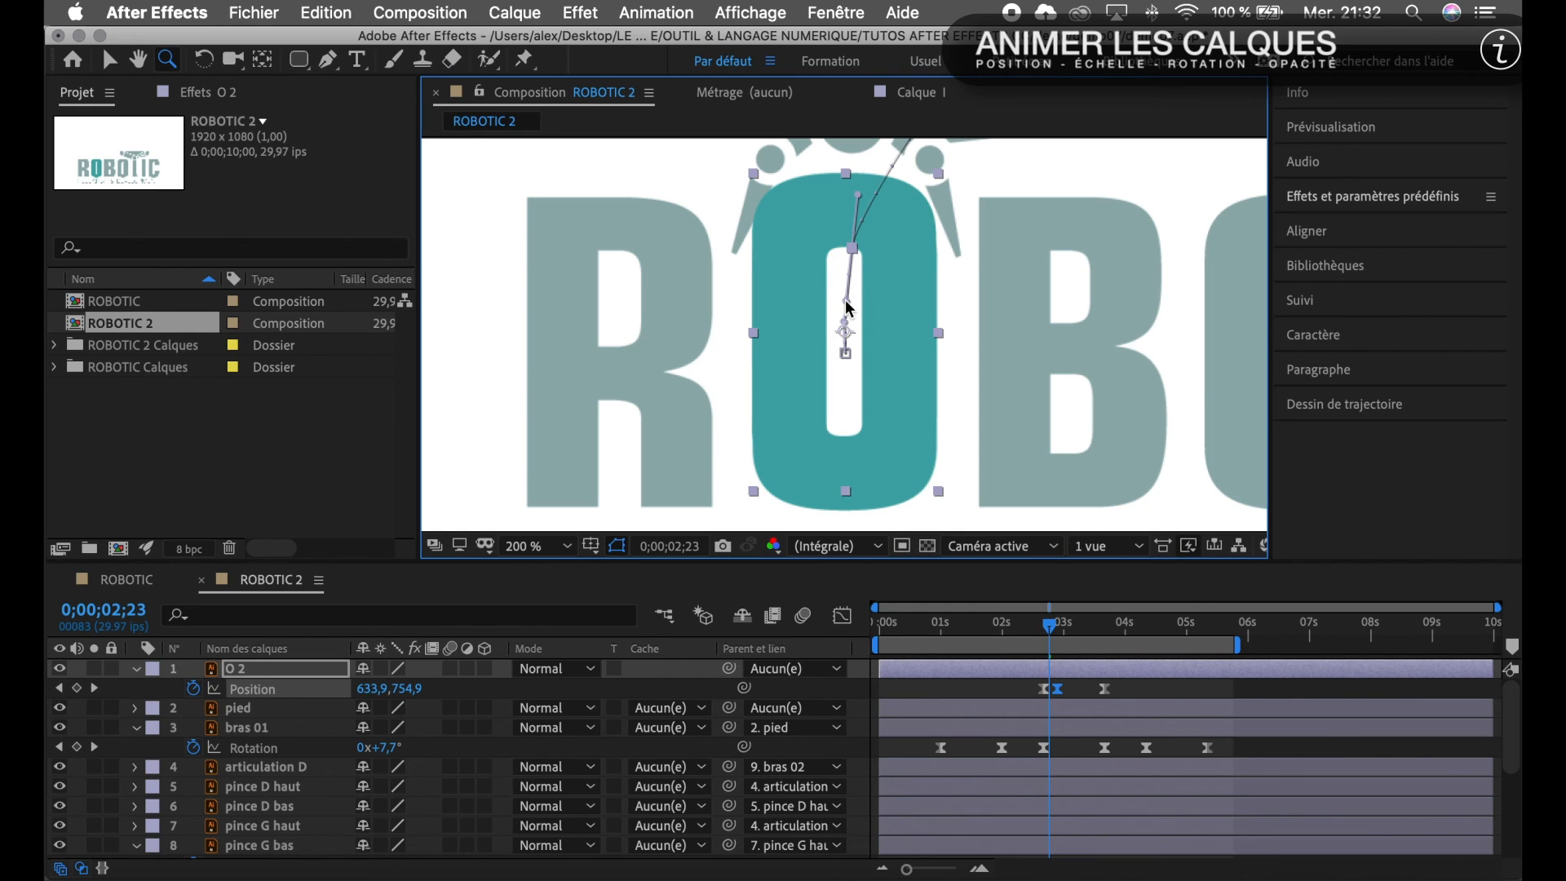
key(Page_Down)
key(Page_Down)
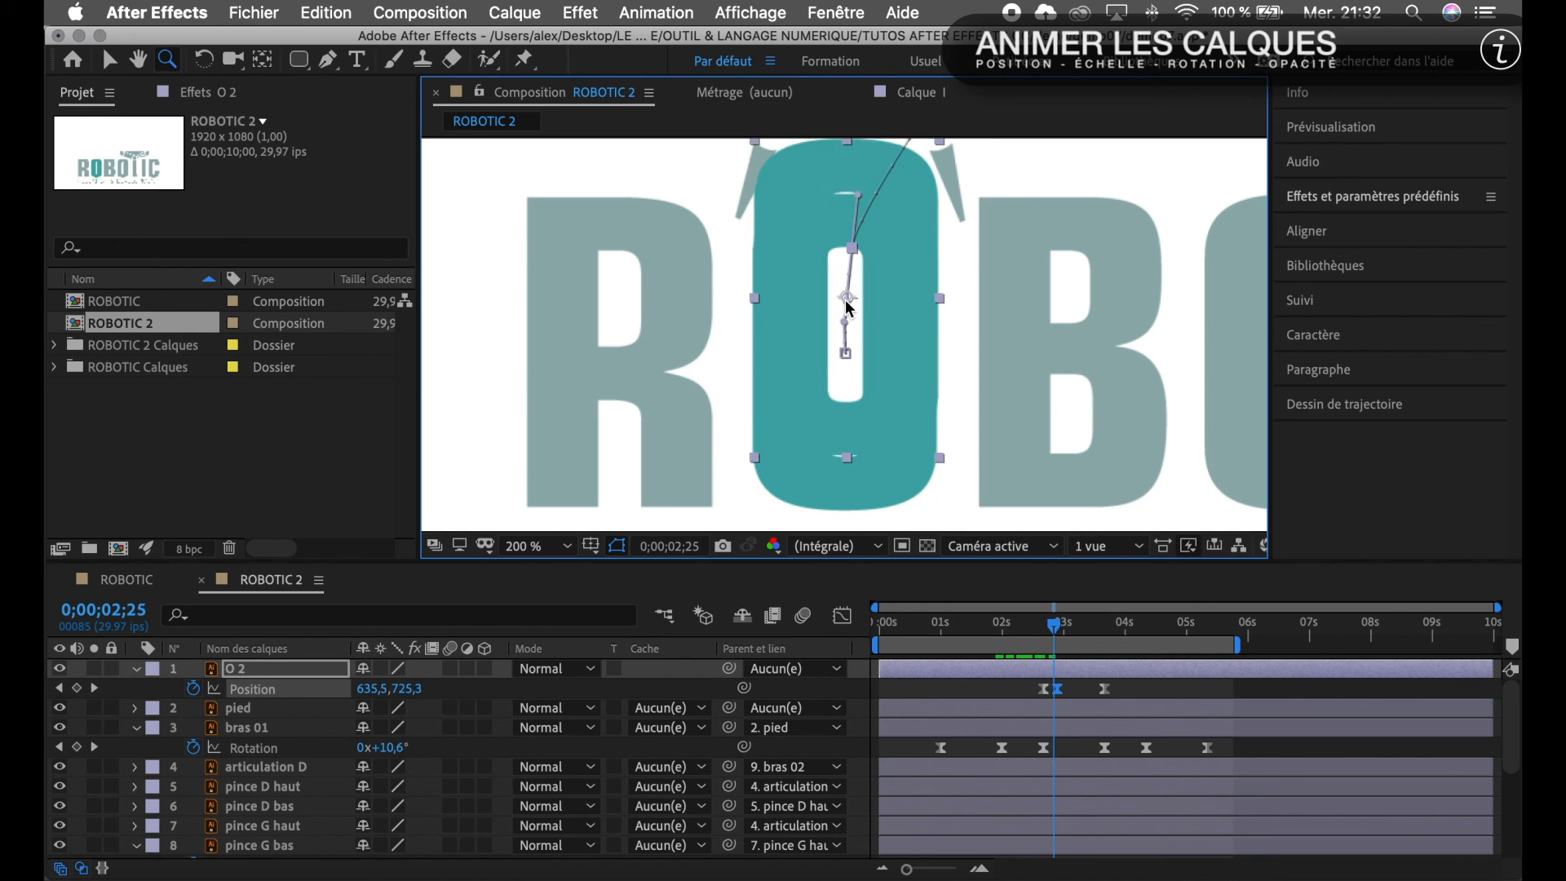
Advance to 0;00;03;03 and add another Pen tool point on O 2's motion path, moving it slightly up to seat the O in the claw.
key(space)
alt+click(1020, 232)
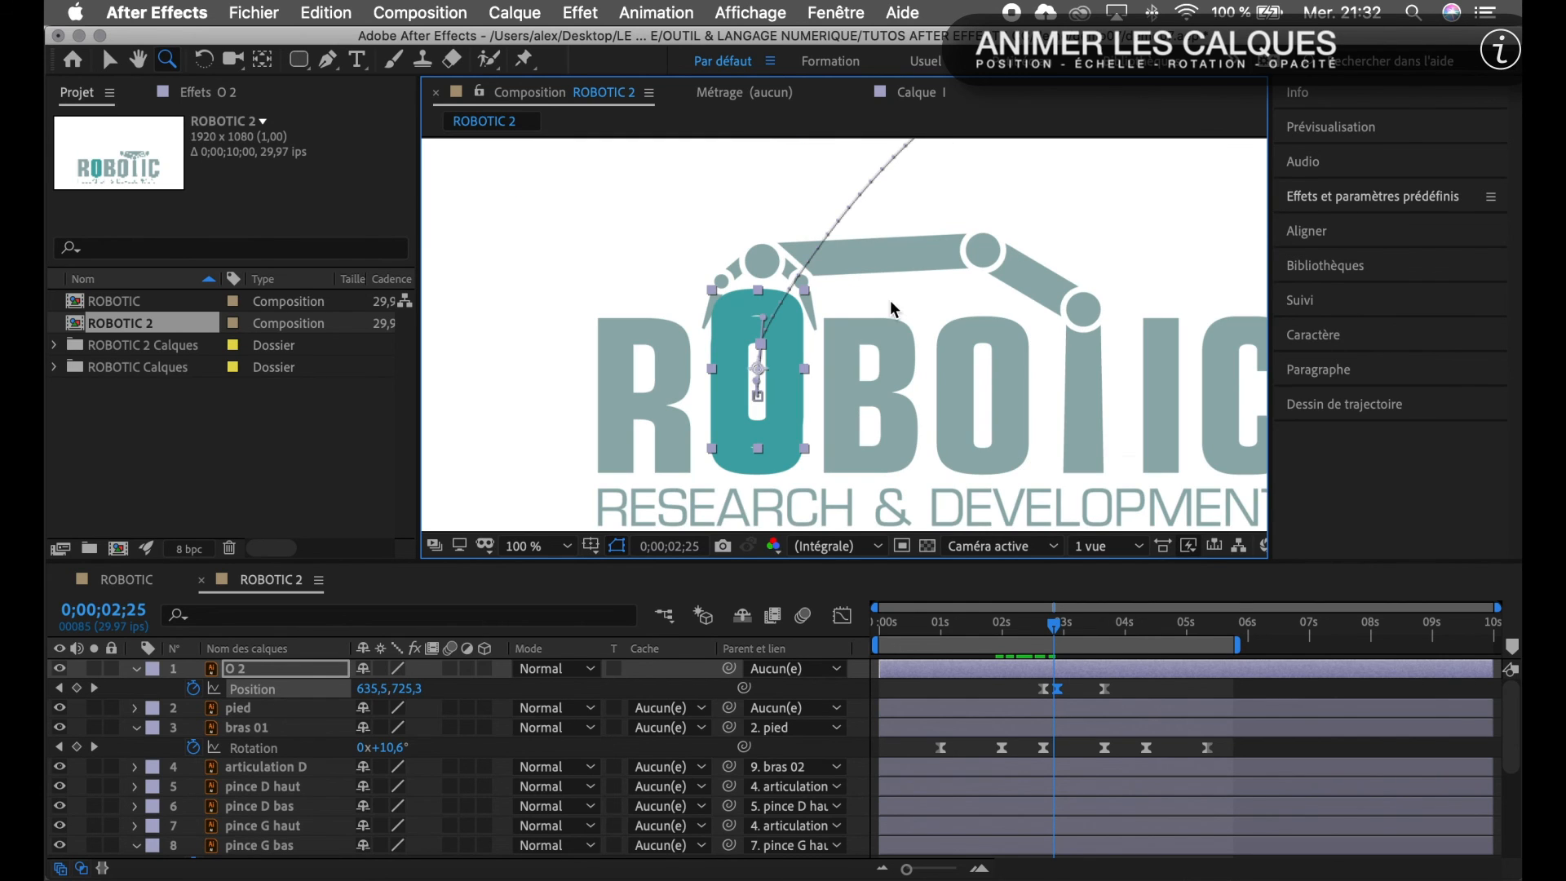
key(Page_Down)
key(Page_Down)
key(Page_Down)
key(Page_Down)
key(Page_Down)
key(Page_Down)
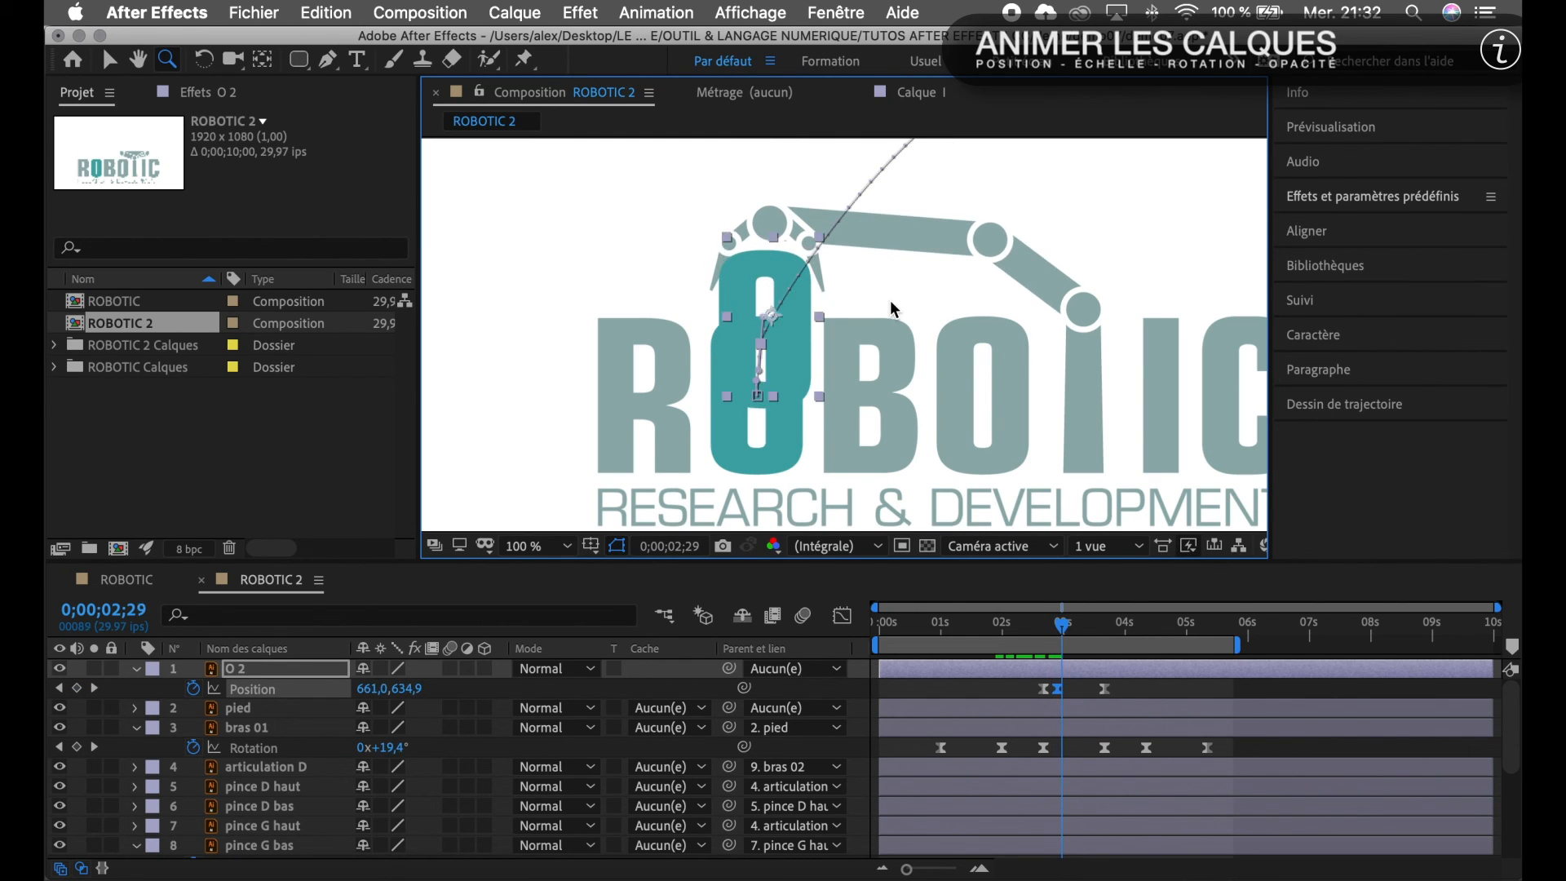
key(Page_Down)
key(Page_Down)
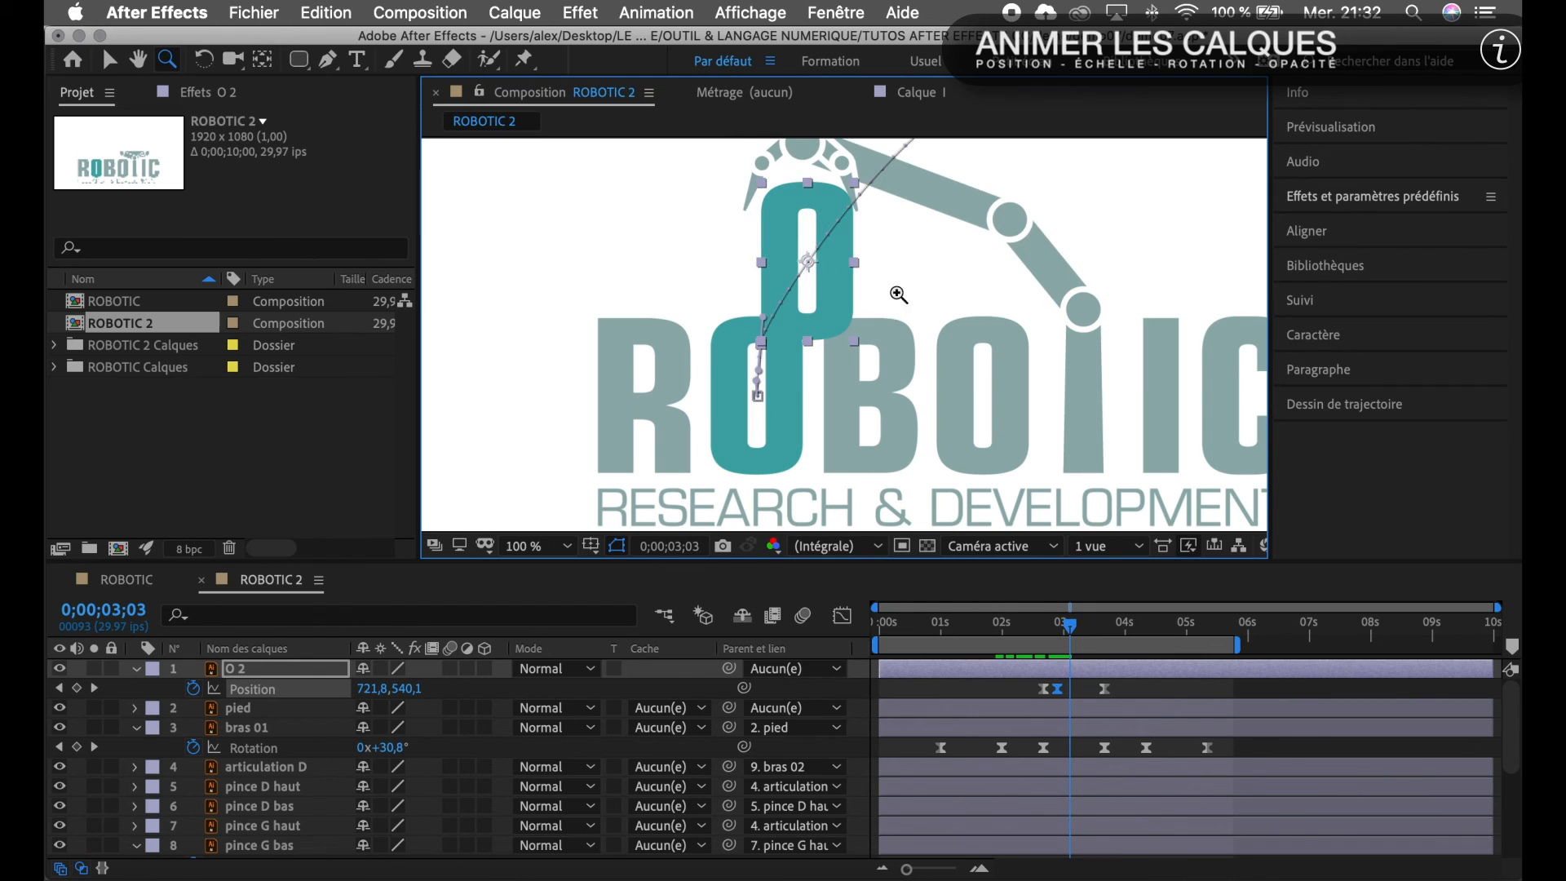
click(328, 59)
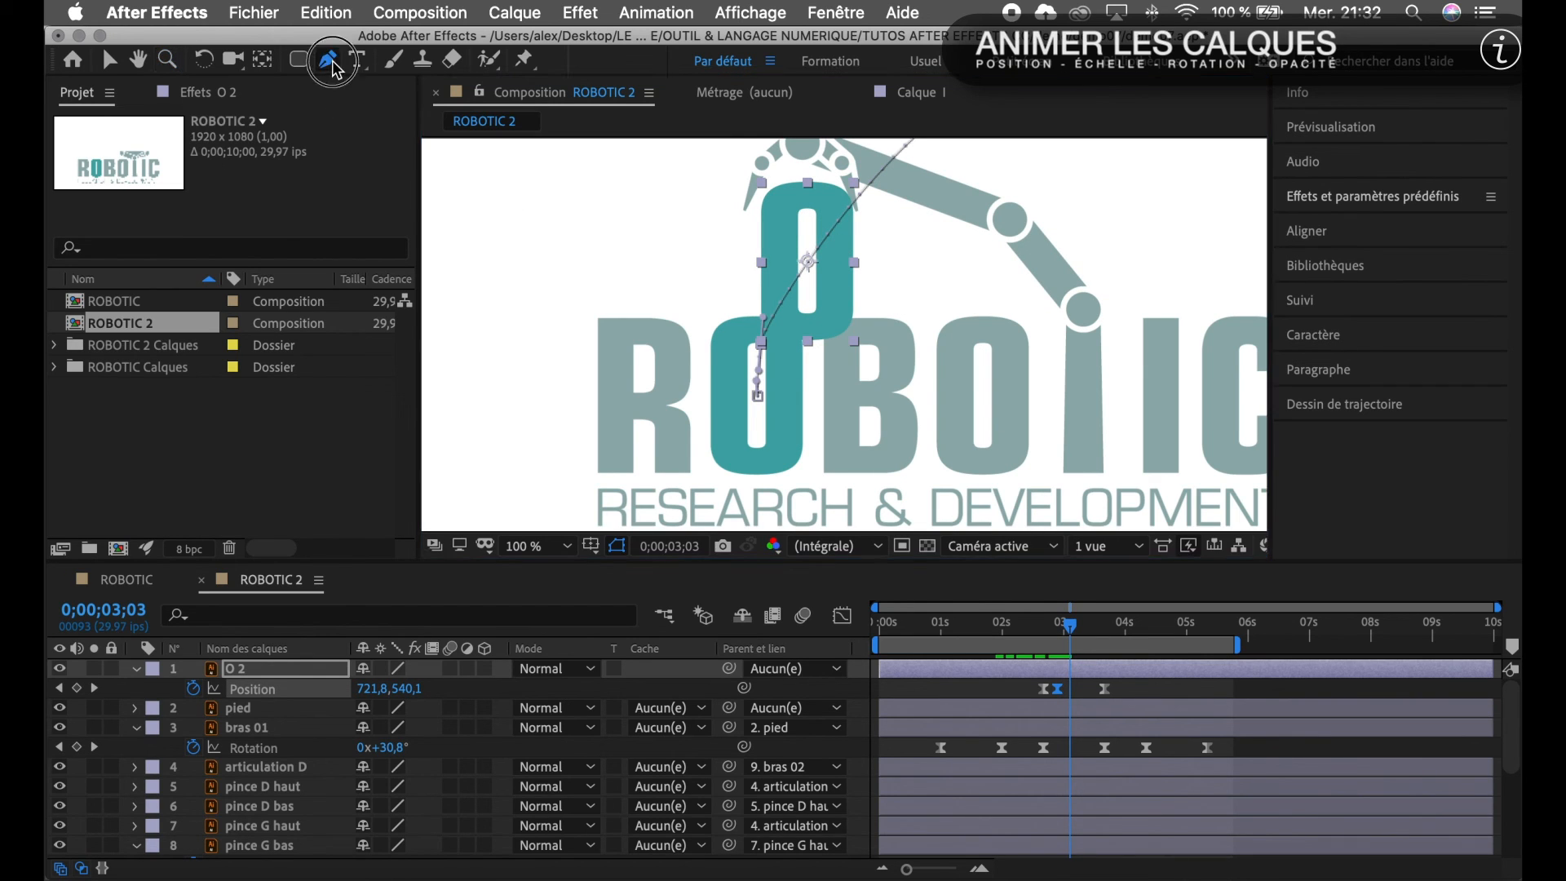
click(823, 239)
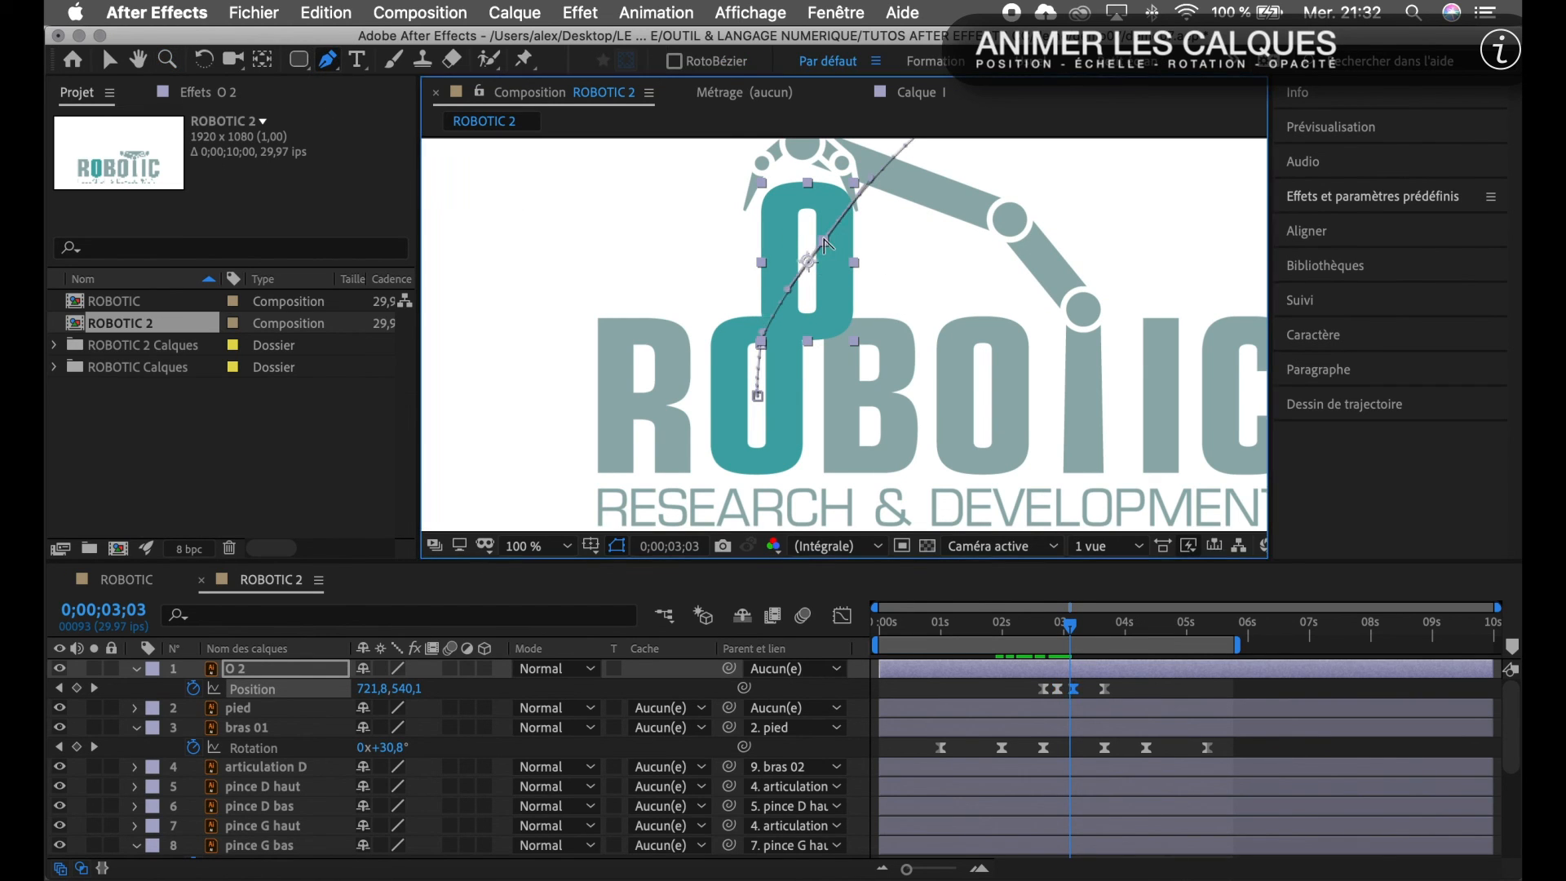
drag(824, 238, 818, 226)
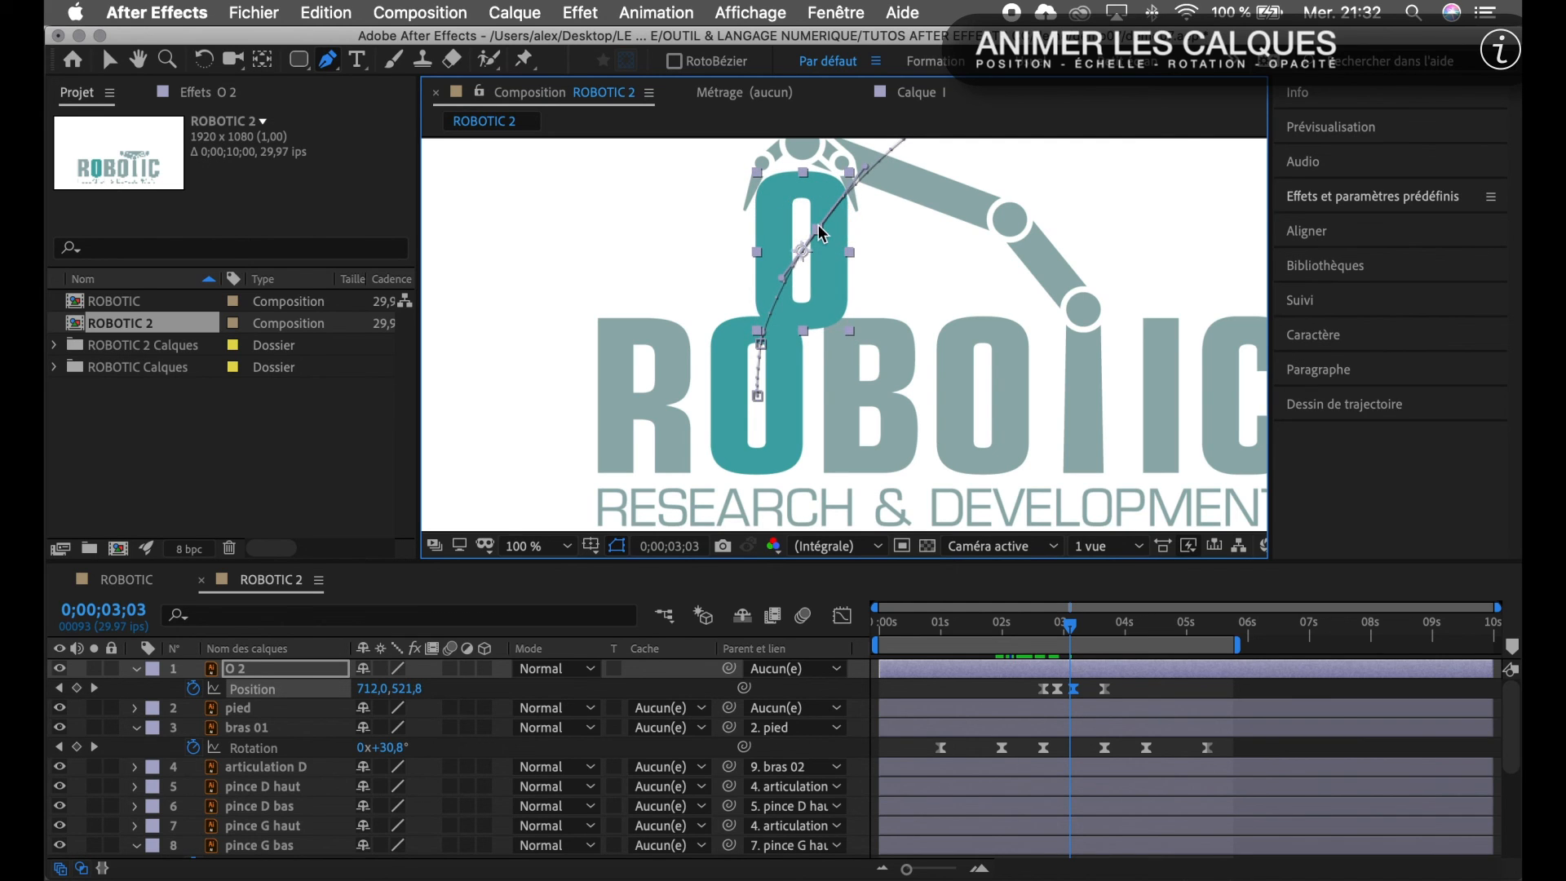
Check frame by frame how well O 2 follows the claw around 0;00;02;29, up to 0;00;03;04.
key(Page_Up)
key(Page_Up)
key(Page_Up)
key(Page_Up)
key(Page_Up)
key(Page_Down)
key(Page_Down)
key(Page_Down)
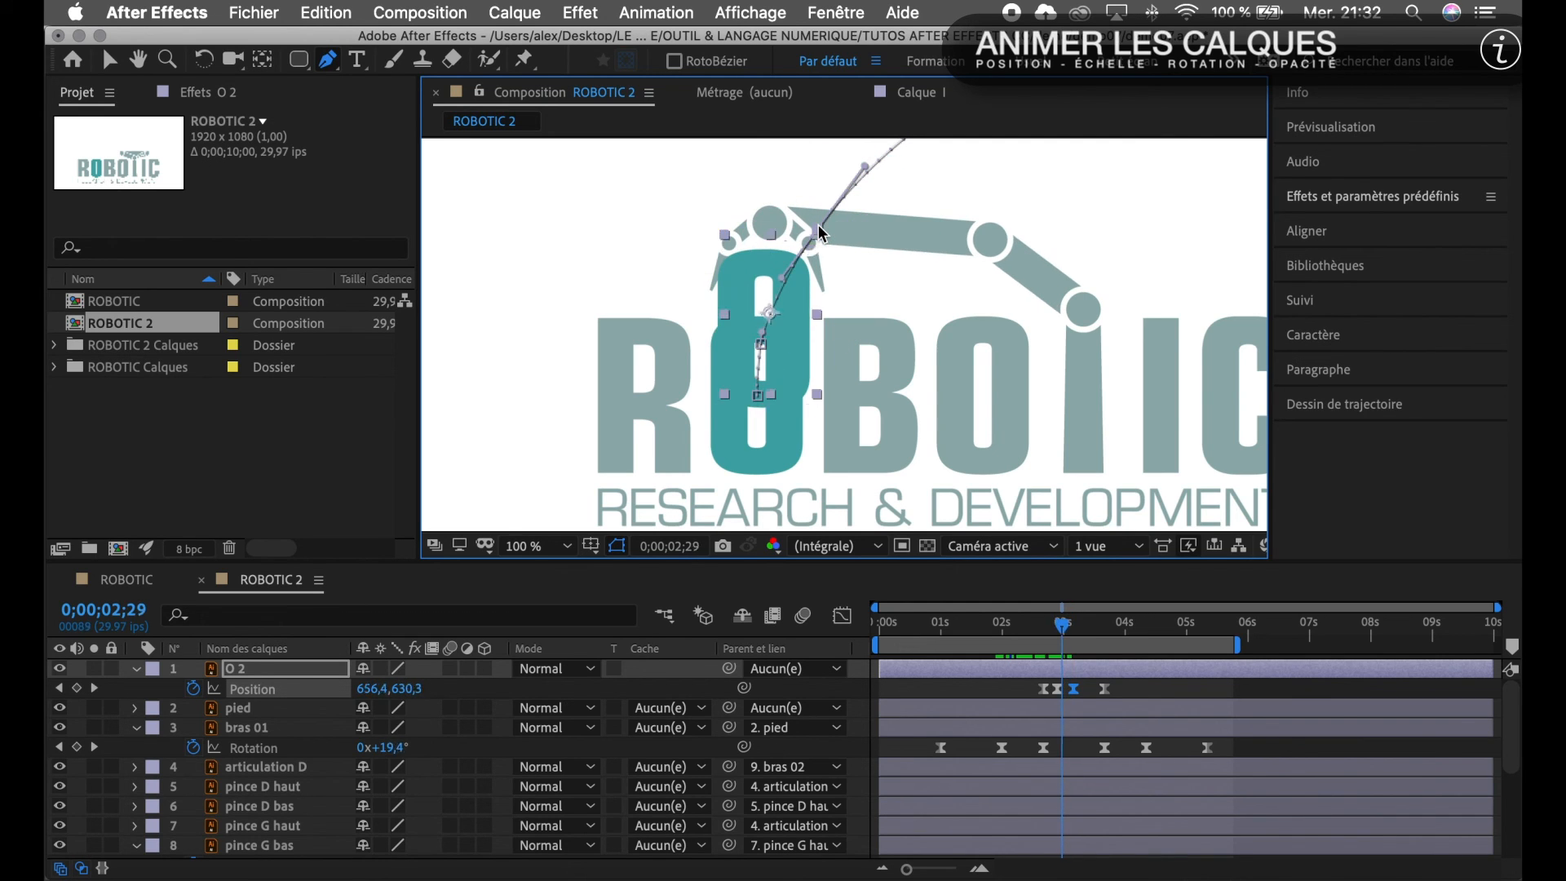
key(Page_Down)
key(Page_Down)
key(Page_Down)
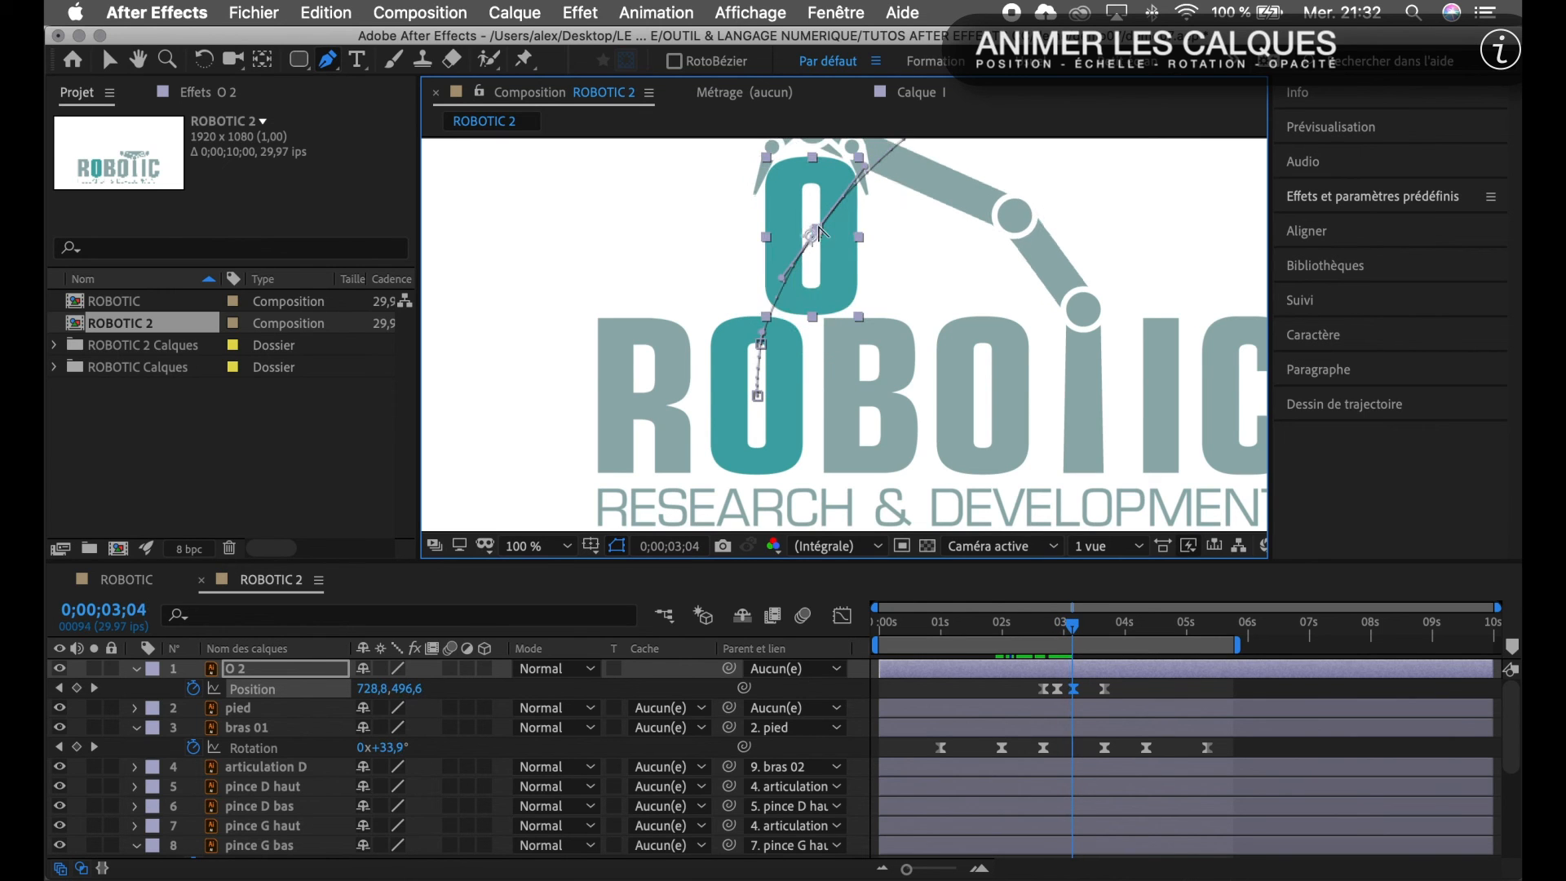
At 0;00;03;08, add a Pen tool point to O 2's motion path and shift it slightly up and right toward the claw.
key(h)
drag(982, 224, 840, 384)
key(g)
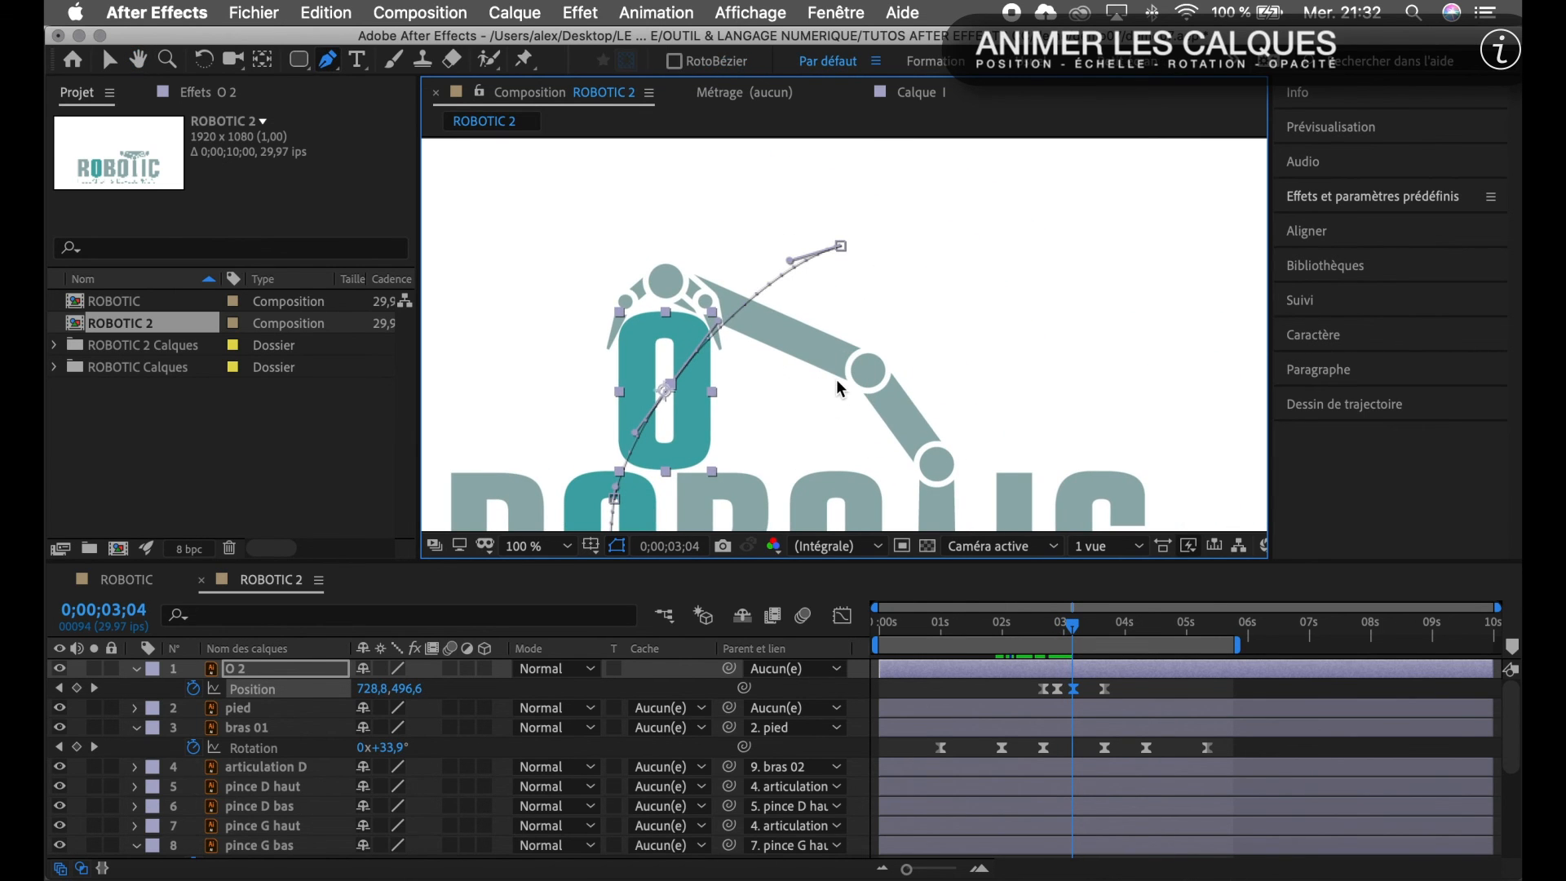
key(Page_Down)
key(Page_Down)
key(Page_Down)
key(Page_Down)
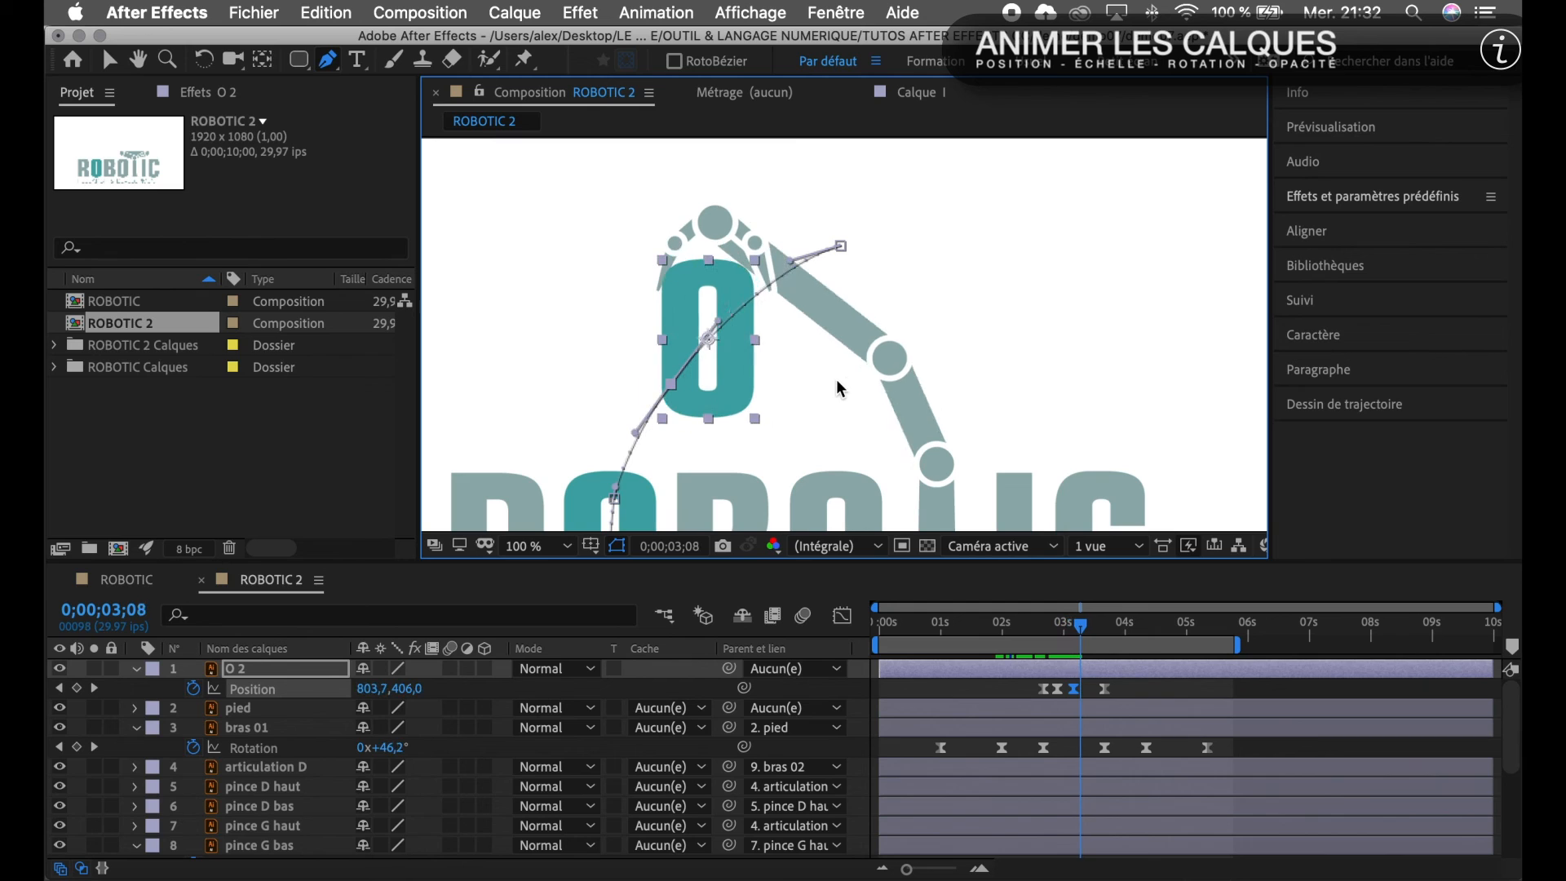
click(737, 311)
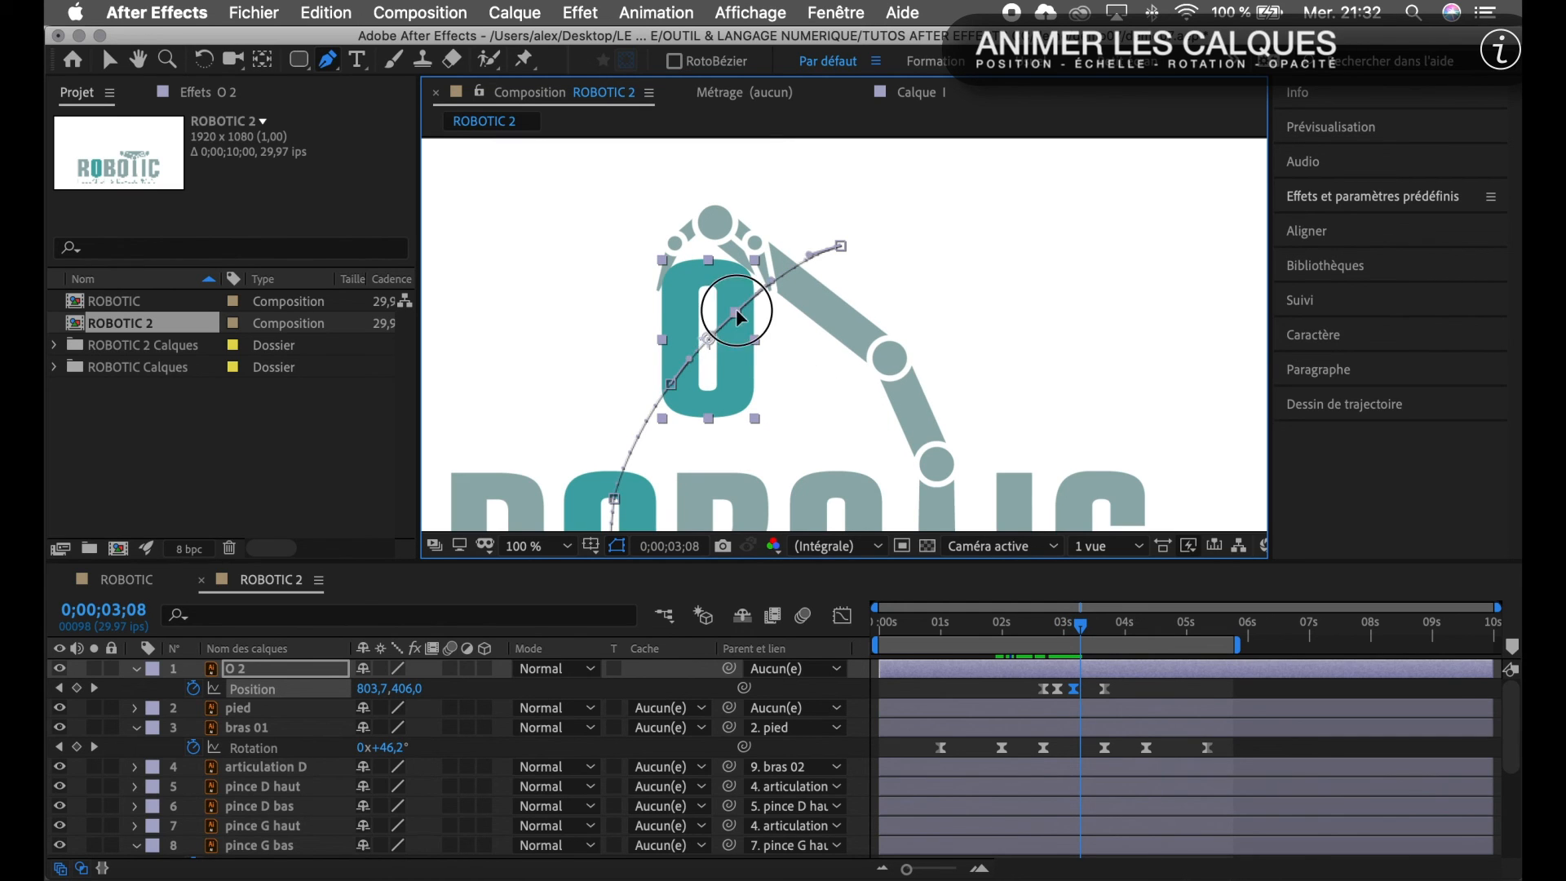
drag(737, 310, 749, 301)
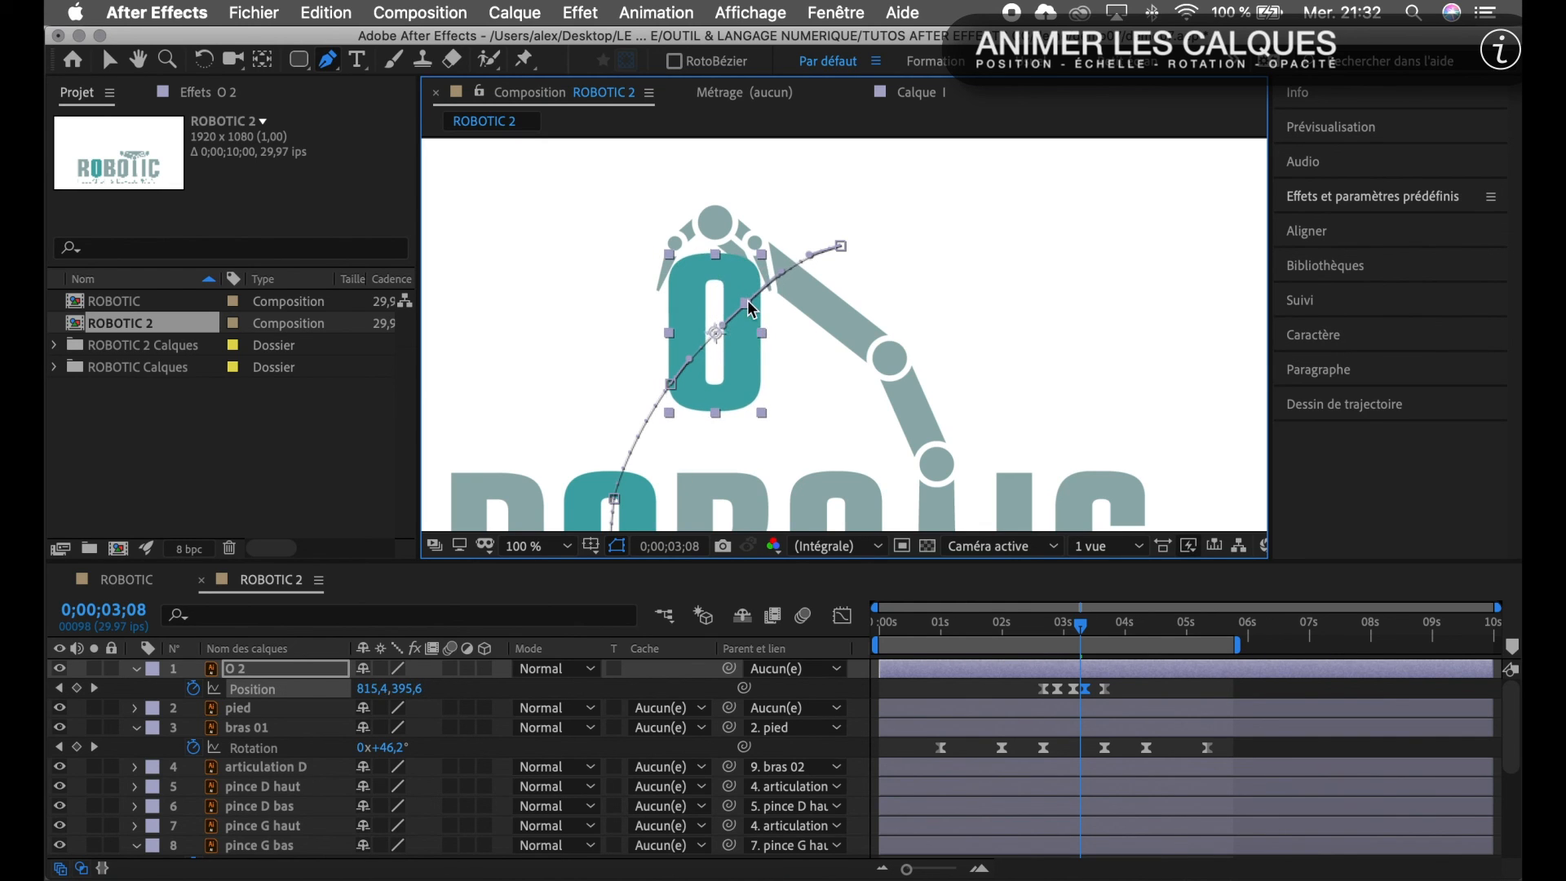
Review O 2's alignment with the claw frame by frame from 0;00;03;02 to 0;00;03;10.
key(Page_Up)
key(Page_Up)
key(Page_Up)
key(Page_Up)
key(Page_Up)
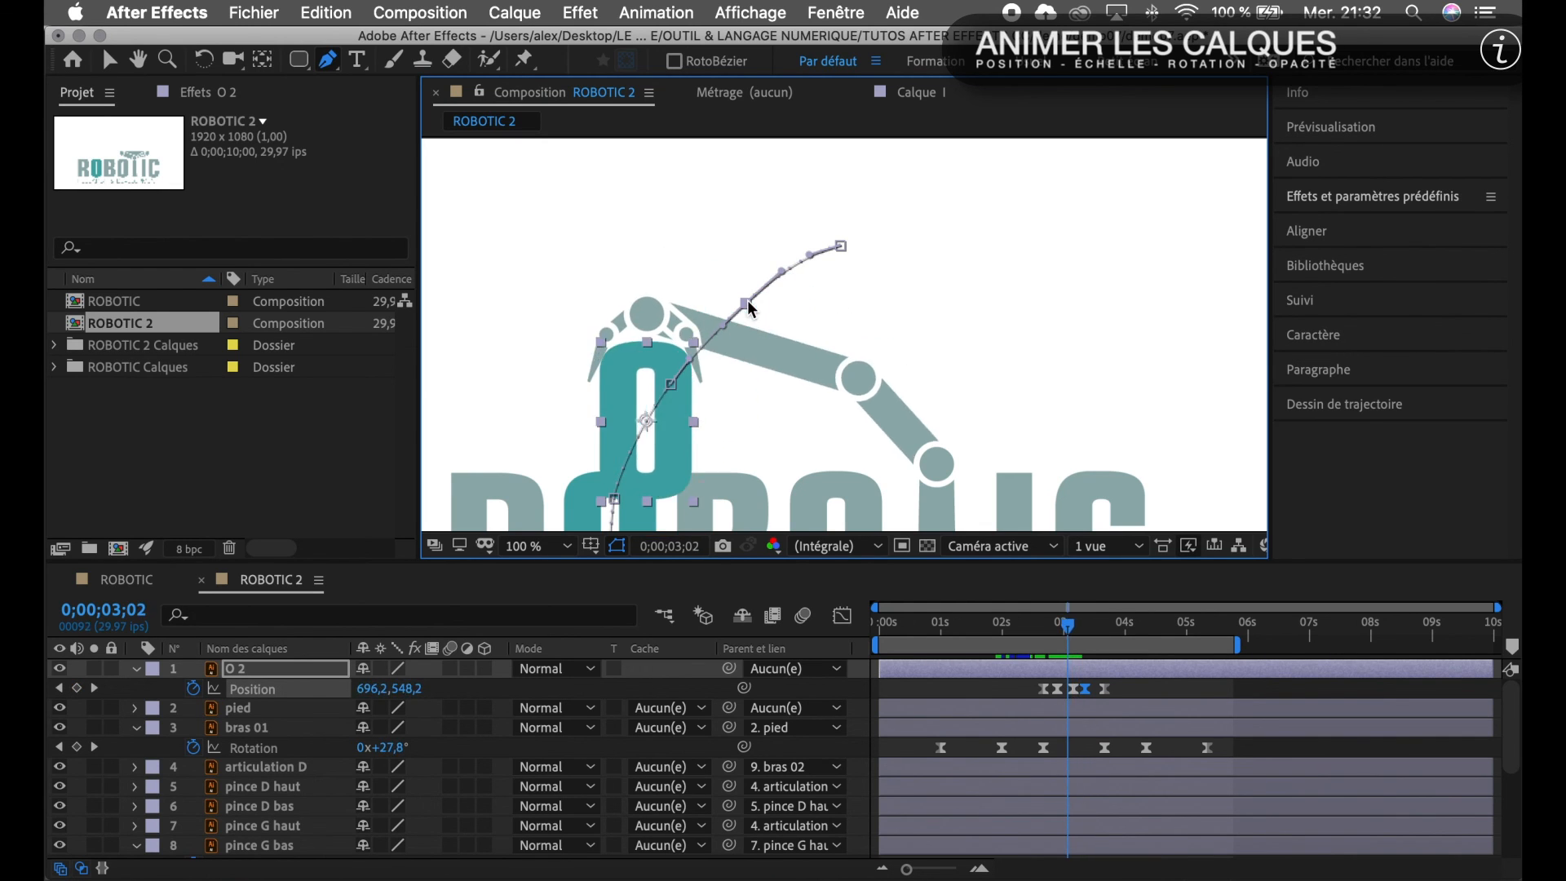
key(Page_Down)
key(Page_Down)
key(Page_Down)
key(Page_Down)
key(Page_Down)
key(Page_Down)
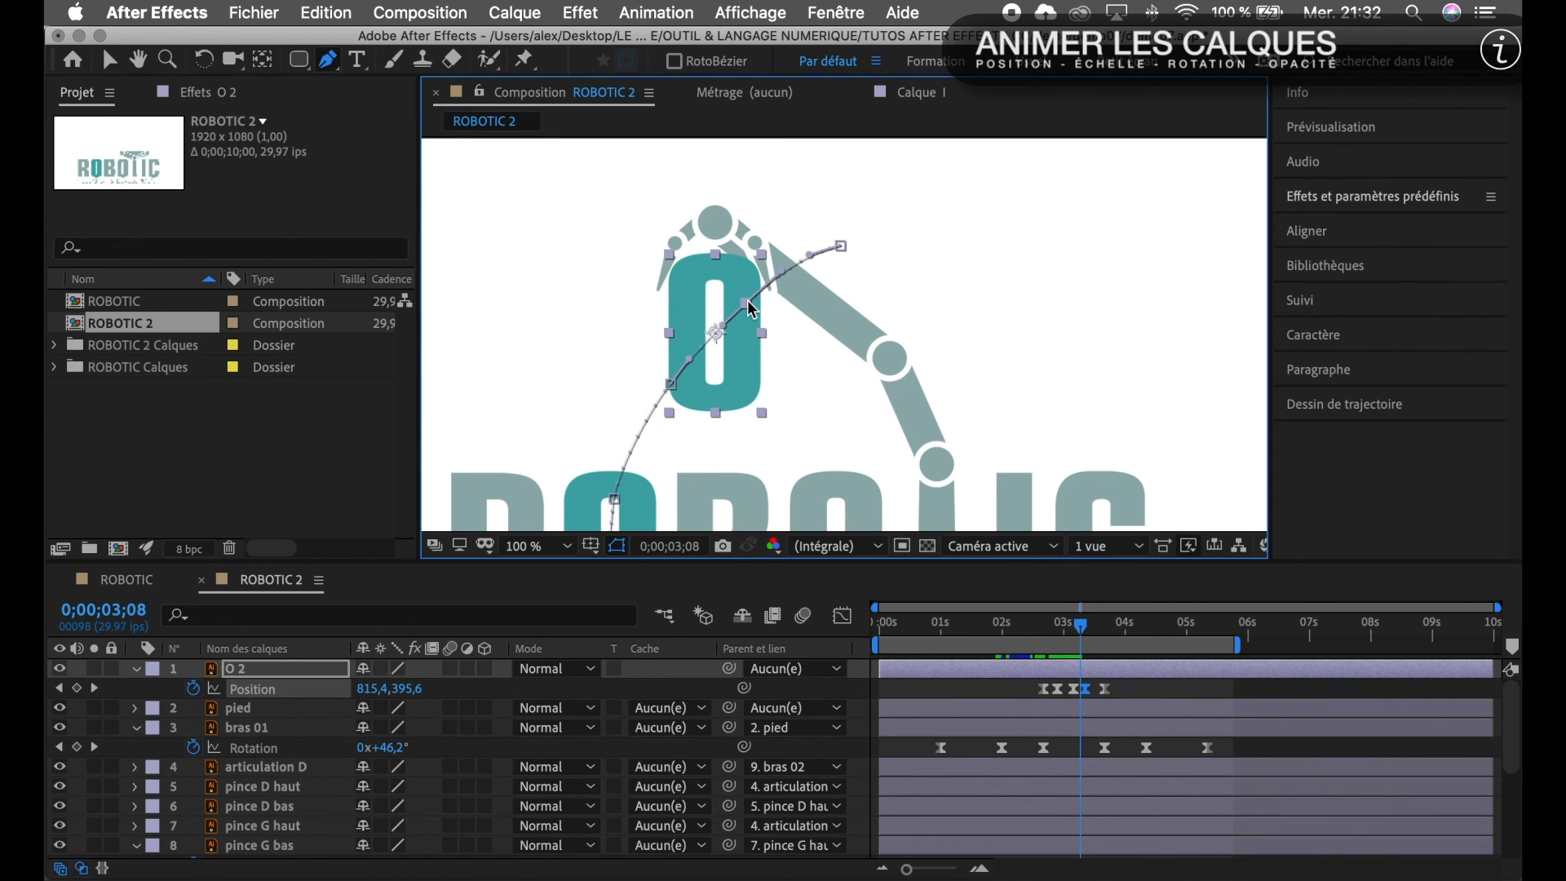
key(Page_Down)
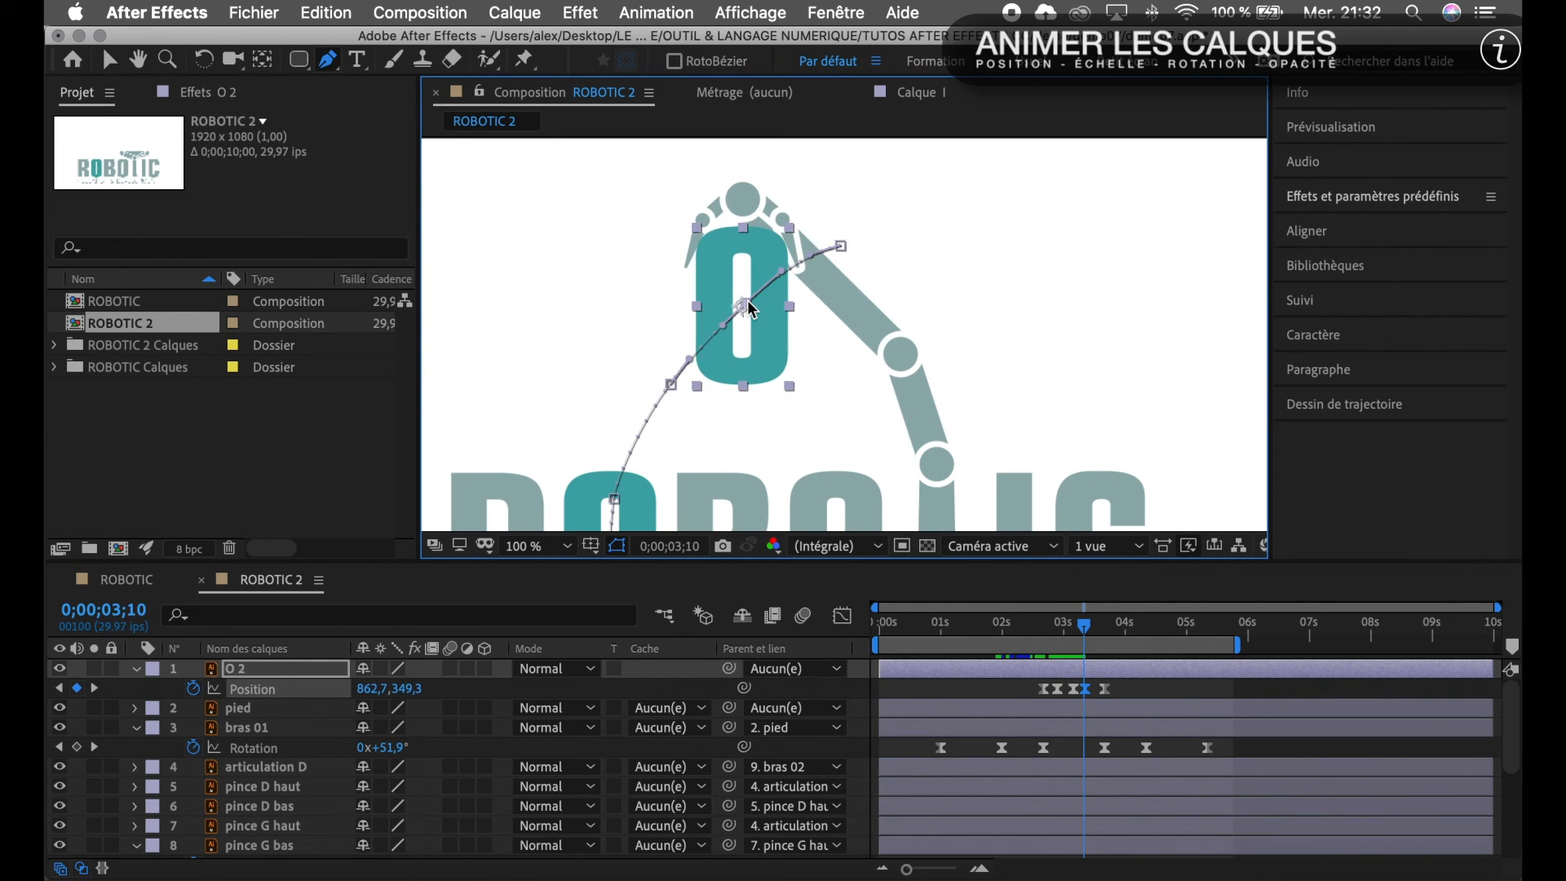
At 0;00;03;20, move O 2's last path point to 1019,4, 266,0 to centre it in the claw and shorten its handle for a smooth arrival.
key(Page_Down)
key(Page_Down)
key(Page_Down)
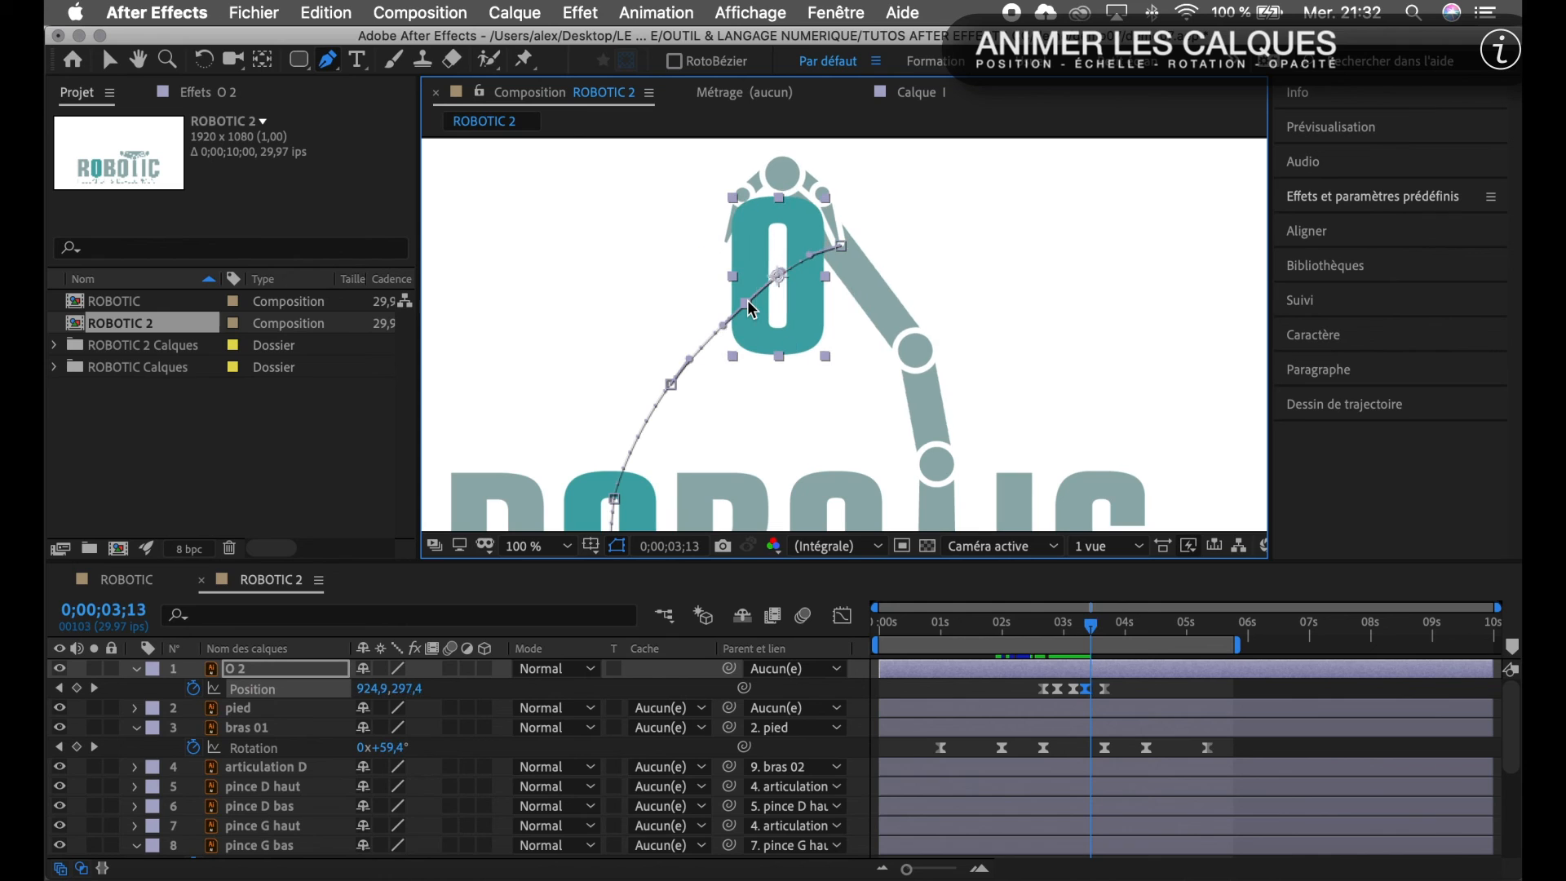
key(Page_Down)
key(Page_Down)
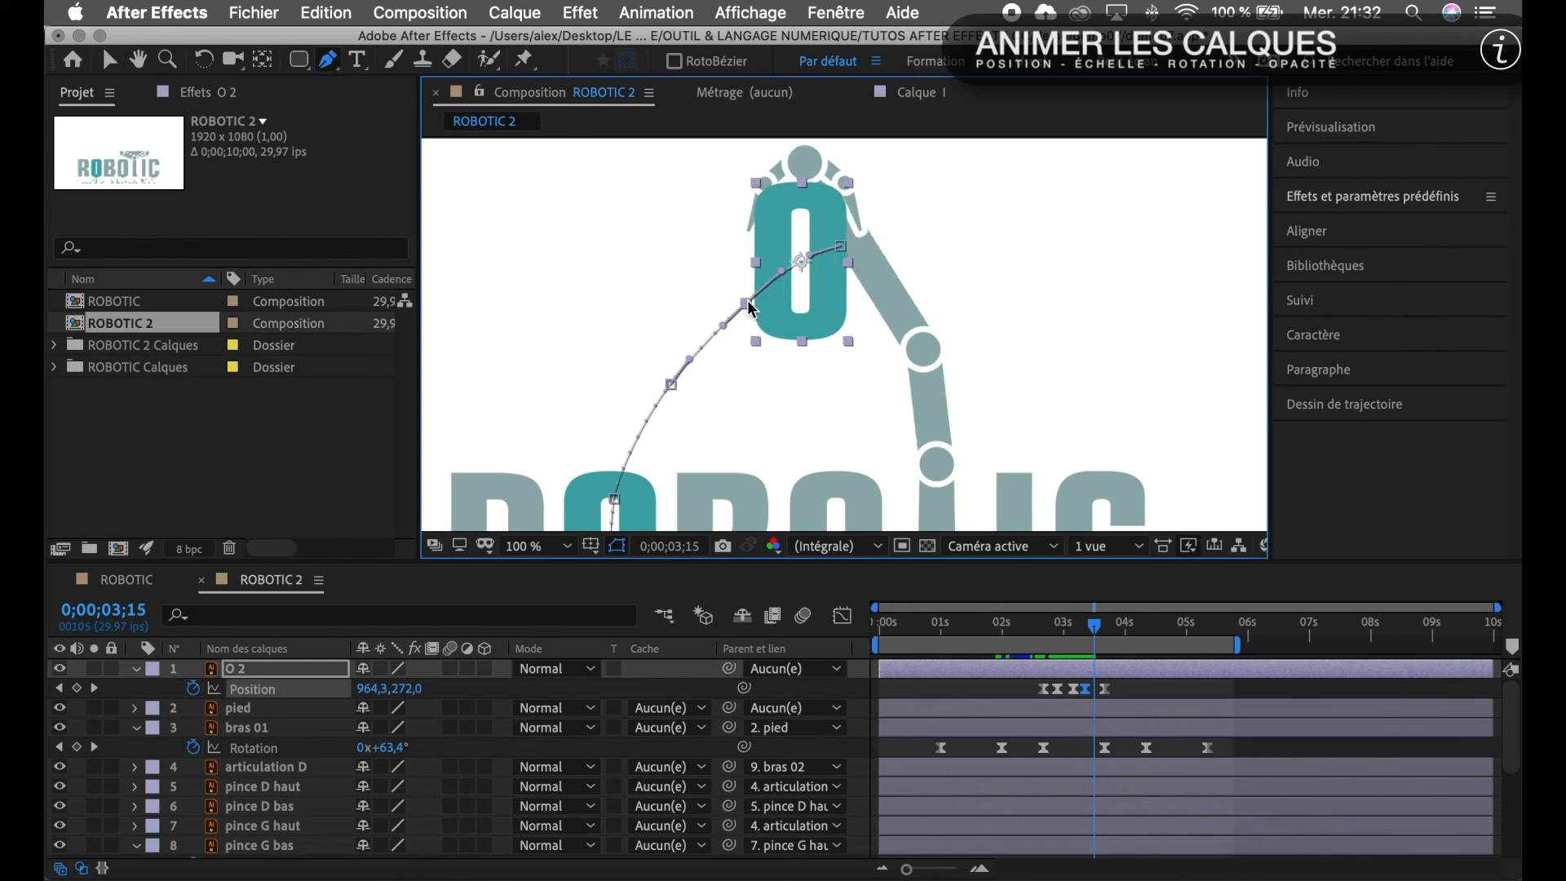
key(Page_Down)
key(Page_Down)
key(Page_Down)
key(Page_Down)
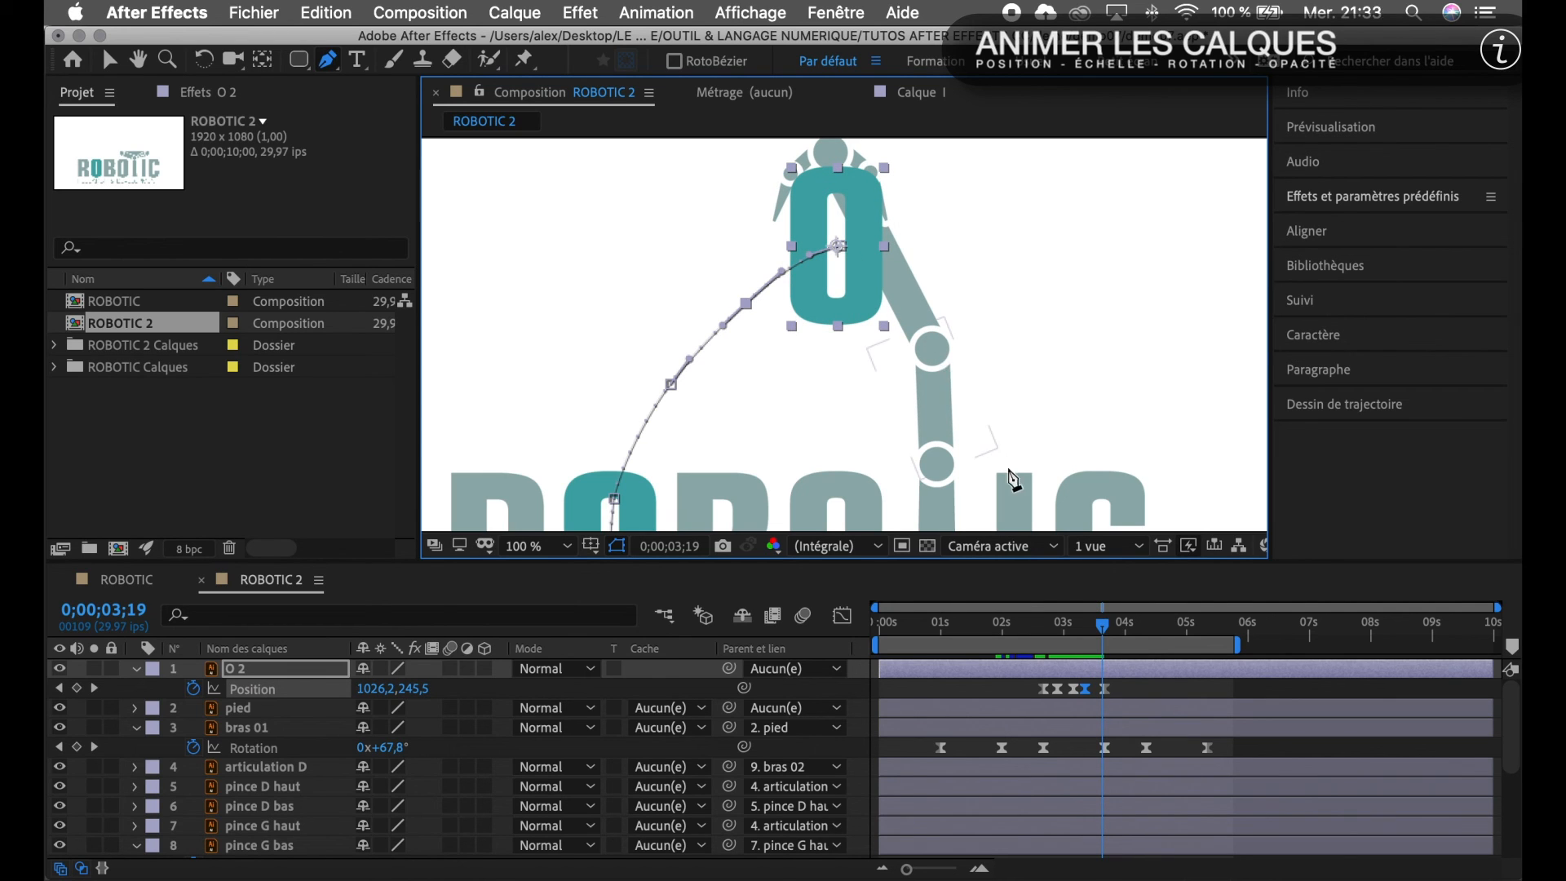
key(Page_Down)
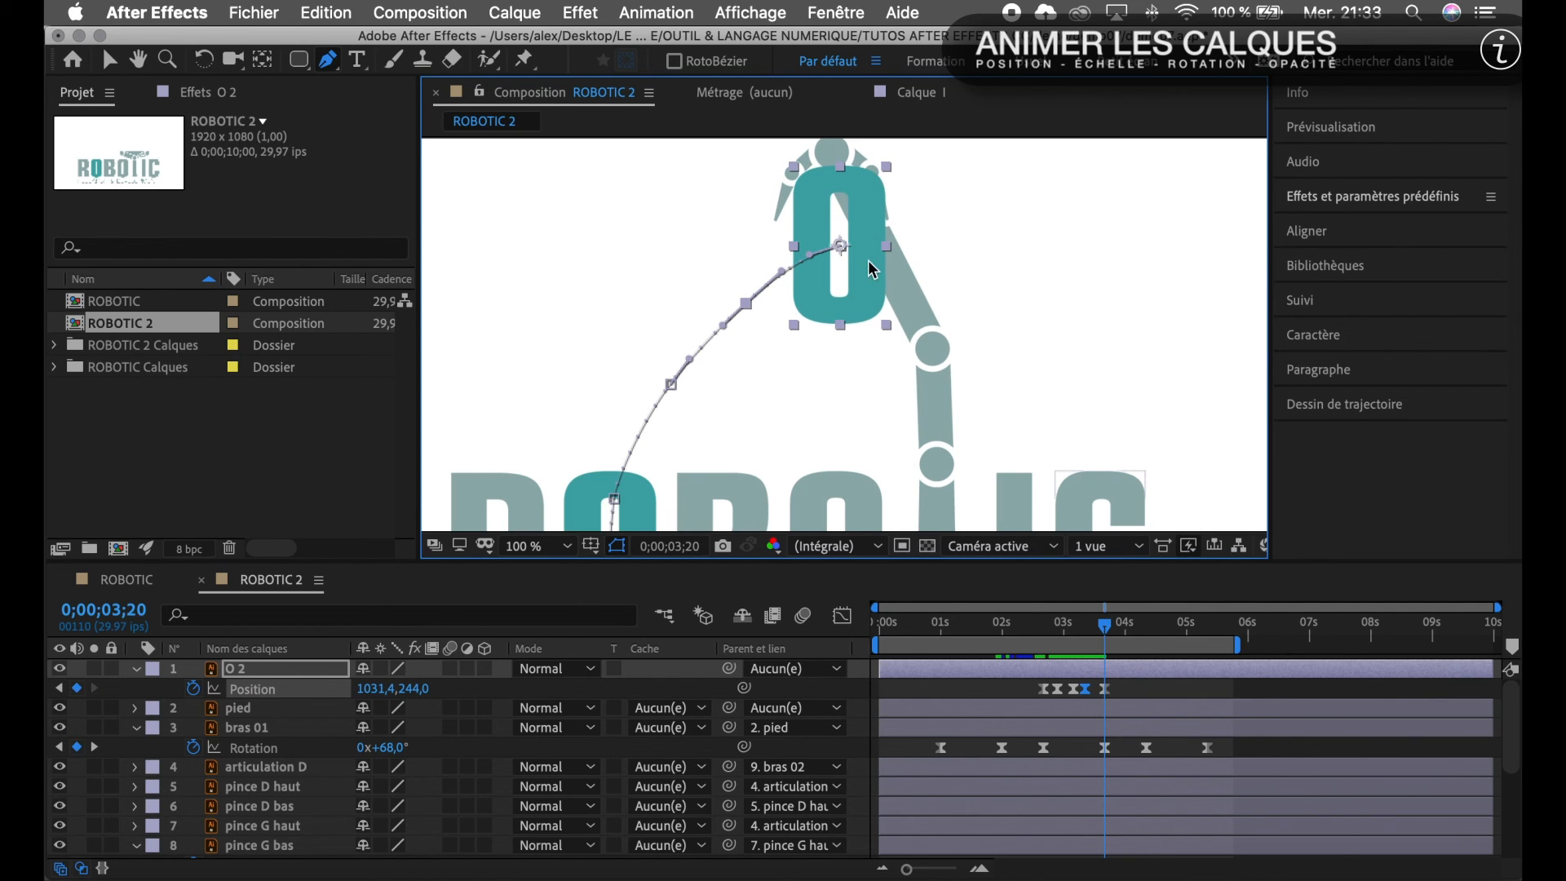
drag(843, 250, 833, 259)
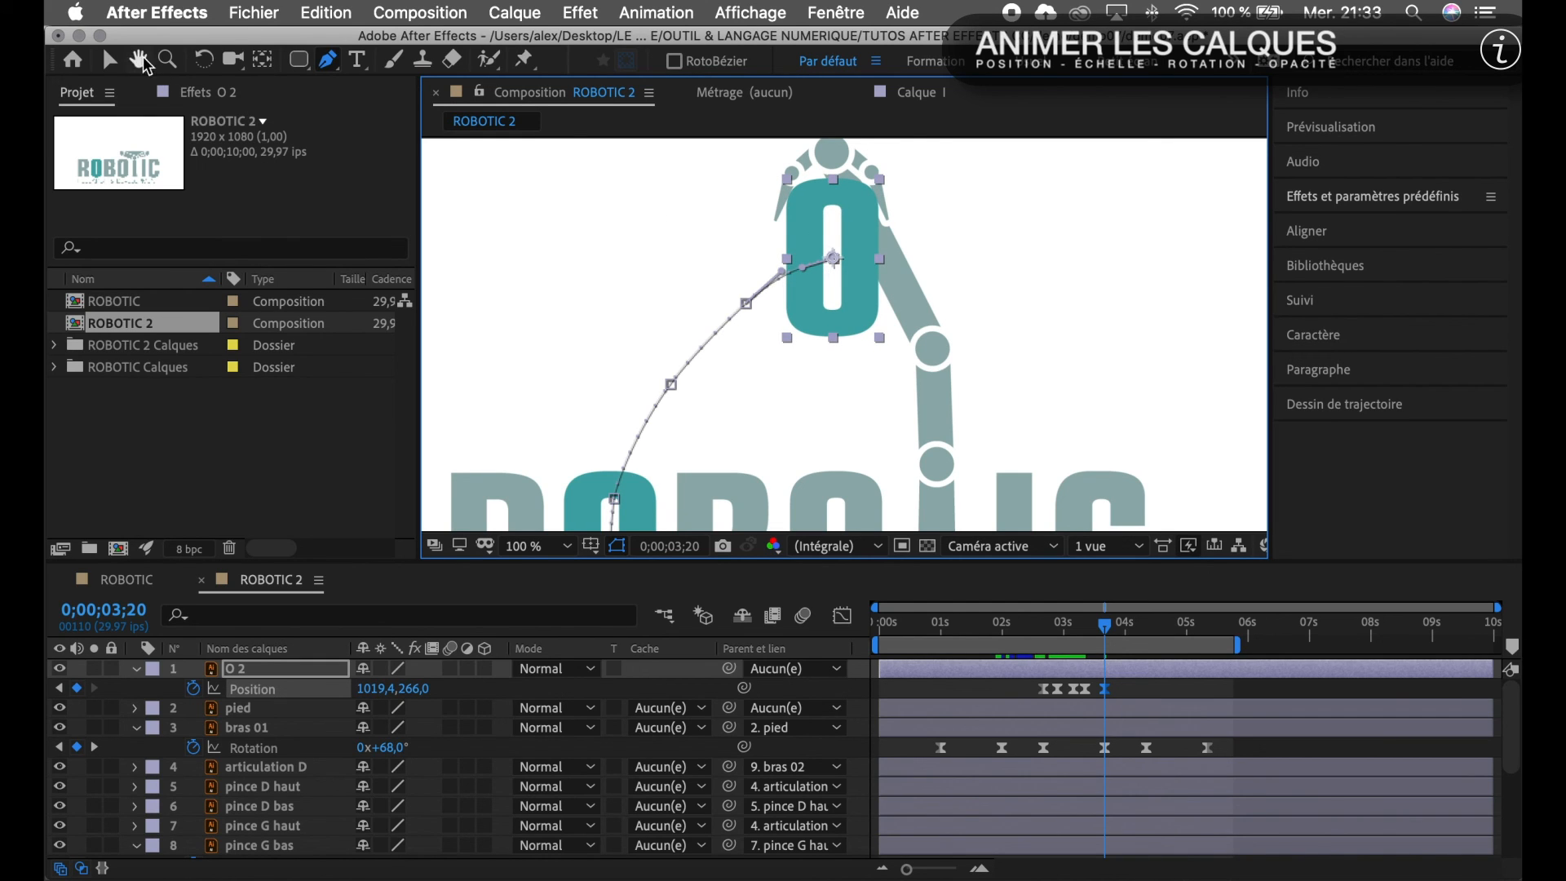
click(111, 63)
drag(786, 278, 816, 260)
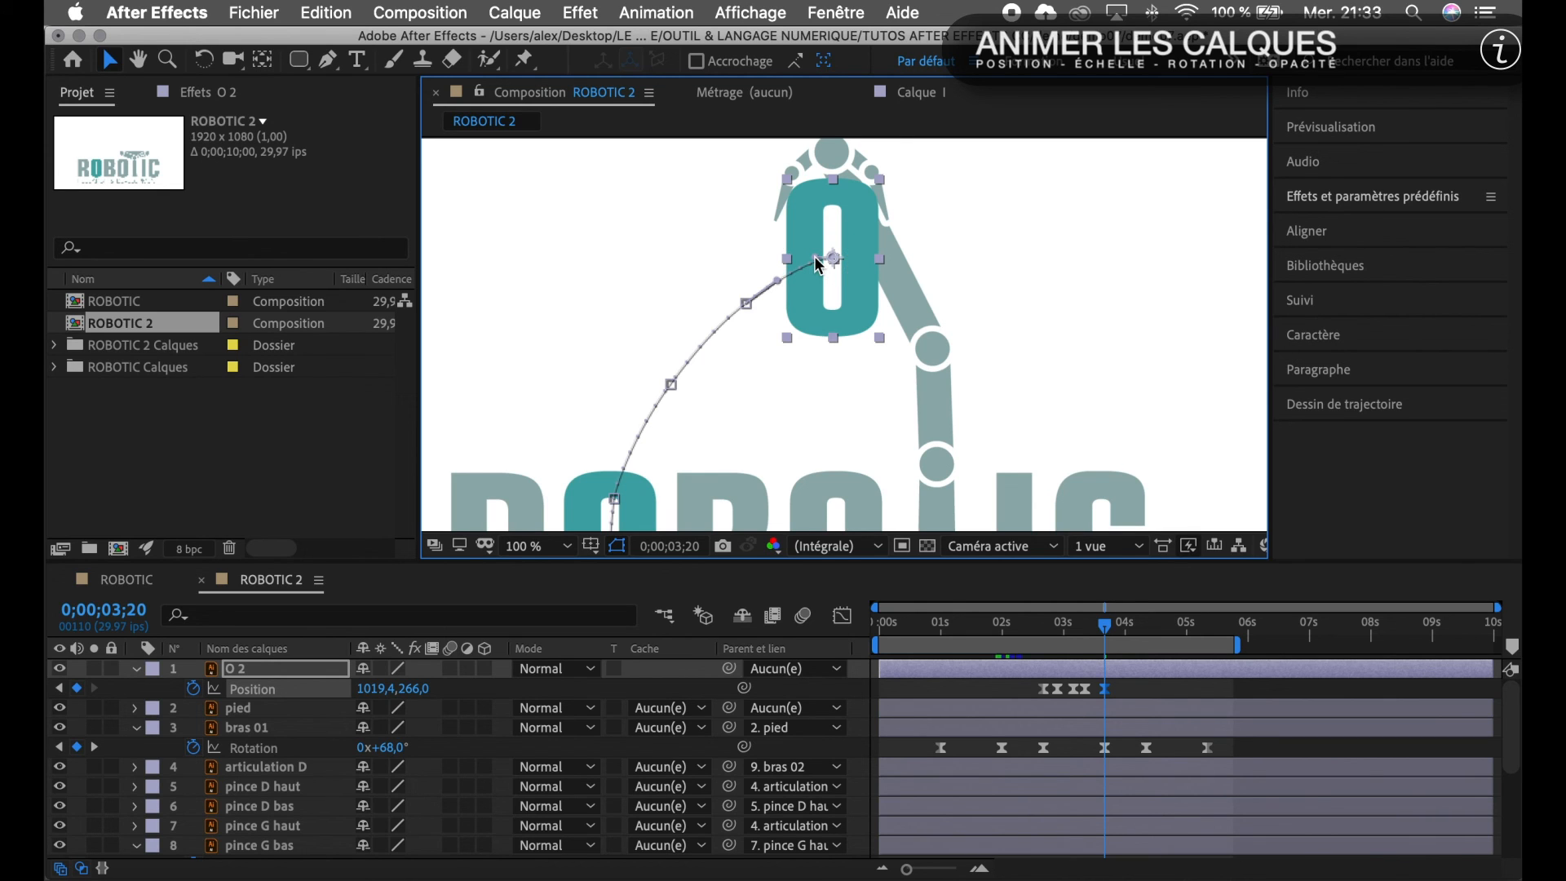
Step backward frame by frame from 0;00;03;20 to 0;00;02;20 to check that O 2 stays in the claw.
key(Page_Up)
key(Page_Up)
key(Page_Up)
key(Page_Up)
key(Page_Up)
key(Page_Up)
key(Page_Up)
key(Page_Up)
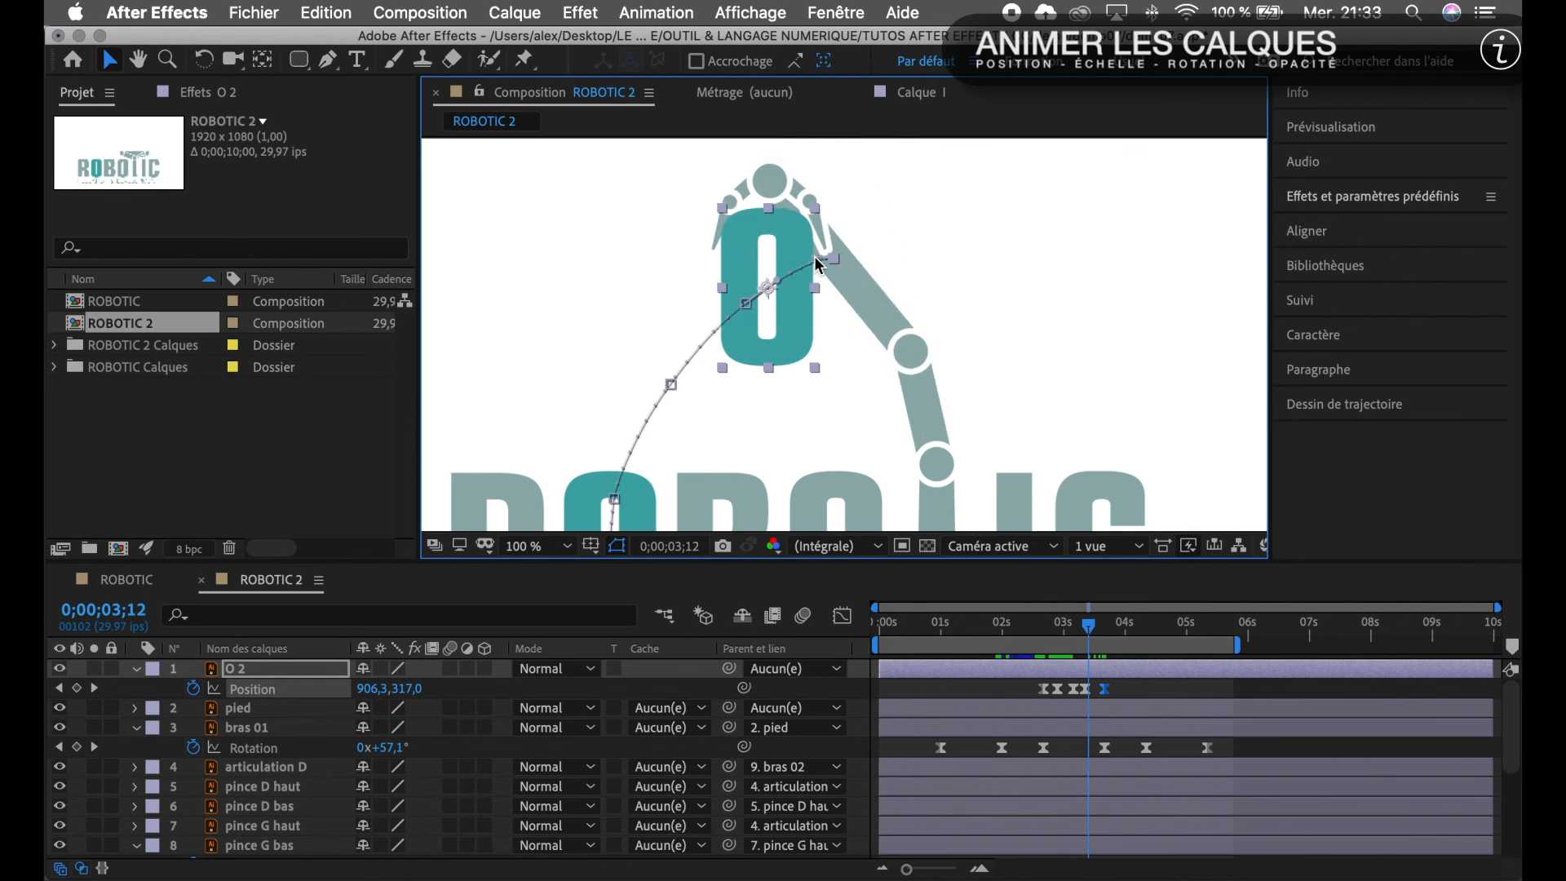
key(Page_Up)
key(Page_Up)
key(Page_Up)
key(Page_Up)
key(Page_Up)
key(Page_Up)
key(Page_Up)
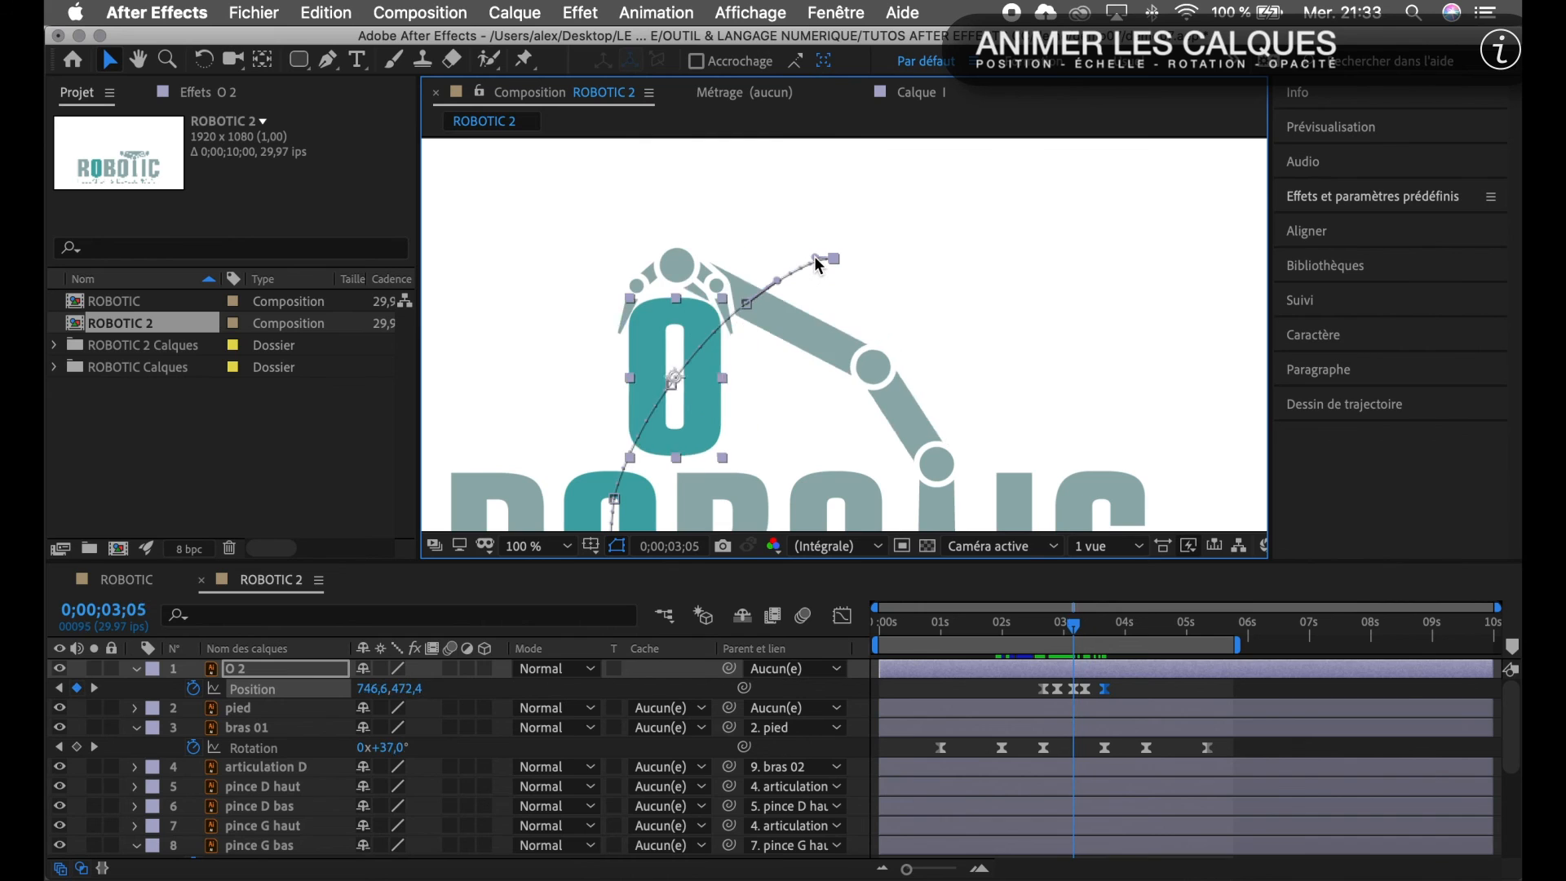
key(Page_Up)
key(Page_Up)
key(Page_Up)
key(Page_Up)
key(Page_Up)
key(Page_Up)
key(Page_Up)
key(Page_Up)
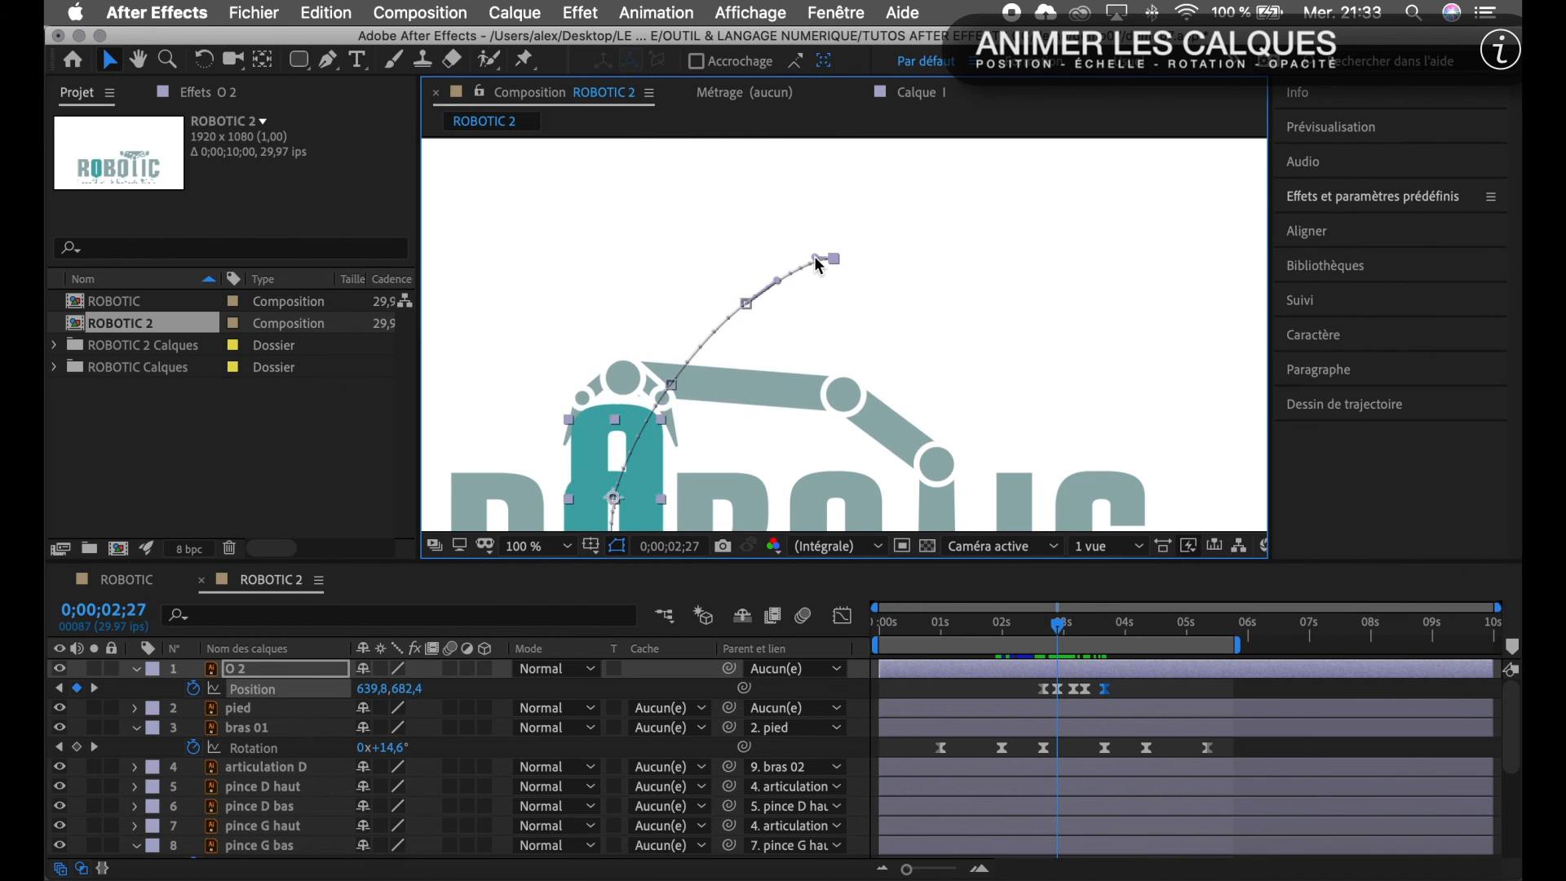
key(Page_Up)
key(Page_Up)
key(Page_Up)
key(Page_Up)
key(Page_Up)
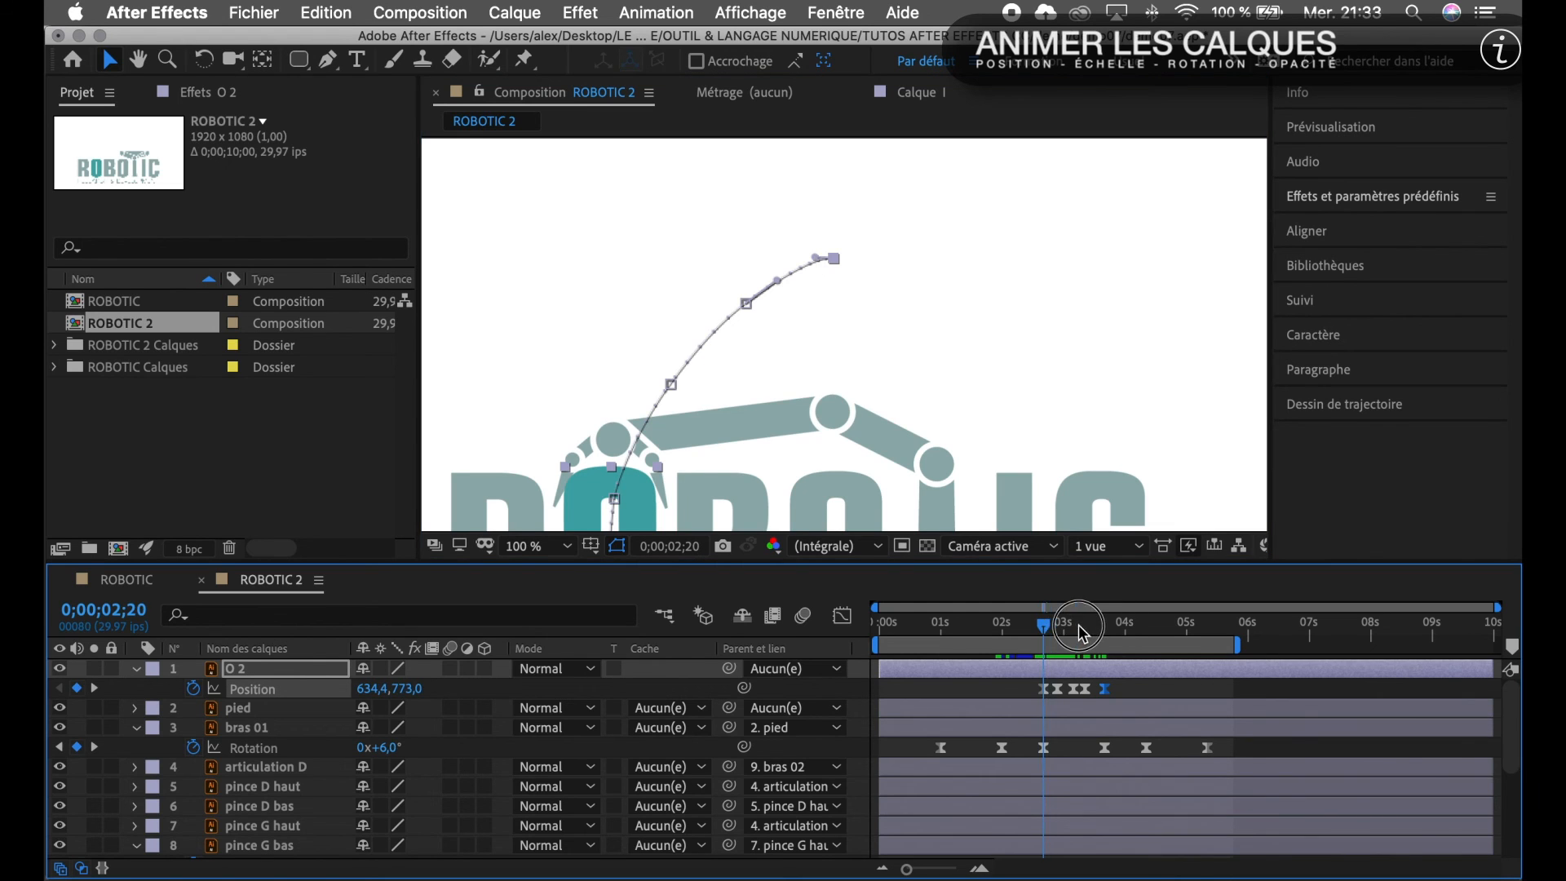
Add a Position keyframe holding O 2 at 0;00;04;00, when the claw opens, and shift that keyframe one frame earlier.
drag(1050, 630, 1126, 636)
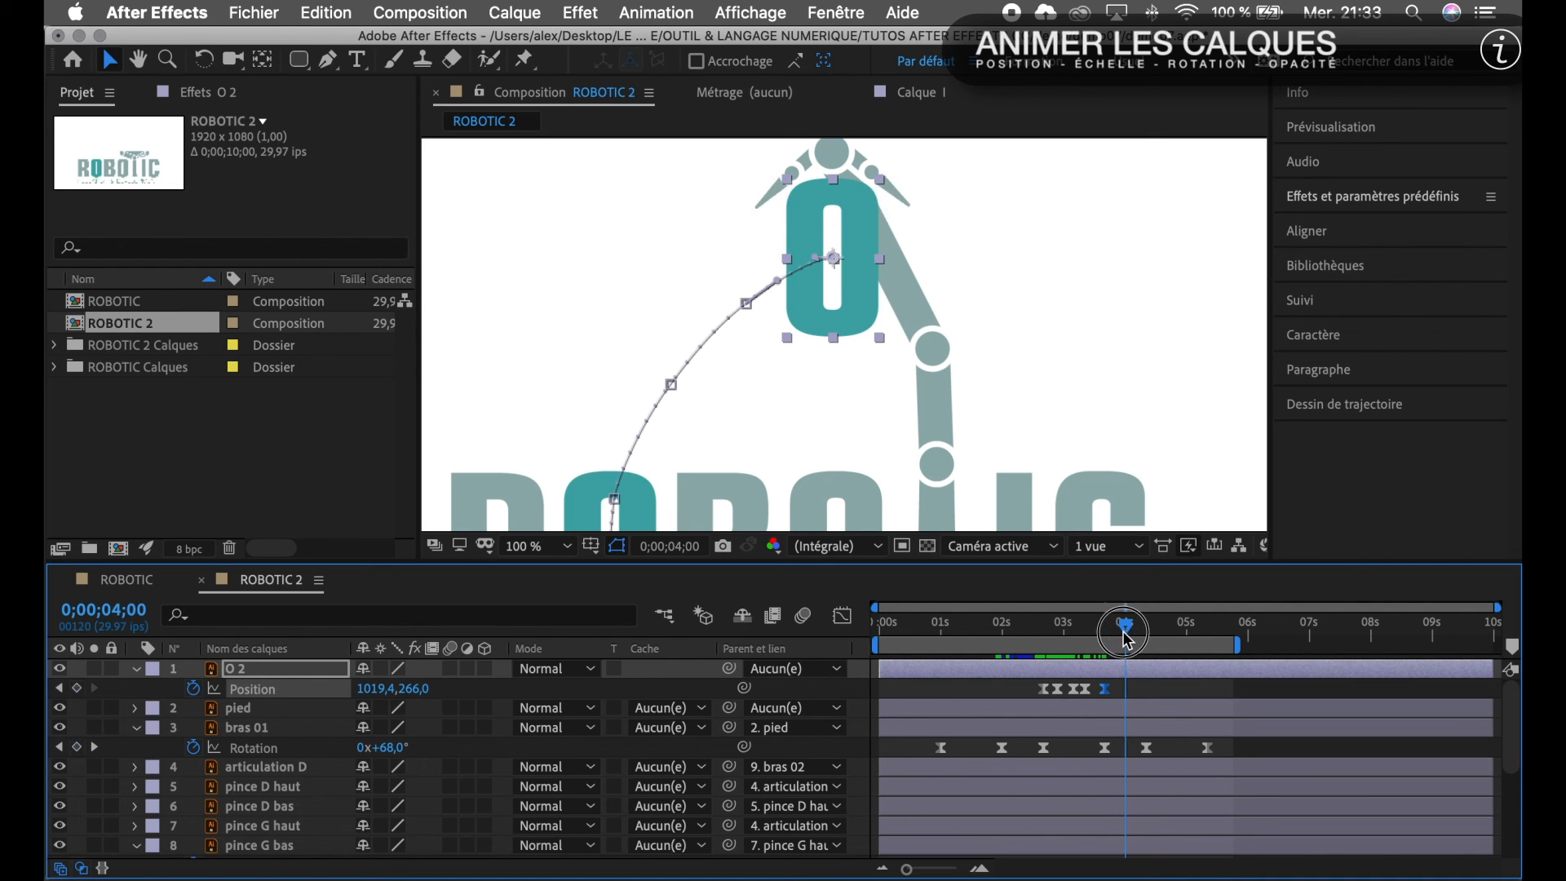
scroll(1118, 754, down, 5)
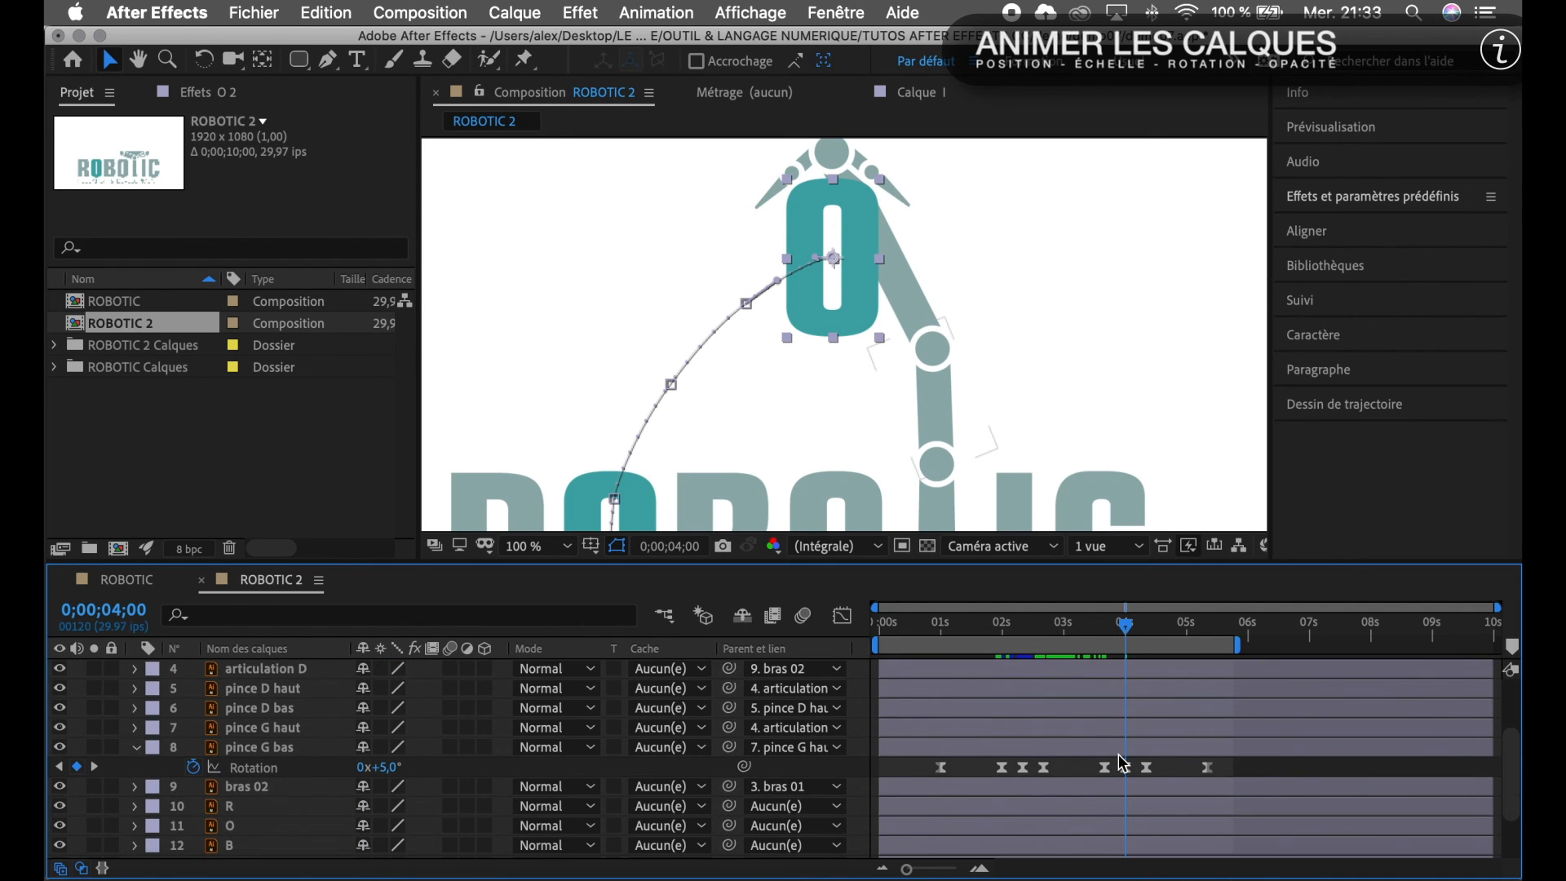
scroll(1118, 754, up, 5)
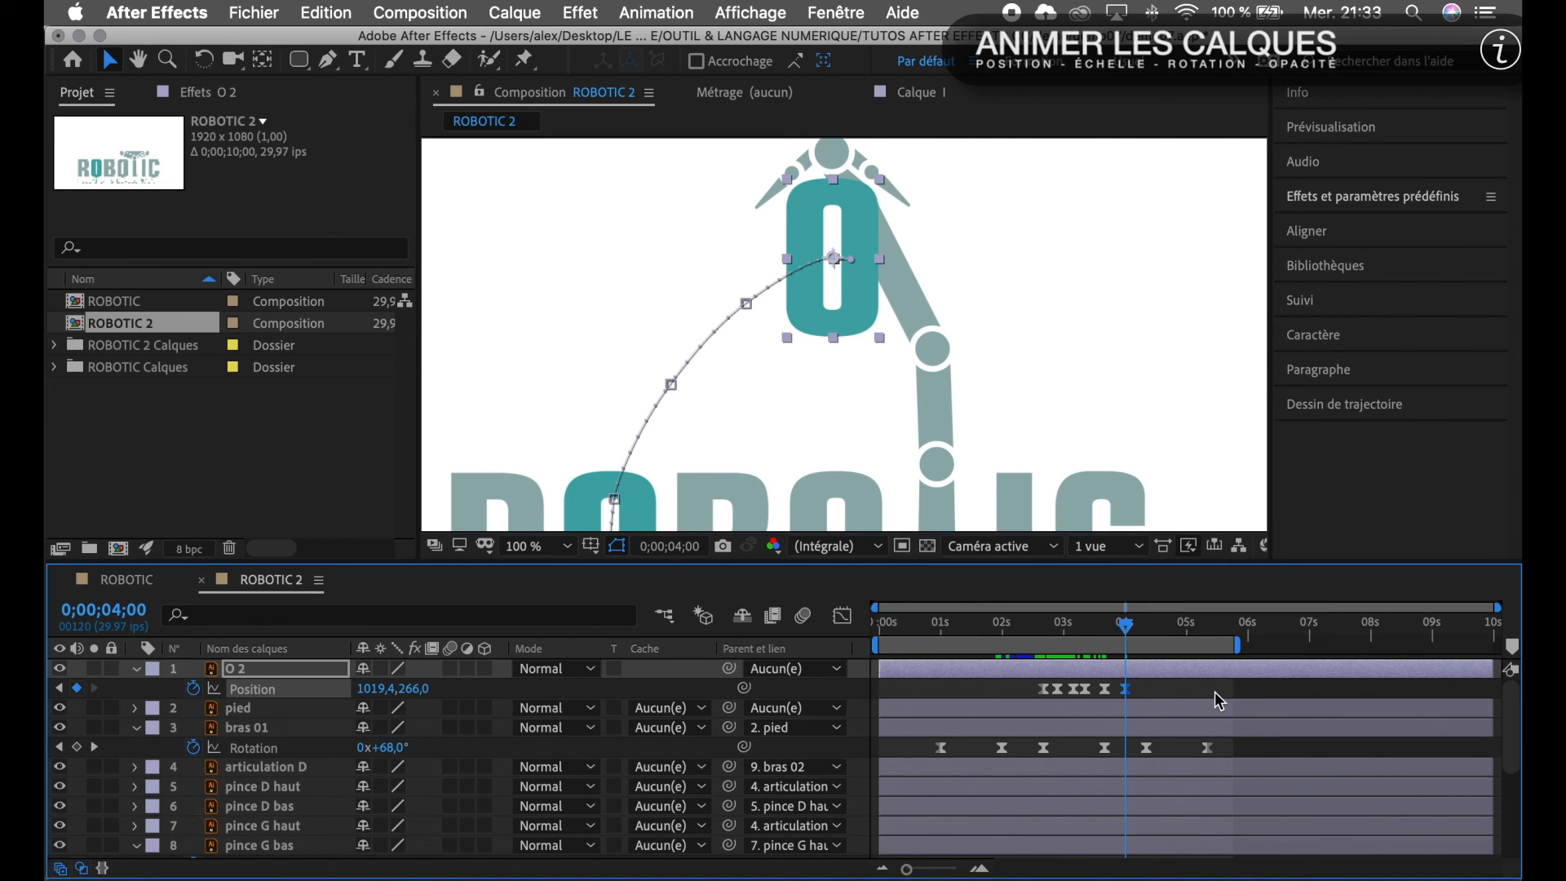
key(alt+Left)
At 0;00;04;10, drop O 2 straight down over the logo's second O, at Position 1019,4, 770,0.
drag(1126, 631, 1141, 634)
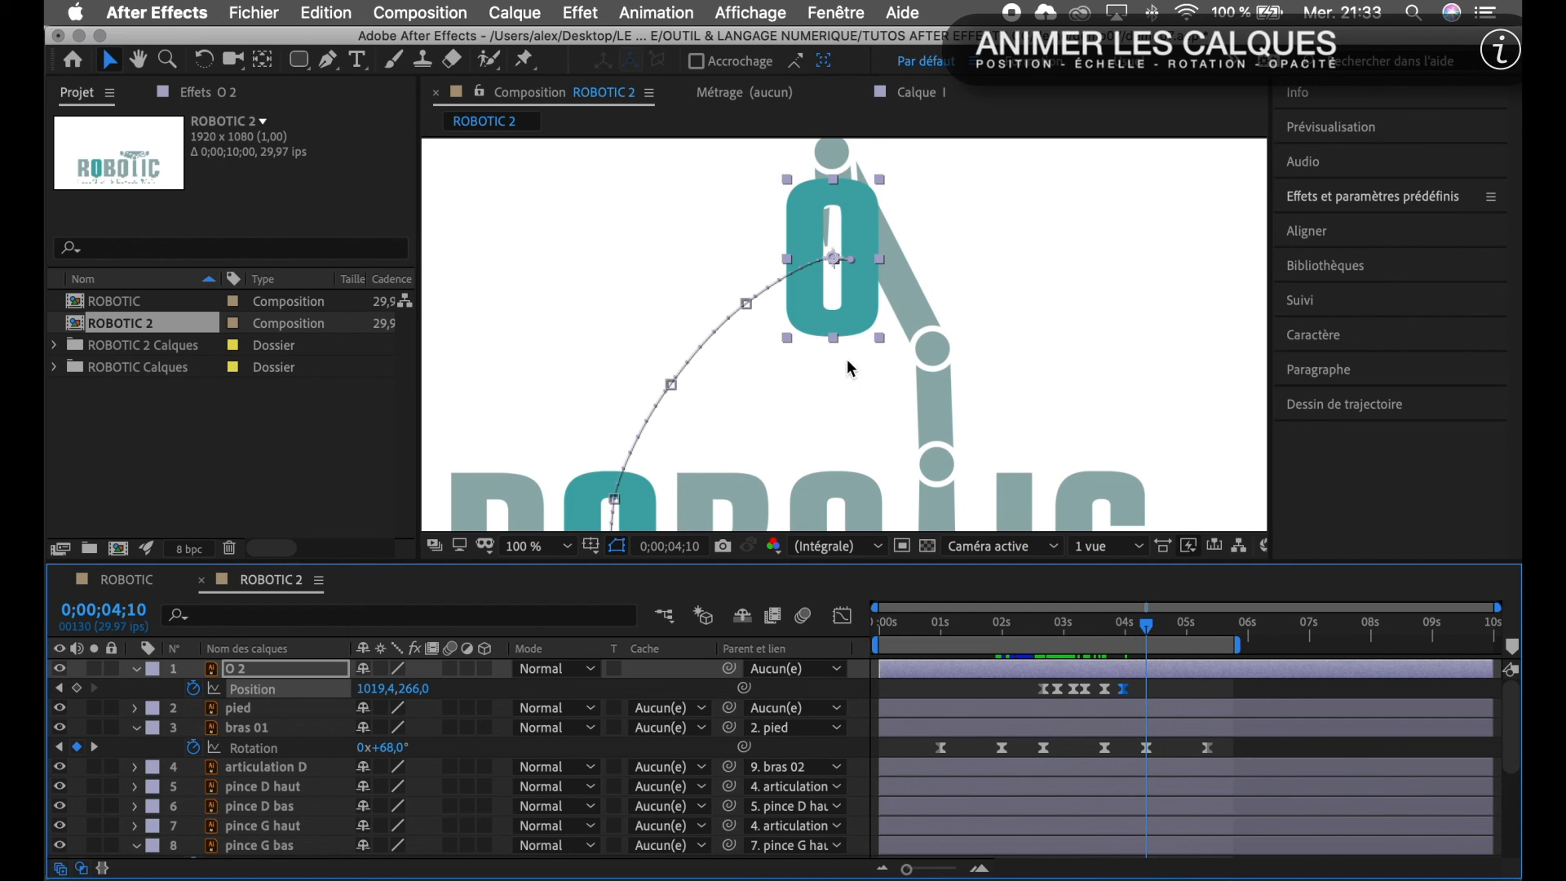
scroll(863, 408, down, 1)
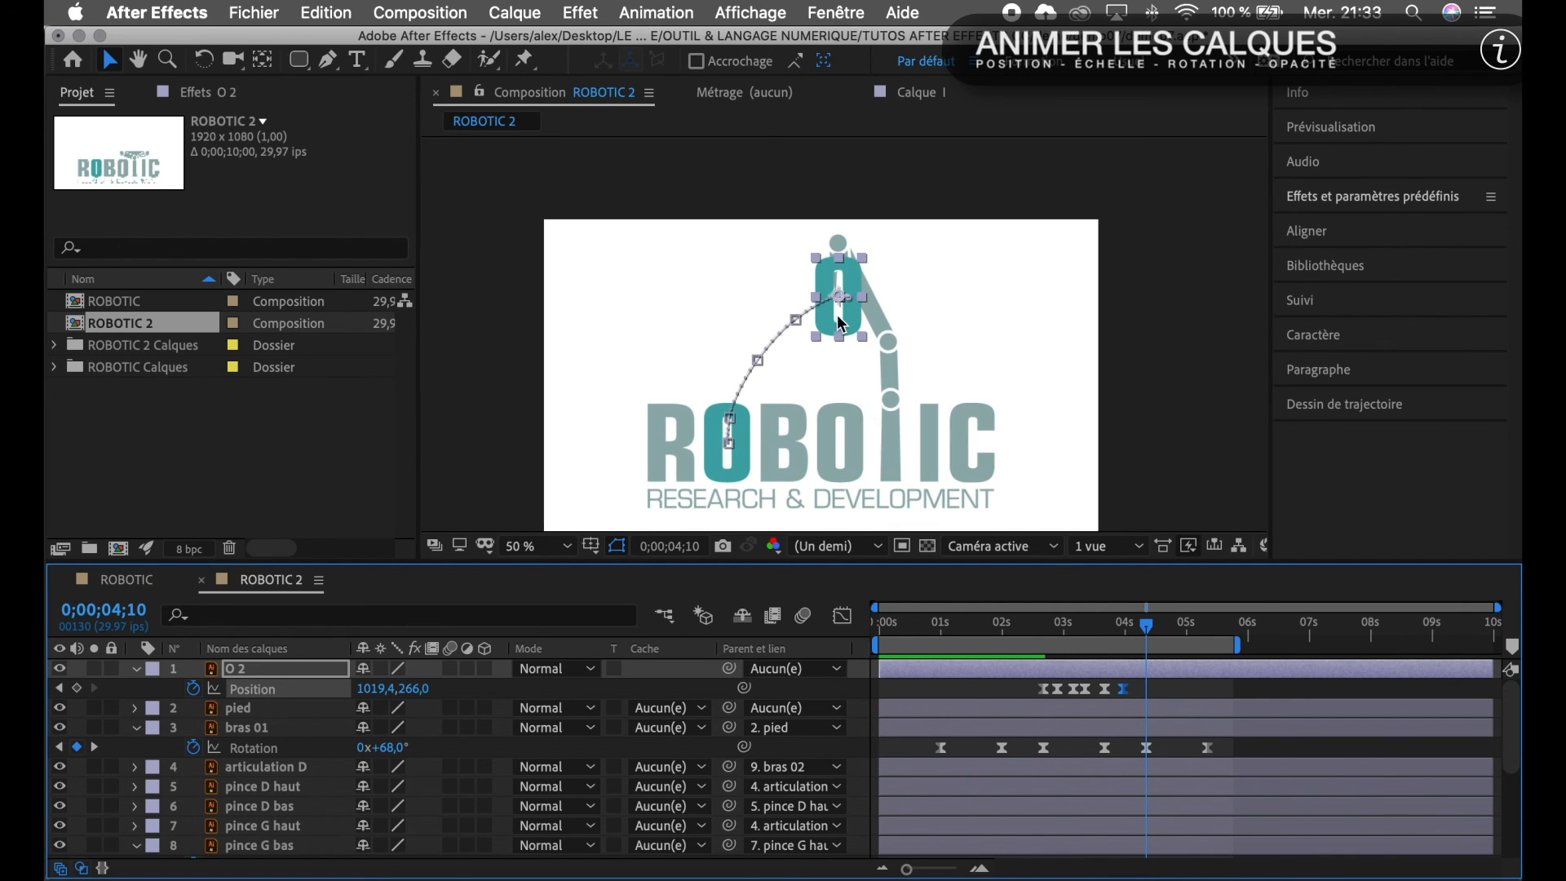
drag(848, 324, 841, 462)
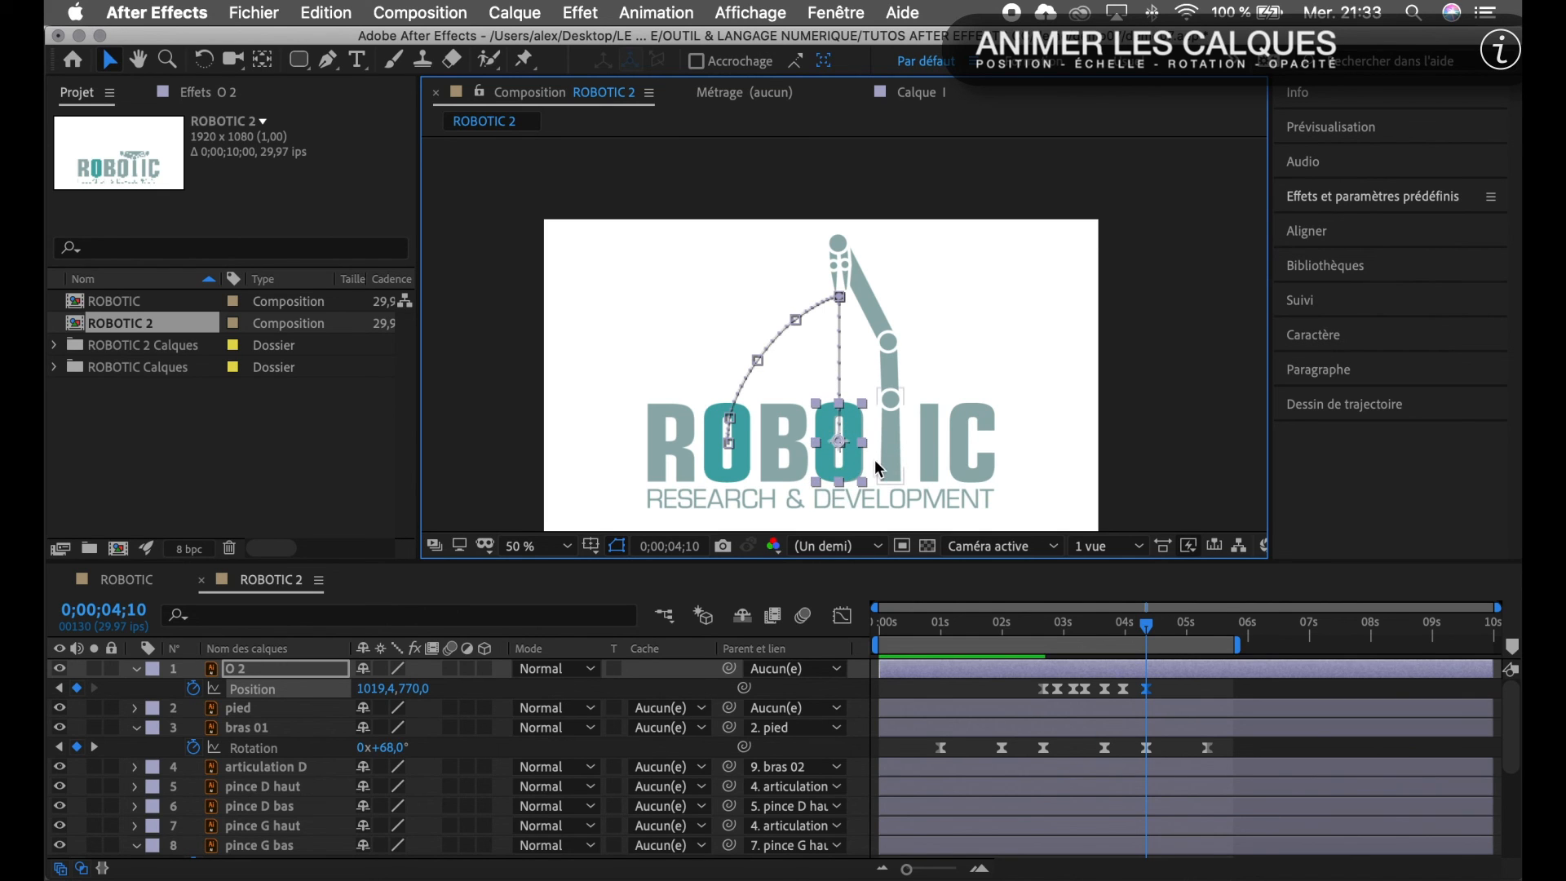
Lower O 2 slightly at 0;00;04;10, to Position 1019,4, 778,0, so it dips just below the letters' baseline.
key(period)
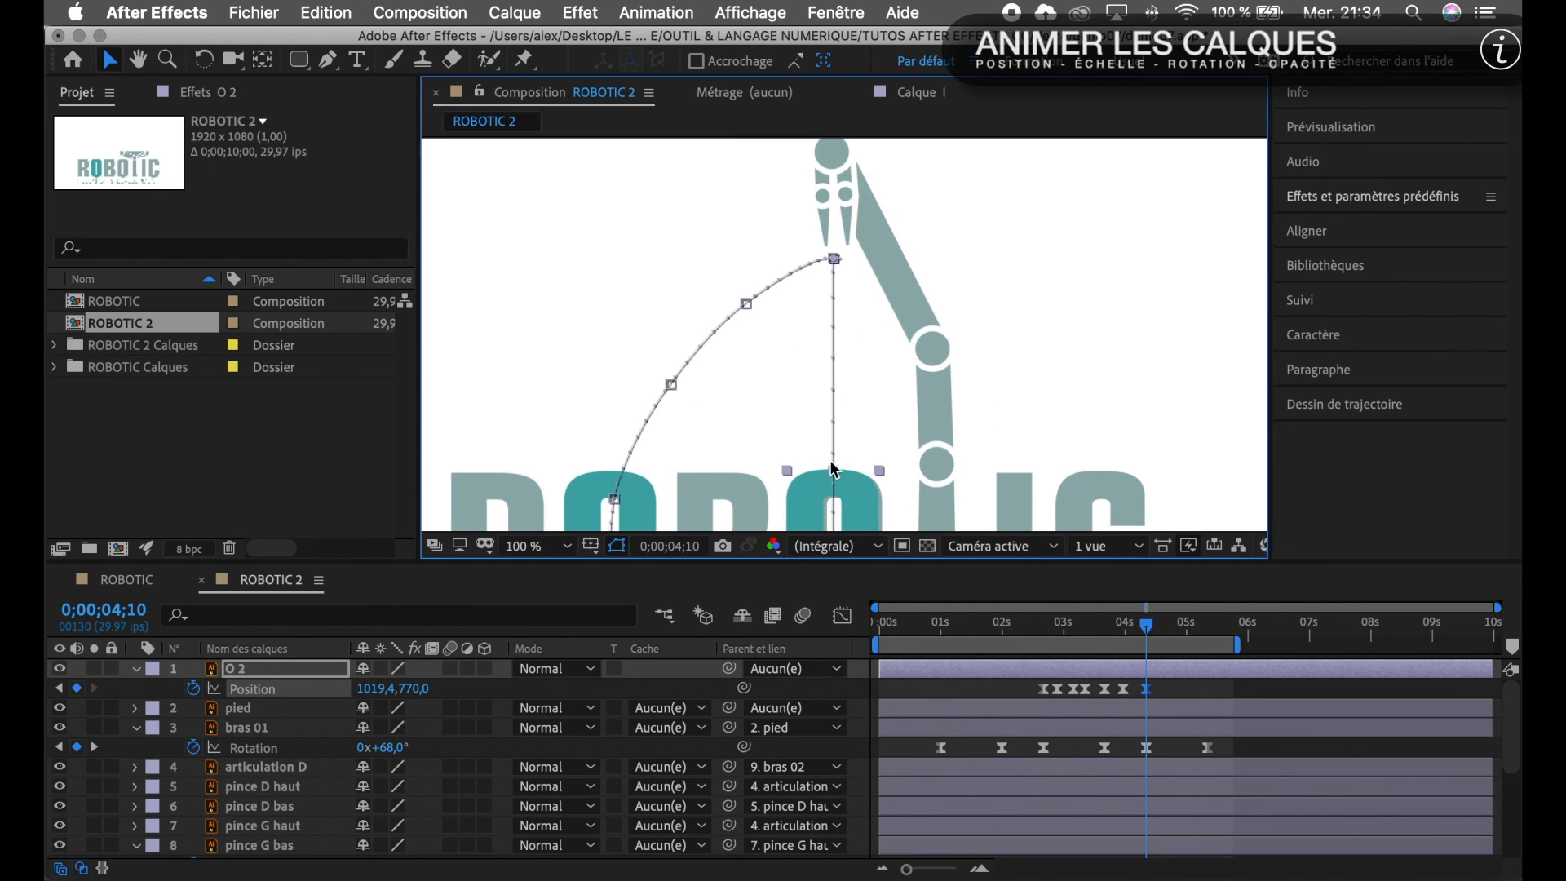
click(168, 61)
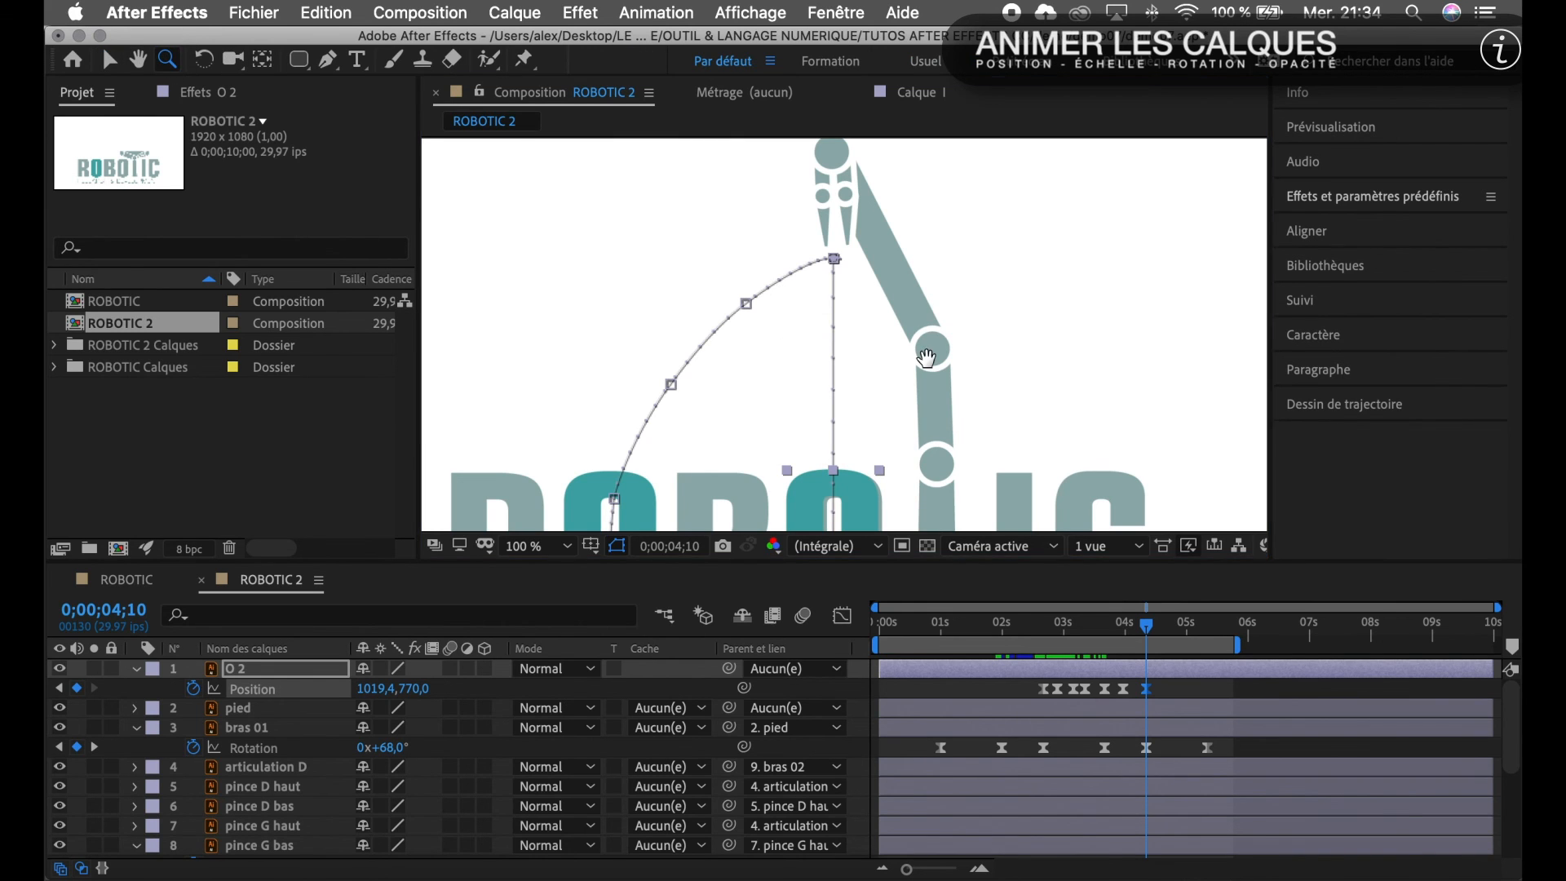
drag(927, 359, 897, 180)
click(816, 425)
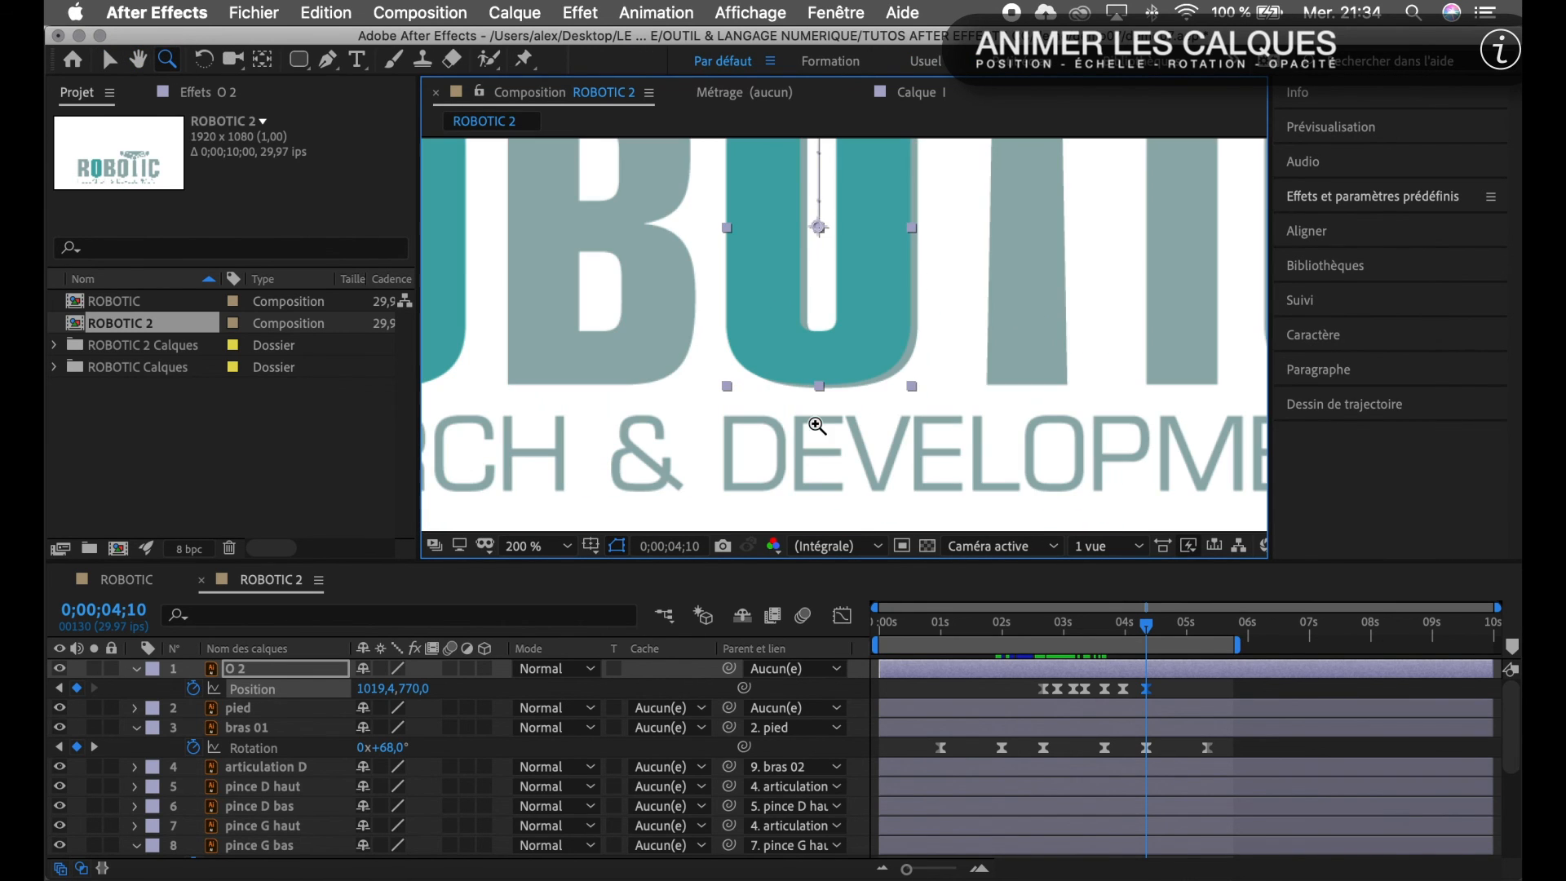
drag(879, 301, 881, 317)
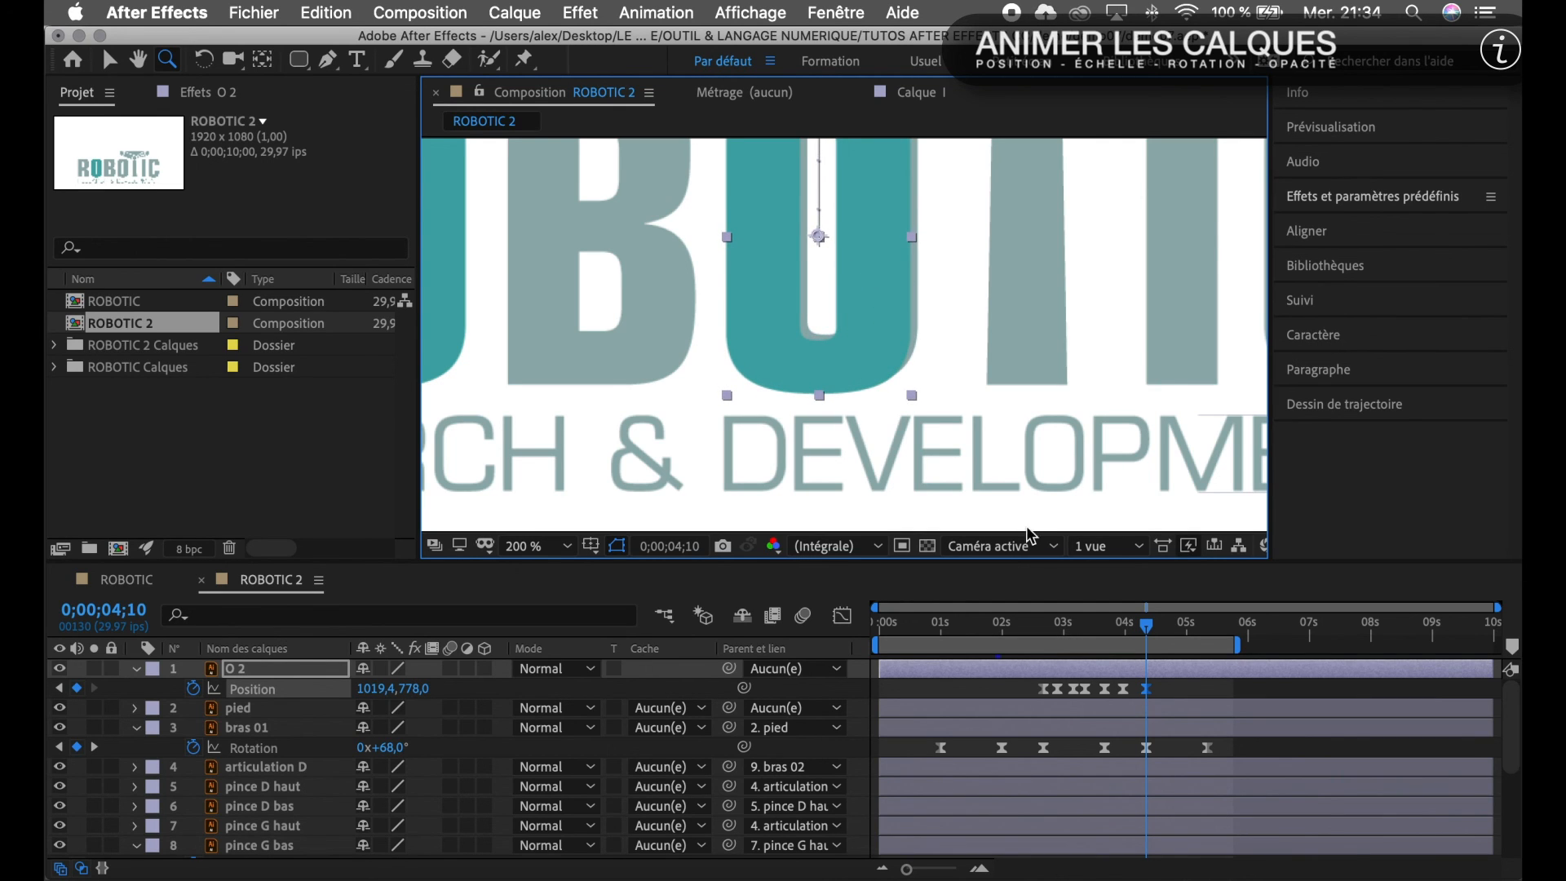
At 0;00;04;13, raise O 2 to Position 1027,4, 762,0 to create a small rebound.
key(Page_Down)
key(Page_Down)
key(Page_Down)
scroll(860, 360, up, 1)
scroll(860, 361, down, 2)
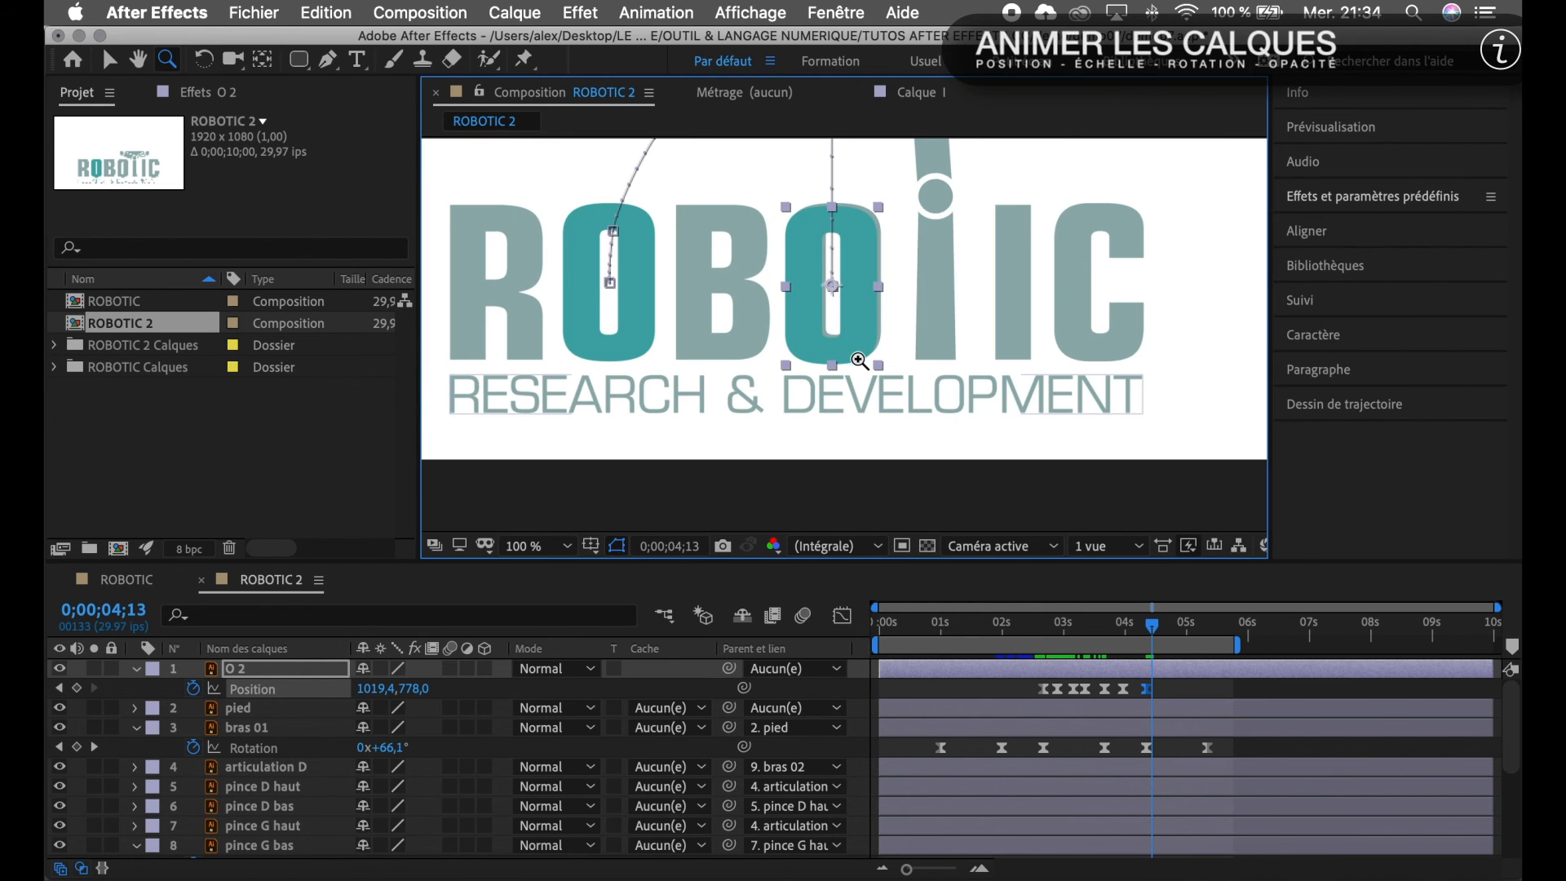
drag(867, 285, 871, 276)
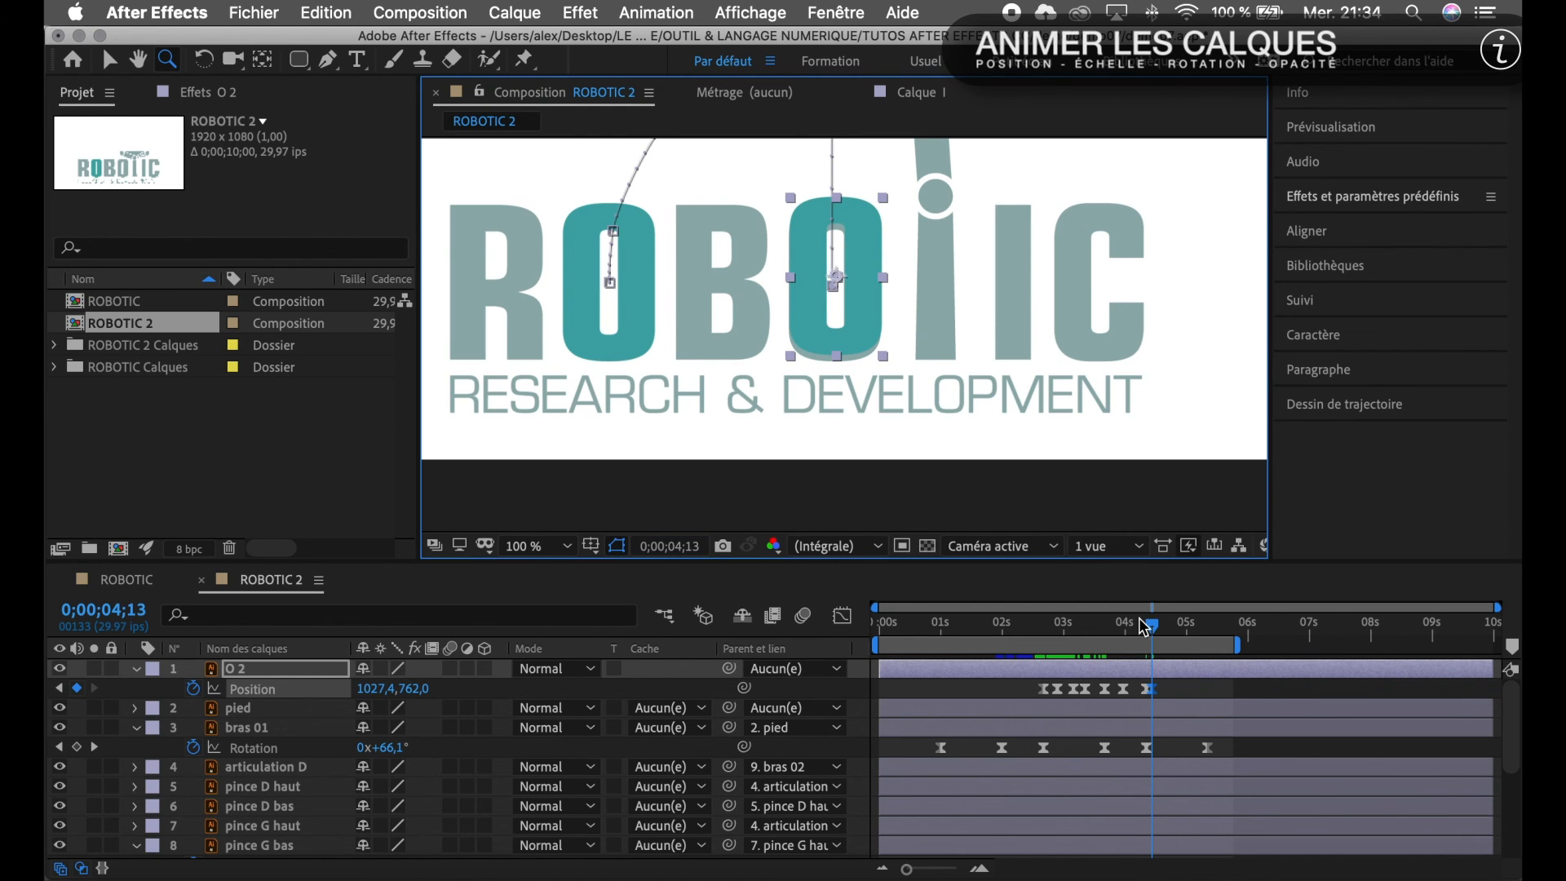
At 0;00;04;15, settle O 2 exactly over the grey O at Position 1026,4, 773,5.
key(Page_Down)
click(849, 343)
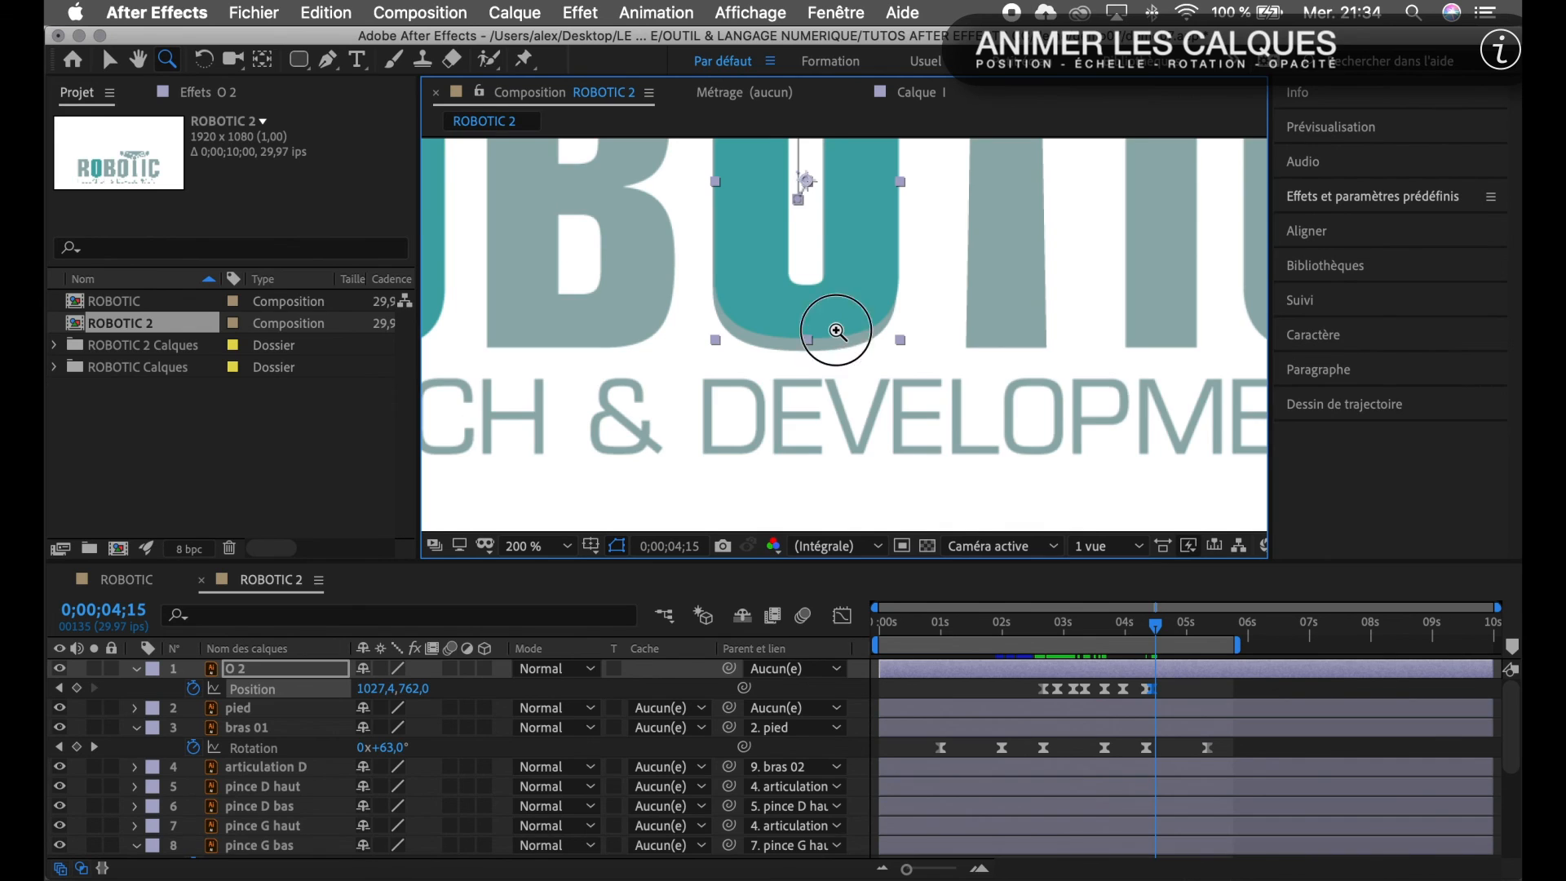
click(834, 326)
drag(902, 227, 900, 255)
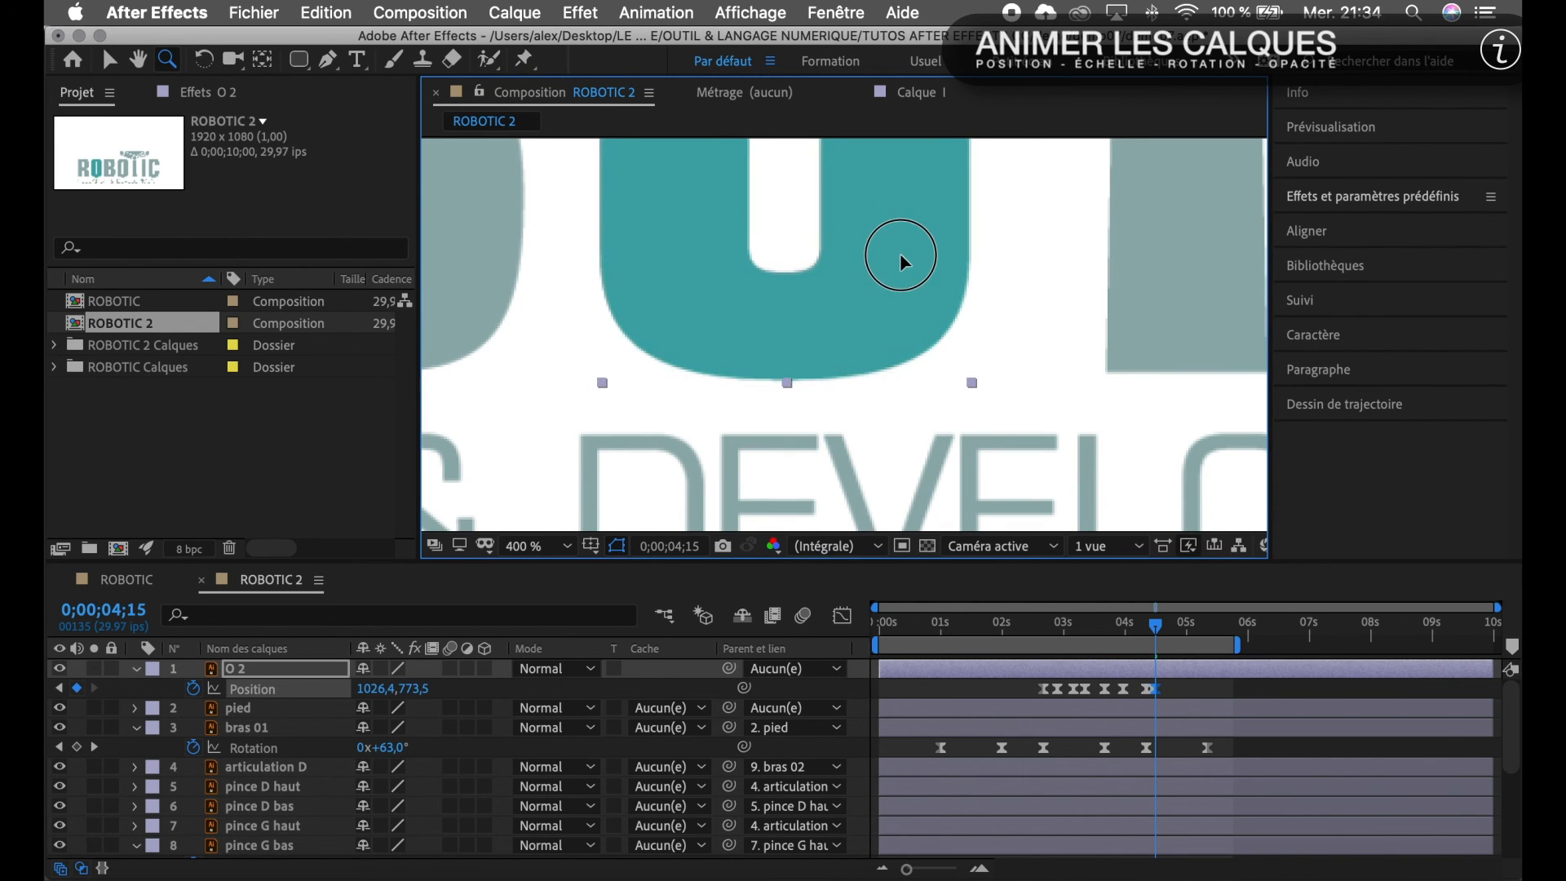
scroll(901, 253, down, 3)
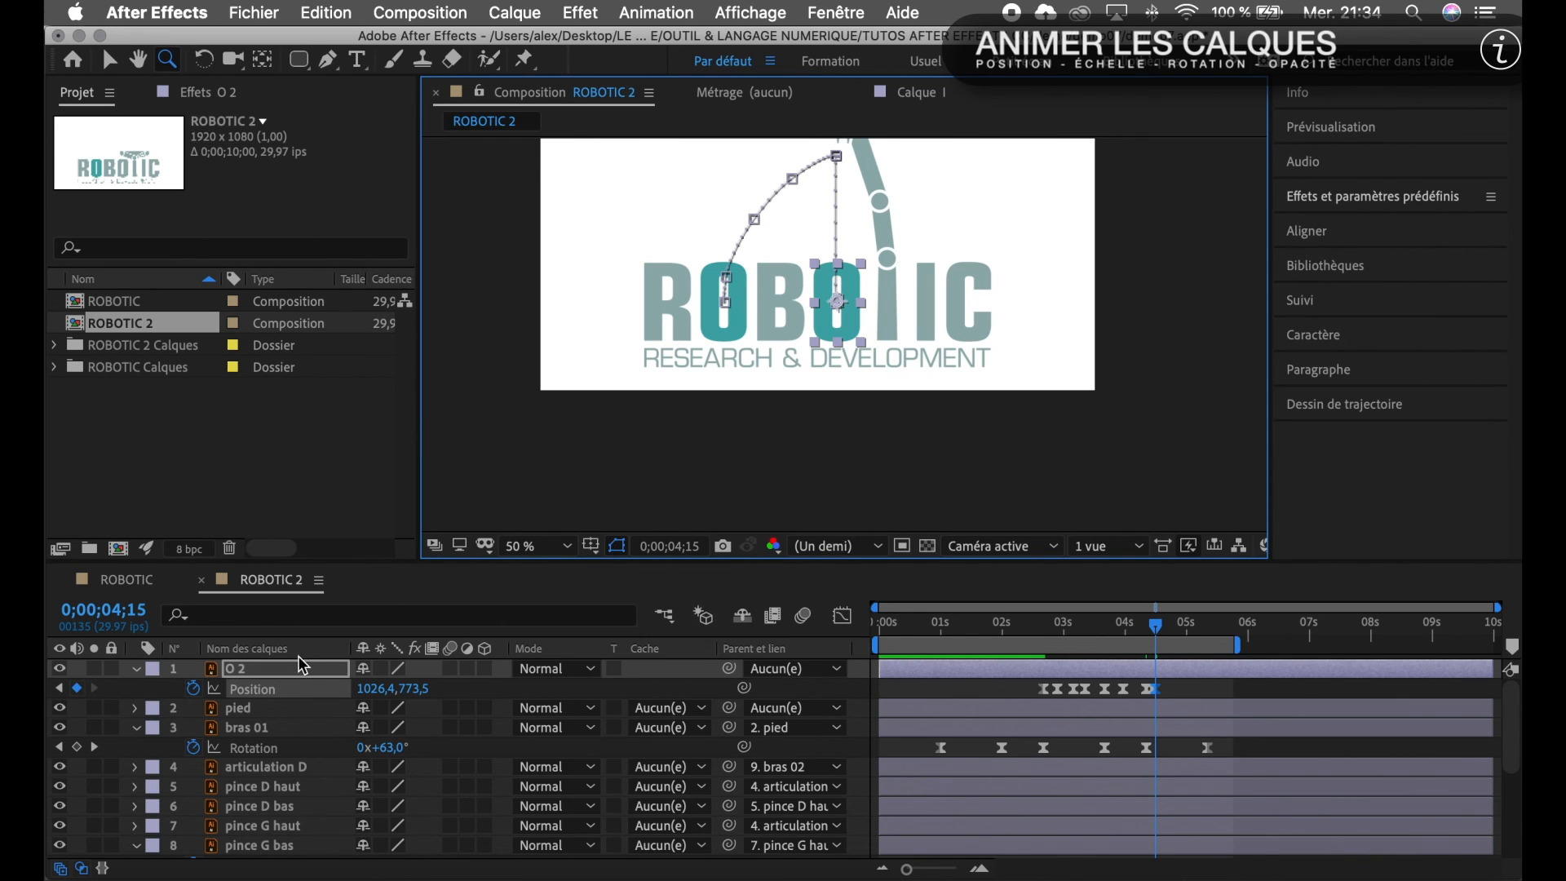
Preview the whole animation and delete layer 13, the logo's original grey second O.
key(space)
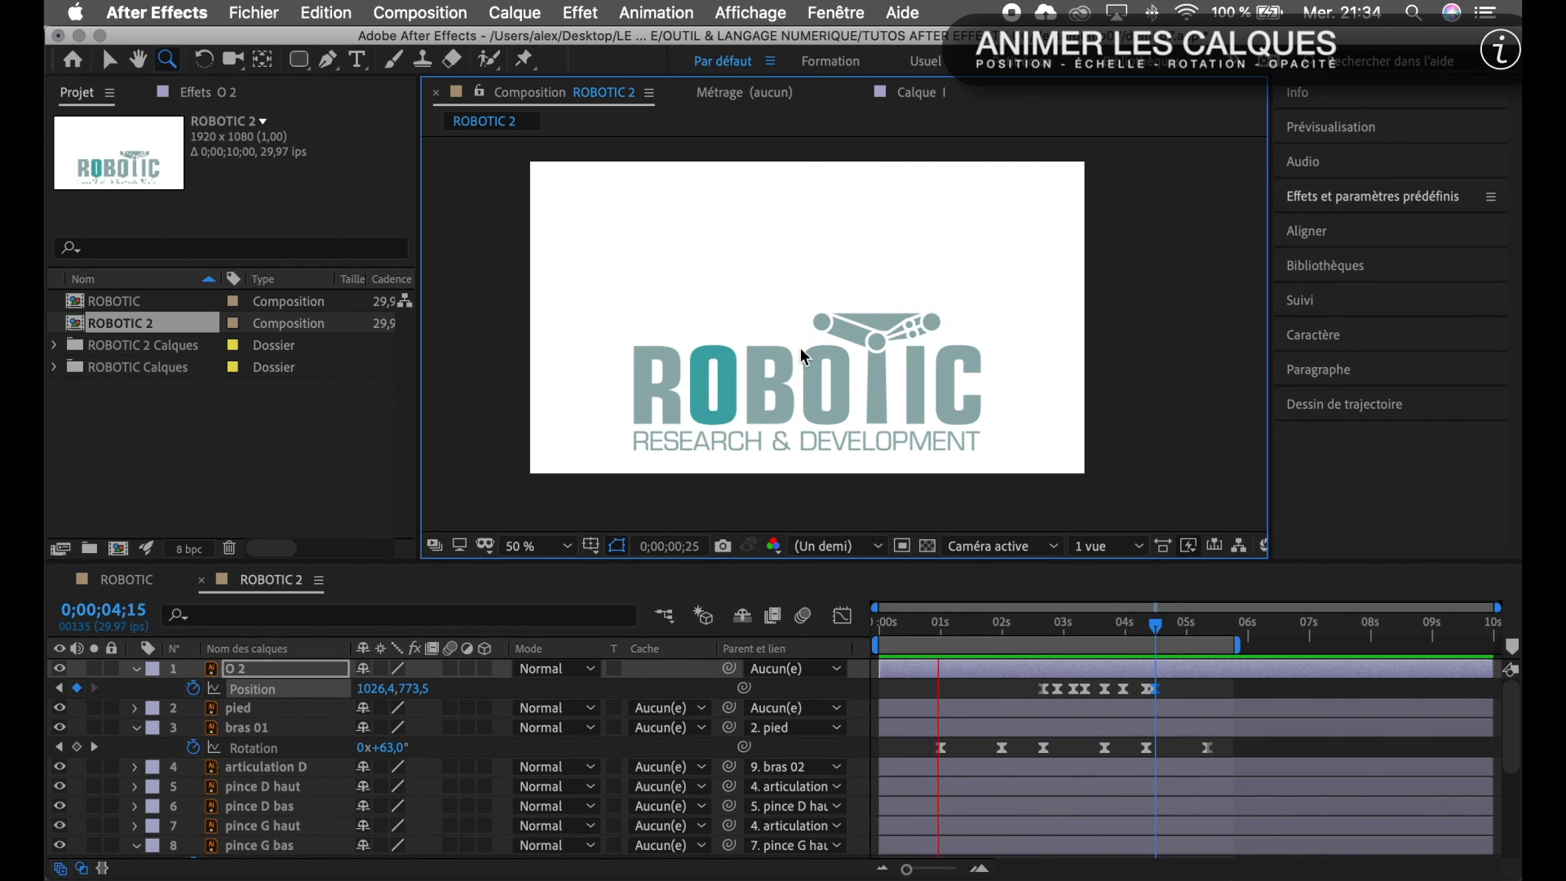
click(278, 669)
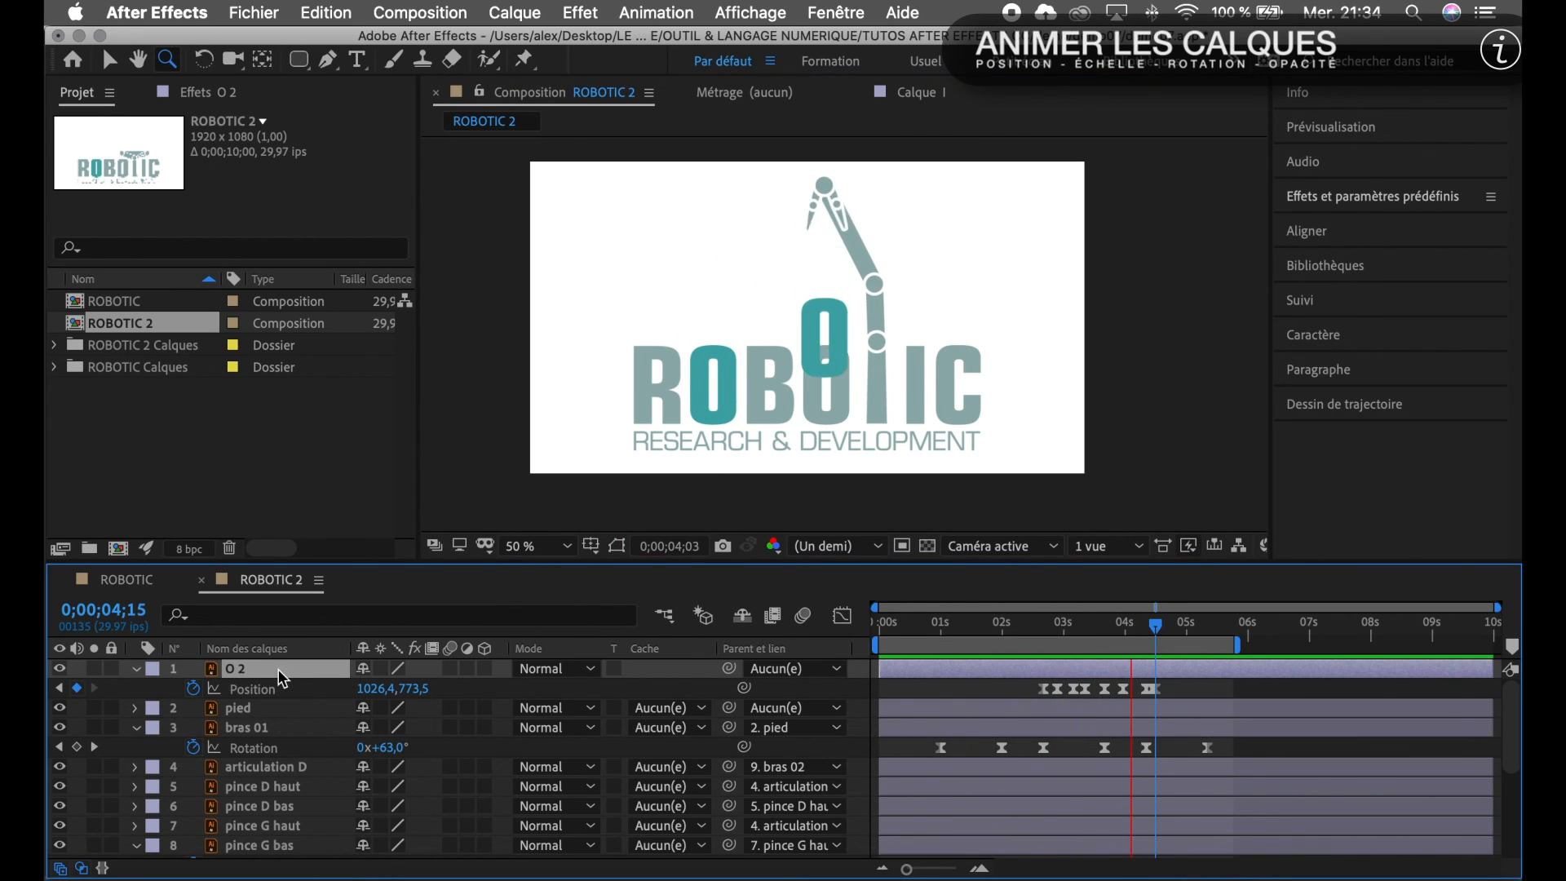
scroll(290, 762, down, 5)
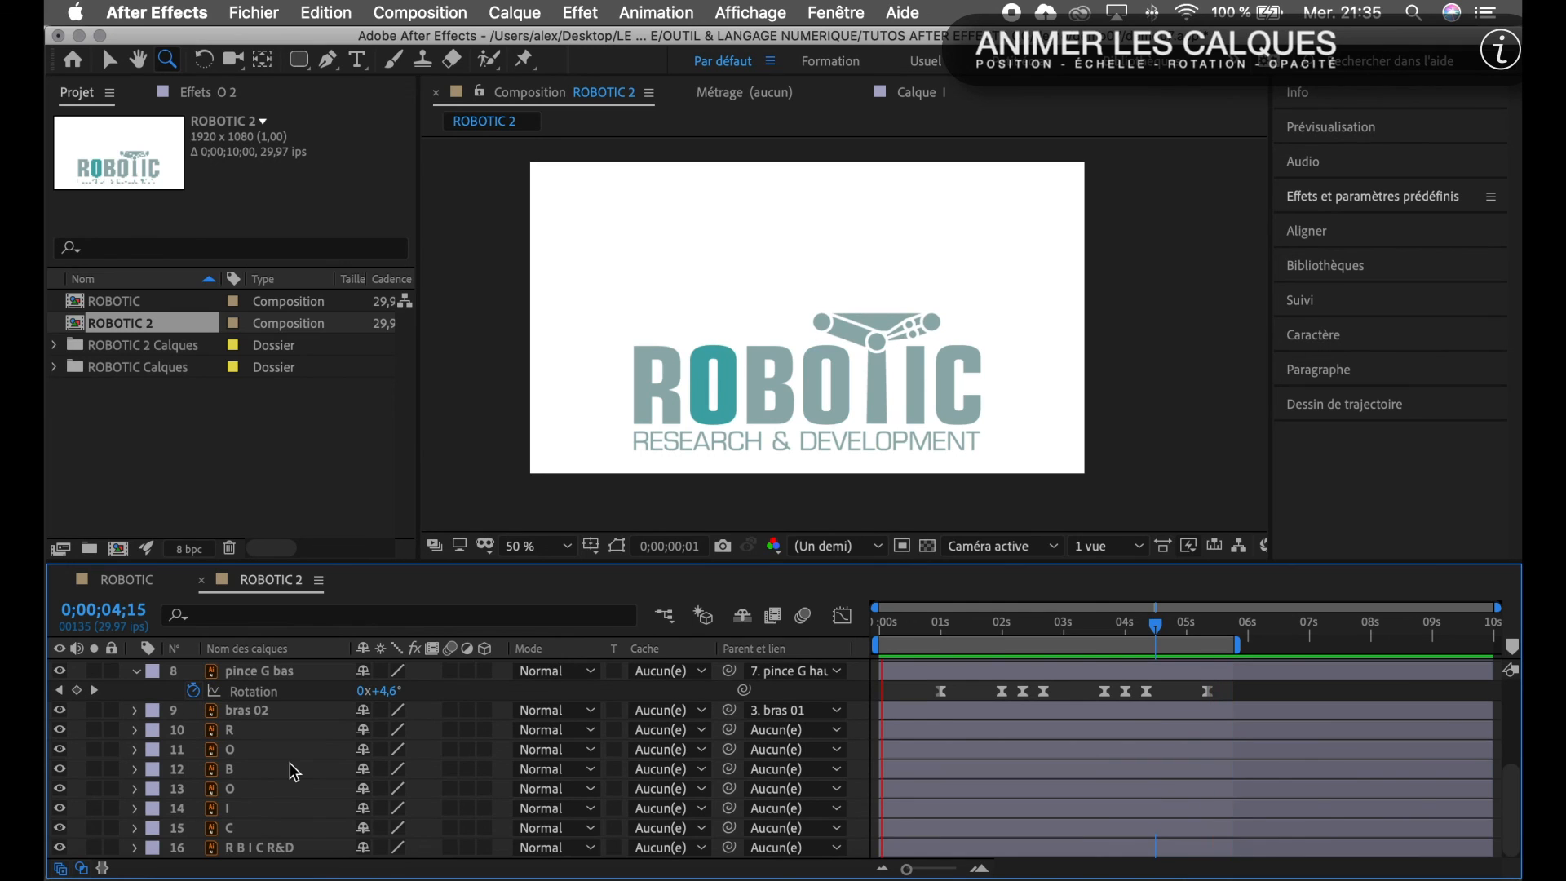
click(263, 790)
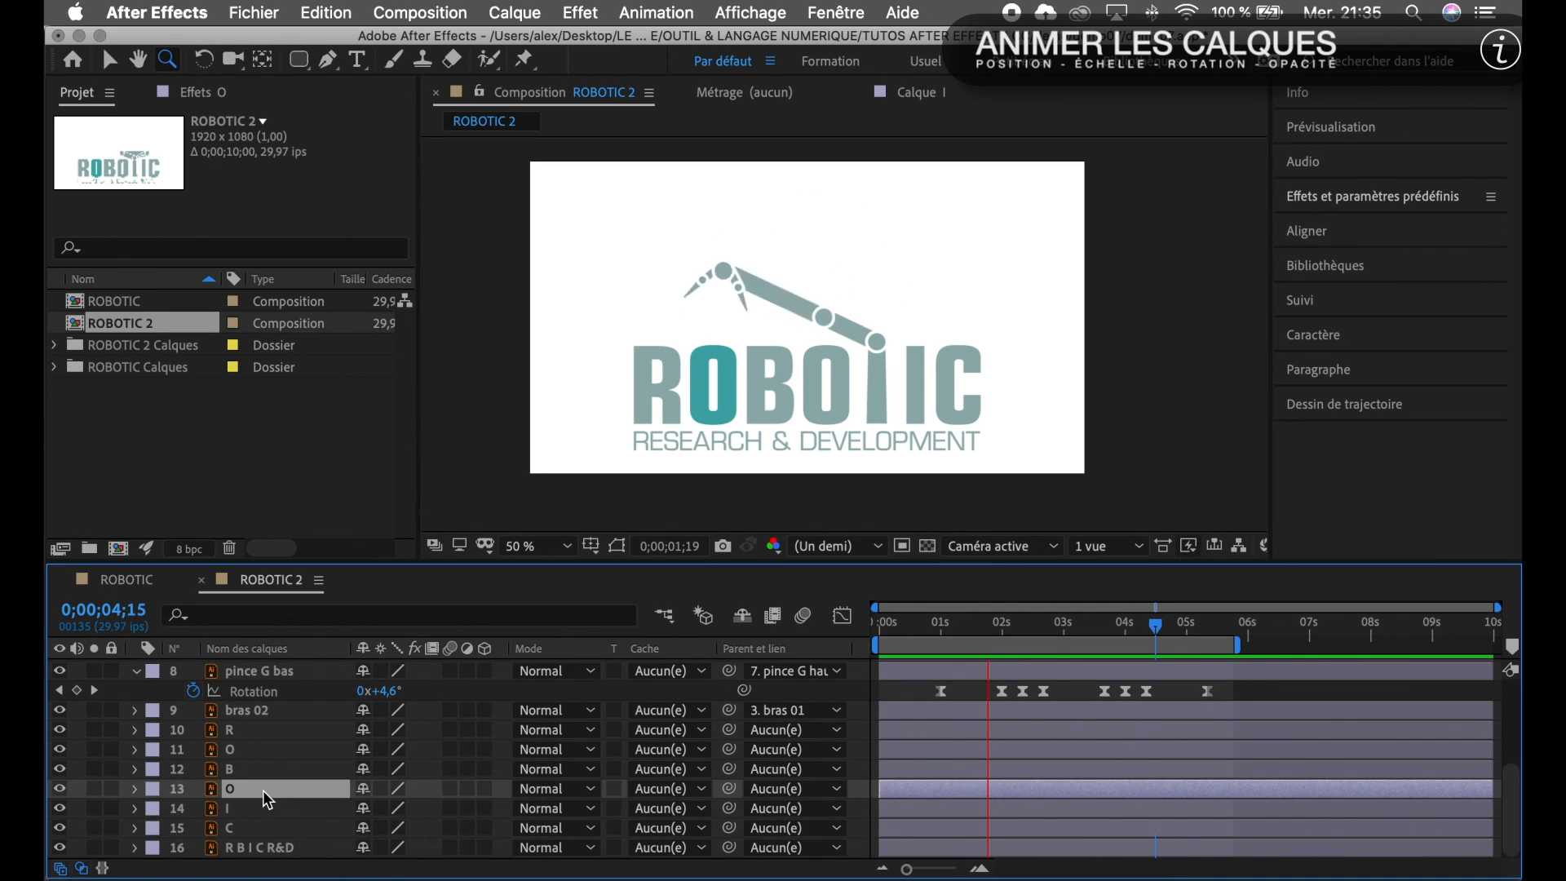
key(Delete)
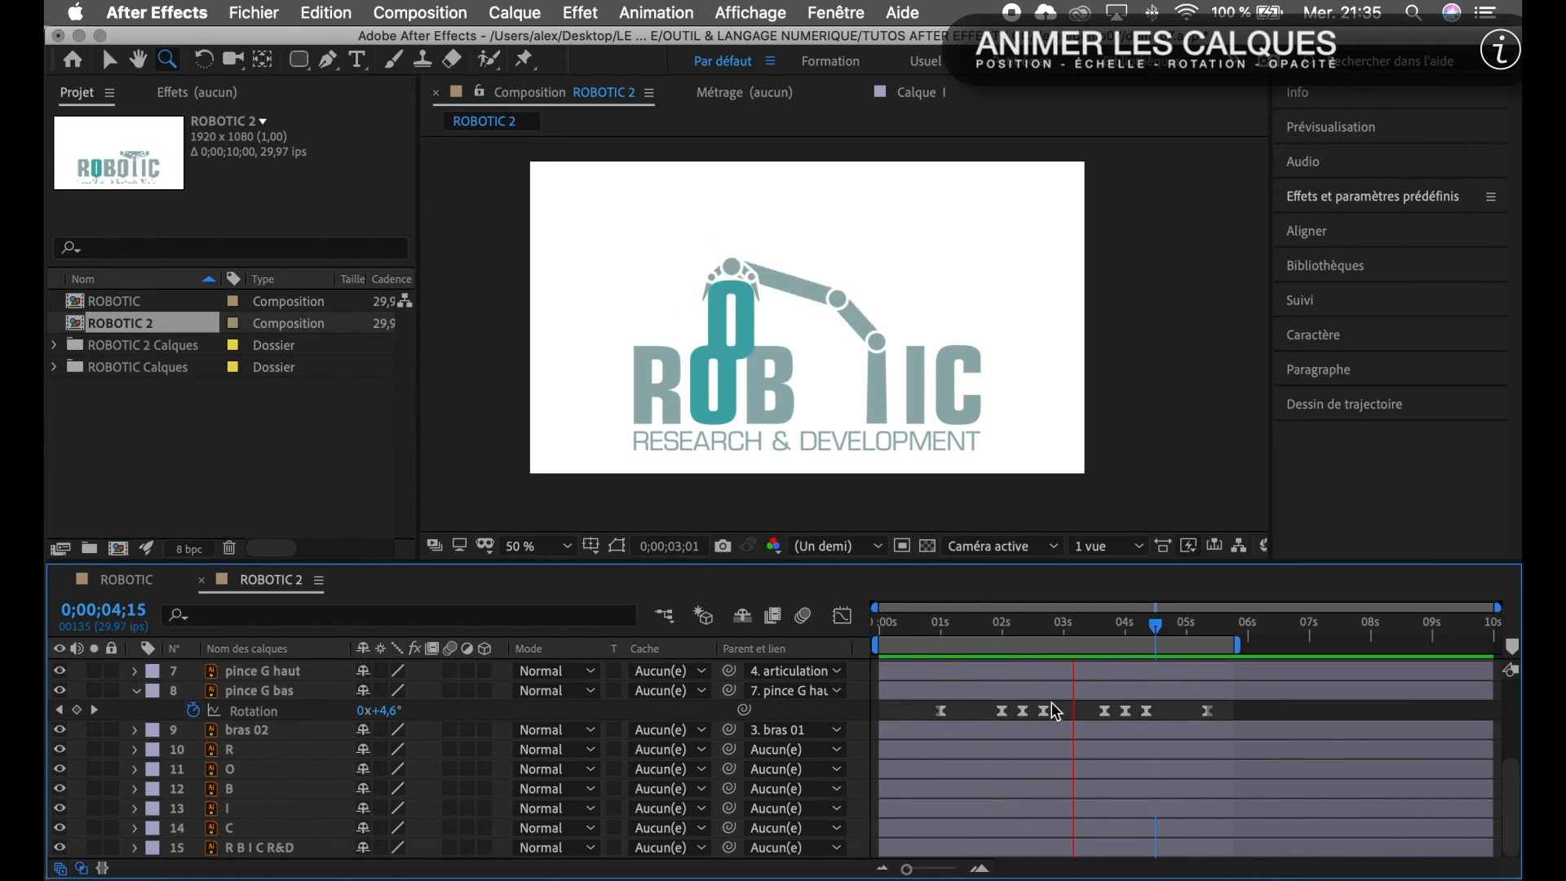